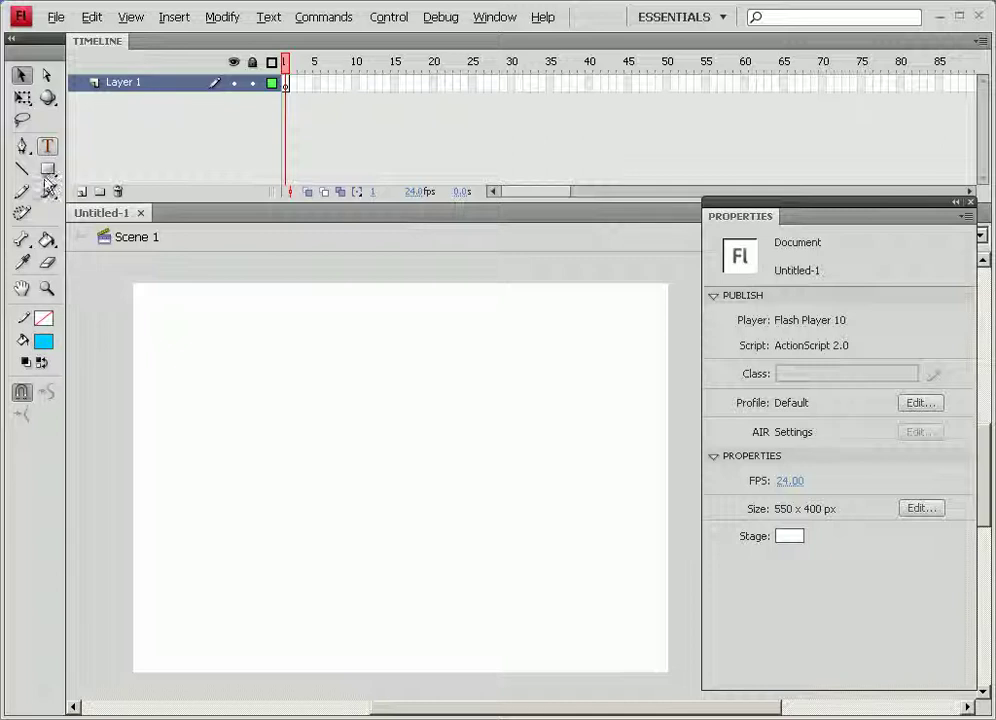
Add the static text "Menu1" in orange near the top of the stage
click(45, 149)
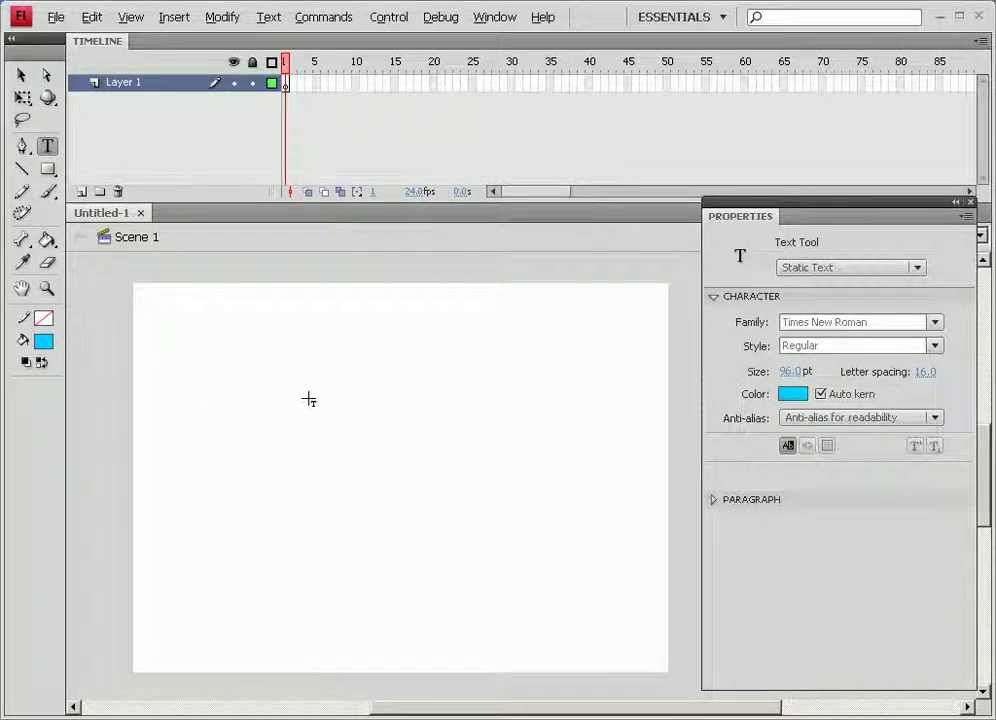
click(41, 345)
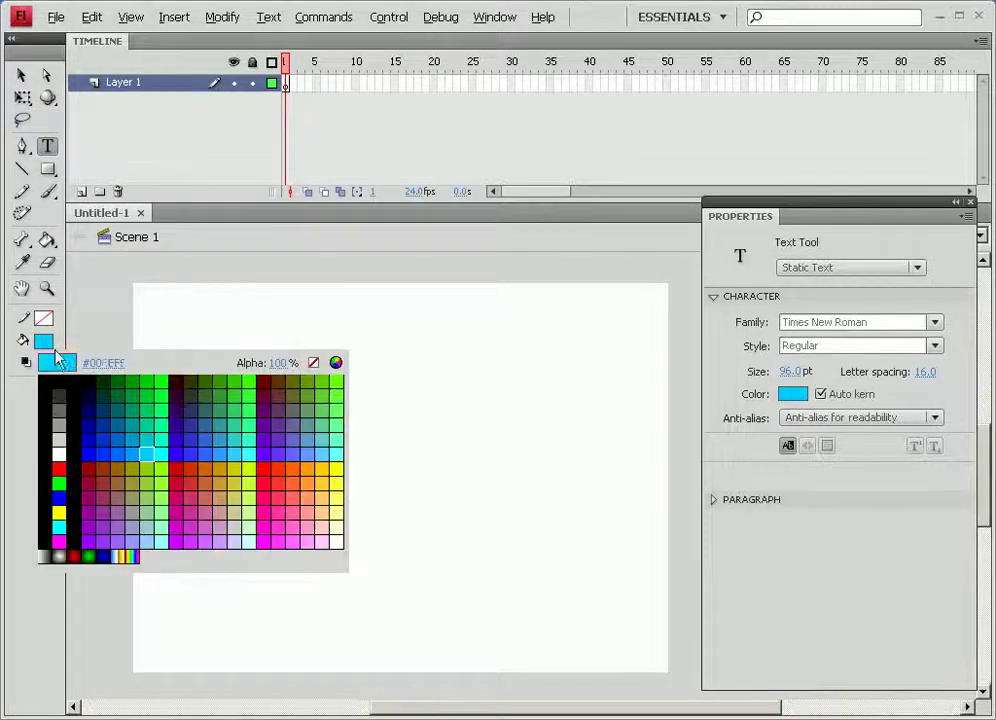
click(322, 462)
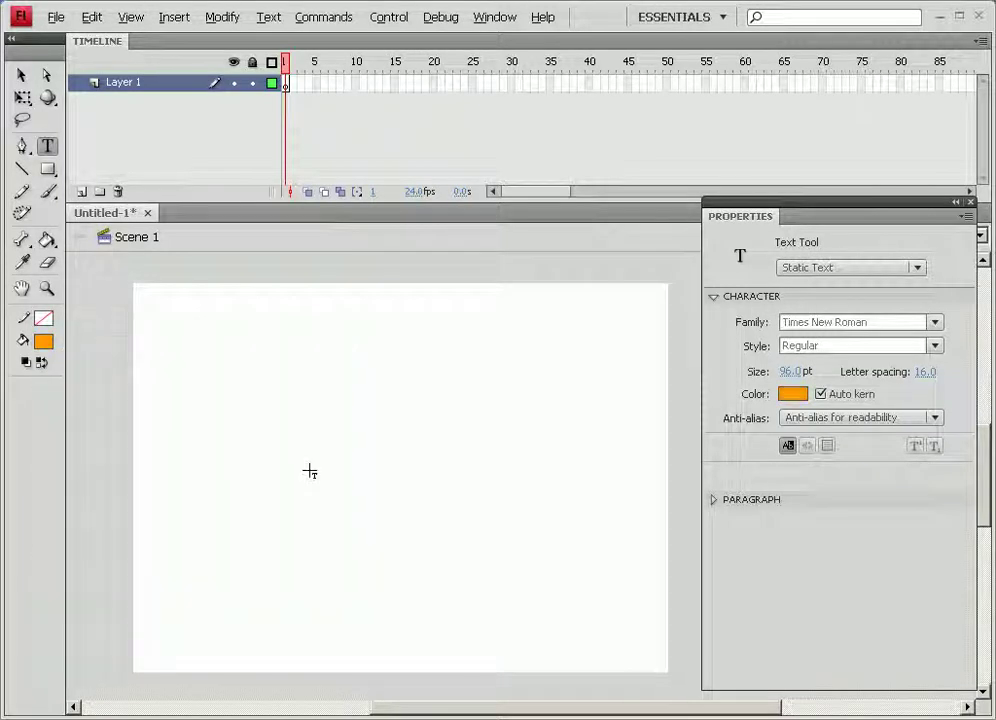
click(218, 367)
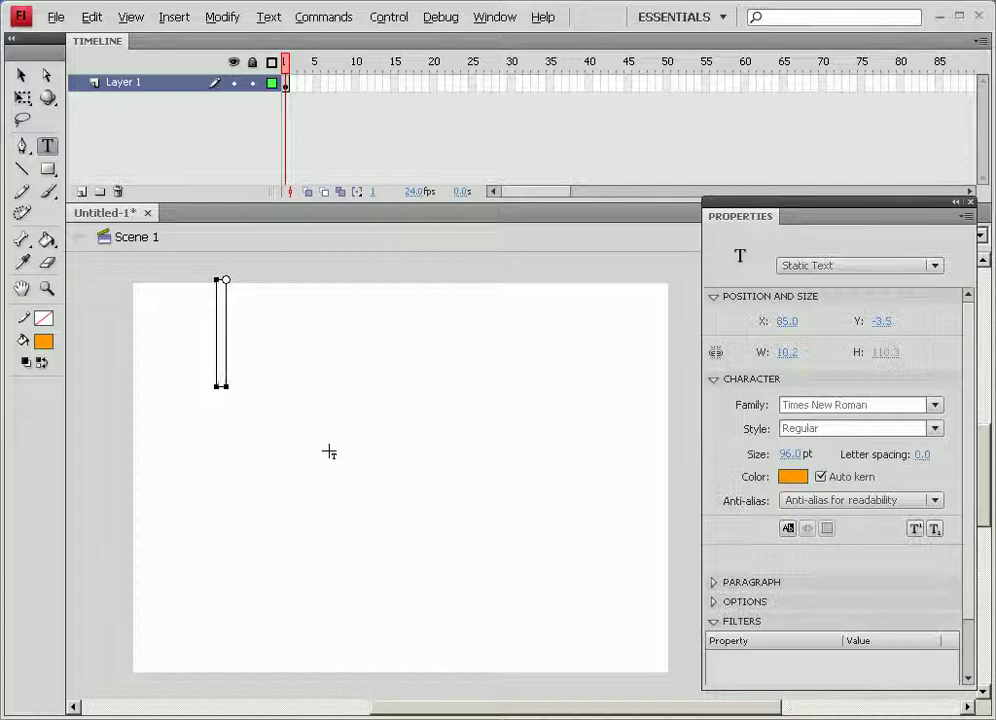
text(M)
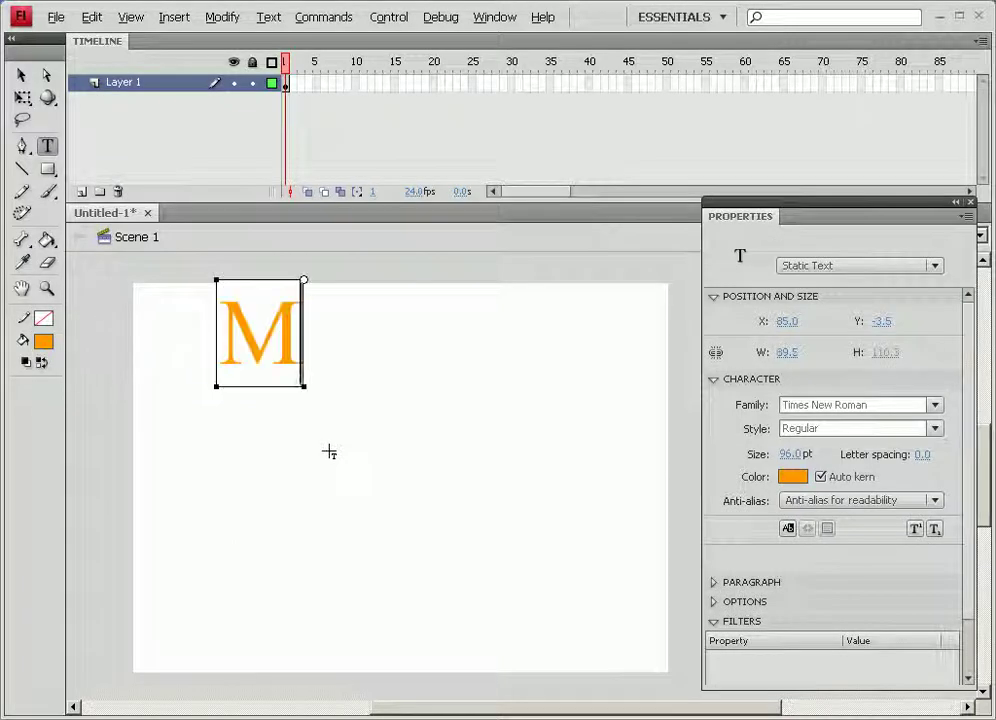
text(enu1)
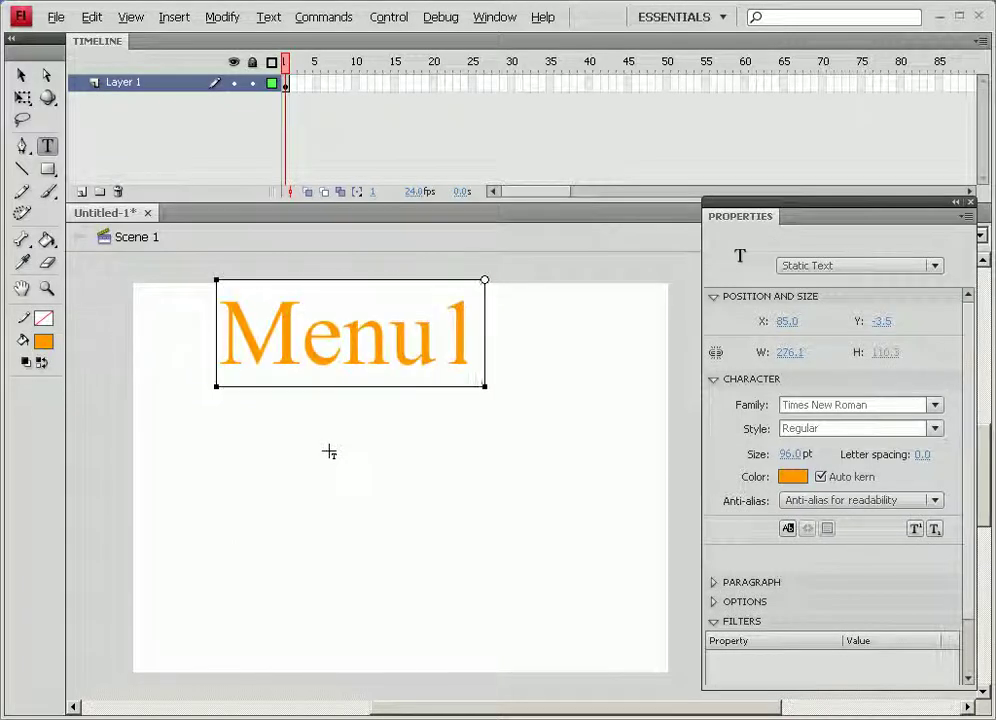
Reduce the Menu1 text to 36 pt and move it to about X 61, Y 67.5 on the stage
double_click(318, 349)
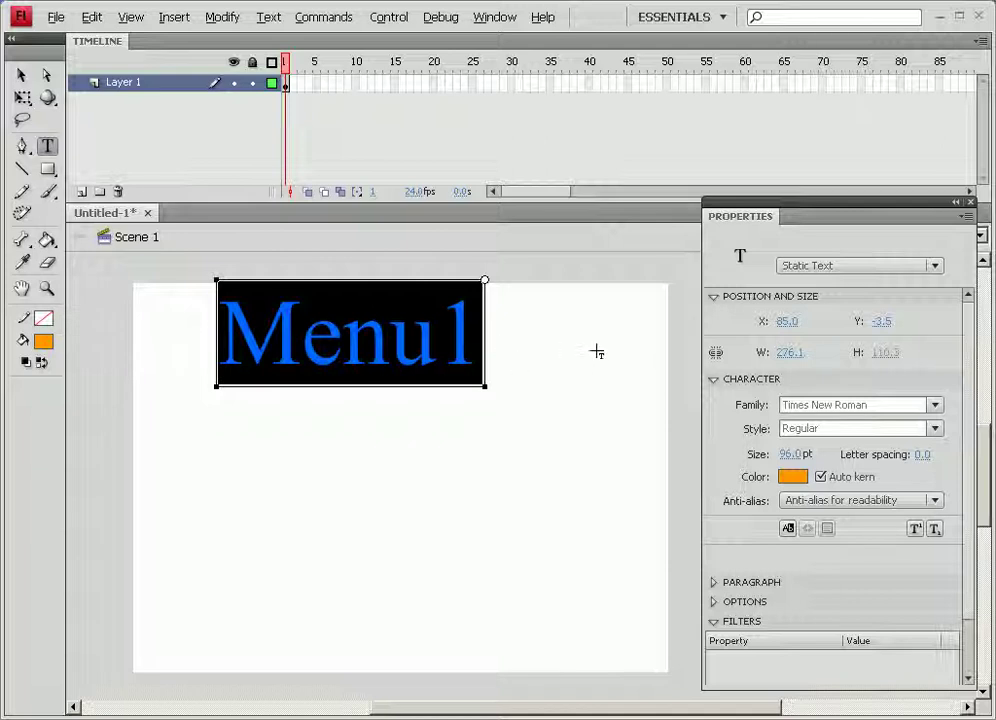
click(798, 455)
drag(798, 455, 748, 465)
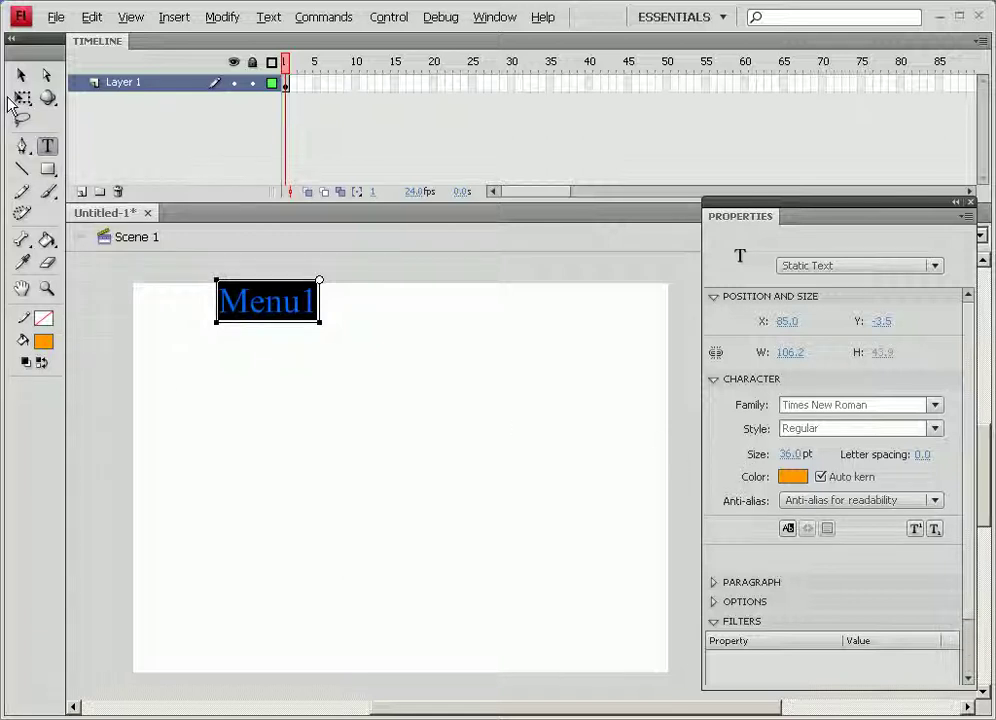
click(21, 75)
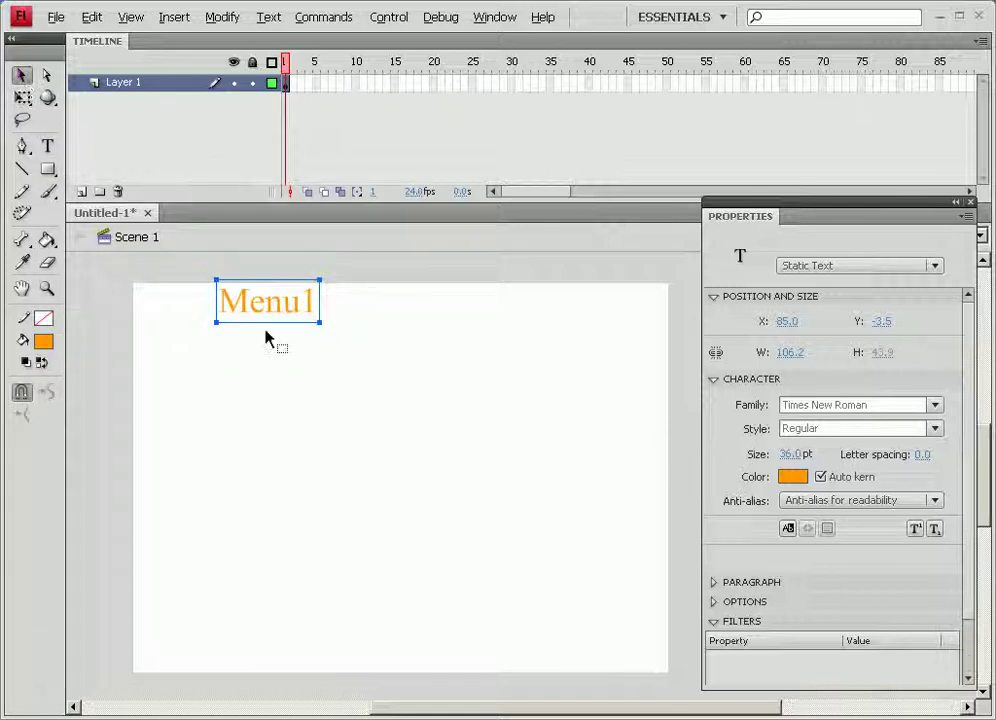
drag(271, 313, 248, 381)
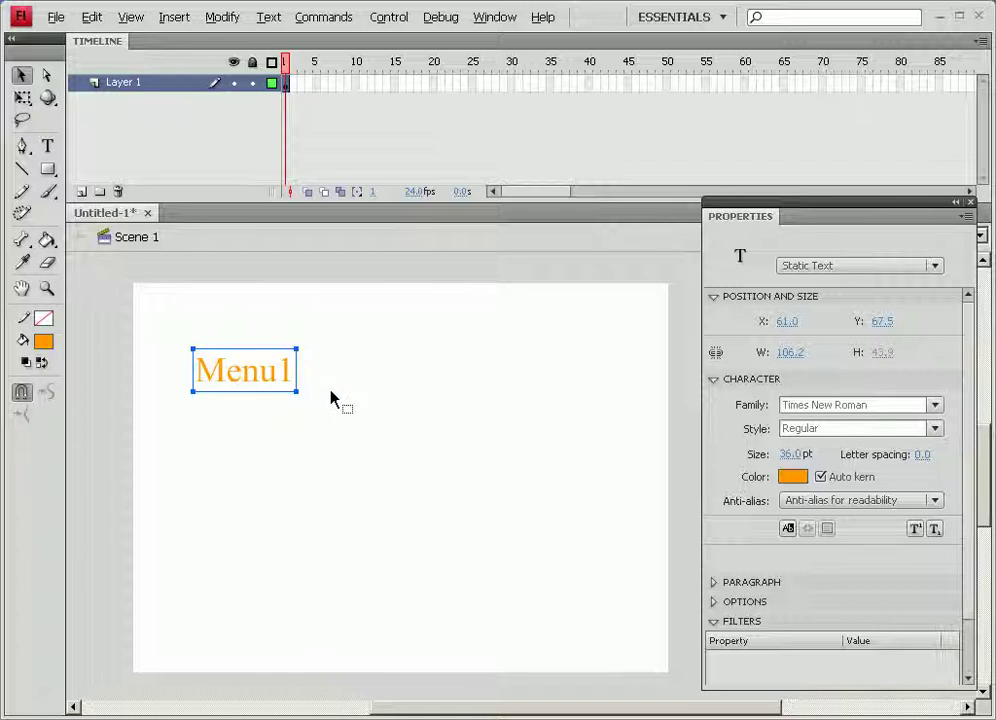
Place two copies of the Menu1 text beside it in the same row and change the middle one to "Menu2"
drag(251, 370, 551, 373)
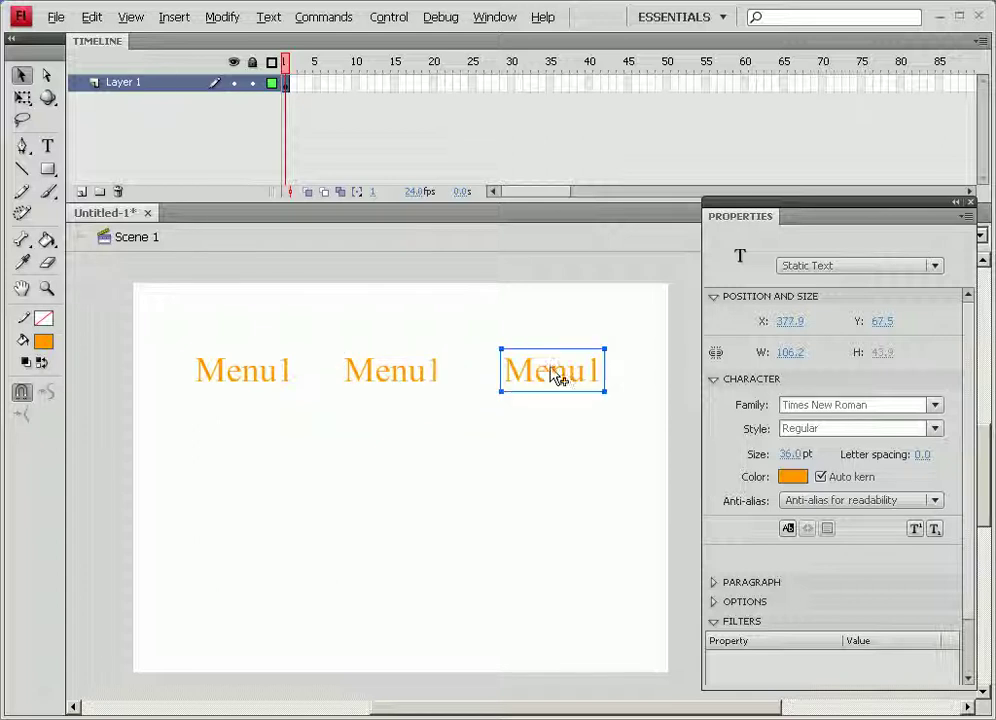
key(t)
click(420, 375)
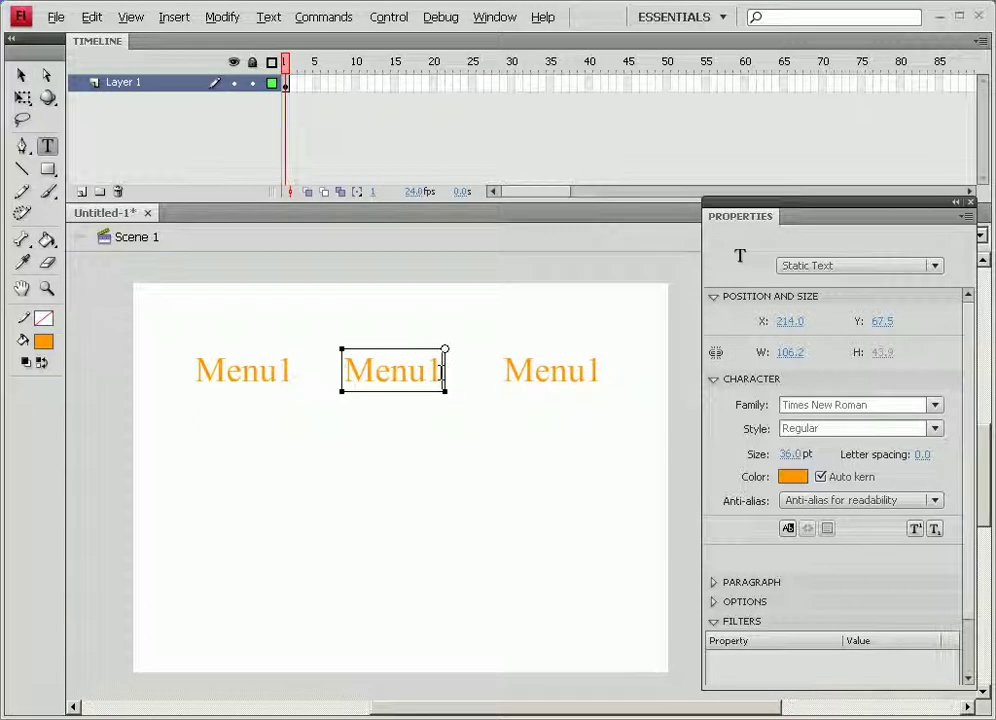
click(443, 371)
text(2)
mouse_move(441, 370)
mouse_down()
mouse_move(410, 375)
mouse_move(433, 371)
mouse_up()
double_click(415, 373)
click(427, 371)
key(BackSpace)
Change the third text in the row to "Menu3" and deselect it
drag(588, 371, 609, 373)
text(3)
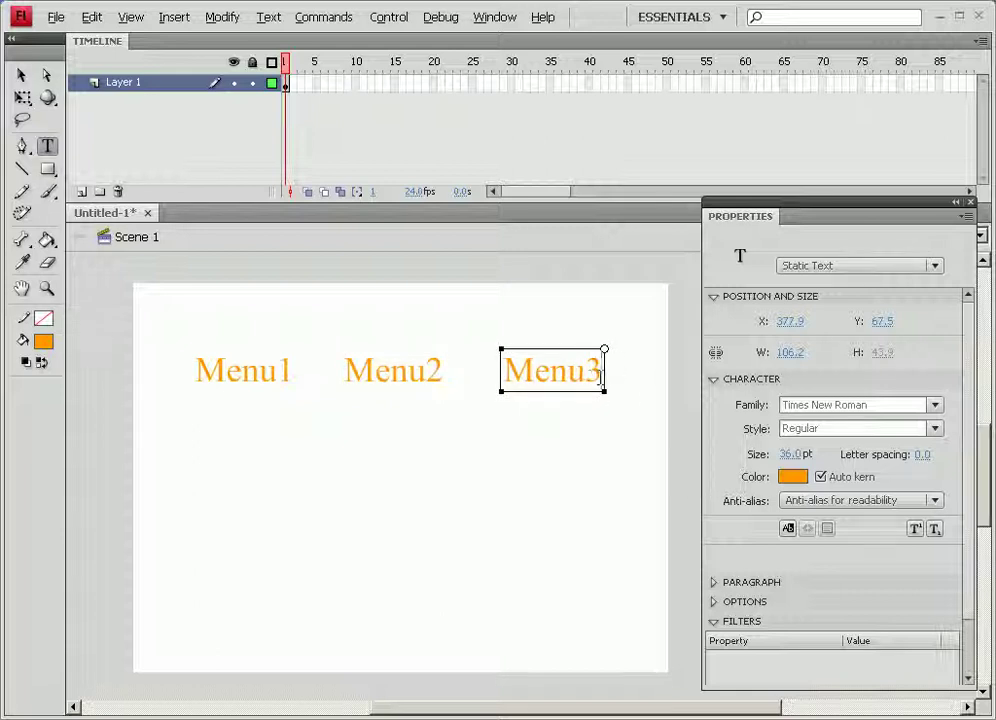
click(21, 75)
click(540, 446)
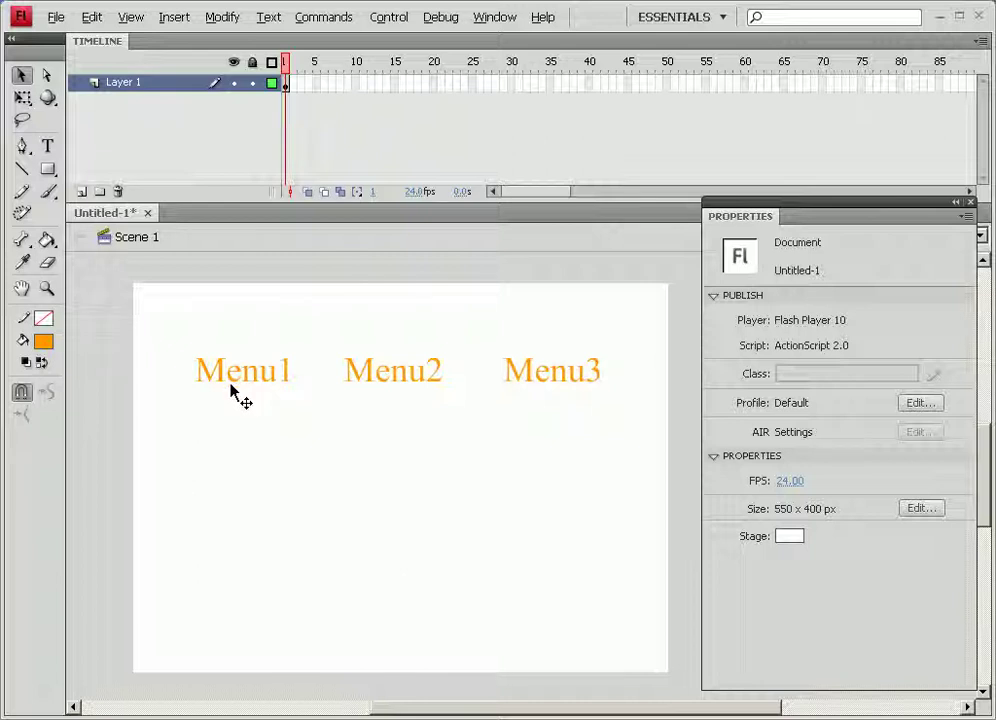
Break all three menu texts apart twice so that their letters become plain shapes
drag(166, 340, 620, 436)
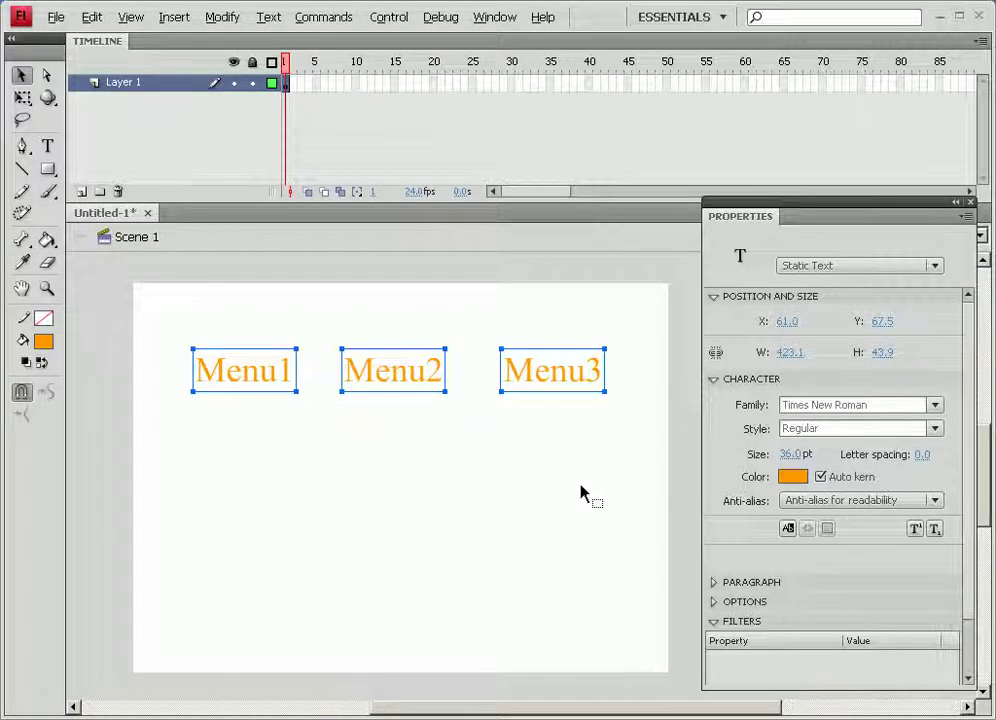
click(221, 17)
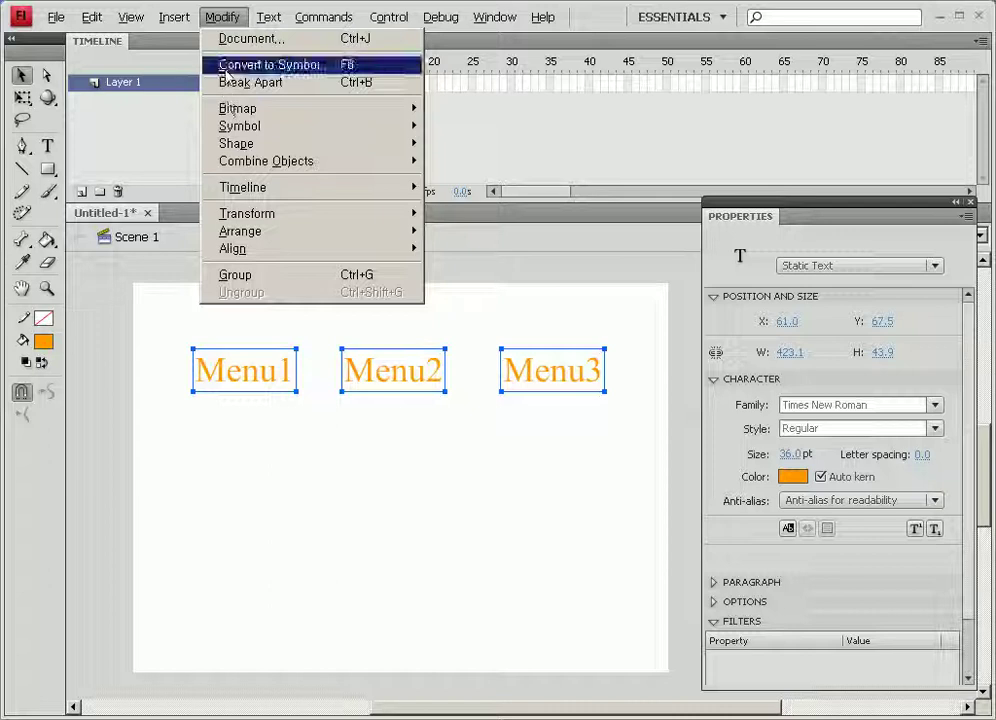
click(226, 88)
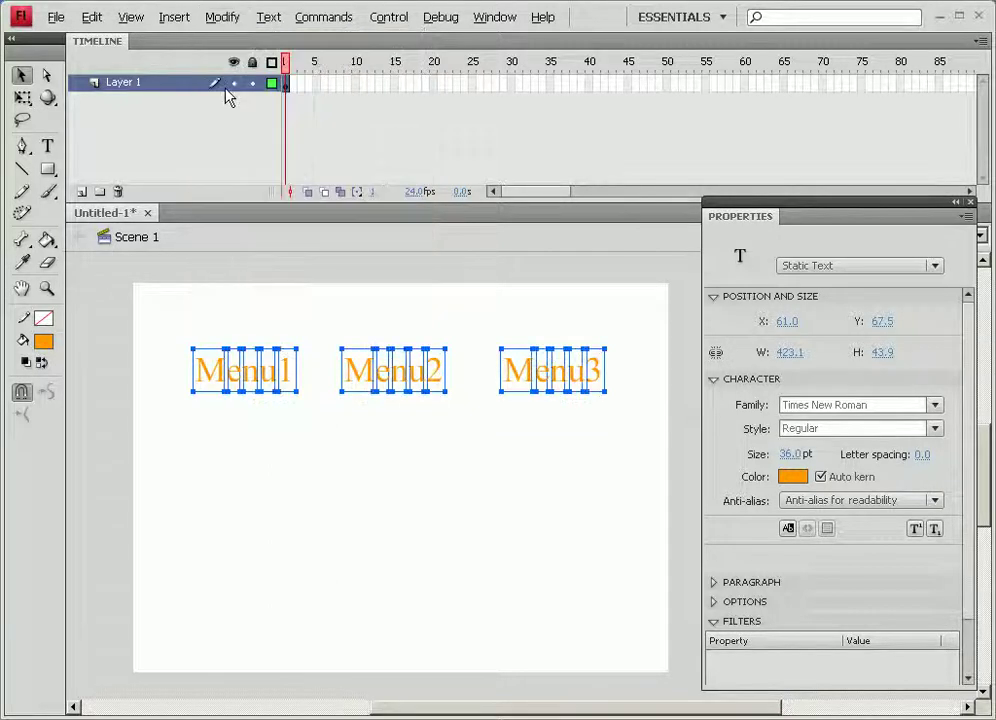
click(222, 17)
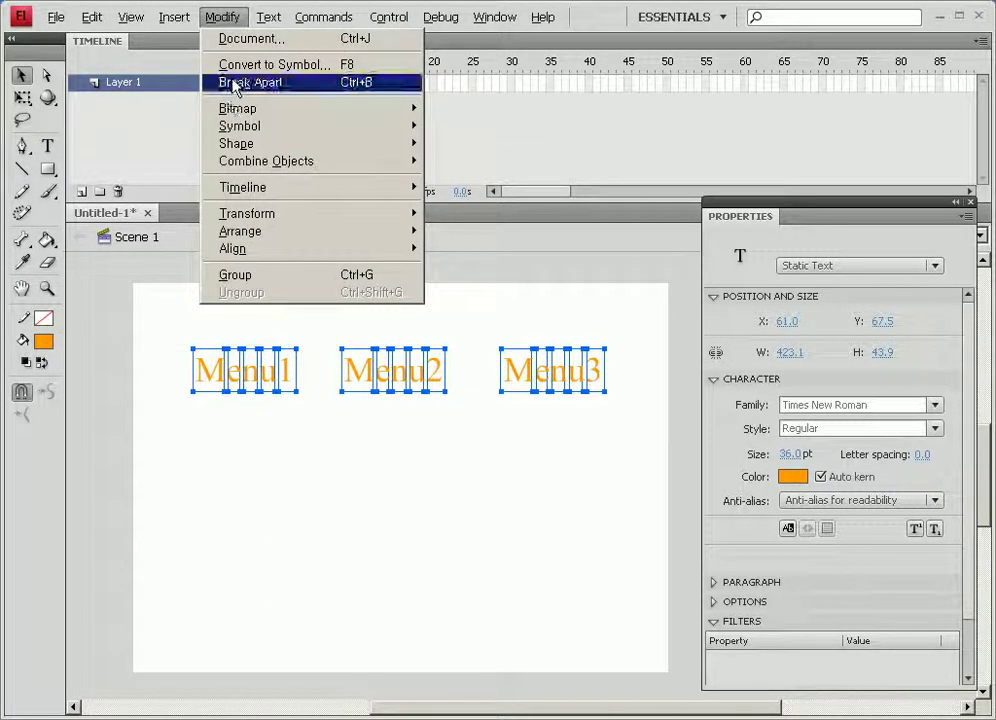
click(233, 84)
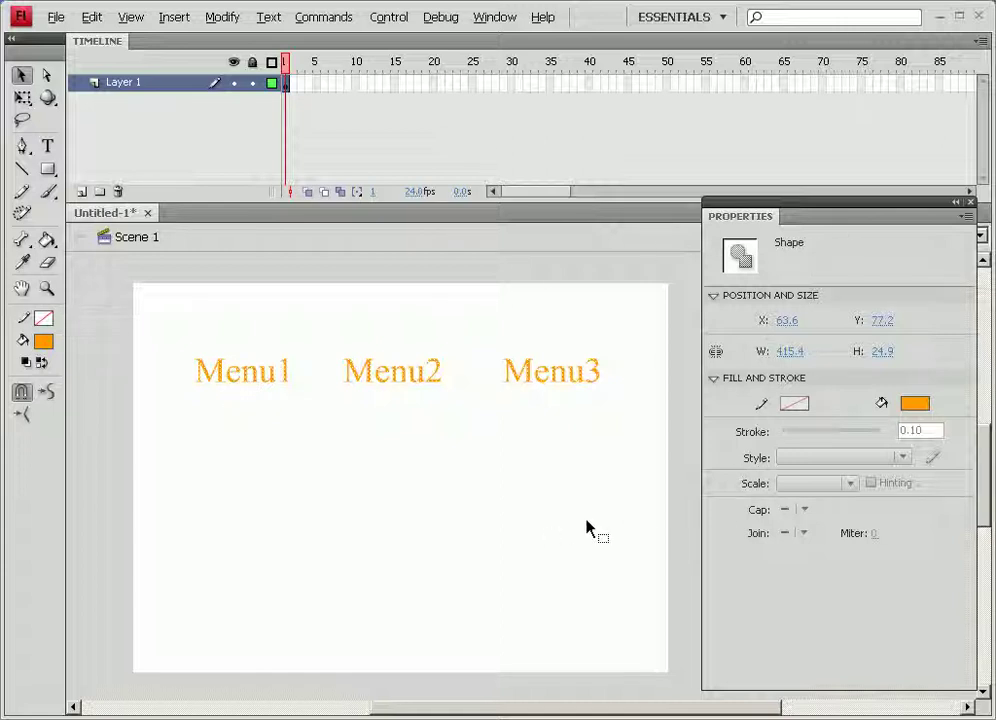
click(307, 490)
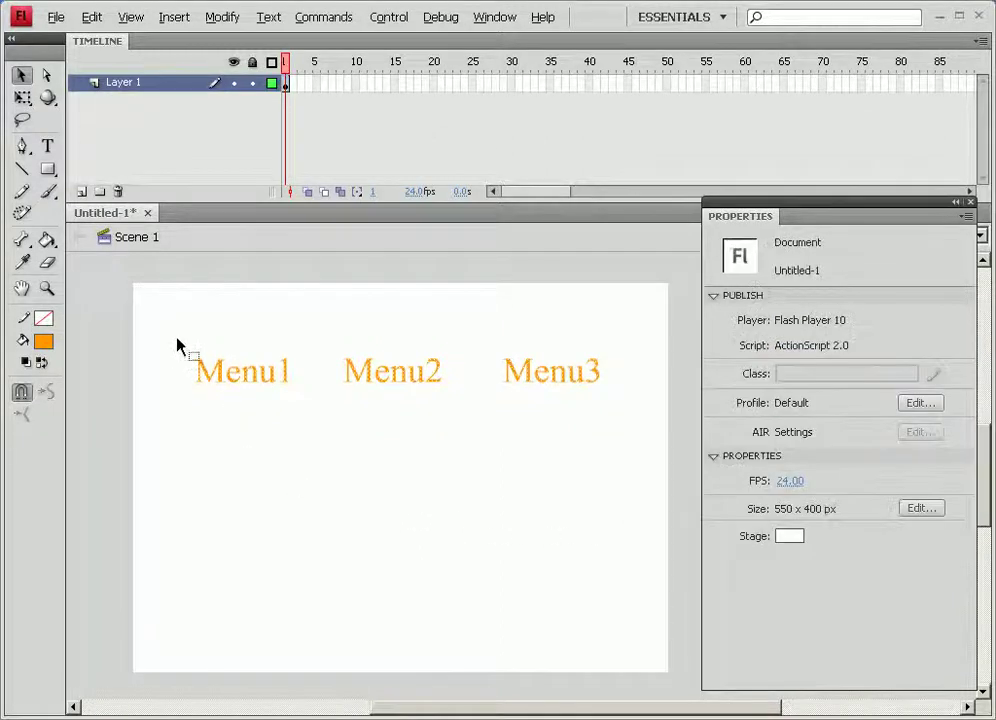
Convert all the Menu1 letter shapes together into one symbol of type Button
drag(171, 330, 307, 427)
mouse_move(160, 333)
mouse_down()
mouse_move(315, 444)
mouse_move(267, 360)
mouse_move(193, 336)
mouse_move(167, 345)
mouse_up()
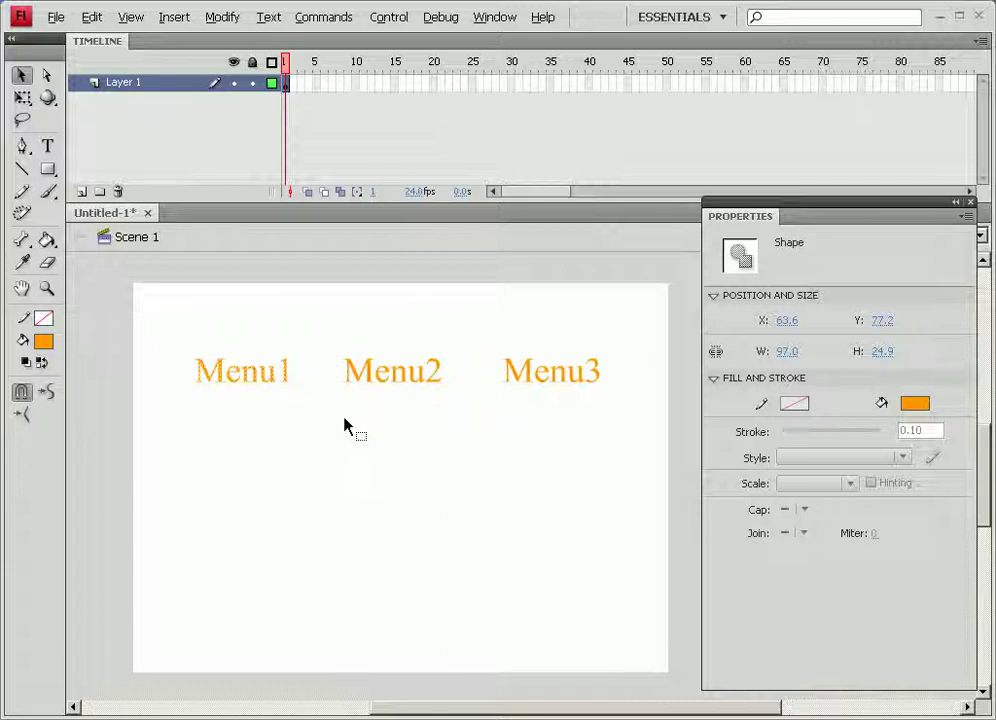
key(F8)
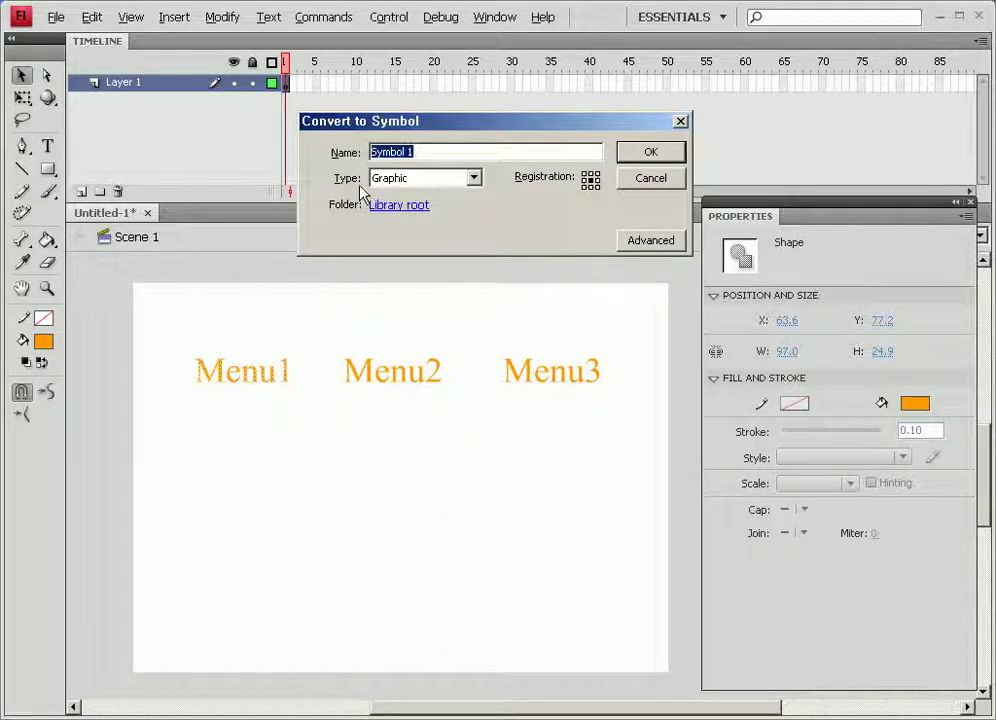
click(405, 180)
click(410, 190)
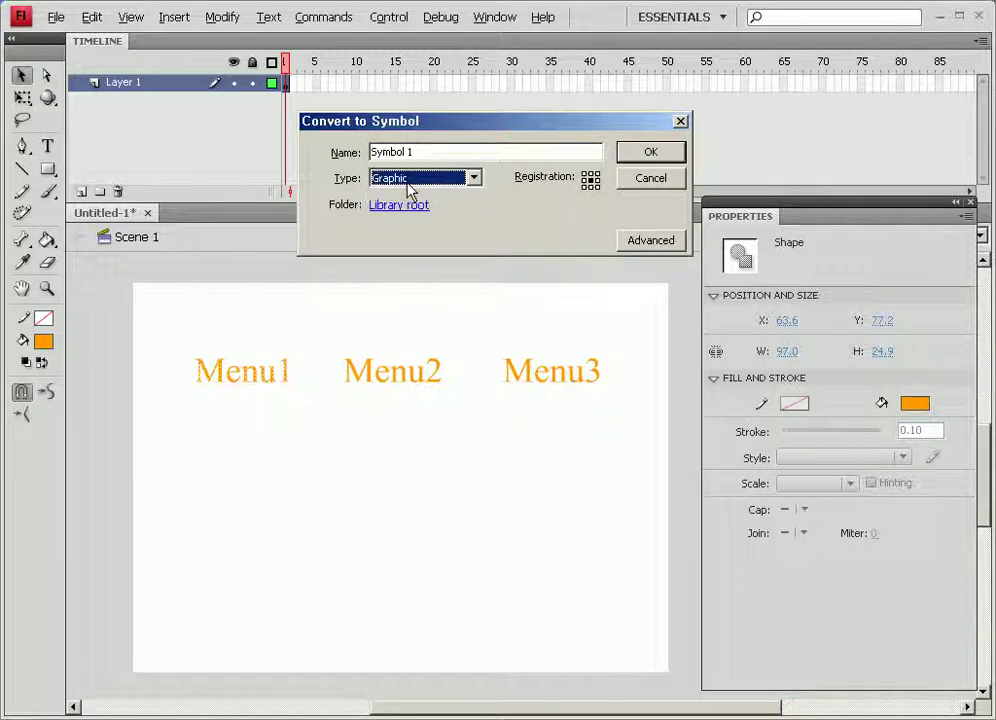
click(408, 187)
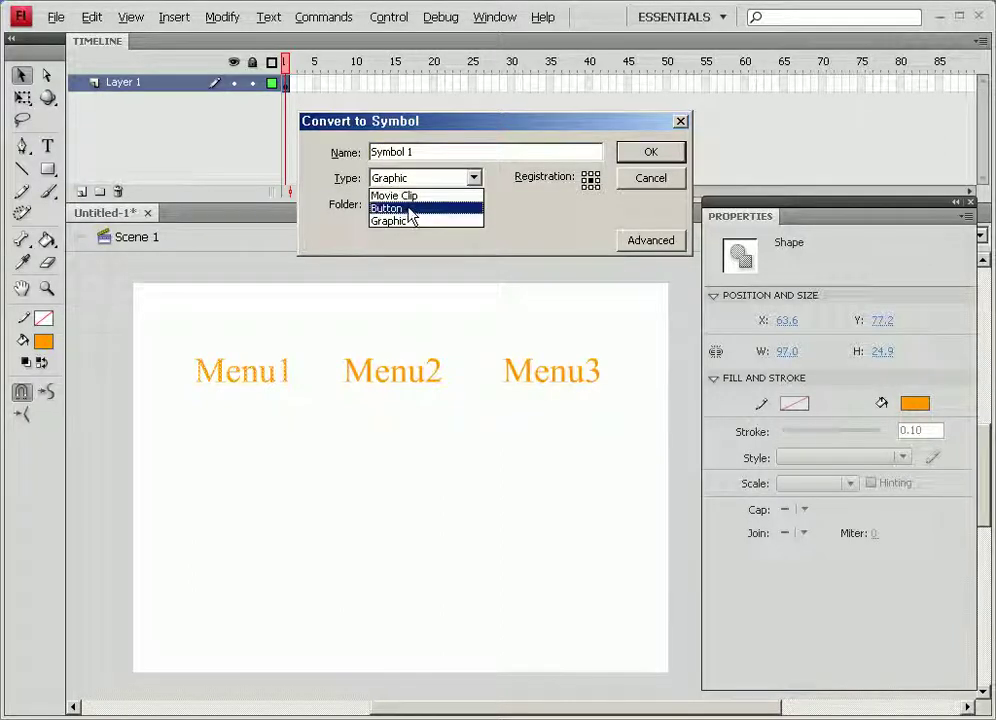
click(409, 209)
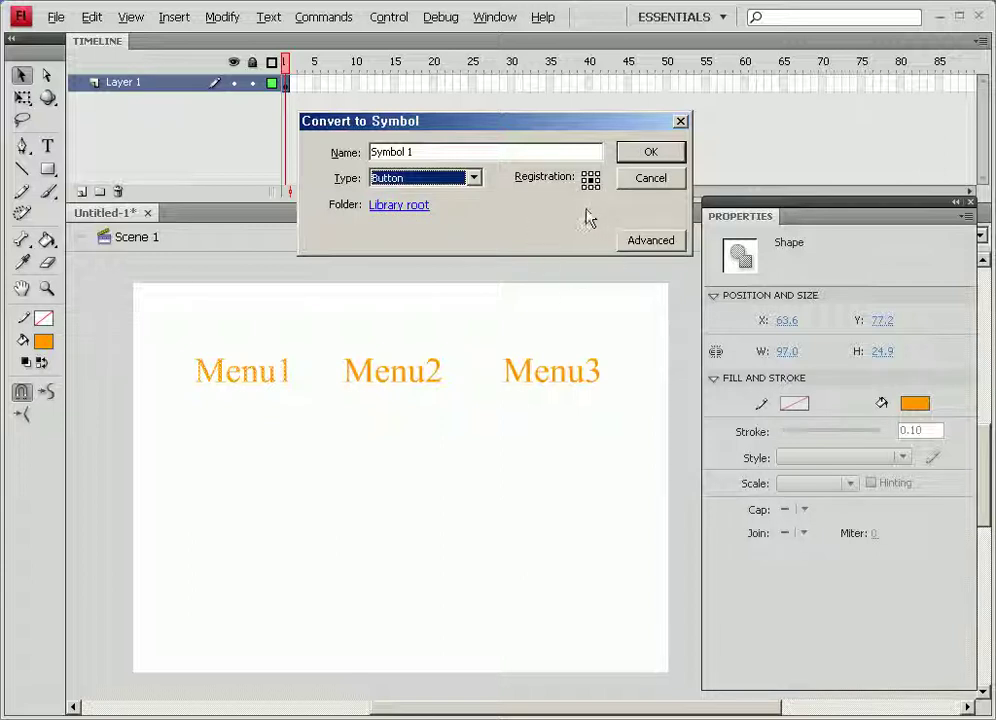
click(650, 152)
Convert the Menu2 letter shapes together into a Button symbol
mouse_move(333, 343)
mouse_down()
mouse_move(429, 400)
mouse_move(465, 403)
mouse_move(330, 342)
mouse_move(465, 418)
mouse_up()
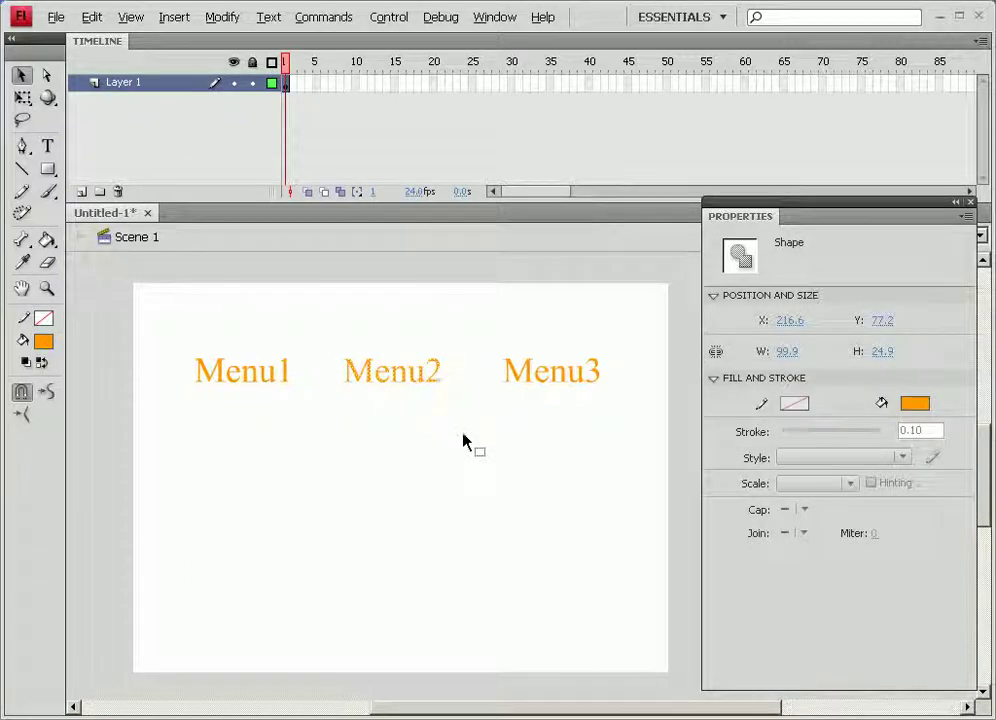
key(F8)
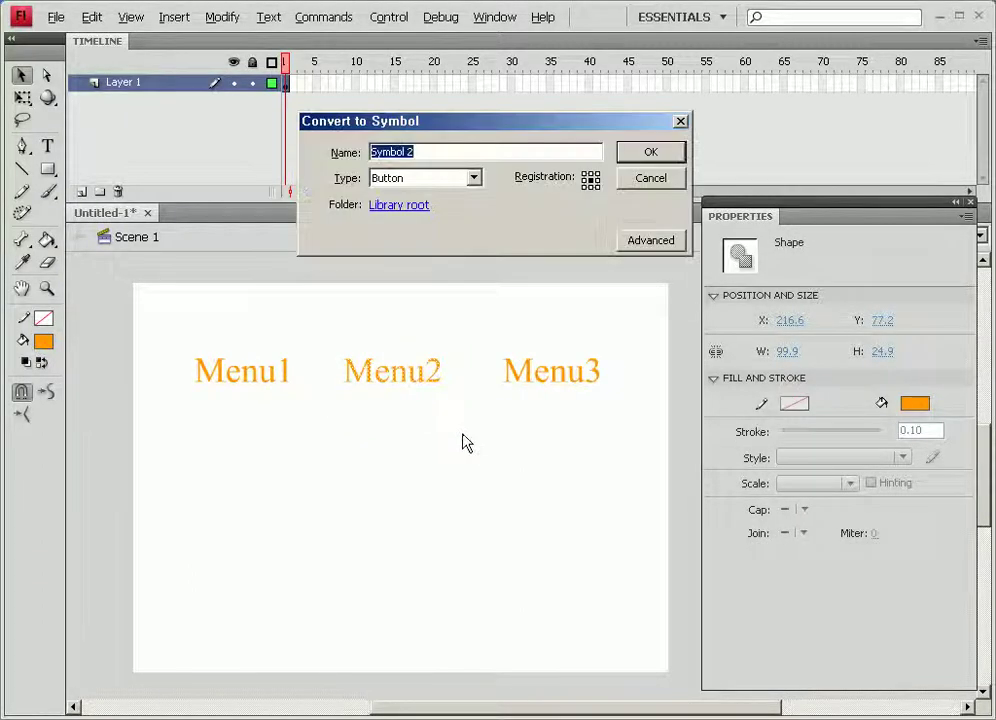
click(647, 151)
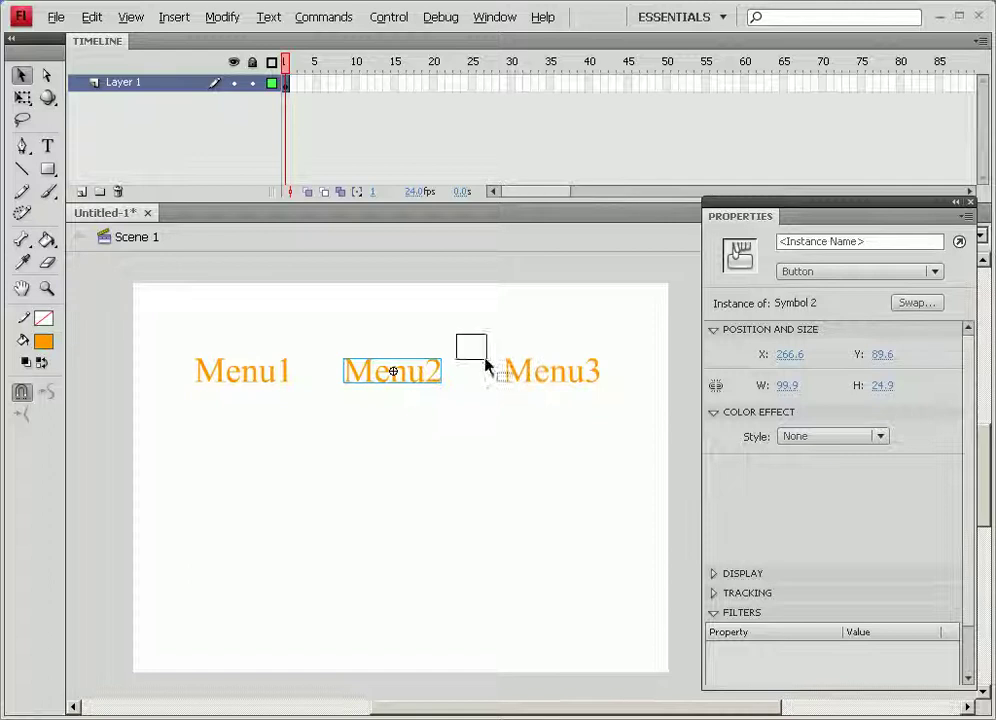
Convert the Menu3 letter shapes together into a Button symbol and select it on the stage
drag(460, 343, 678, 440)
key(F8)
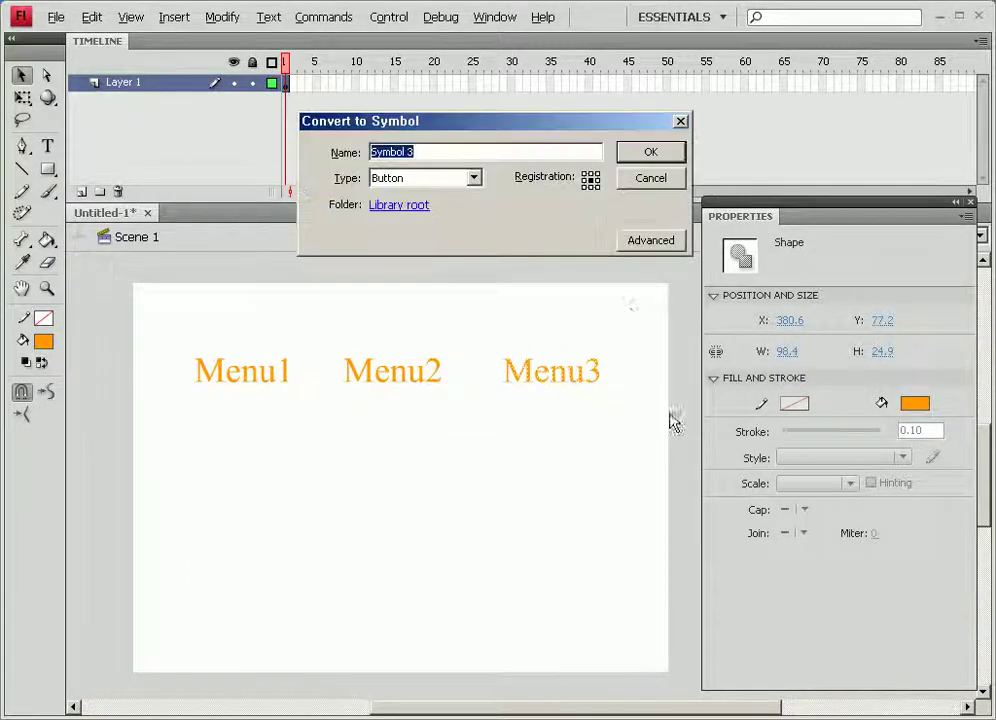
click(650, 157)
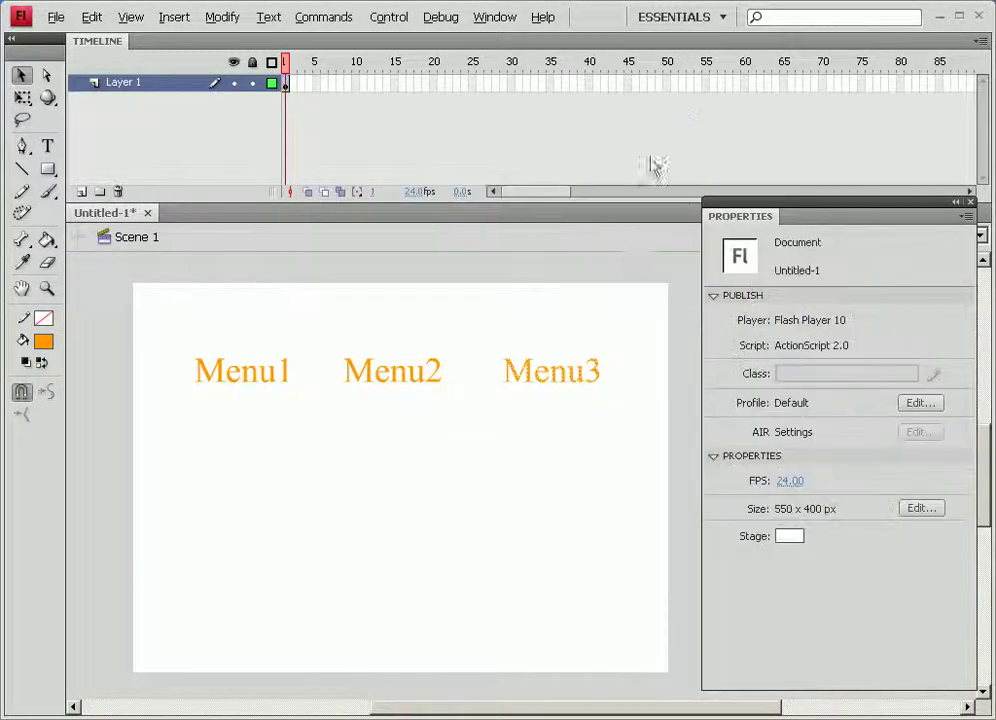
click(513, 378)
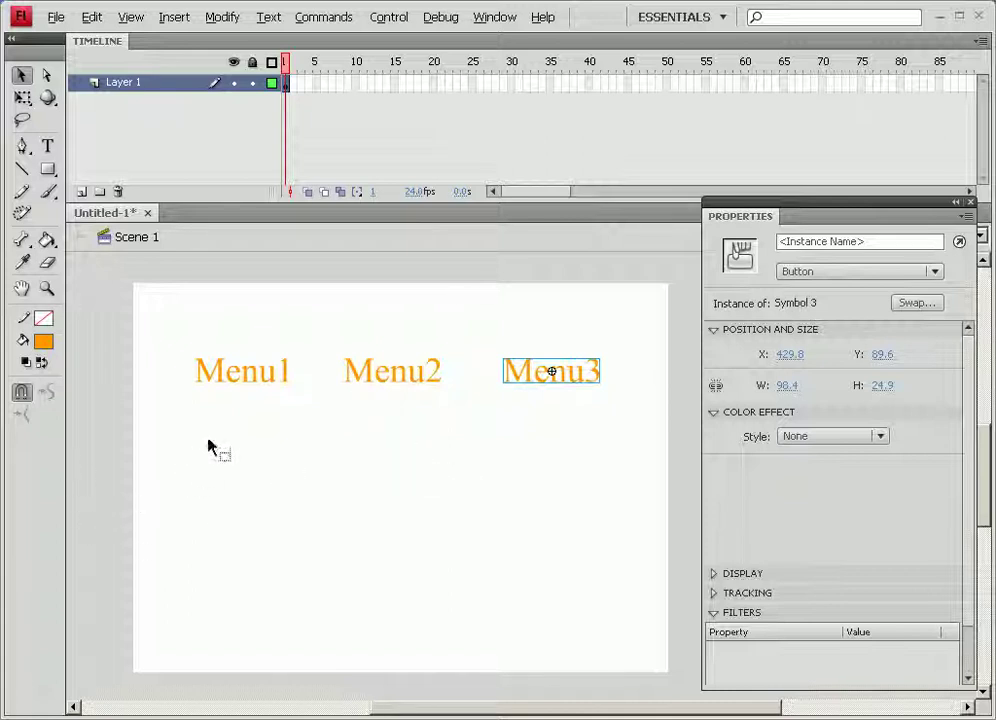
Show the Align options and place them expanded above the stage, beside the Properties panel
click(505, 20)
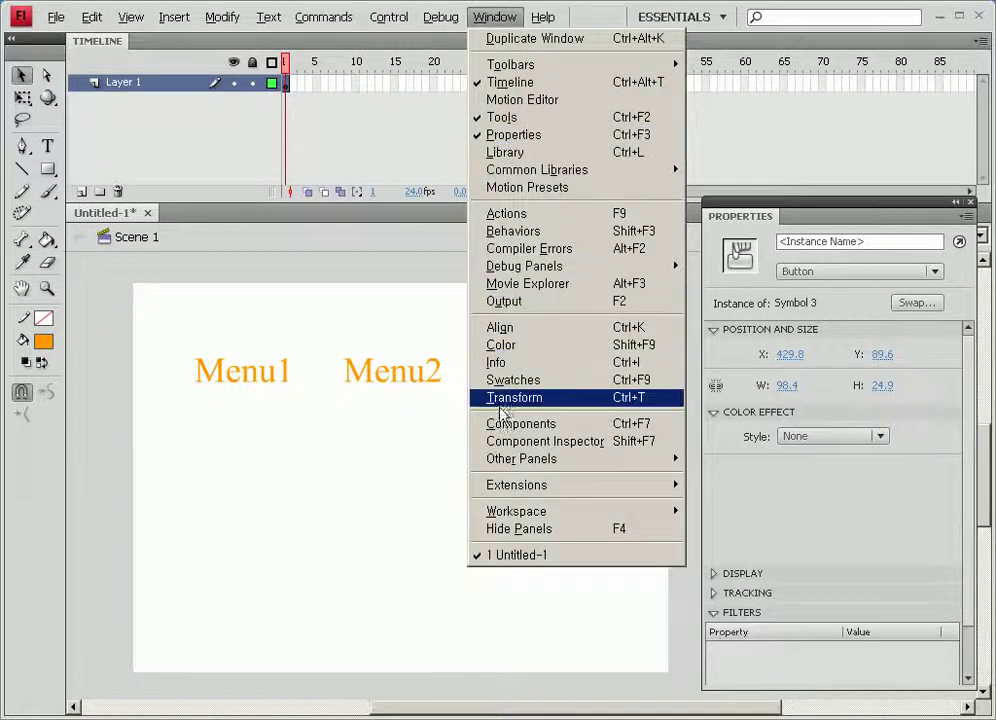
click(500, 330)
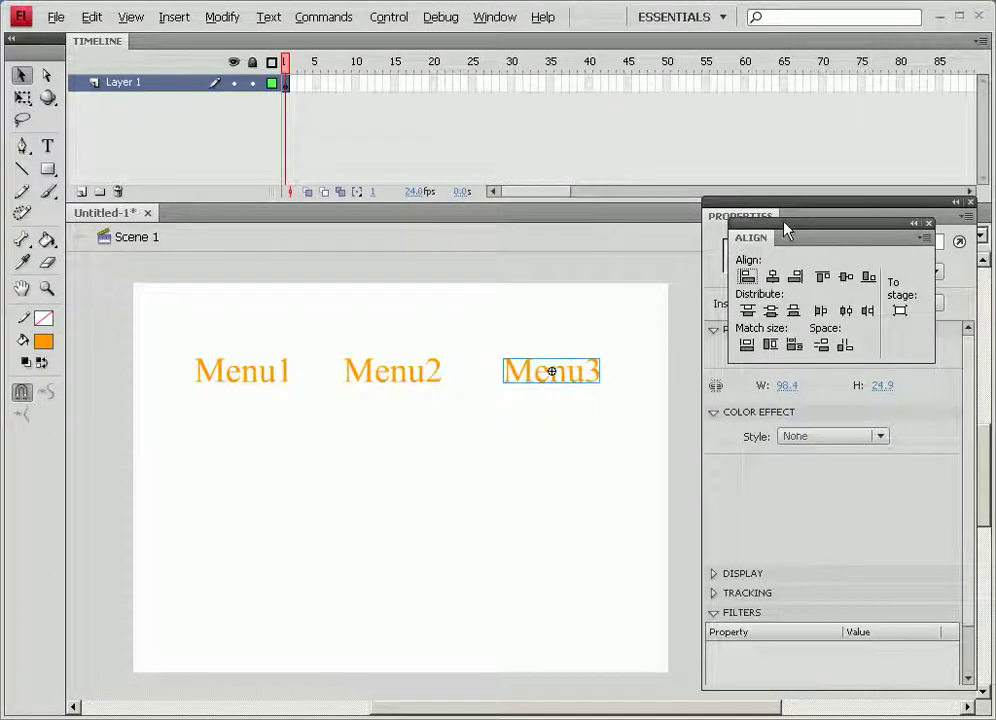
drag(785, 230, 549, 156)
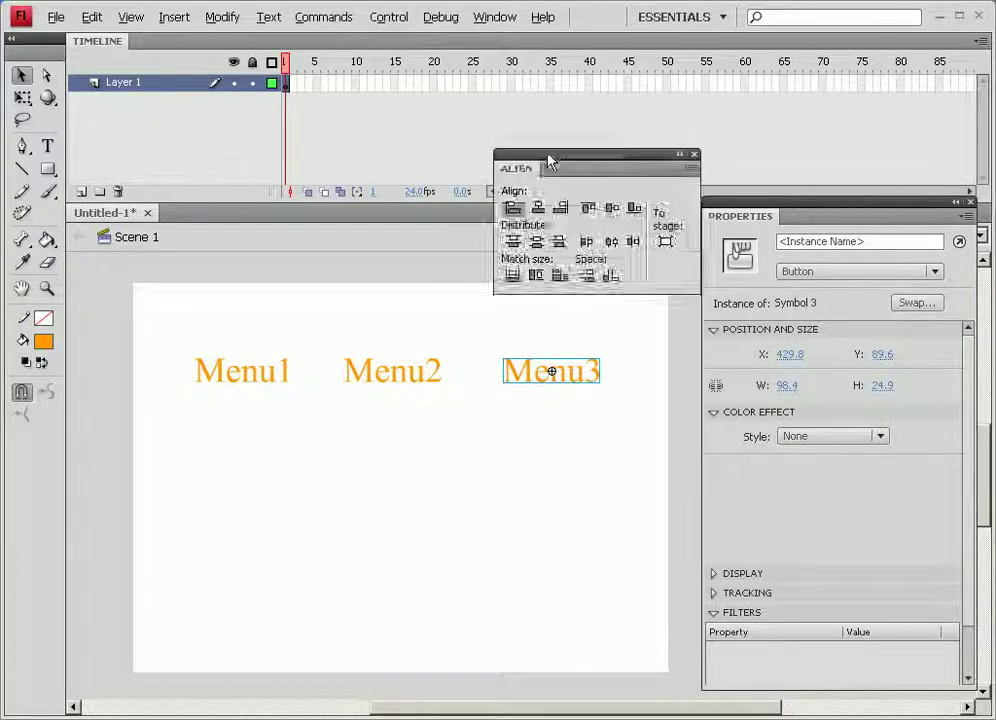
click(547, 187)
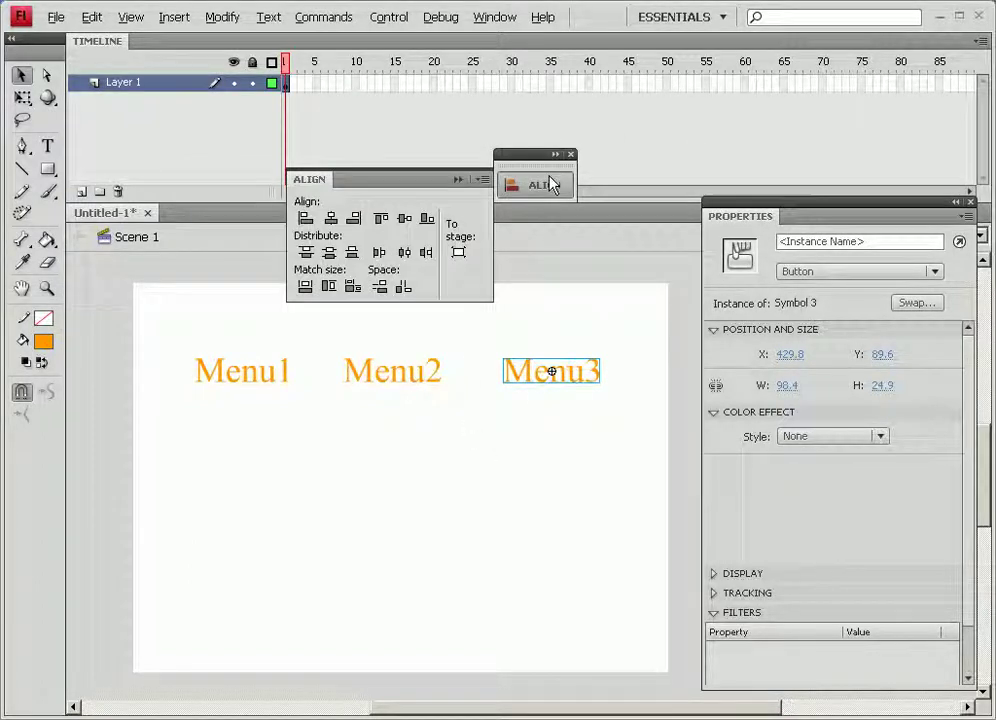
drag(325, 192, 515, 170)
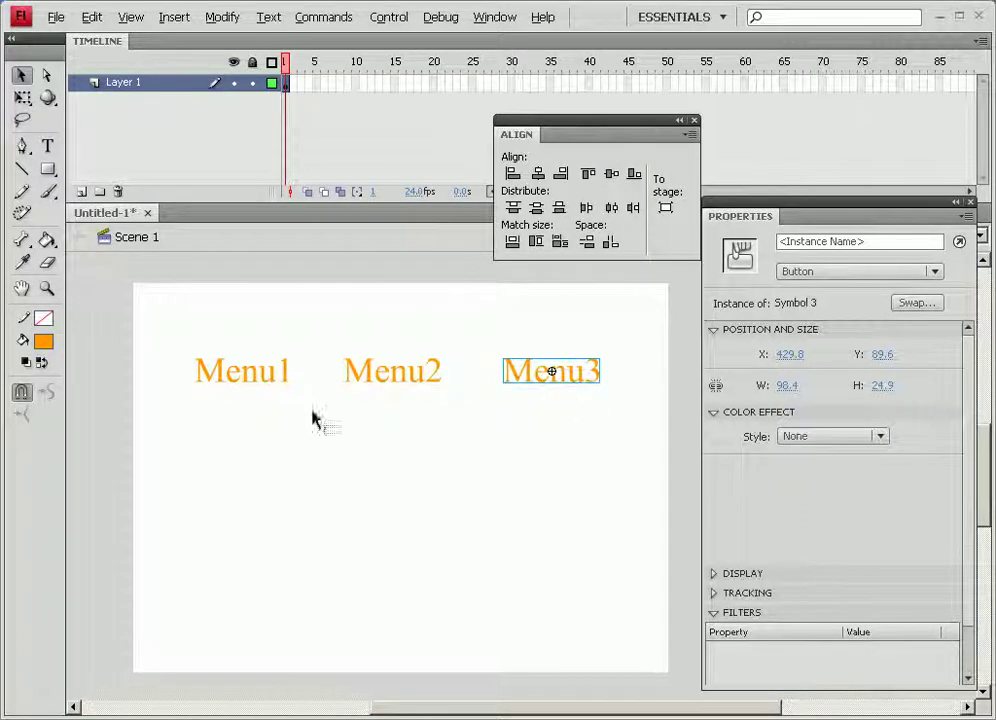
Distribute the Menu1, Menu2 and Menu3 buttons evenly by their horizontal centers
drag(167, 333, 592, 449)
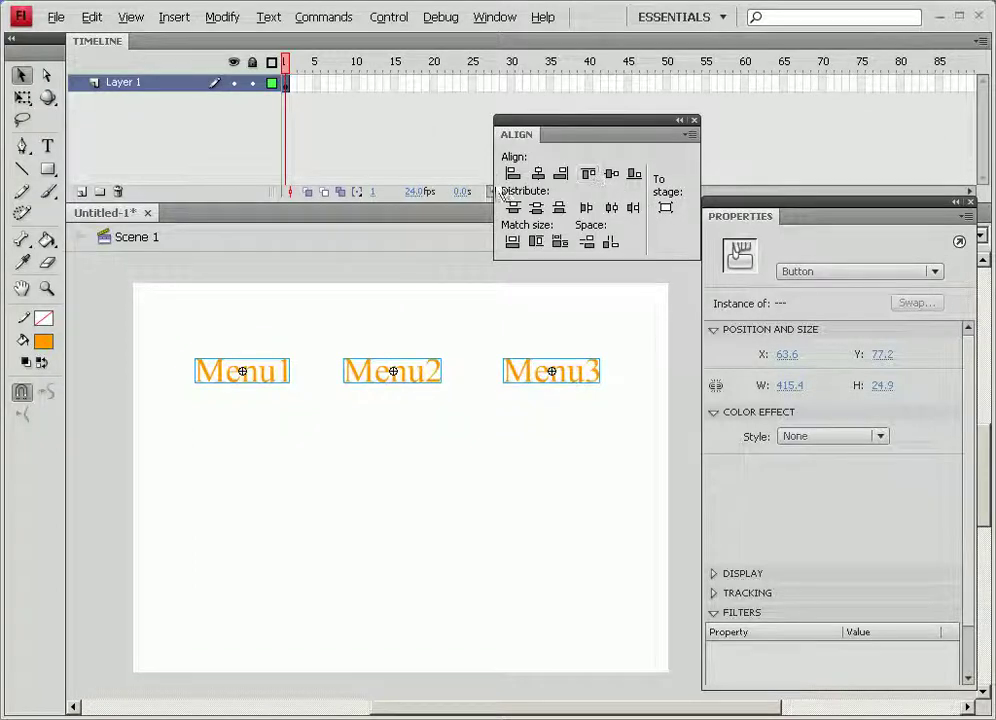
click(612, 210)
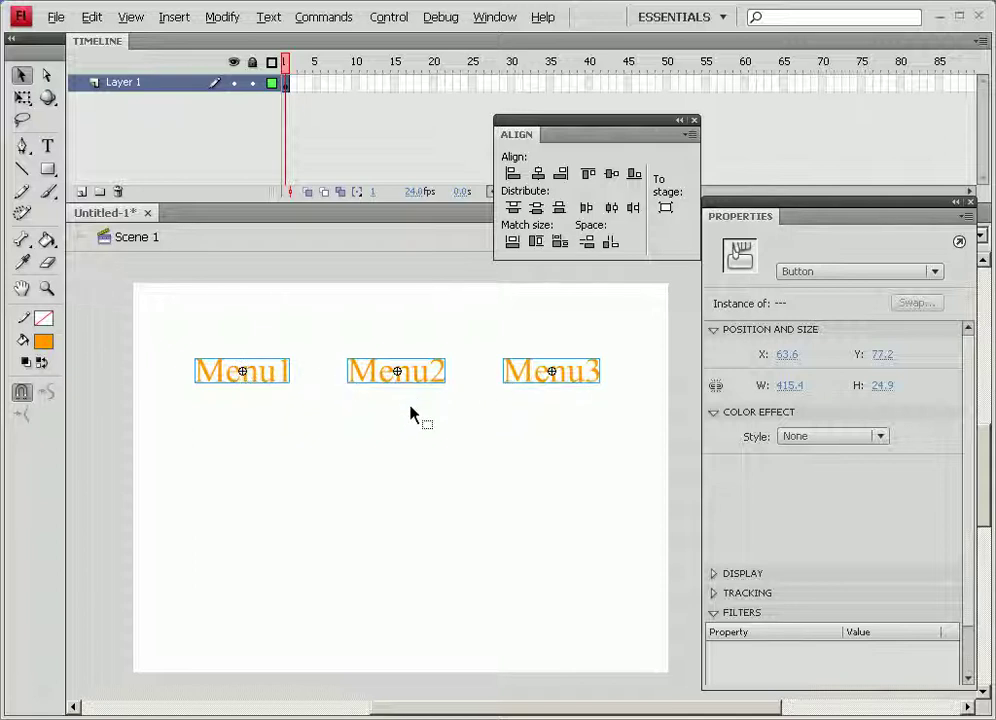
click(456, 411)
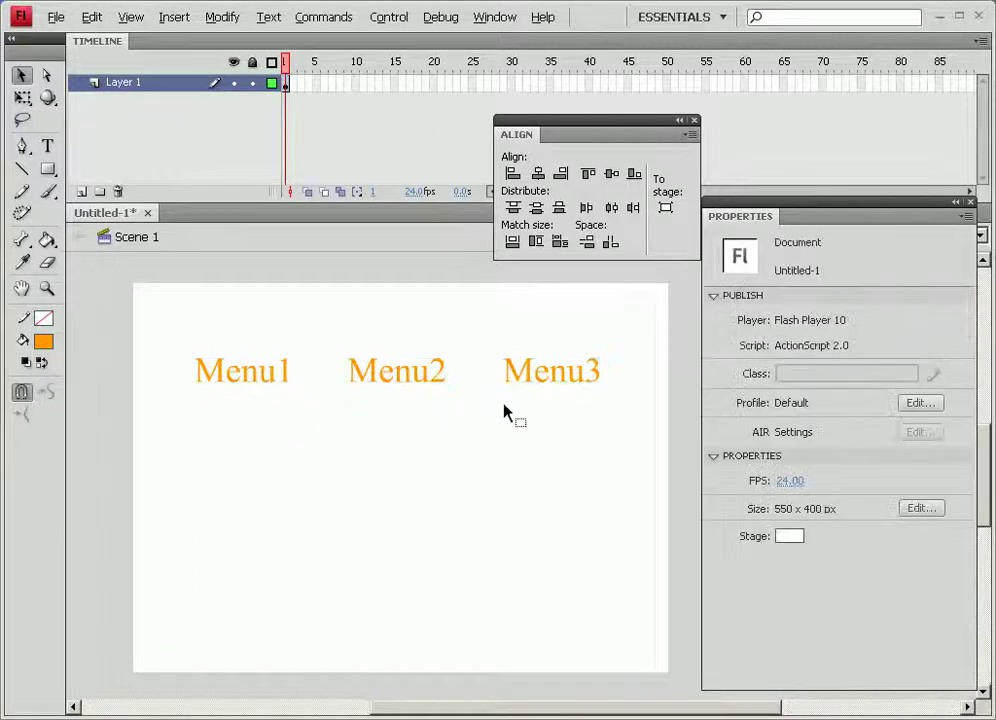
Move Menu2 closer to Menu3, then space all three menu buttons evenly in the horizontal direction
drag(396, 378, 438, 380)
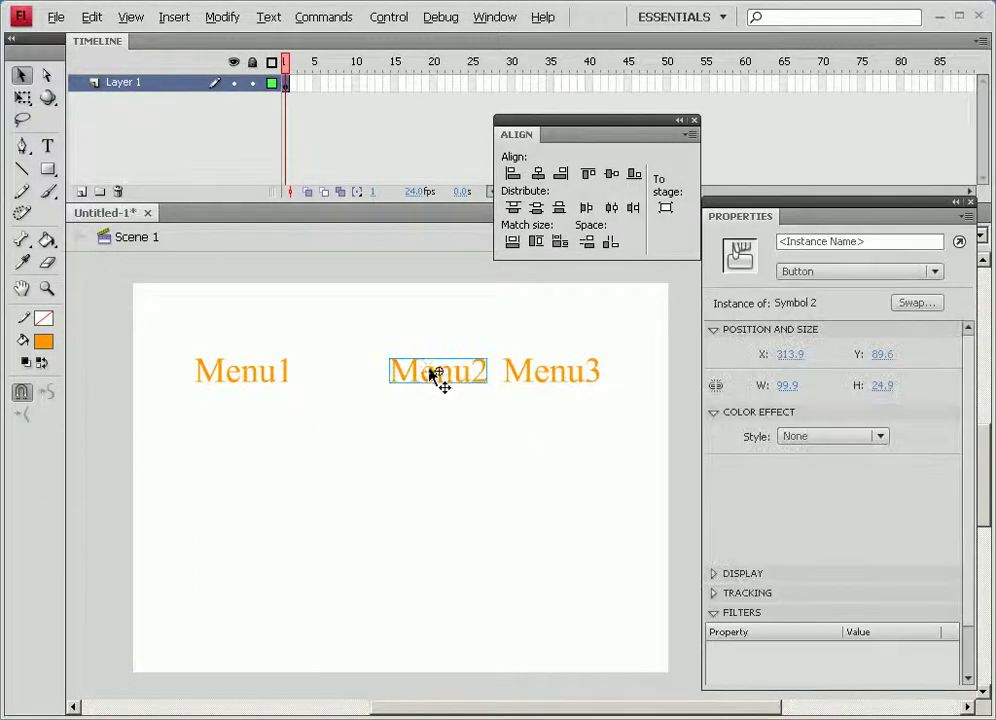
drag(631, 446, 251, 356)
drag(629, 420, 178, 318)
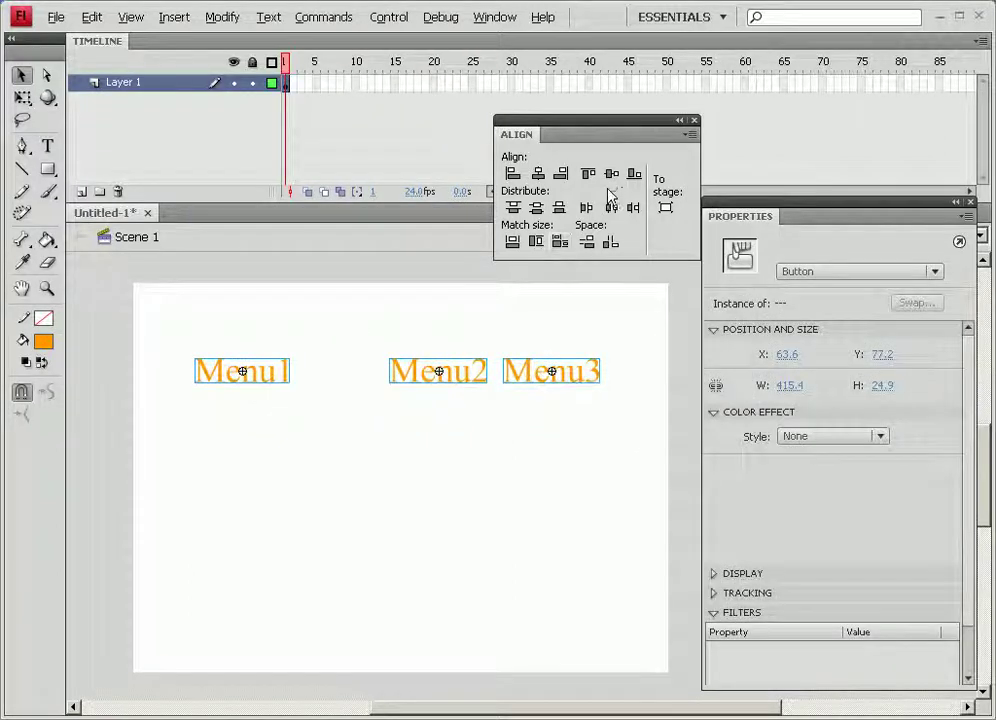
click(614, 247)
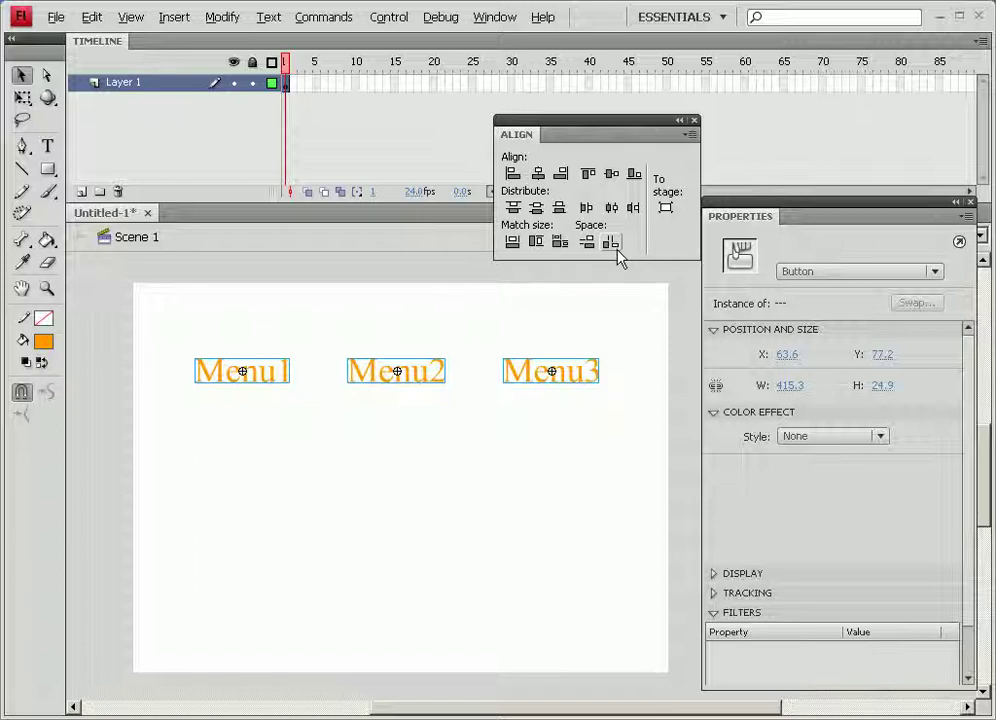
click(300, 437)
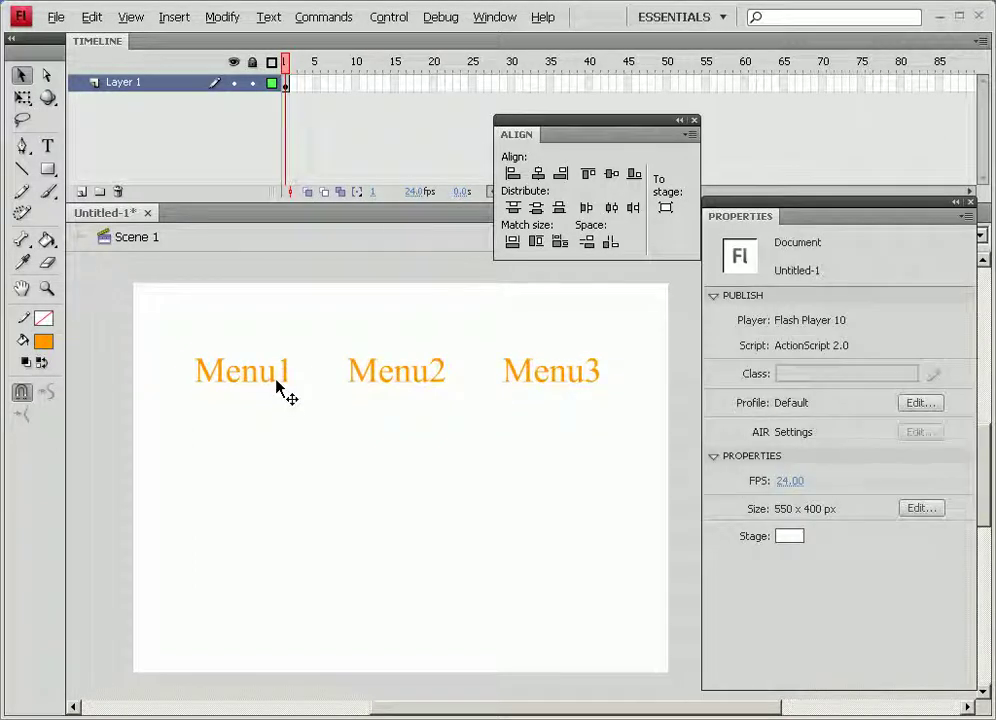
Convert the Menu1 button into a new symbol of type Movie Clip
click(287, 389)
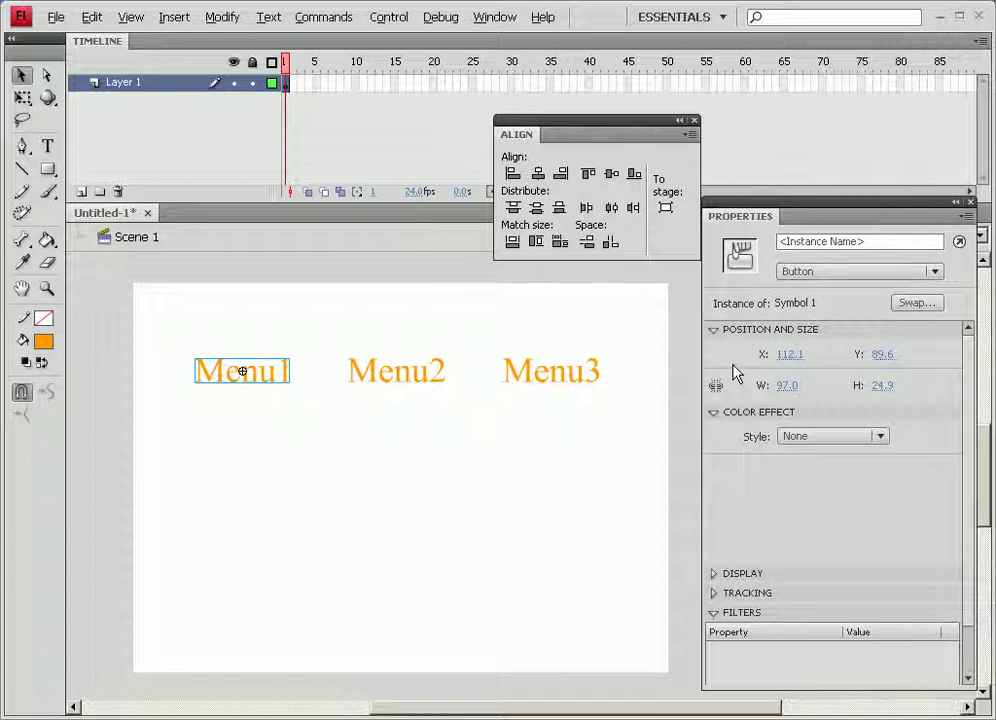
key(F8)
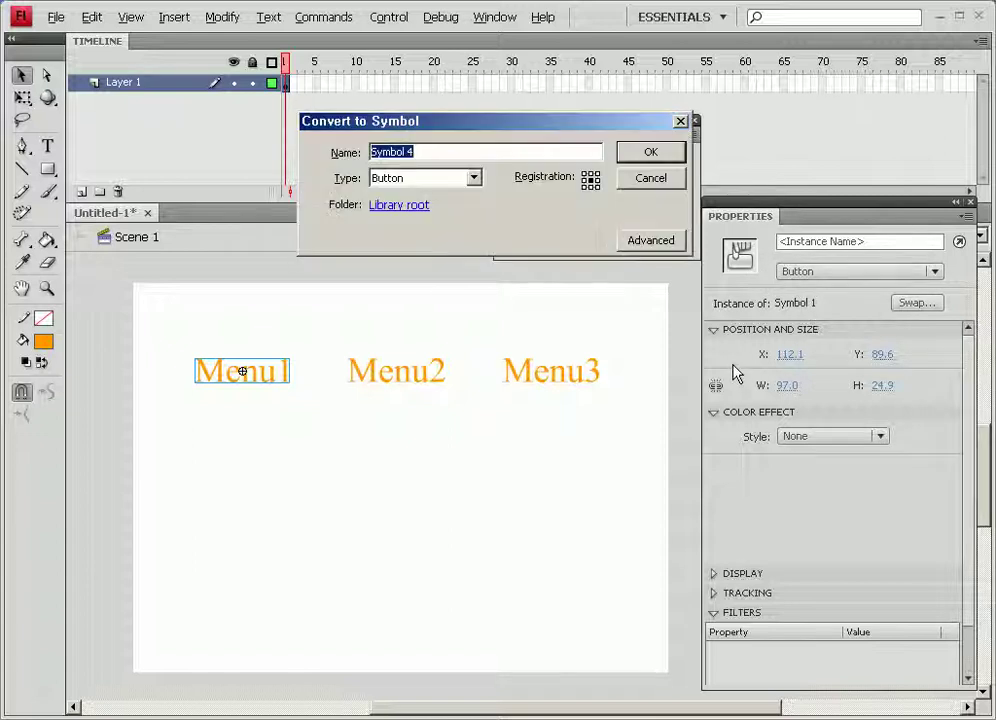
click(407, 182)
click(405, 196)
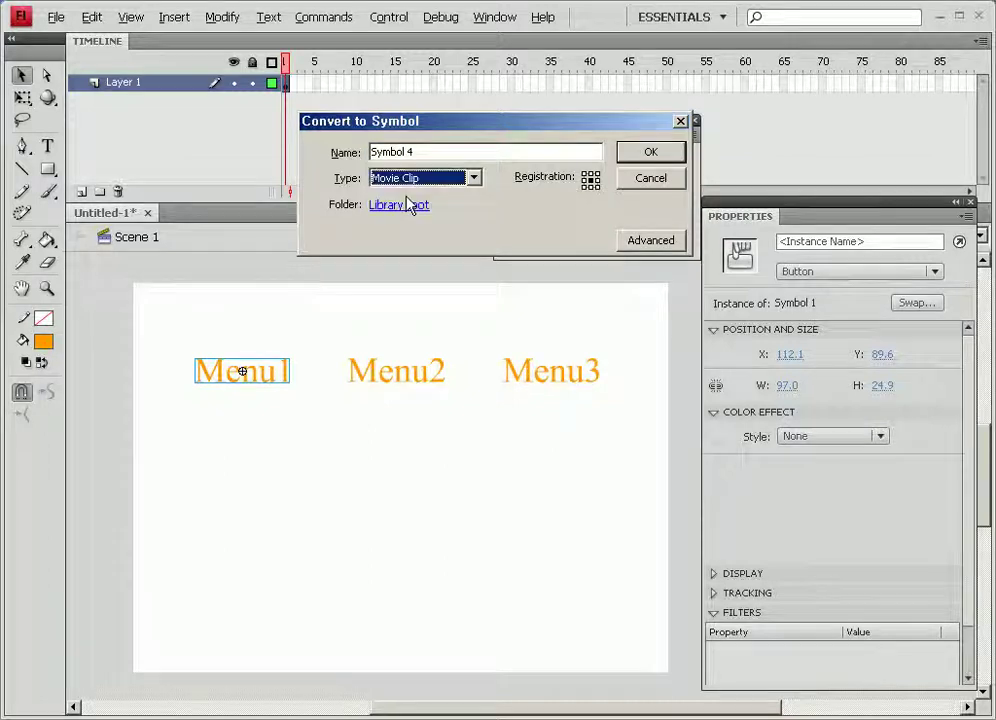
click(662, 156)
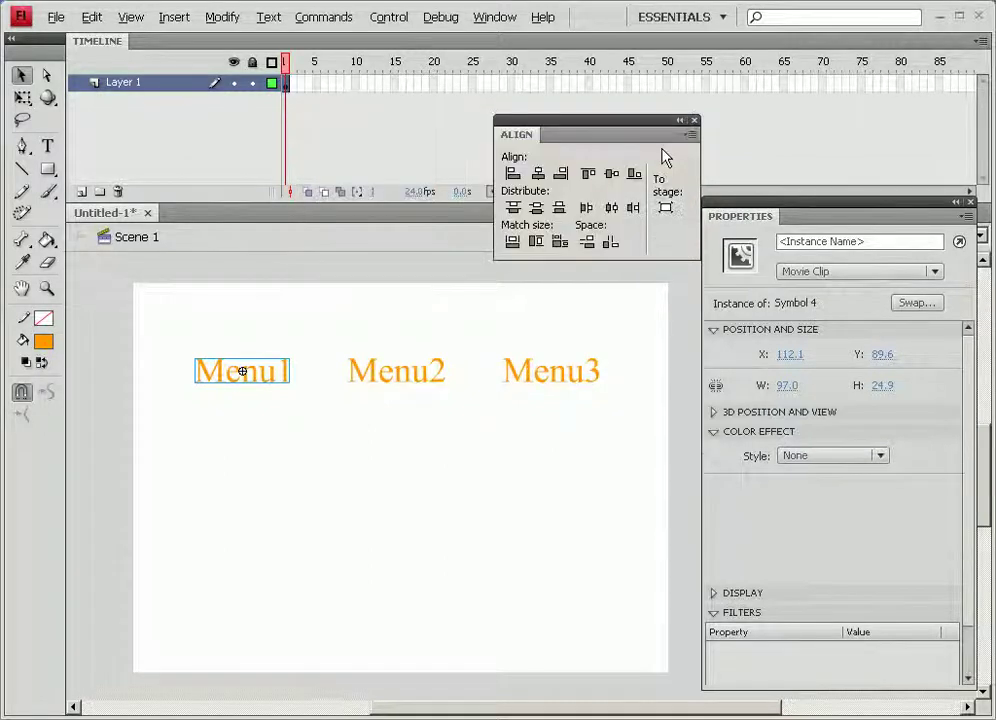
Convert the Menu2 button and the Menu3 button each into its own Movie Clip symbol
click(385, 370)
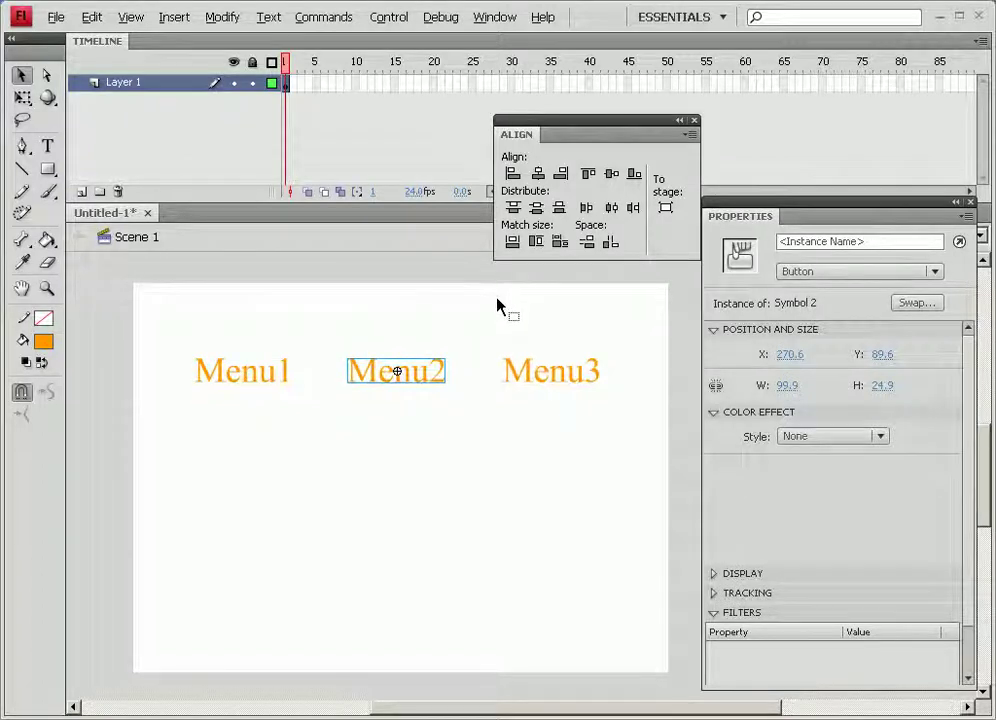
key(F8)
click(628, 157)
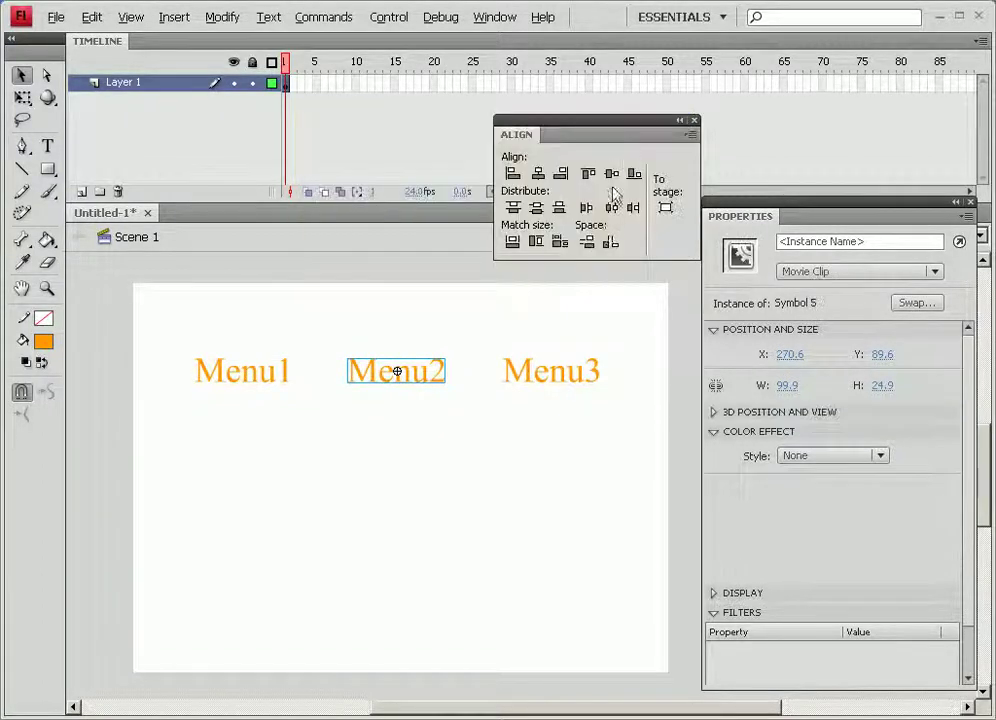
click(548, 366)
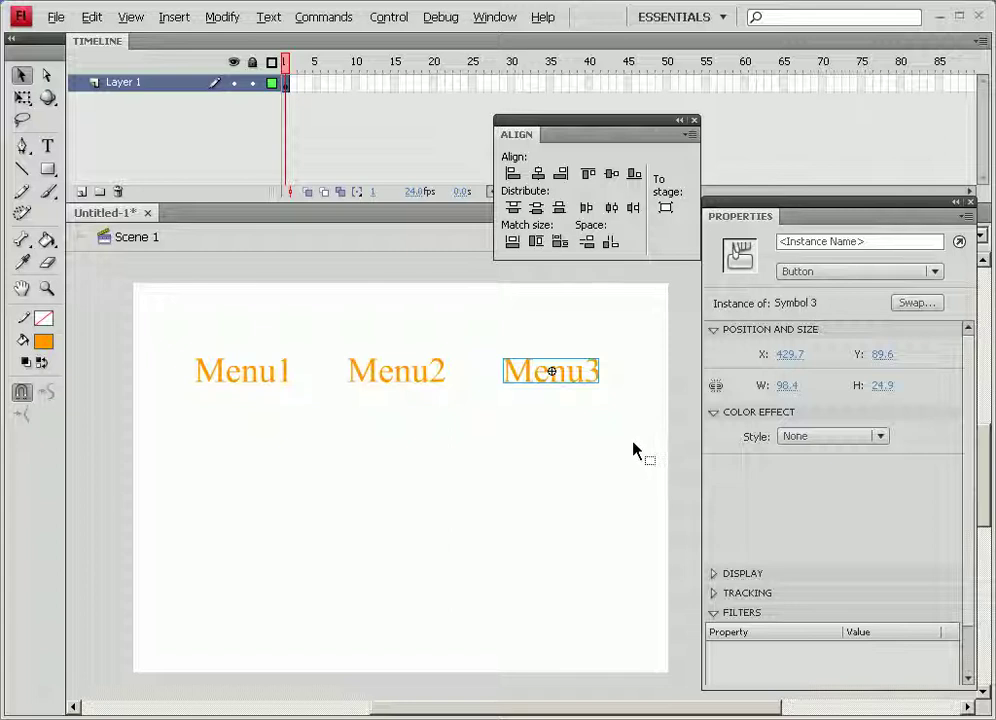
key(F8)
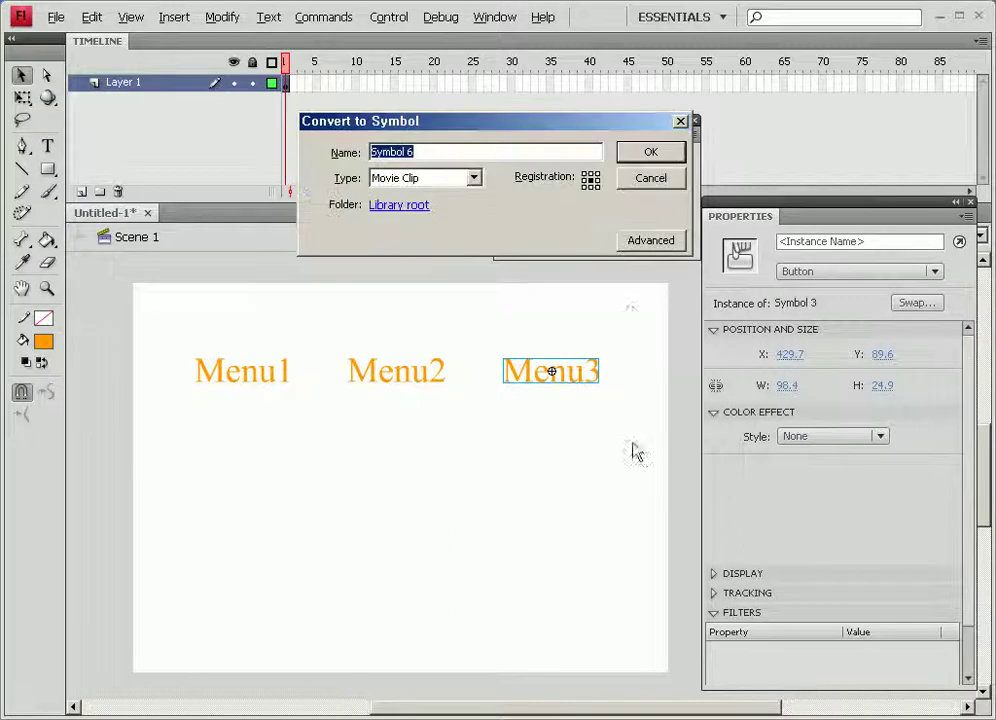
click(640, 152)
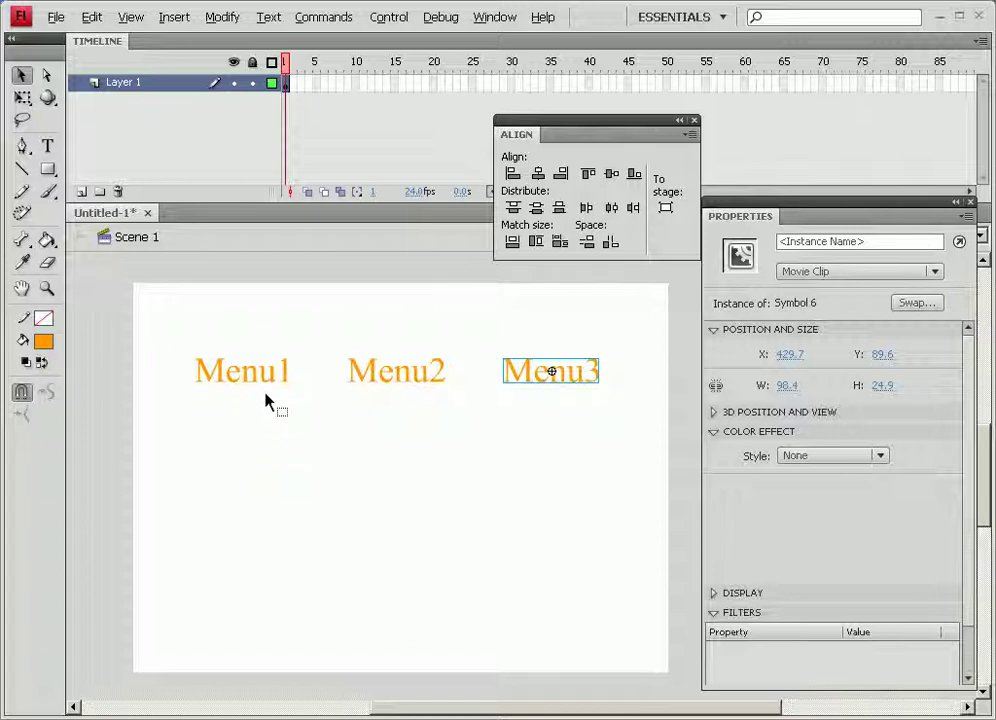
Give the Menu1 movie clip the instance name m1
drag(248, 341, 291, 420)
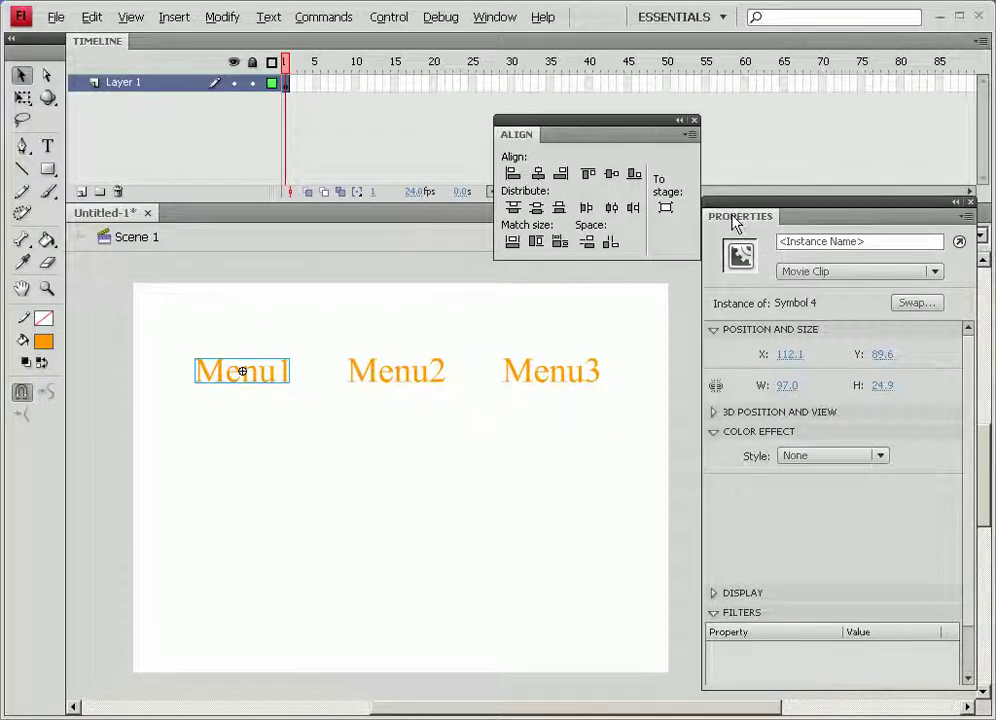
click(789, 241)
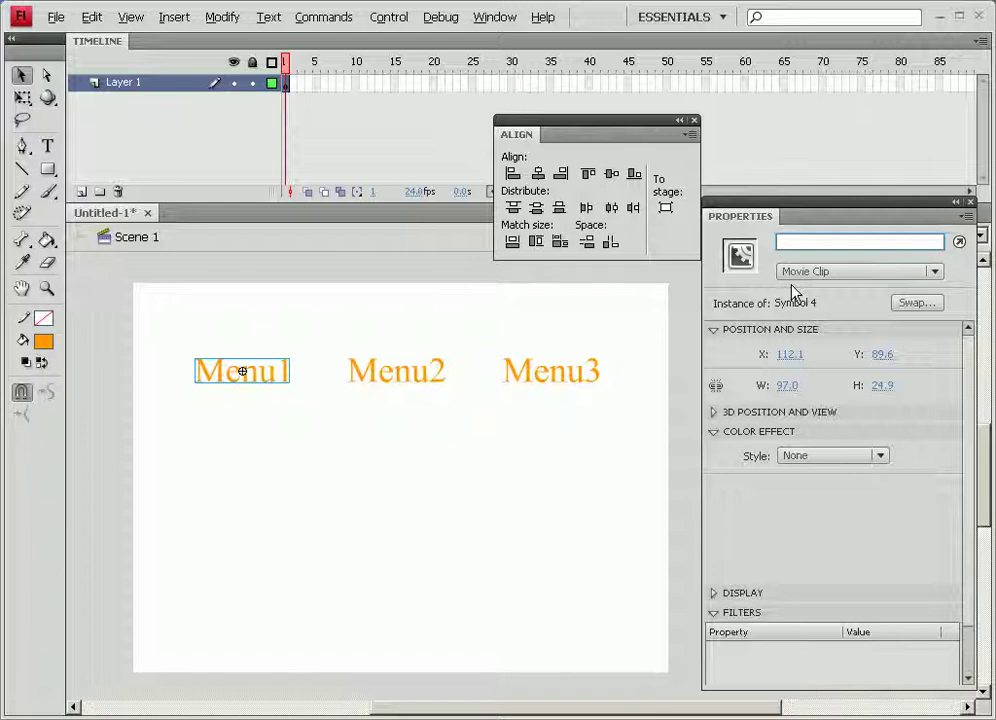
text(m1)
key(Return)
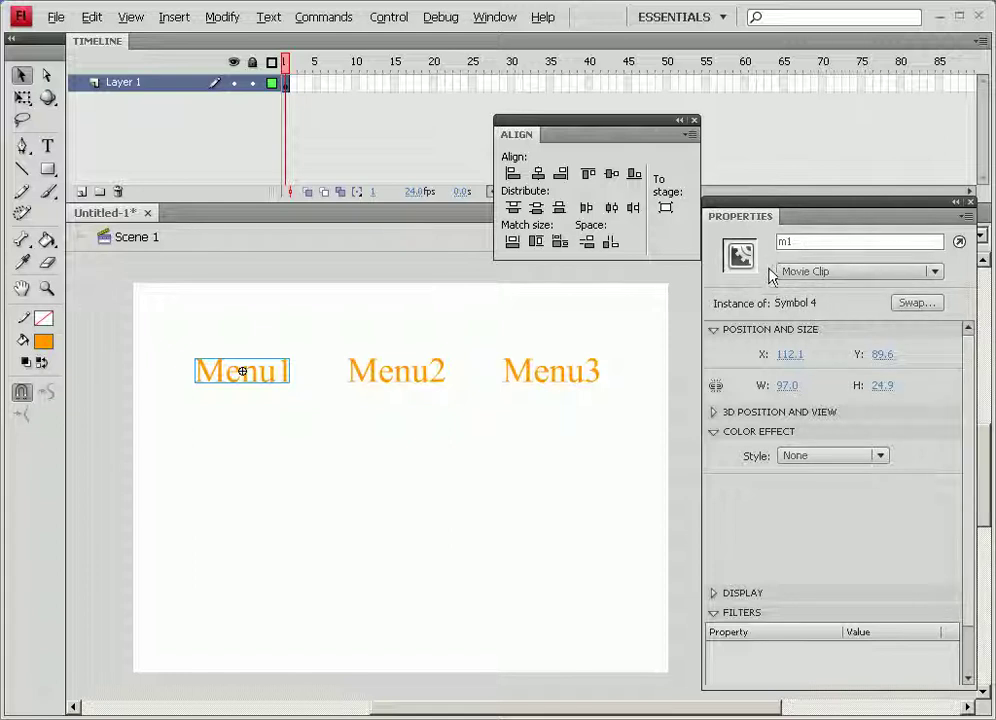
Give the Menu2 movie clip the instance name m2 and the Menu3 movie clip the instance name m3
click(390, 378)
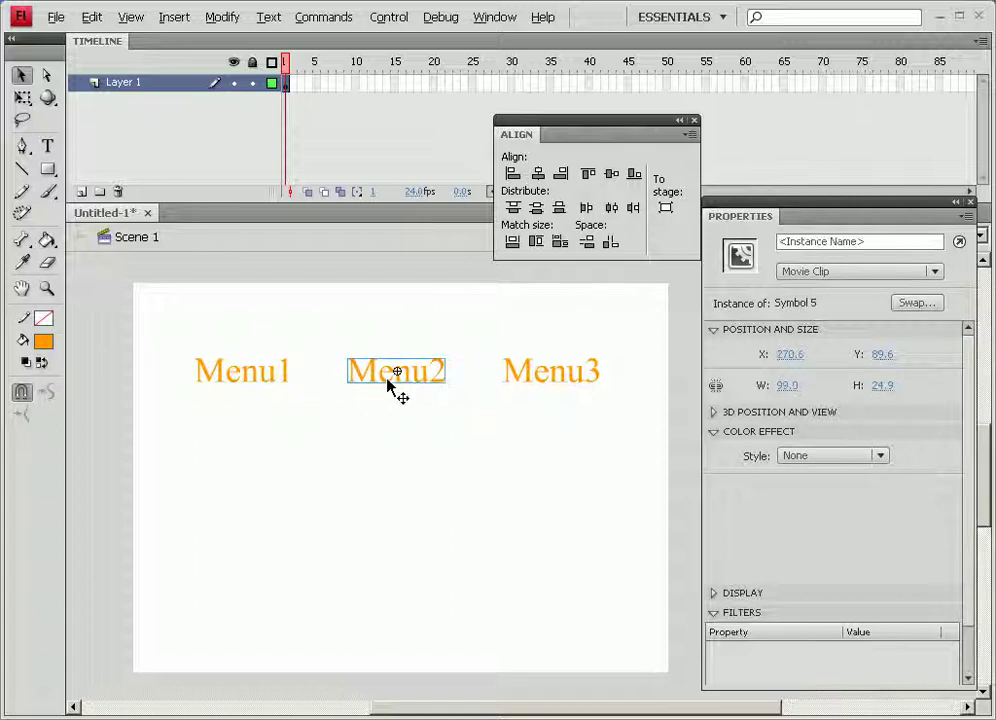
click(782, 241)
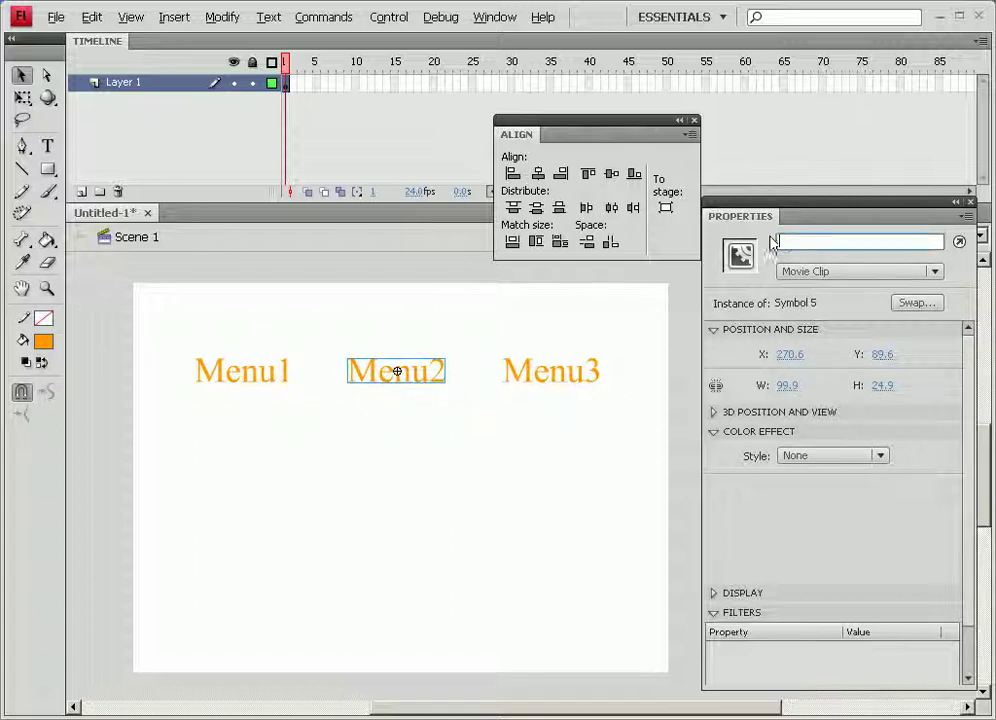
text(m2)
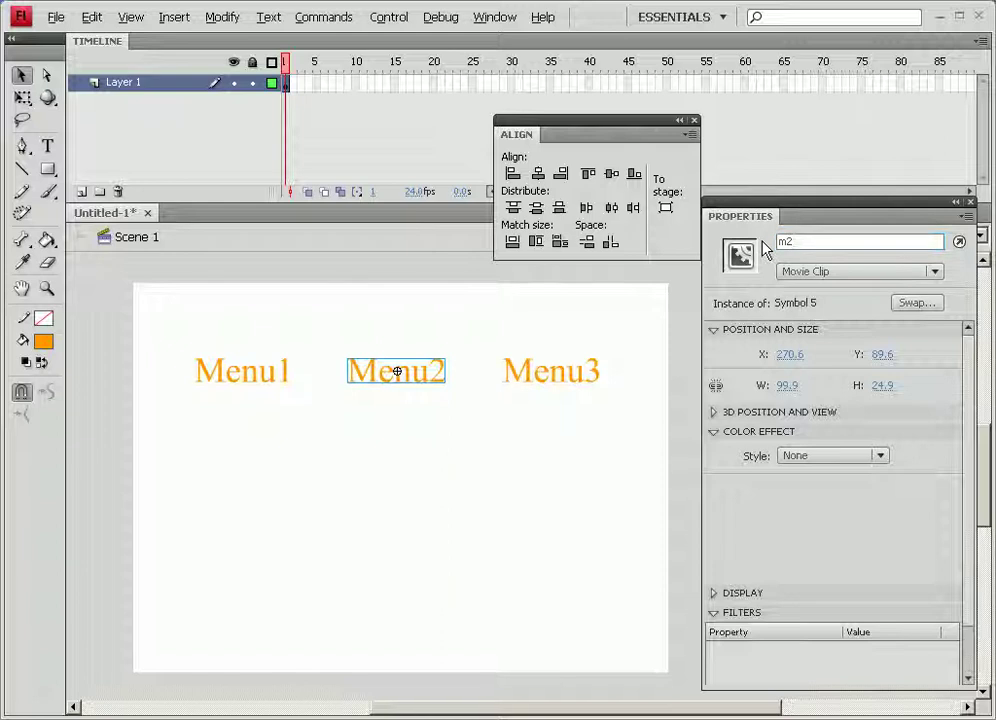
click(560, 386)
click(800, 241)
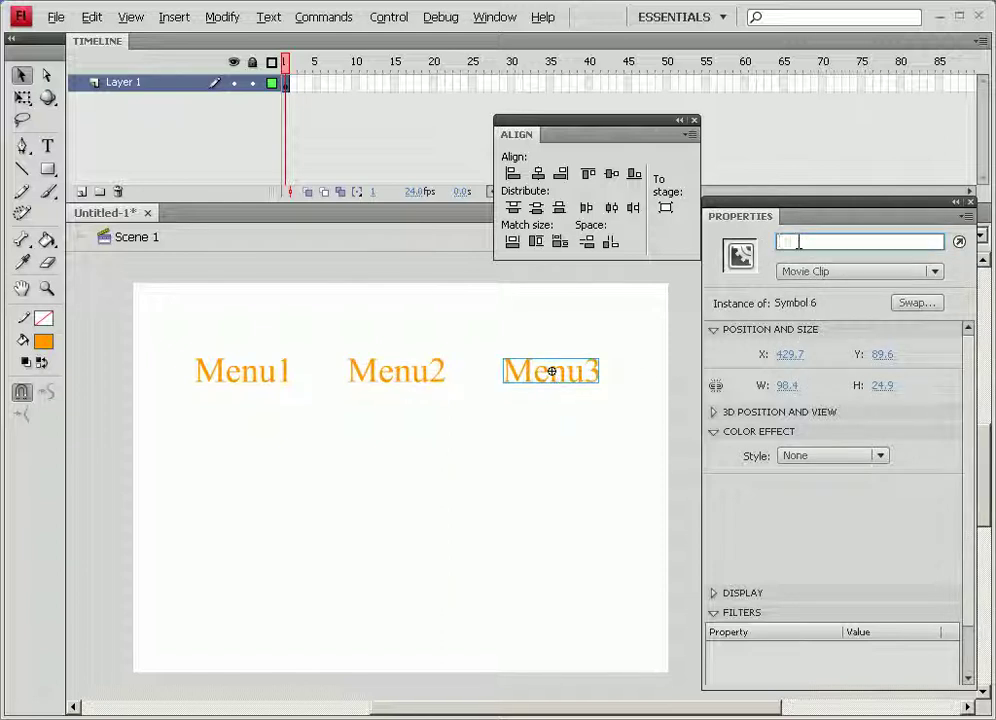
text(m3)
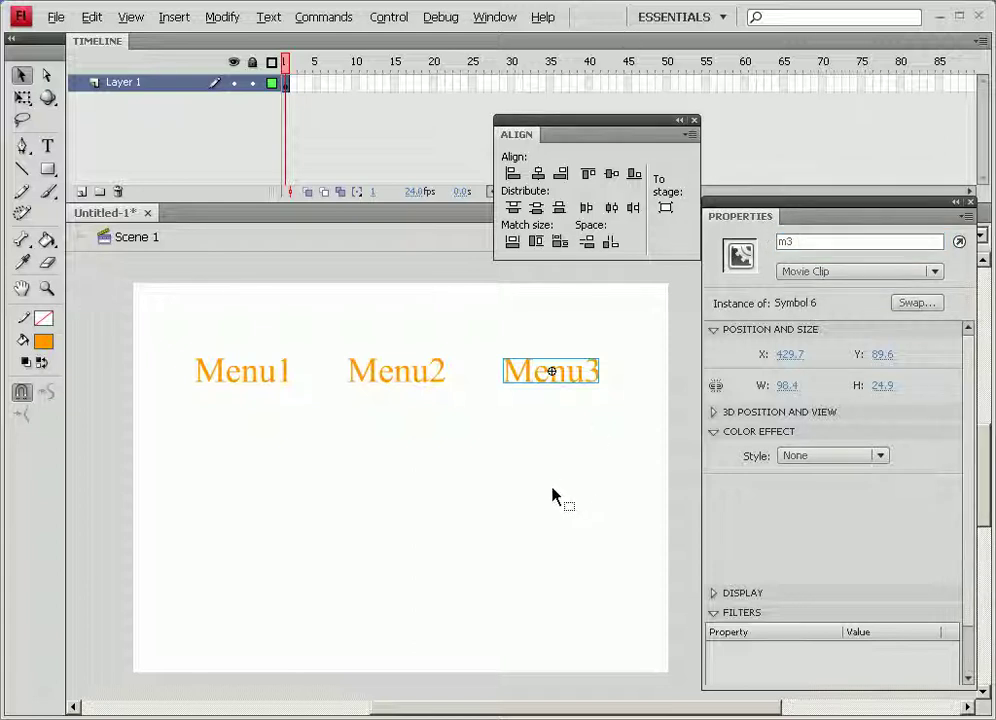
Open the Menu1 movie clip for editing in place and rename its Layer 1 to menu1
click(273, 378)
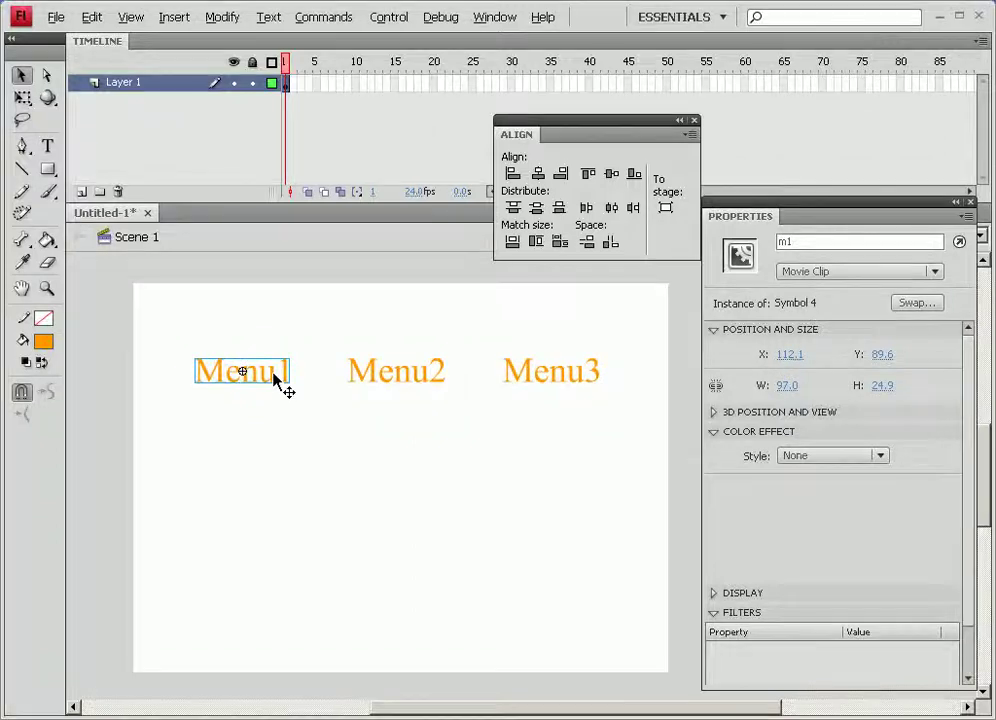
double_click(273, 378)
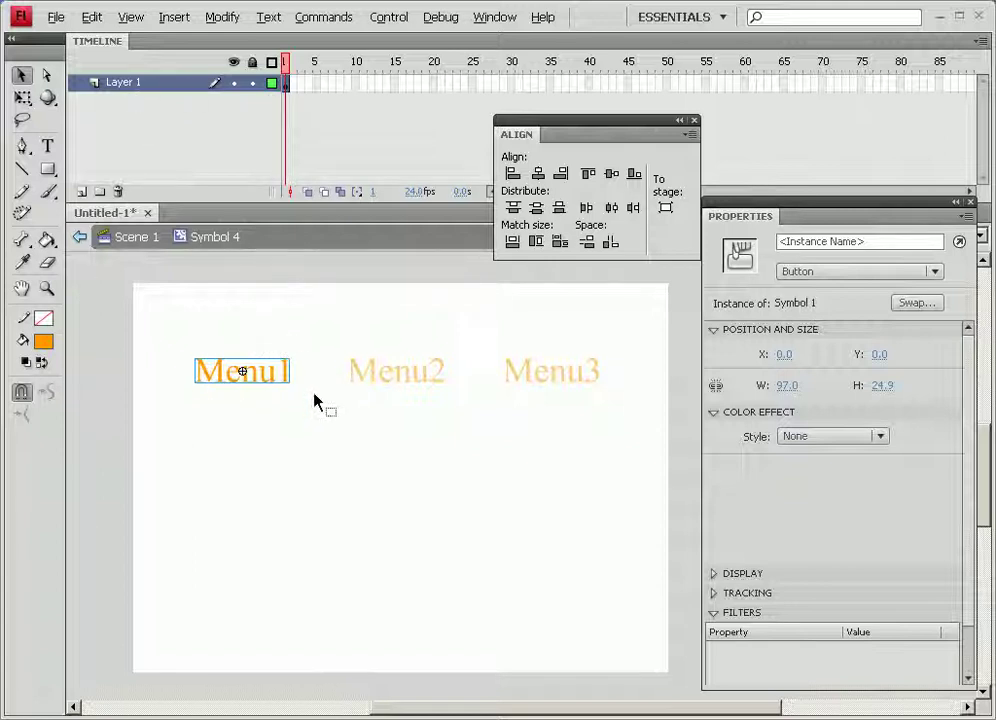
double_click(131, 86)
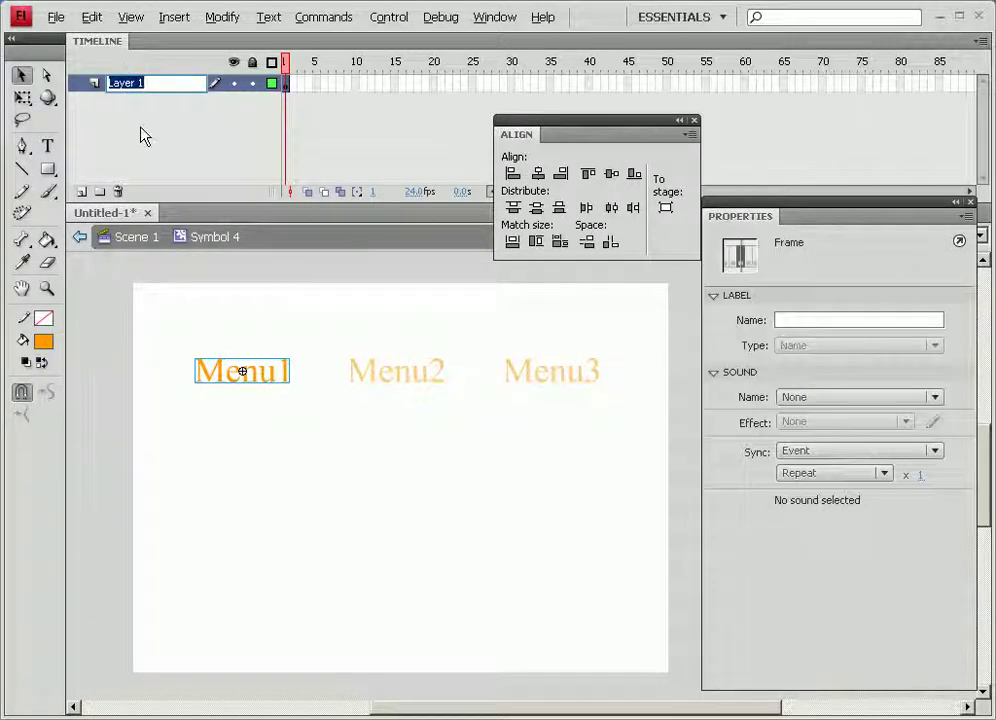
text(menu1)
click(144, 135)
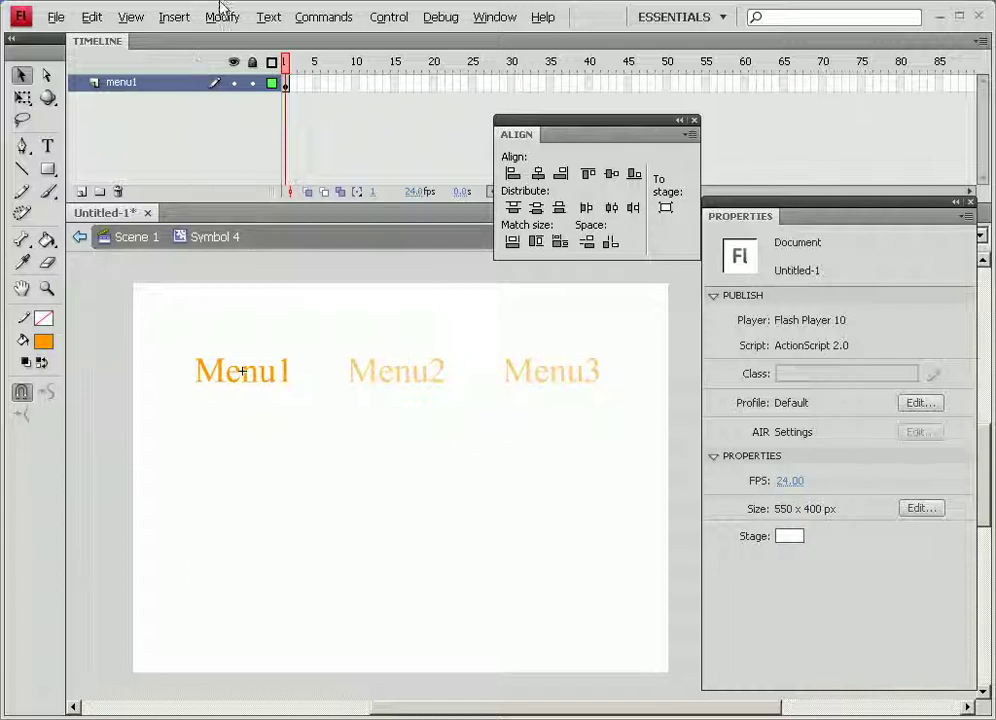
Insert a keyframe at frame 2 of the menu1 layer inside the Menu1 movie clip
click(293, 84)
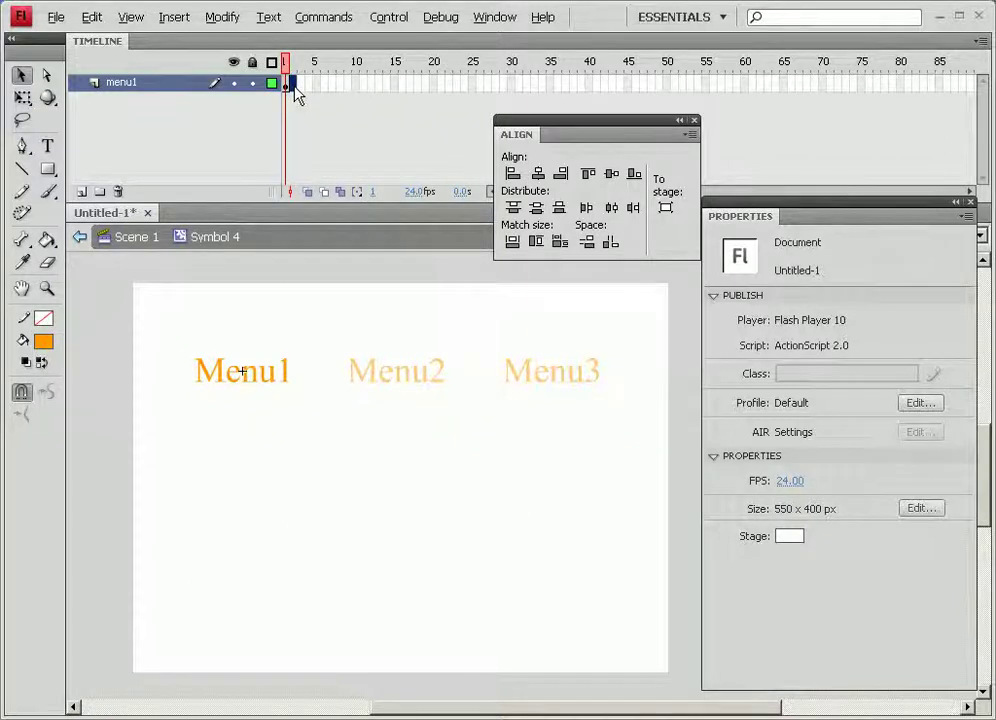
right_click(296, 89)
click(353, 205)
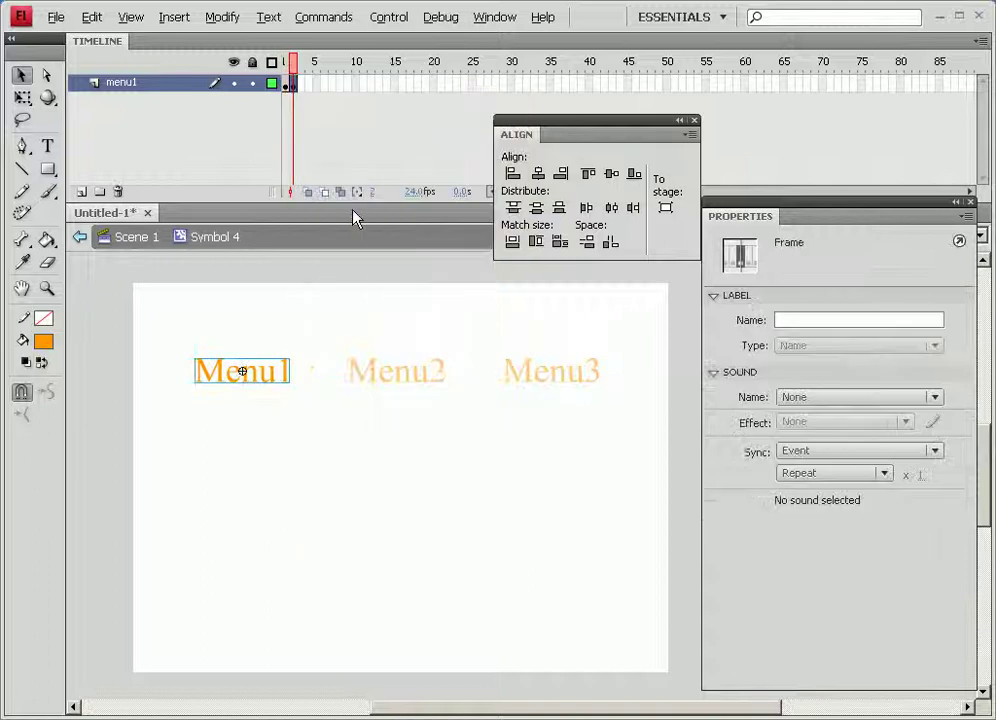
click(285, 84)
click(296, 84)
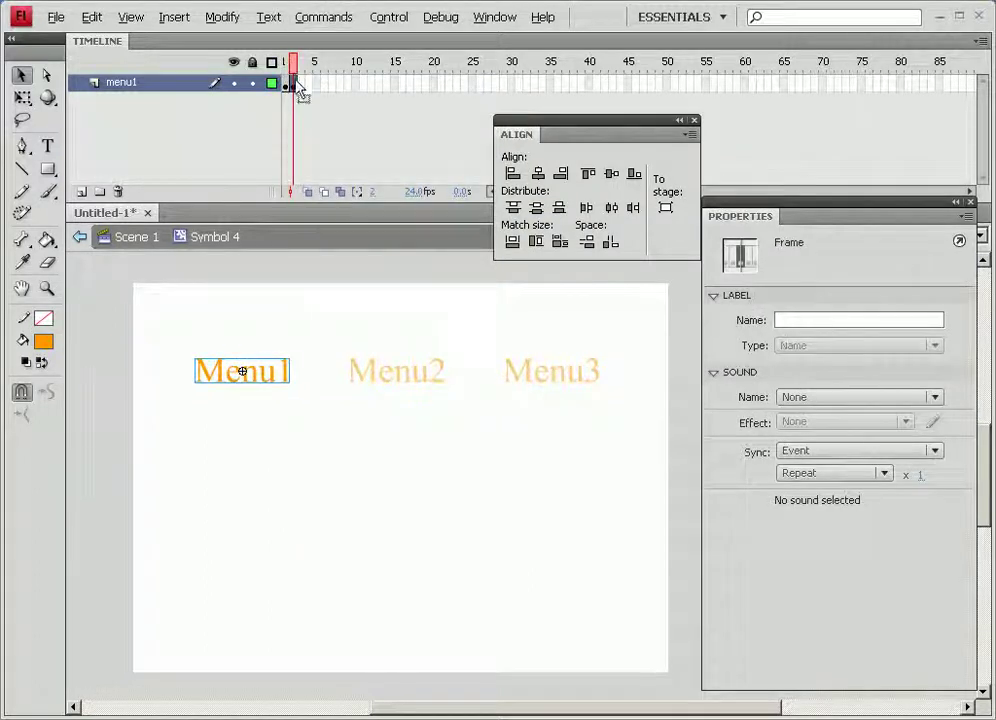
click(287, 85)
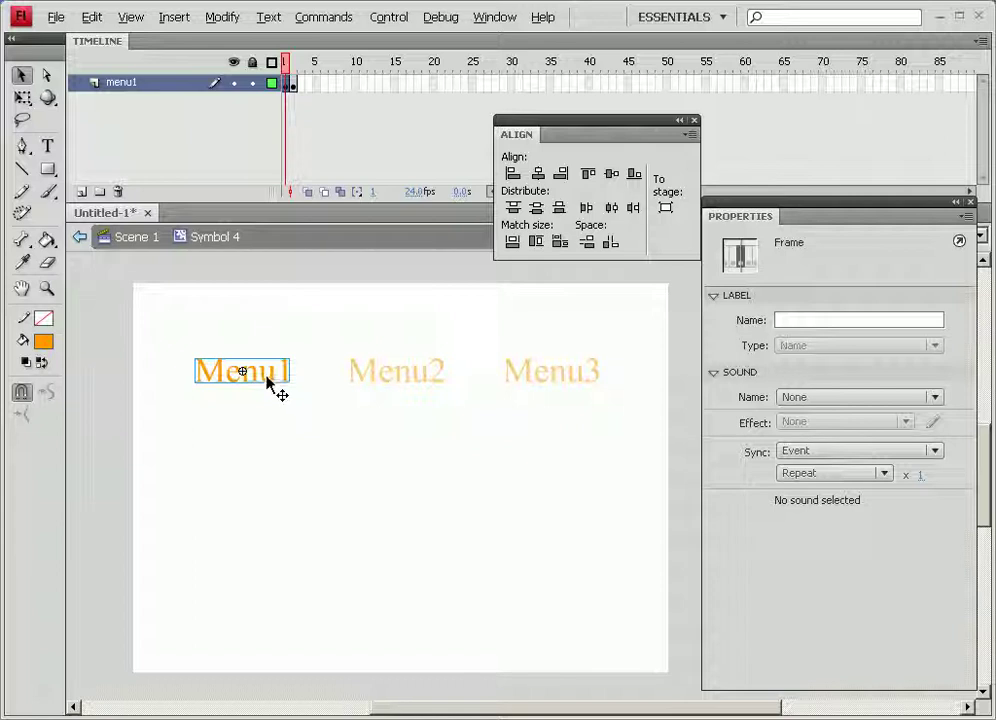
drag(255, 360, 218, 412)
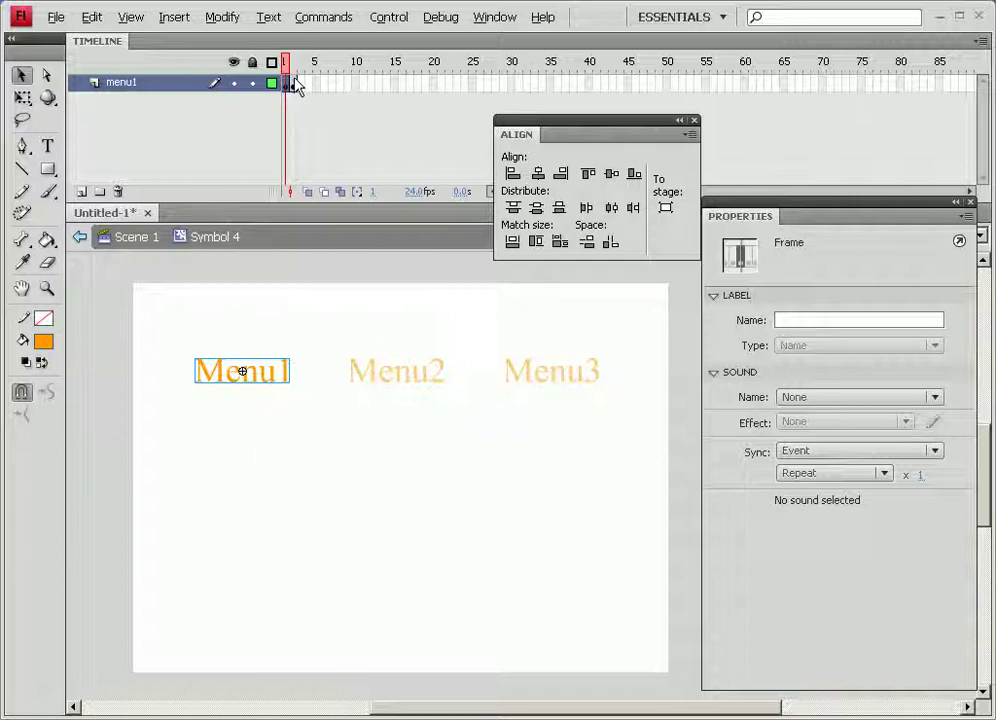
Add a layer above menu1 and draw a blue, stroke-free rounded rectangle with corner radius 30, about 416 × 41 px, spanning beneath the three menu items
drag(290, 64, 310, 68)
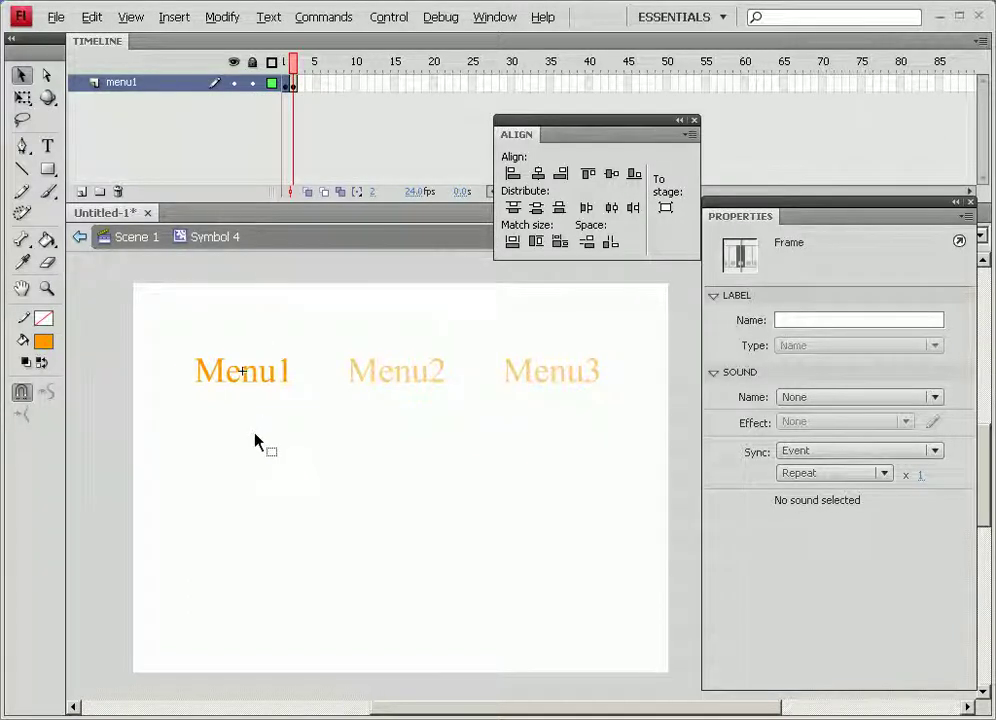
click(82, 192)
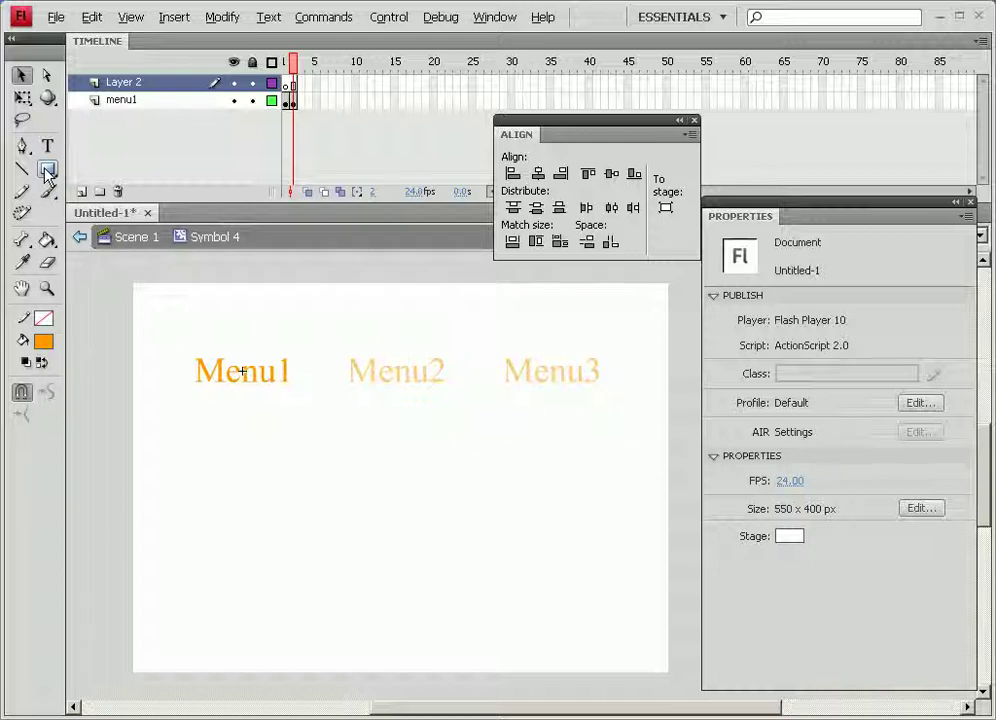
click(47, 172)
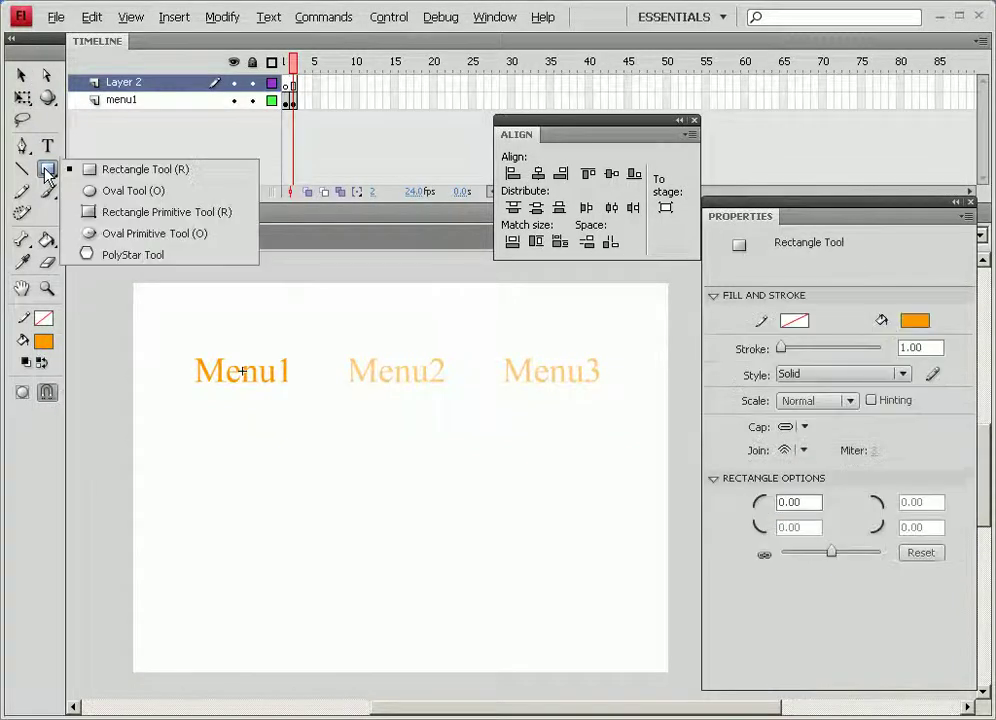
click(116, 172)
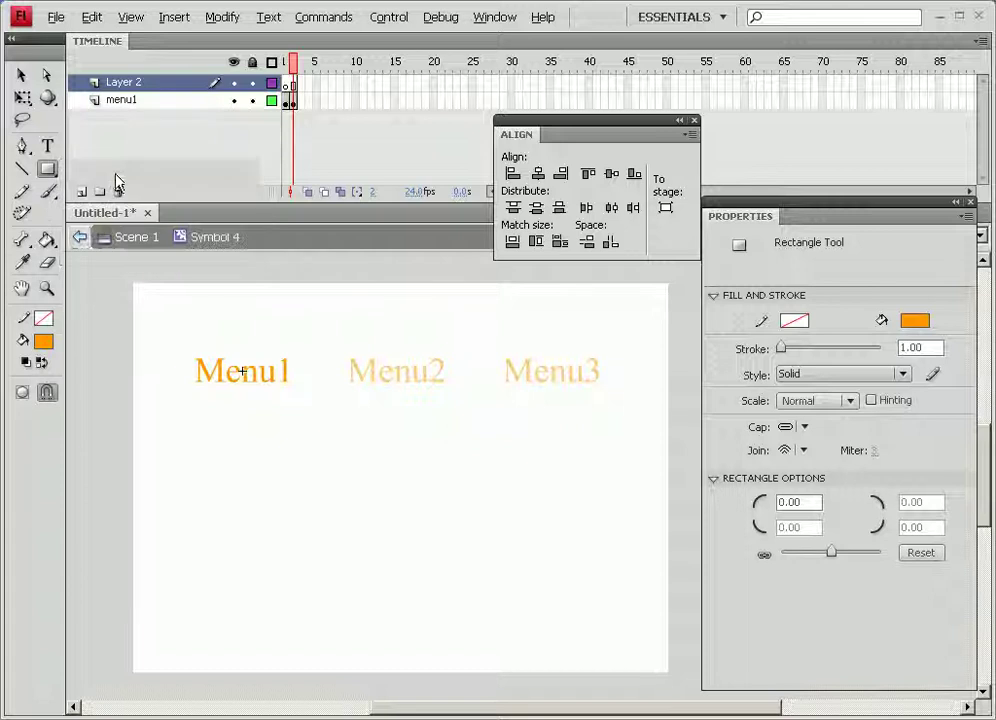
click(43, 341)
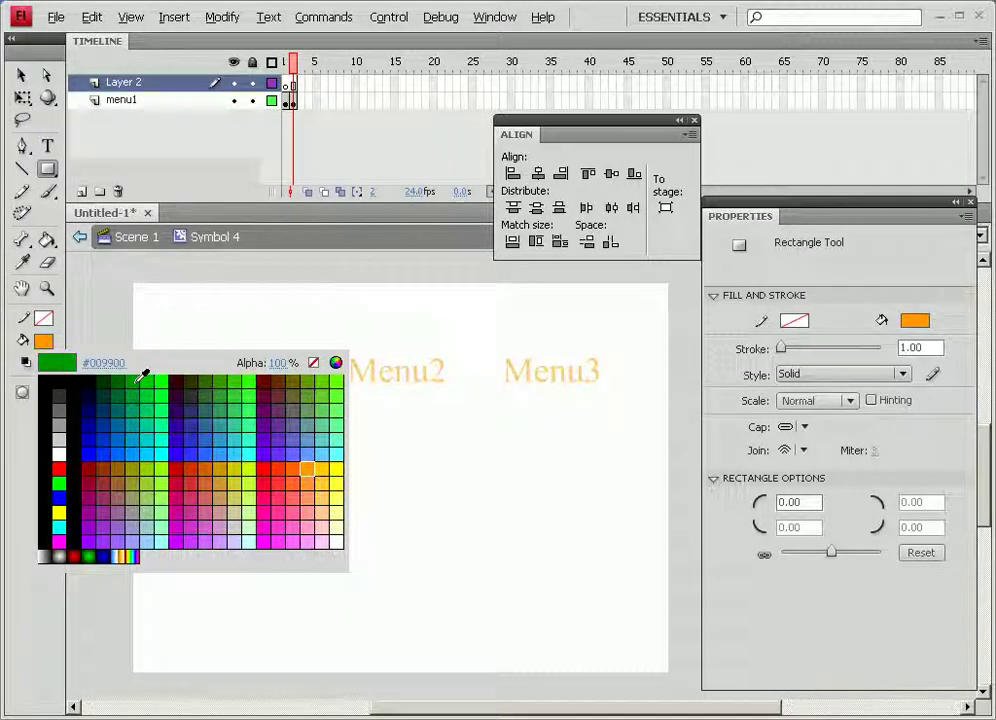
click(147, 445)
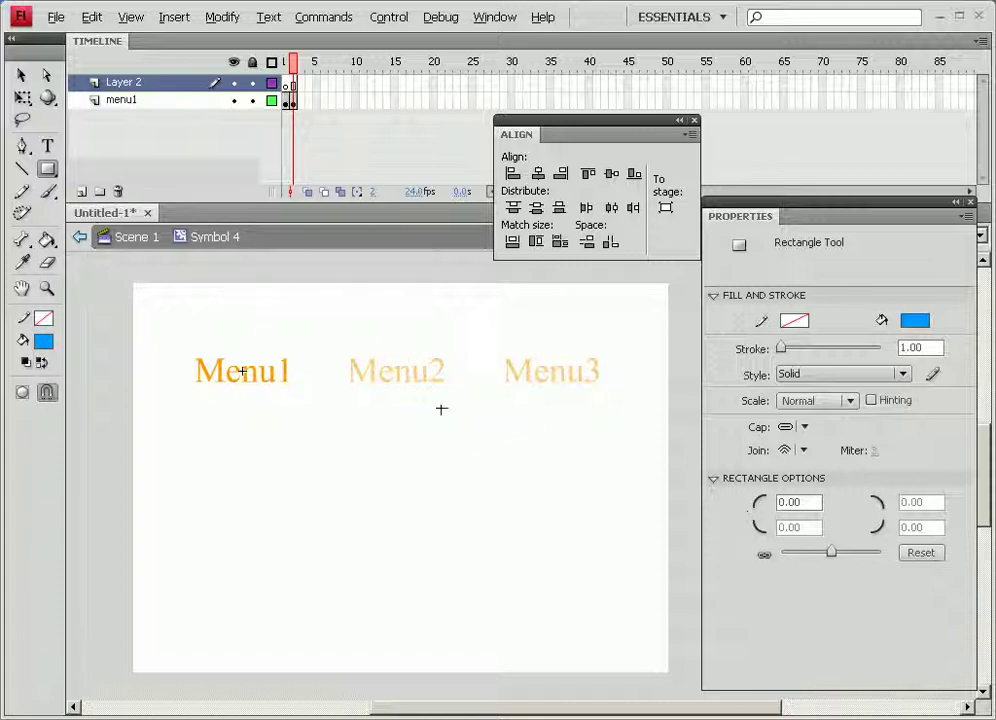
click(813, 504)
text(30)
click(765, 554)
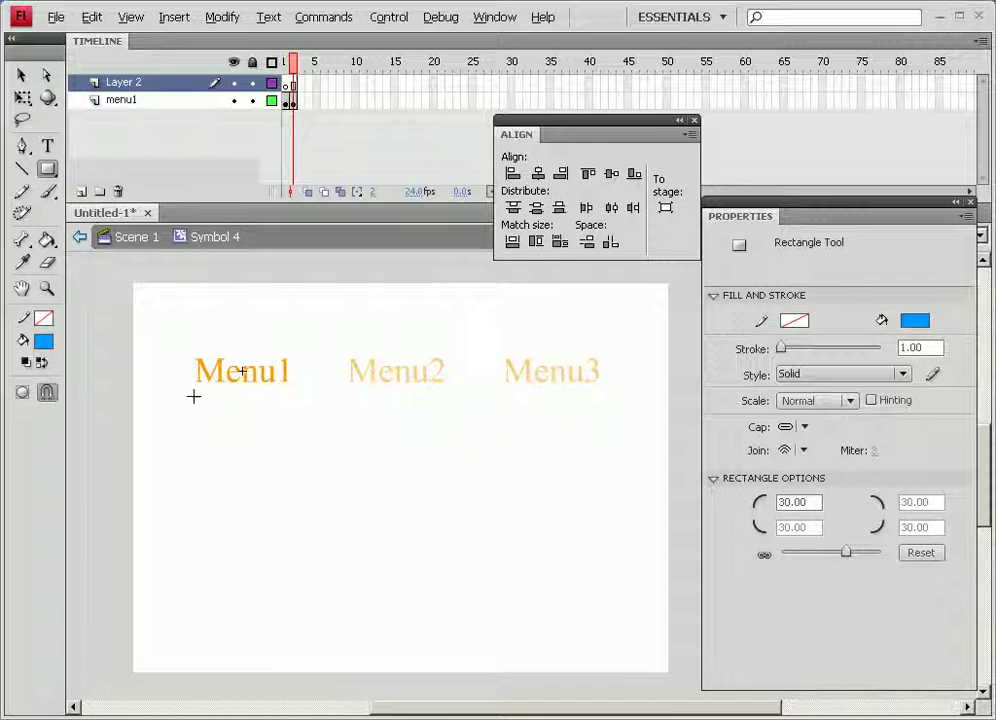
drag(195, 385, 600, 422)
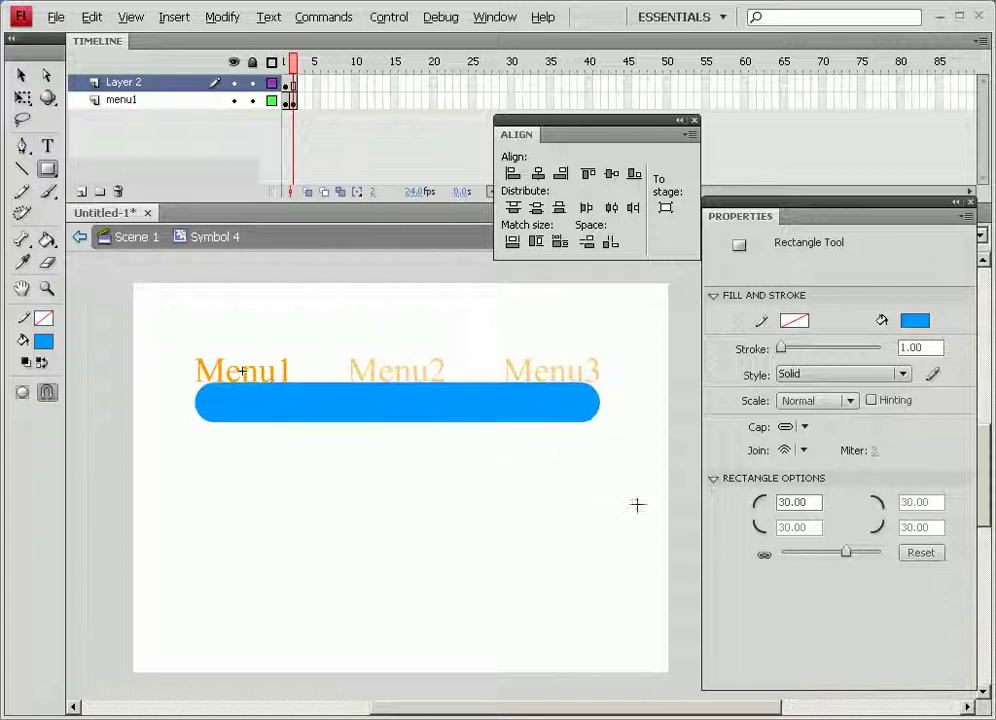
Move the blue bar slightly down so a gap separates it from the menu text
click(21, 75)
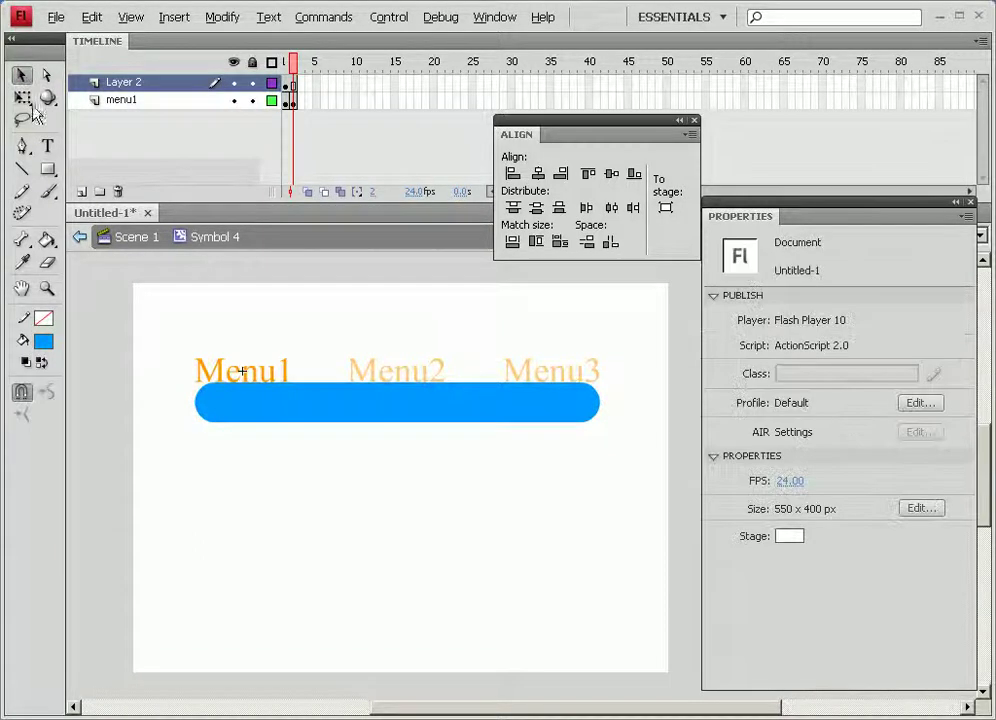
mouse_move(311, 422)
mouse_down()
mouse_move(310, 445)
mouse_move(307, 410)
mouse_move(304, 427)
mouse_up()
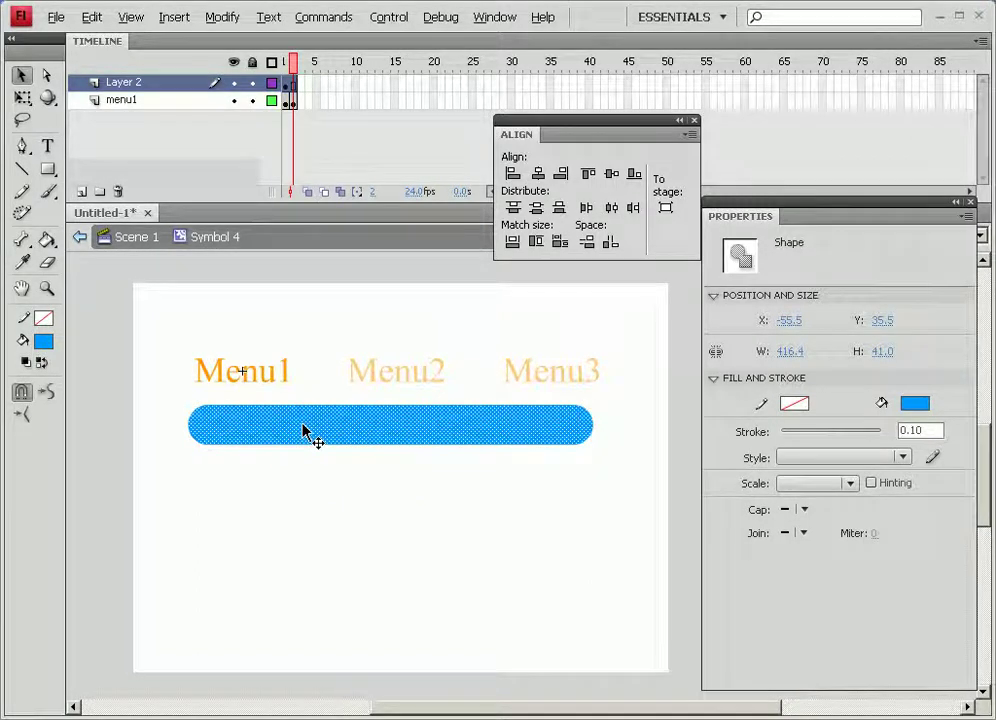
click(367, 529)
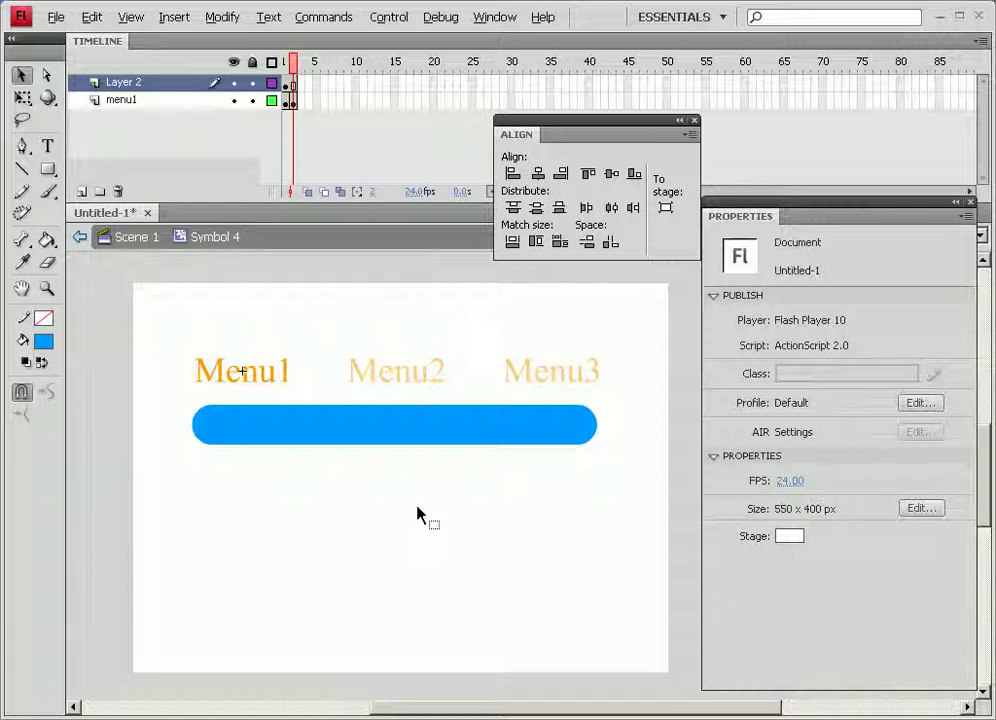
Convert the blue bar to a movie clip symbol and give it the instance name sub1
click(411, 429)
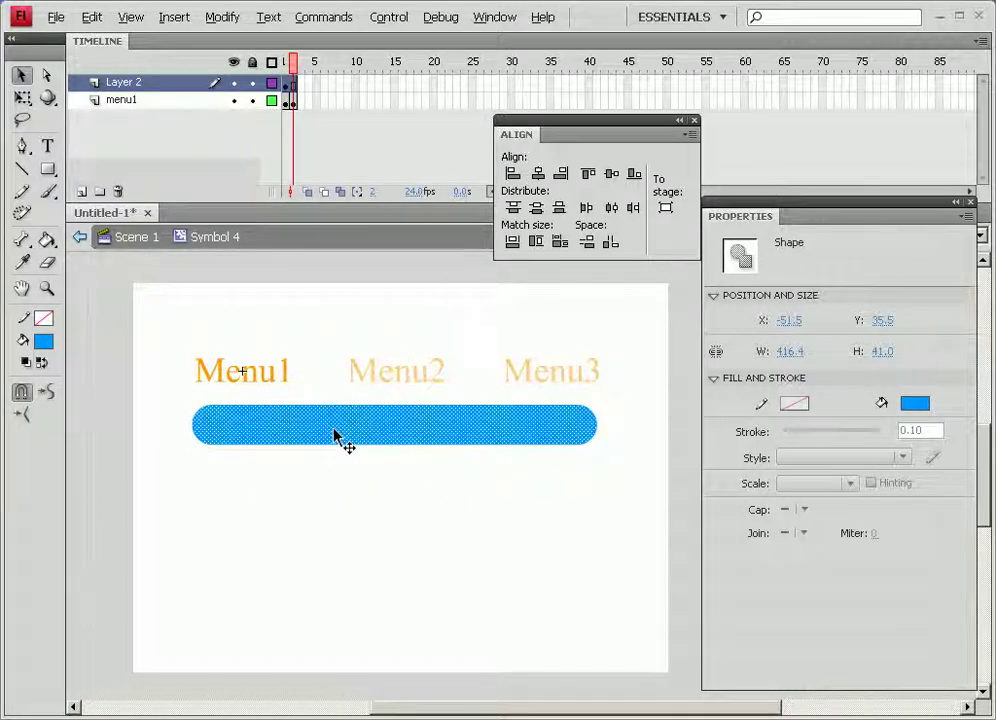
key(F8)
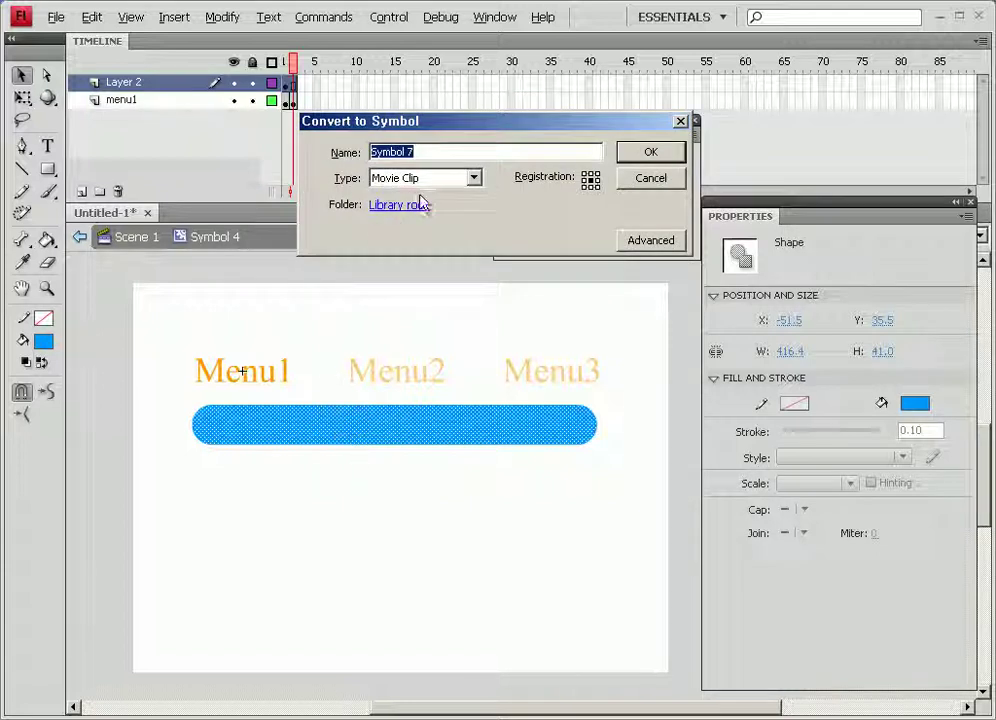
click(651, 154)
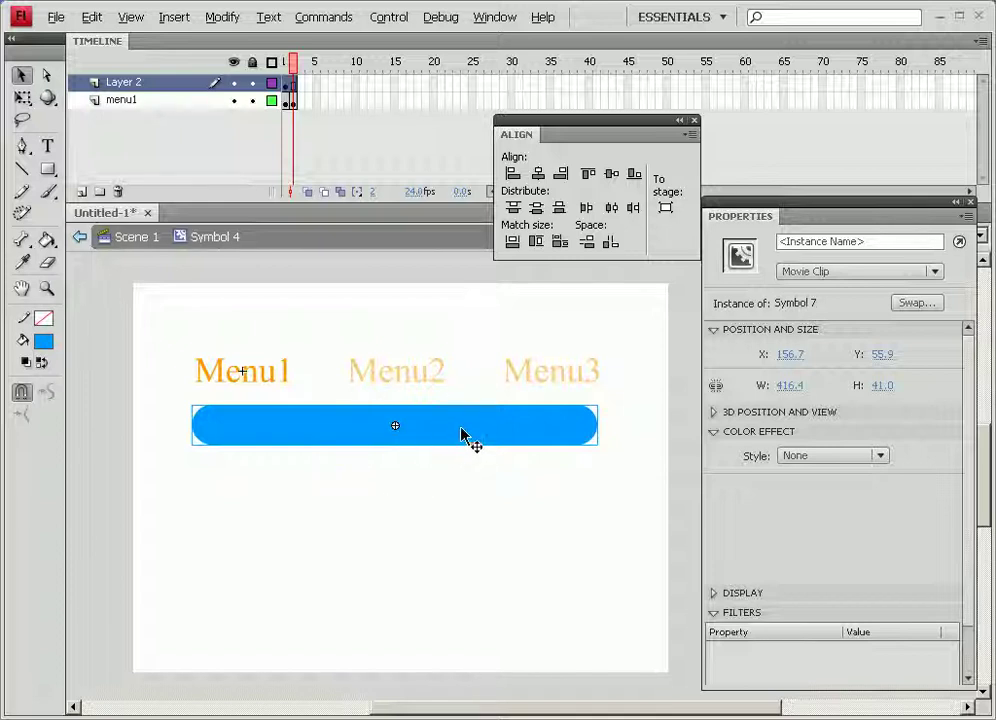
click(786, 242)
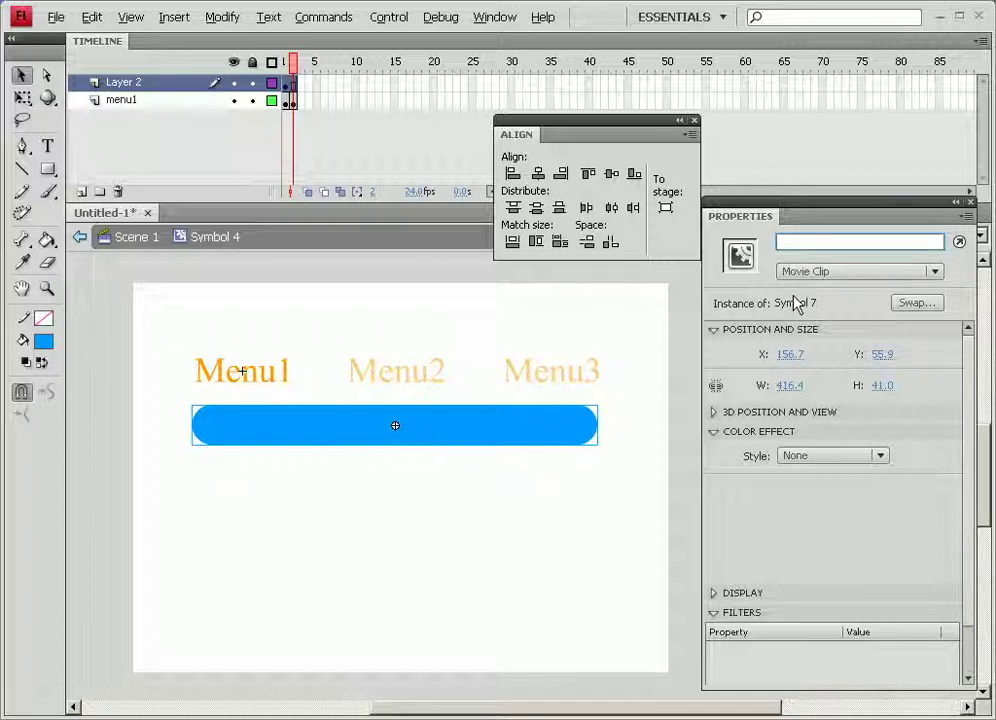
text(sub1)
key(Return)
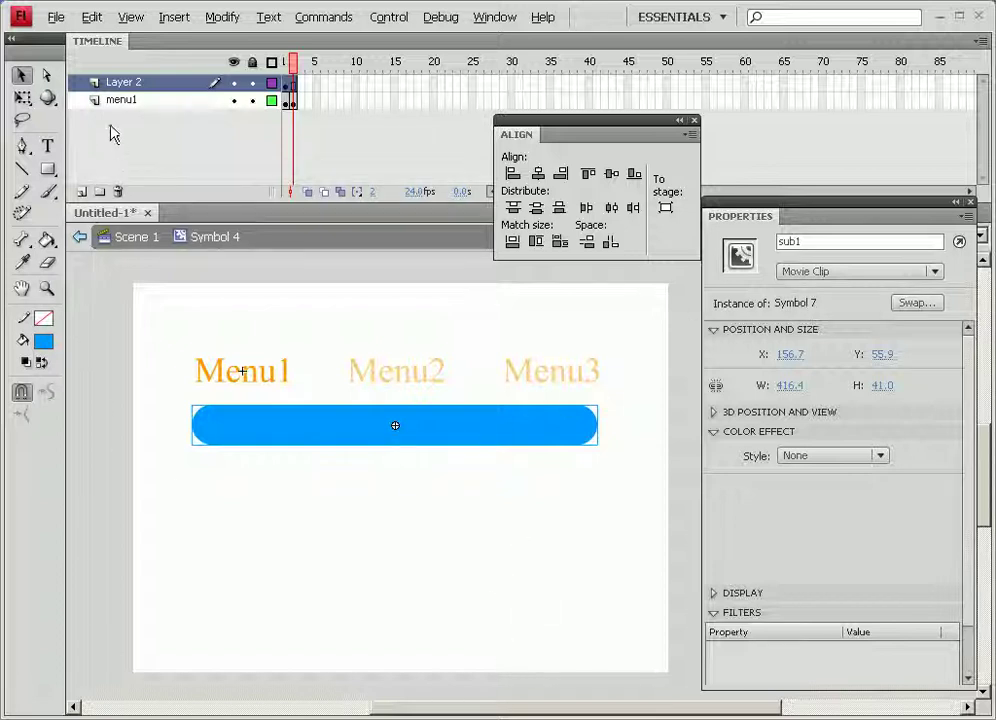
Rename Layer 2, which holds the blue bar, as sub1
click(125, 83)
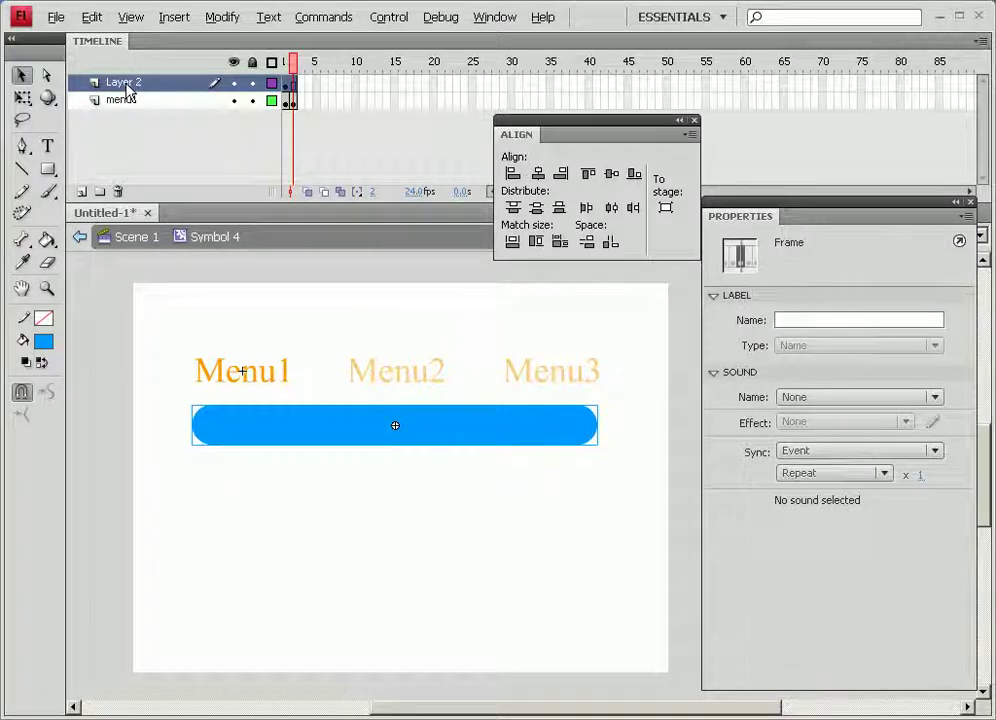
double_click(125, 83)
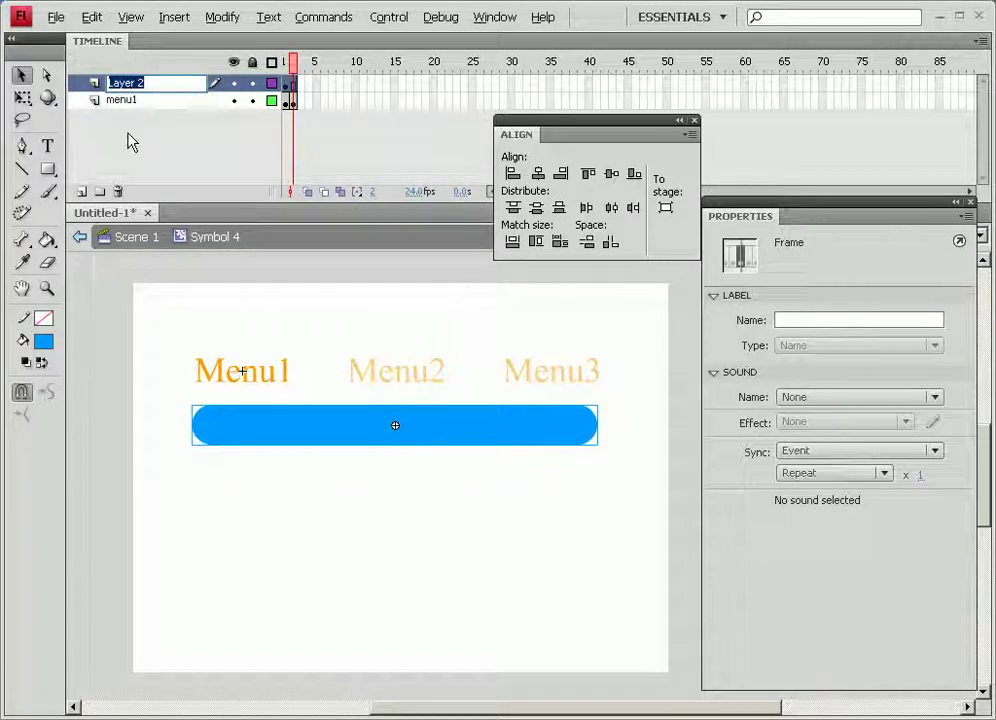
text(sub1)
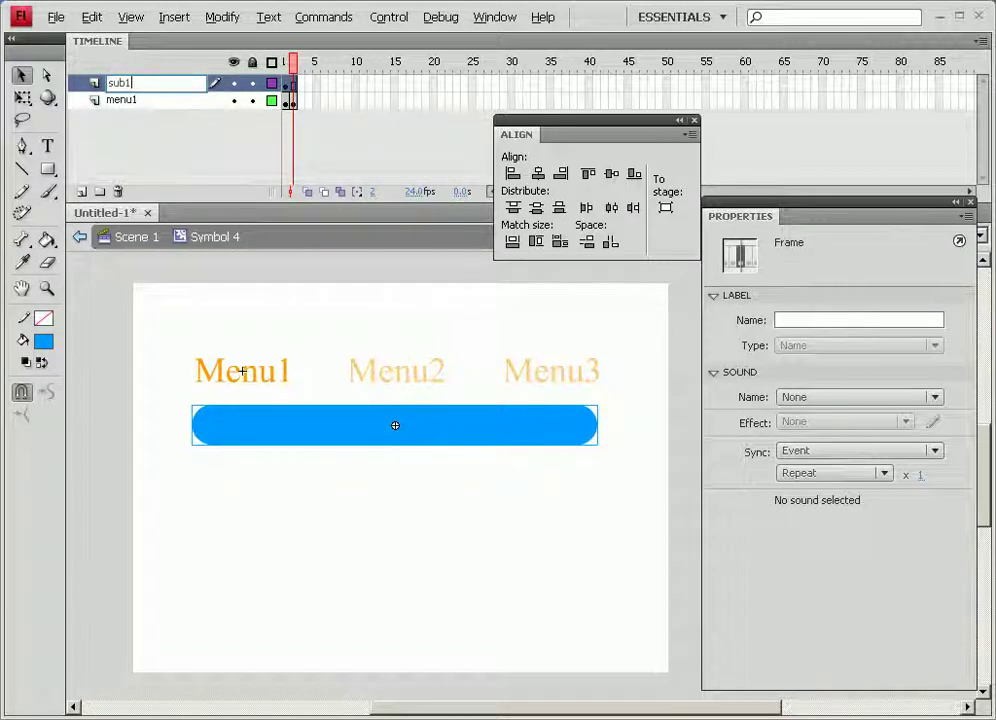
click(128, 141)
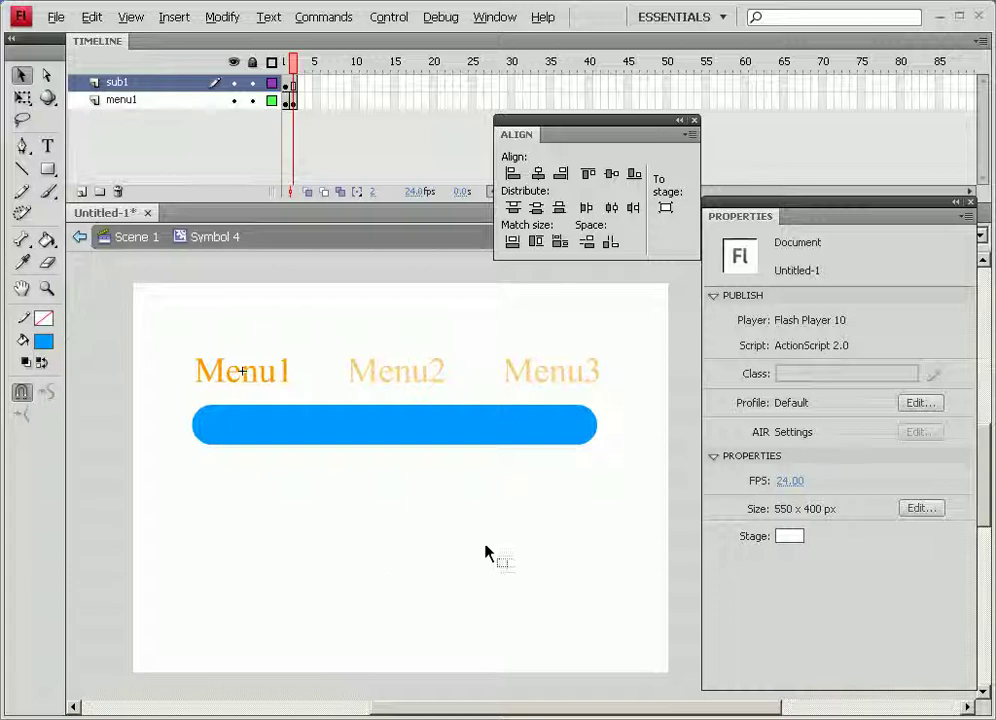
Open the sub1 movie clip for editing in place and convert its blue bar shape to a graphic symbol
double_click(383, 440)
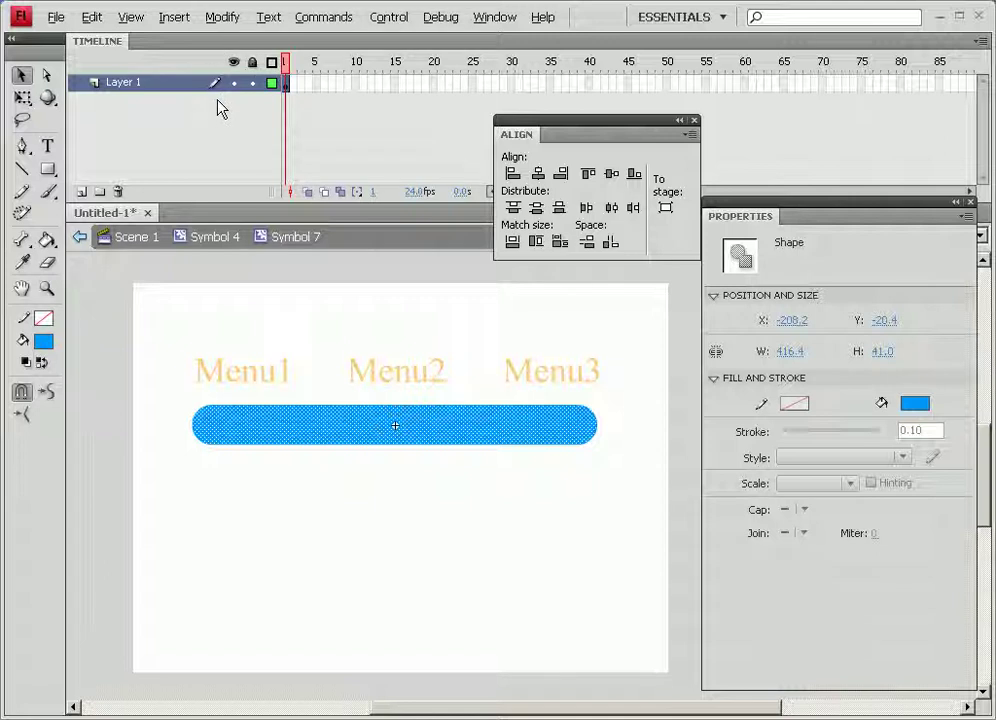
key(F8)
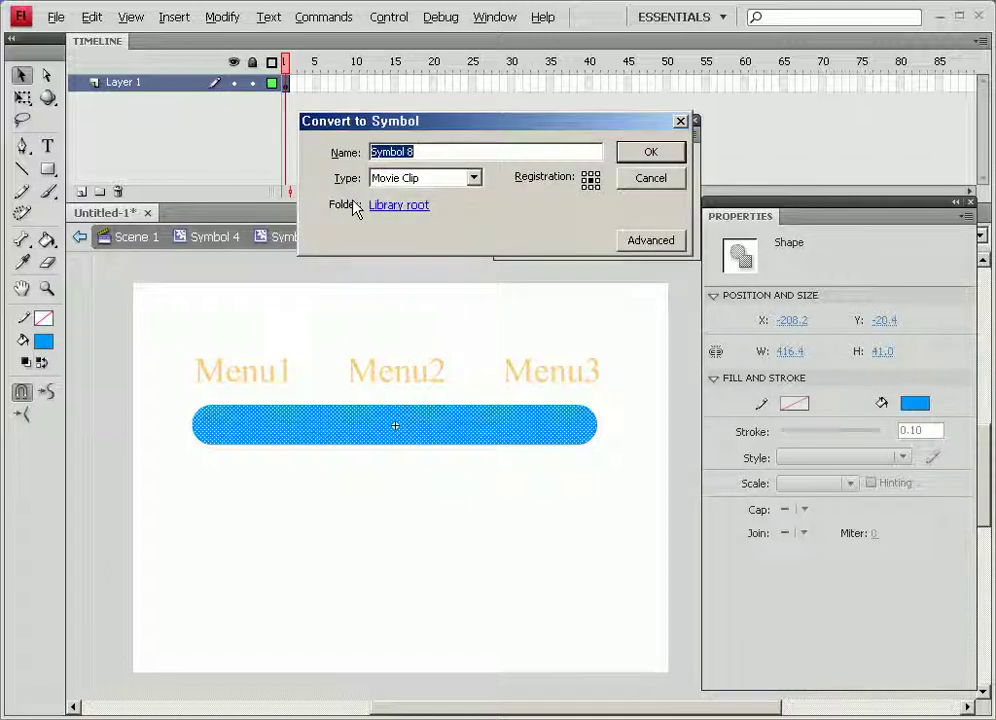
click(473, 177)
click(405, 224)
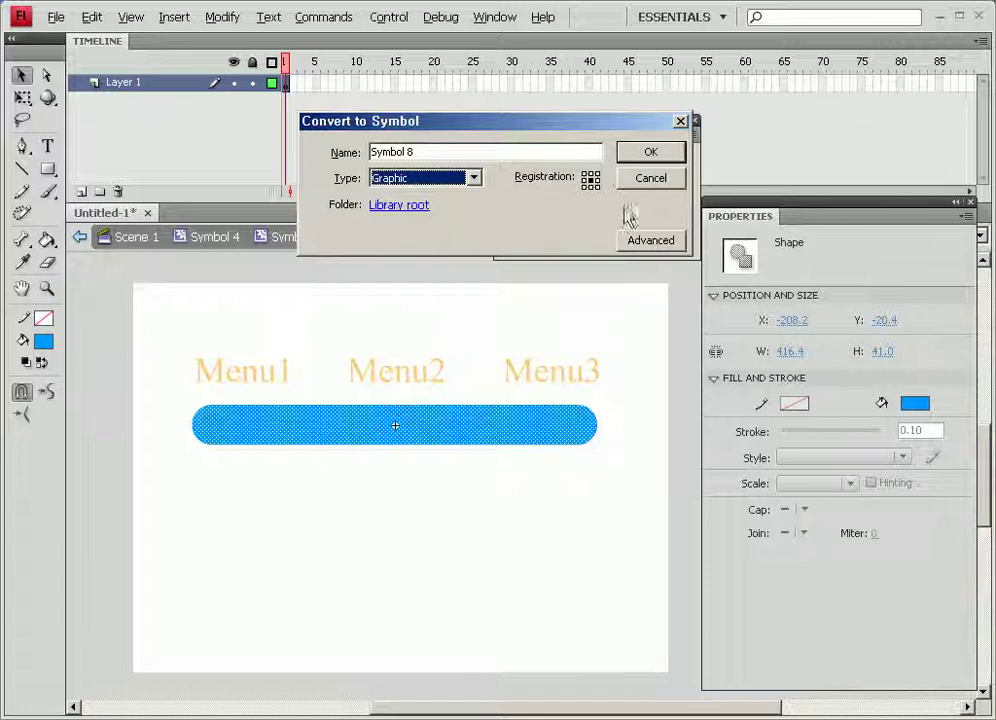
click(650, 153)
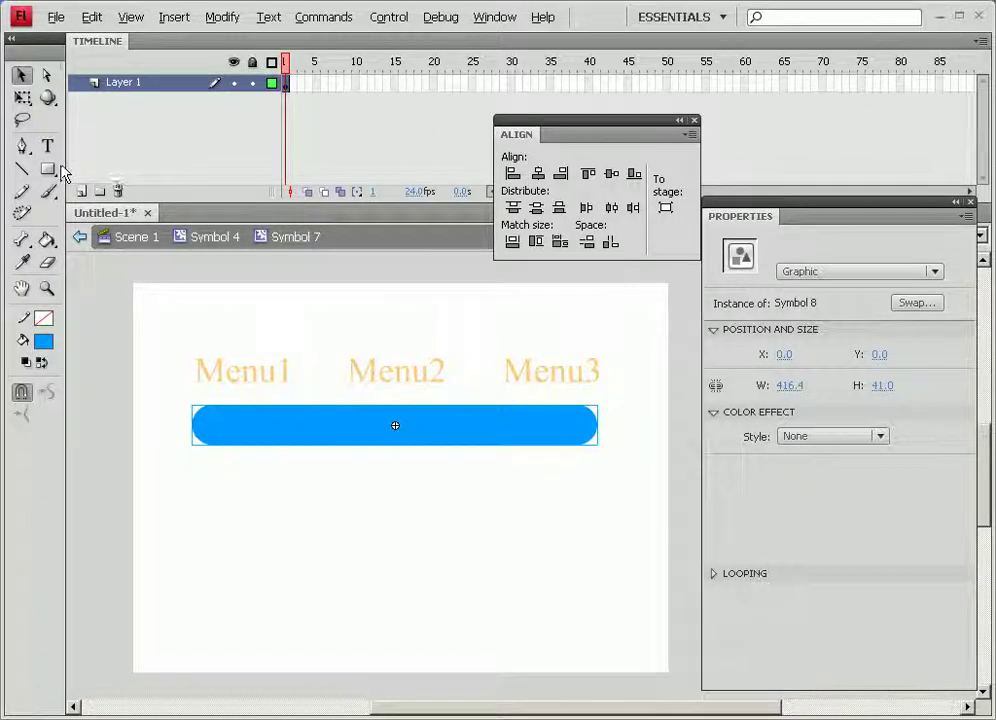
Add a new layer inside the sub1 movie clip and write the black text sub1 near the left end of the bar
click(81, 191)
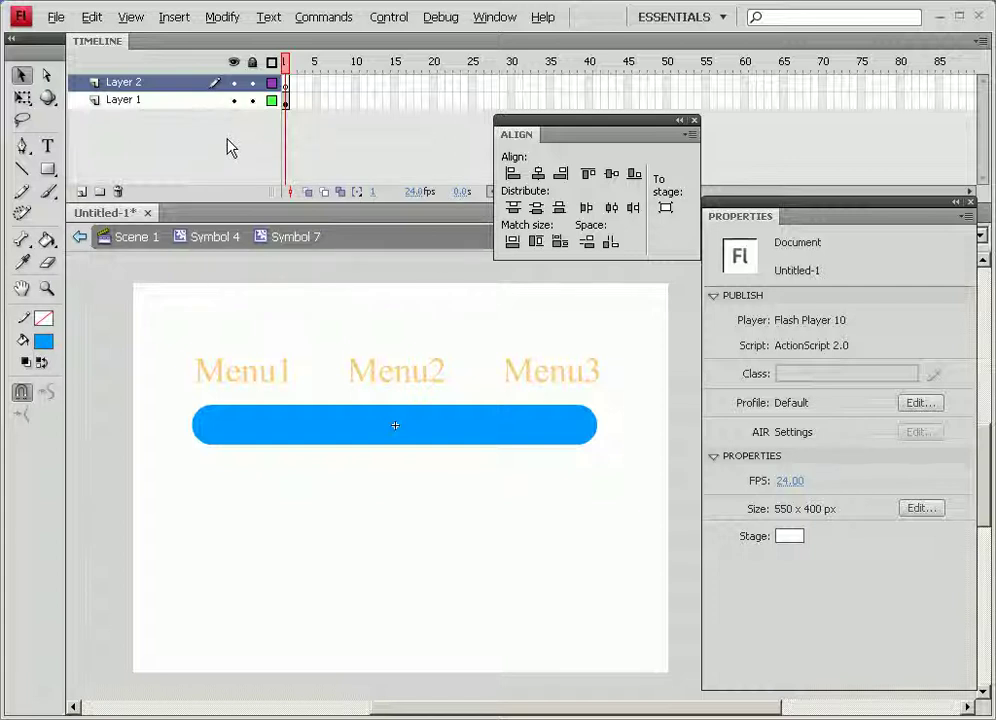
click(46, 146)
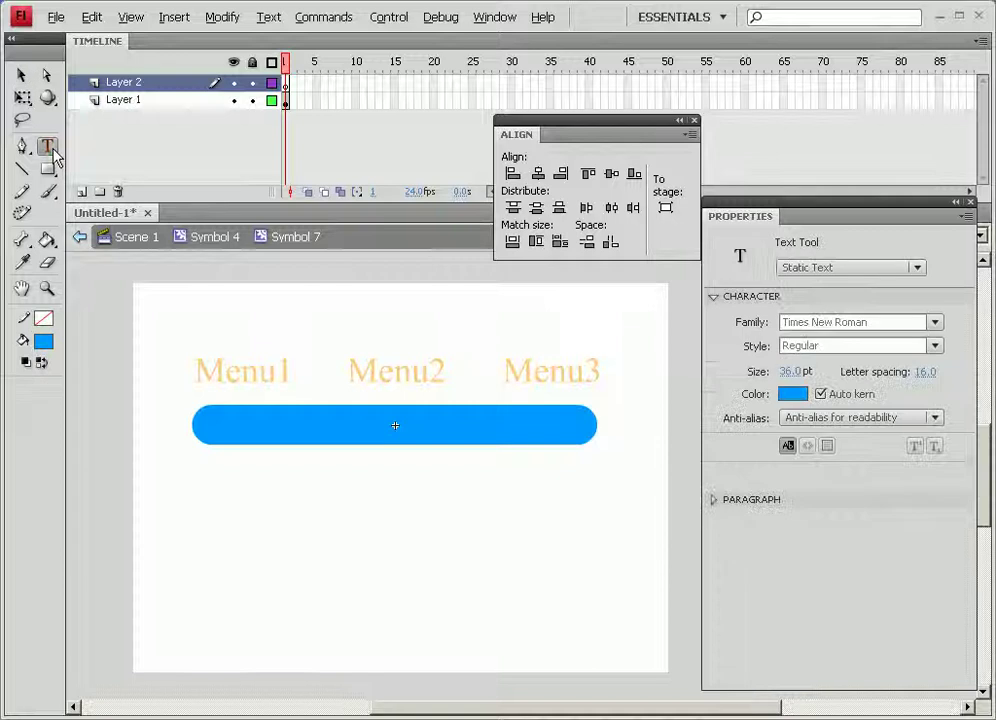
click(43, 342)
click(58, 390)
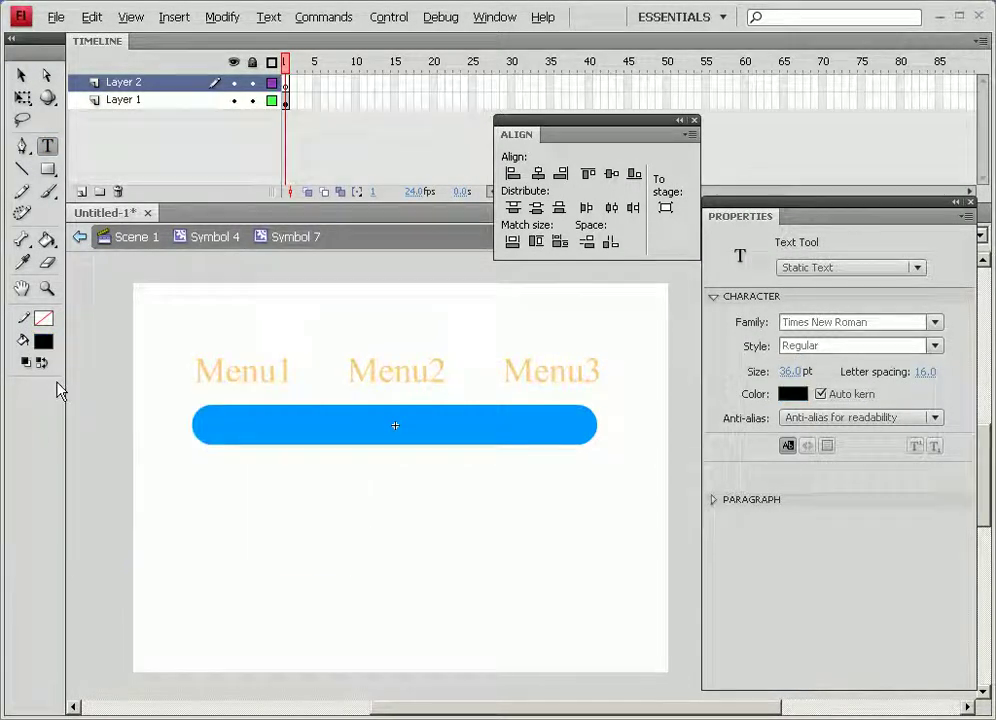
click(217, 428)
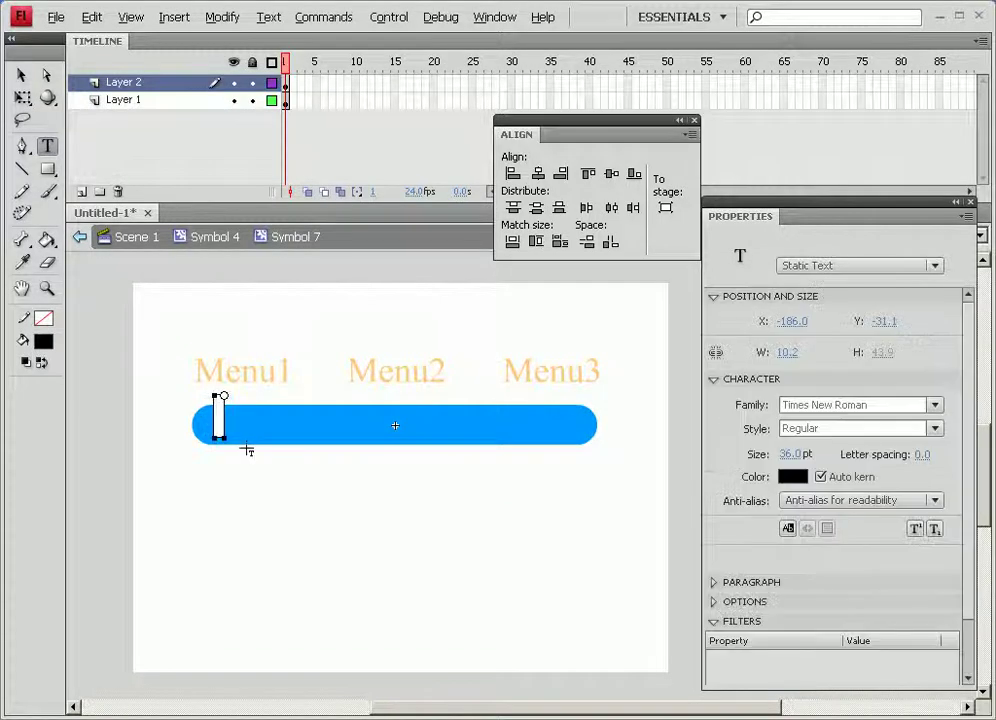
text(sub1)
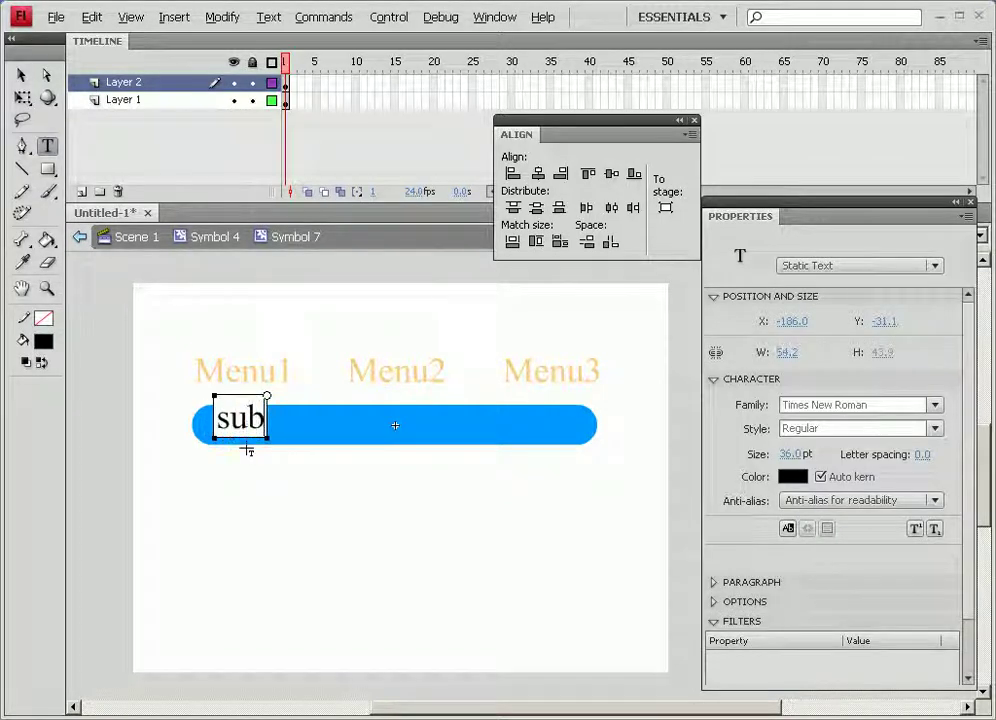
Set the font size of the whole sub1 text to 26 pt
double_click(248, 418)
click(250, 418)
double_click(226, 414)
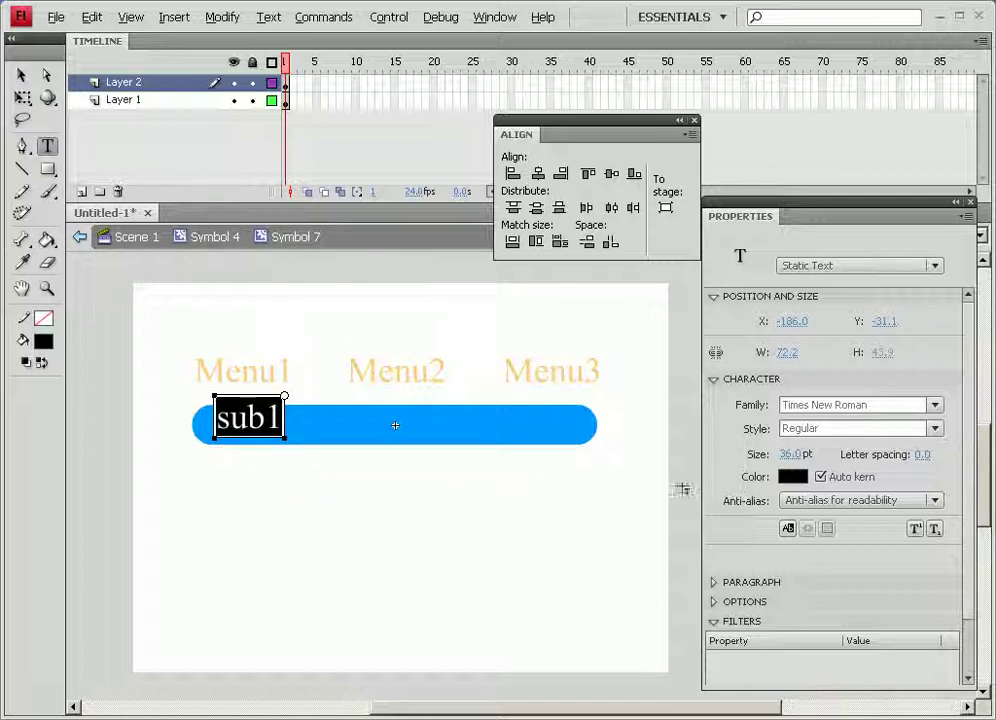
drag(791, 459, 781, 463)
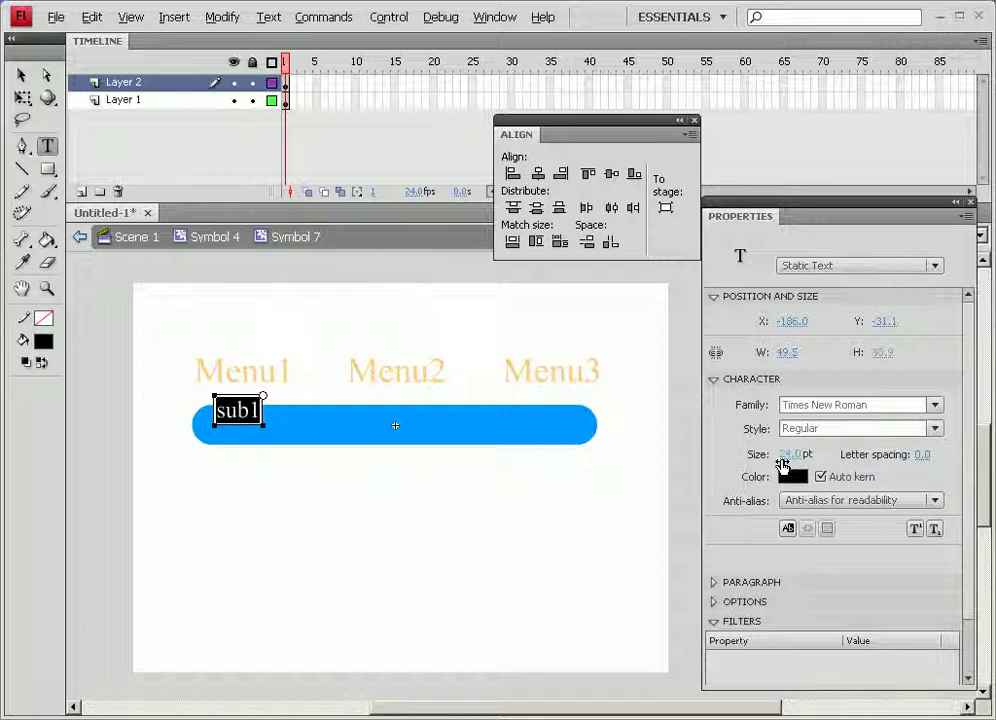
click(782, 463)
text(25)
key(Return)
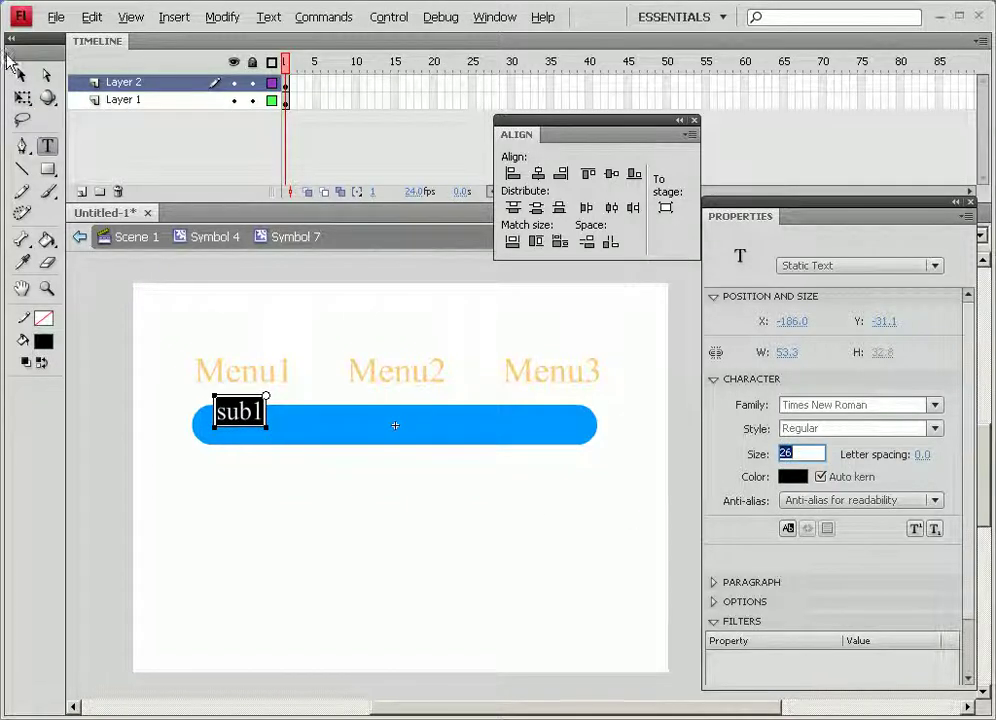
Centre the sub1 text vertically on the blue bar and place four copies of it in a row along the bar
click(12, 84)
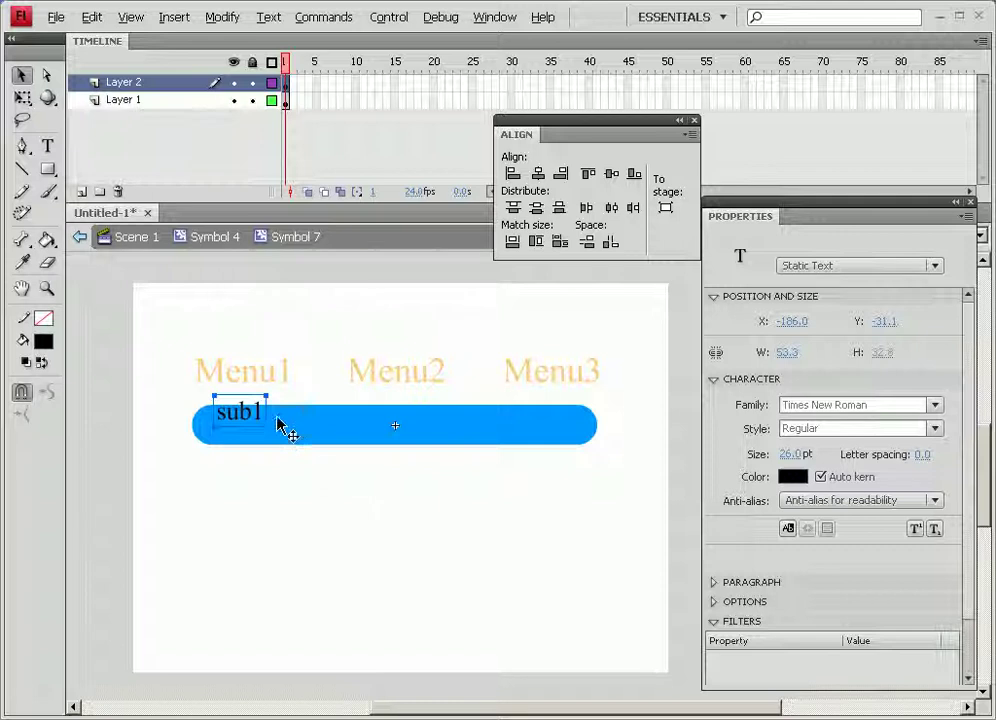
drag(254, 424, 254, 437)
key(Down)
key(Down)
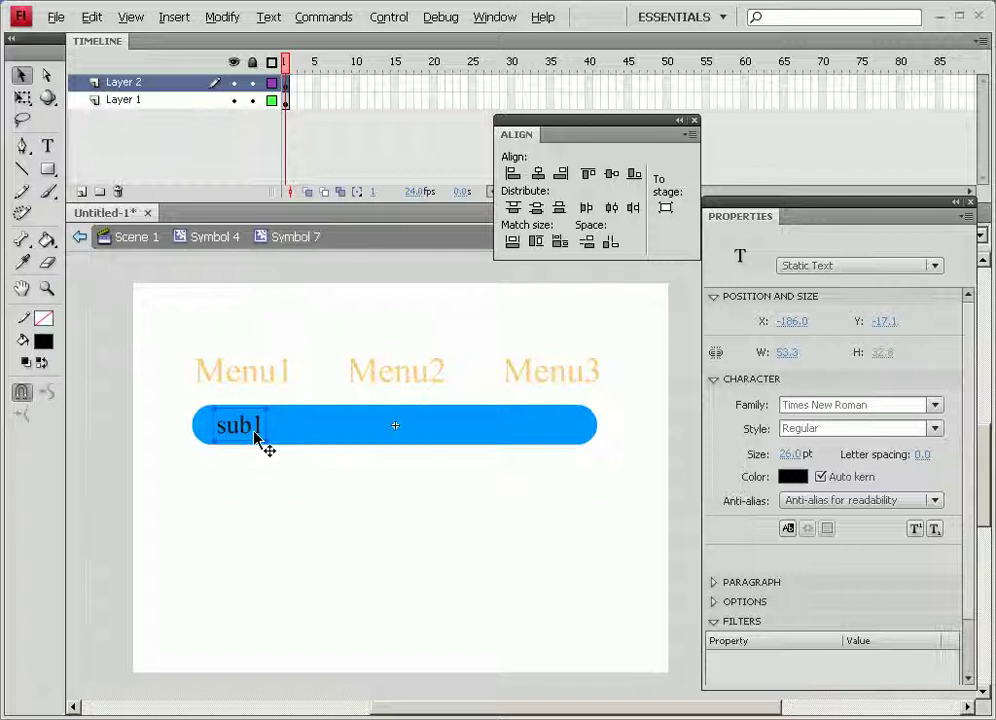
drag(262, 438, 330, 439)
drag(396, 428, 560, 440)
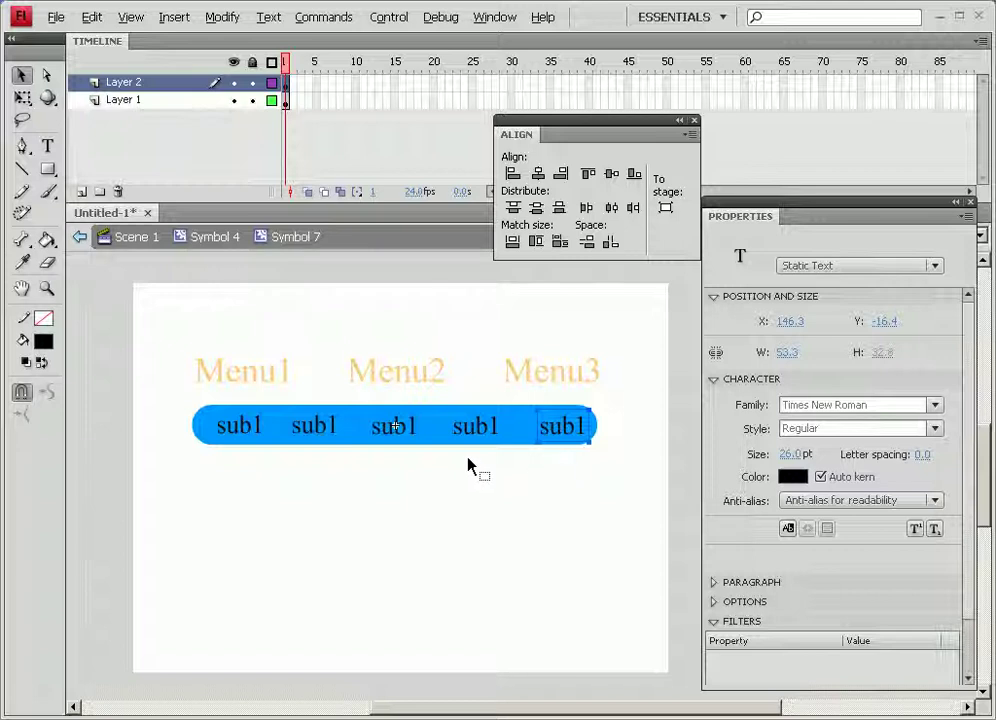
Change the four copied texts, in order along the bar, to sub2, sub3, sub4 and sub5
double_click(333, 430)
drag(340, 427, 327, 427)
text(2)
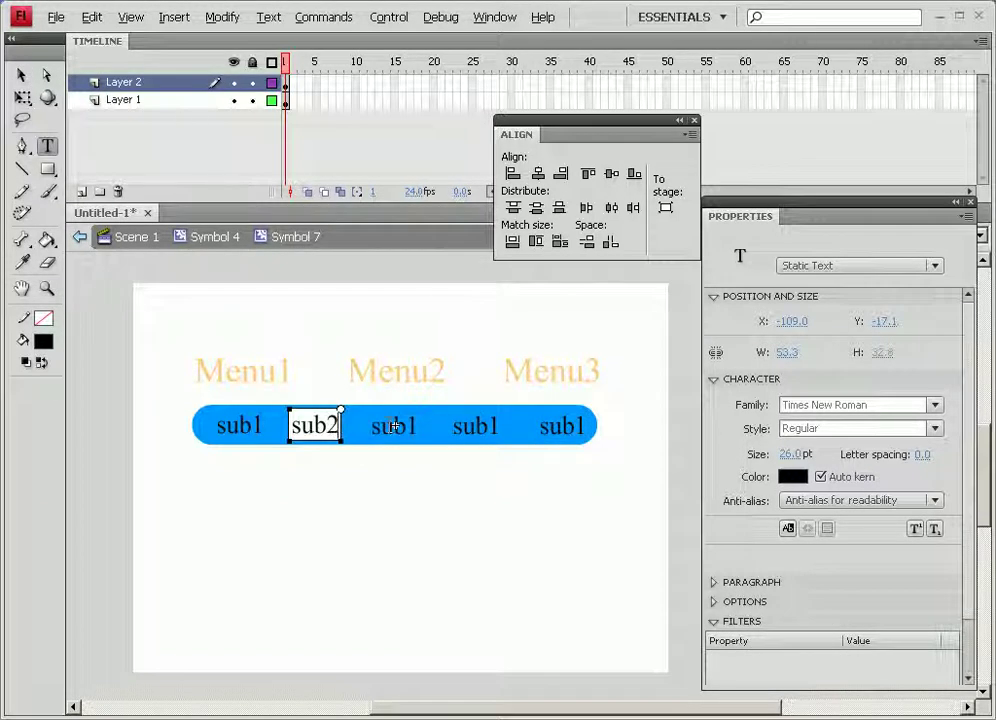
double_click(394, 427)
drag(417, 427, 404, 427)
text(3)
double_click(485, 425)
drag(492, 427, 512, 435)
text(4)
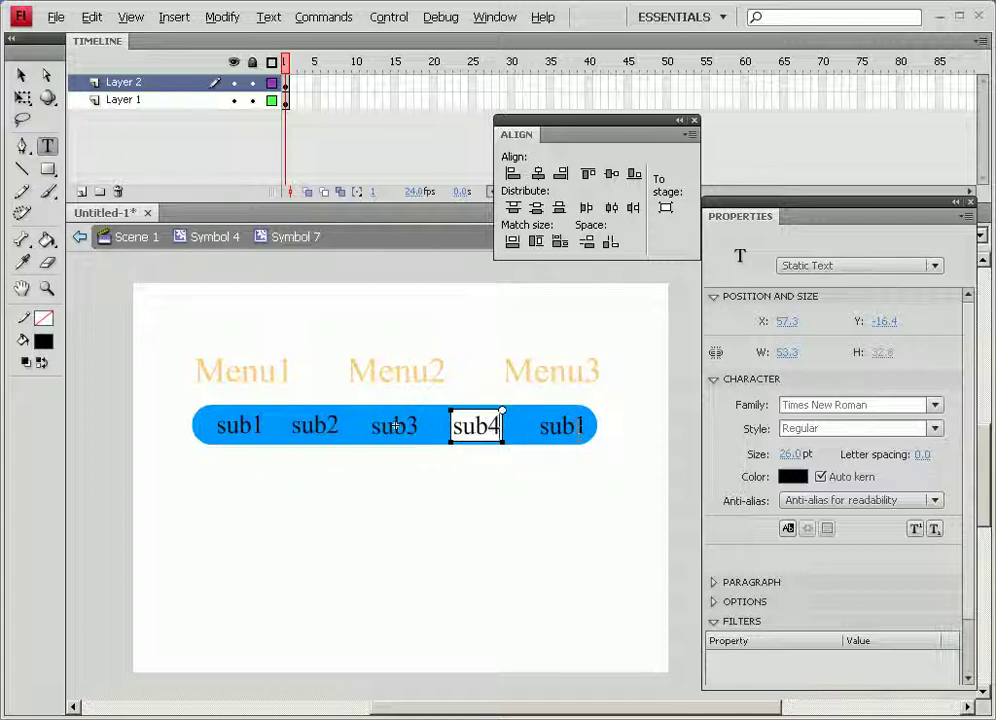
click(580, 427)
drag(584, 427, 572, 426)
text(5)
Shift the sub5 text slightly inward from the bar's right end to about X 138.3
click(21, 76)
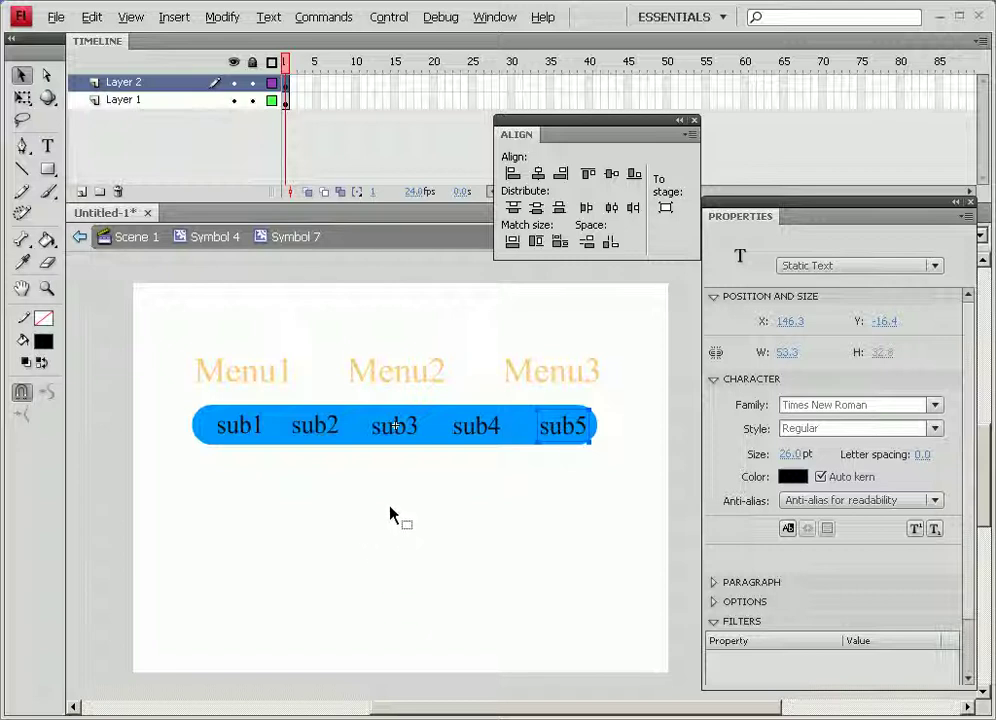
click(585, 432)
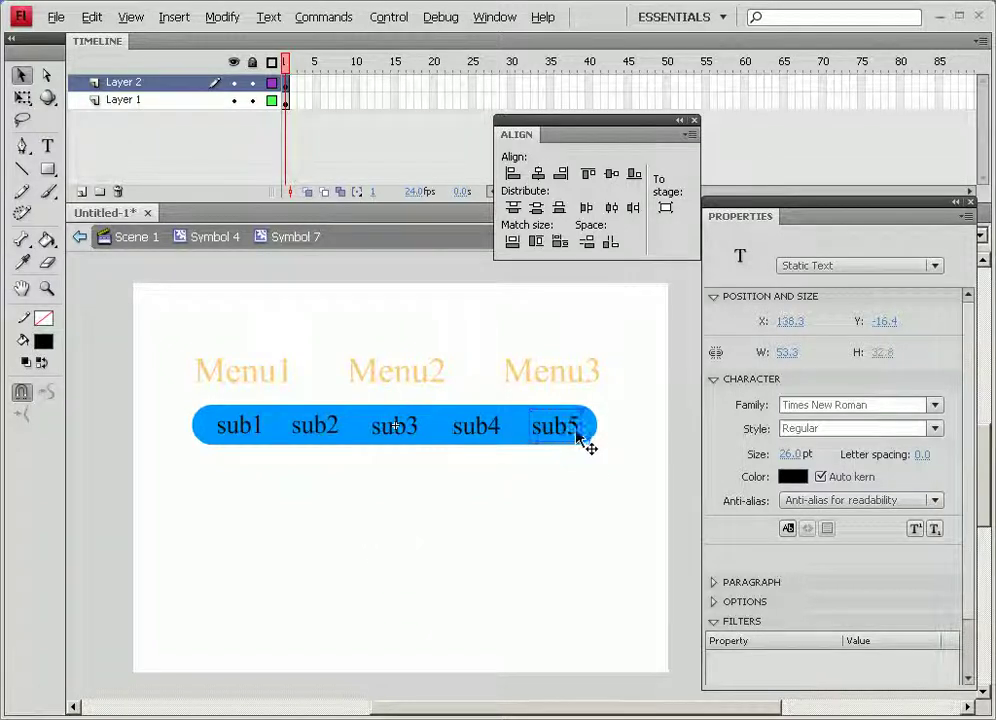
click(624, 571)
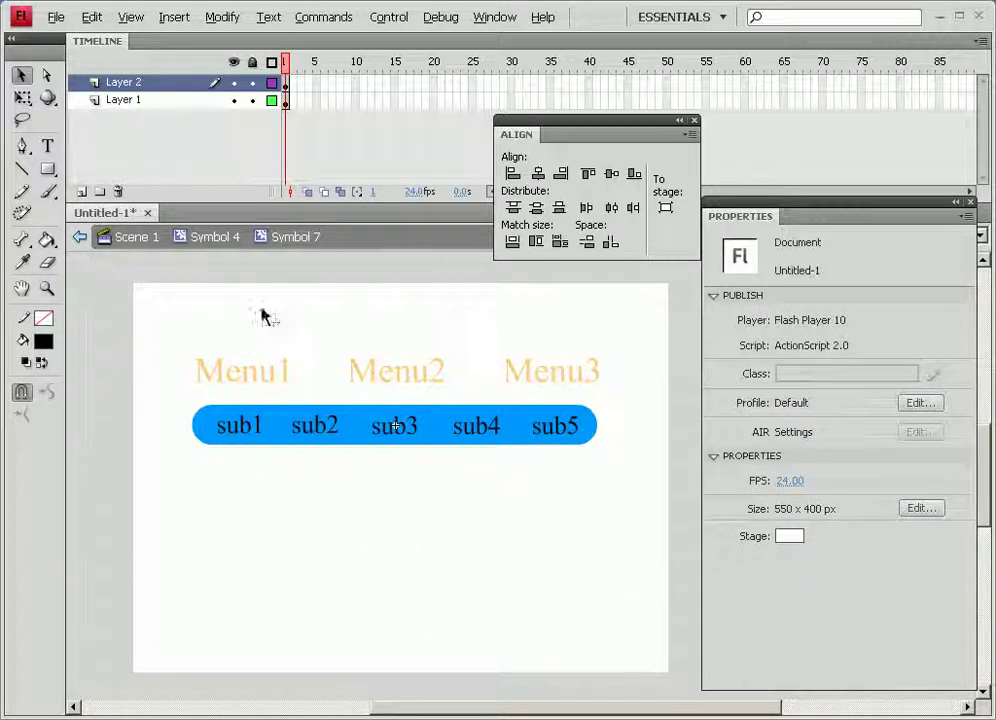
Rename Layer 1, which holds the blue bar, as 서브메뉴틀 and lock it
click(134, 104)
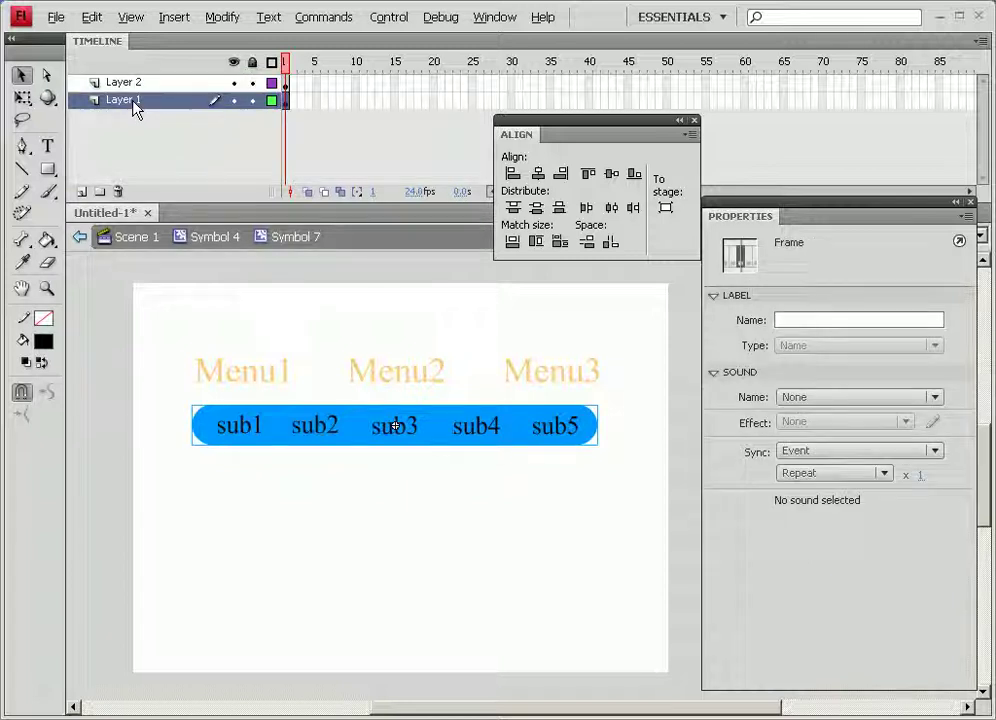
double_click(134, 104)
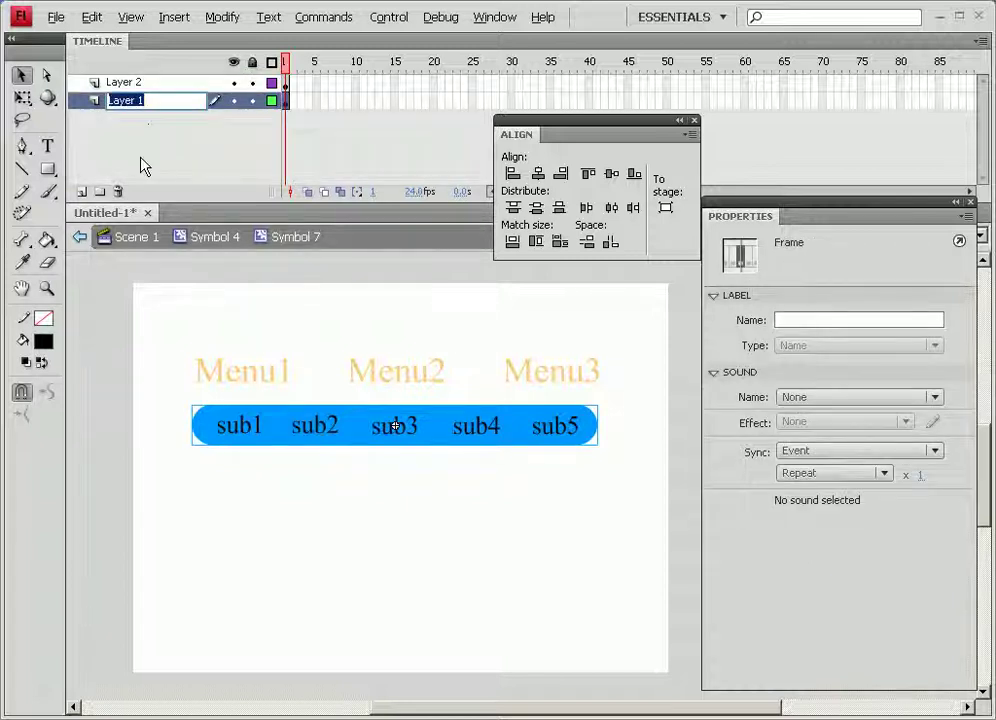
text(s)
key(BackSpace)
text(서브메뉴틀)
click(142, 165)
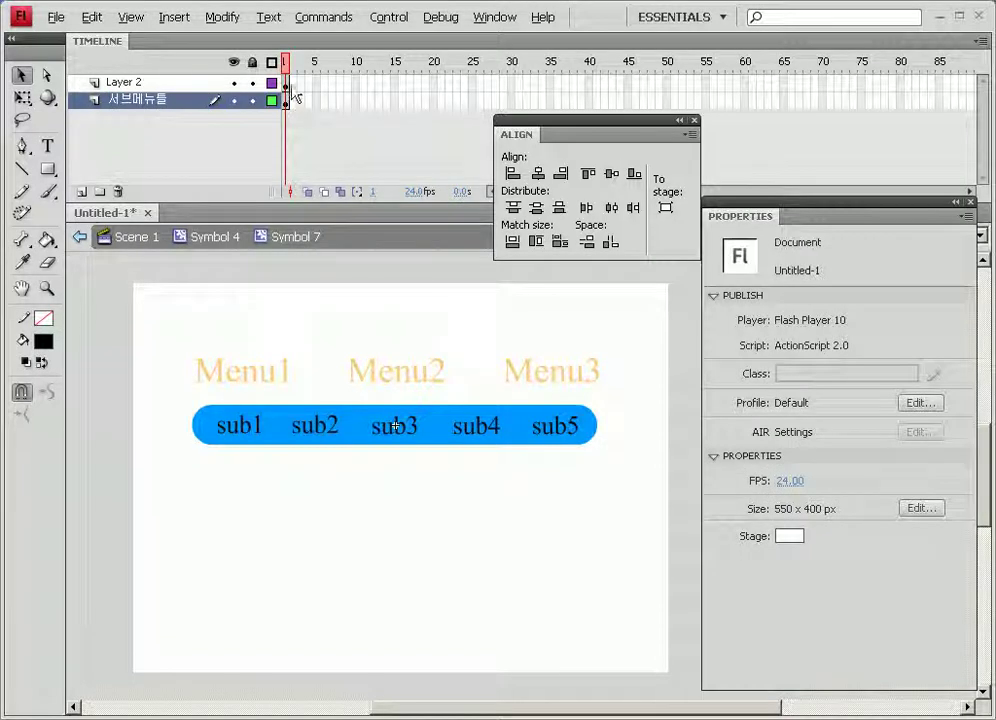
click(252, 101)
Break apart all five submenu texts twice, turning them into plain shapes
drag(199, 466, 672, 410)
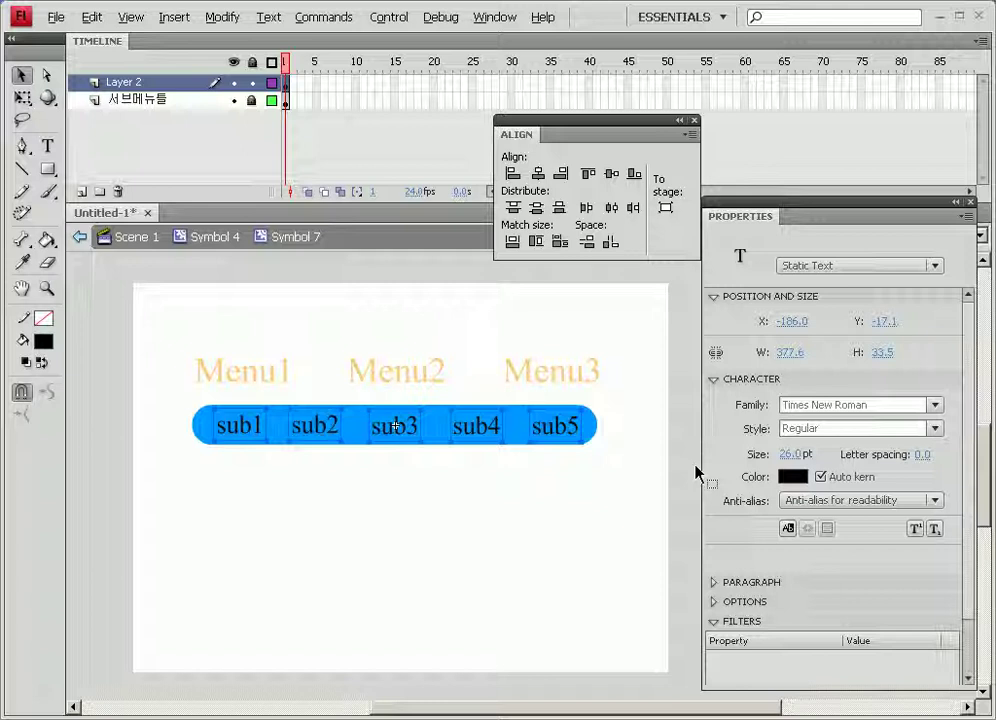
click(222, 17)
click(238, 84)
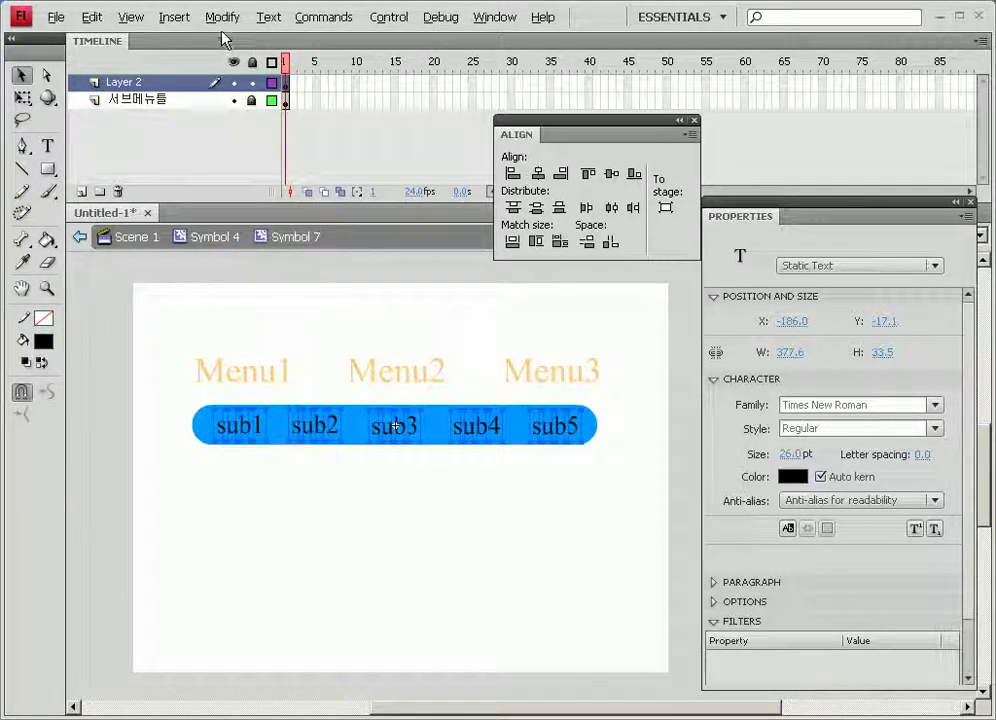
click(222, 17)
click(238, 84)
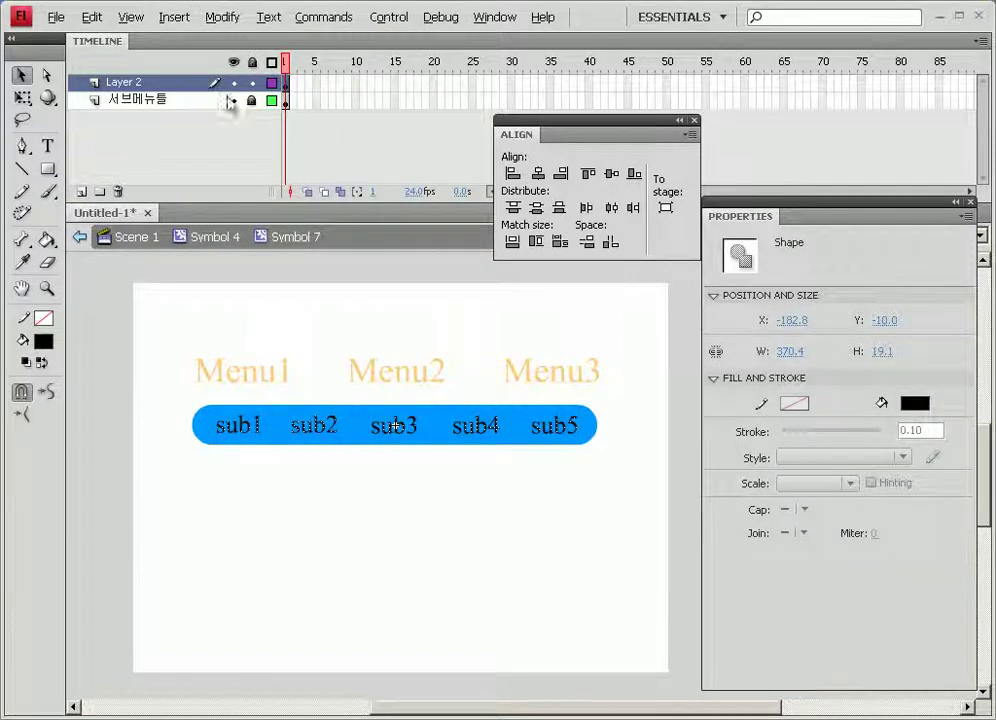
Convert the complete sub1 lettering inside the sub1 movie clip to a button symbol
drag(175, 375, 271, 493)
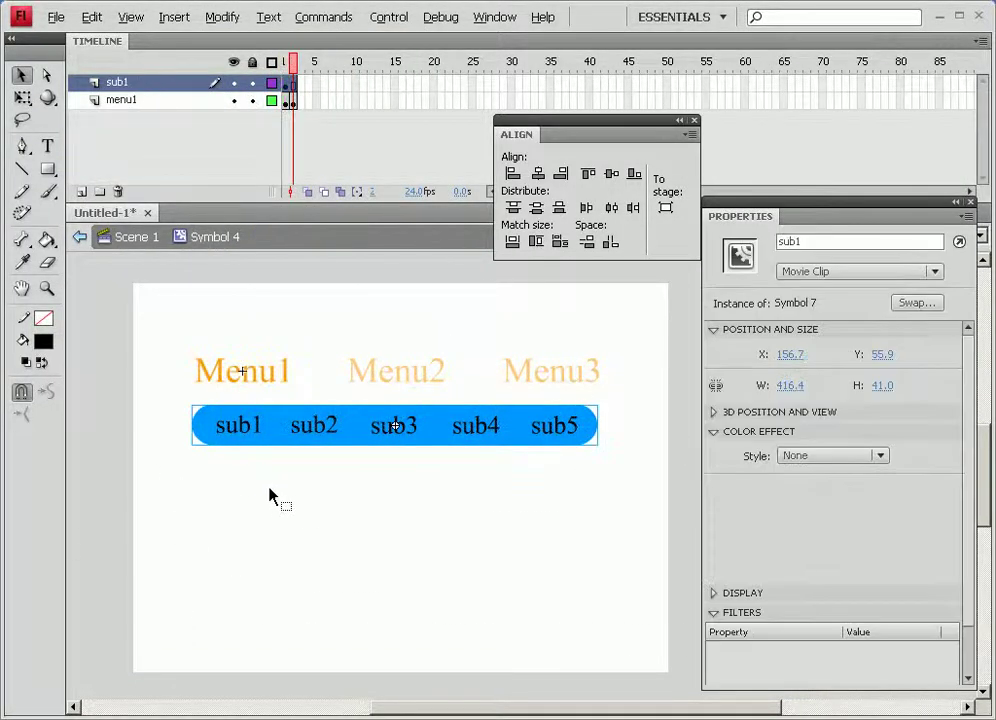
double_click(245, 420)
drag(180, 465, 242, 447)
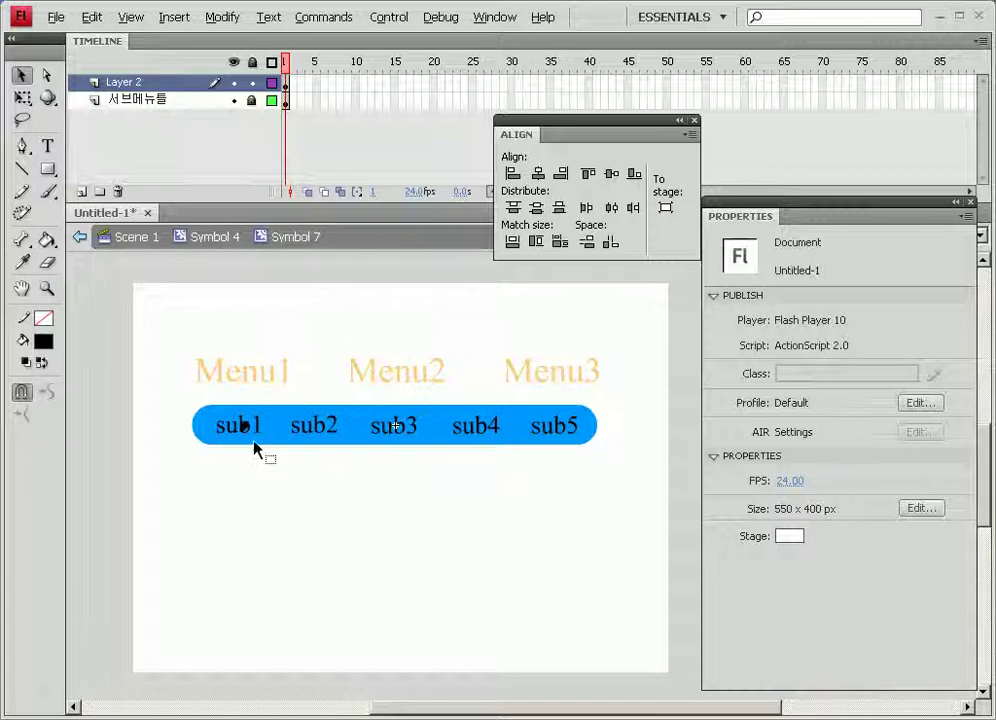
drag(175, 468, 283, 412)
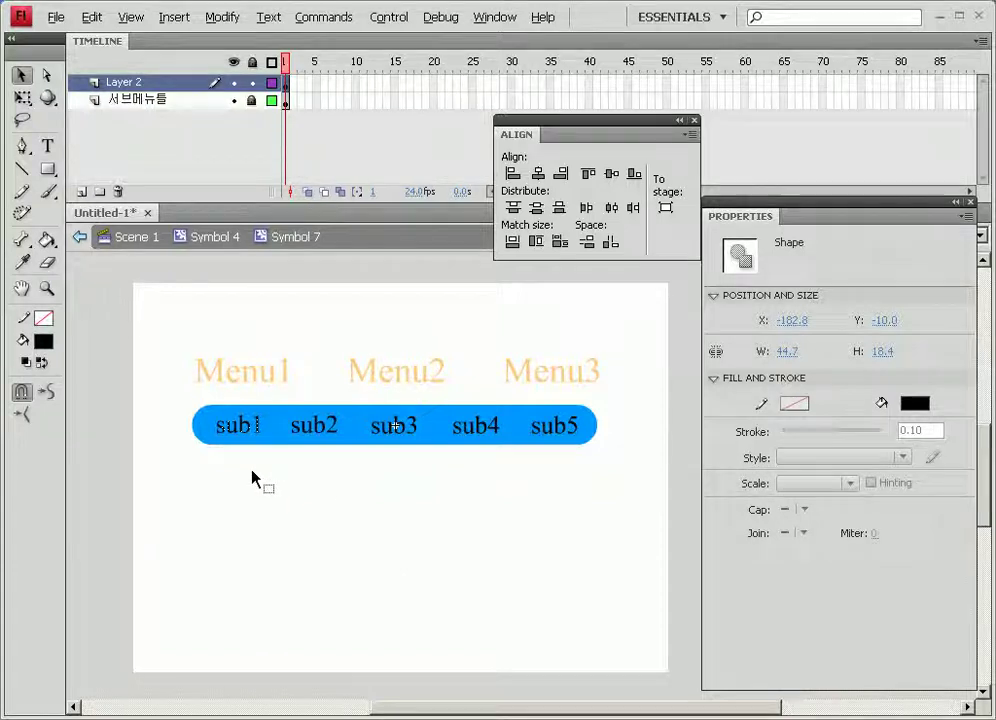
key(F8)
click(391, 178)
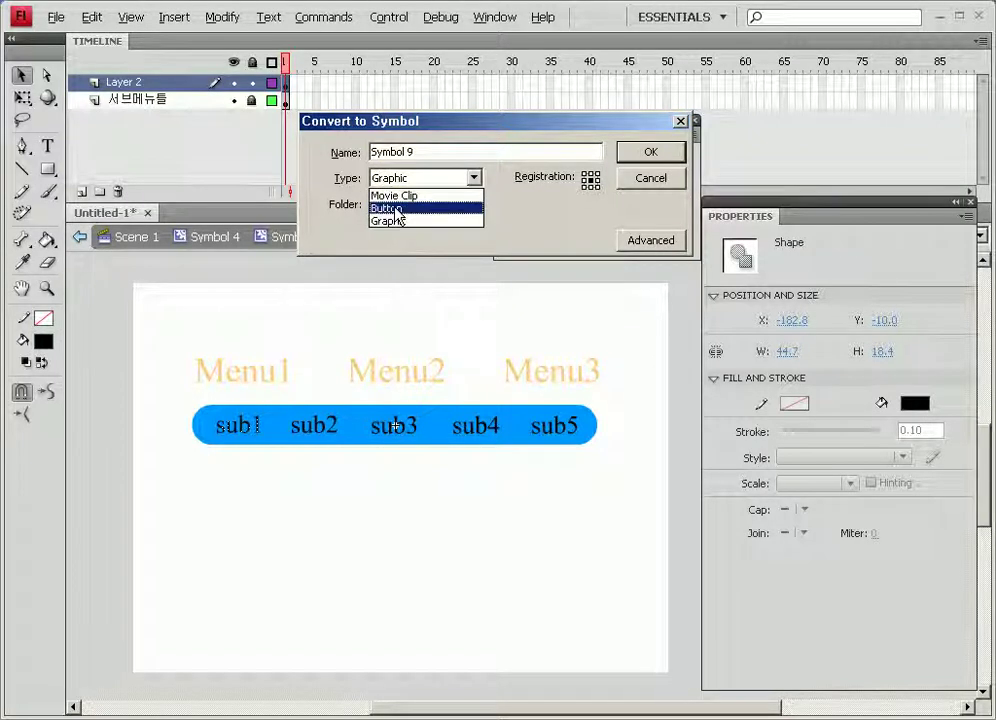
click(411, 208)
click(651, 151)
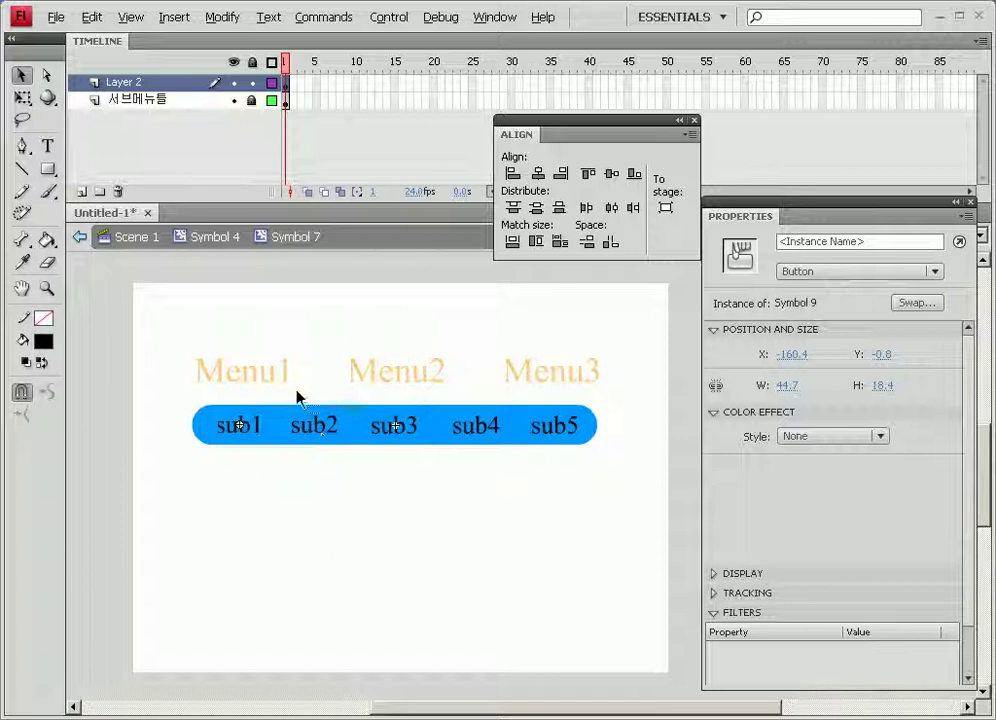
Convert the sub2 lettering and the sub3 lettering each to its own button symbol
drag(285, 397, 351, 462)
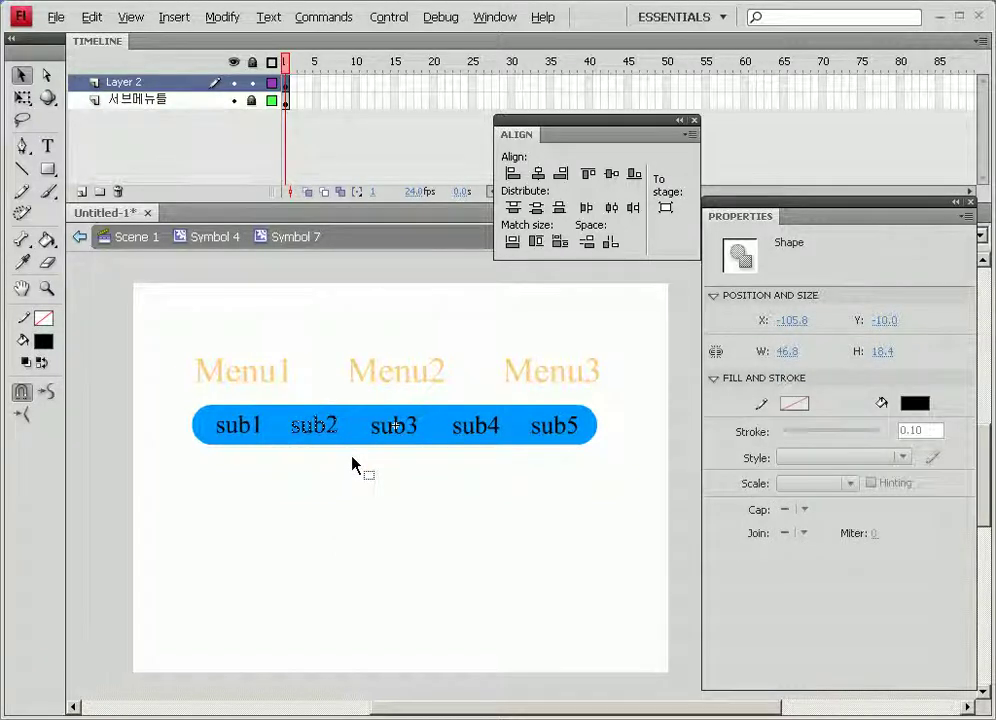
key(F8)
click(648, 151)
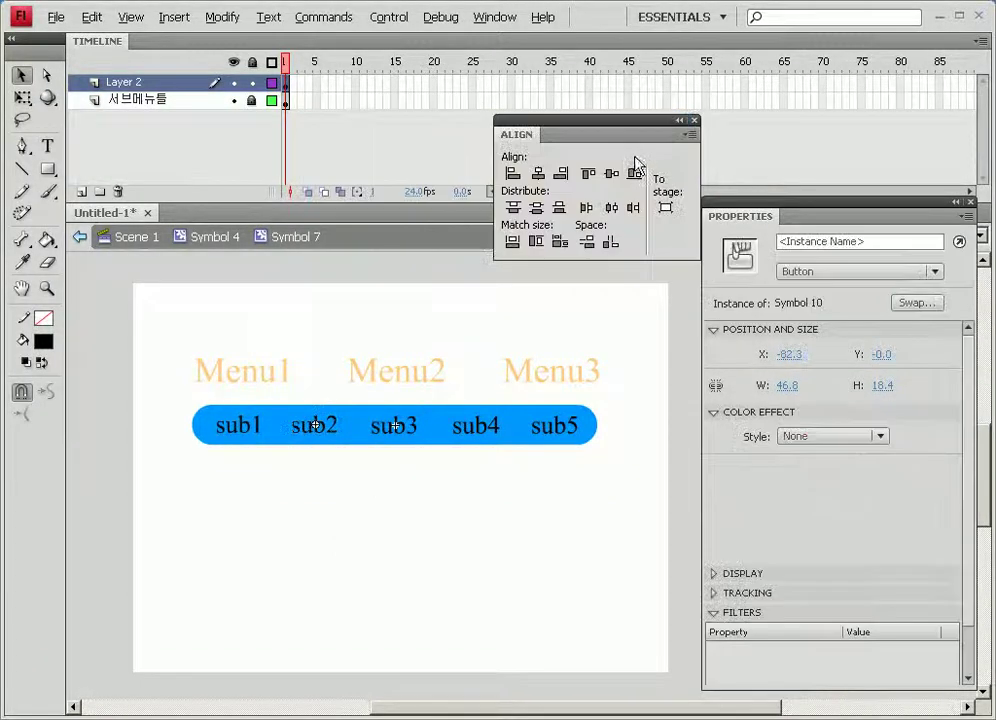
drag(355, 403, 437, 458)
key(F8)
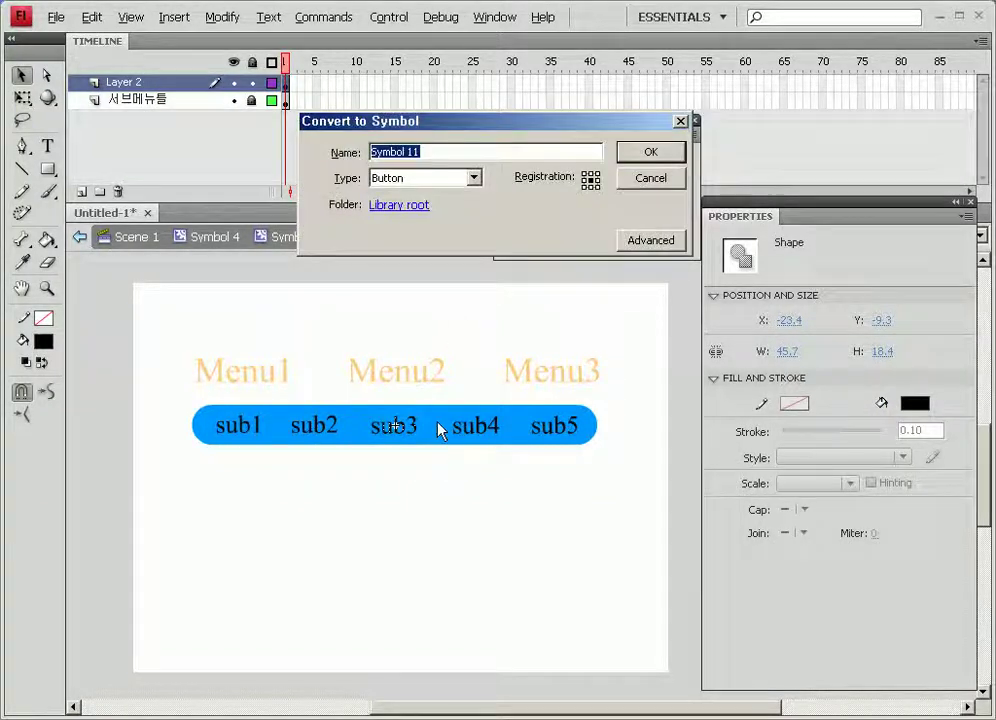
click(656, 154)
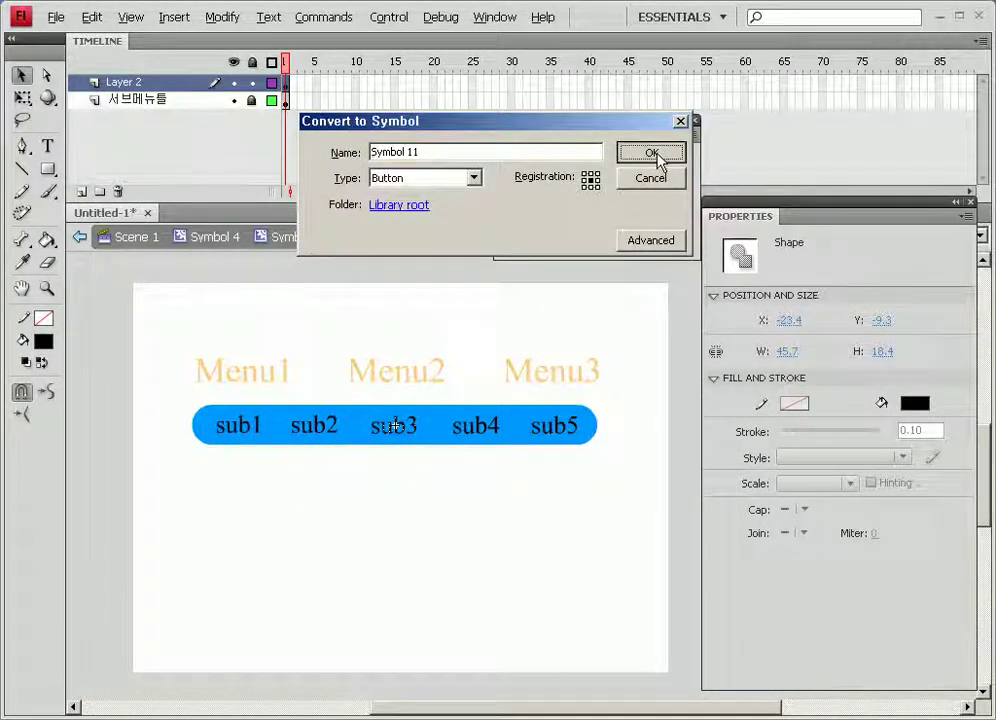
Convert the sub4 lettering and the sub5 lettering each to its own button symbol
drag(426, 394, 509, 467)
key(F8)
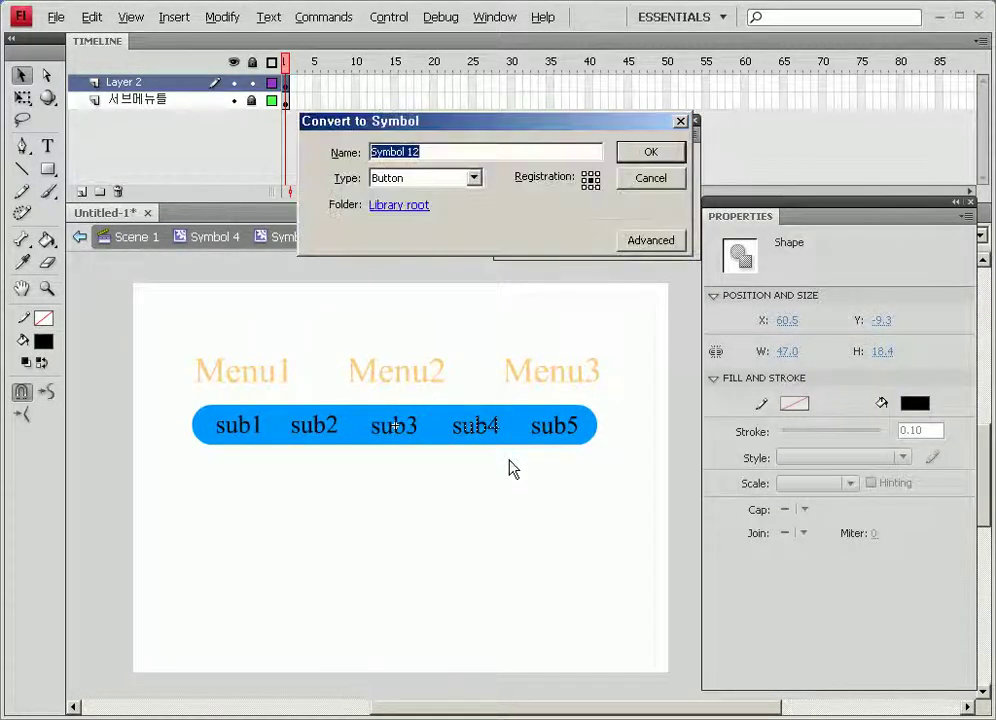
key(Return)
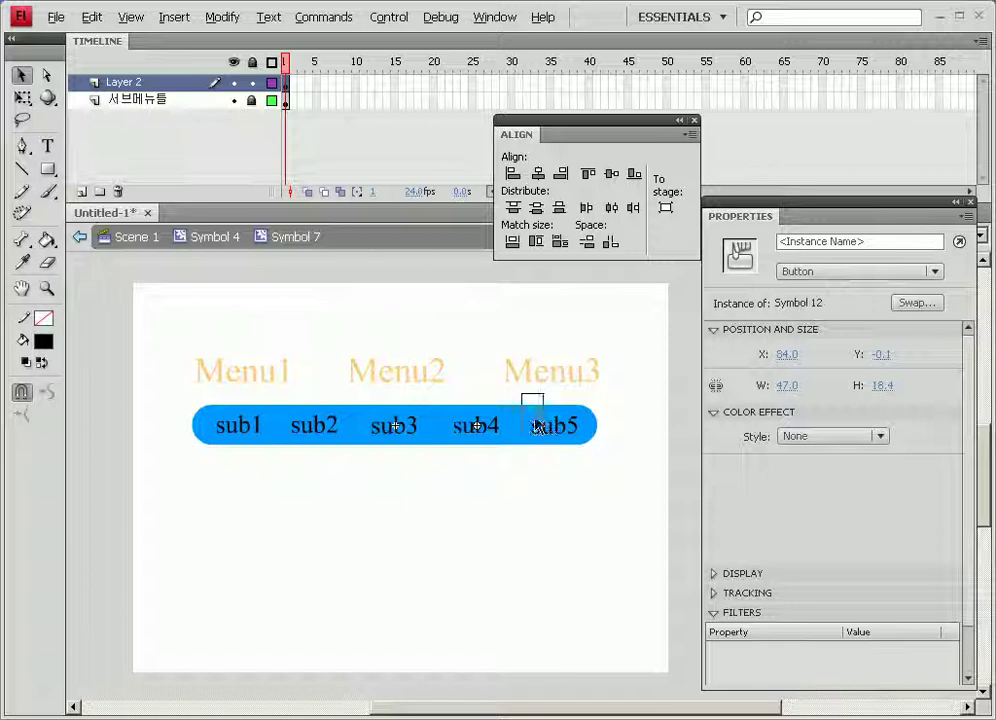
drag(522, 402, 619, 478)
key(F8)
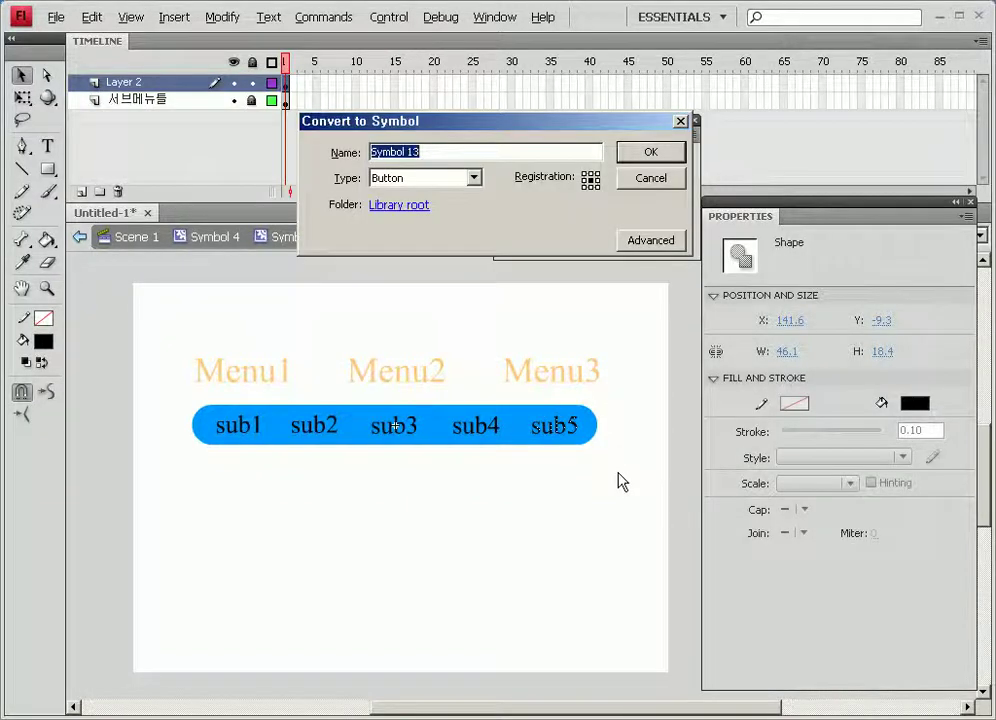
key(Return)
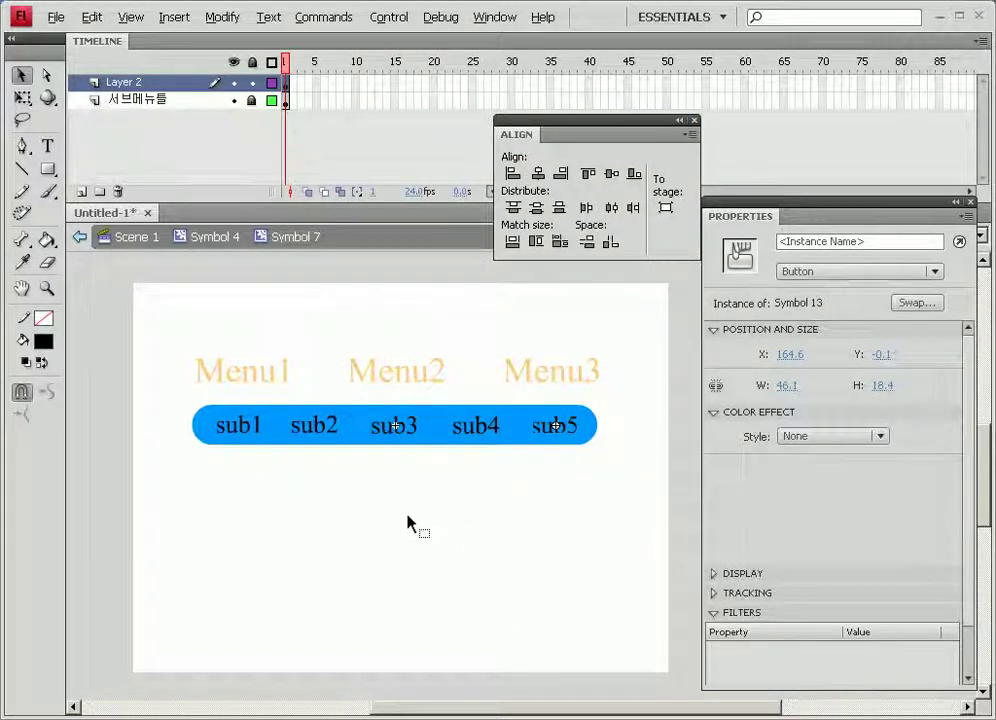
Align the five submenu buttons to one another on their vertical centres and space them evenly horizontally
drag(171, 485, 652, 384)
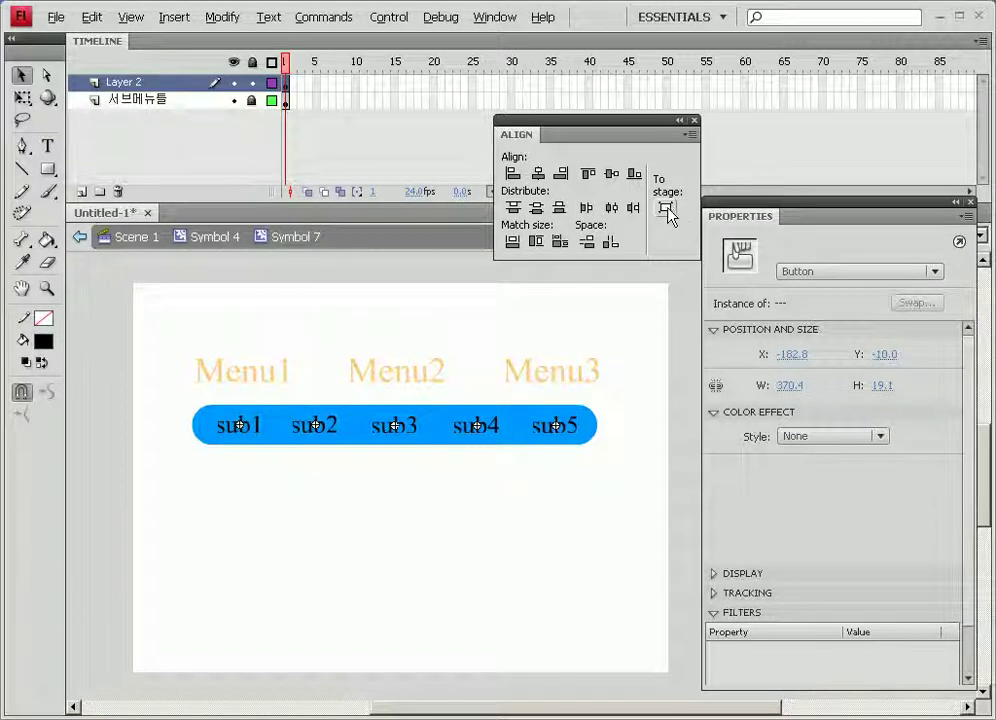
click(609, 177)
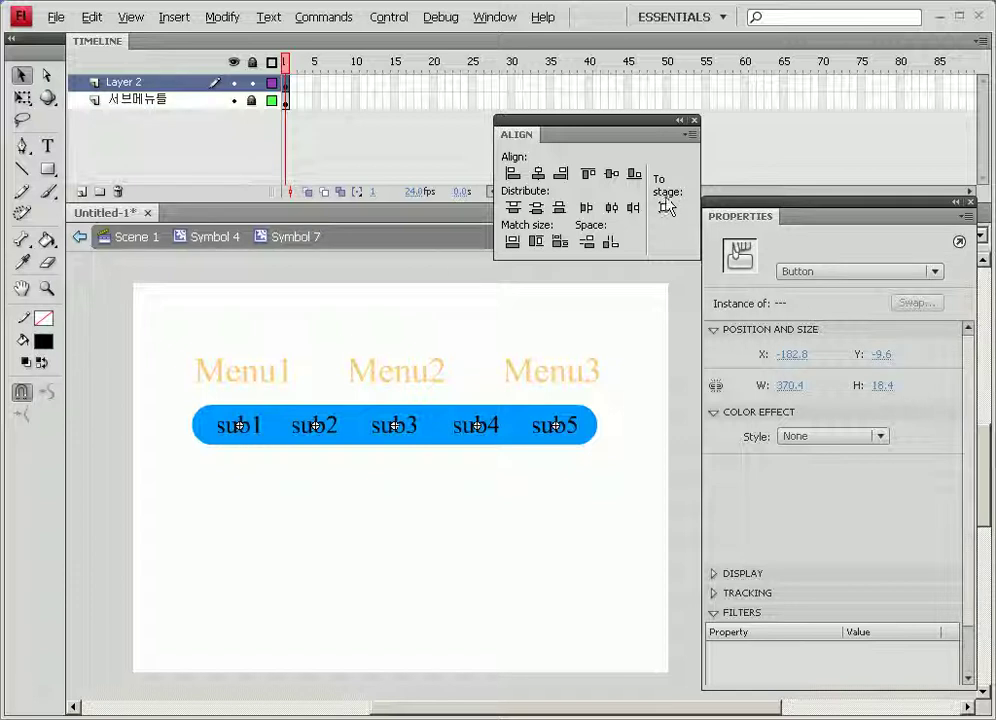
click(611, 243)
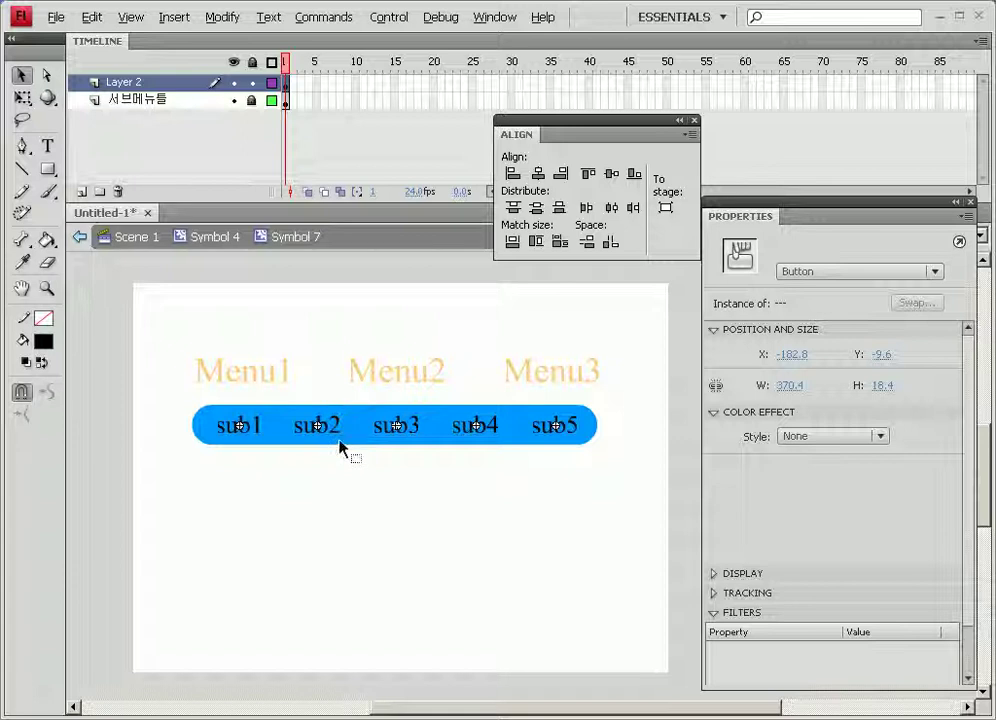
click(510, 489)
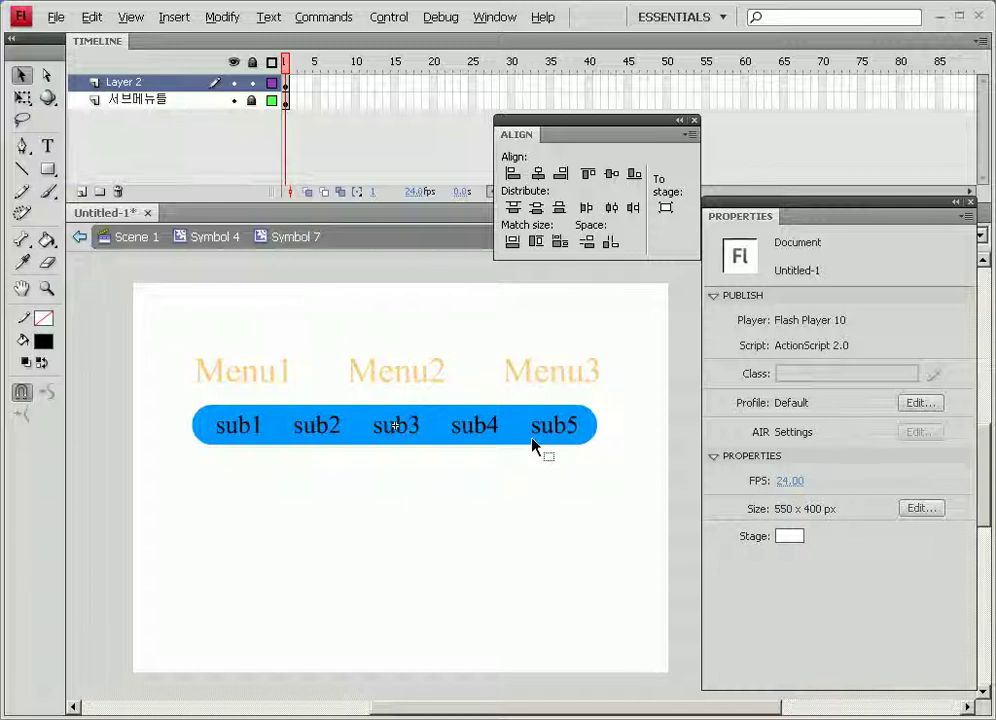
Move the sub2 button from Layer 2 onto a new layer above it, keeping its exact position
click(310, 420)
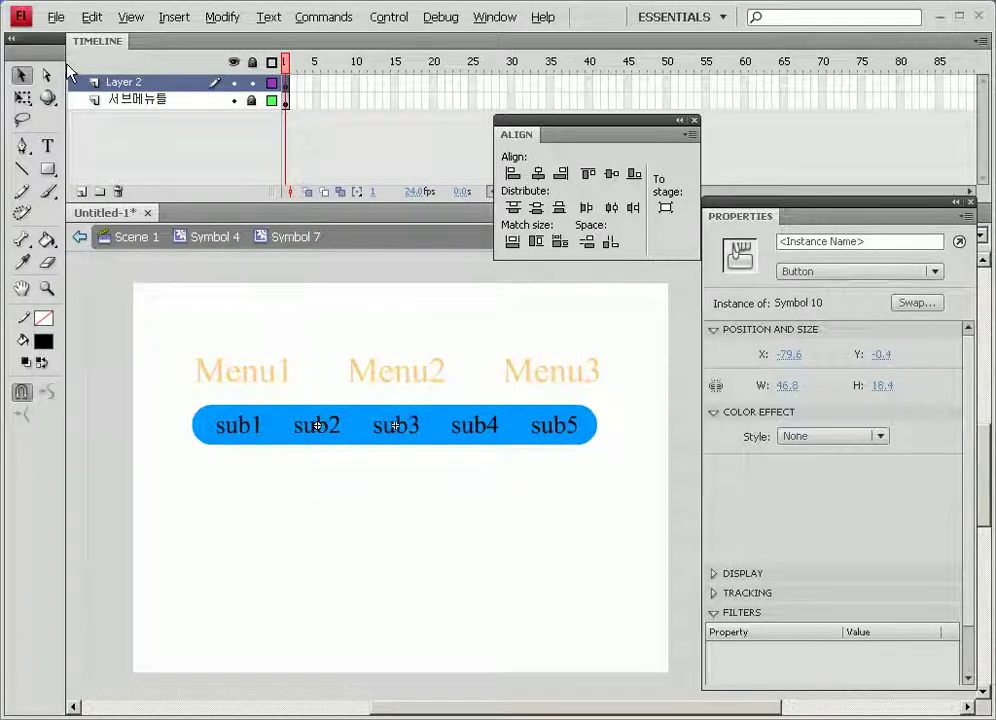
click(91, 17)
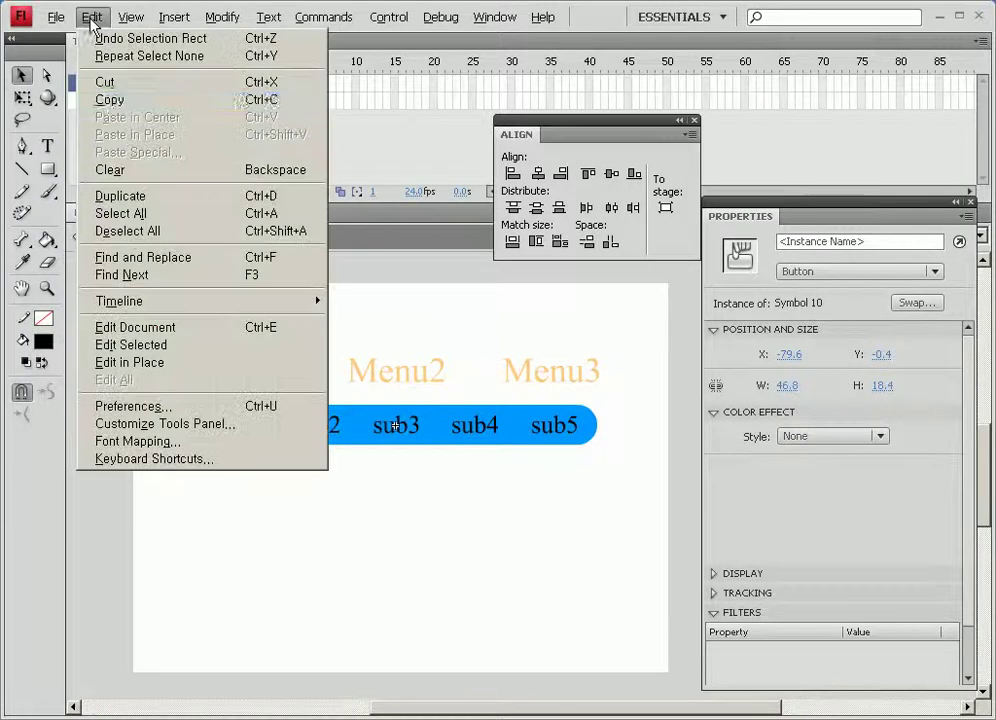
click(108, 84)
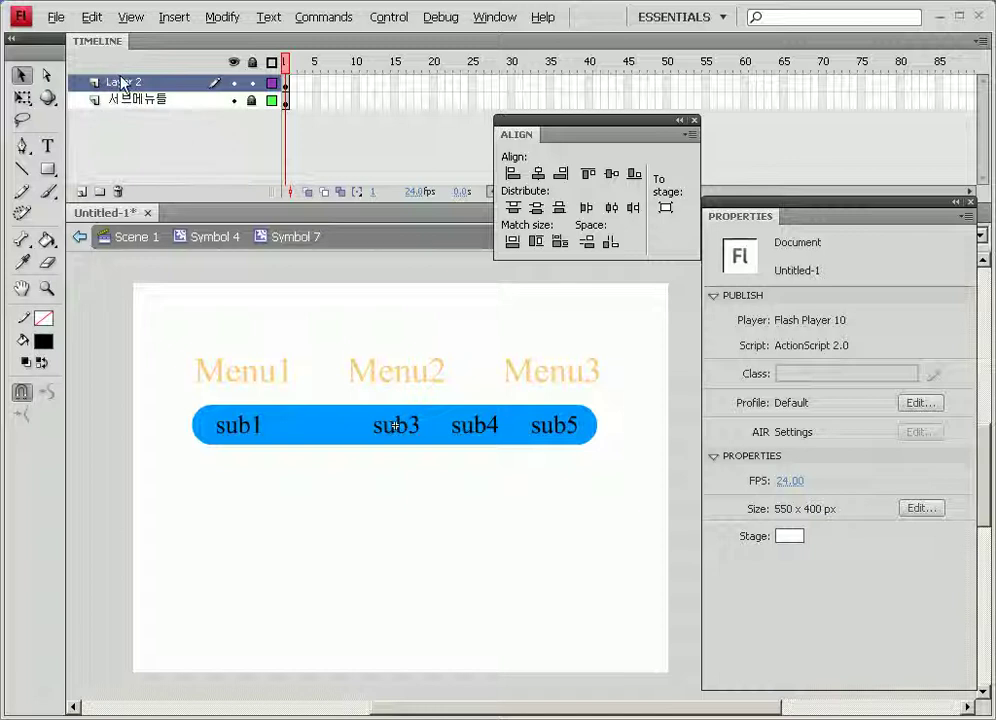
click(82, 192)
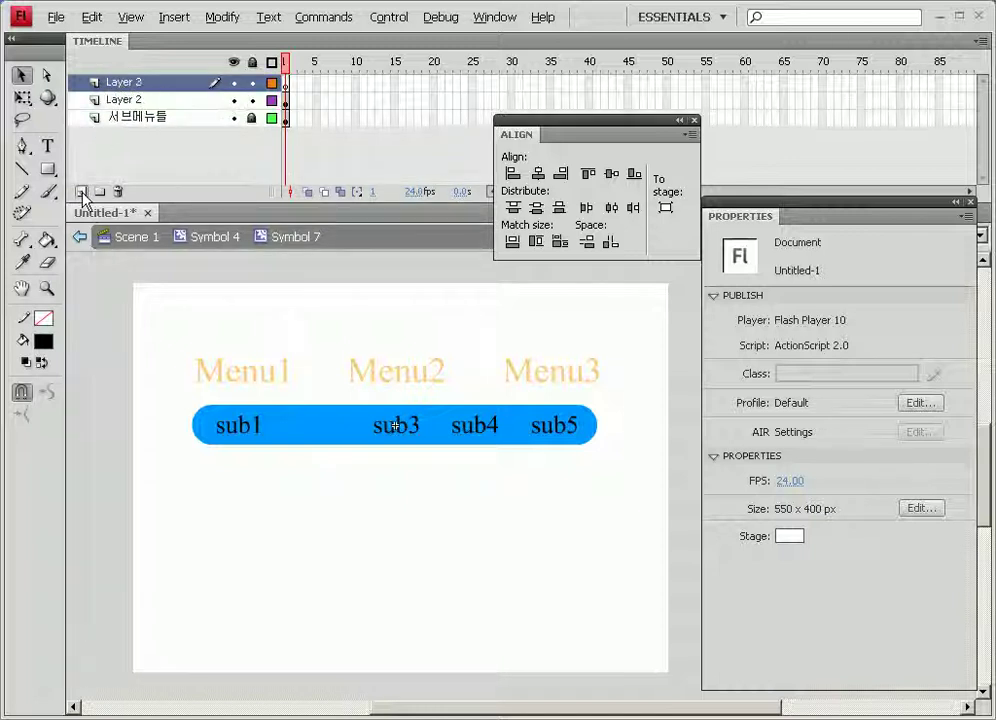
click(89, 19)
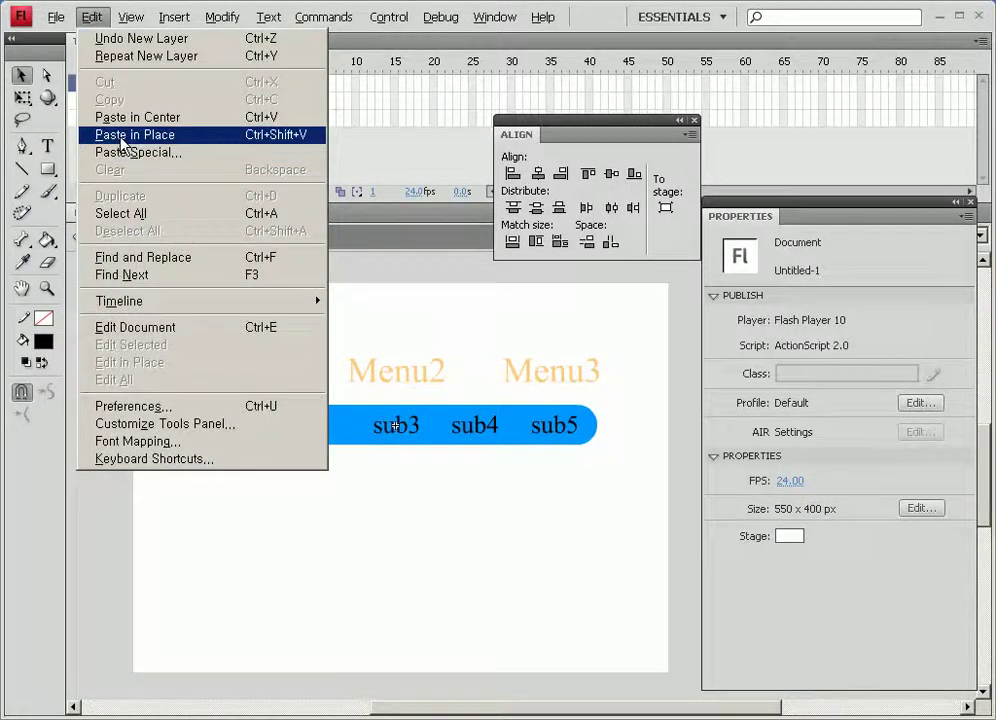
click(123, 135)
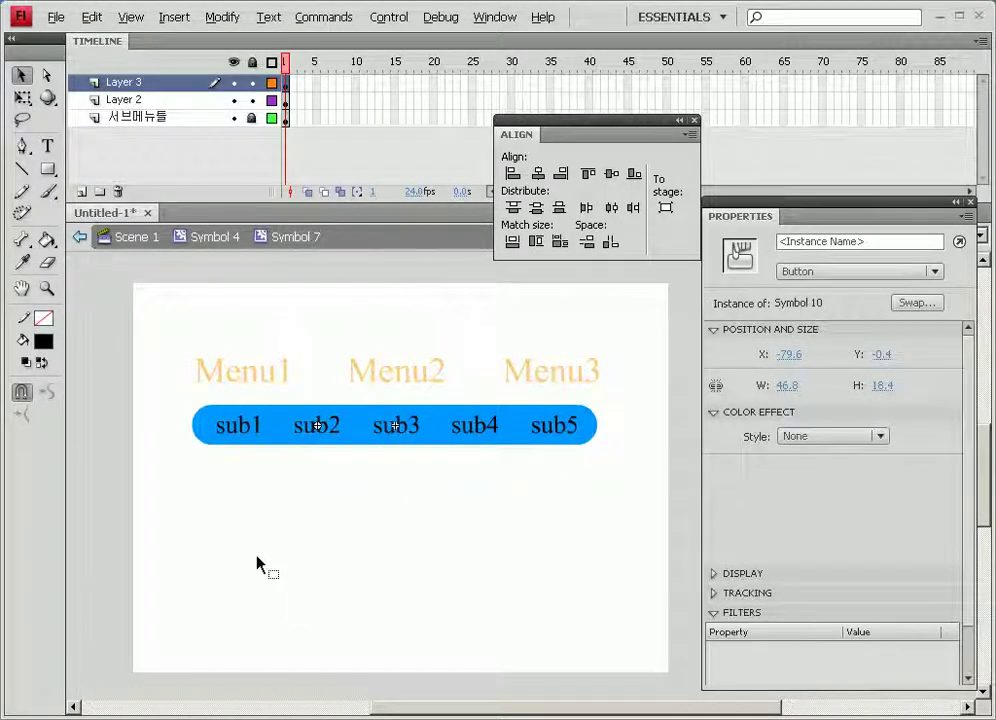
Move the sub3 button from Layer 2 onto a new topmost layer, keeping its exact position
drag(380, 402, 437, 501)
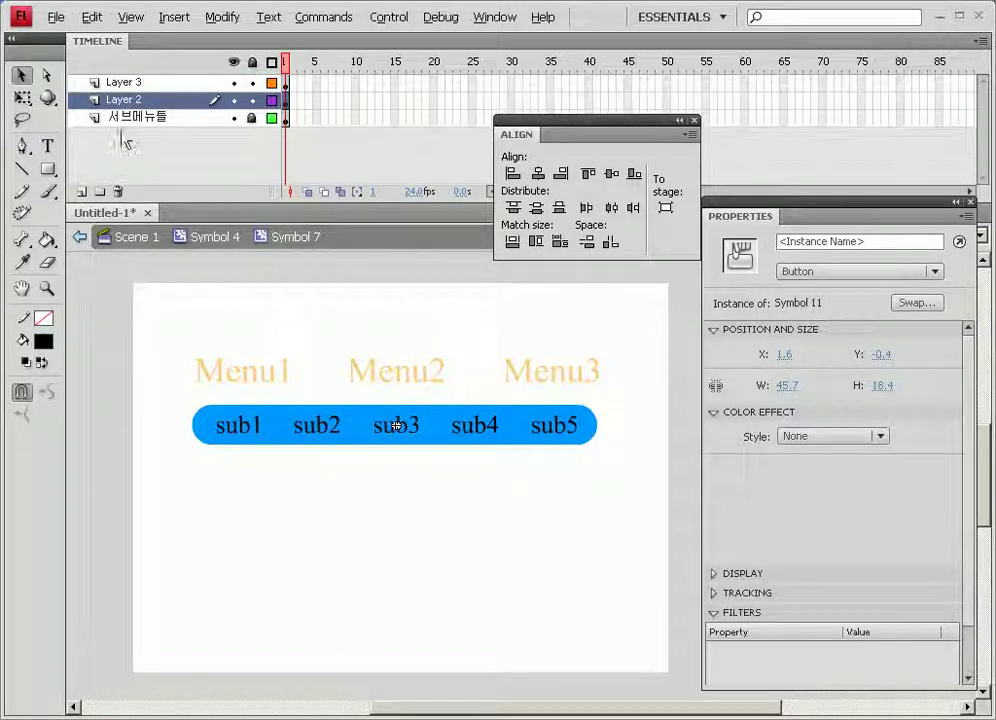
click(93, 19)
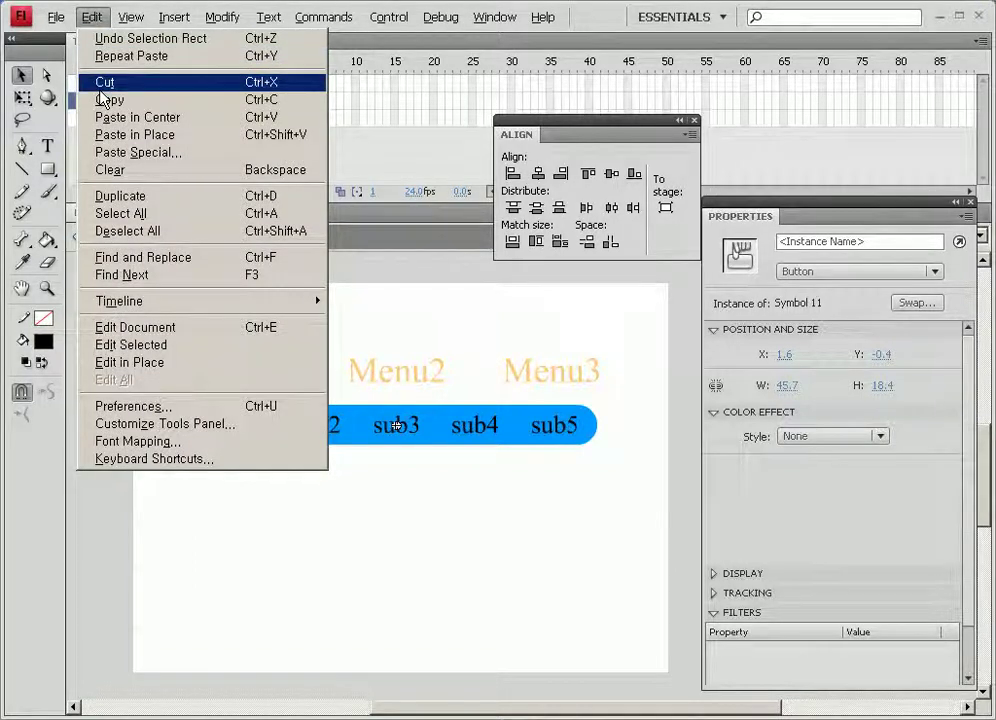
click(101, 88)
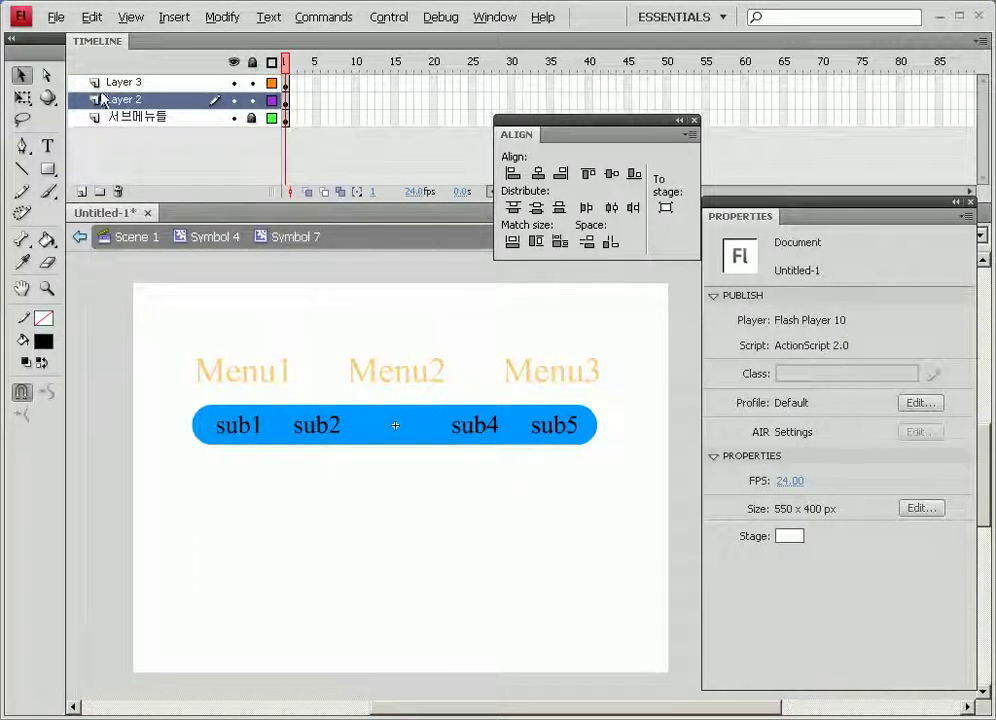
click(112, 82)
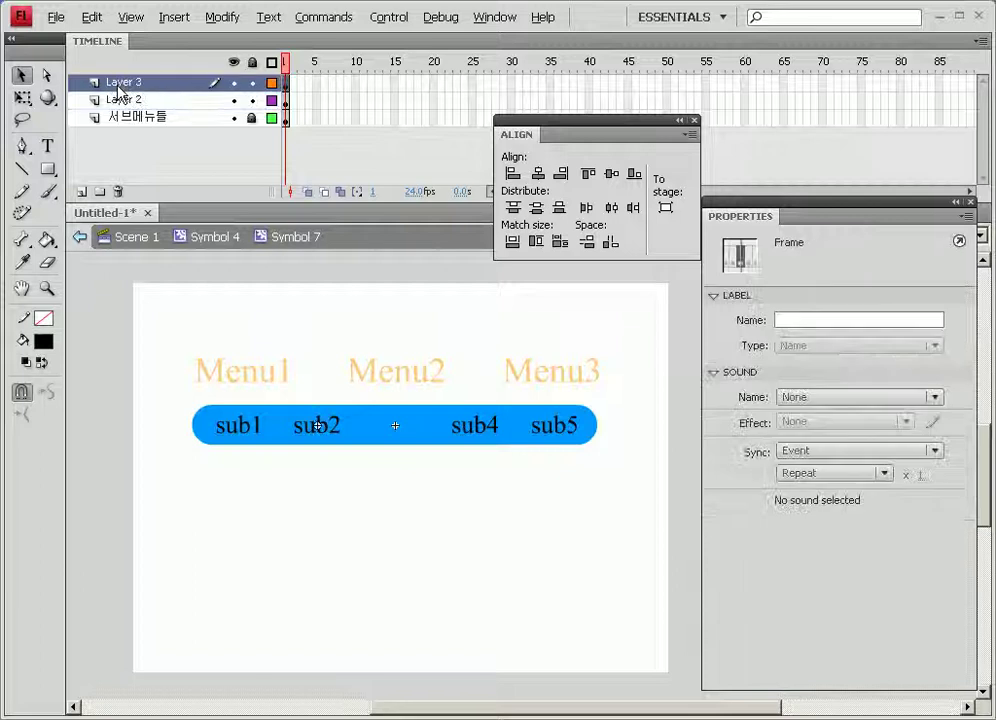
click(81, 192)
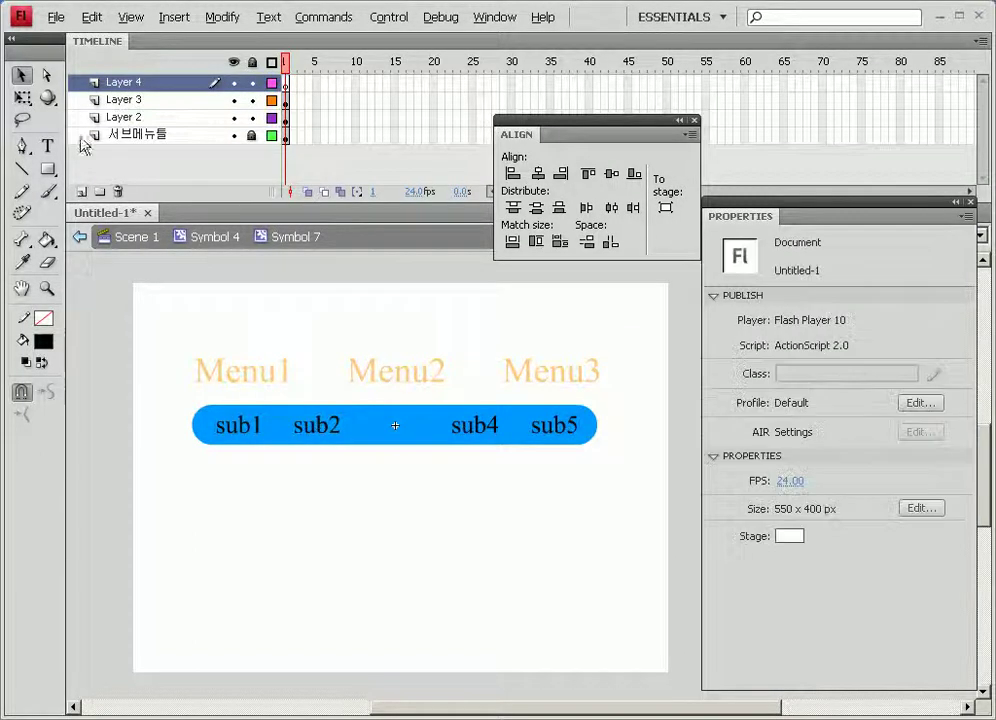
click(91, 18)
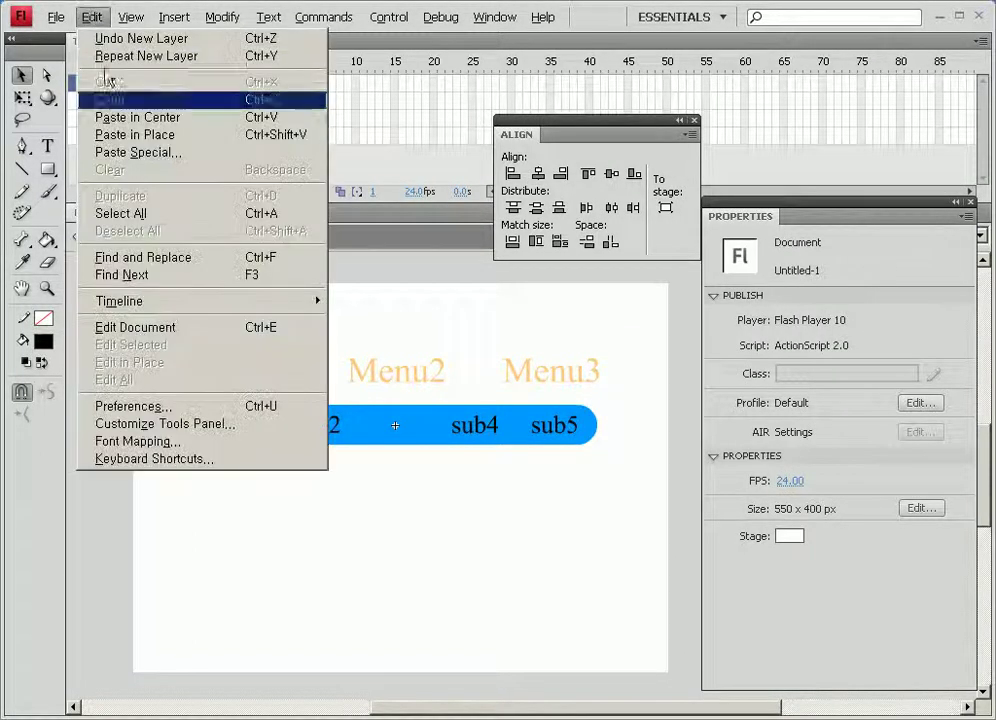
click(120, 134)
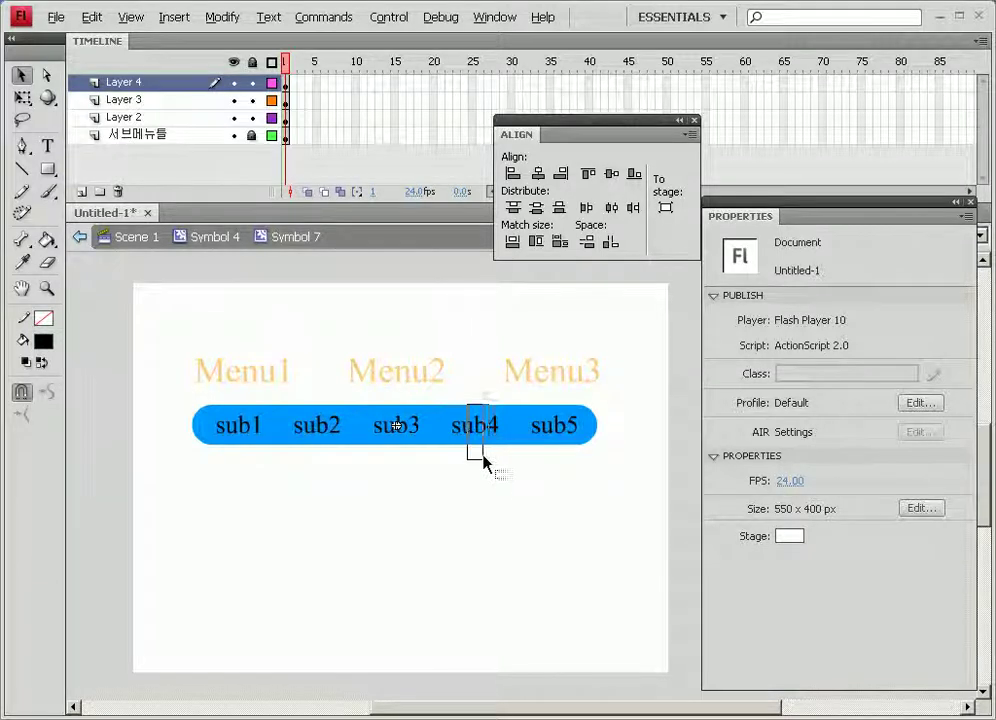
Move the sub4 button from Layer 2 onto a new topmost layer, keeping its exact position
click(472, 418)
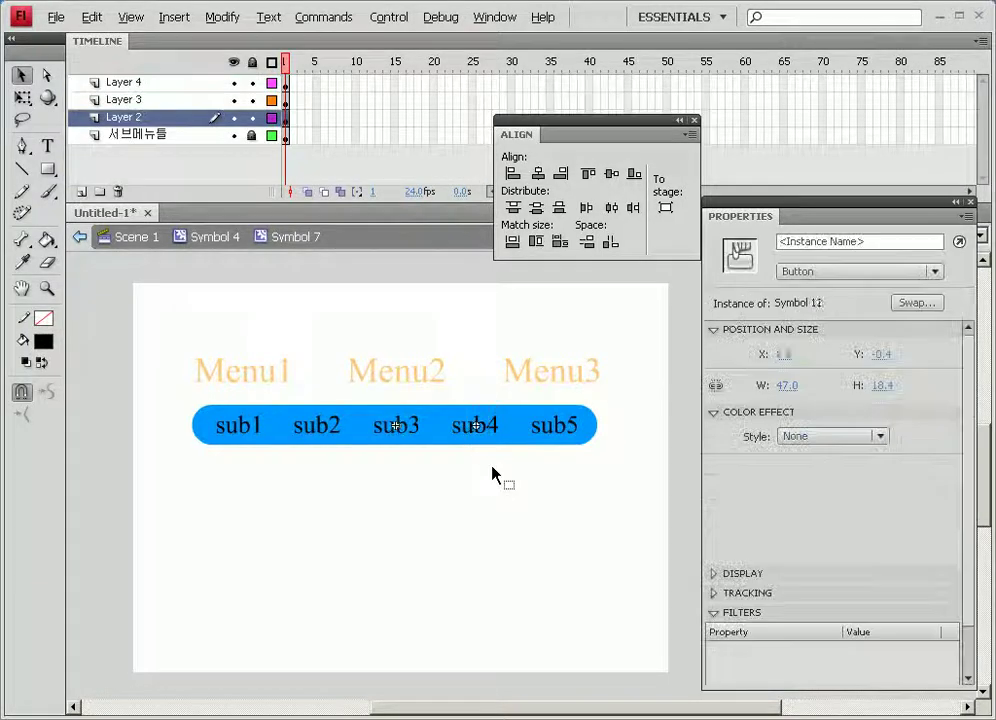
click(91, 17)
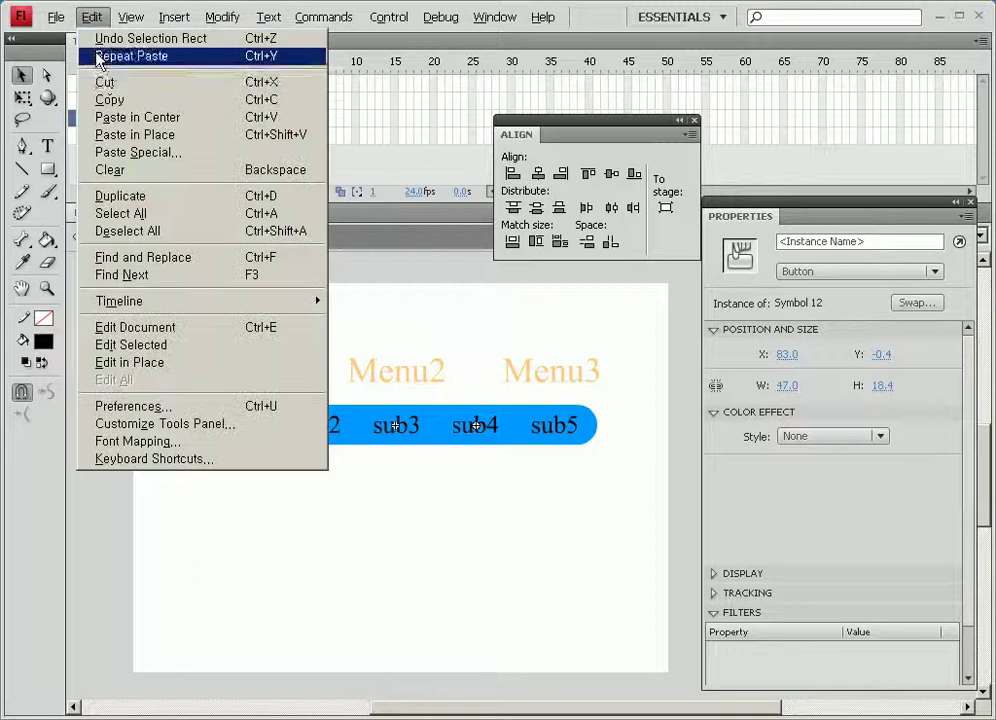
click(102, 83)
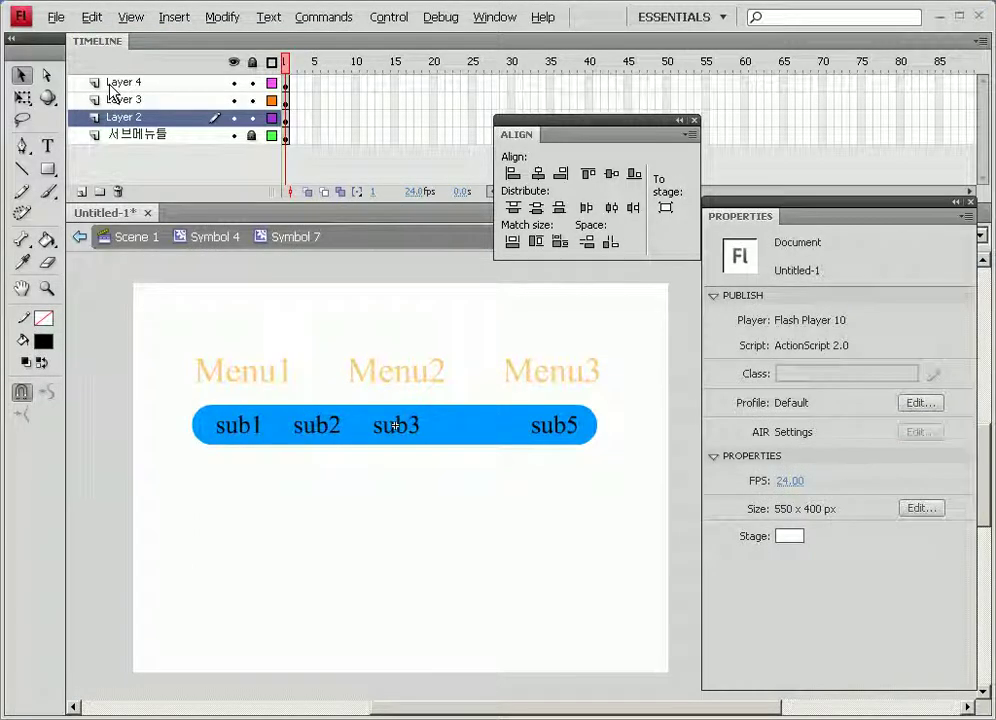
click(114, 83)
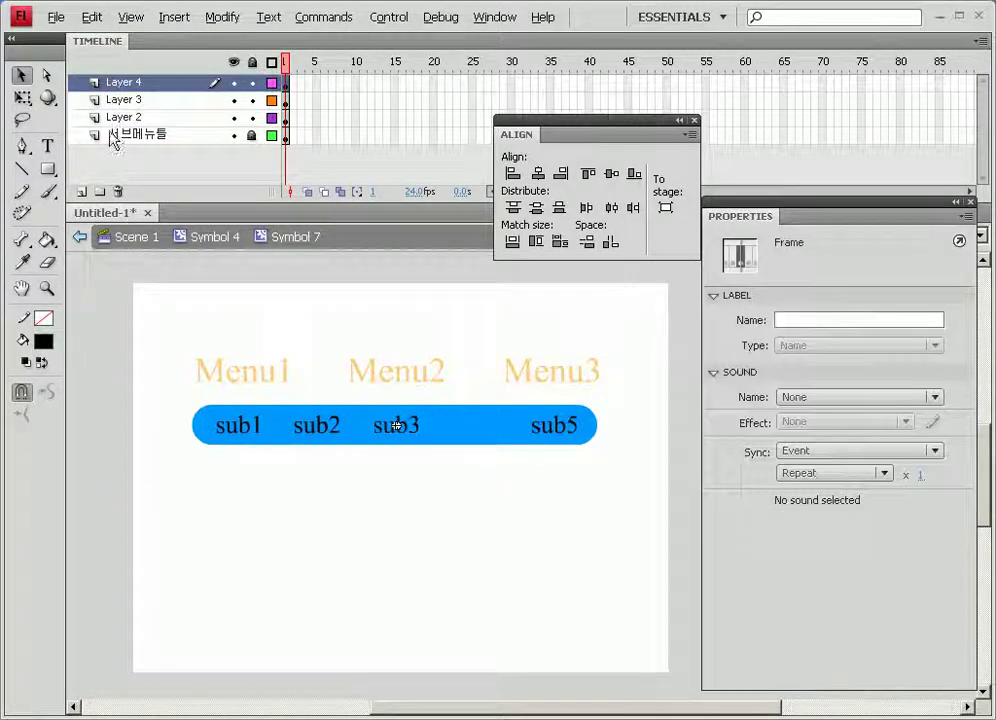
click(86, 193)
click(91, 17)
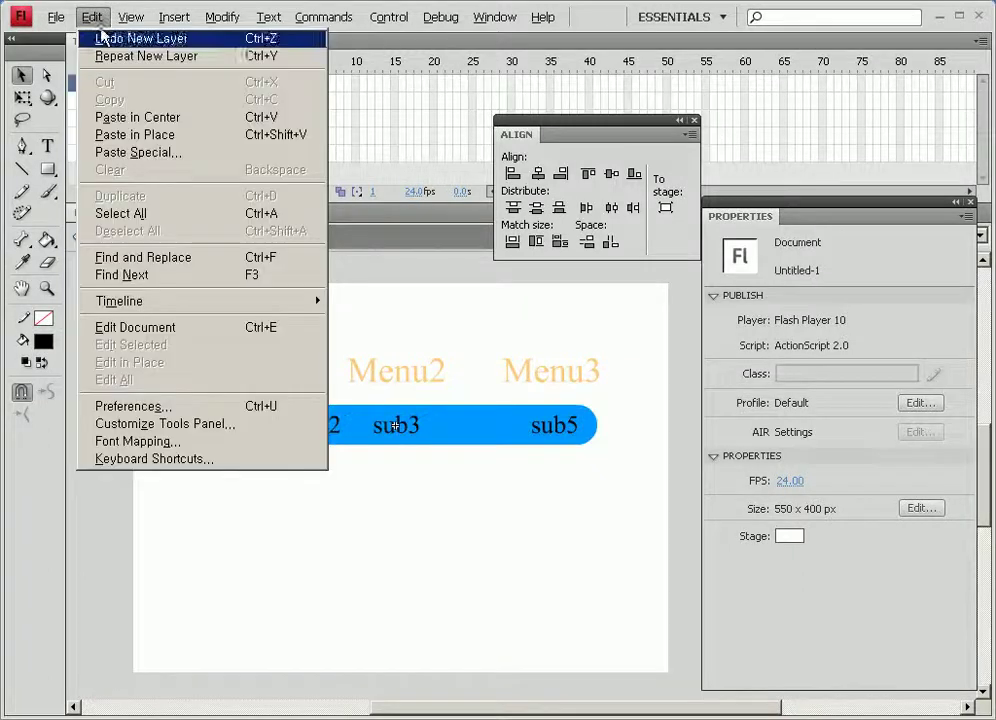
click(135, 134)
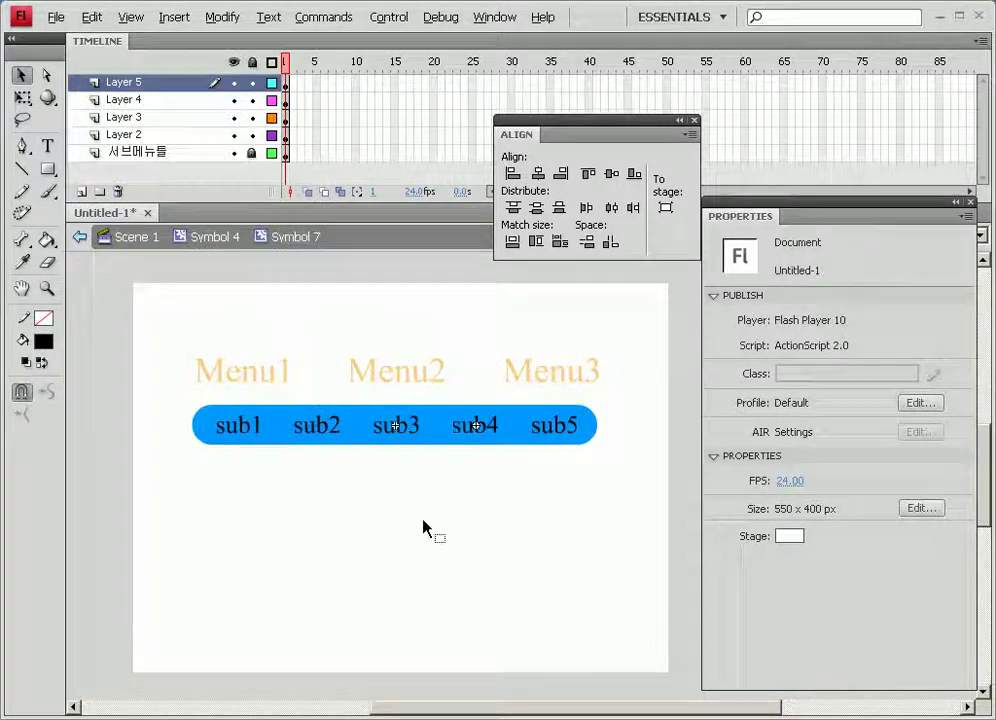
Move the sub5 button from Layer 2 onto a new topmost layer, keeping its exact position
drag(542, 390, 592, 462)
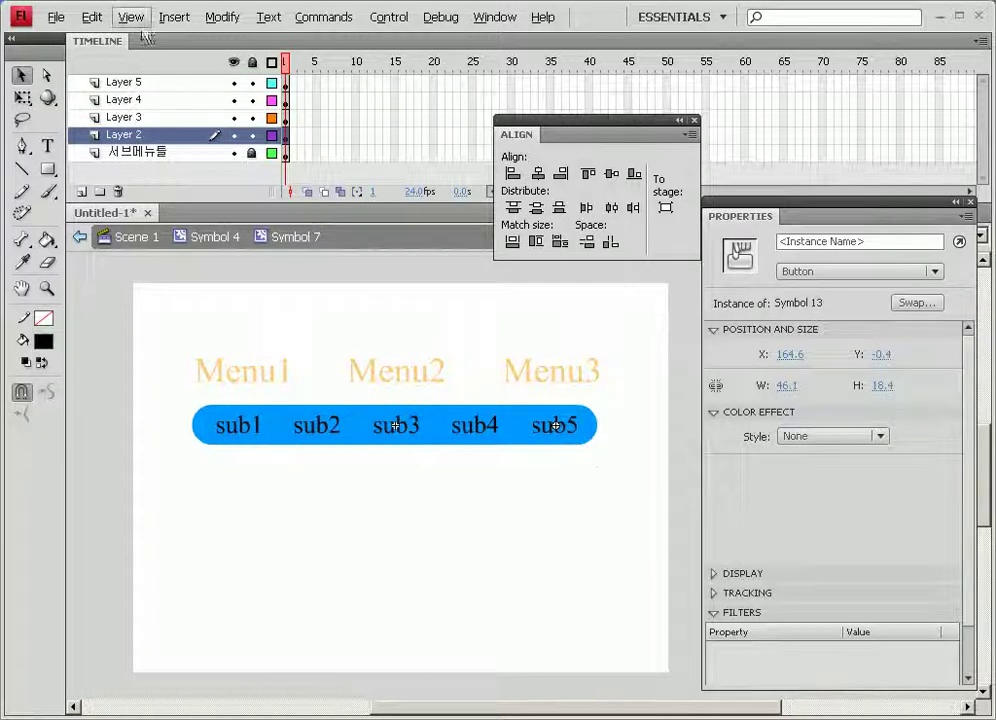
click(92, 17)
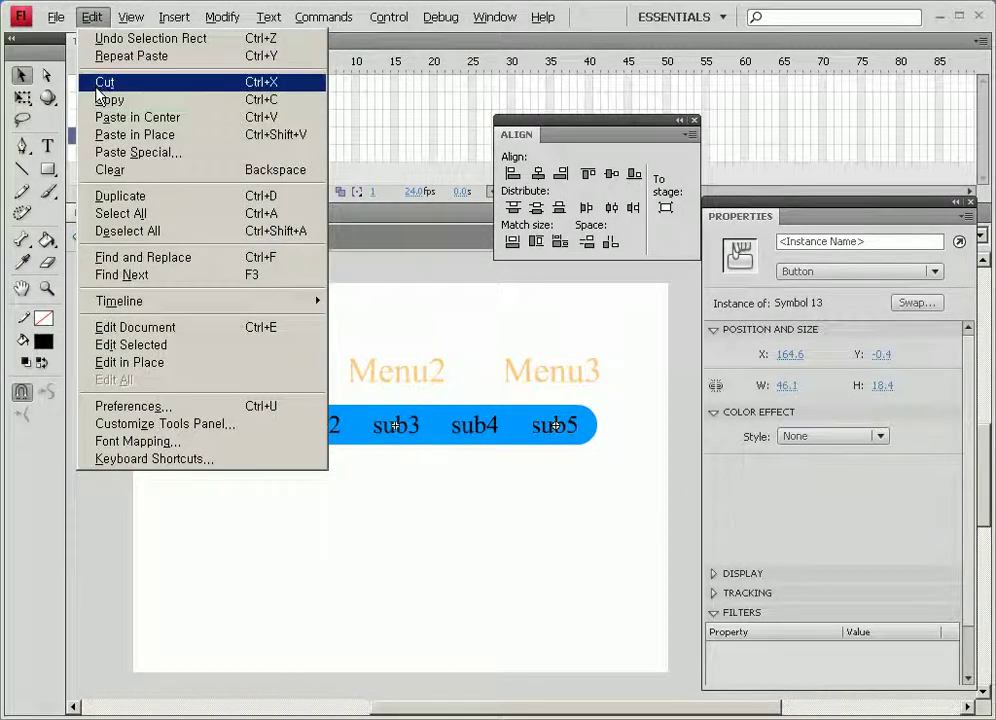
click(98, 88)
click(123, 88)
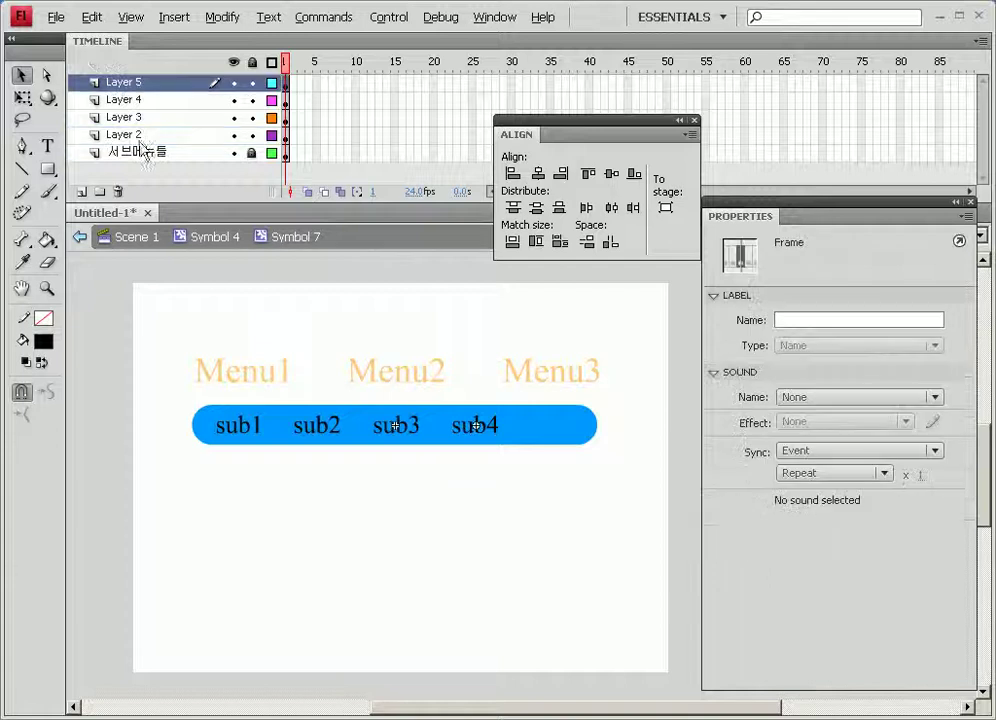
click(82, 191)
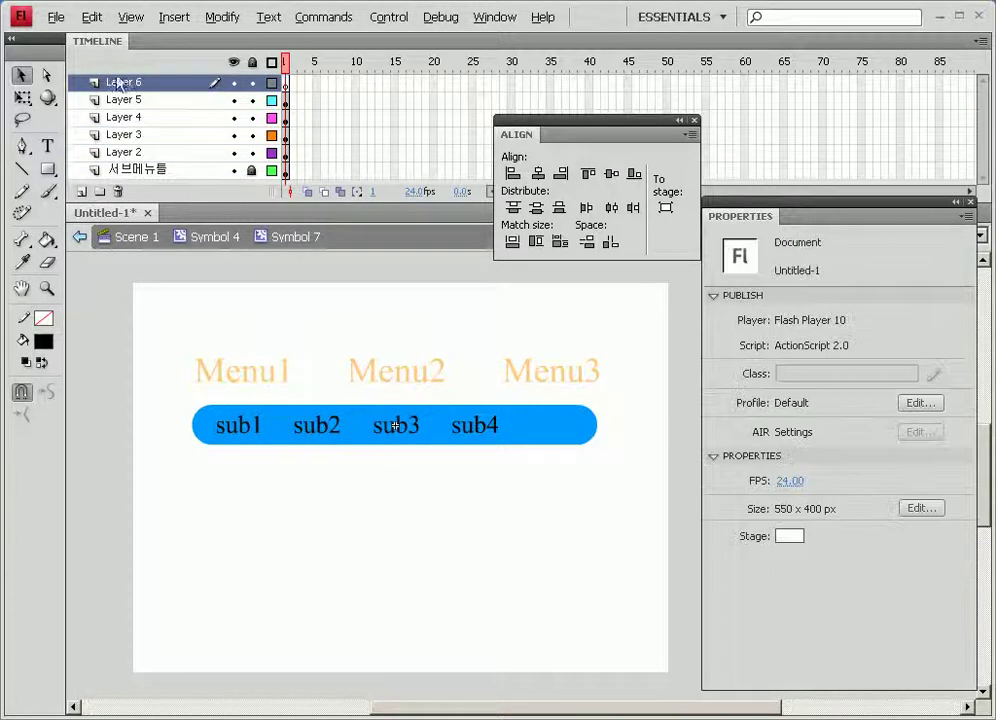
click(92, 17)
click(110, 134)
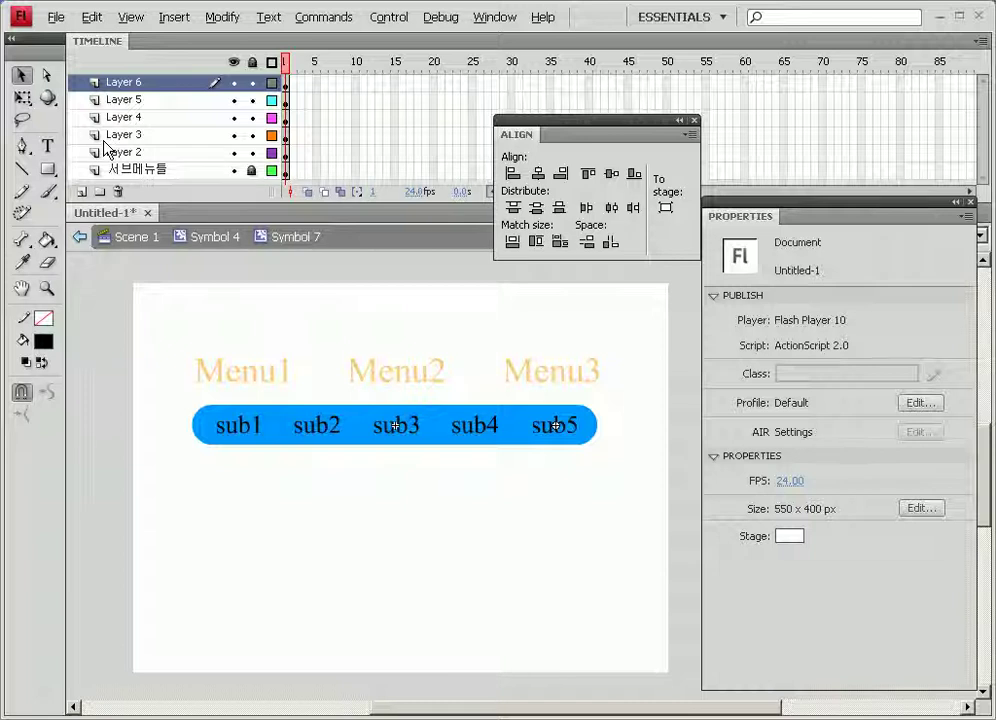
Toggle the visibility of Layer 2 to check which submenu button it holds
click(131, 155)
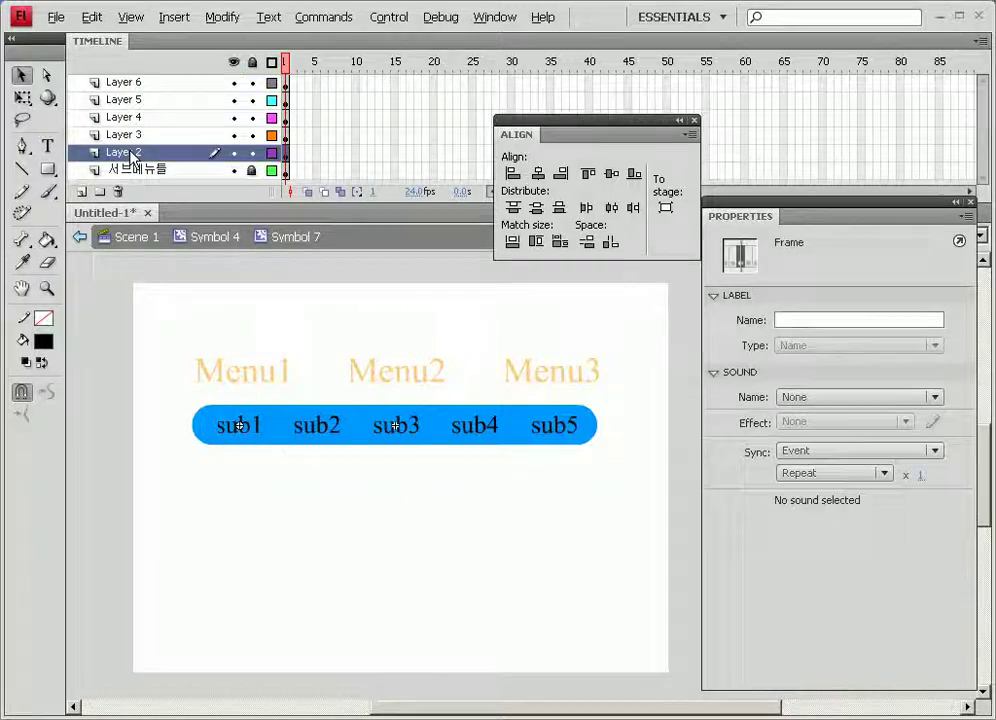
click(233, 152)
click(236, 156)
click(236, 156)
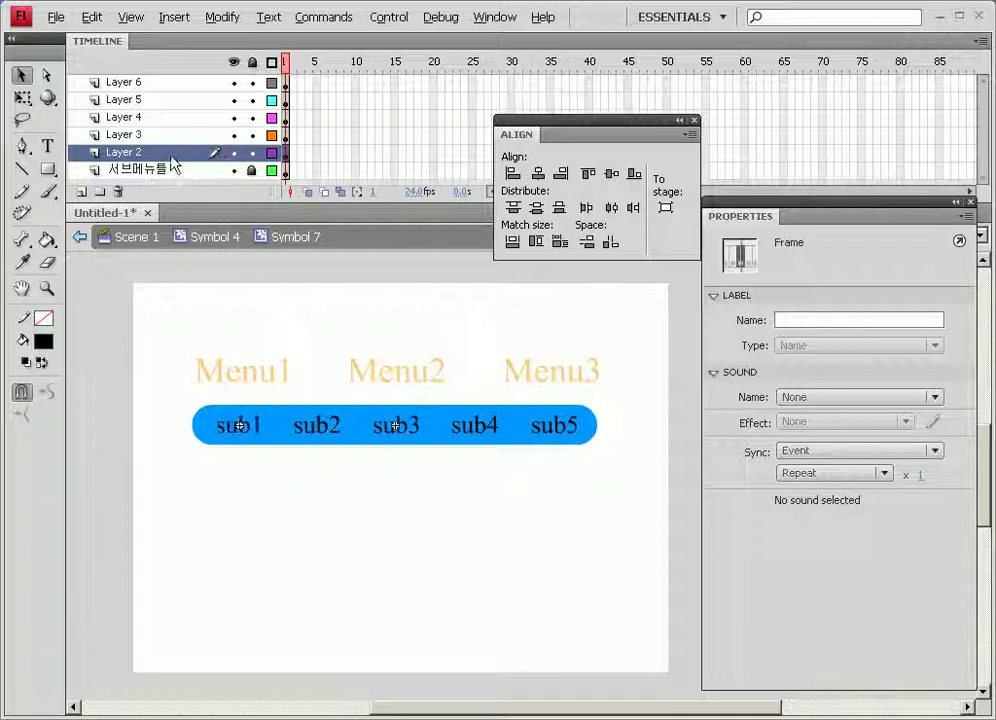
double_click(130, 155)
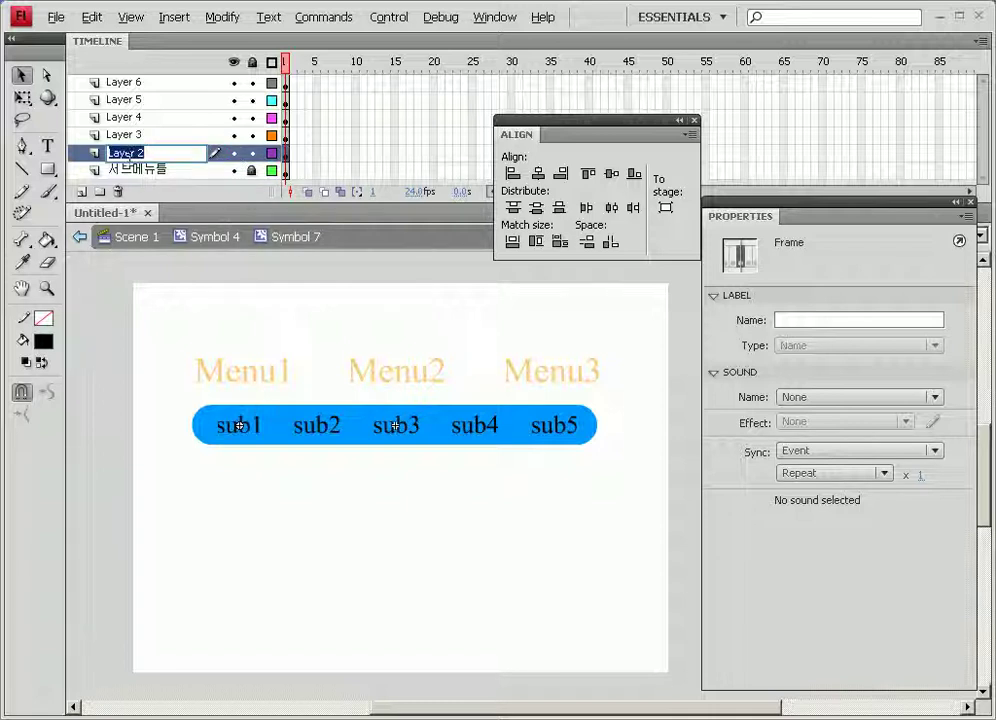
text(너ㅠ1)
key(Return)
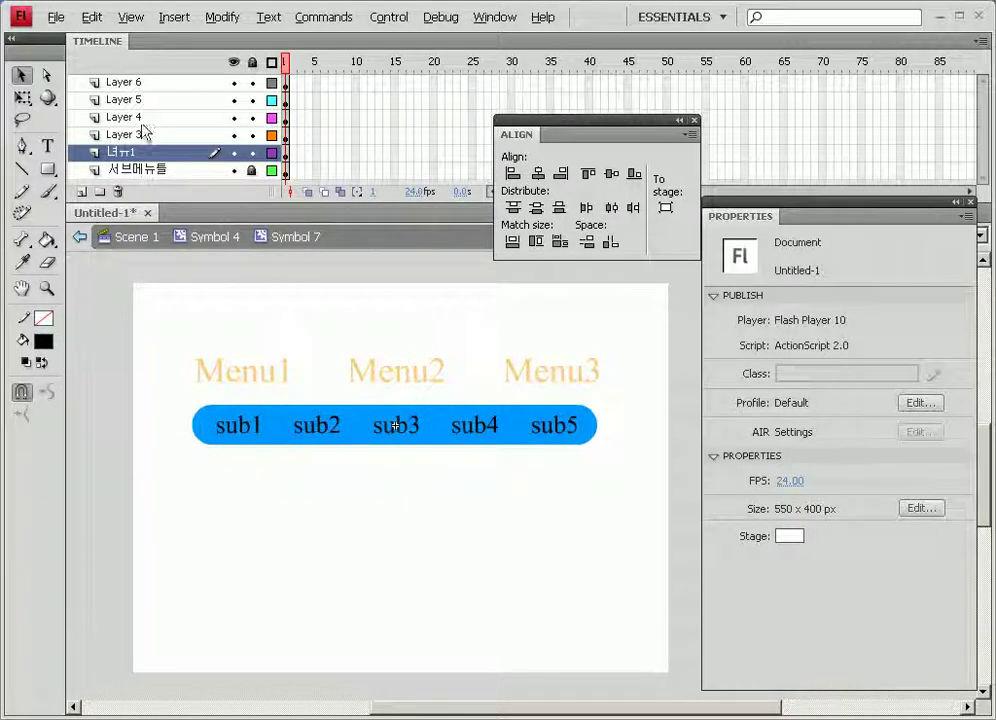
Rename the layer holding the sub1 button, directly above the submenu bar layer, as sub1
click(124, 154)
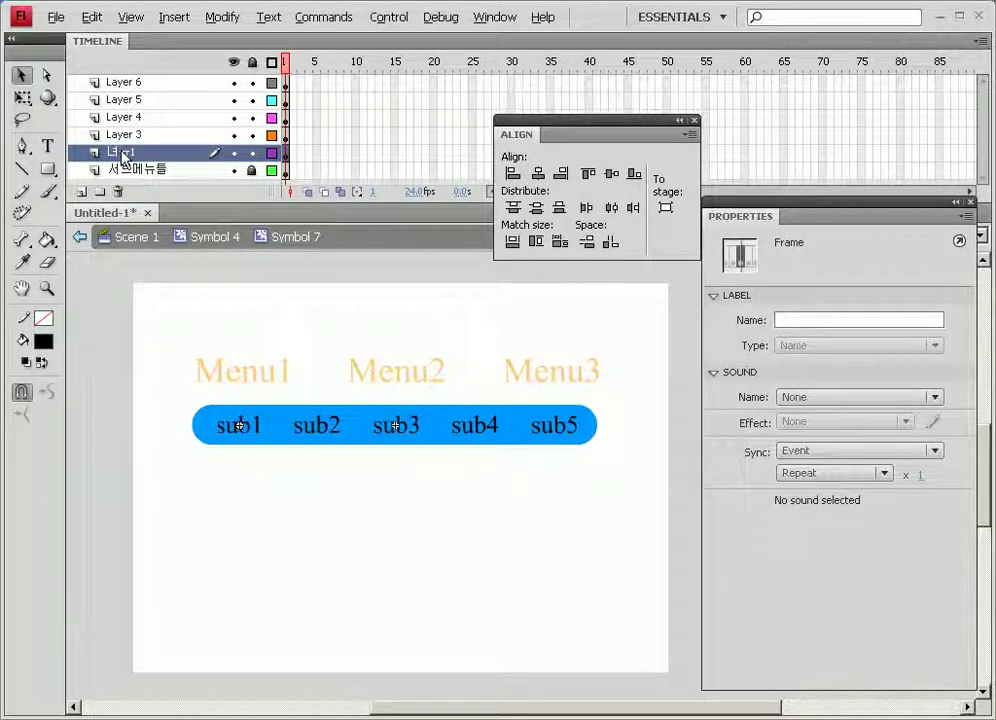
double_click(122, 153)
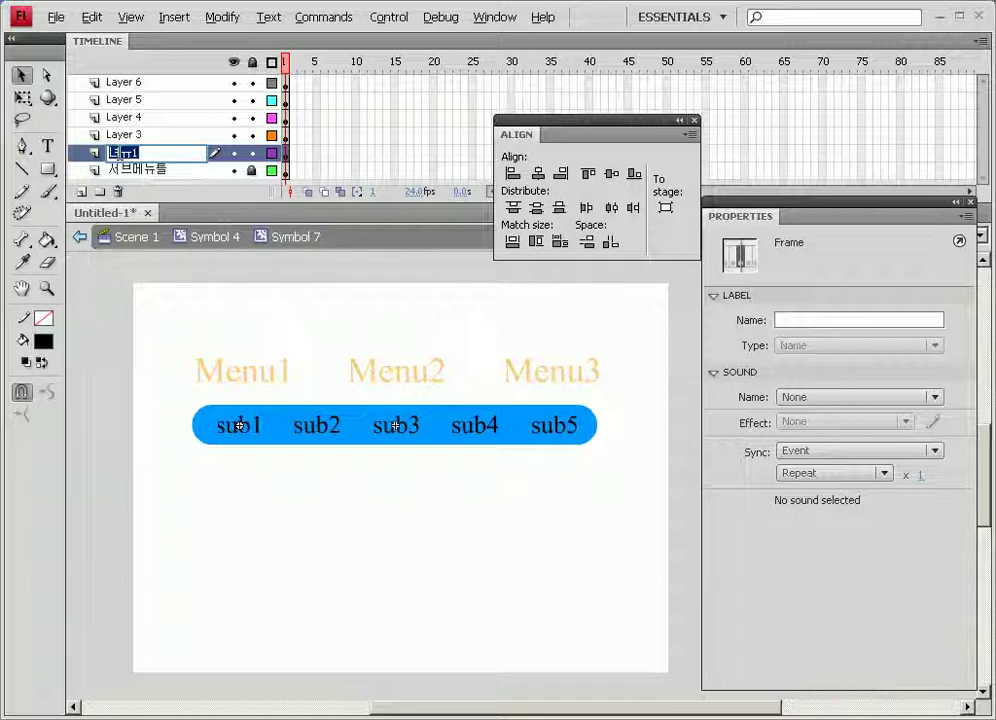
text(sub)
text(1)
key(Return)
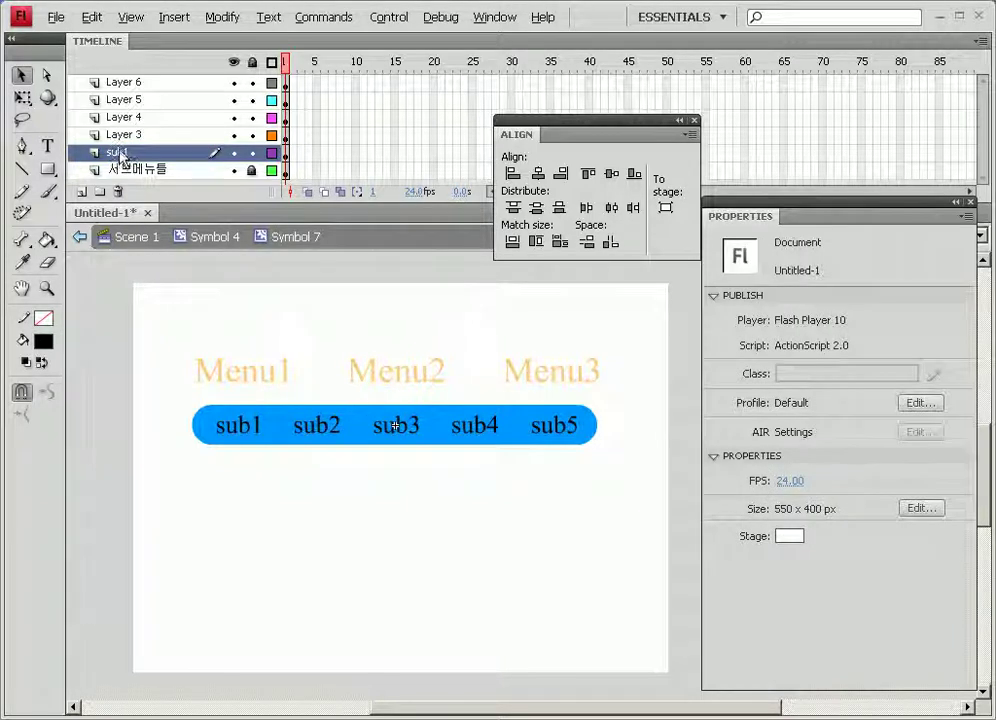
Rename Layer 3, which holds the sub2 button, as sub2
click(123, 137)
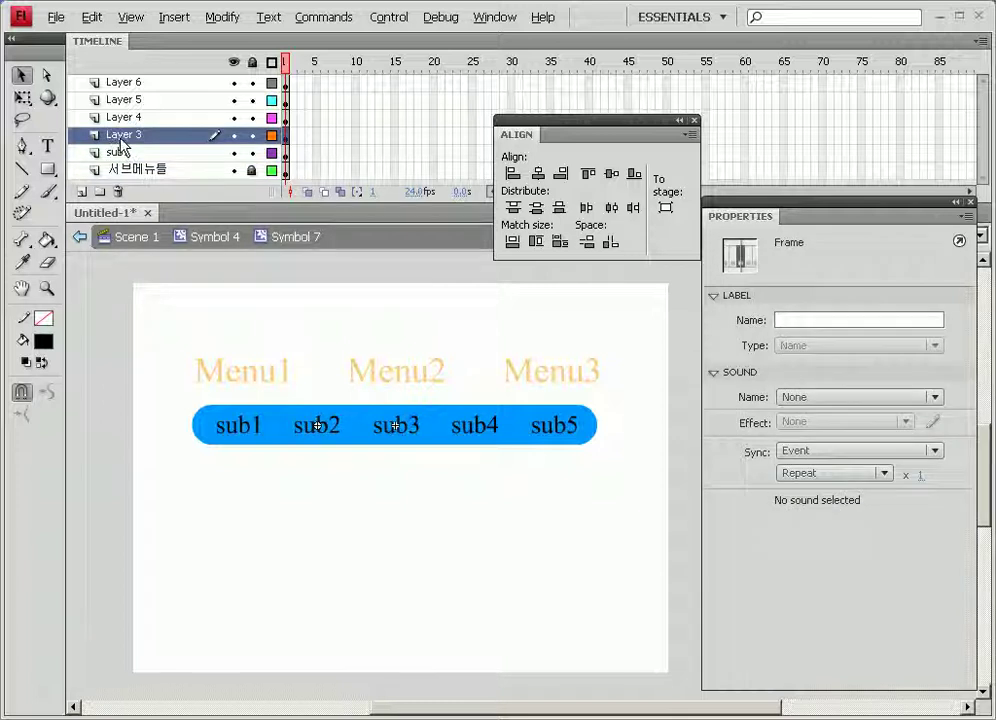
double_click(121, 136)
text(sub3)
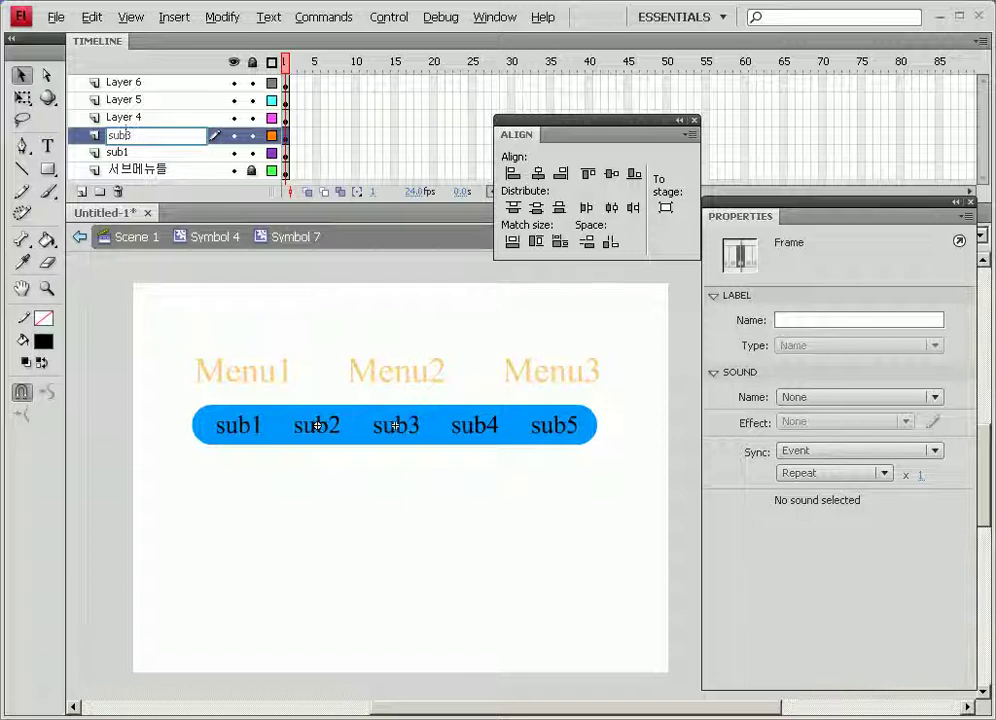
key(Return)
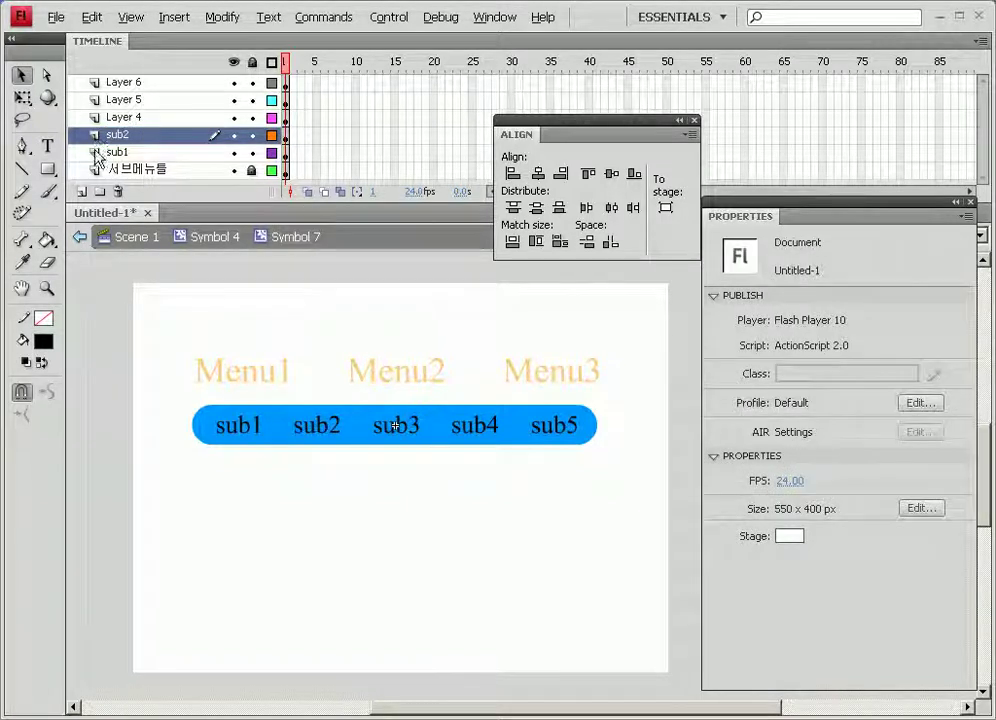
Rename Layer 4, which holds the sub3 button, as sub3
click(124, 119)
double_click(122, 118)
text(sub)
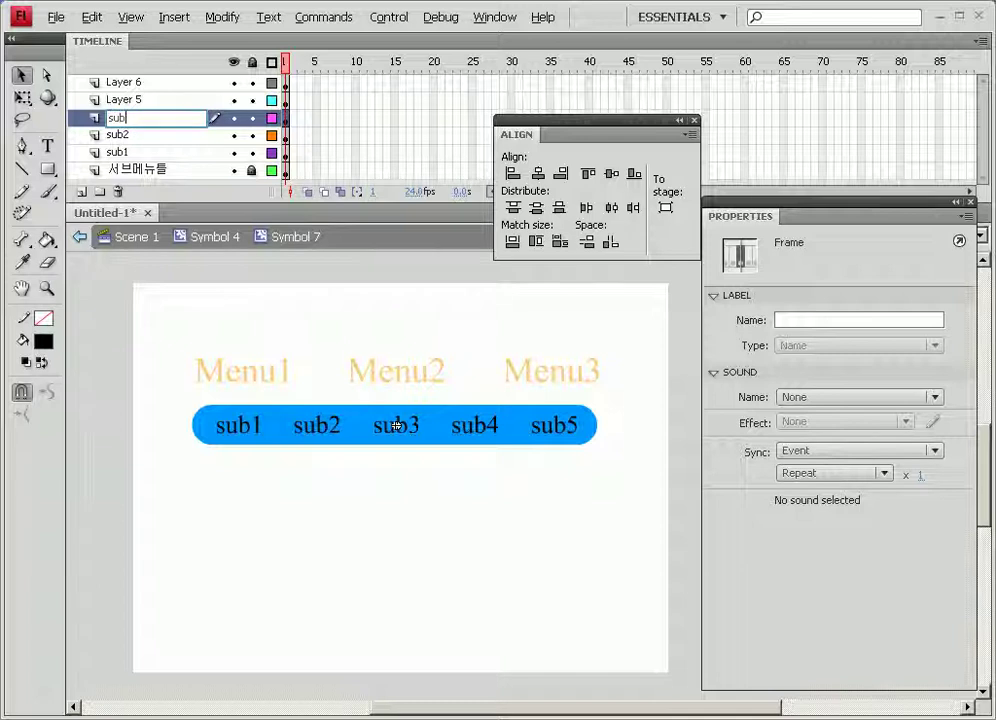
text(3)
key(Return)
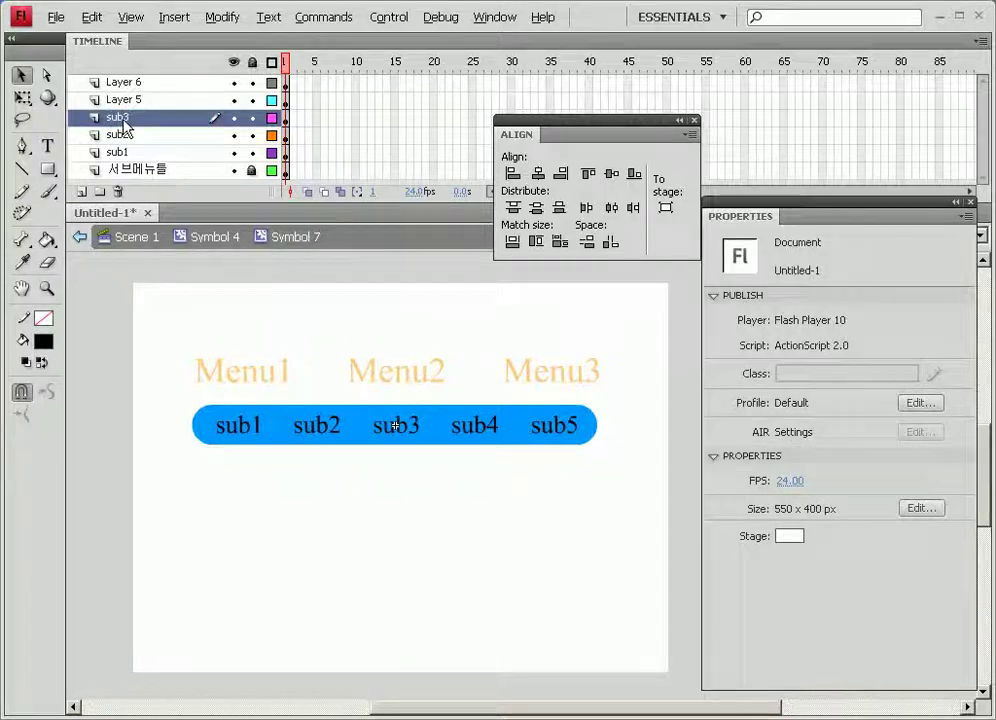
Rename Layer 5, which holds the sub4 button, as sub4
double_click(122, 100)
text(s)
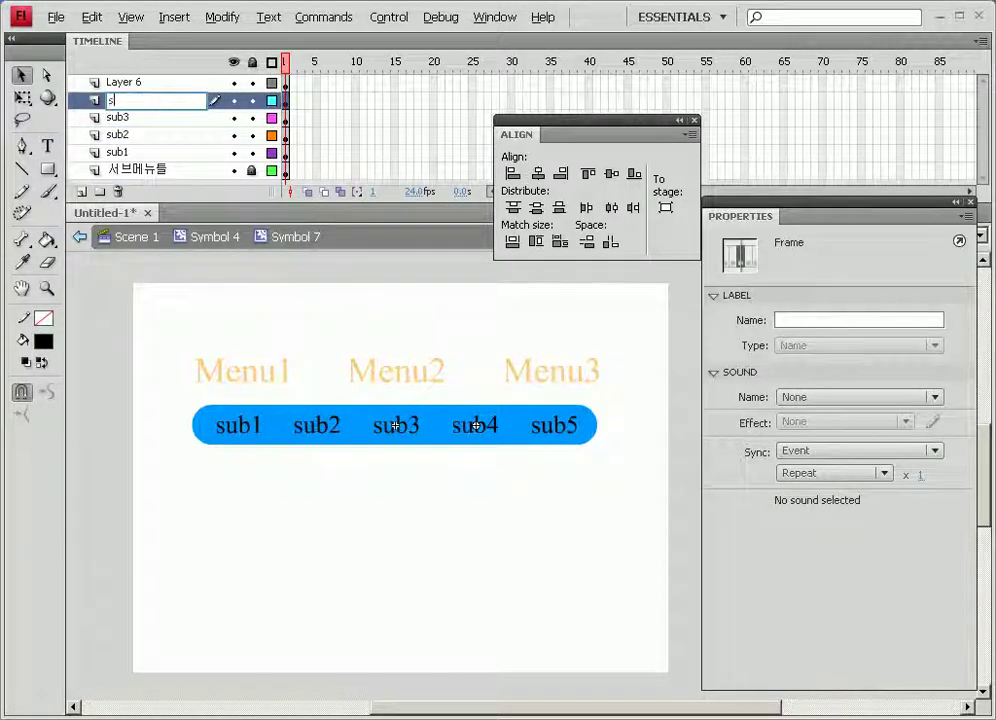
text(ub4)
key(Return)
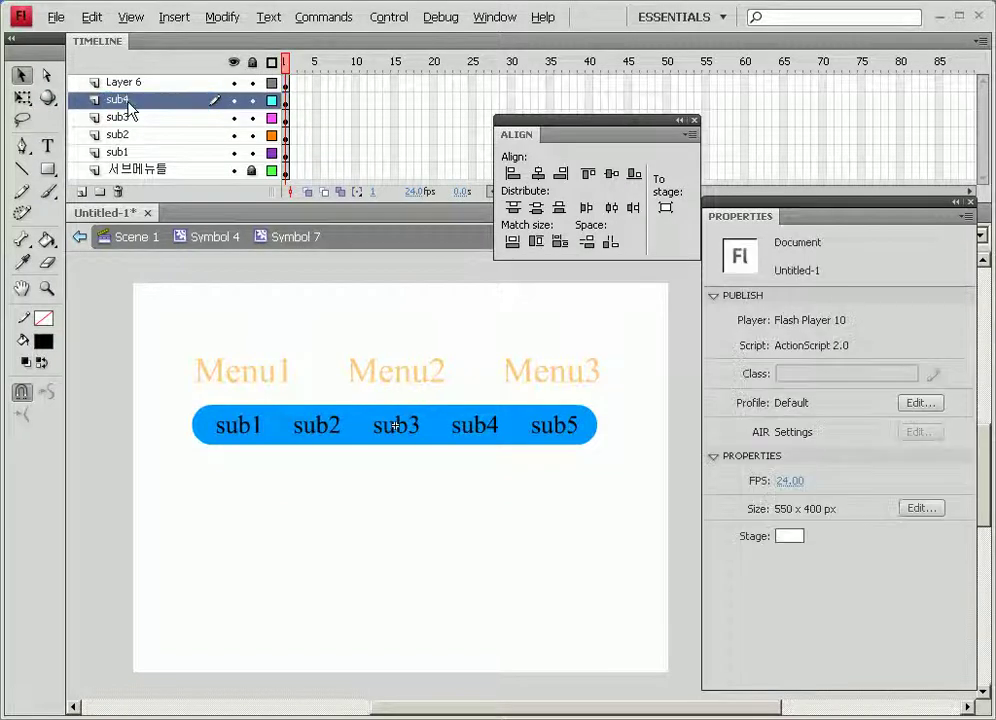
Rename Layer 6, which holds the sub5 button, as sub5
double_click(125, 82)
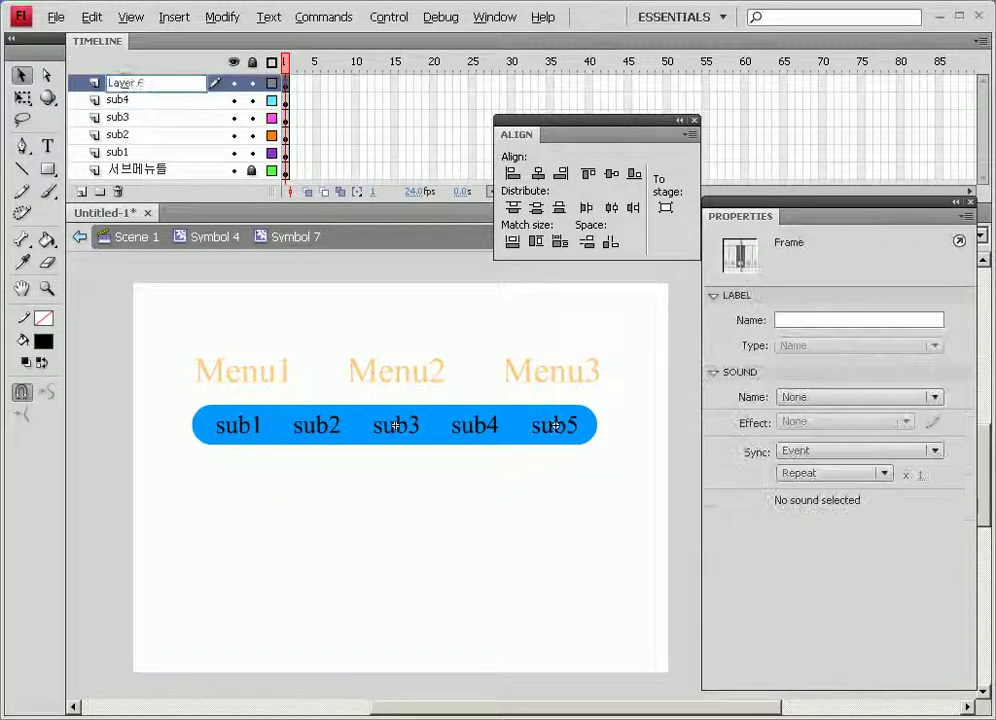
click(140, 84)
key(ctrl+a)
text(su)
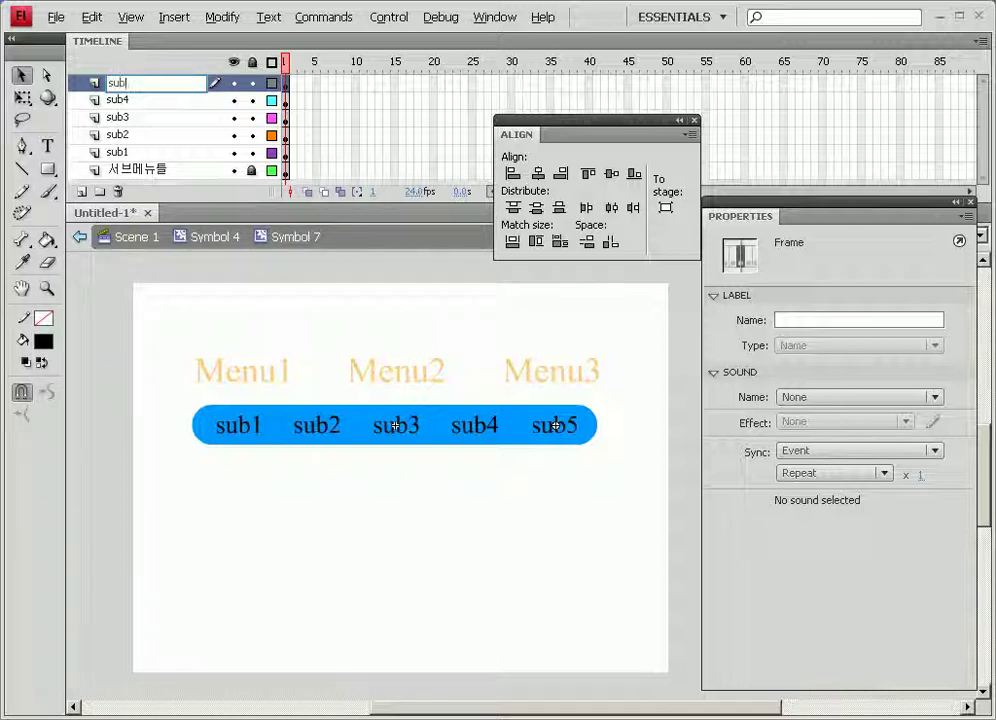
key(Return)
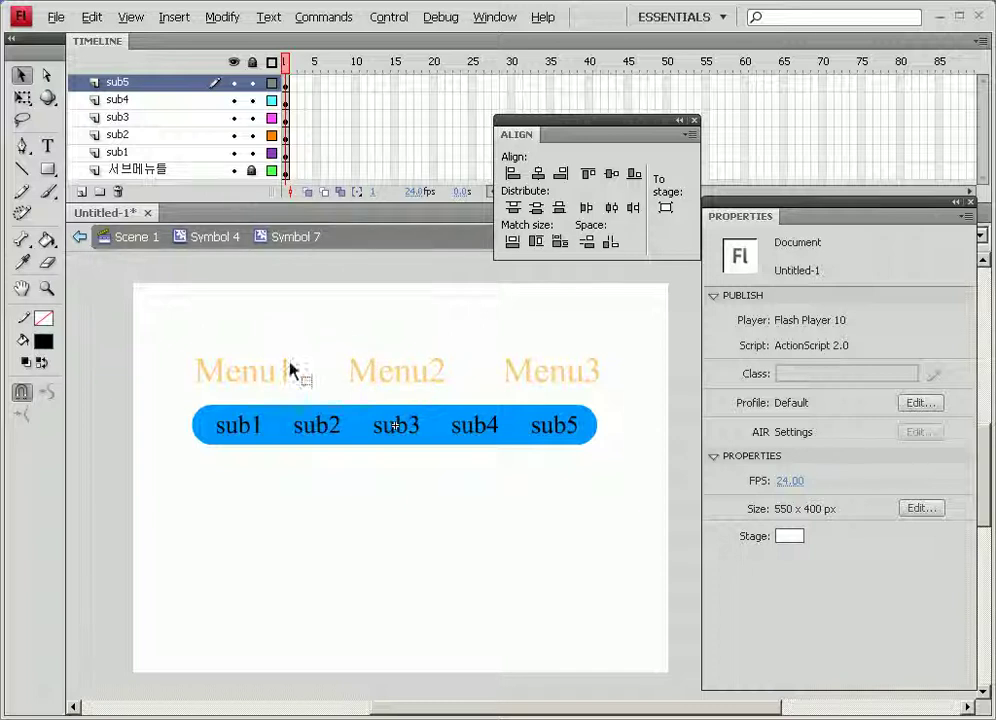
Edit the sub1 button in place and insert keyframes in its Over, Down and Hit states
double_click(242, 433)
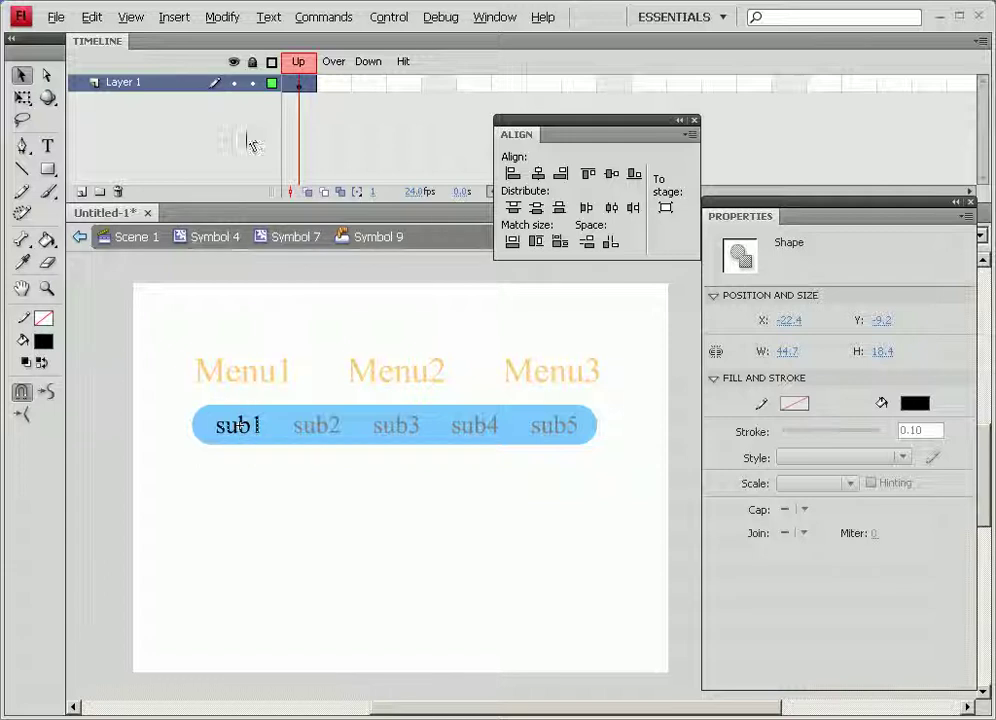
click(338, 86)
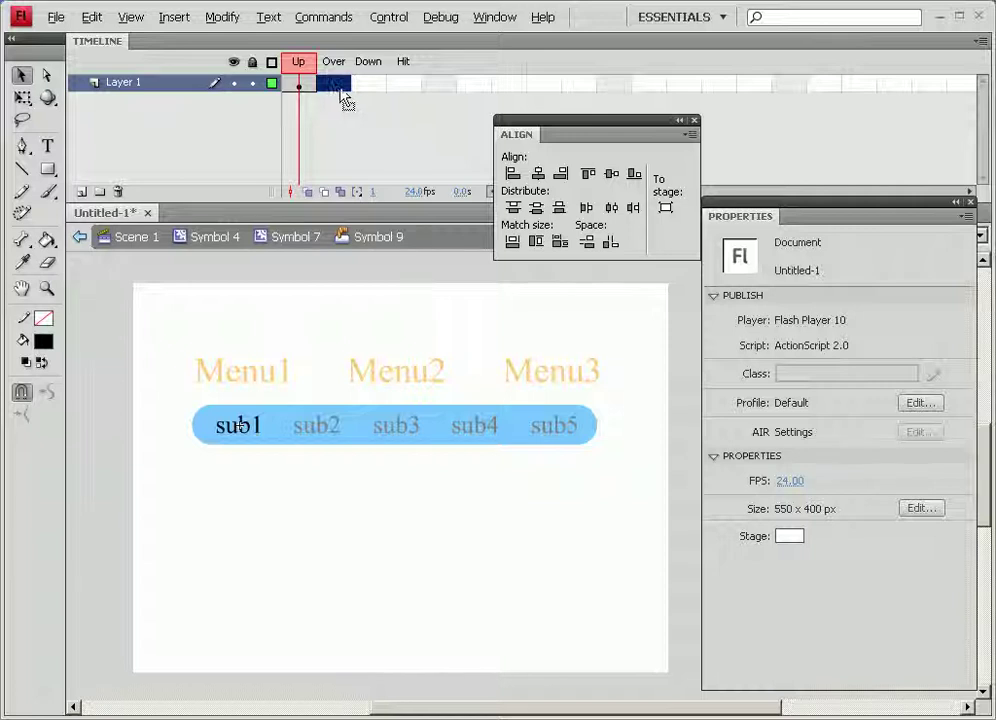
key(F6)
key(F6)
key(F6)
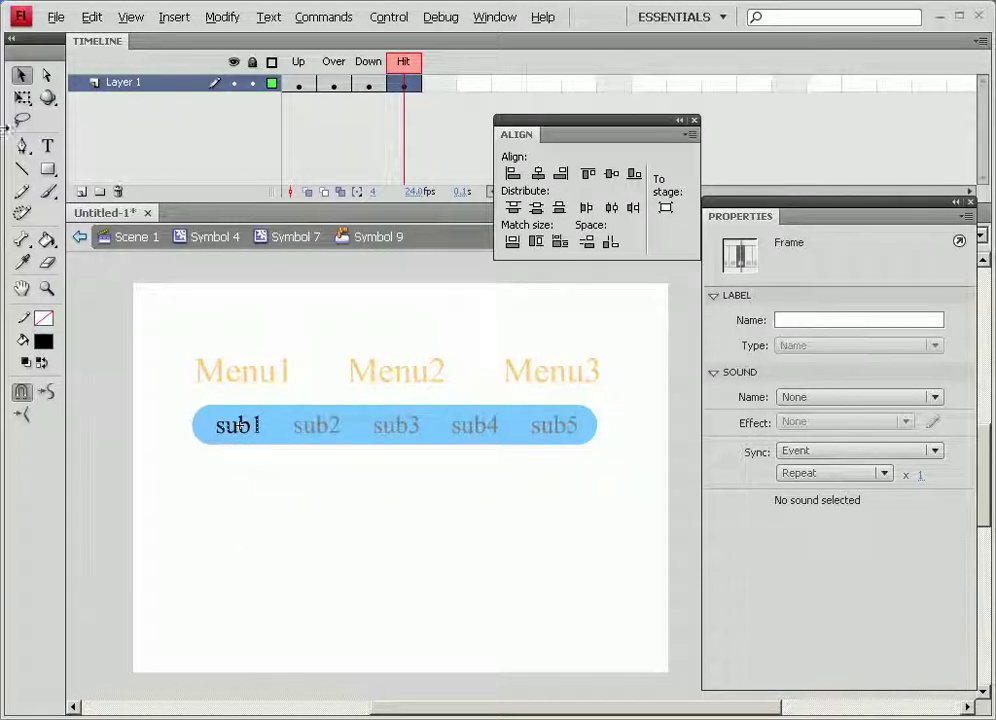
Cover the sub1 text in the Hit state with a green rectangle with corner radius 0, and return to the submenu clip
click(47, 169)
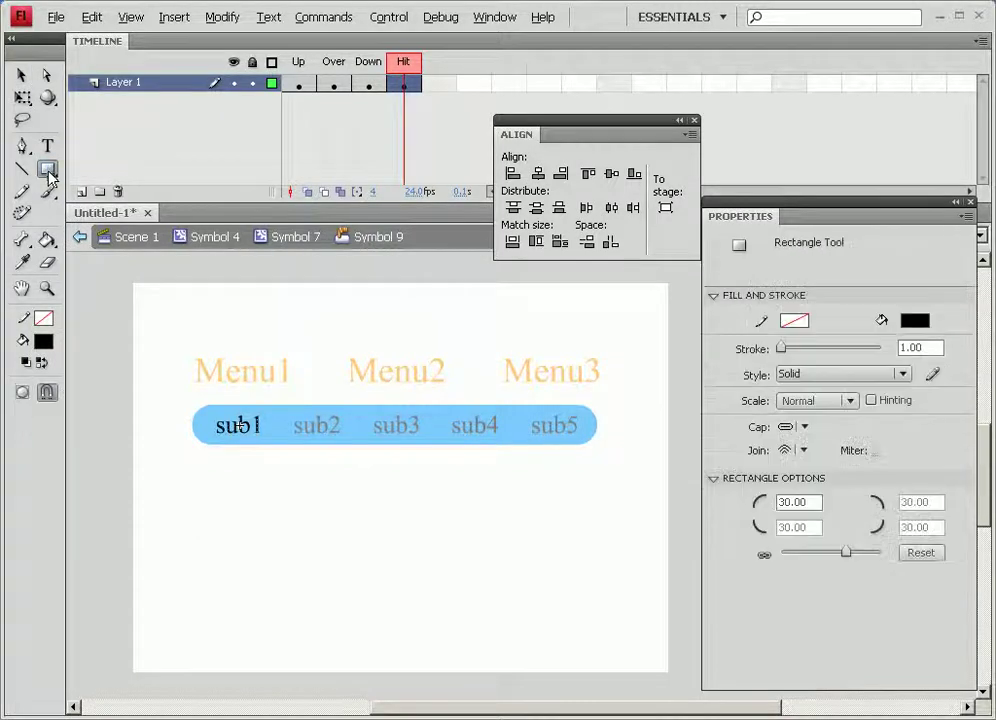
click(43, 341)
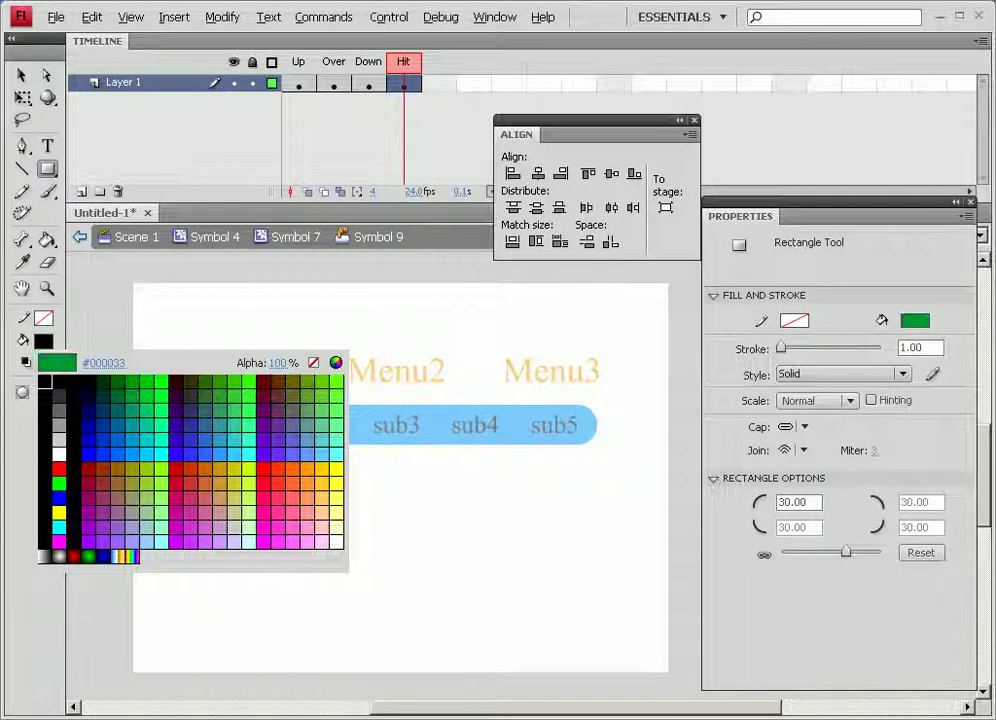
click(130, 391)
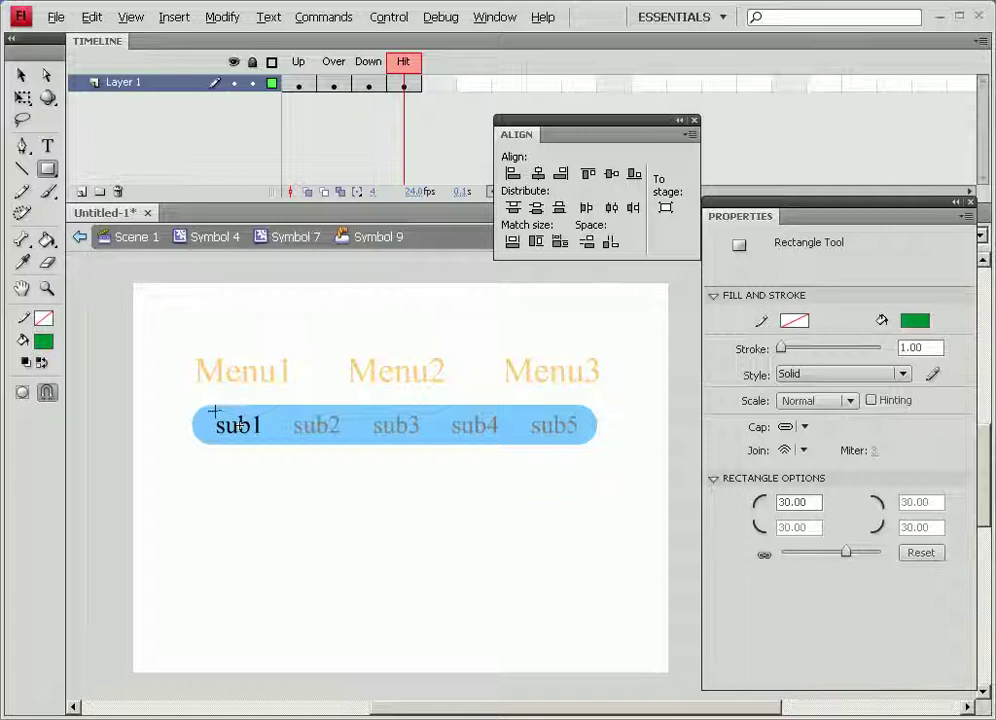
drag(213, 410, 259, 433)
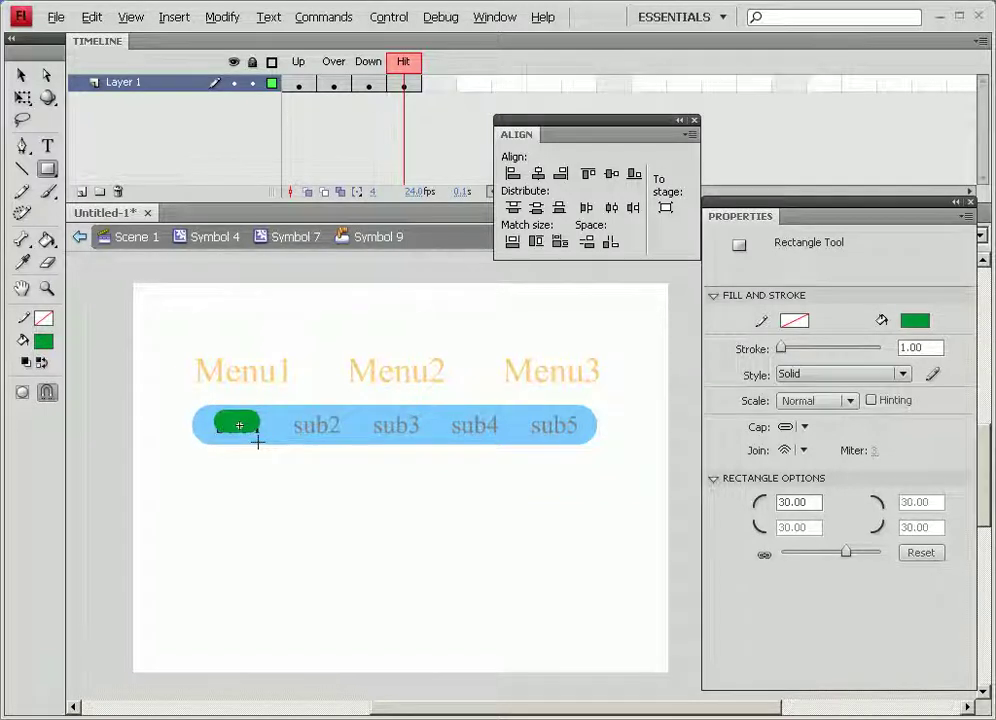
key(ctrl+z)
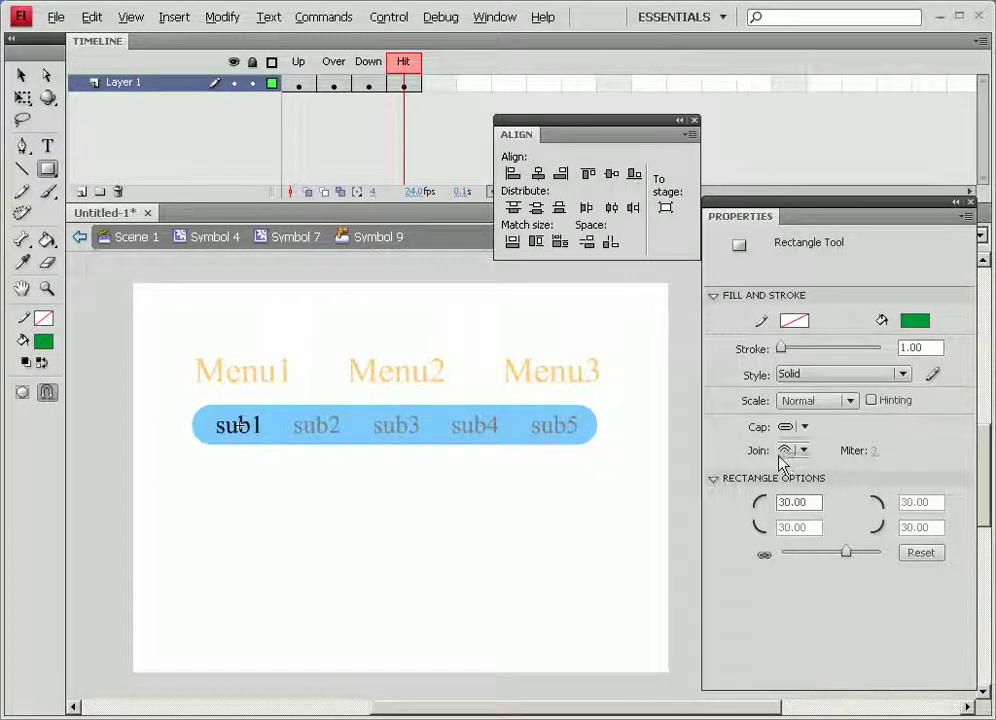
double_click(788, 502)
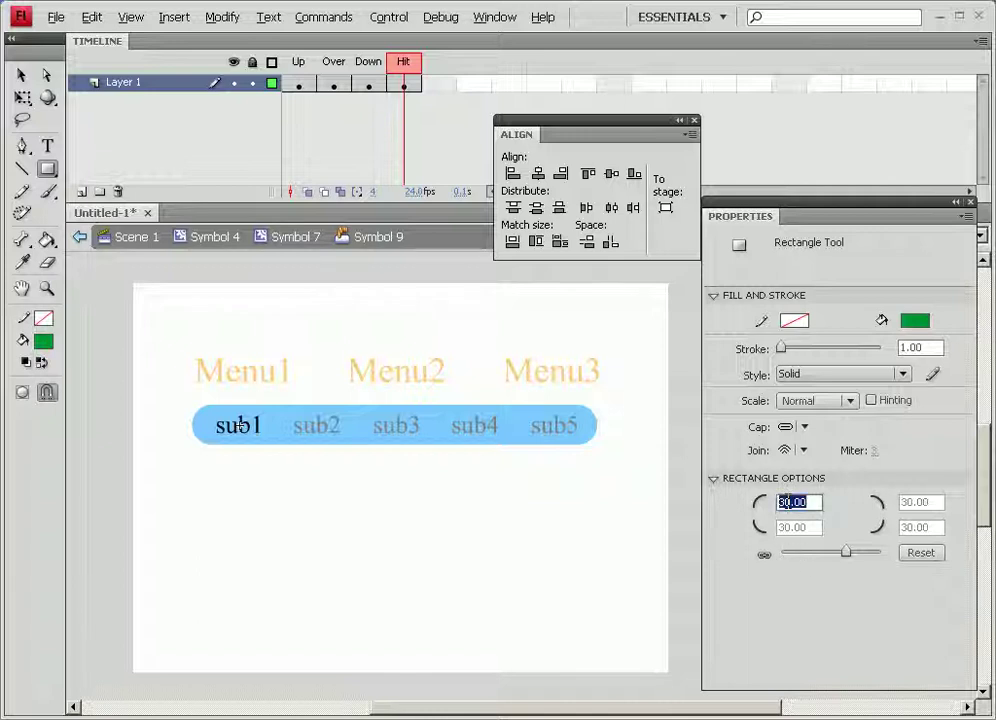
text(0)
key(Return)
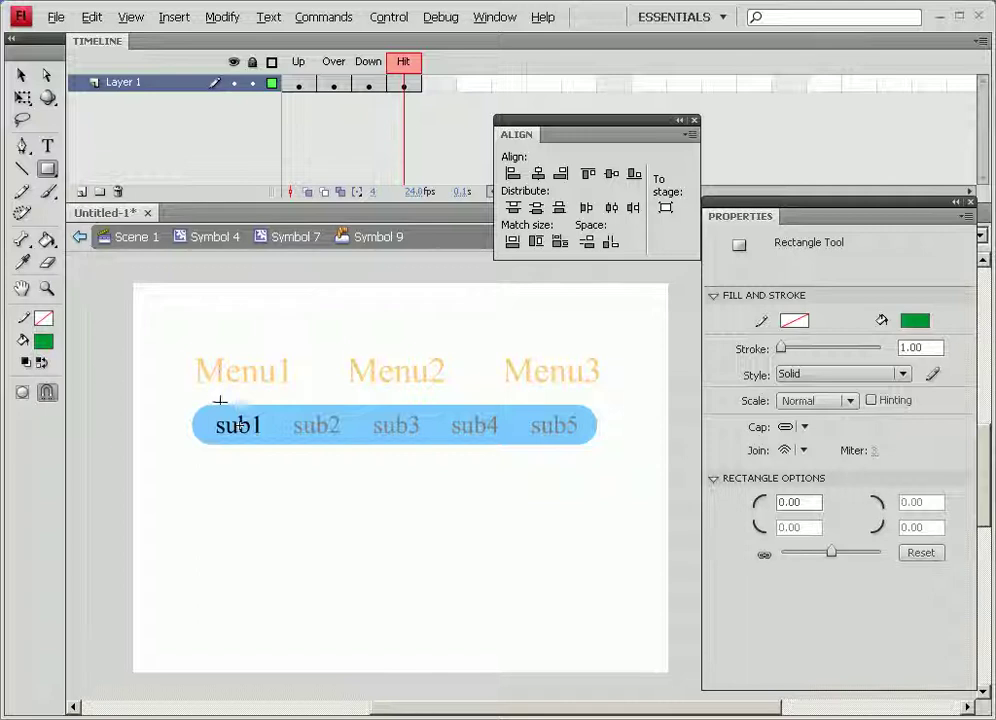
drag(212, 412, 259, 432)
double_click(356, 378)
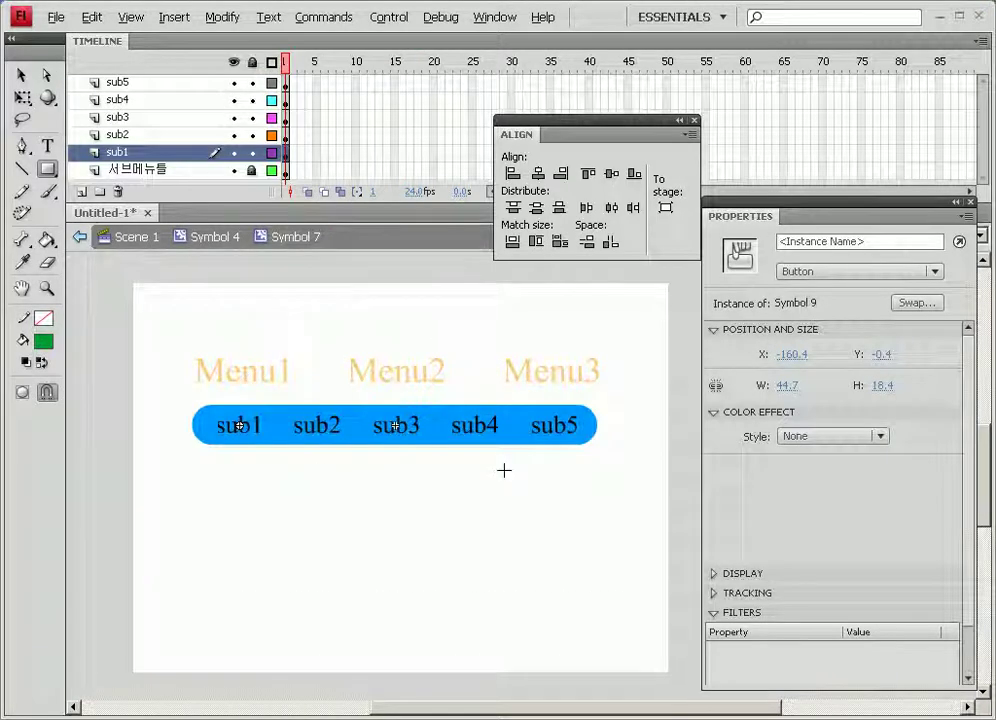
Give the sub2 button keyframes in Over, Down and Hit, and draw a green rectangle over its text in the Hit state
click(335, 436)
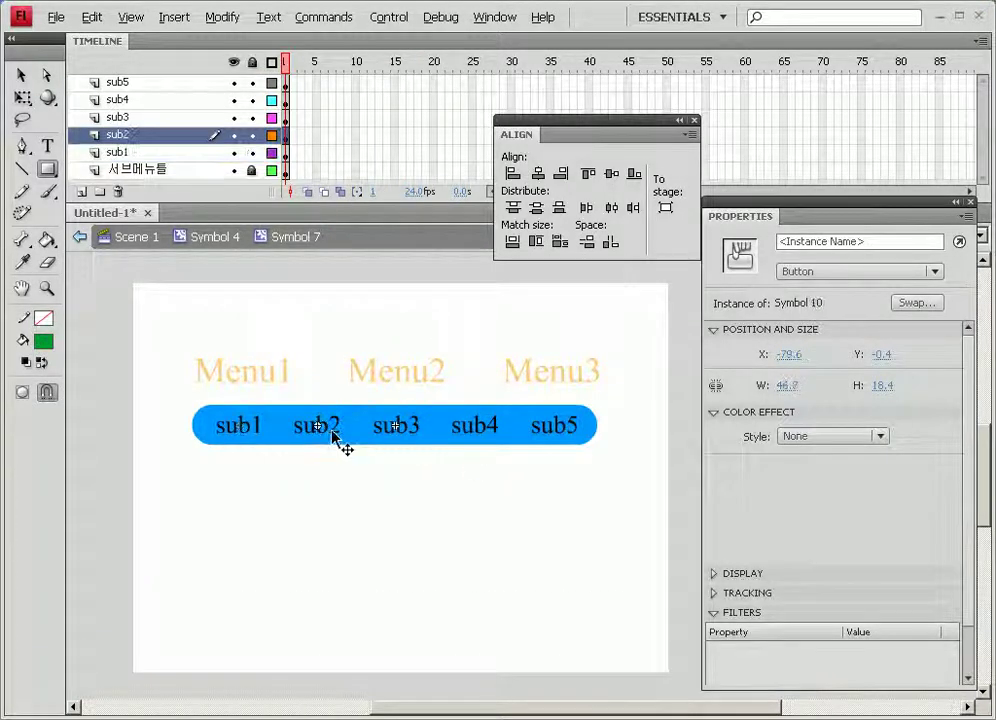
double_click(335, 436)
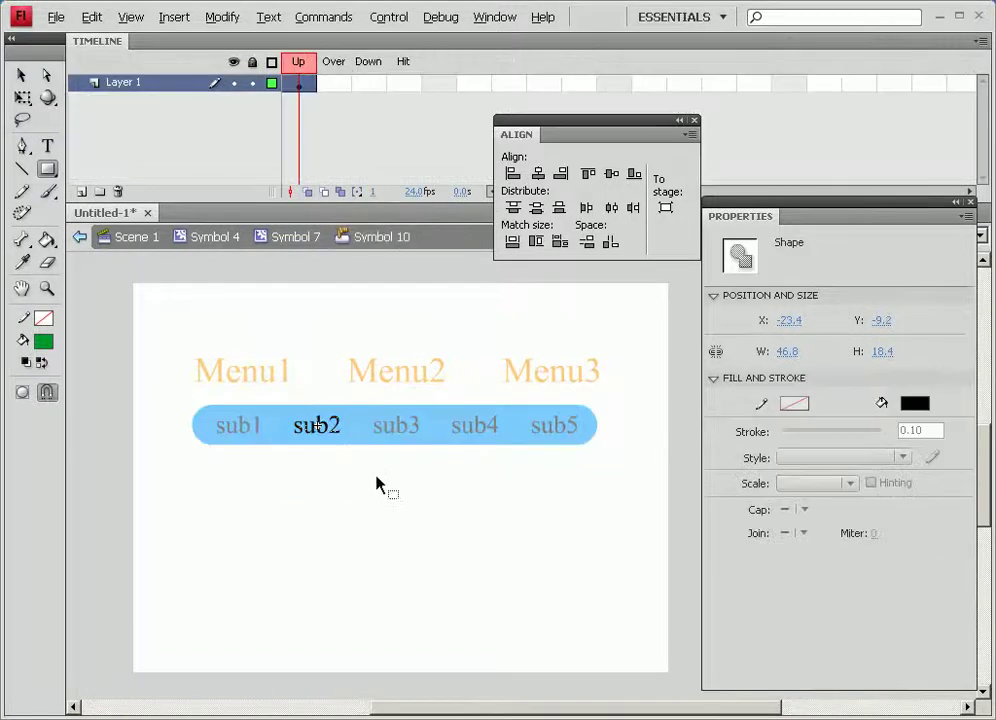
click(343, 86)
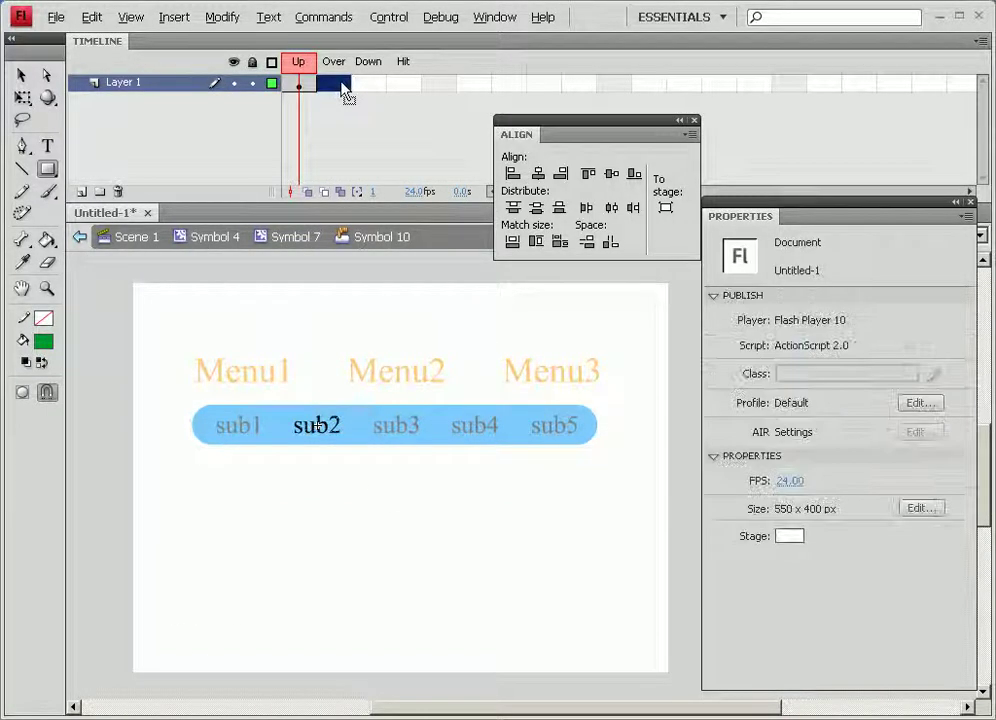
key(F6)
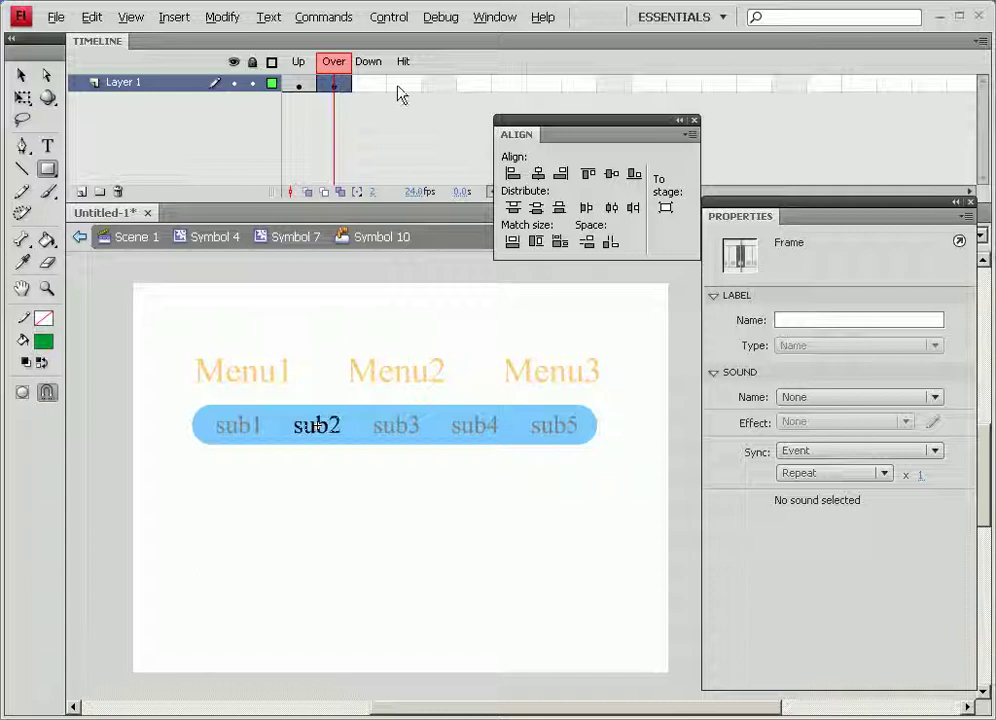
click(380, 88)
key(F6)
click(403, 88)
key(F6)
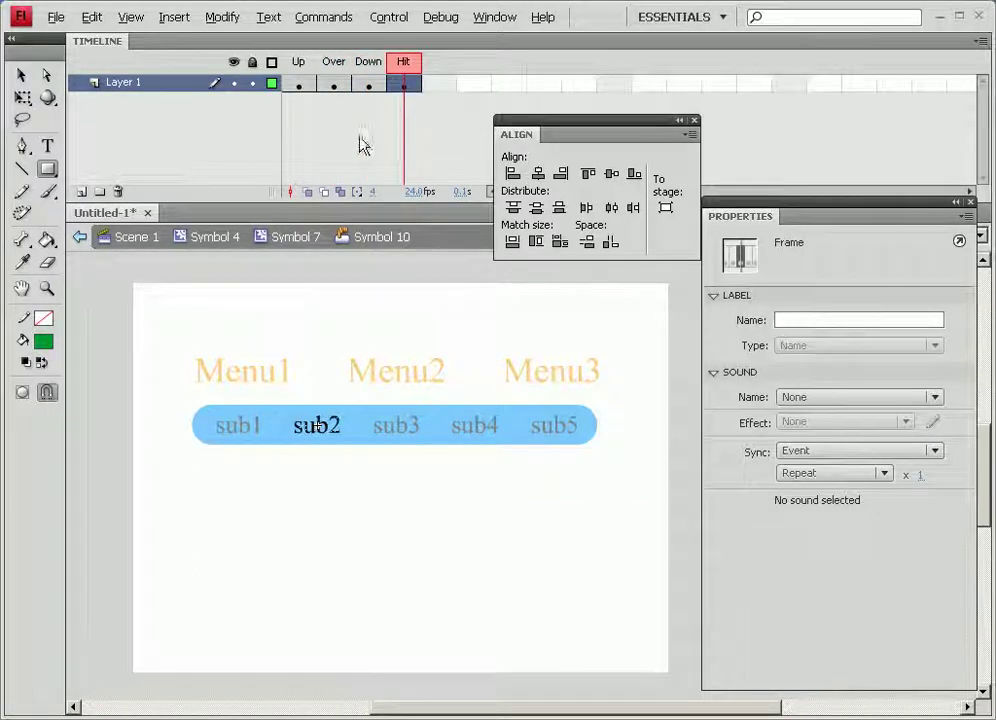
drag(289, 410, 340, 436)
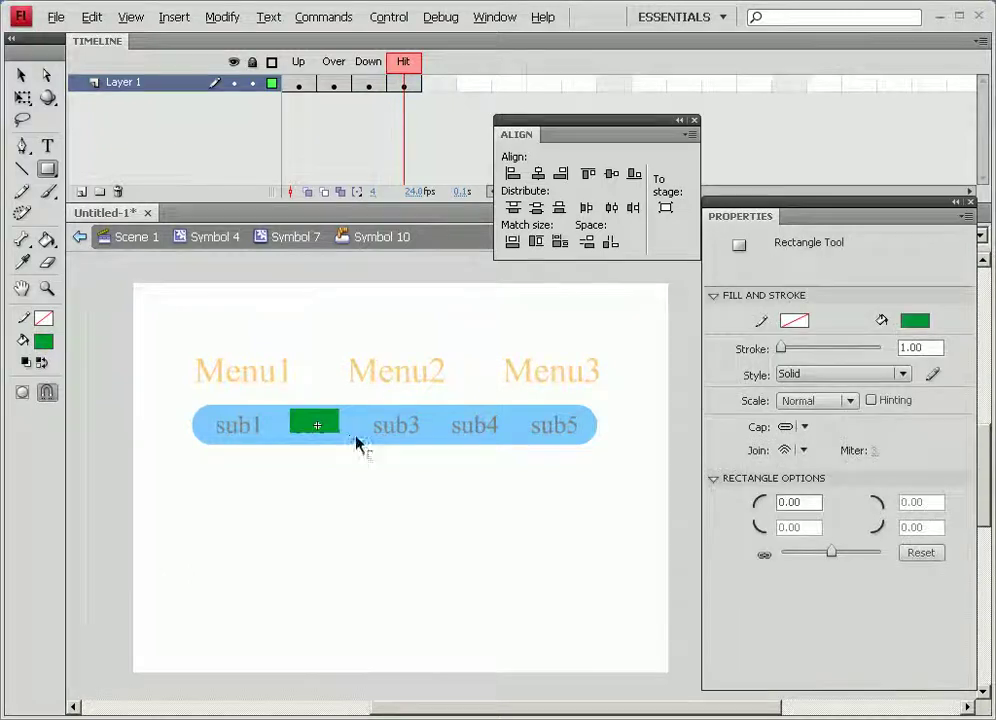
double_click(363, 433)
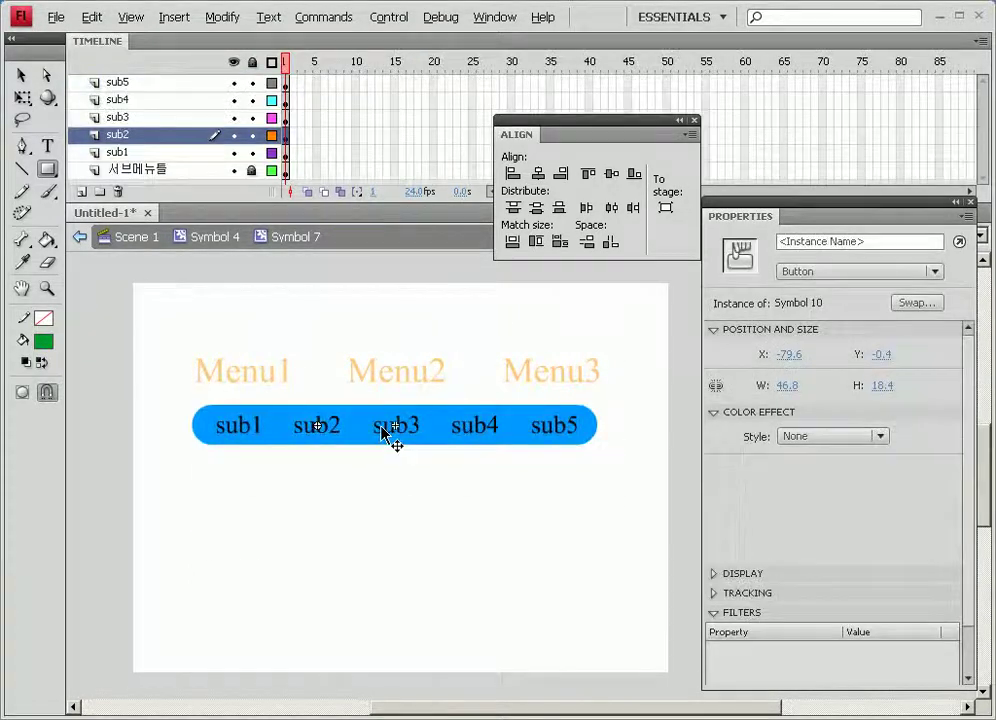
Give the sub3 button keyframes in Over, Down and Hit, and draw a green rectangle over its text in the Hit state
double_click(386, 434)
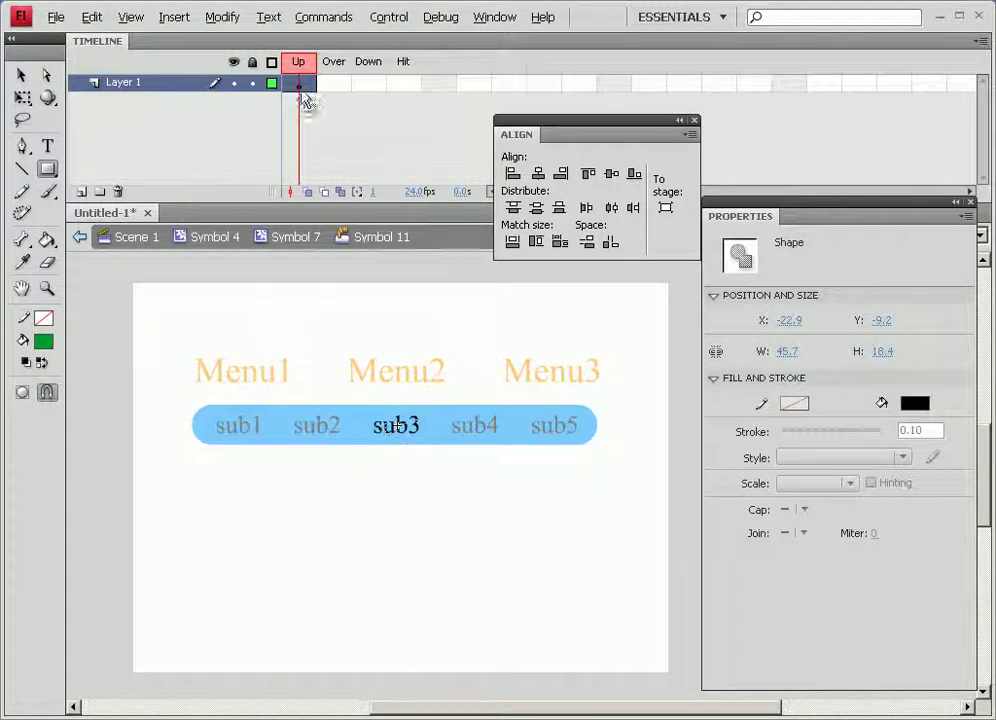
drag(338, 89, 398, 98)
key(F6)
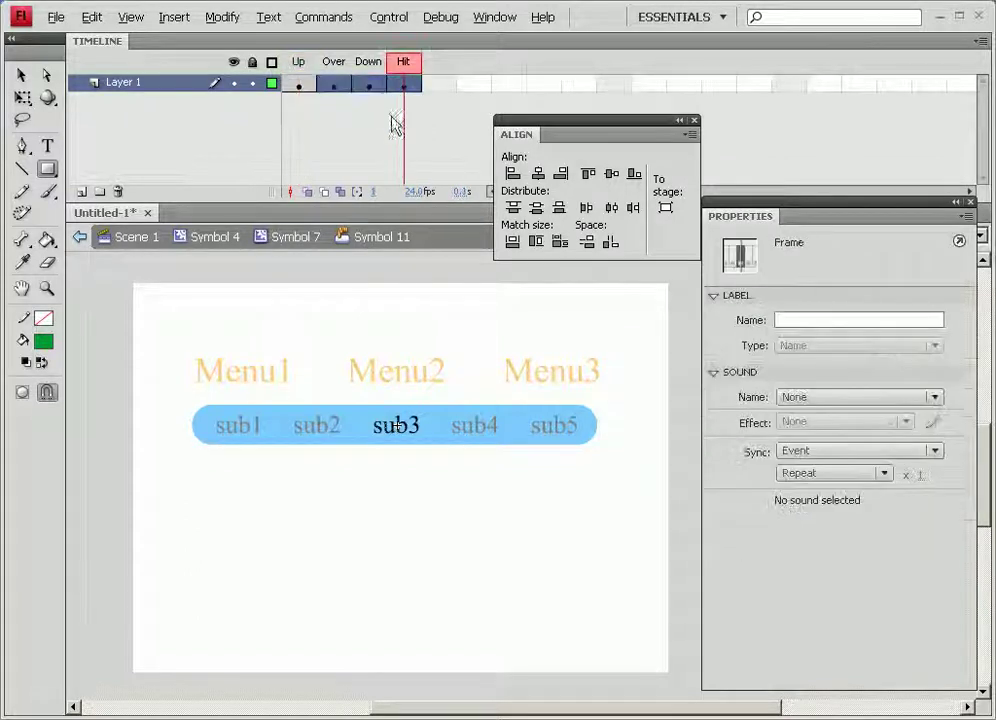
click(404, 85)
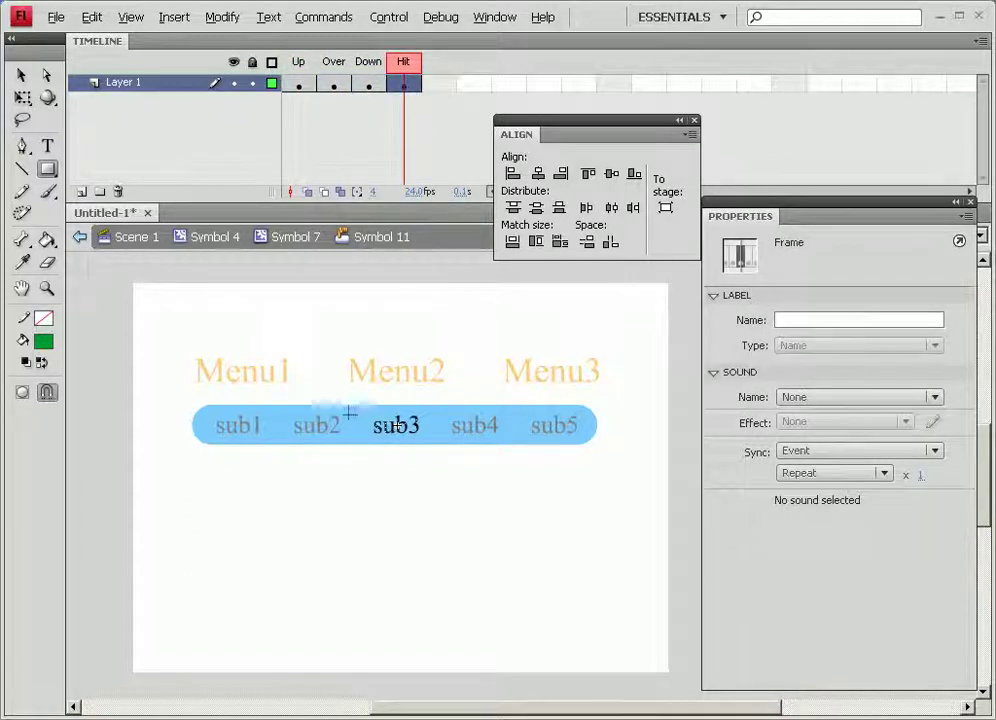
drag(370, 414, 420, 444)
key(v)
double_click(420, 471)
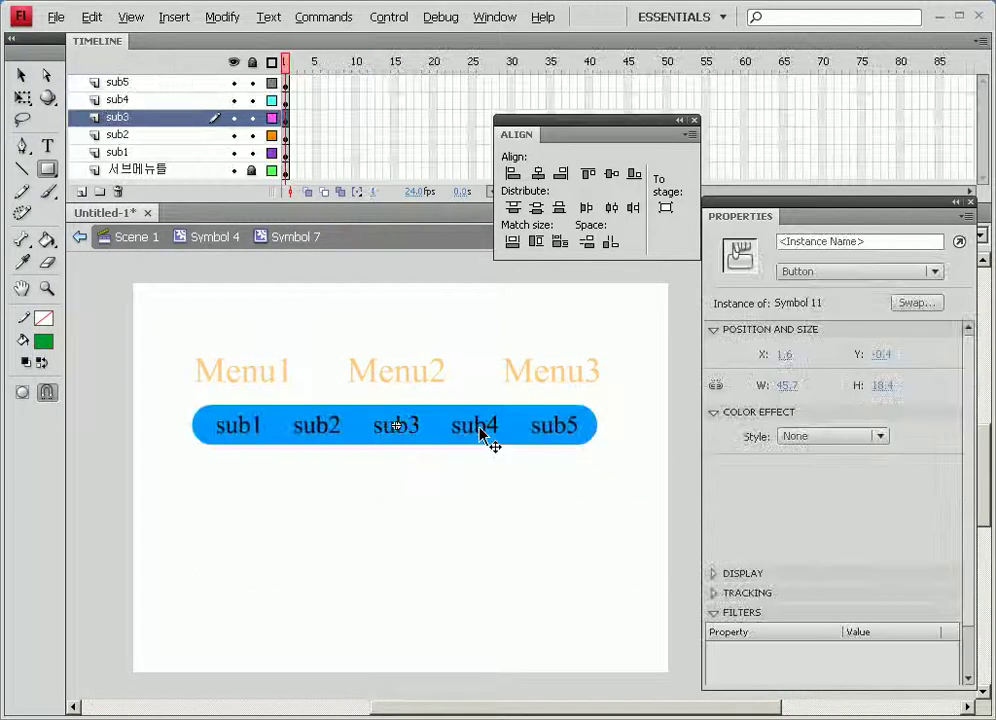
Give the sub4 button keyframes in Over, Down and Hit, and draw a green rectangle over its text in the Hit state
click(482, 431)
double_click(482, 430)
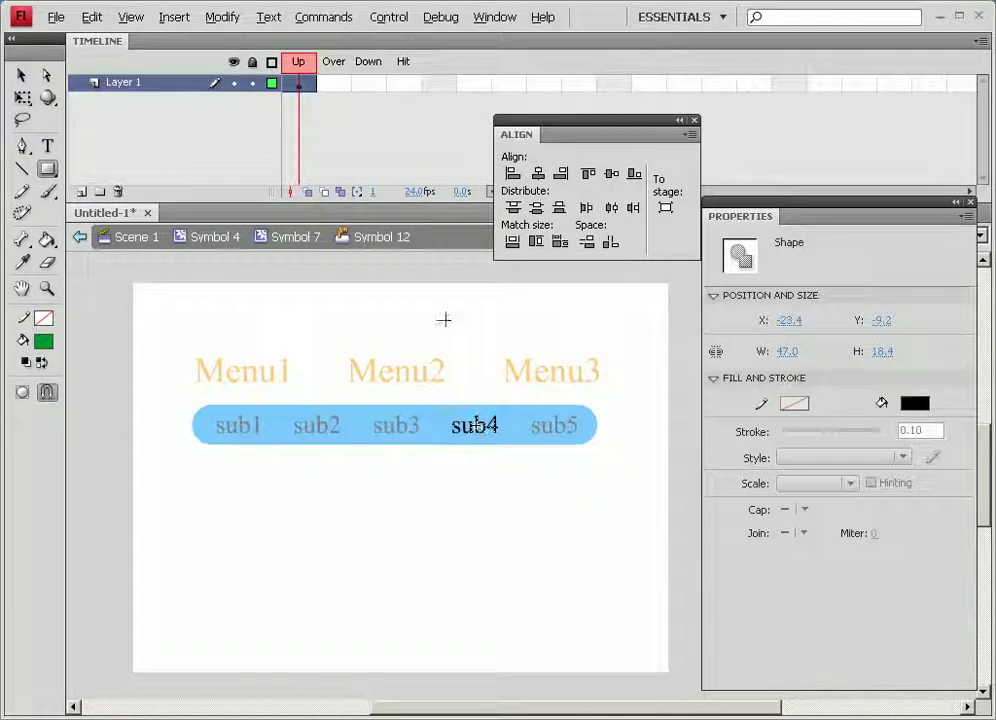
drag(334, 84, 398, 98)
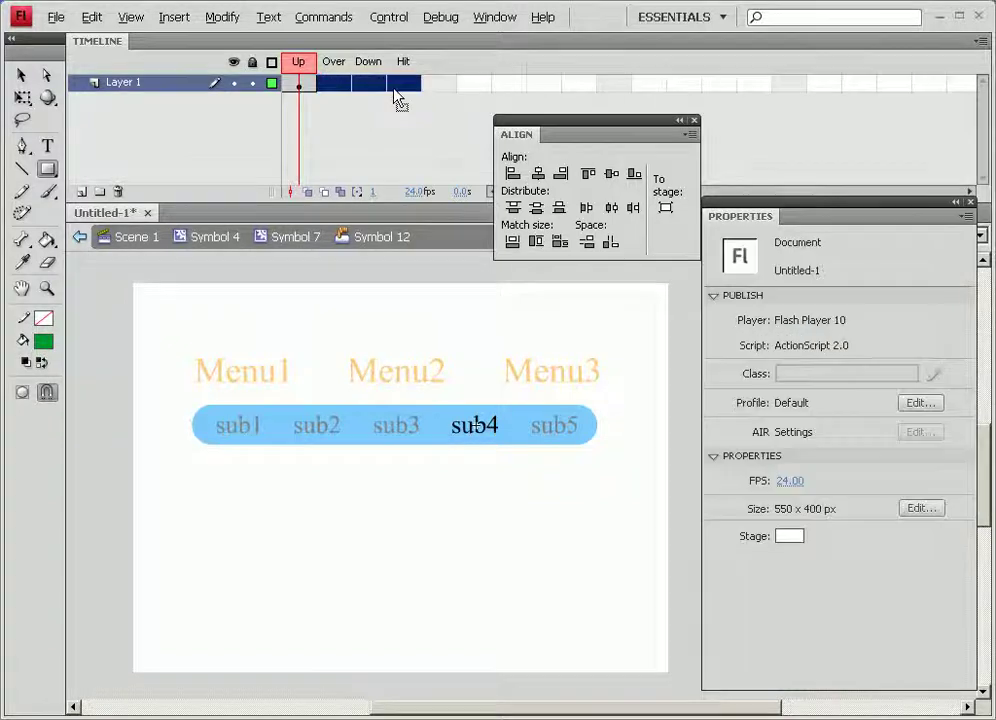
key(F6)
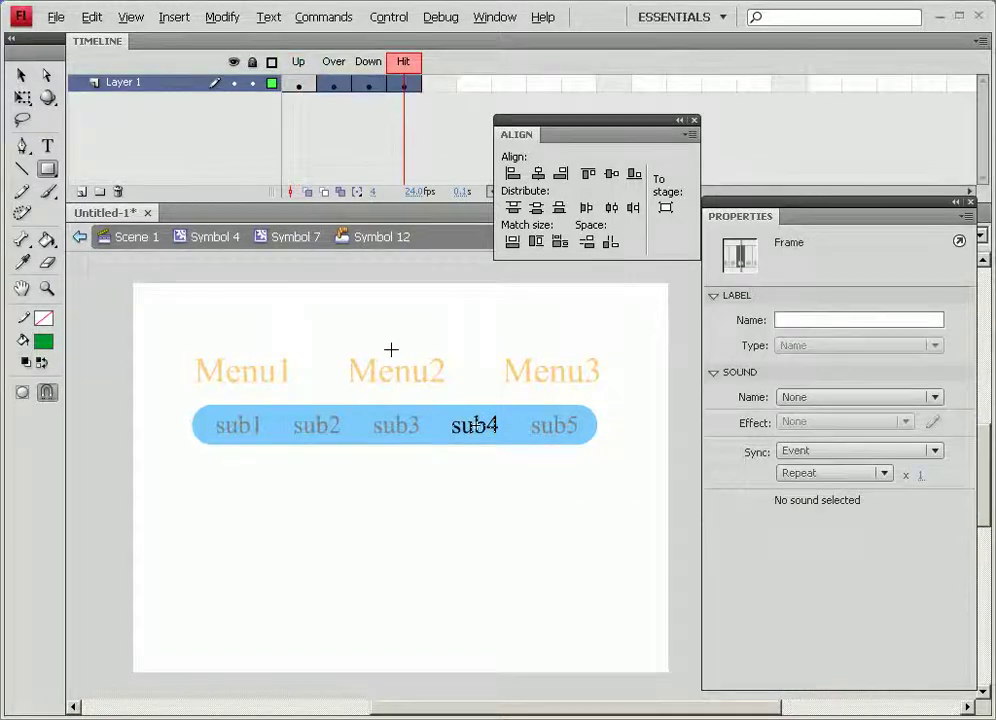
click(405, 85)
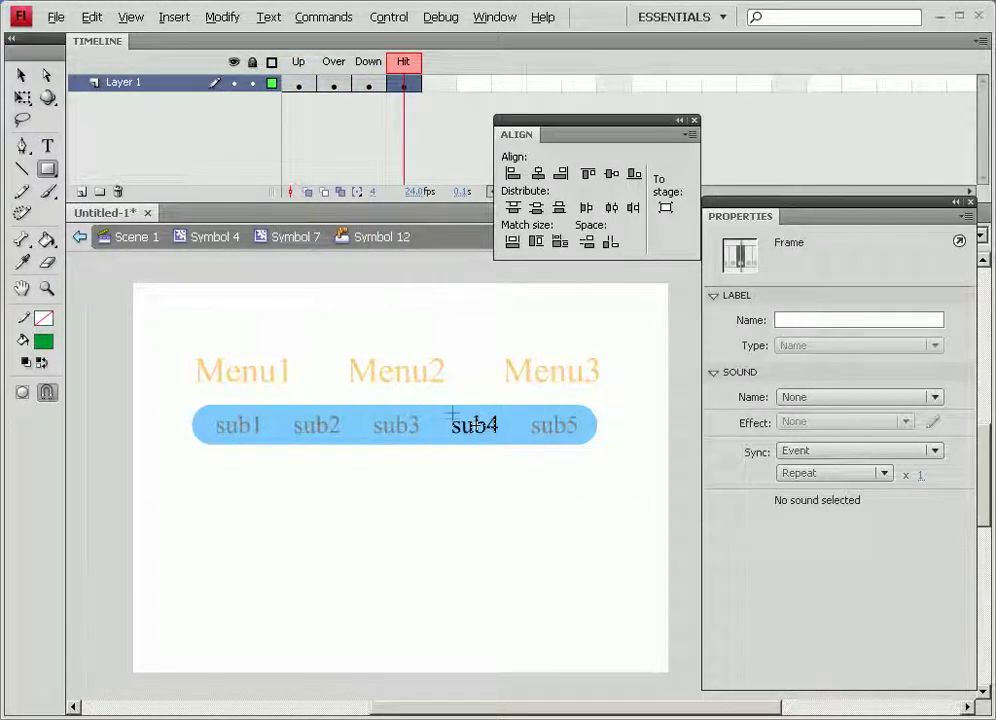
drag(447, 410, 503, 441)
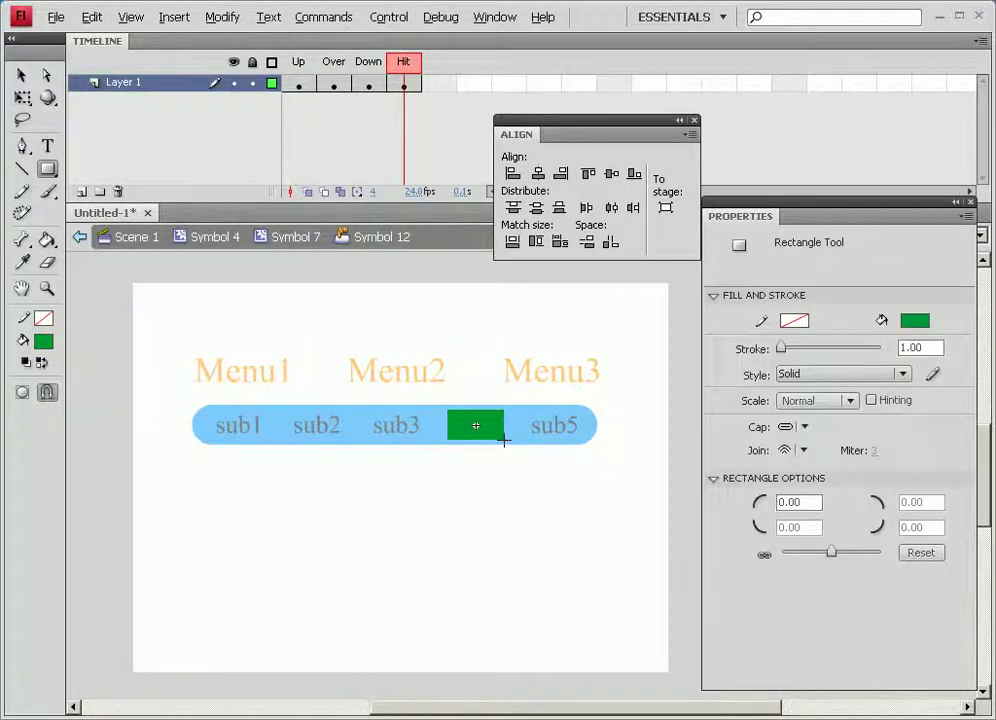
double_click(502, 510)
Give the sub5 button keyframes in Over, Down and Hit, cover its text in Hit with a green rectangle, and return to the submenu clip
double_click(550, 442)
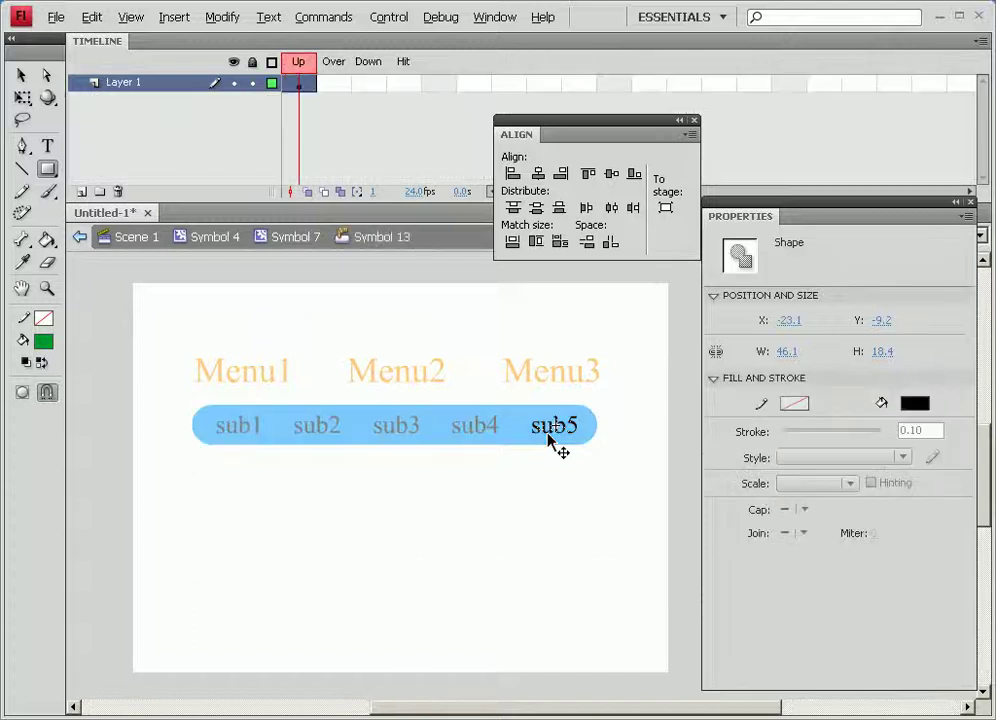
click(345, 84)
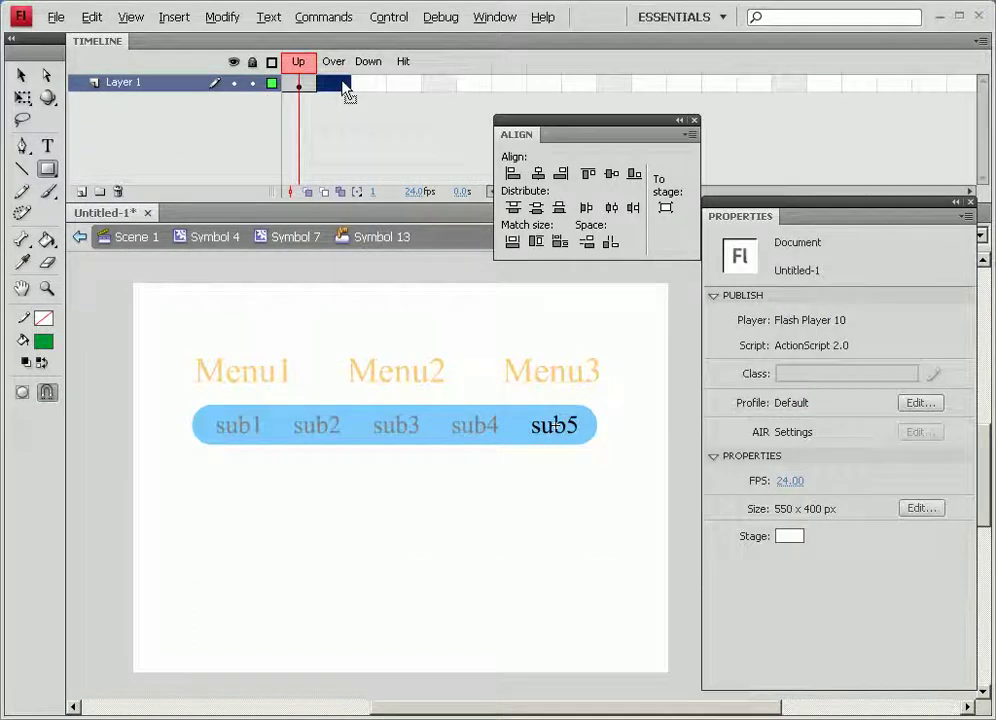
key(F6)
click(368, 84)
key(F6)
click(398, 84)
key(F6)
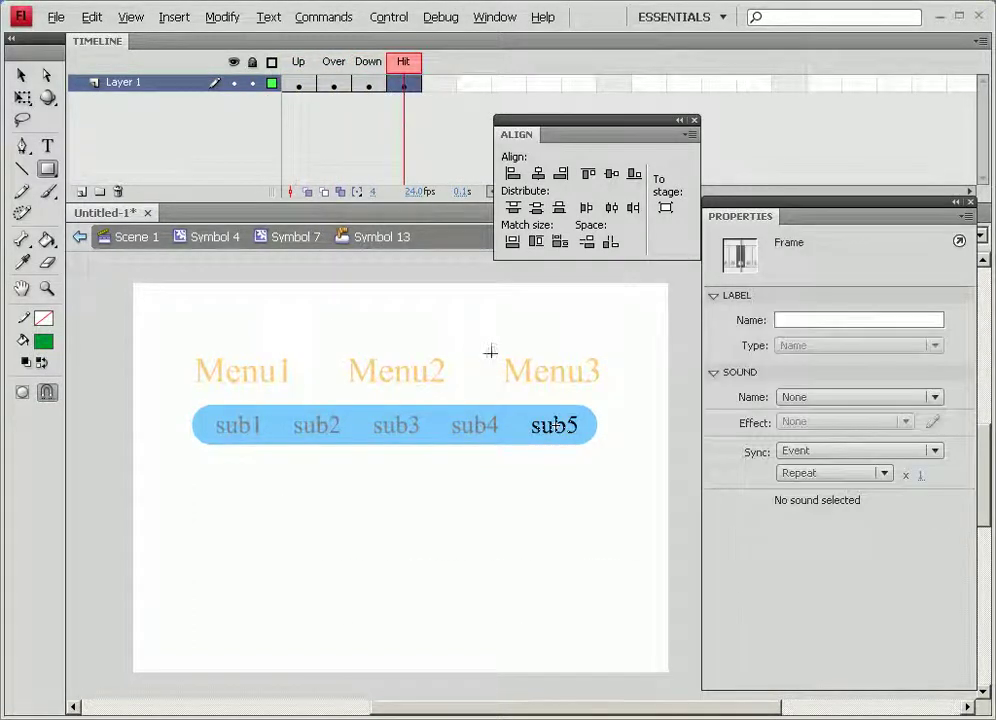
drag(530, 414, 575, 431)
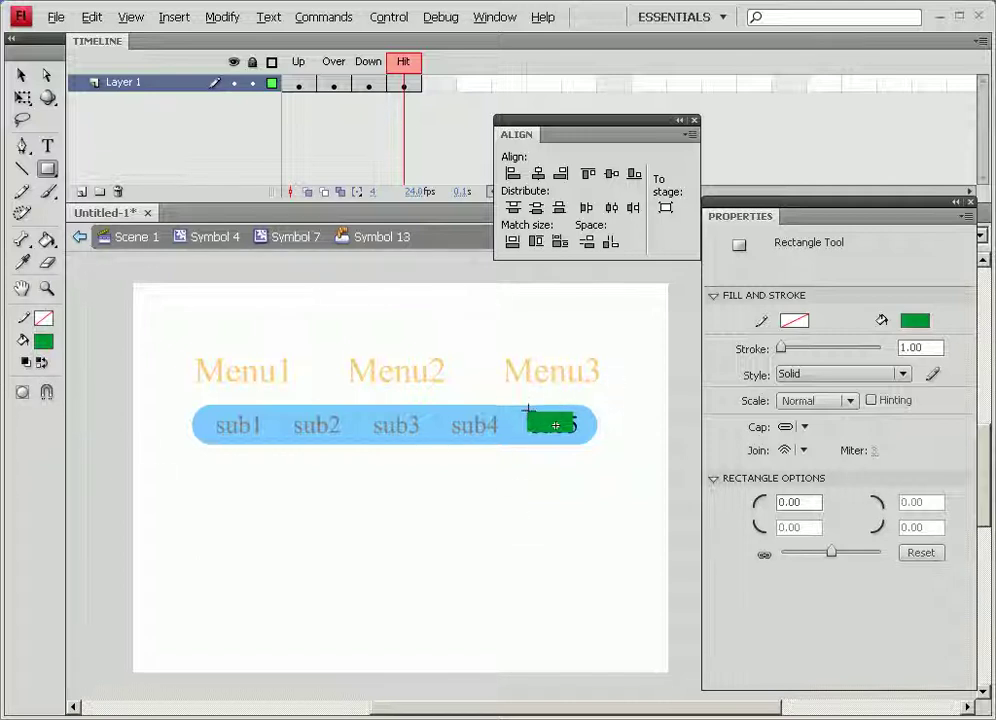
mouse_move(529, 413)
mouse_down()
mouse_move(589, 429)
mouse_move(582, 422)
mouse_move(581, 437)
mouse_up()
double_click(558, 516)
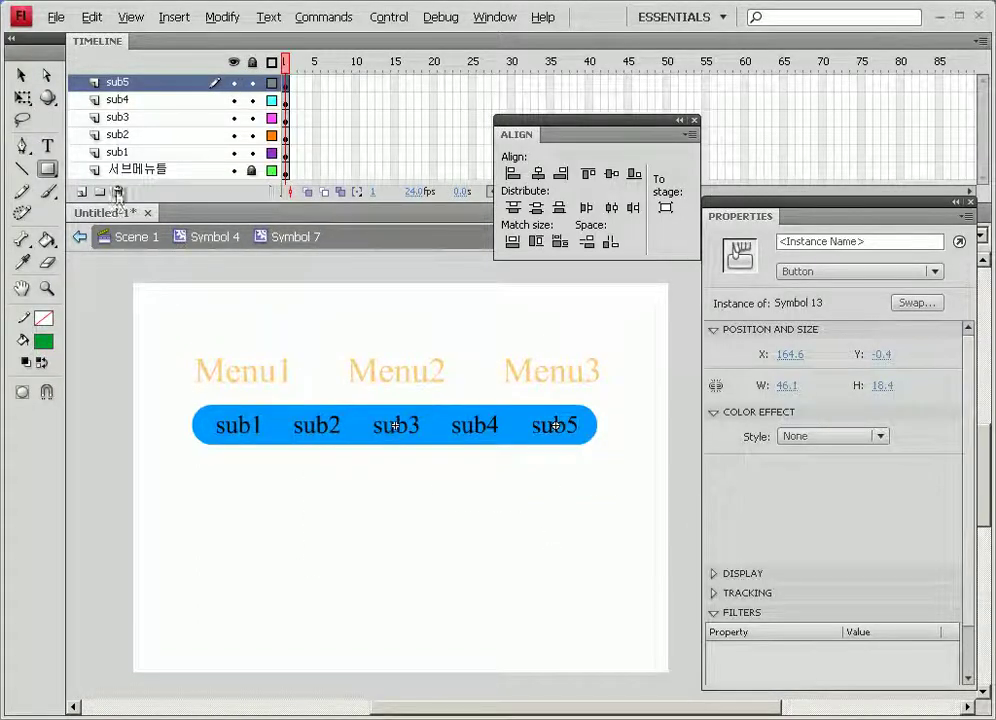
Unlock the 서브메뉴틀 layer and insert keyframes at frame 10 on it and on layers sub1 to sub5
click(21, 76)
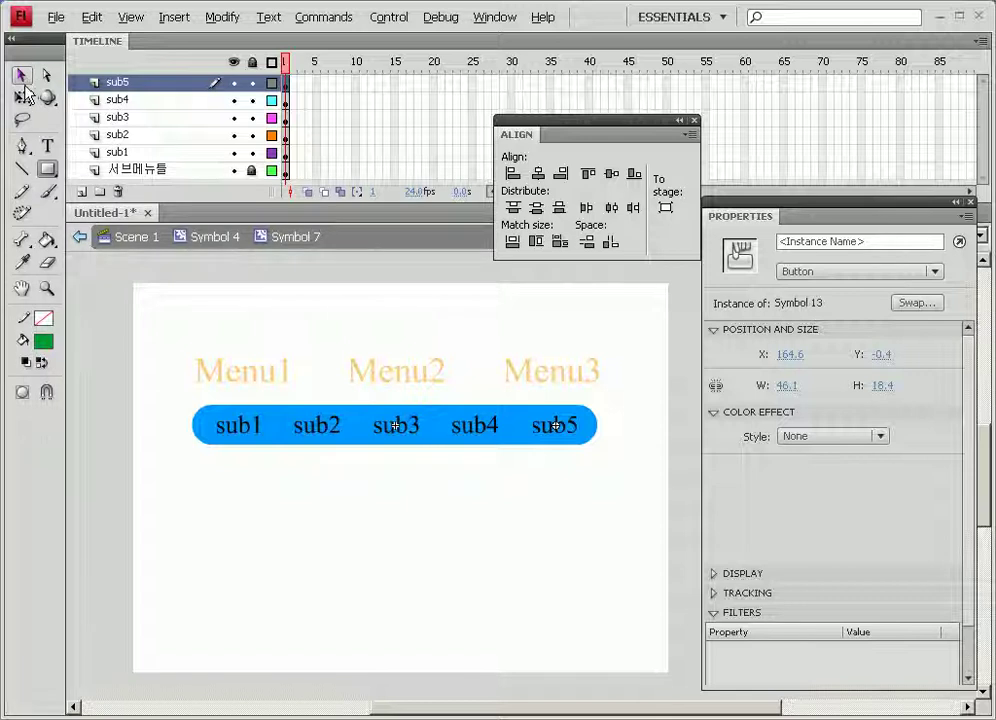
click(21, 76)
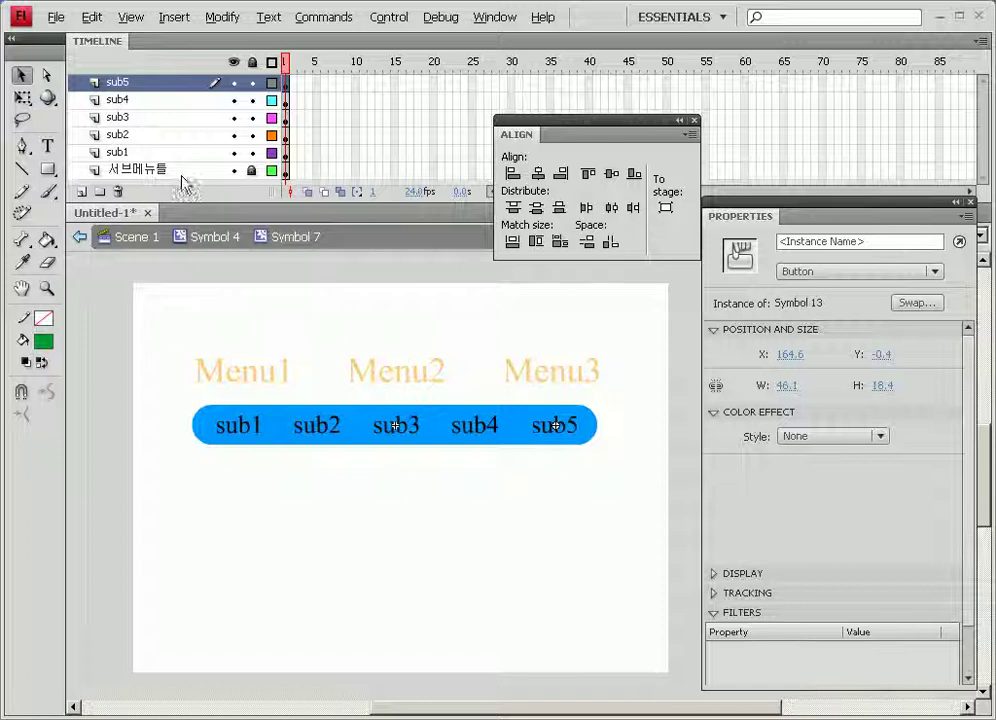
click(251, 171)
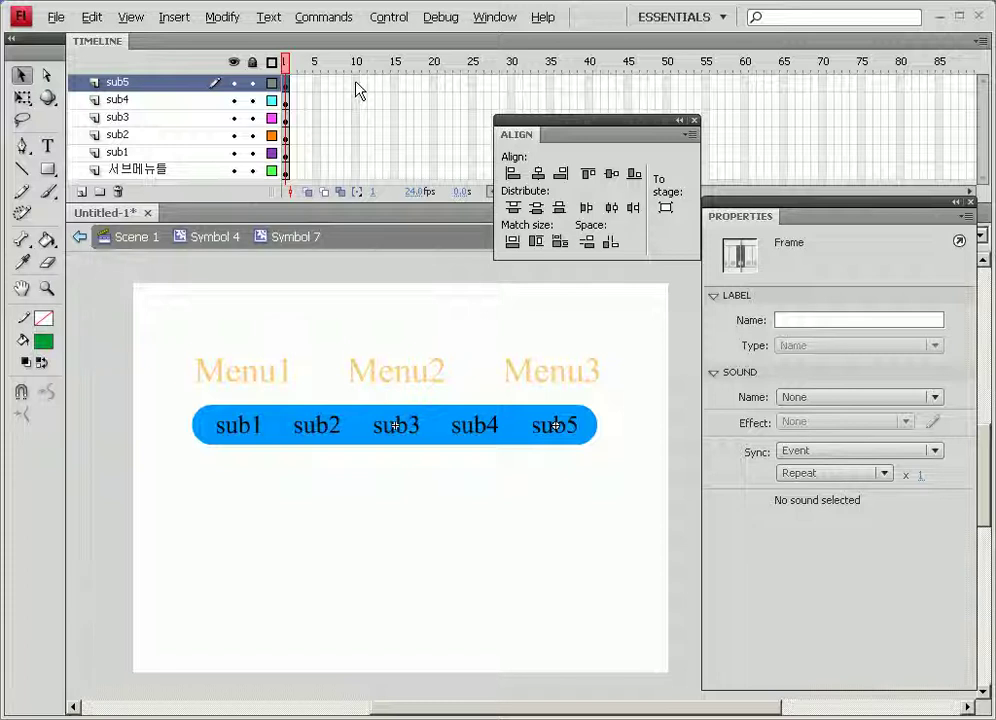
drag(356, 83, 356, 170)
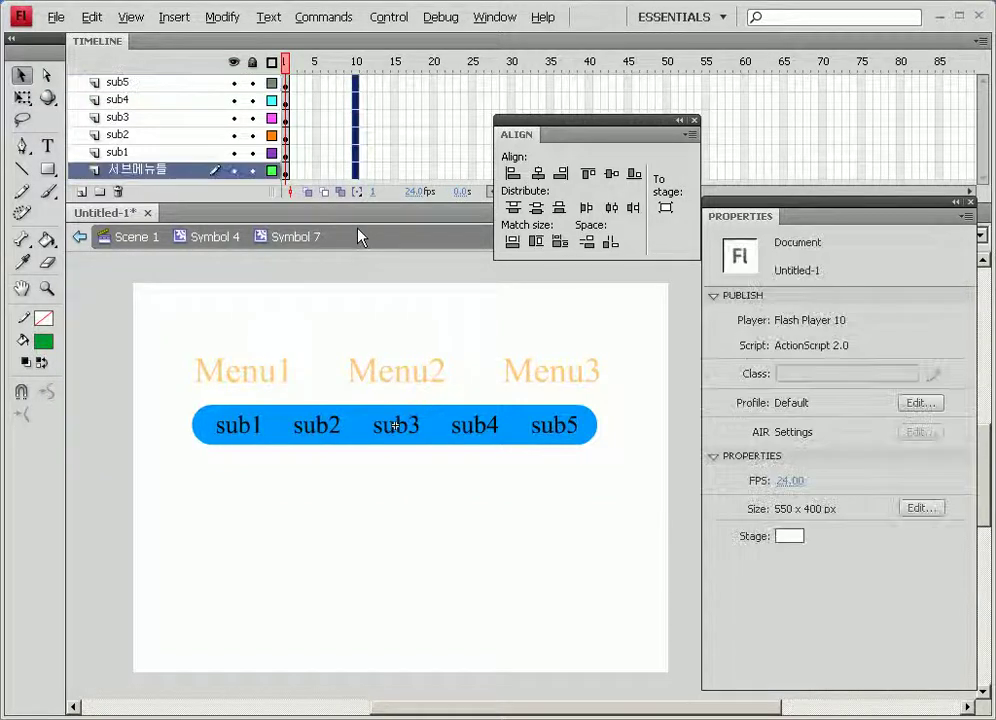
click(378, 100)
click(356, 83)
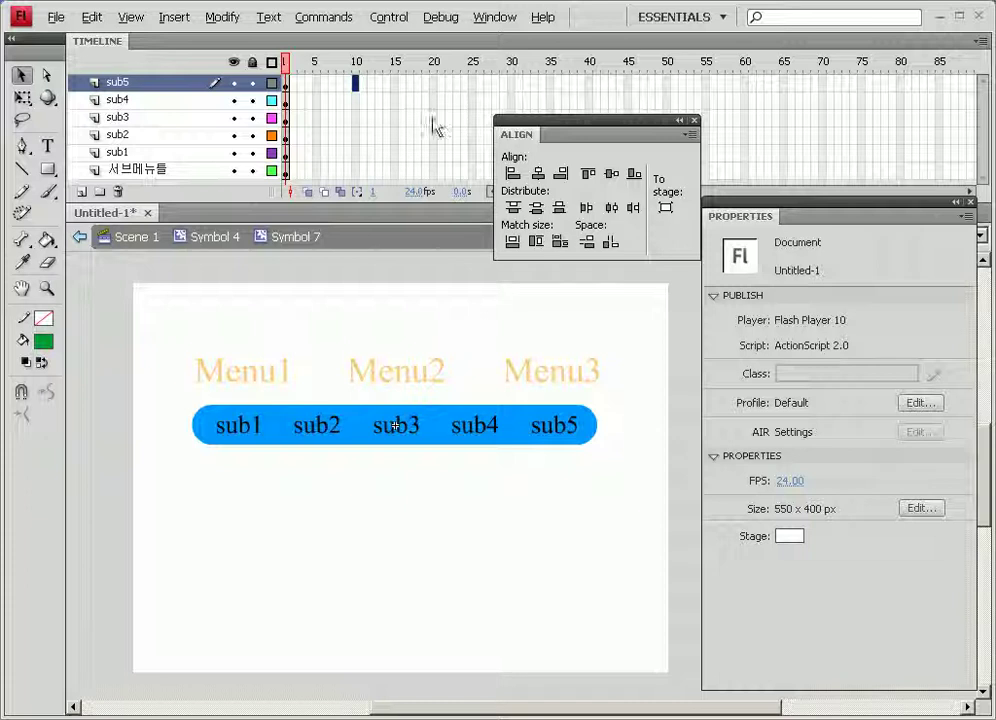
click(431, 84)
drag(358, 84, 360, 203)
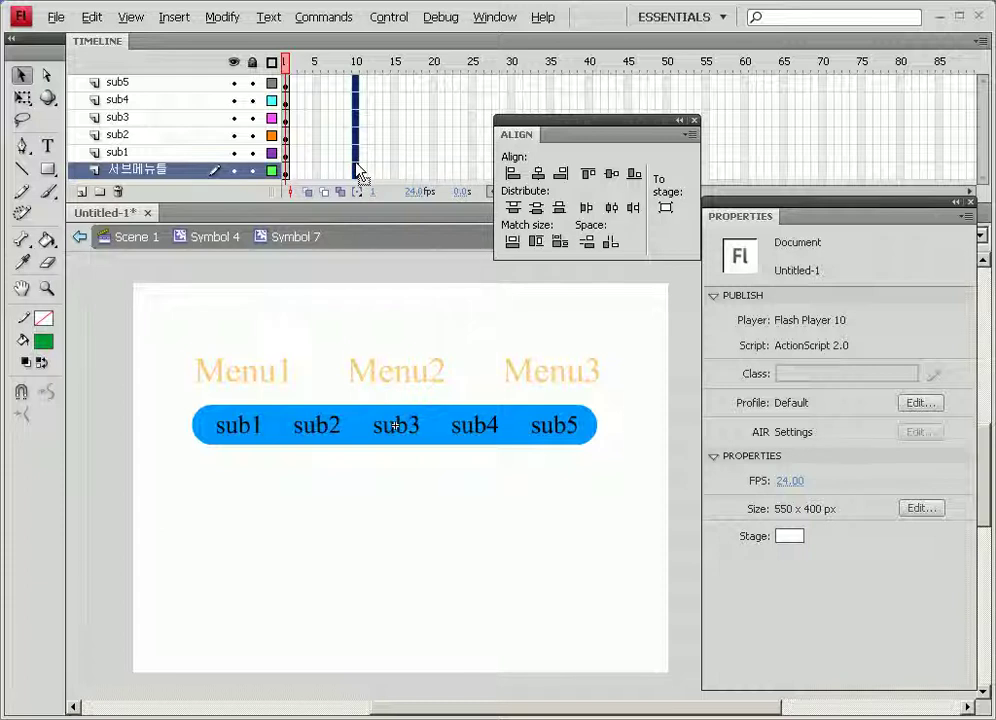
key(F5)
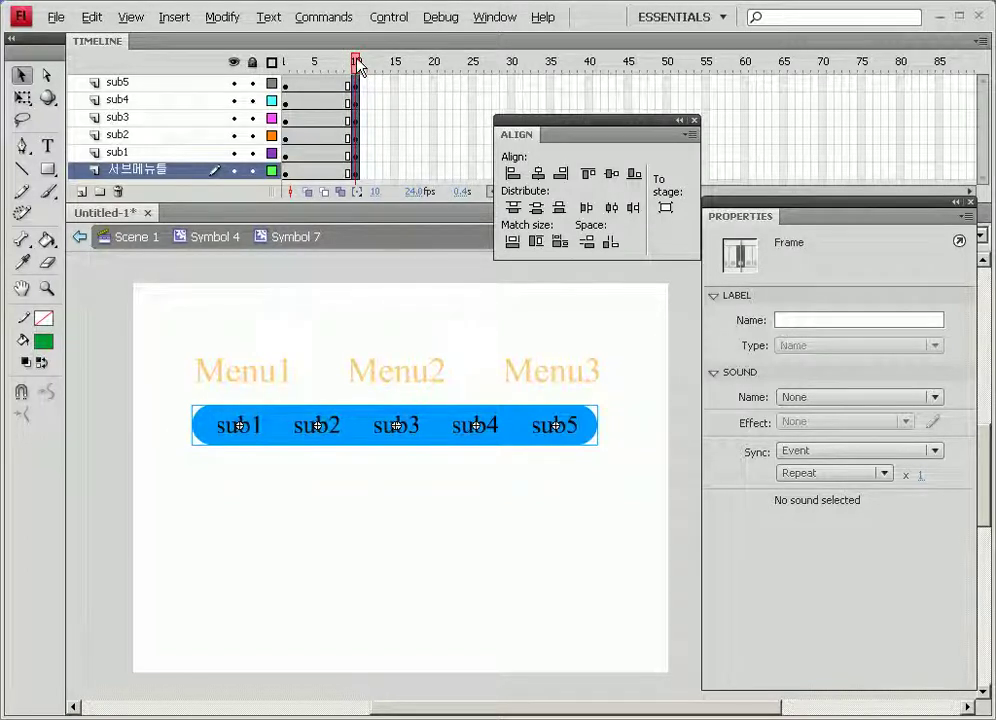
In frame 1, move the submenu bar and all five sub buttons up 10 px to Y -30.4
click(285, 63)
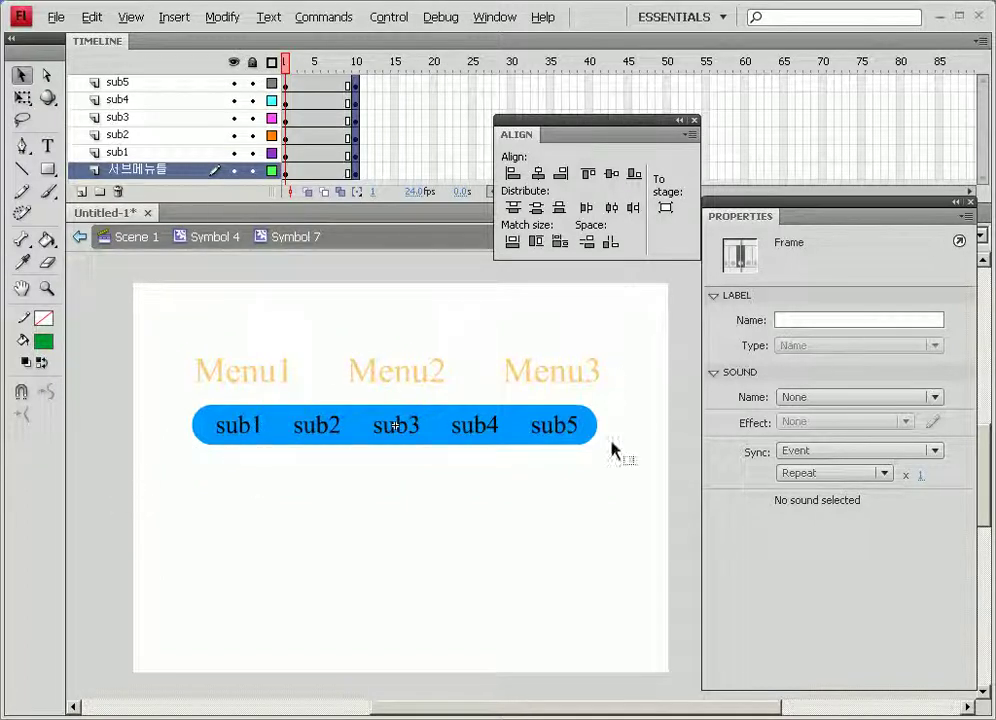
drag(188, 504, 600, 386)
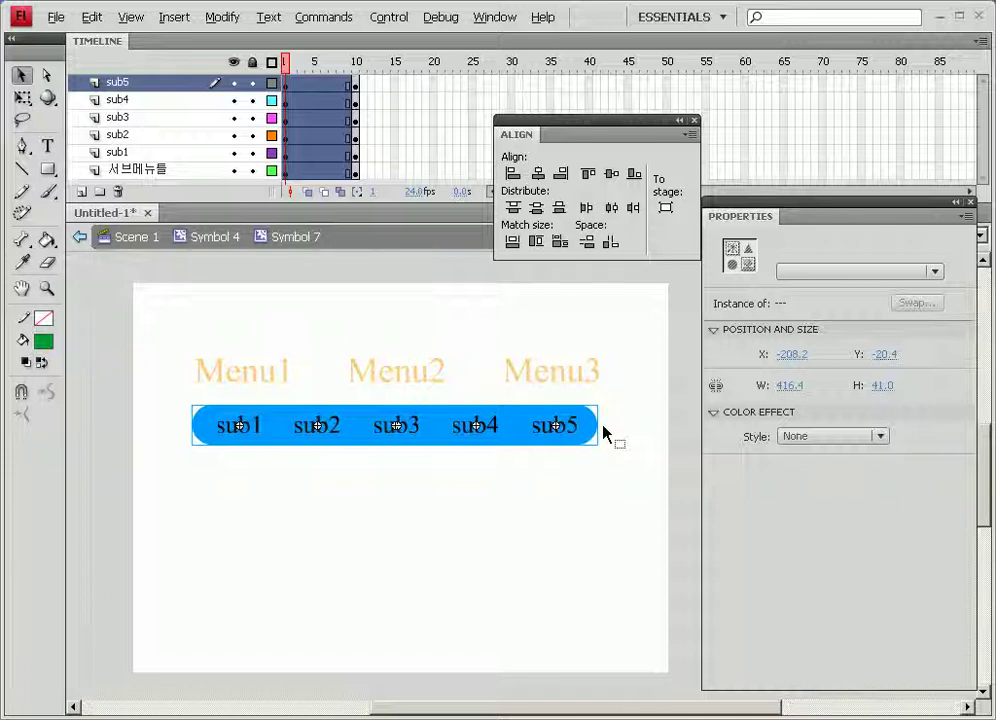
key(Up)
key(Up)
key(Up)
key(Up)
key(Up)
key(Up)
key(Up)
key(Up)
key(Up)
key(Up)
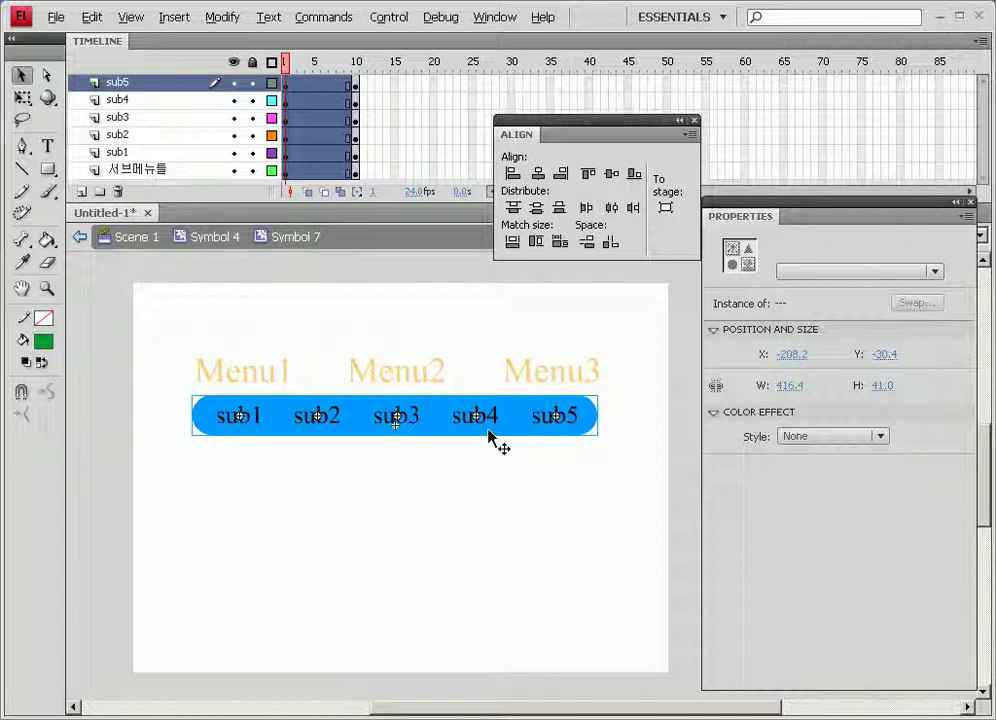
Set the color effect of the bar and all five sub buttons in frame 1 to Alpha 0%
drag(622, 461, 176, 398)
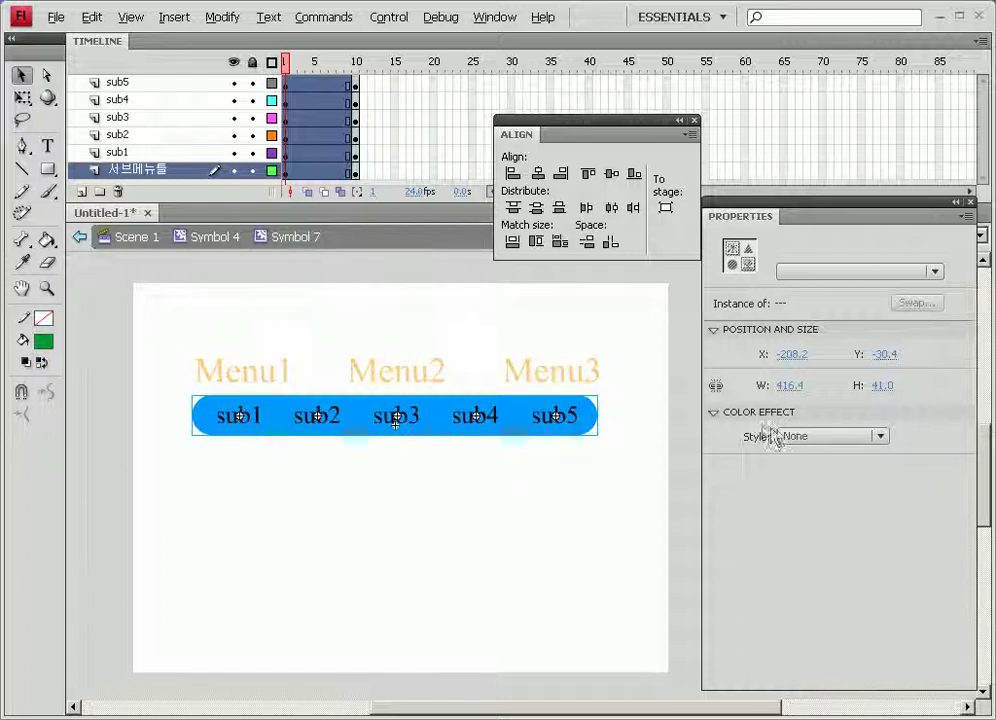
click(816, 436)
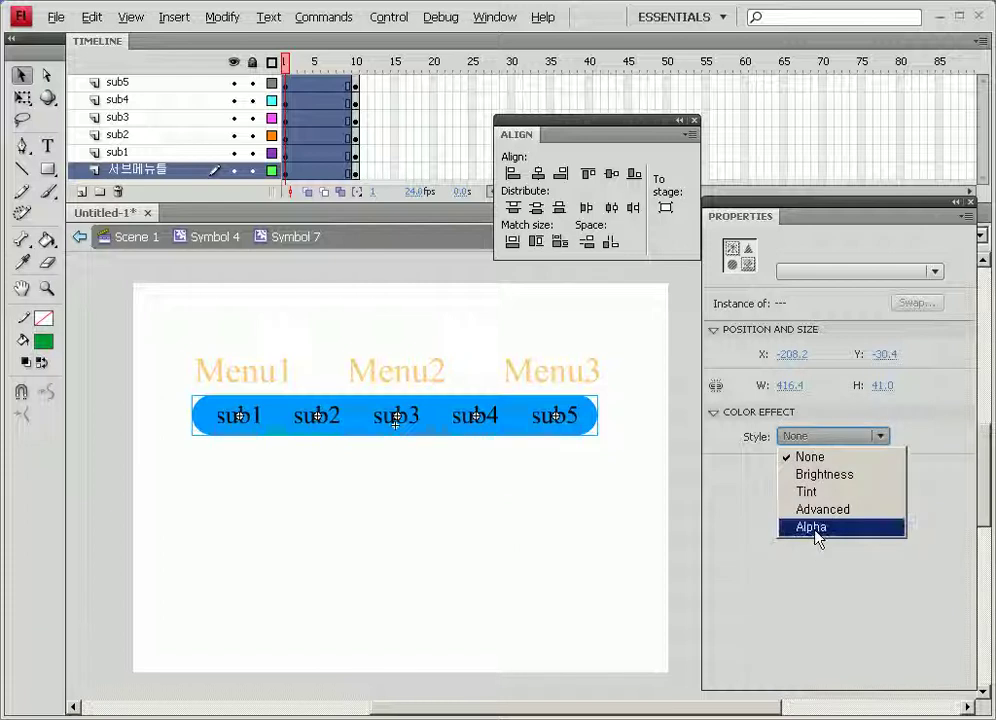
click(816, 527)
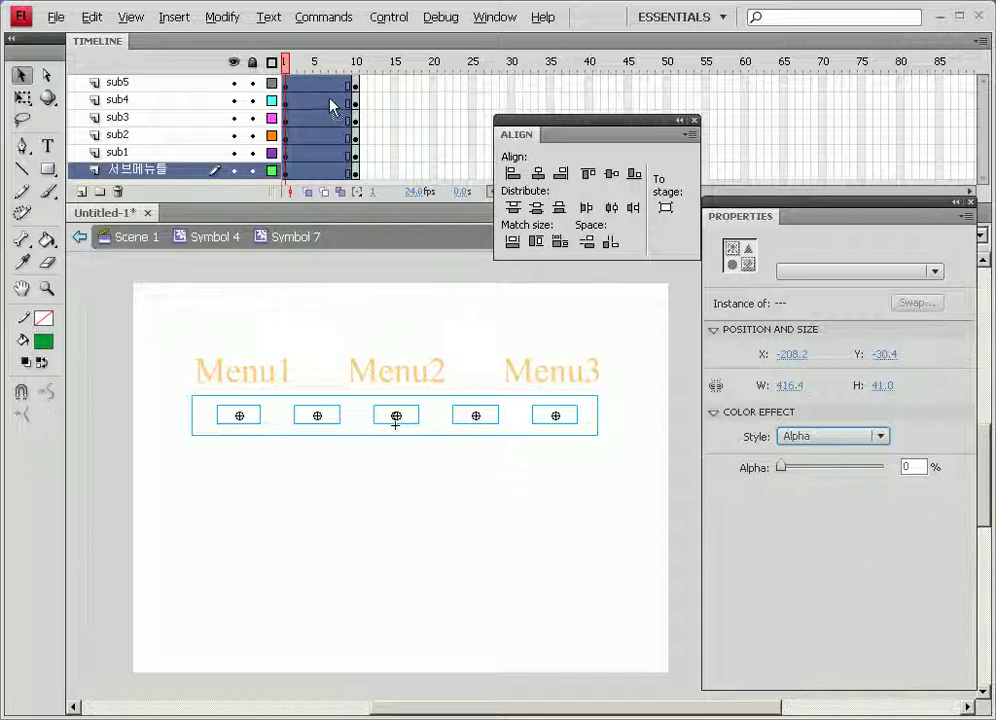
Create classic tweens between frames 1 and 10 on all six submenu layers and play the animation
click(434, 100)
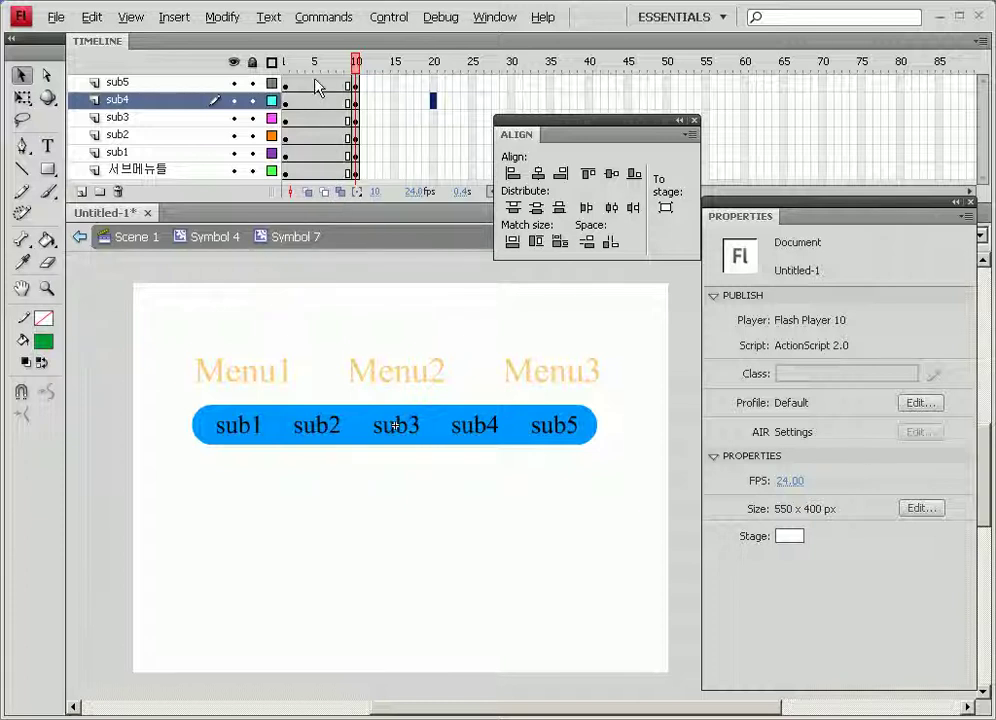
drag(317, 88, 317, 213)
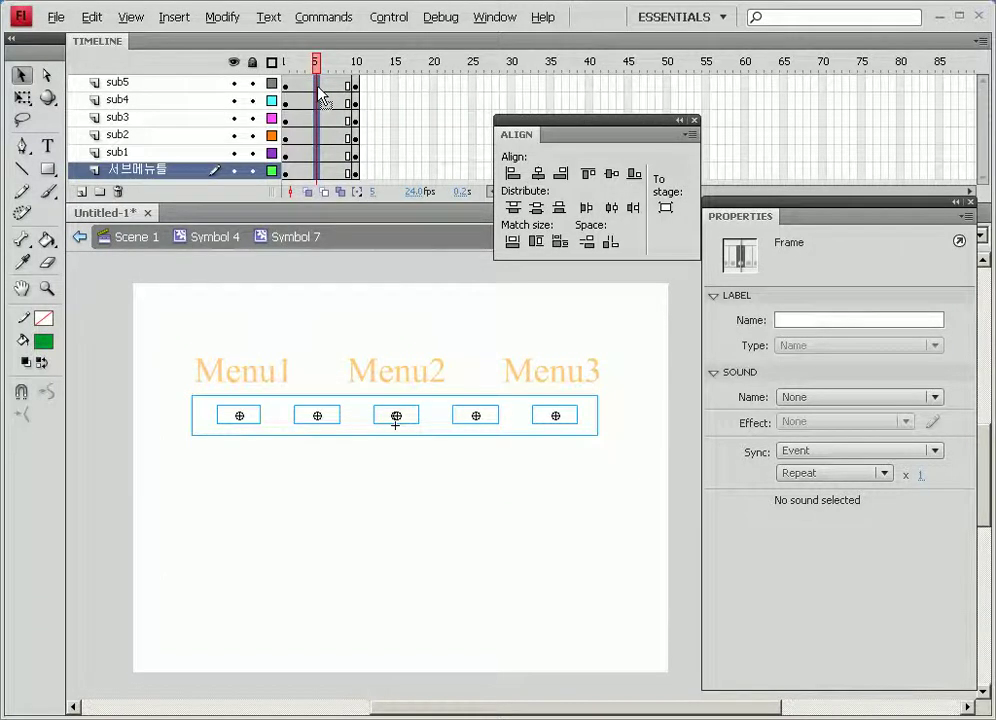
right_click(320, 88)
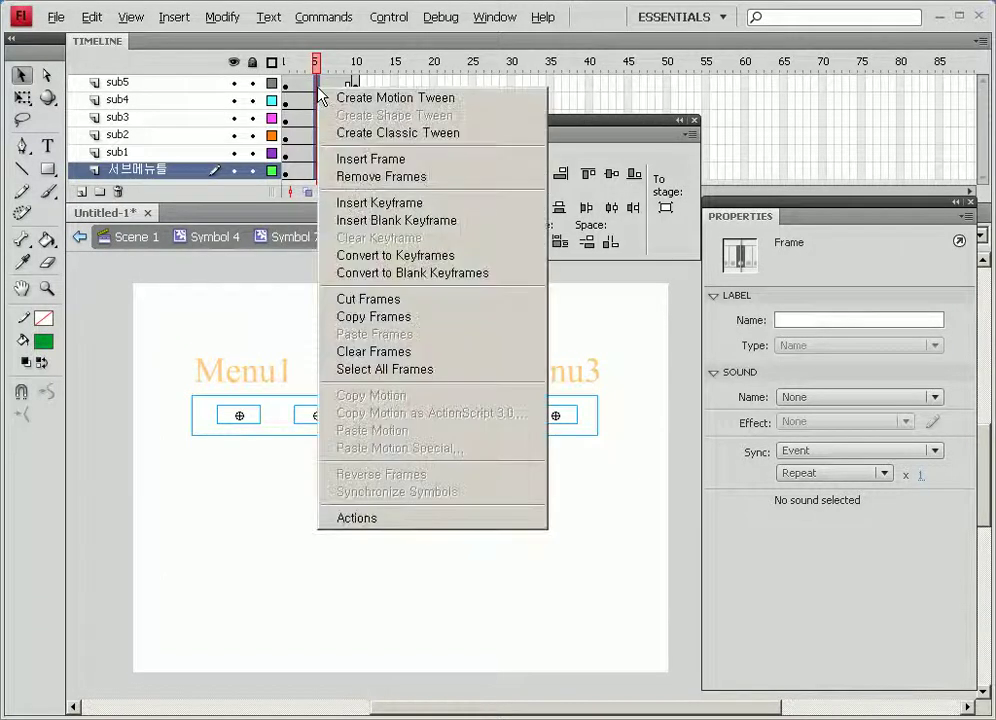
click(366, 137)
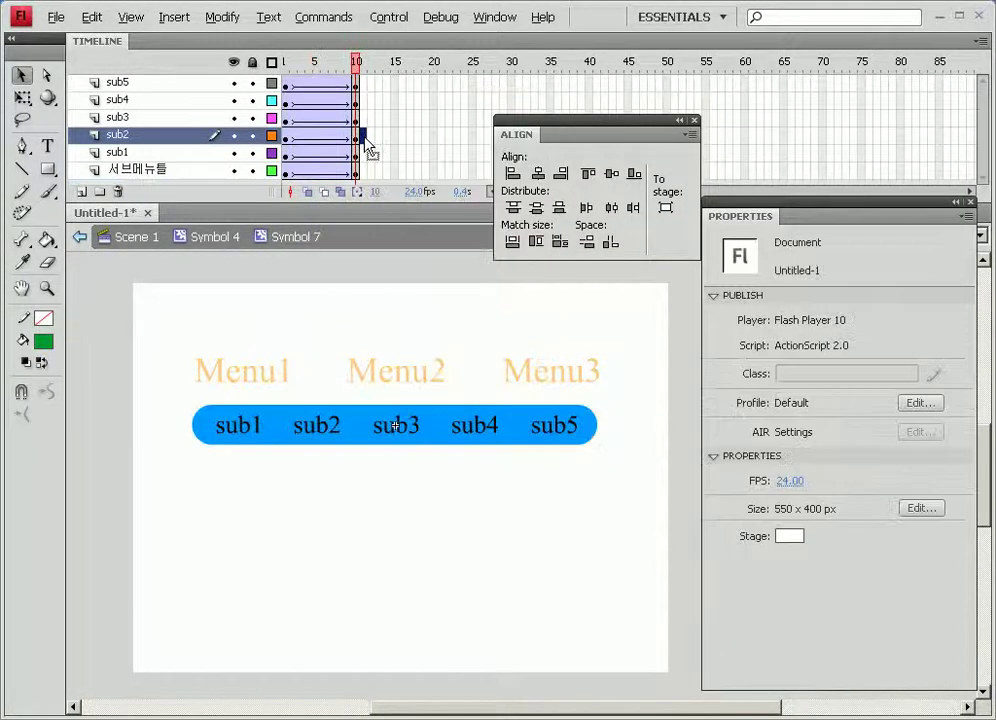
mouse_move(366, 67)
mouse_down()
mouse_move(290, 65)
mouse_move(320, 83)
mouse_move(373, 87)
mouse_up()
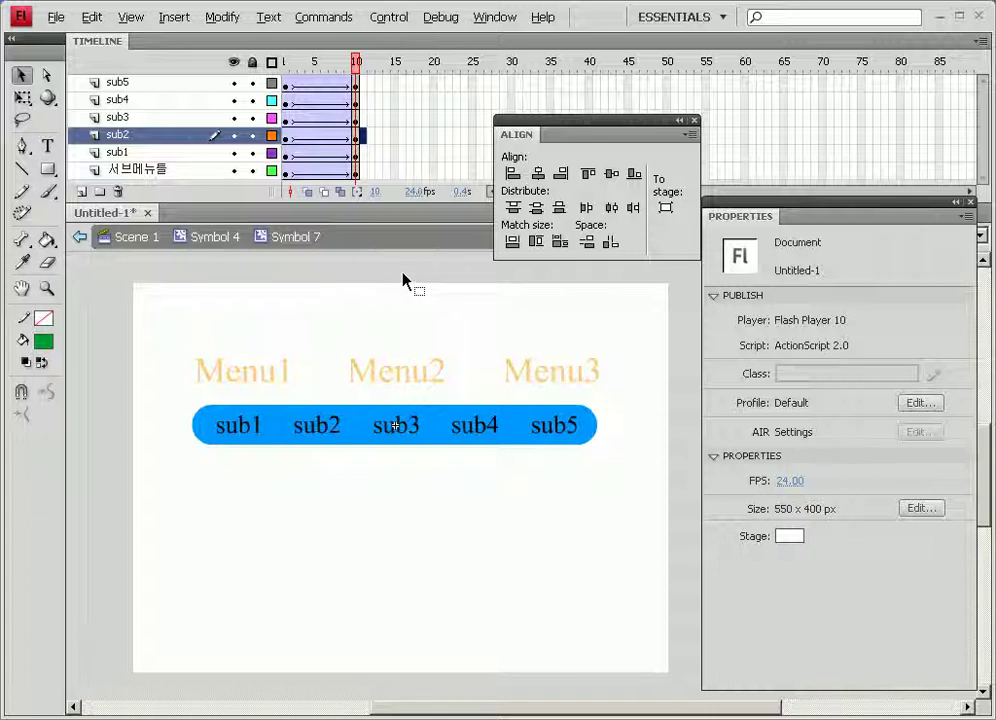
key(Return)
Shift the whole sub1 tween along the timeline so that it starts at frame 5
click(124, 156)
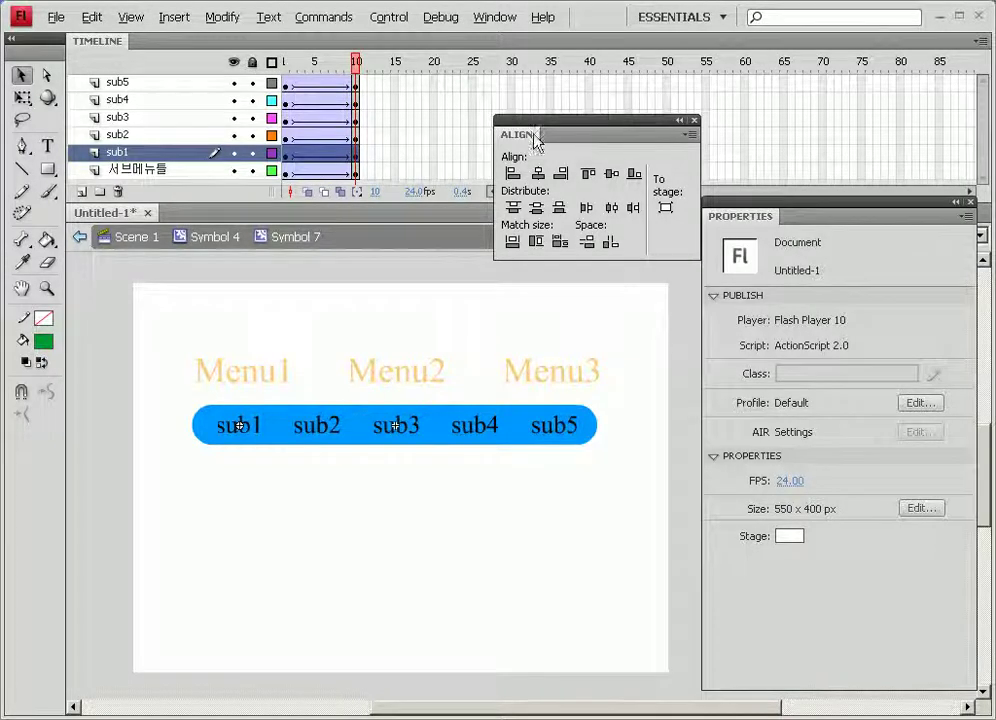
key(ctrl+k)
key(ctrl+k)
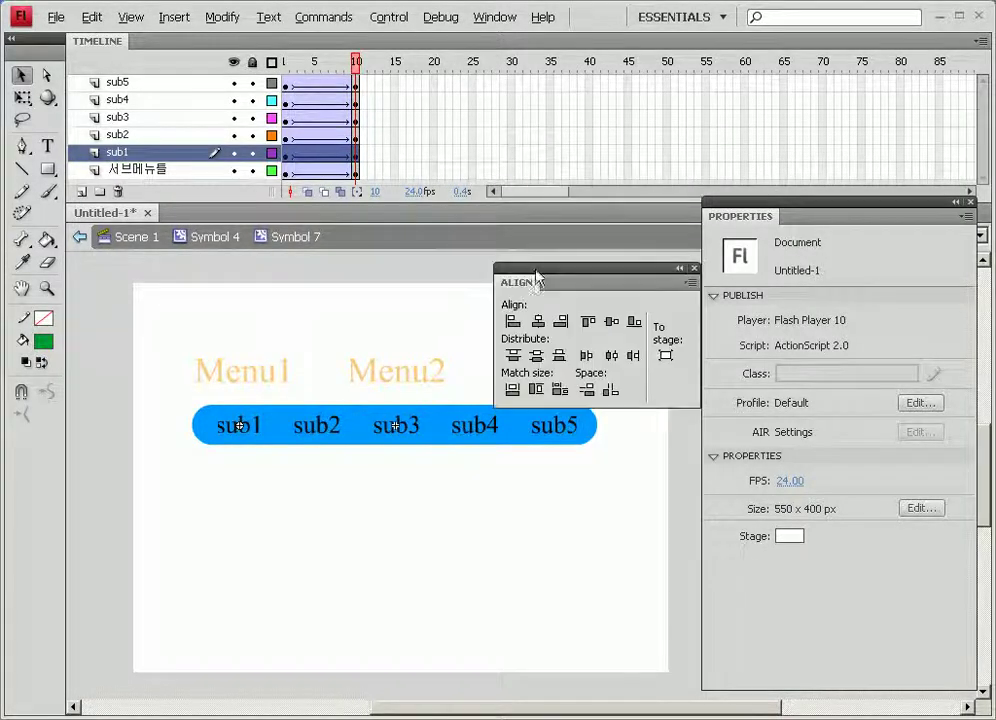
drag(285, 160, 324, 166)
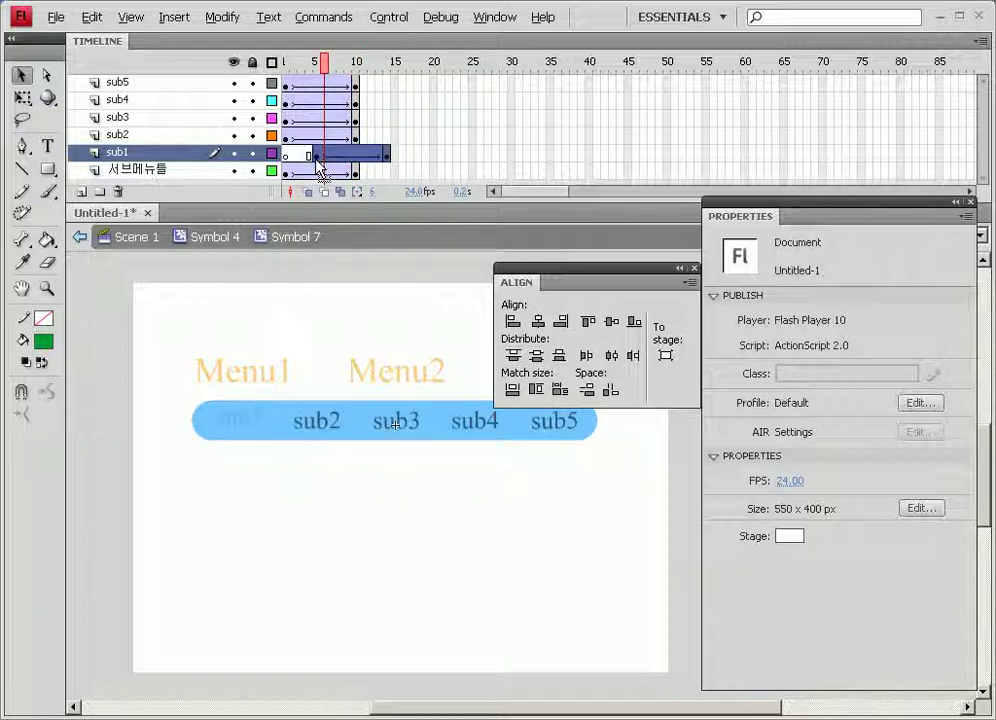
Shift the whole sub2 tween along the timeline so that it starts at frame 10
double_click(119, 135)
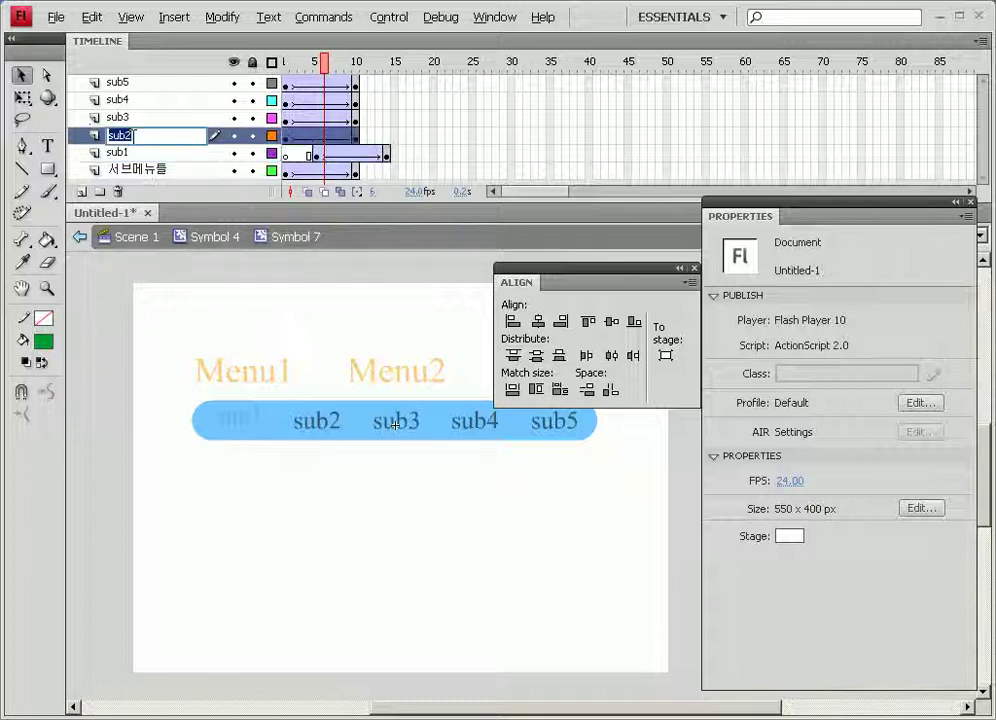
click(291, 138)
click(297, 147)
click(290, 155)
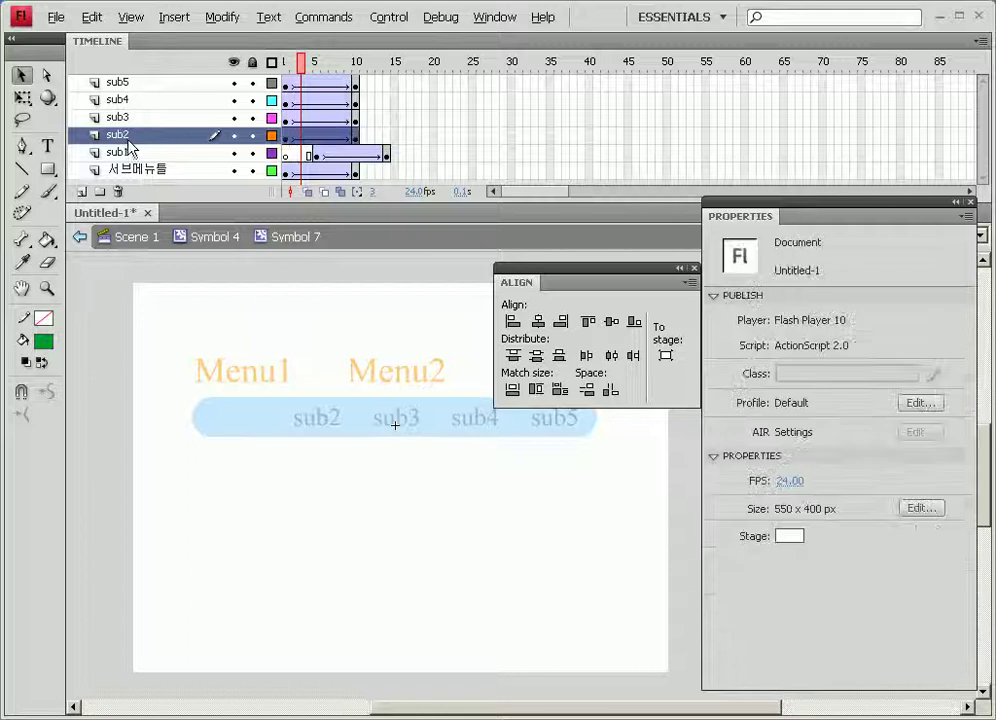
drag(290, 155, 315, 160)
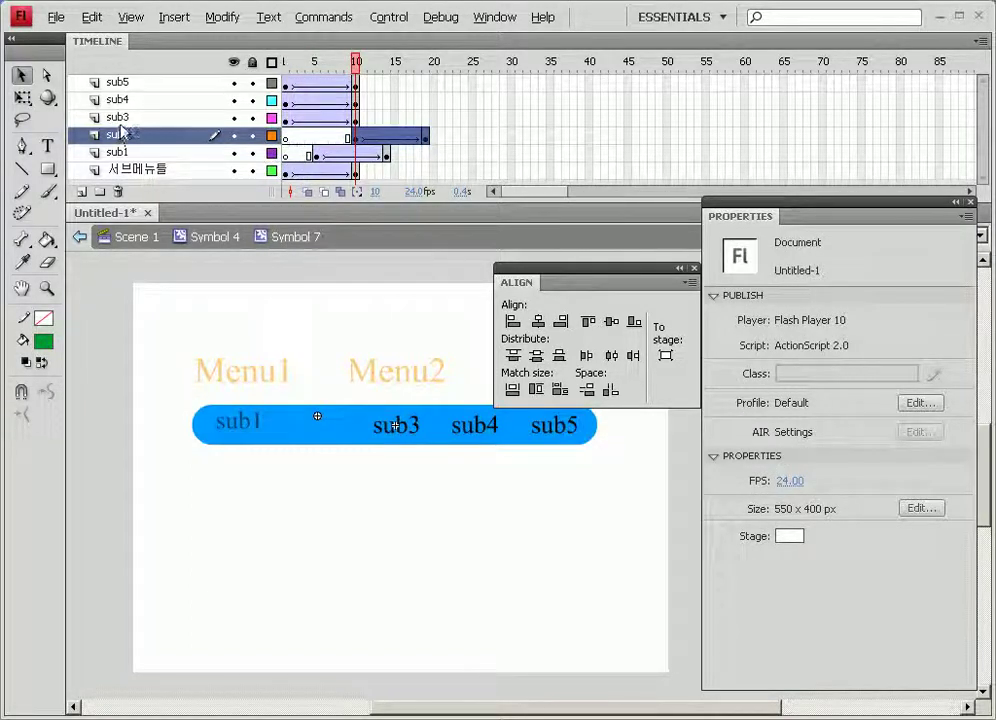
Shift the whole sub3 tween along the timeline so that it starts at frame 15
click(119, 121)
drag(303, 120, 418, 127)
click(414, 121)
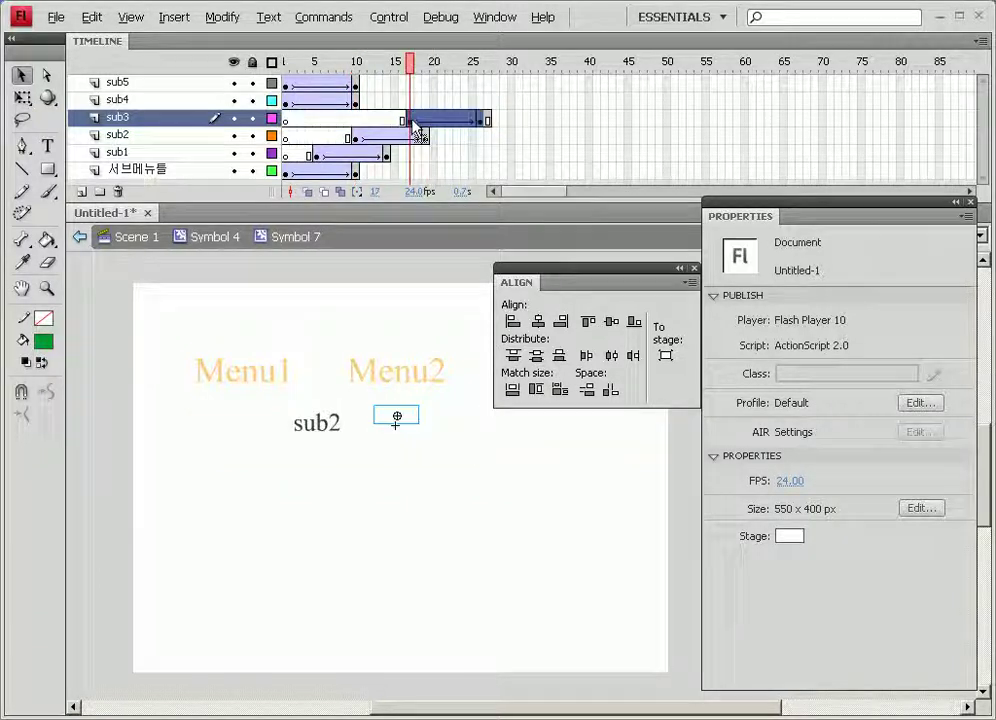
click(480, 123)
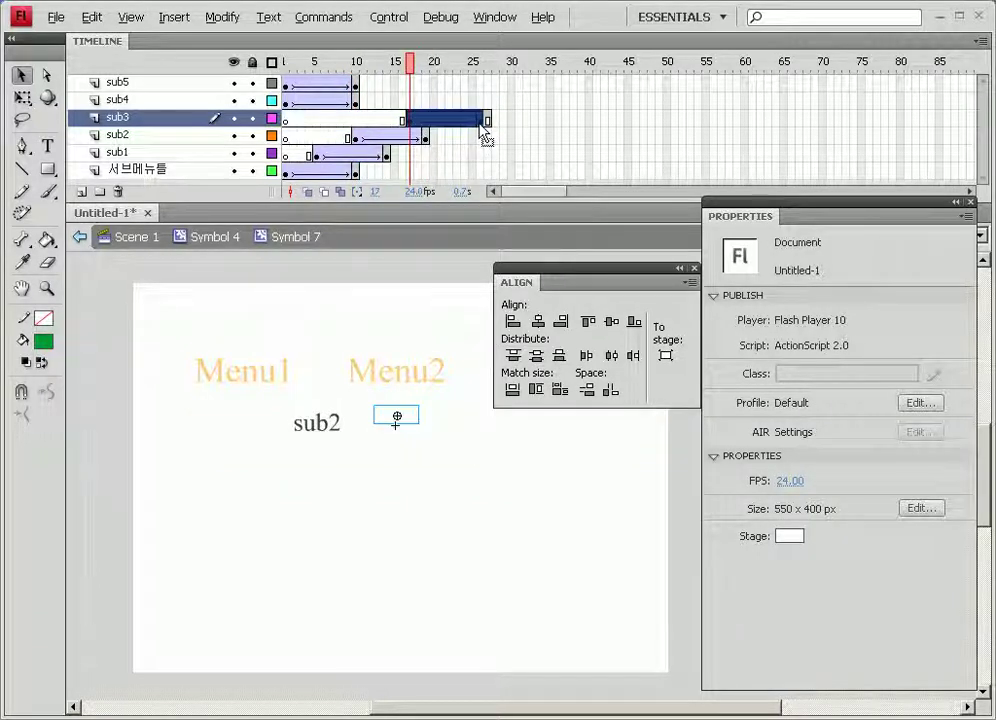
drag(478, 124, 468, 127)
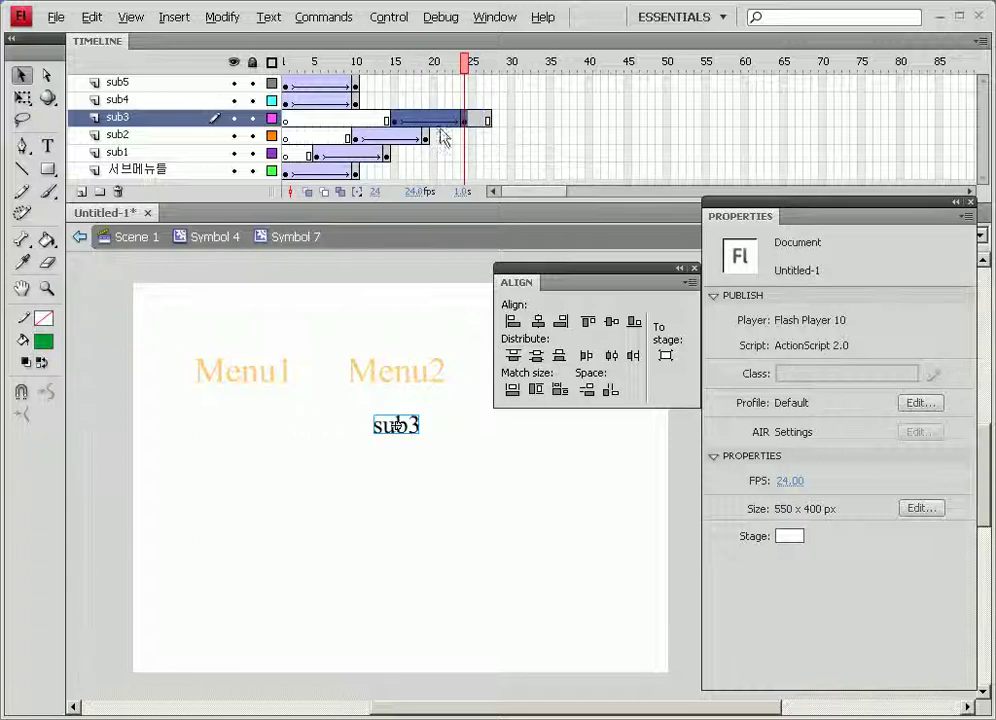
Shift the sub4 tween to start at frame 20 and the sub5 tween to start at frame 25
click(117, 100)
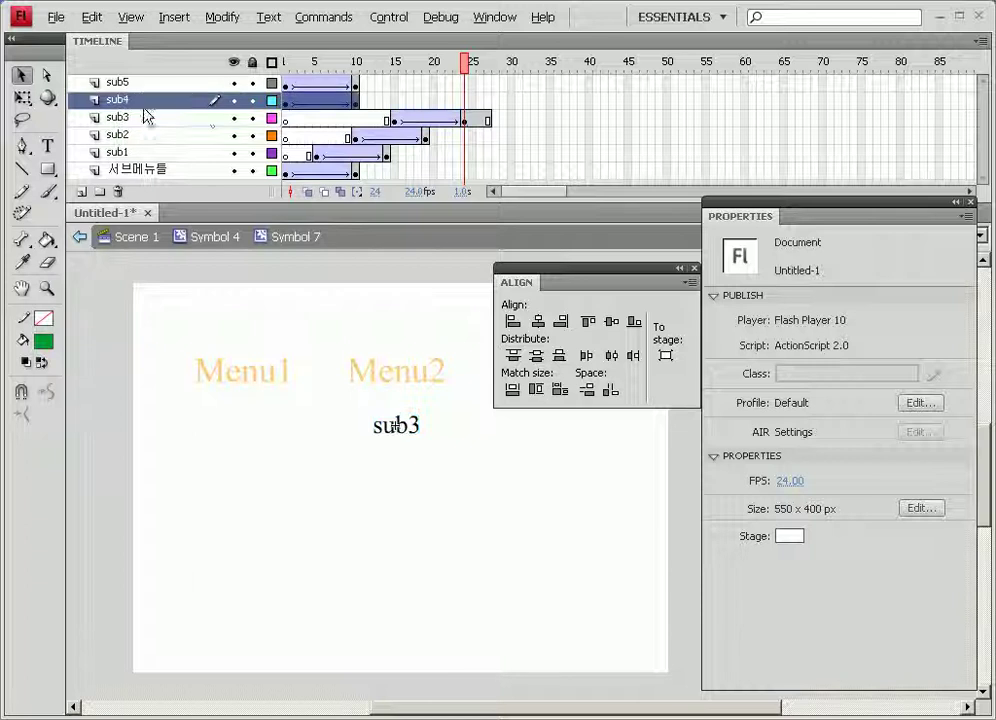
drag(297, 103, 444, 106)
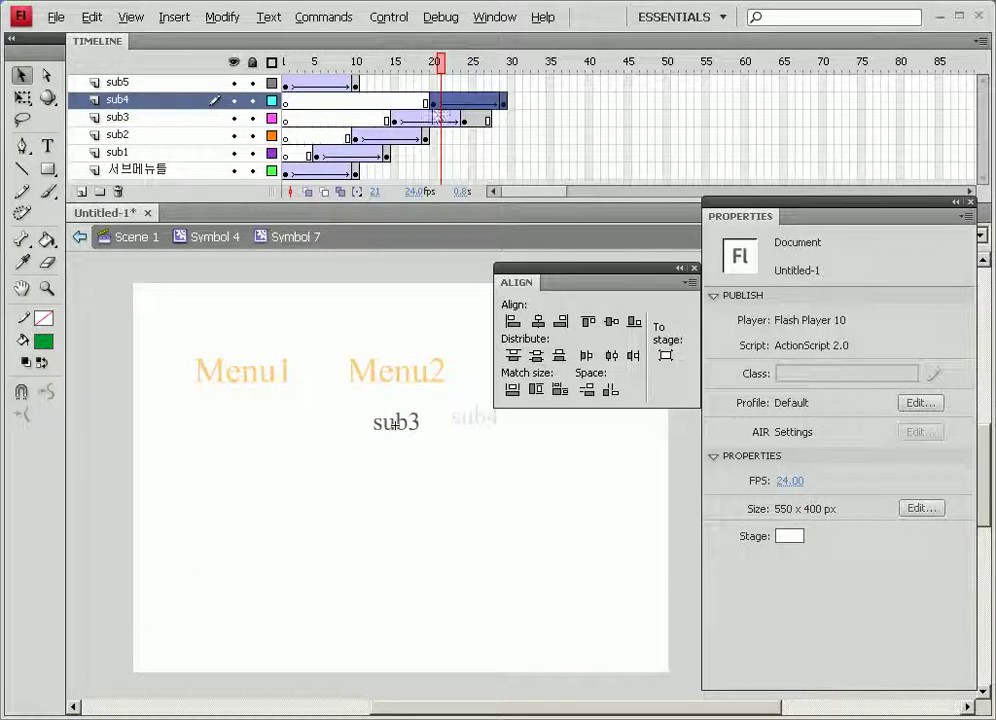
click(113, 84)
drag(300, 88, 489, 93)
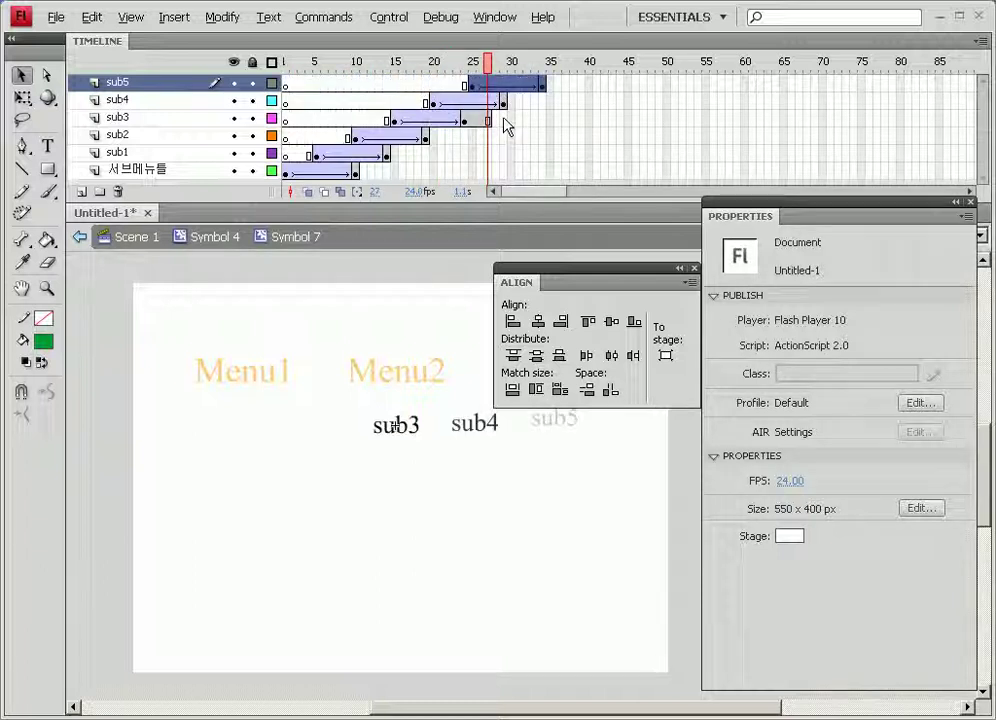
Insert keyframes at frame 34 on the sub4, sub3, sub2, sub1 and 서브메뉴틀 layers
drag(493, 66, 545, 100)
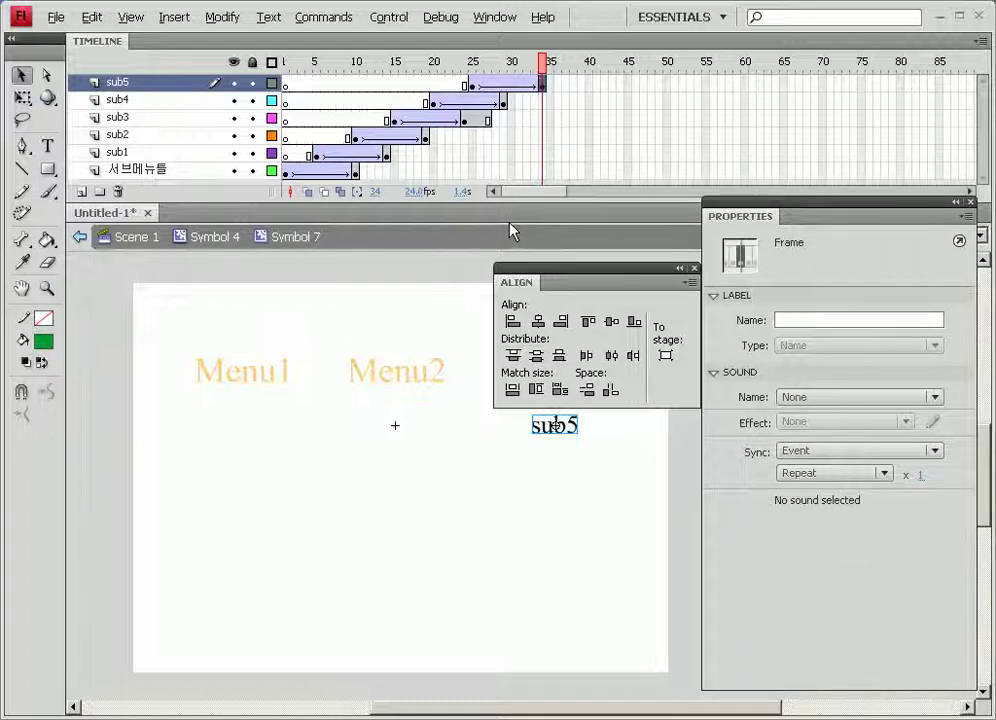
click(543, 101)
ctrl+click(543, 136)
ctrl+click(543, 170)
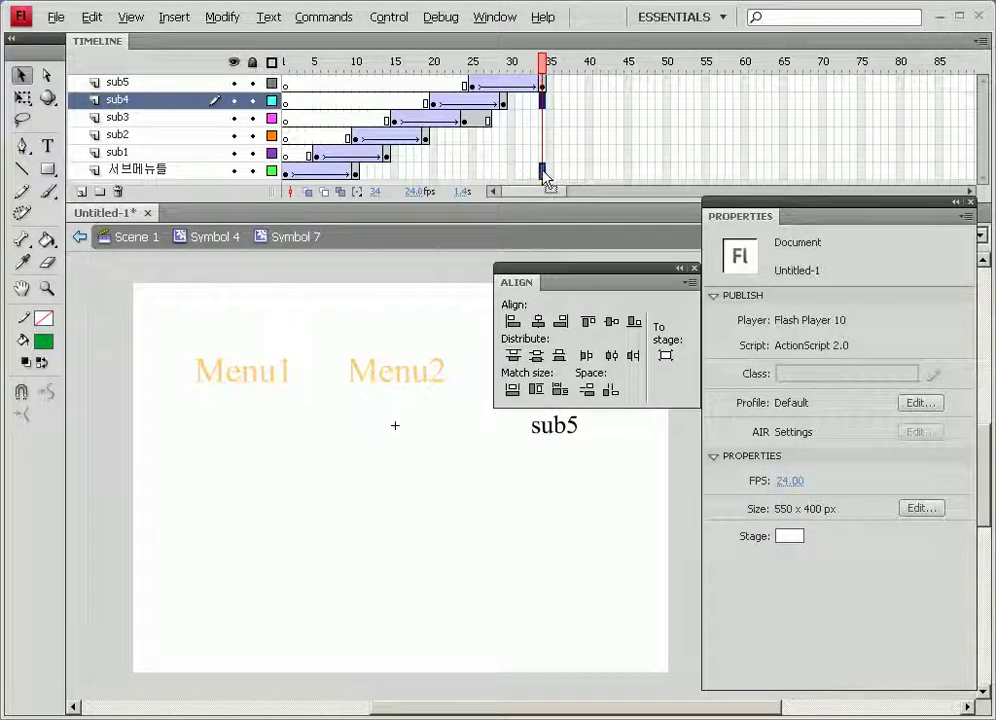
click(574, 118)
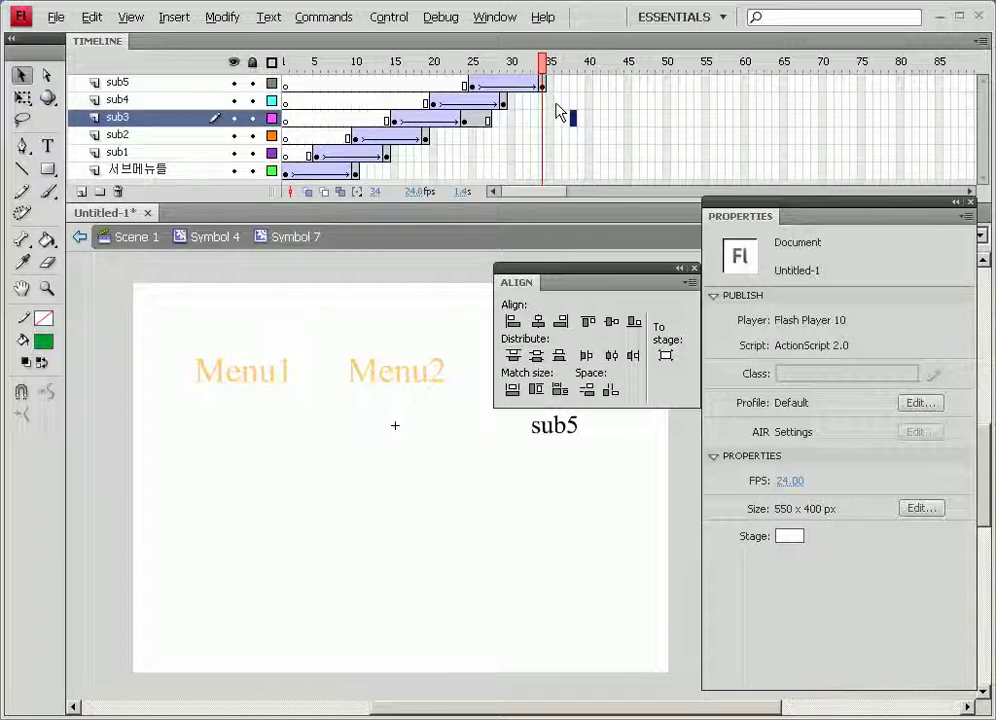
drag(547, 133, 547, 175)
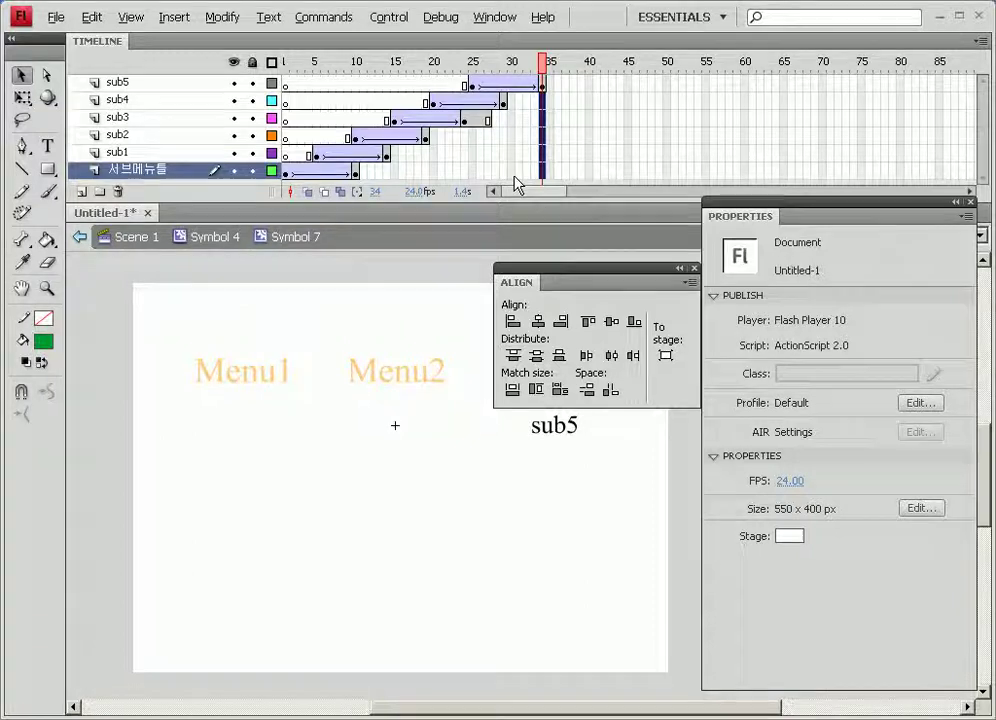
key(F5)
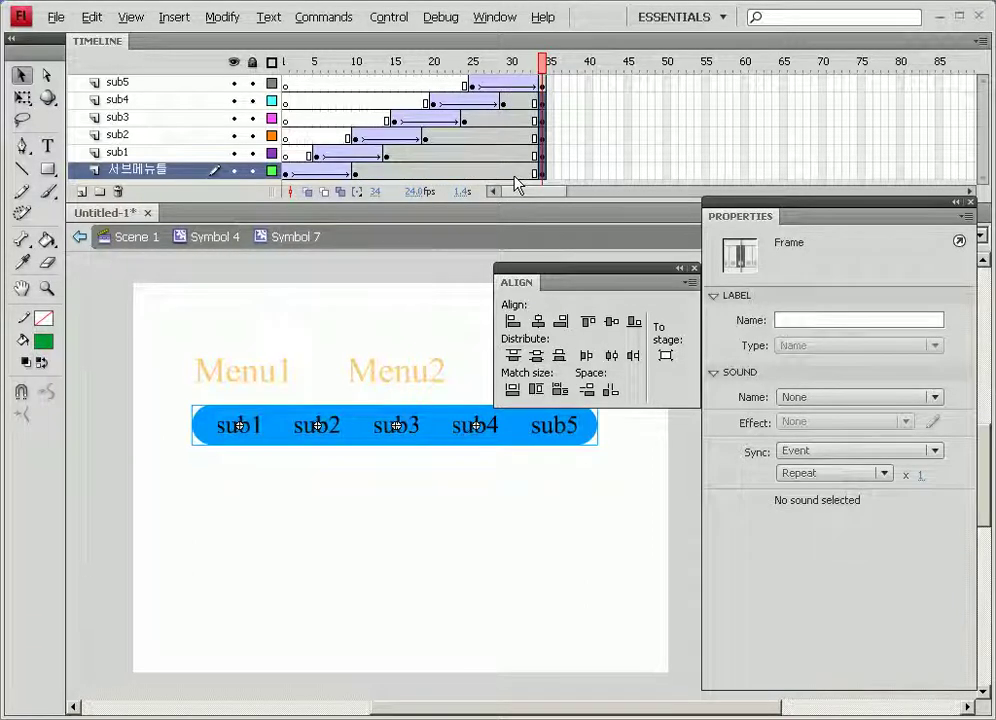
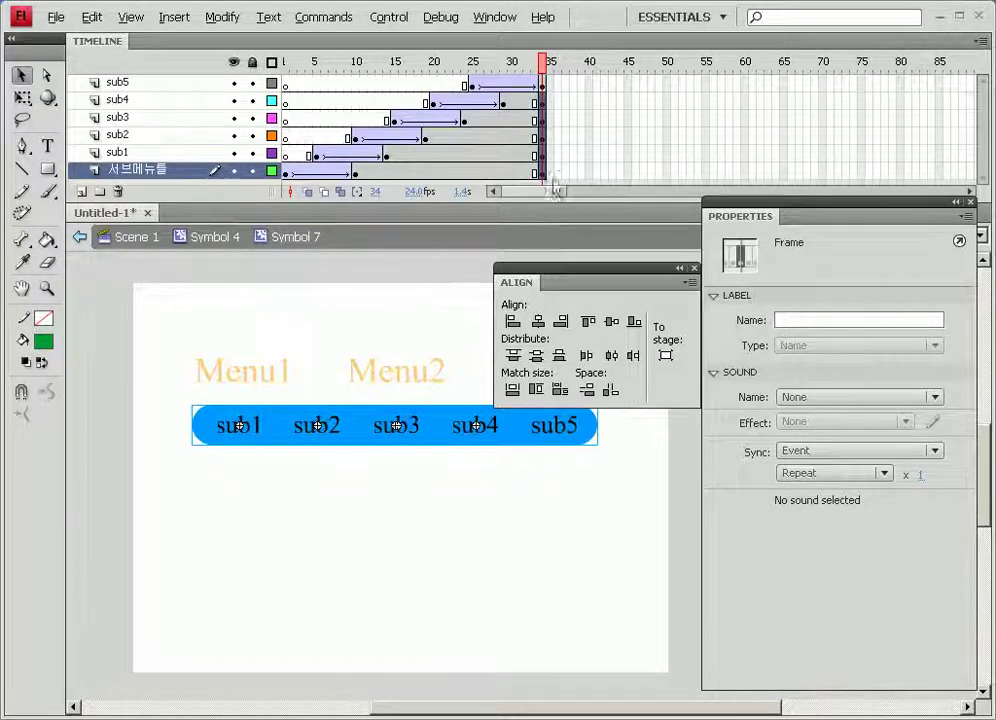
Insert keyframes at frame 40 on all six layers, from sub5 down to 서브메뉴틀
click(588, 83)
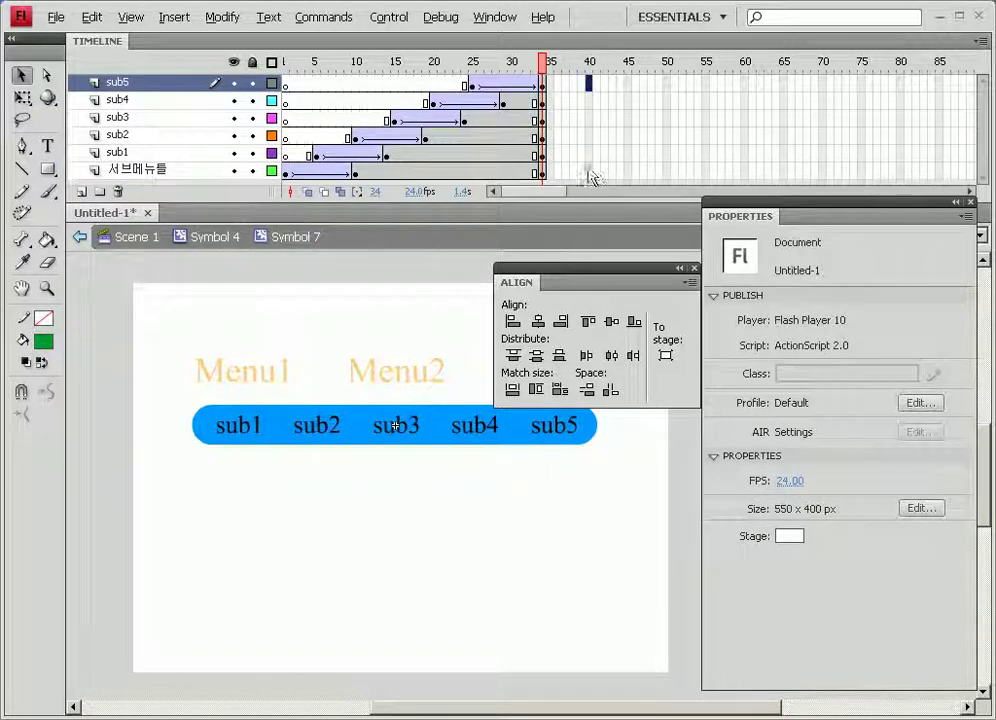
drag(589, 170, 590, 90)
right_click(592, 109)
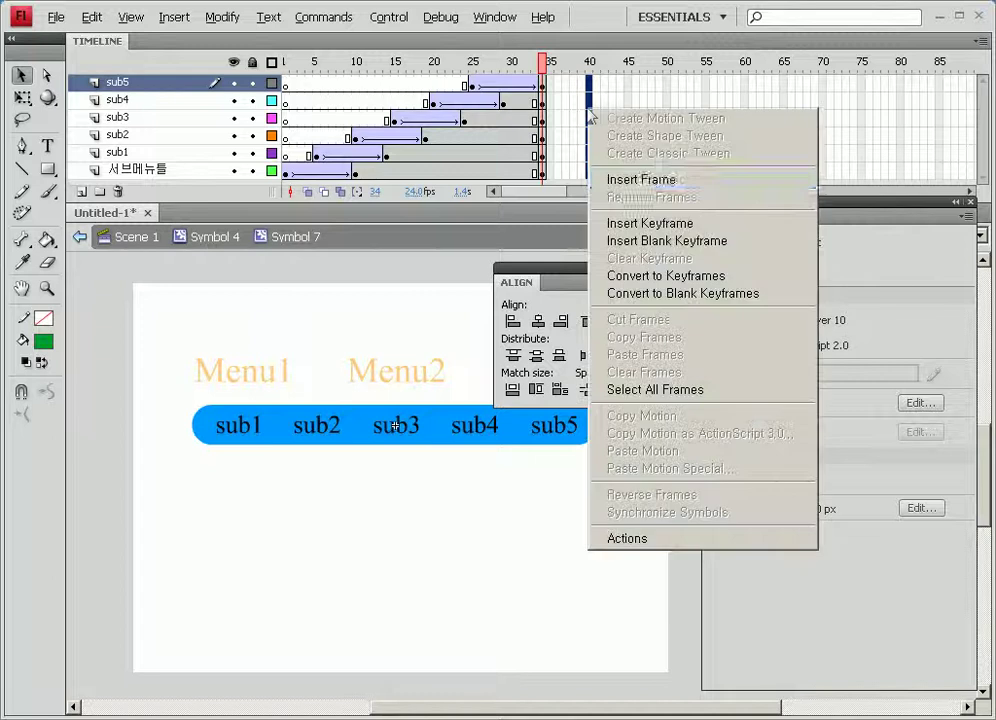
click(620, 223)
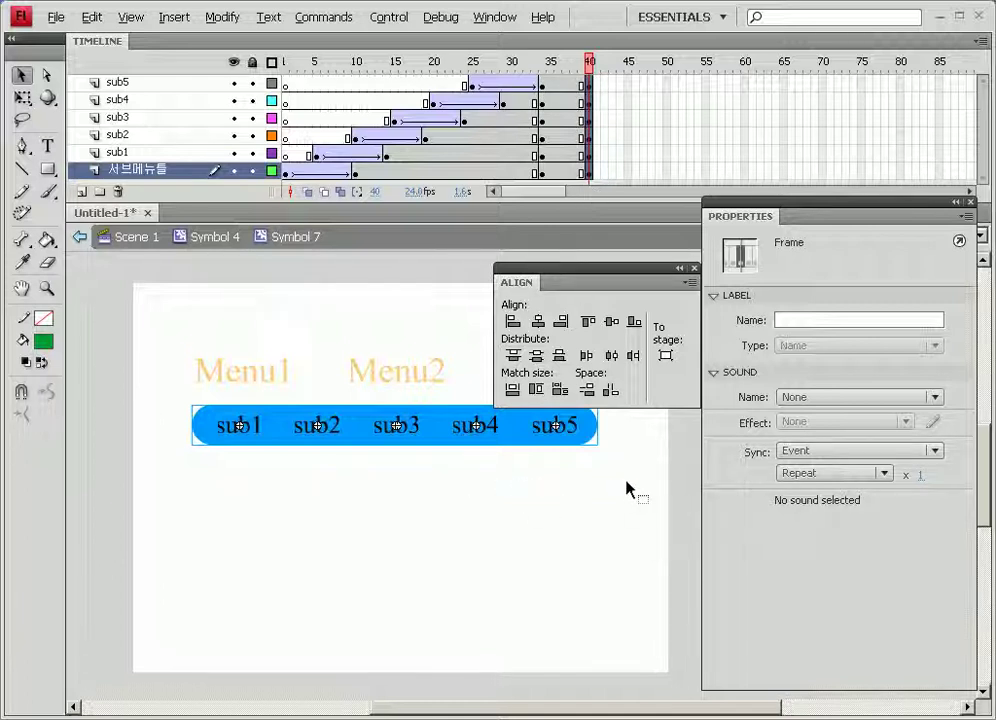
At frame 40, move the submenu bar and its five buttons up to Y -30.4 and set their alpha to 0%
drag(624, 482, 176, 404)
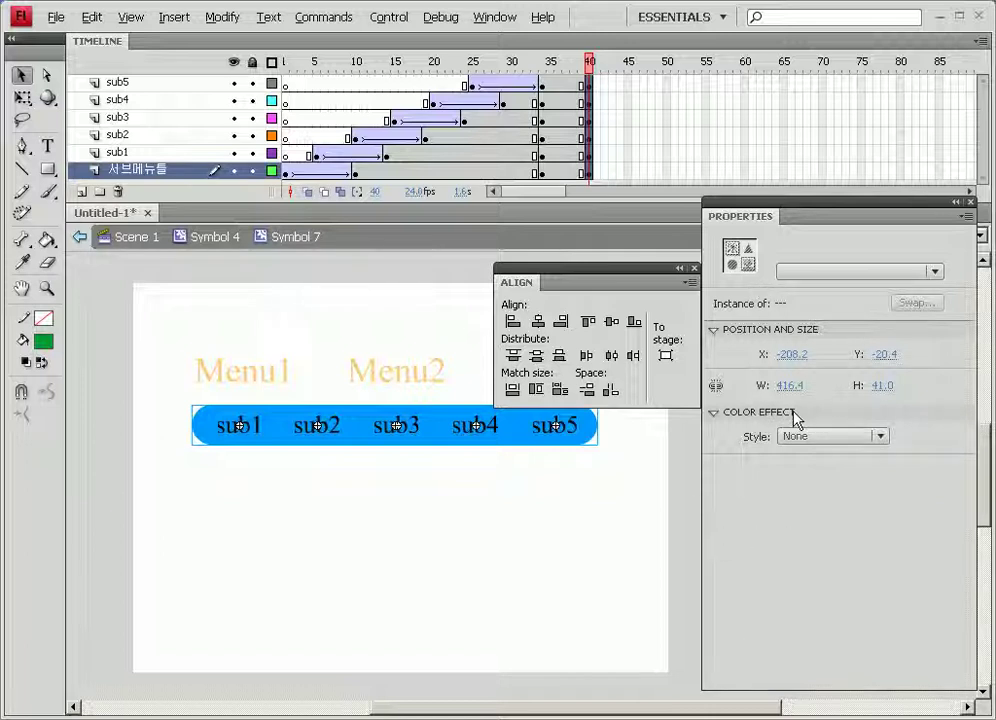
key(Up)
key(Up)
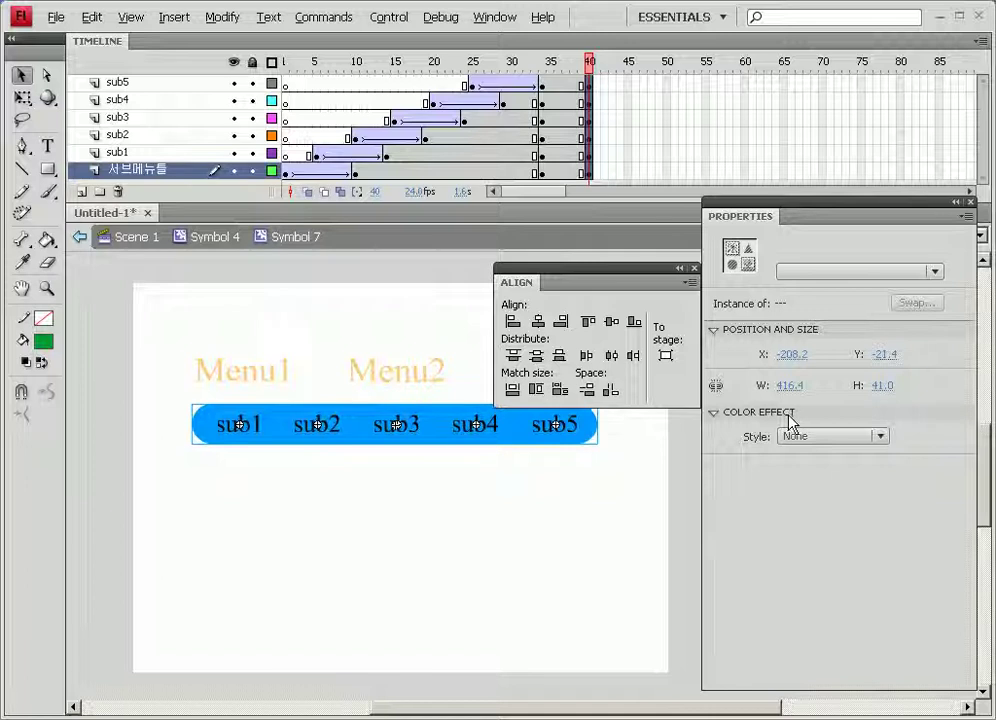
key(Up)
key(Up)
key(Up)
key(Up)
key(Up)
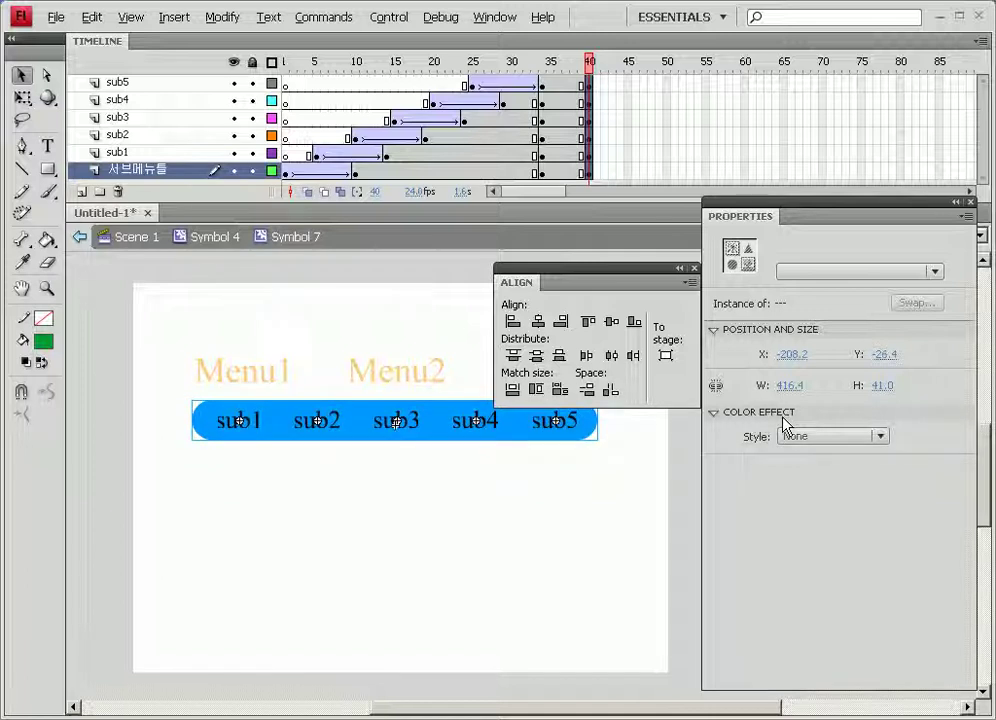
key(Up)
key(Up)
key(Up)
key(Up)
key(Up)
key(Up)
key(Up)
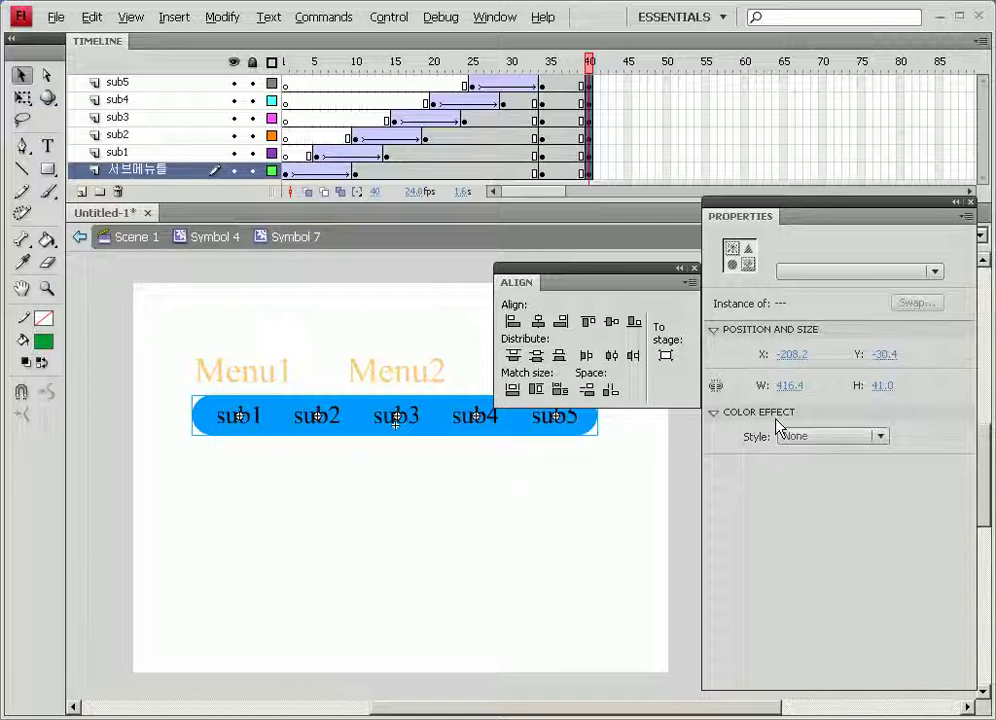
click(820, 440)
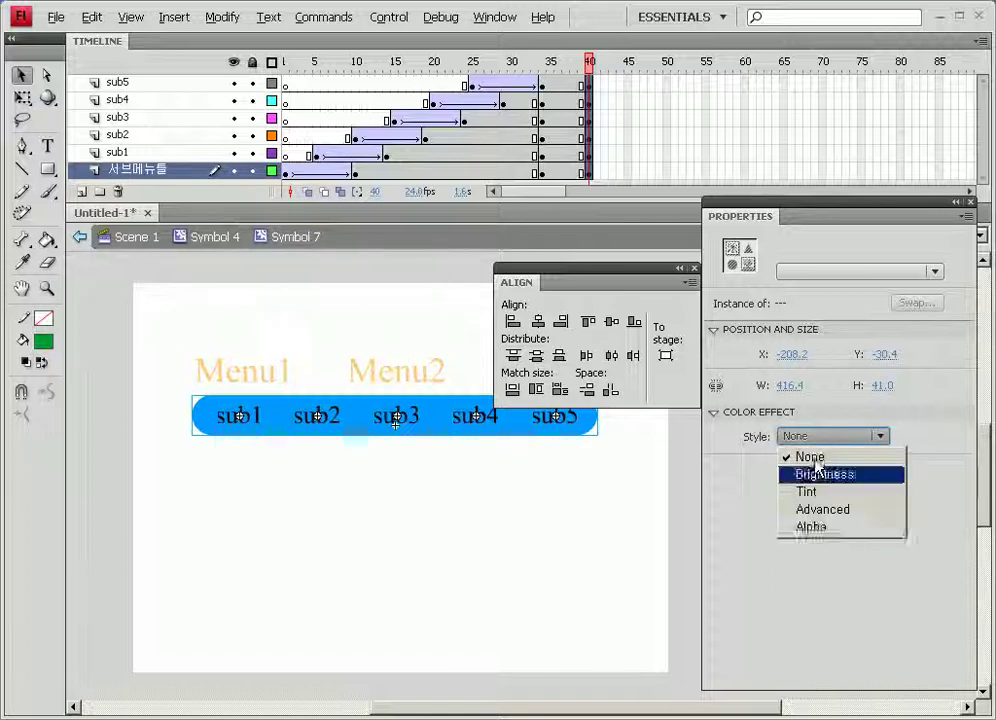
click(811, 530)
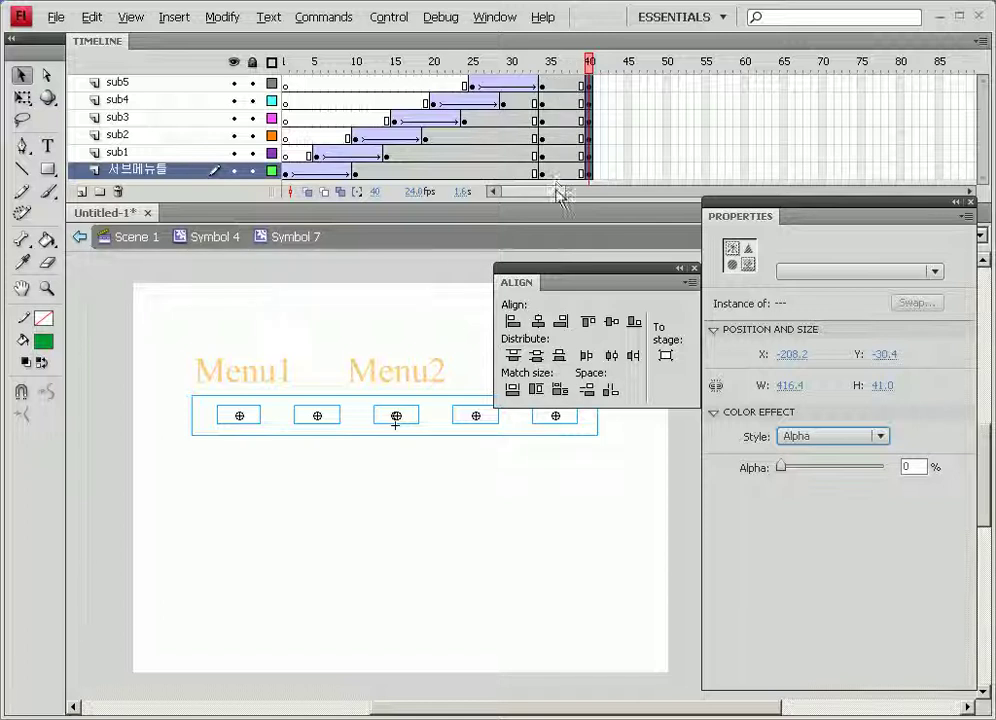
Create classic tweens between frames 34 and 40 on all six layers
click(561, 89)
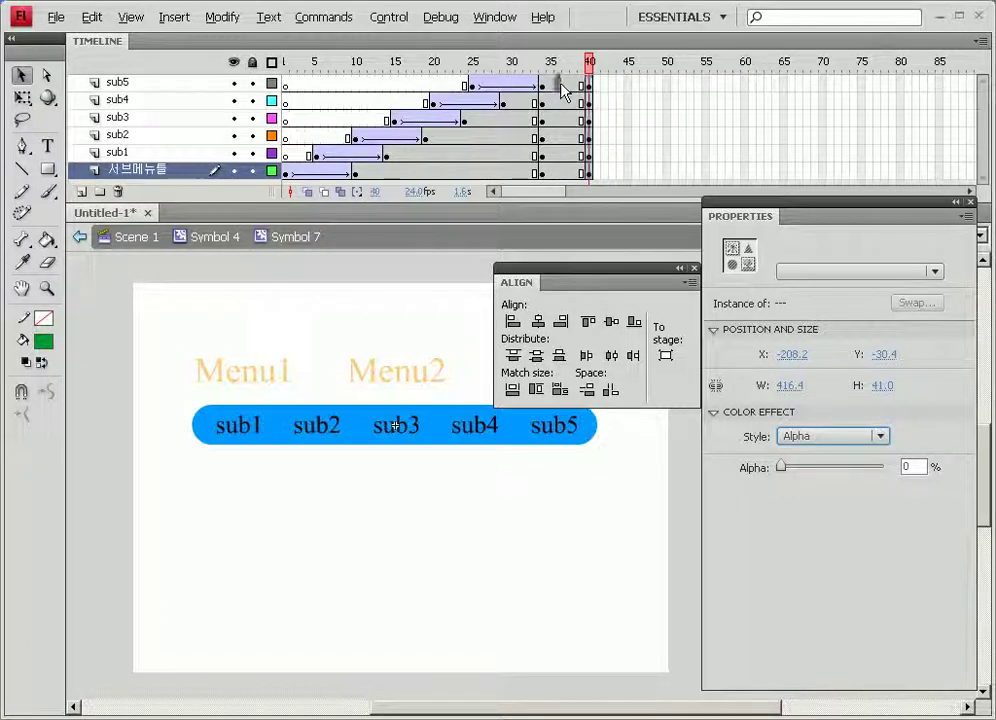
right_click(559, 176)
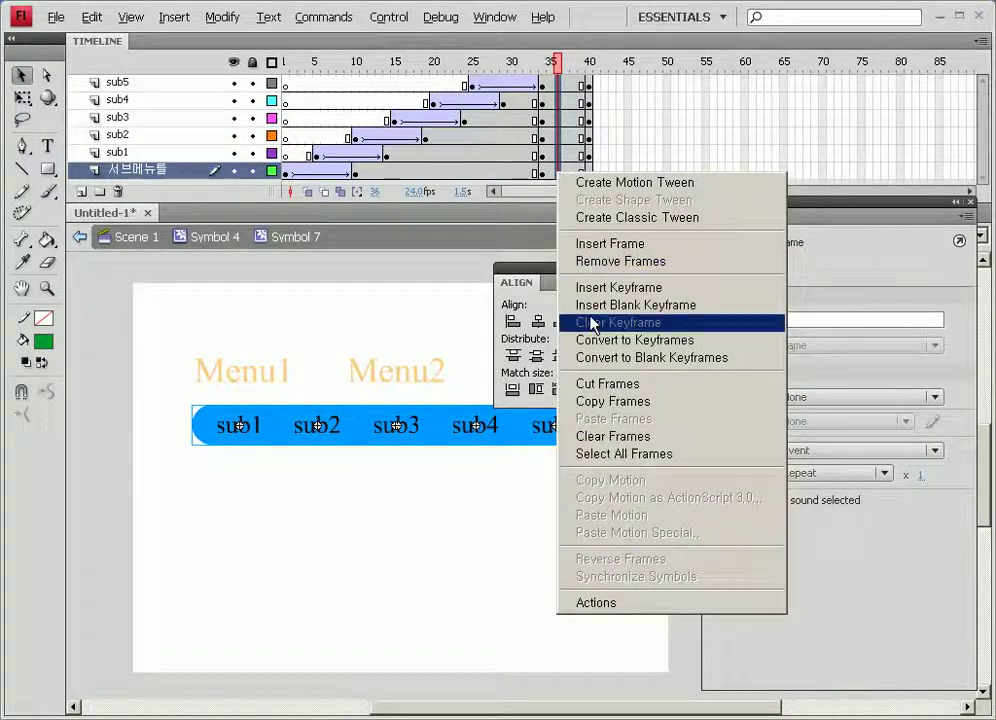
click(589, 219)
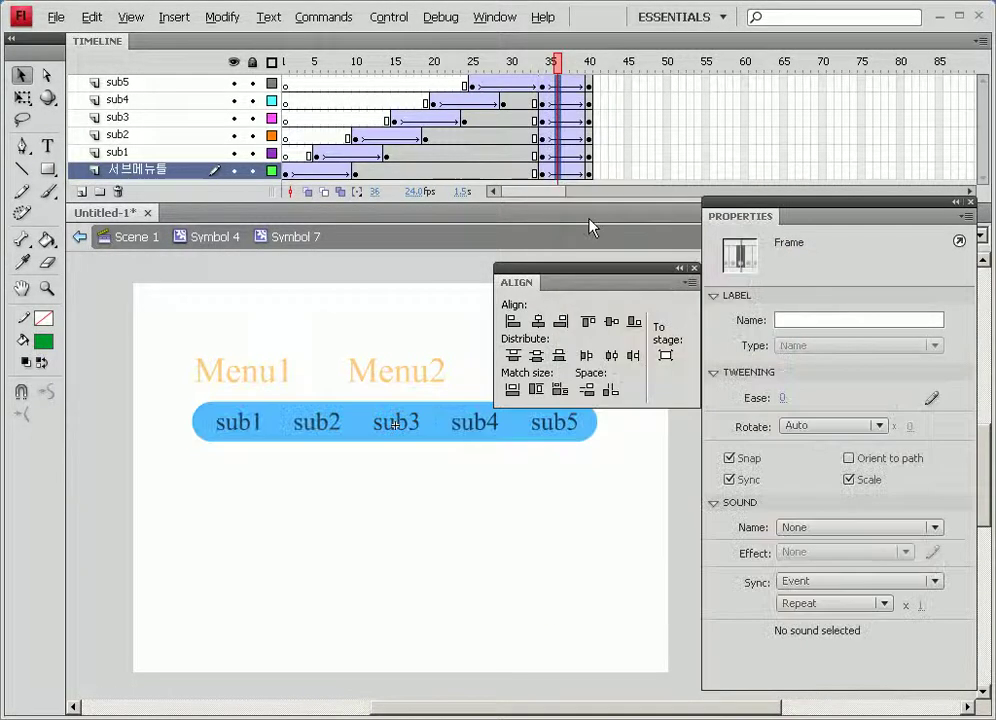
Play the submenu animation from frame 1 to check the fade-in and fade-out
drag(562, 62, 222, 82)
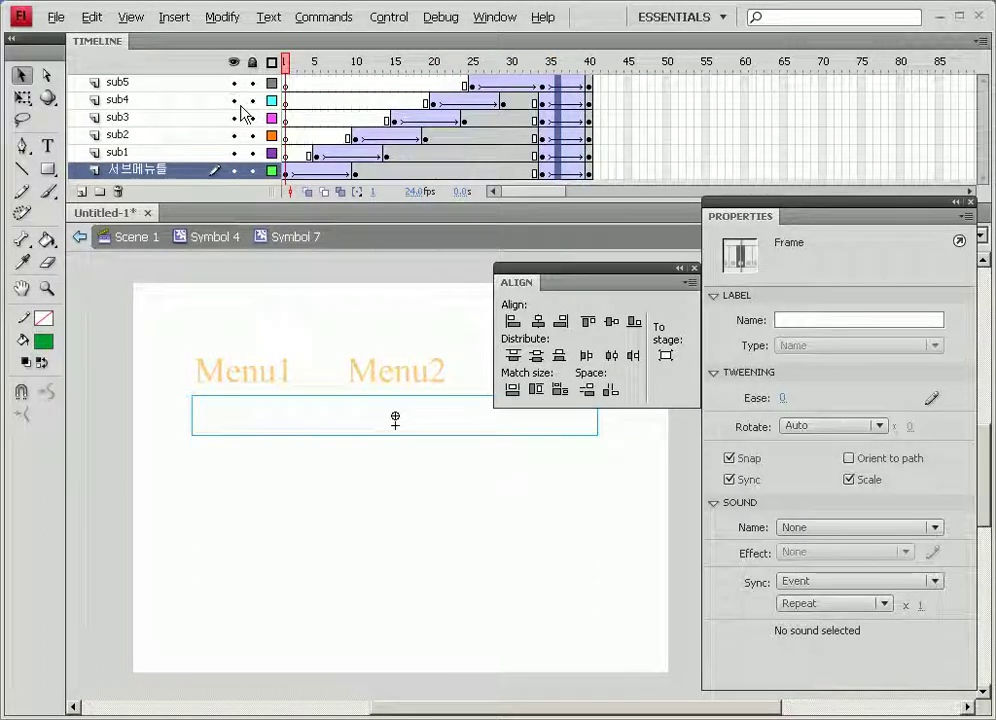
key(Return)
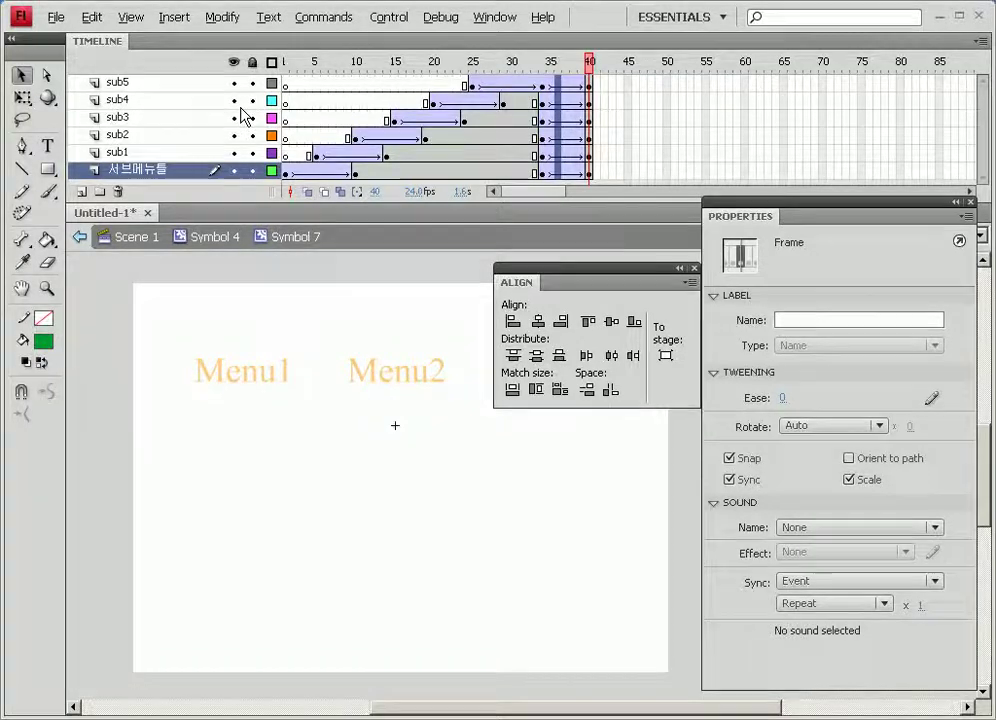
key(Return)
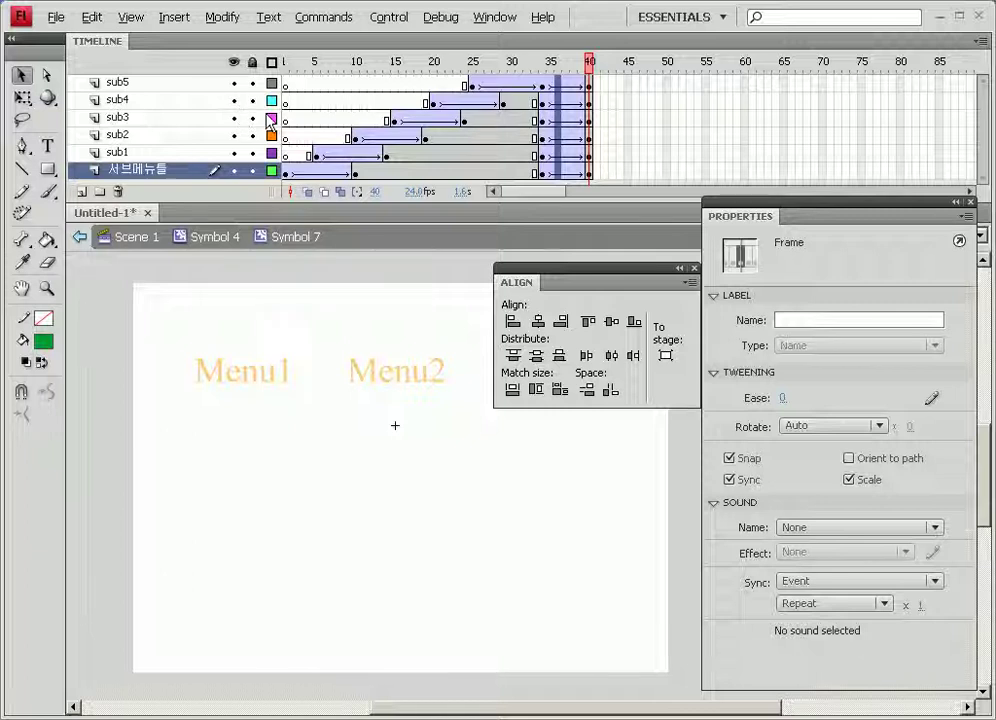
key(Return)
Add a new layer above the sub5 layer
double_click(120, 83)
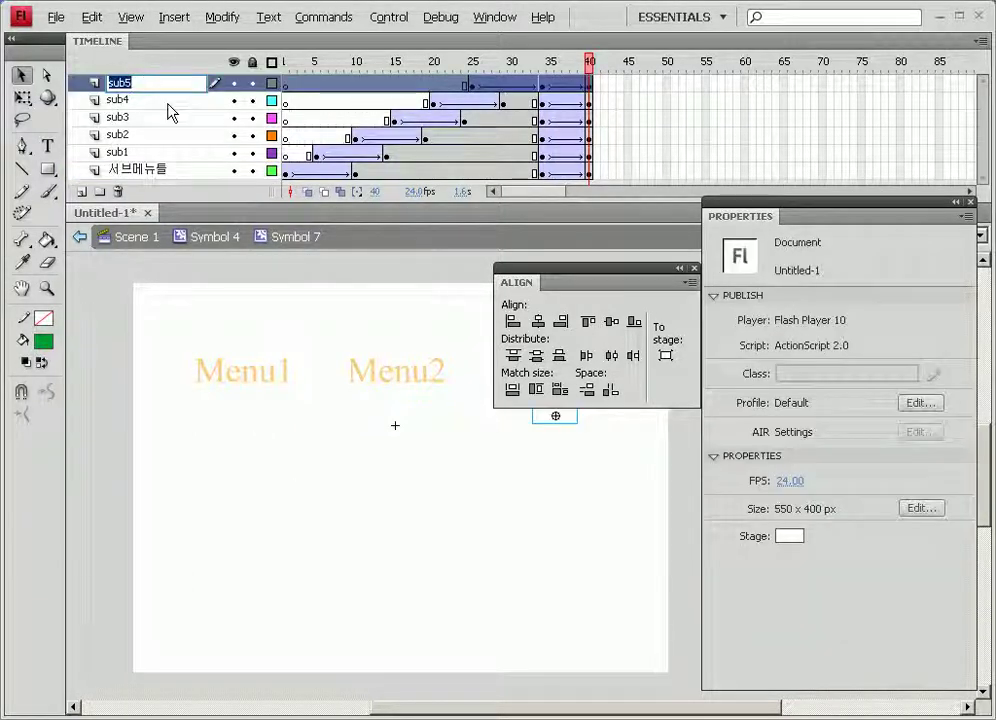
click(172, 101)
click(135, 83)
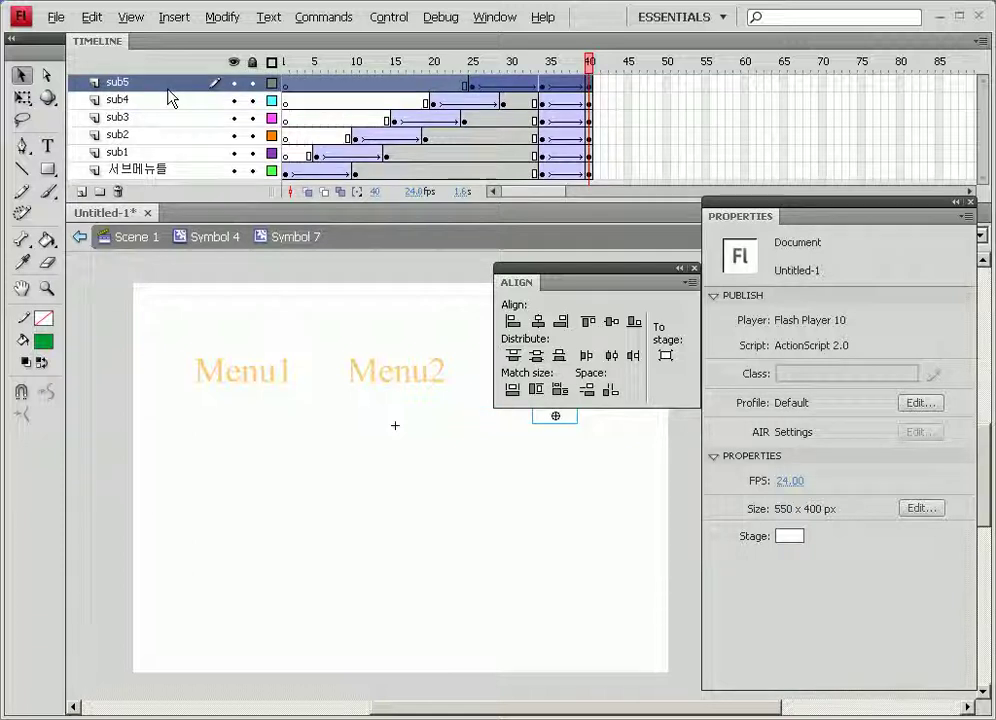
click(80, 192)
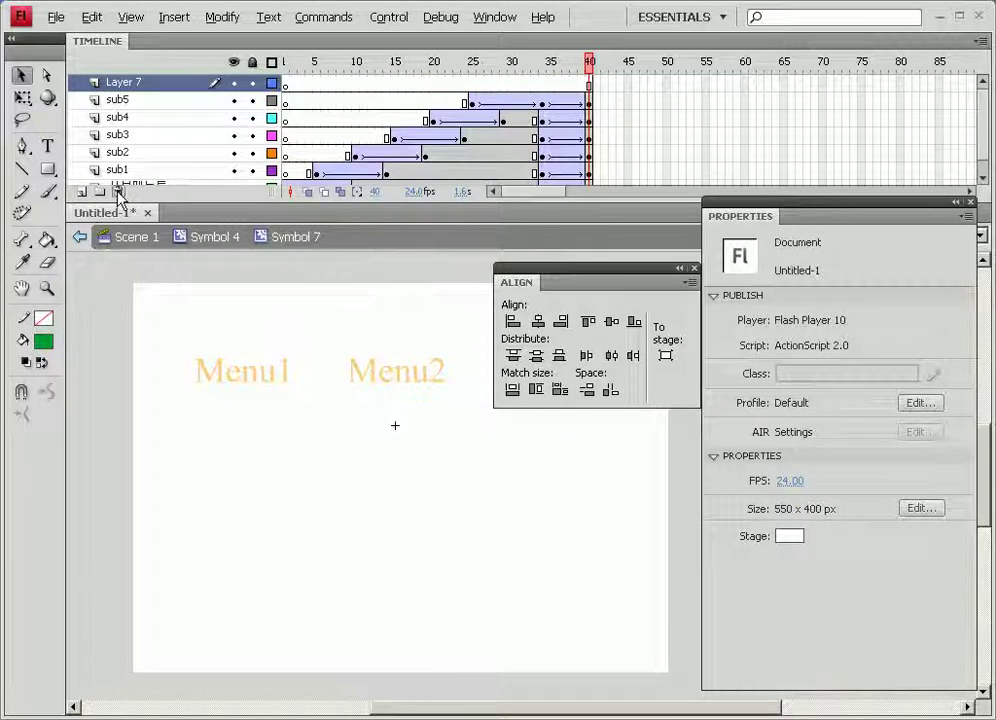
Add the script stop(); to frame 1 of the new top layer
click(287, 90)
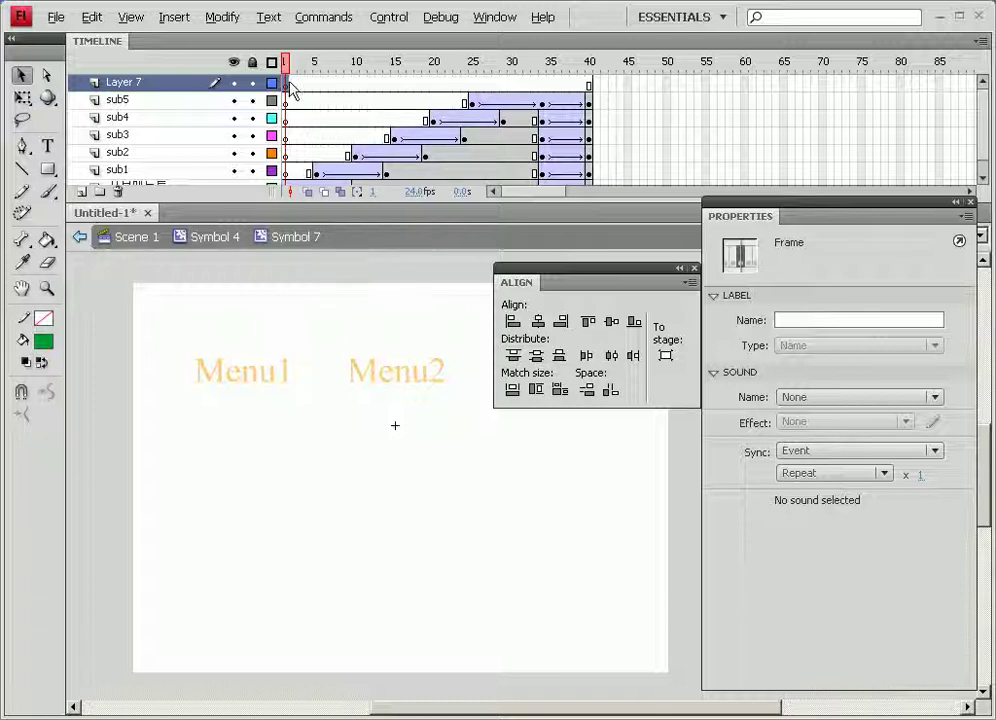
right_click(287, 92)
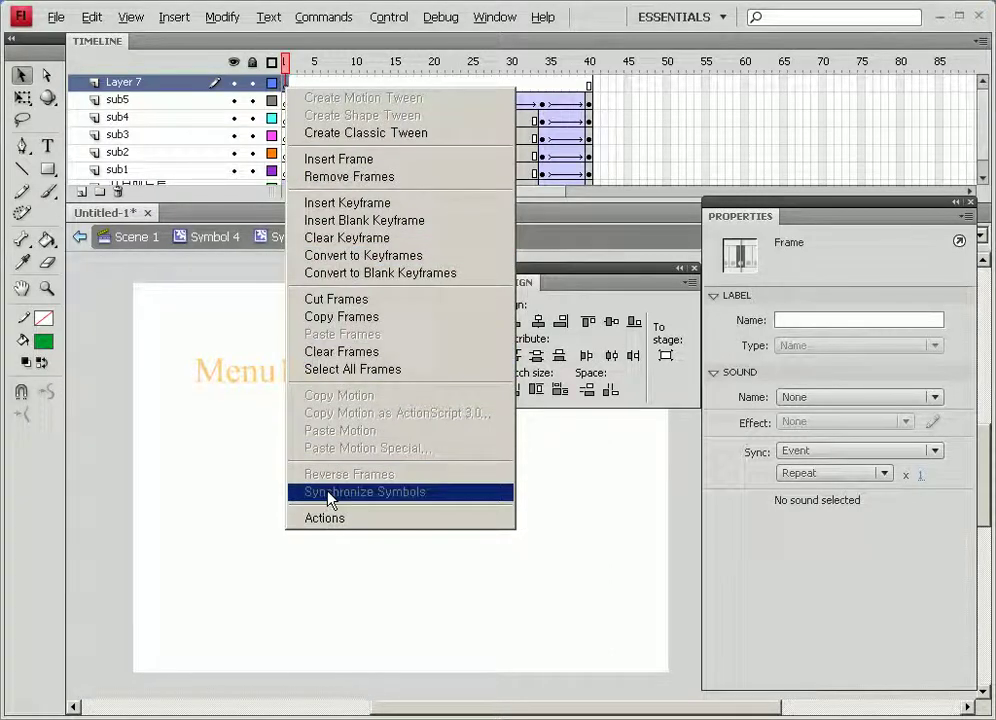
click(320, 518)
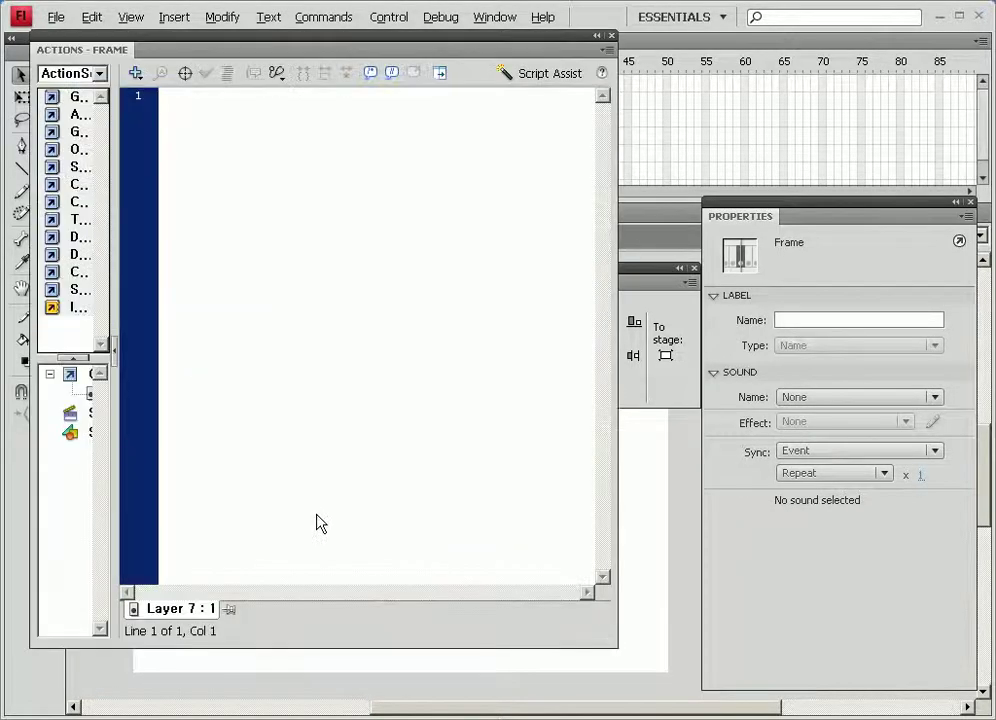
key(F9)
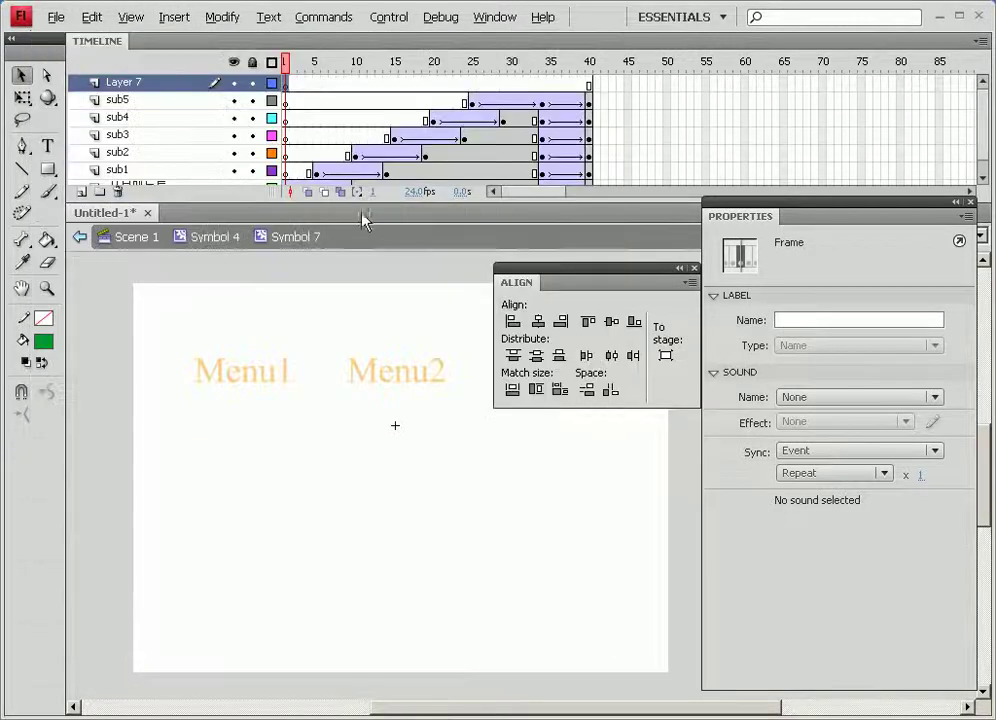
key(F9)
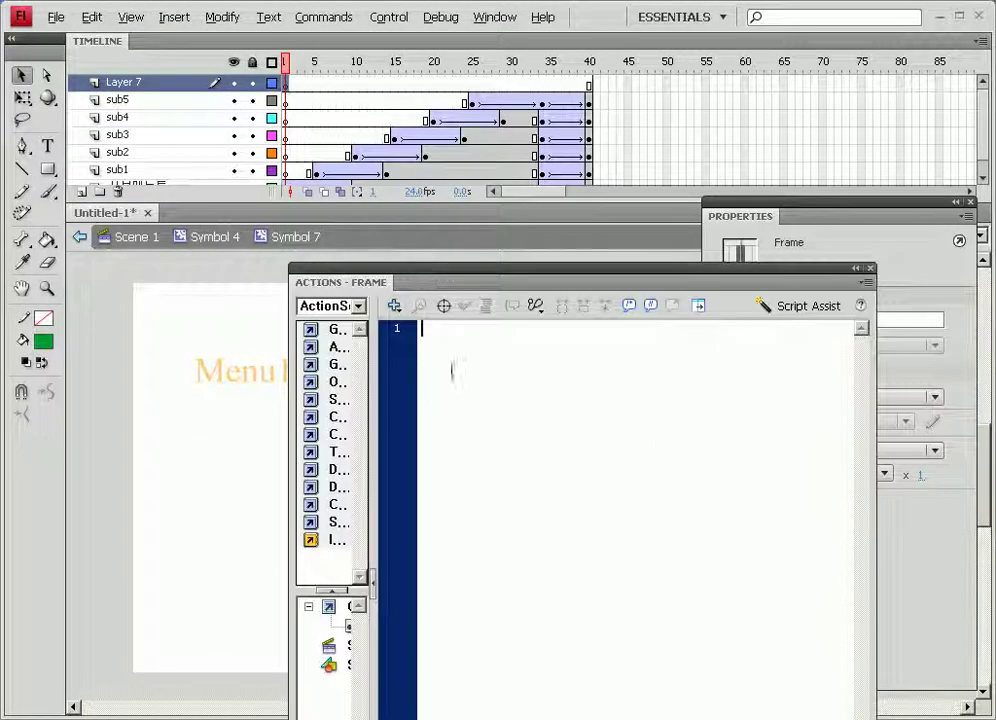
text(s)
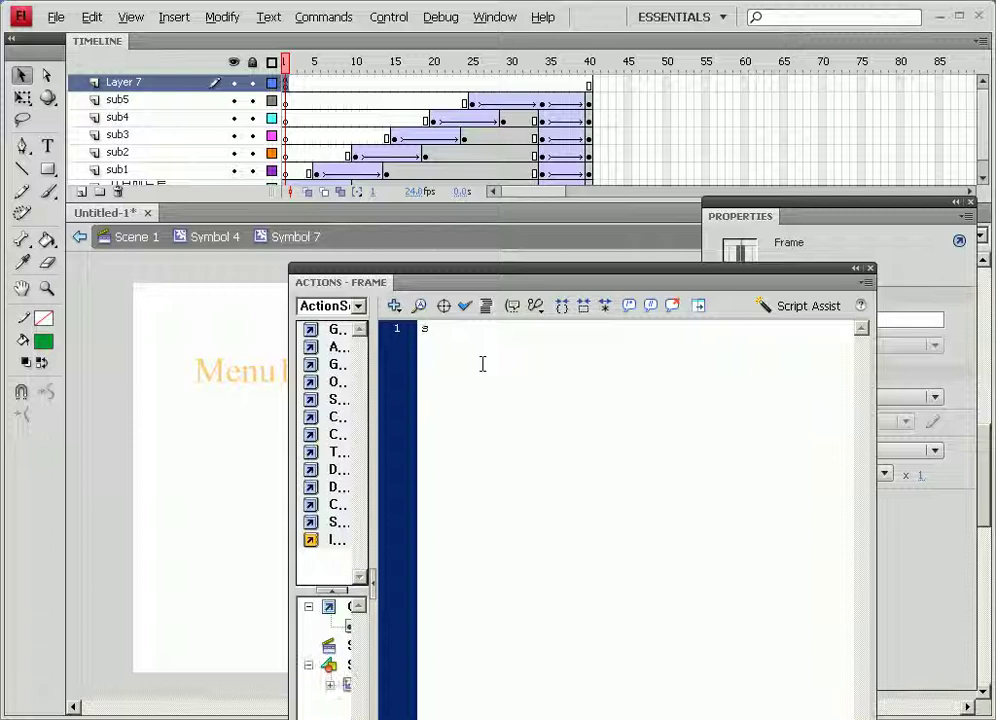
text(top())
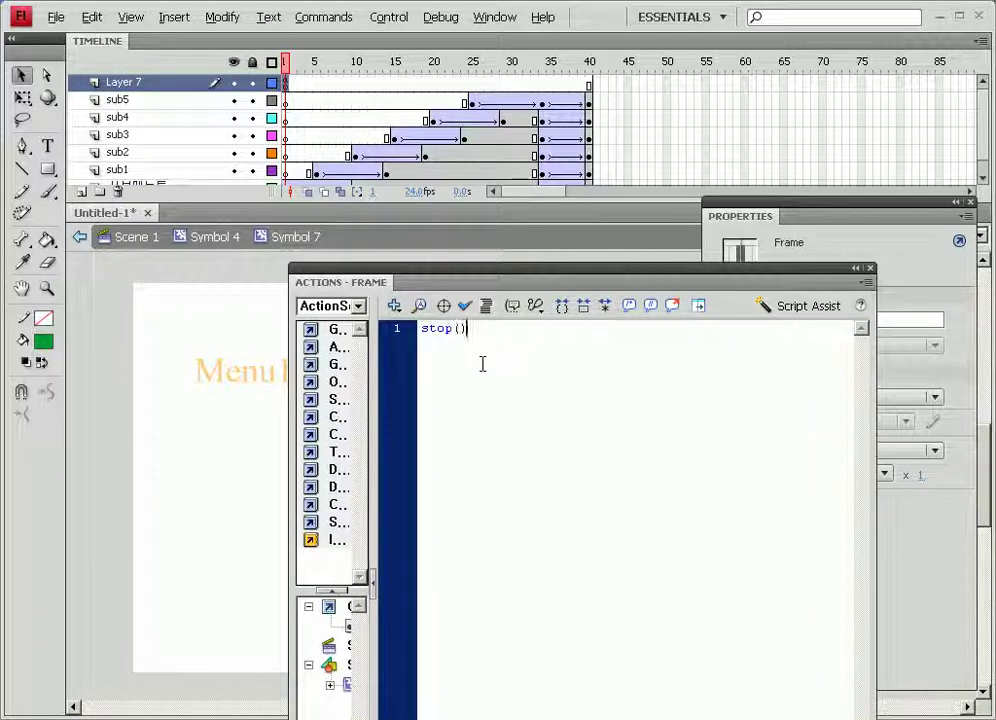
text(;)
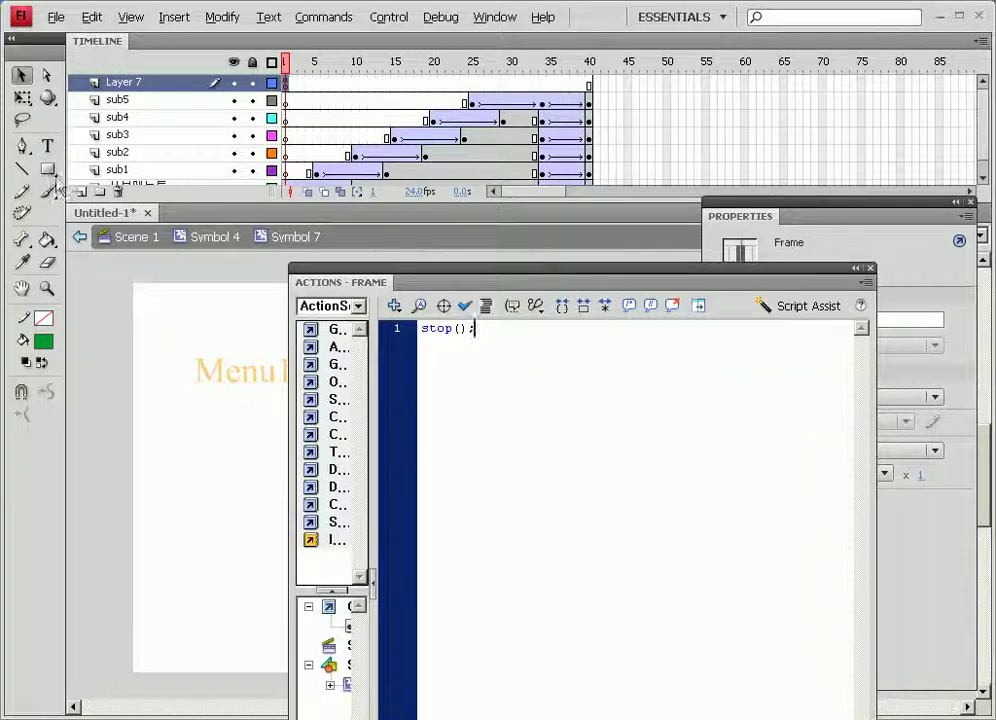
drag(440, 286, 560, 282)
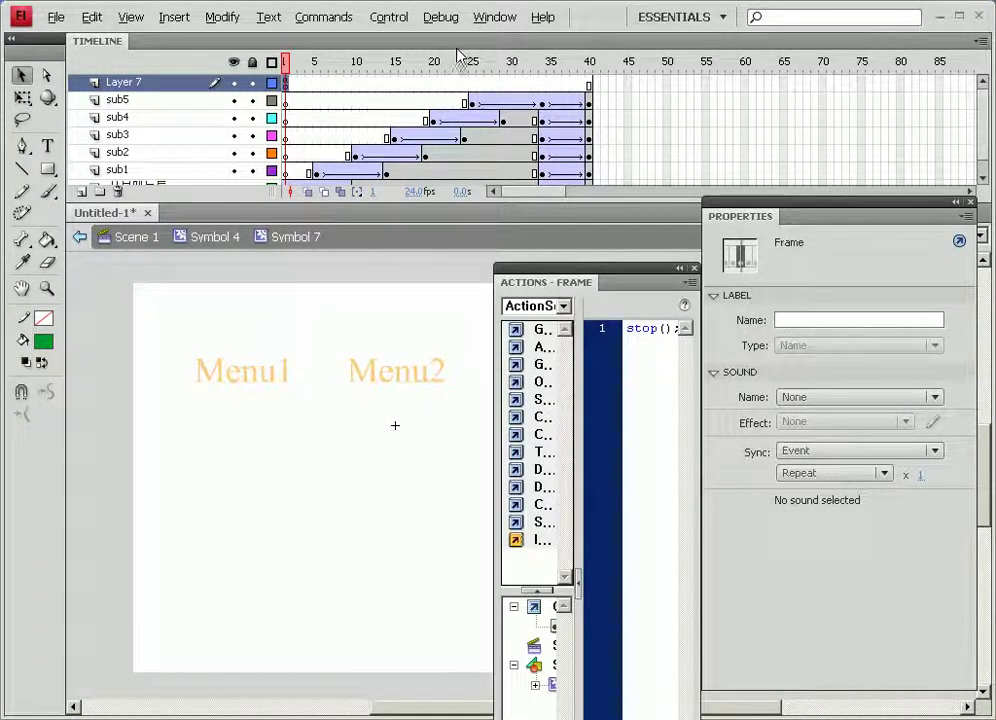
Insert a keyframe at frame 34 on the top layer of the submenu clip
click(543, 64)
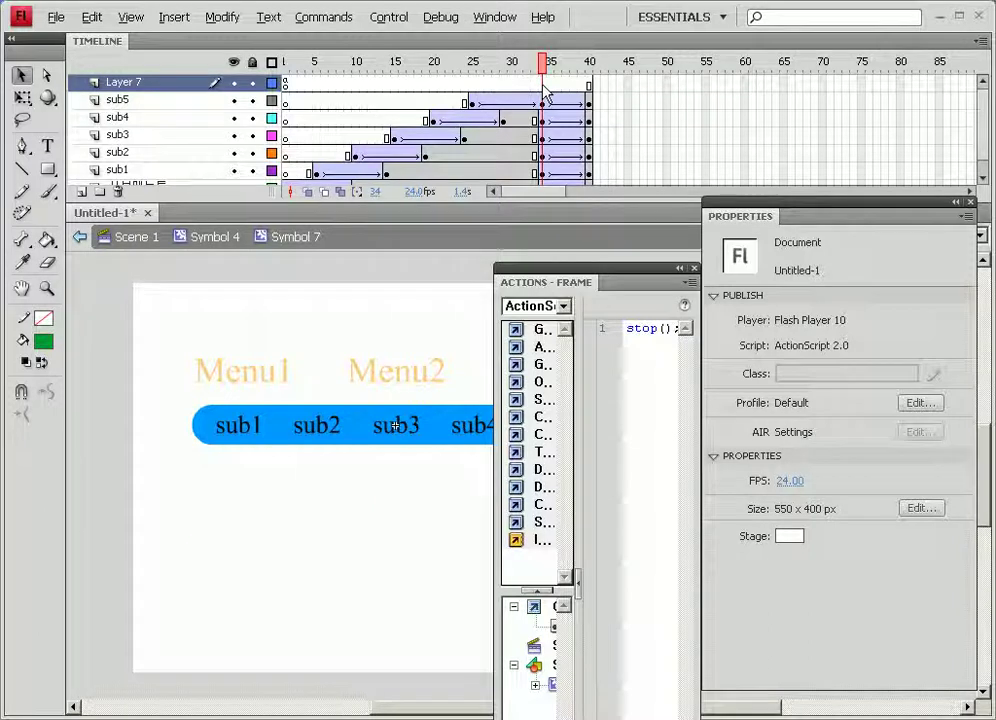
click(545, 86)
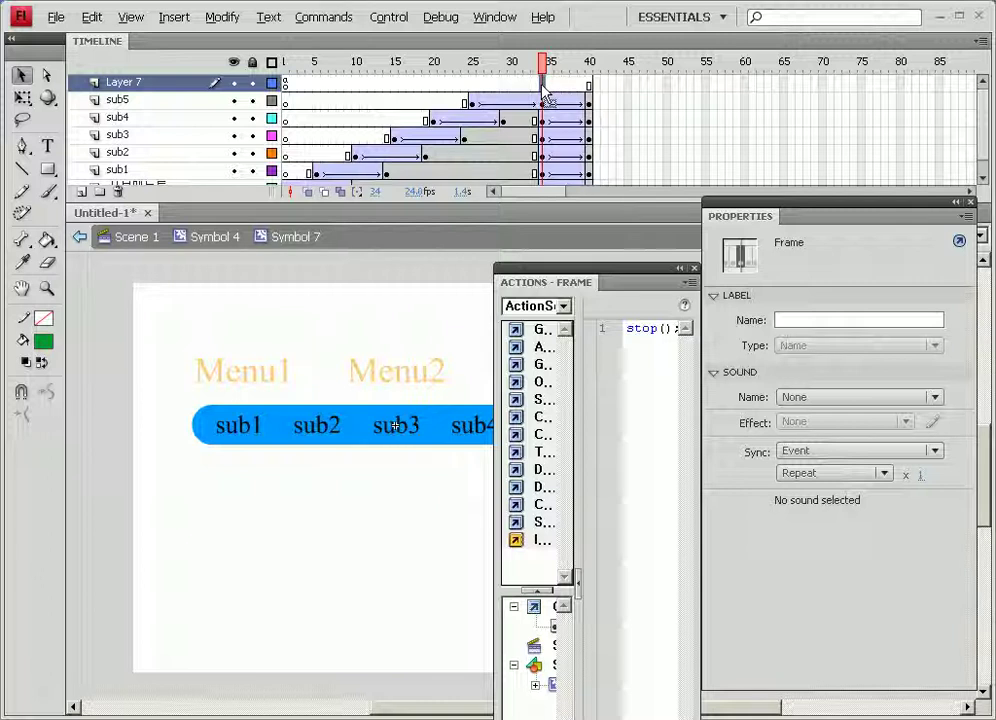
right_click(542, 87)
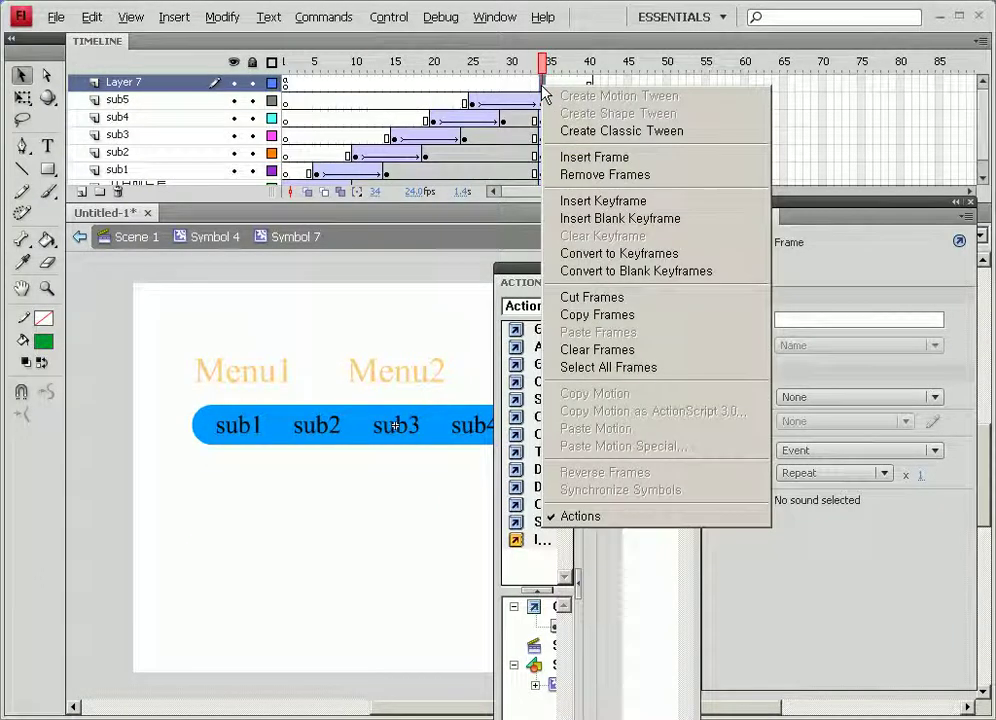
click(627, 205)
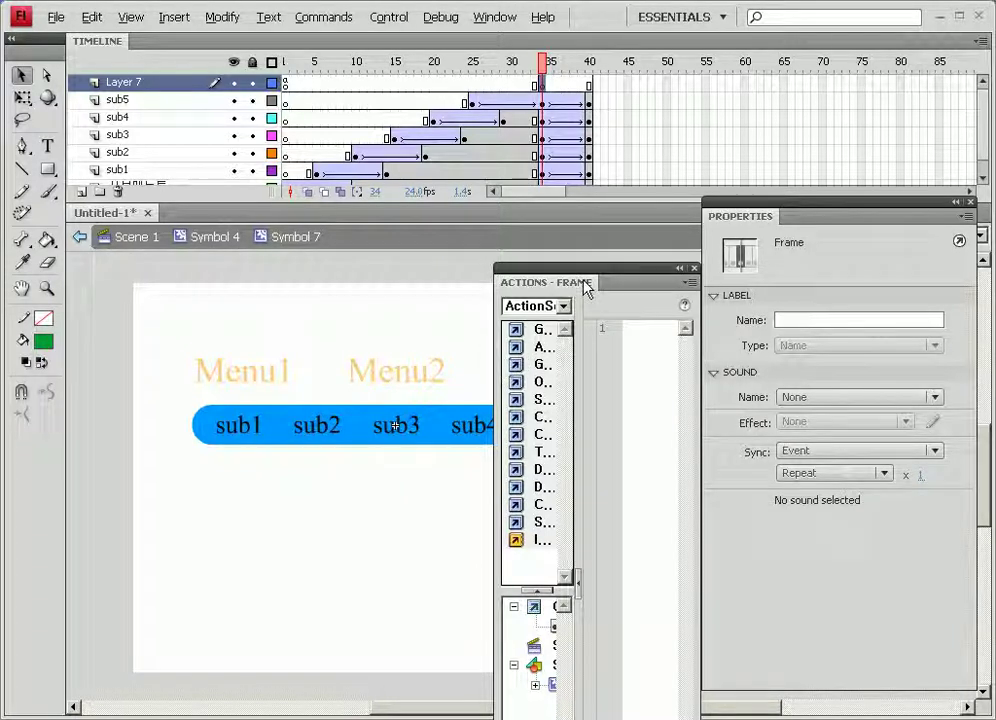
Add the script stop(); to the top layer's keyframe at frame 34
key(F9)
key(F9)
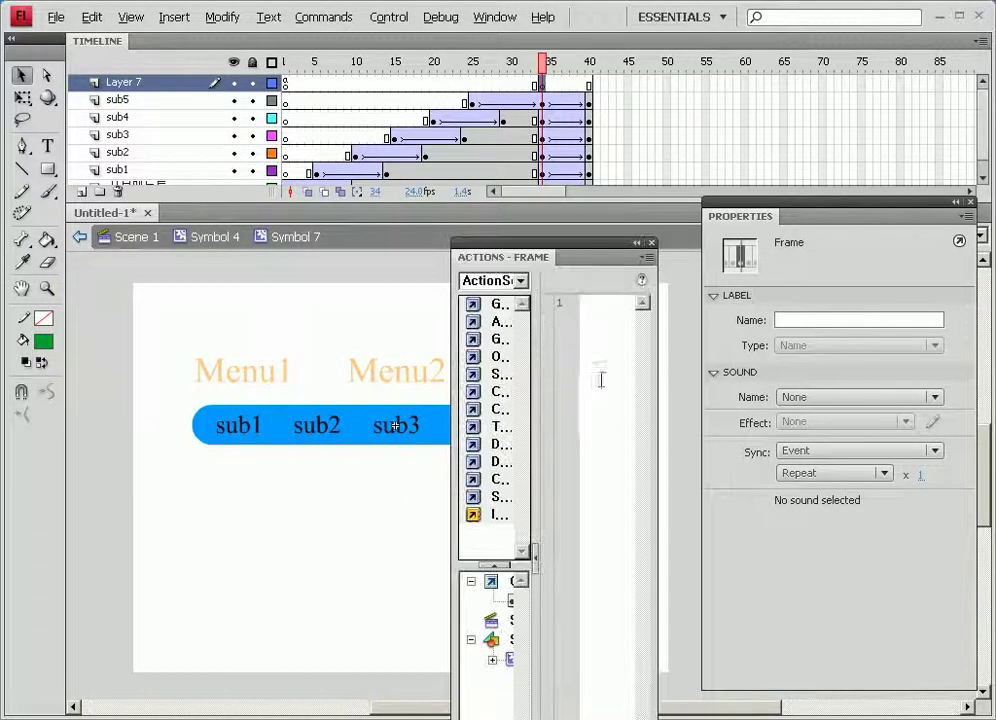
drag(658, 289, 829, 316)
click(682, 387)
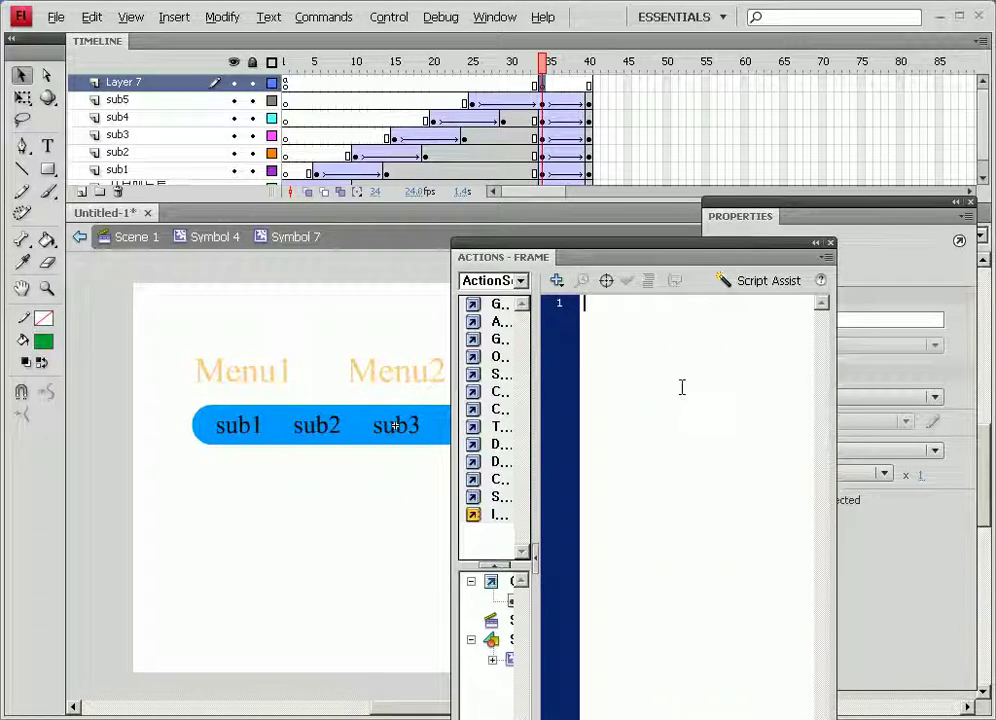
text(stop)
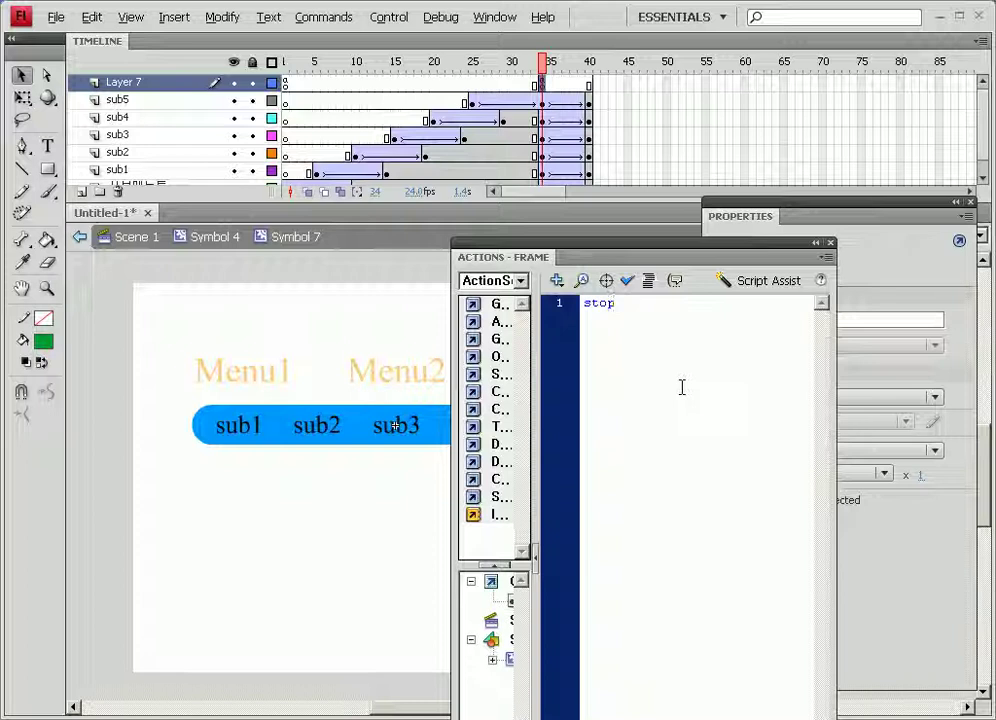
text(();)
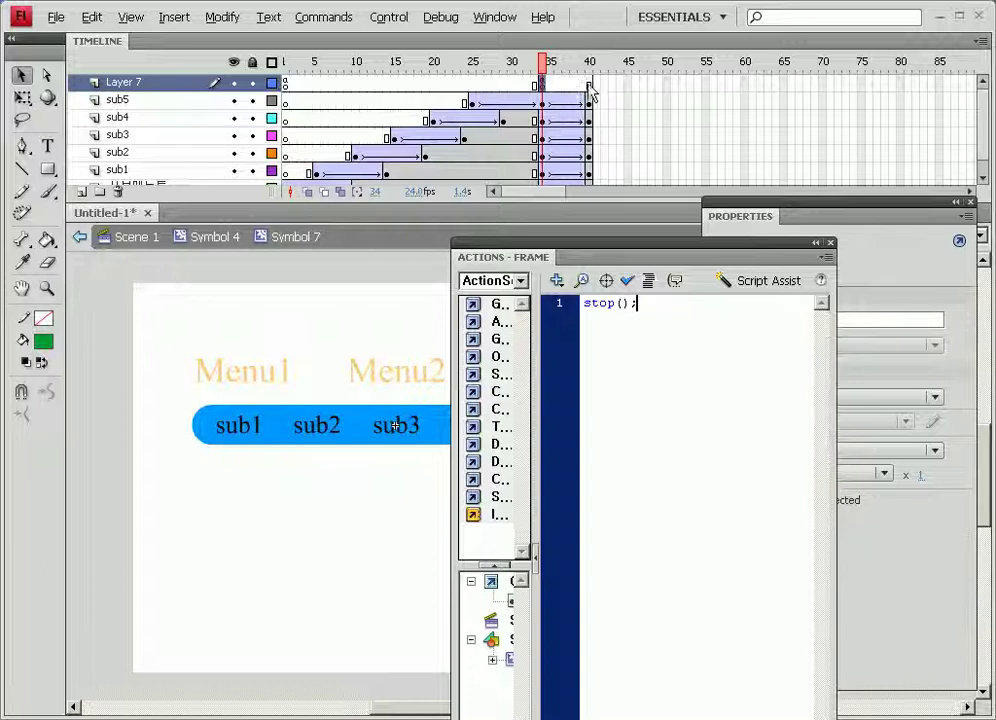
drag(548, 75, 251, 104)
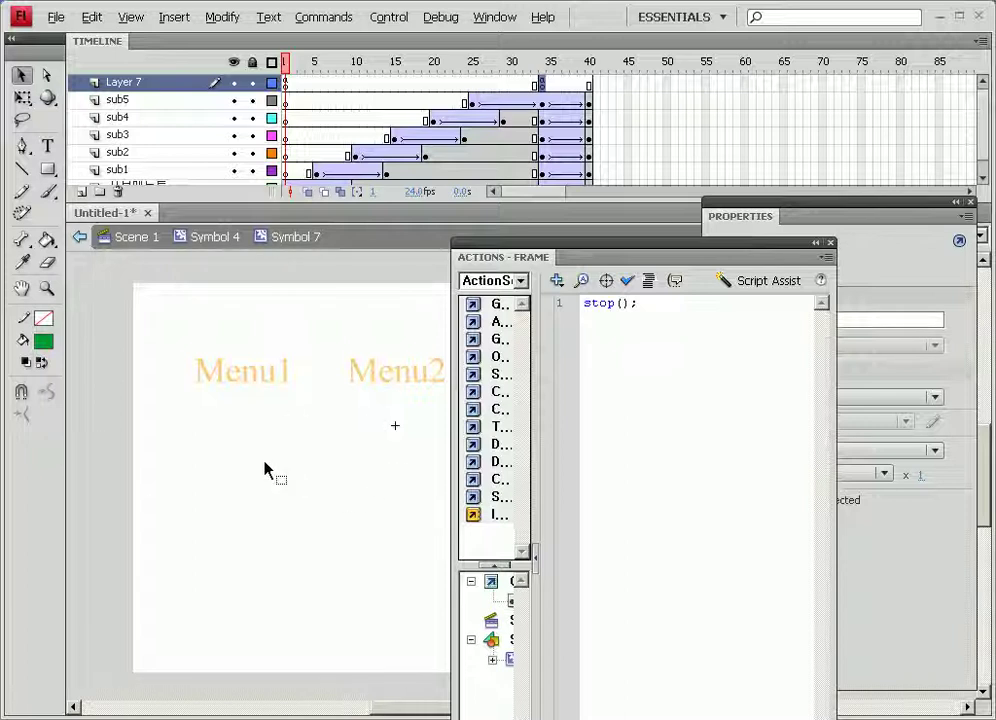
click(541, 90)
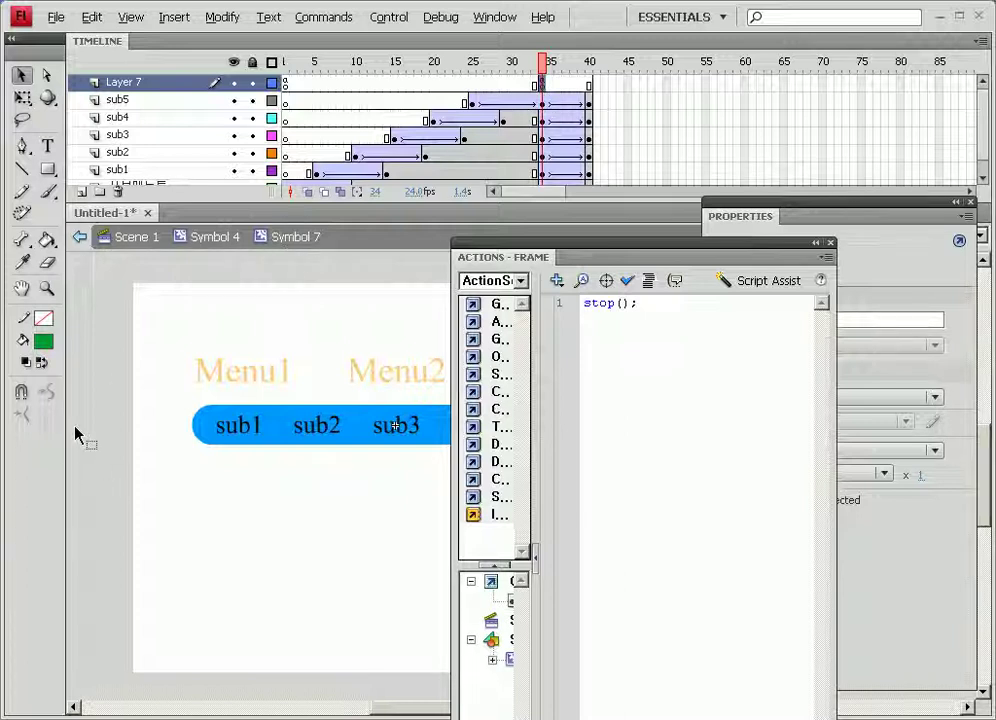
Rename the top layer holding the stop scripts as action
double_click(125, 86)
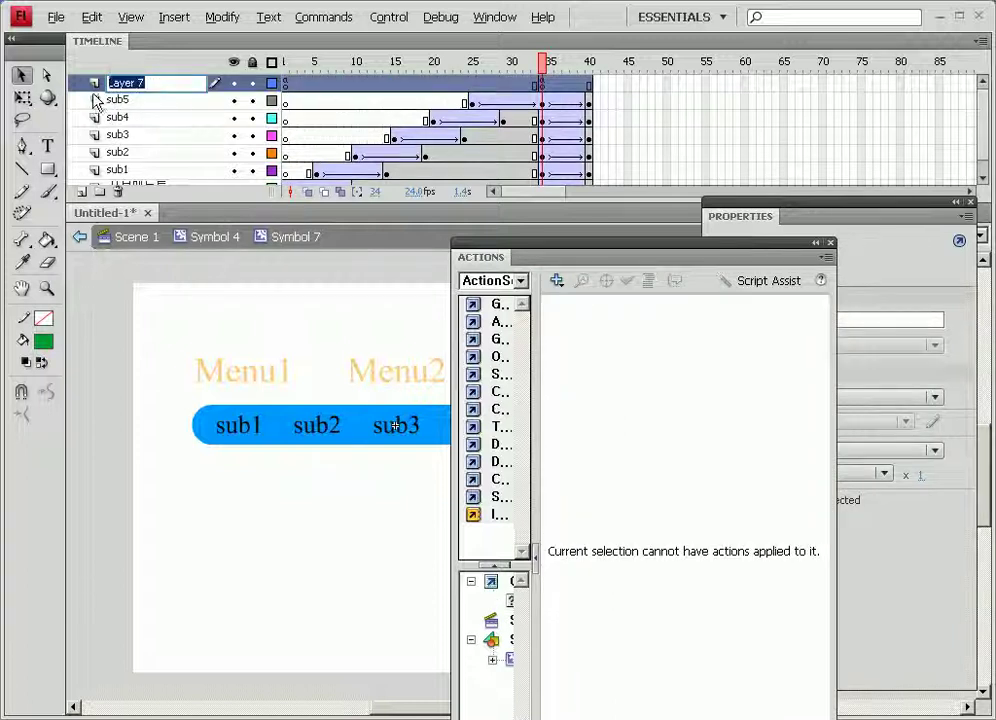
text(actu)
key(BackSpace)
text(i)
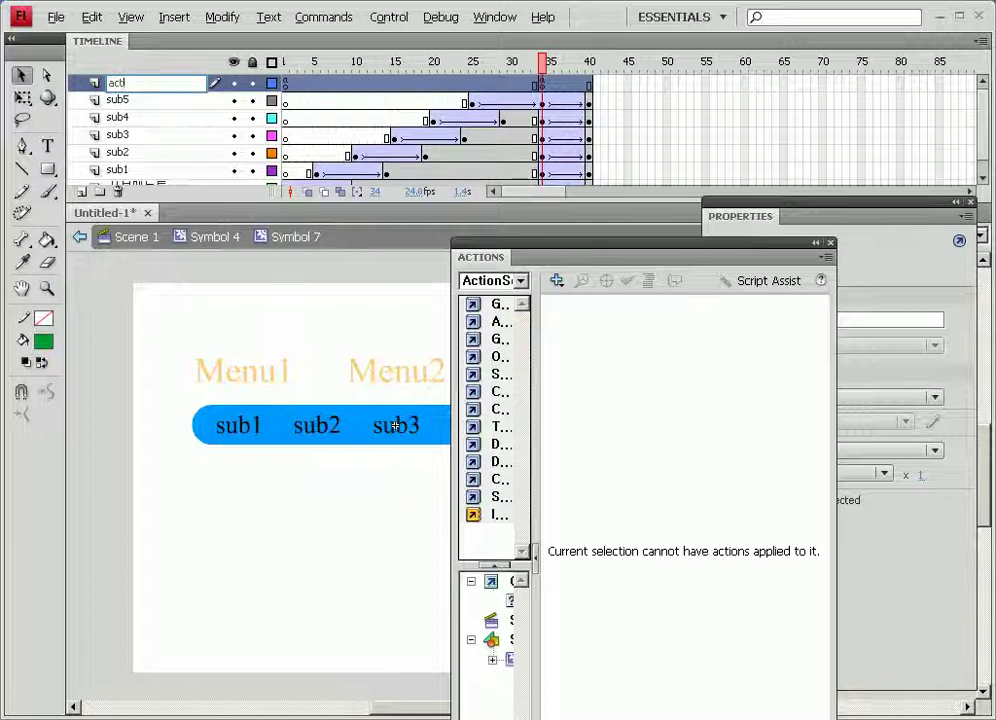
text(o)
text(on)
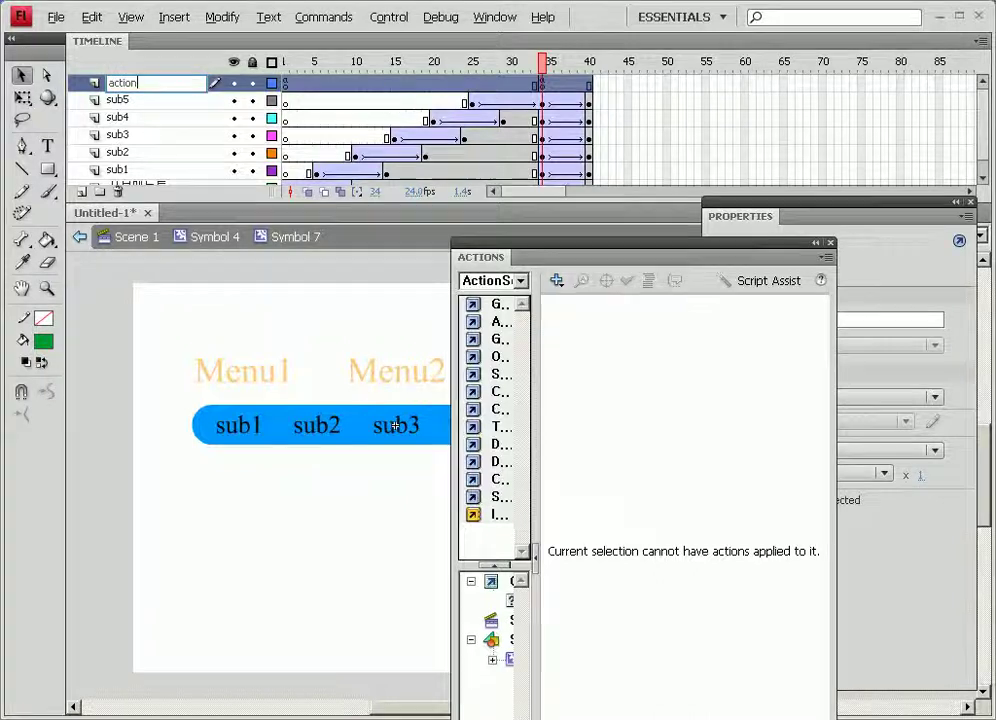
key(Return)
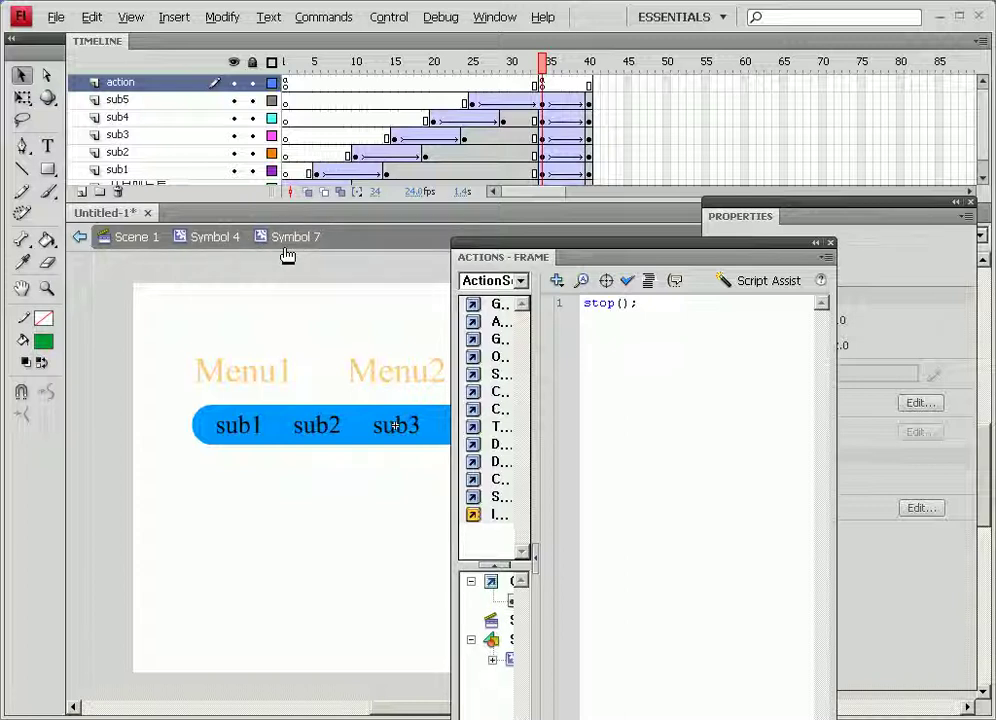
Return to Symbol 4 and add a new layer above the sub1 layer
click(220, 237)
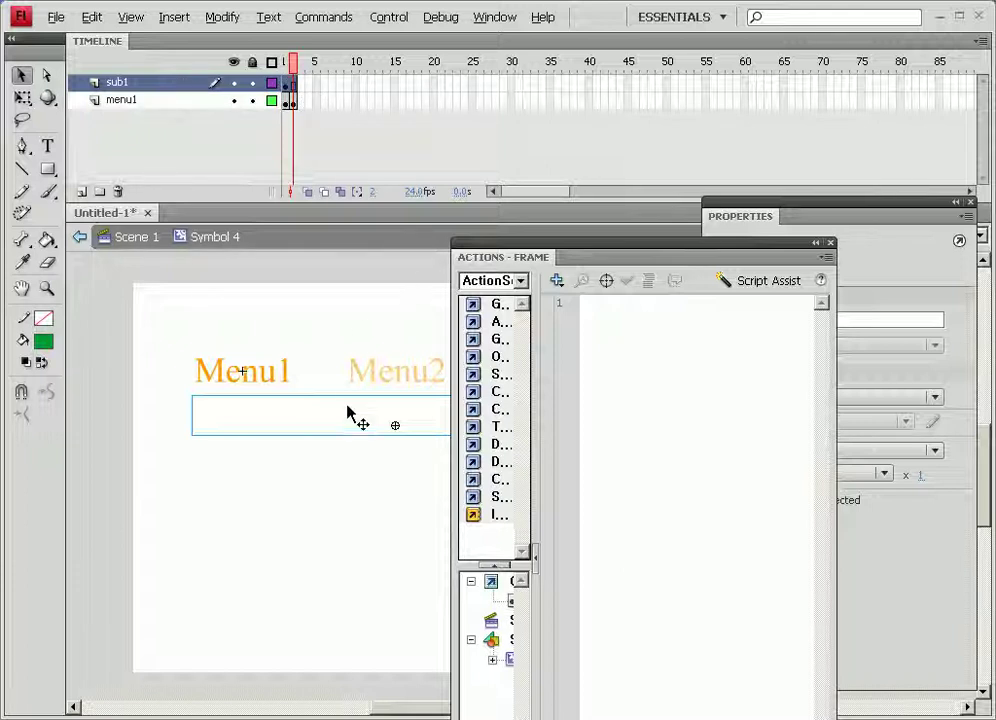
click(830, 244)
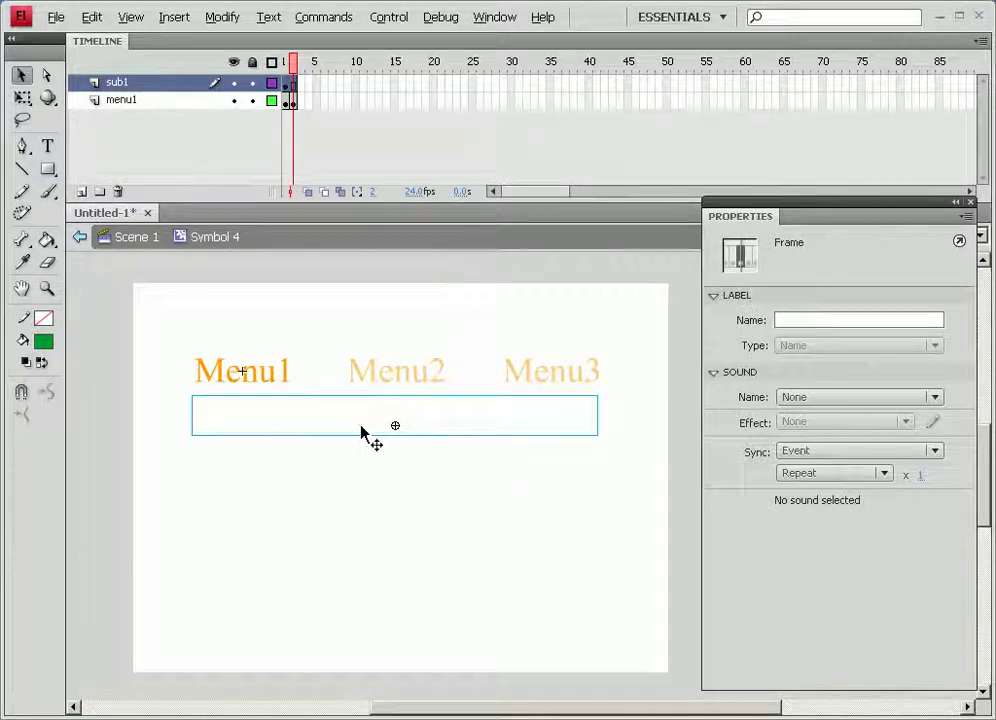
drag(338, 536, 416, 416)
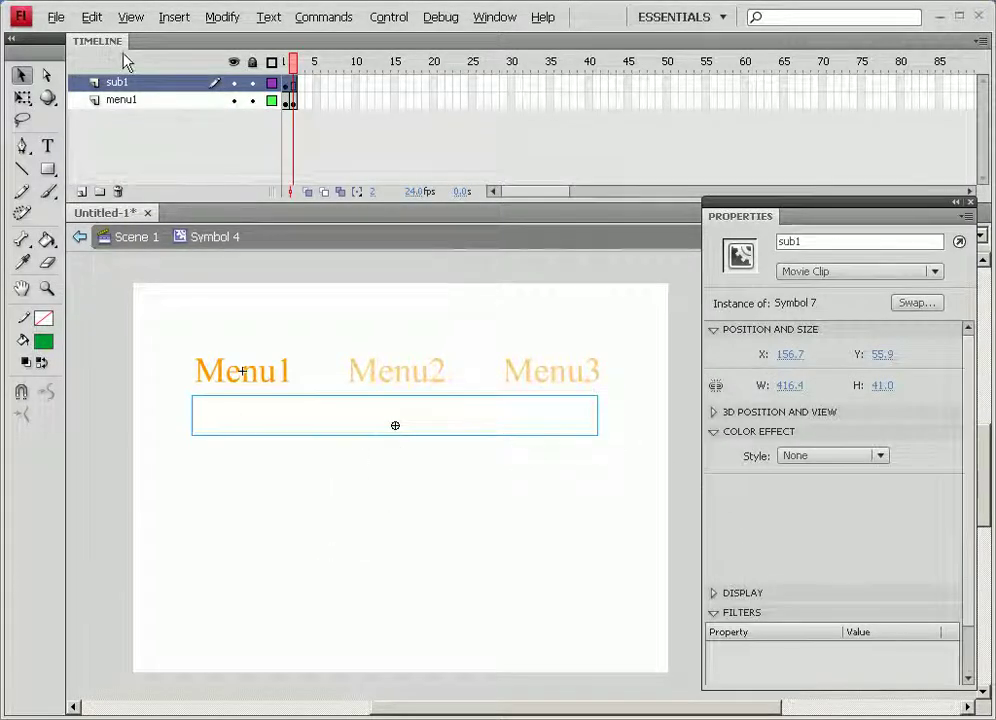
click(286, 82)
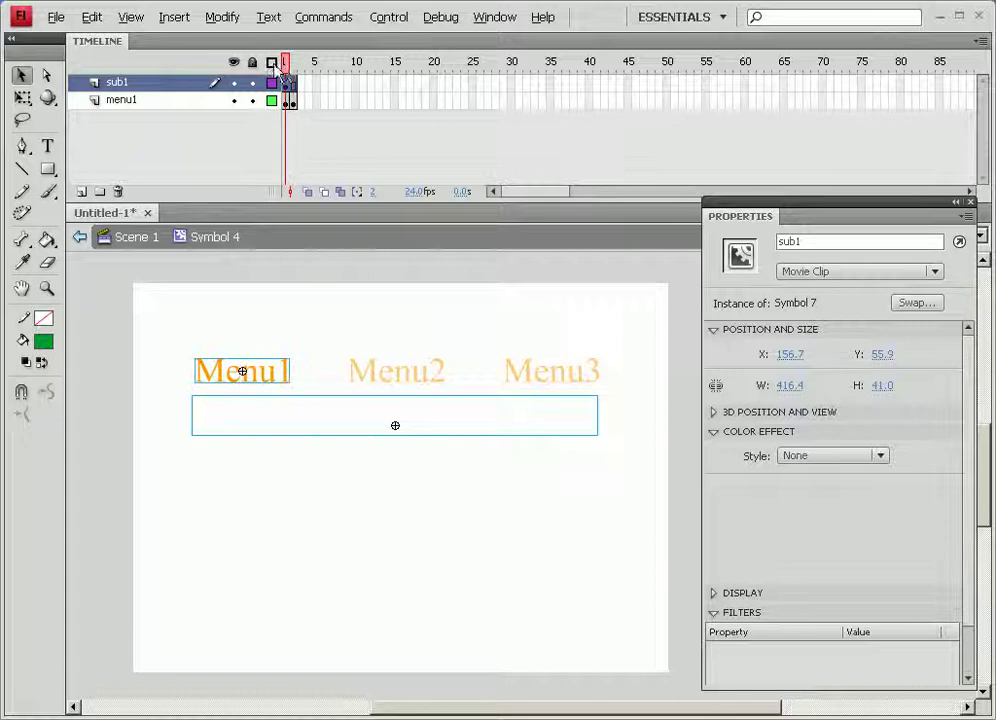
click(287, 83)
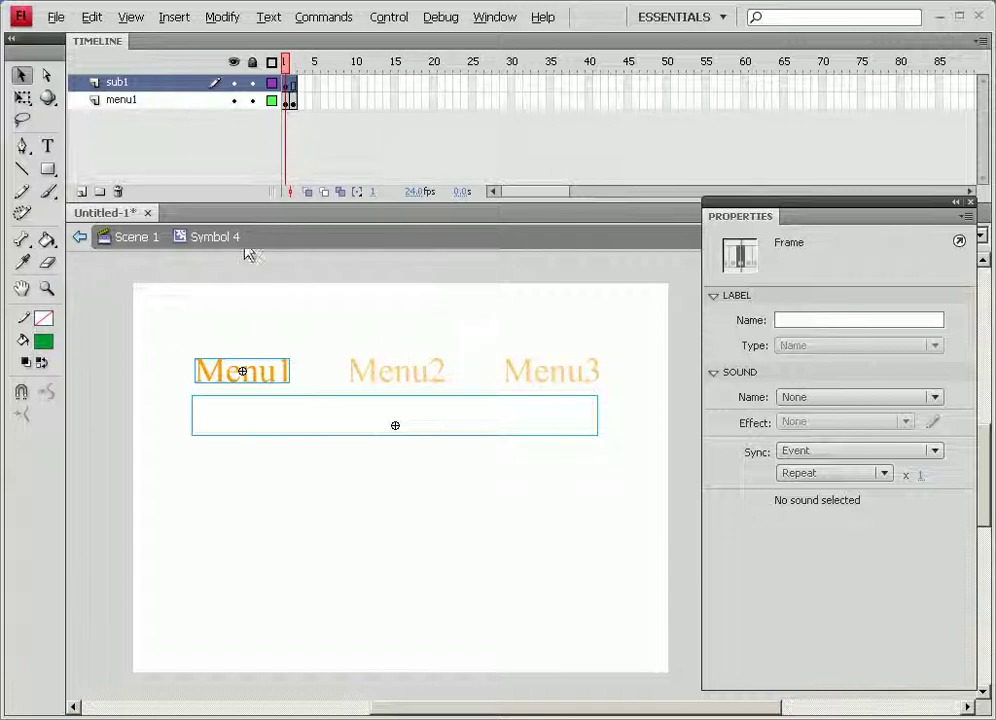
click(83, 192)
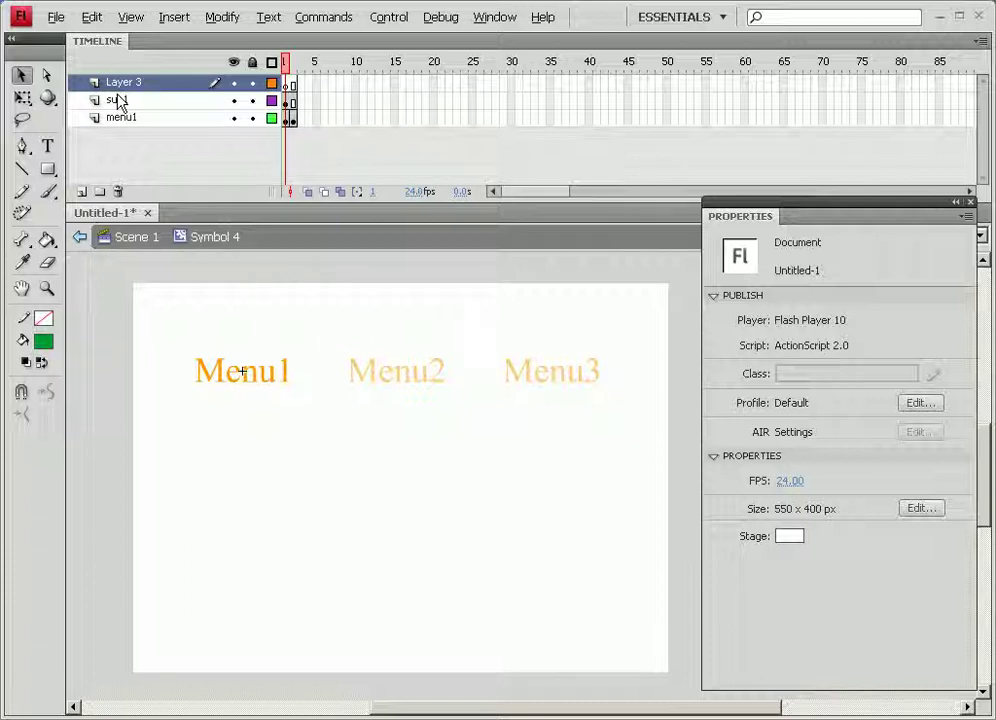
Draw a closed border of green, strokeless rectangles around Menu1 and its submenu area on the new layer
click(47, 169)
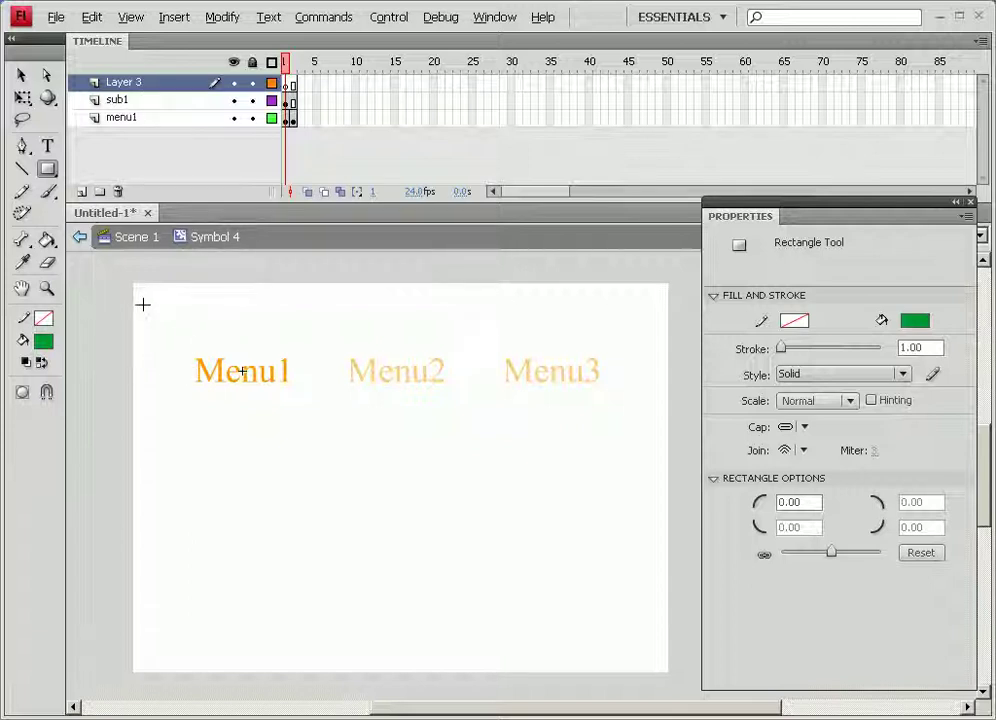
drag(142, 302, 362, 346)
drag(350, 341, 349, 341)
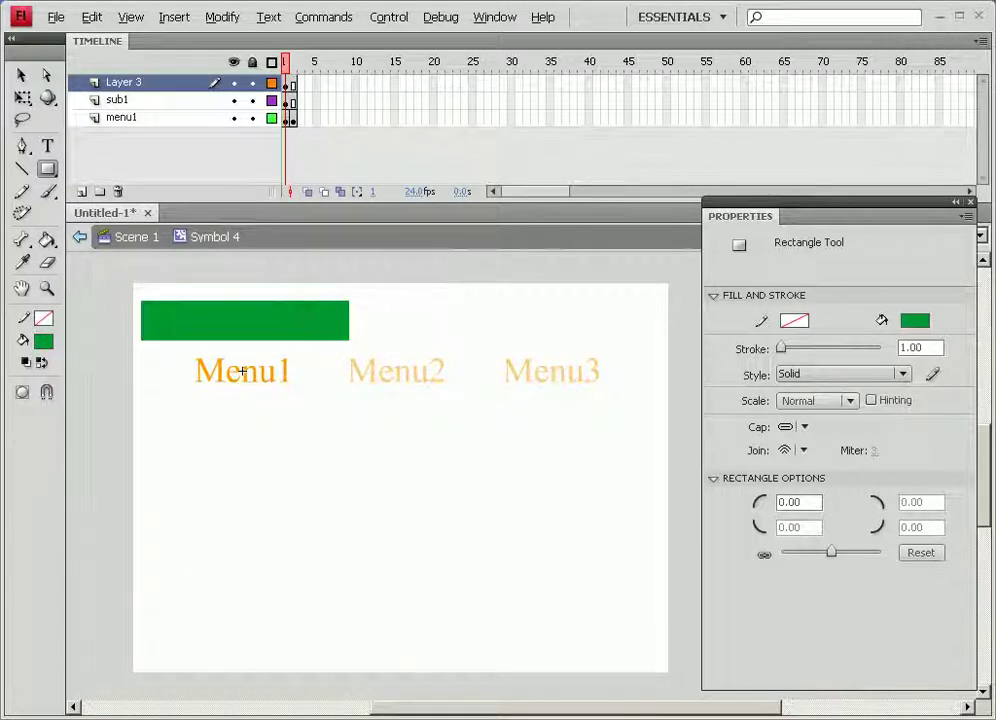
drag(298, 312, 350, 396)
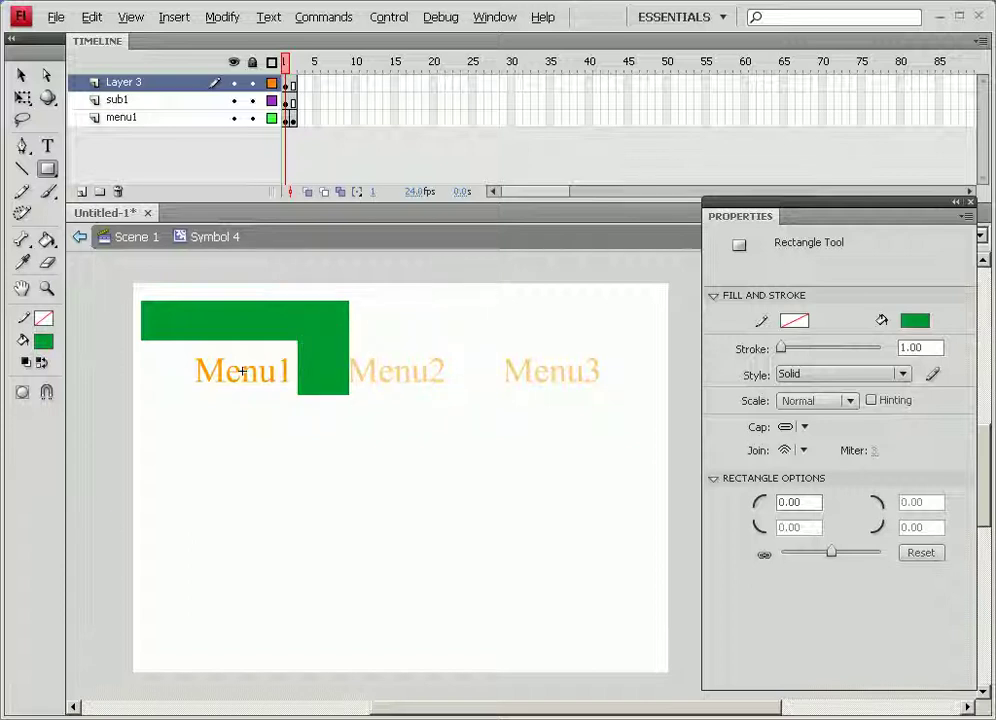
drag(338, 332, 620, 394)
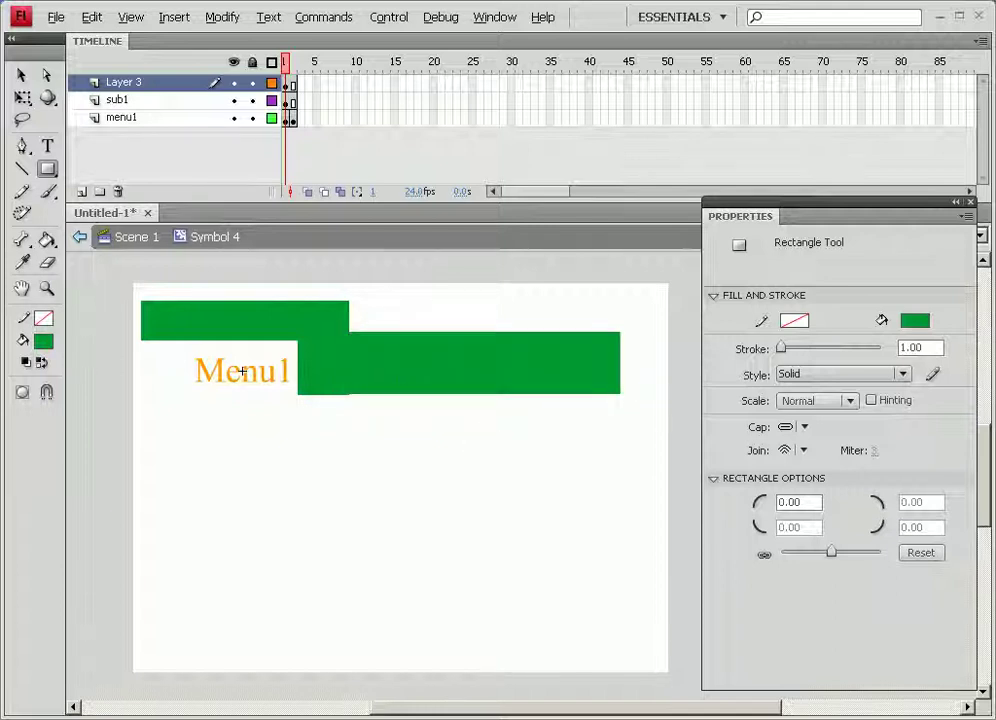
drag(141, 301, 178, 481)
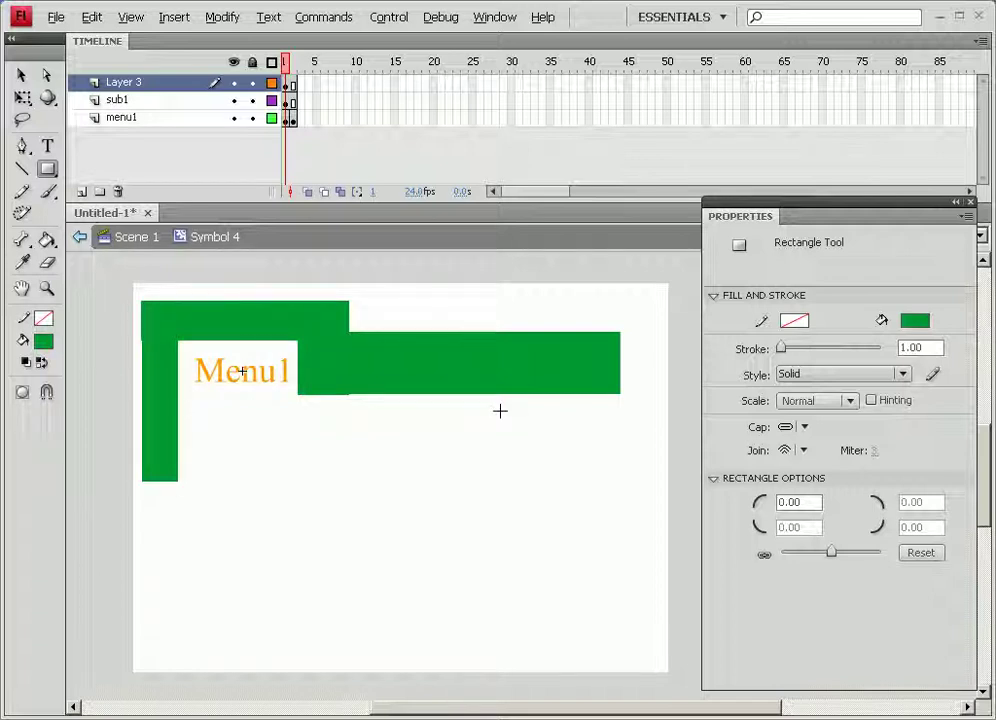
drag(142, 476, 631, 518)
drag(617, 330, 682, 518)
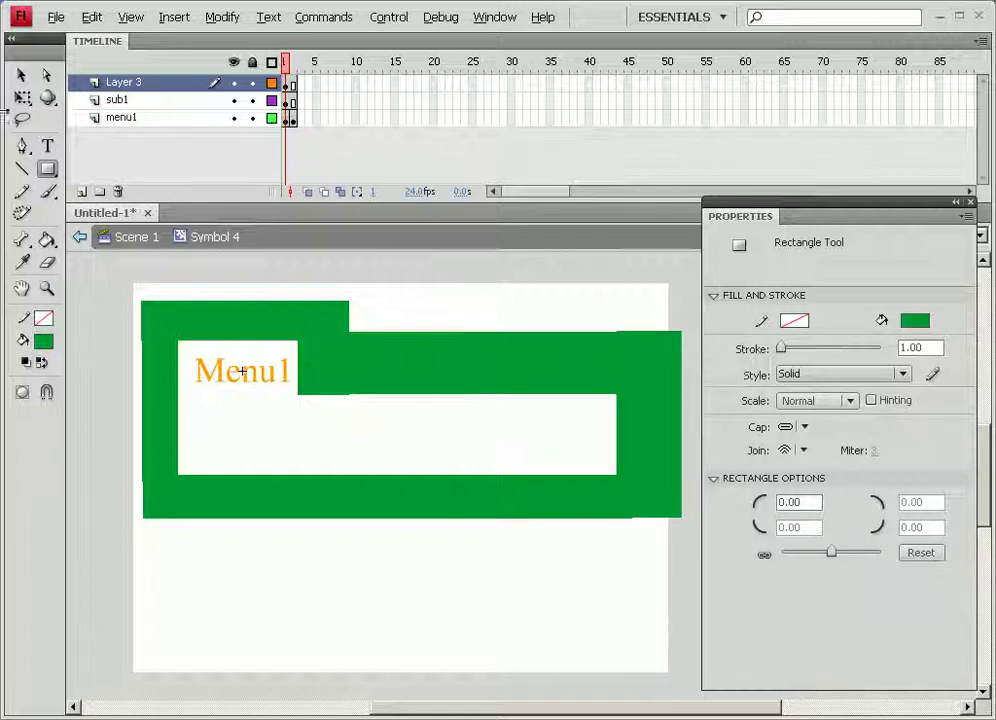
Extend the border's lower band inward with another green rectangle, narrowing the gap below the submenu bar
click(20, 77)
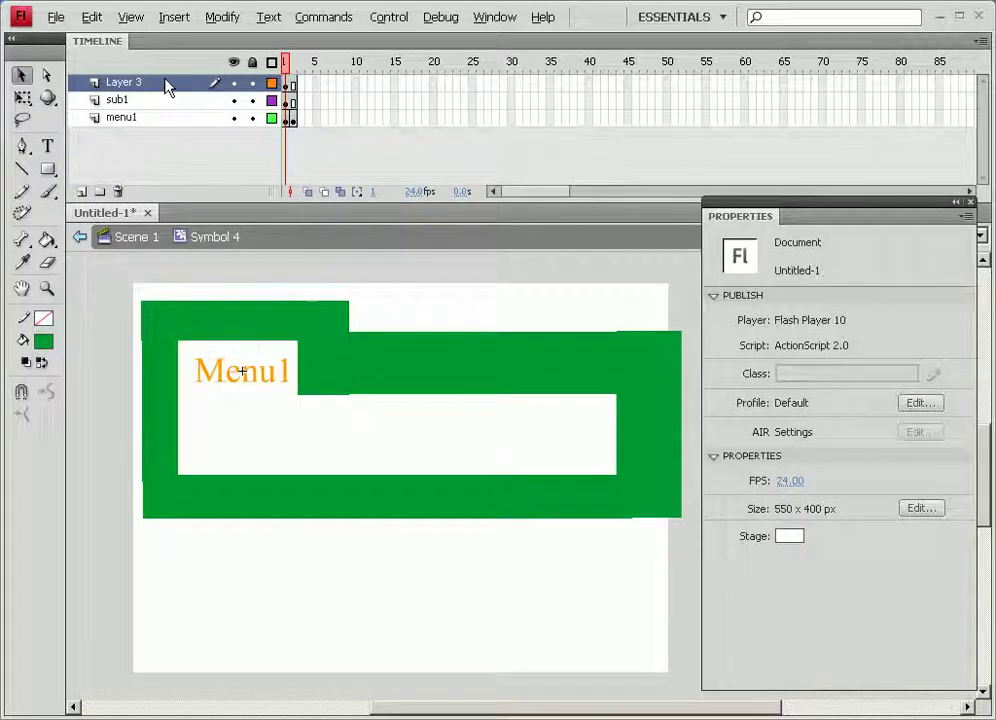
click(220, 372)
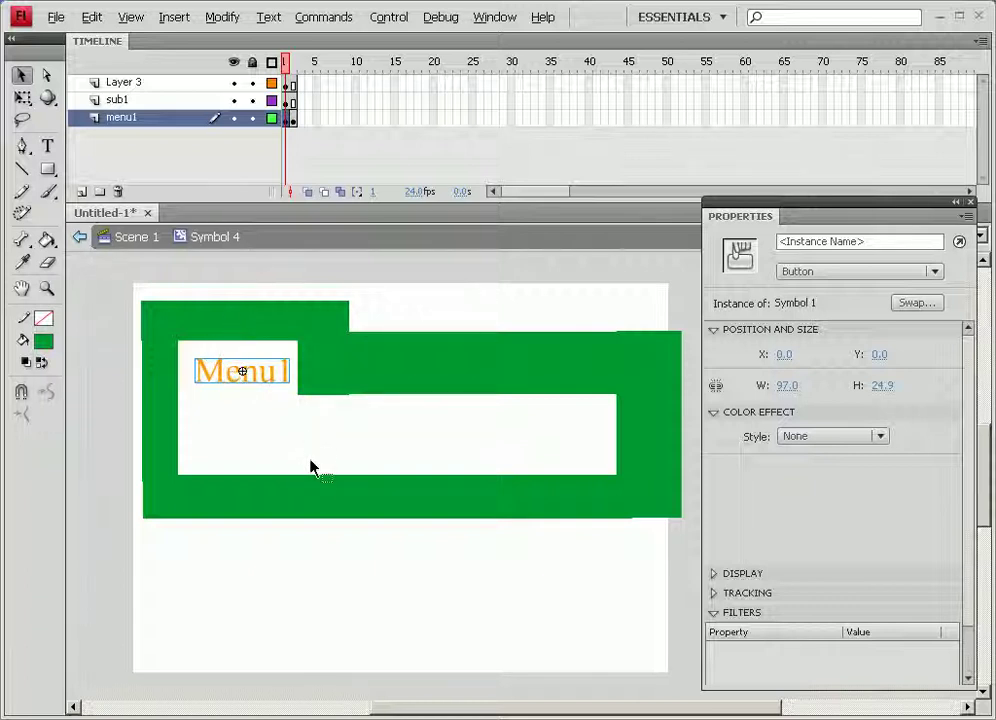
click(322, 432)
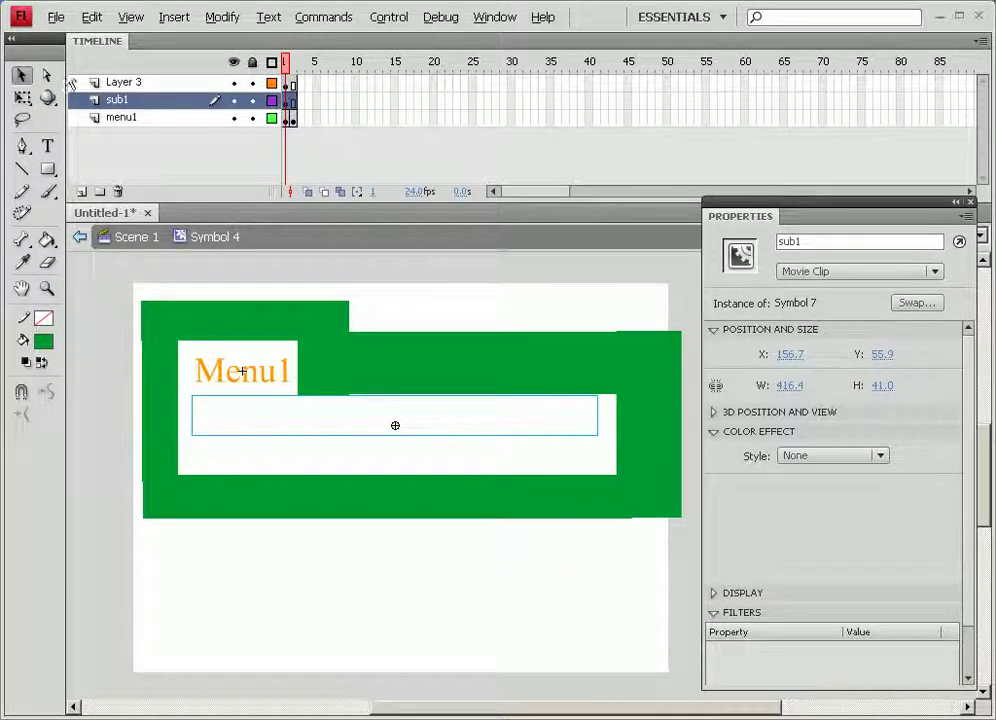
click(147, 89)
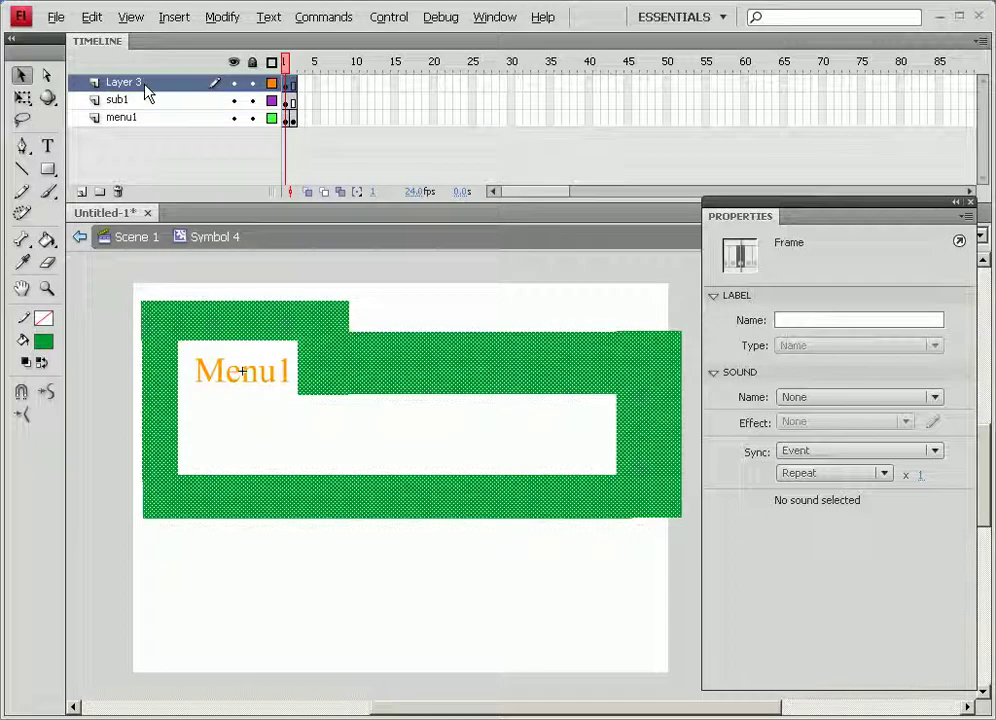
click(47, 171)
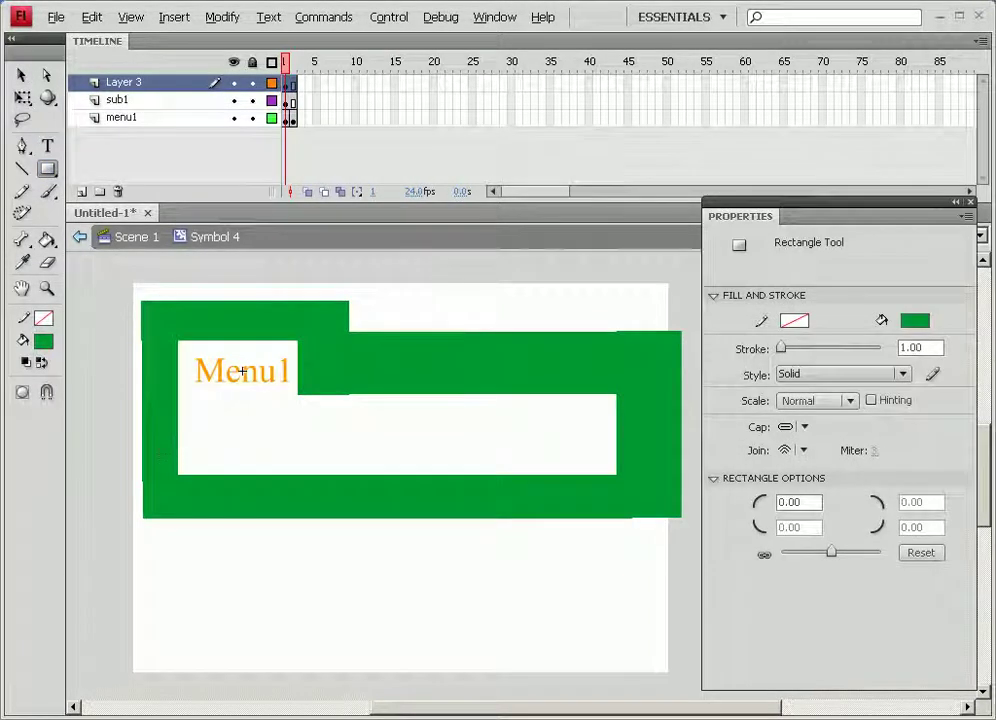
drag(172, 462, 620, 484)
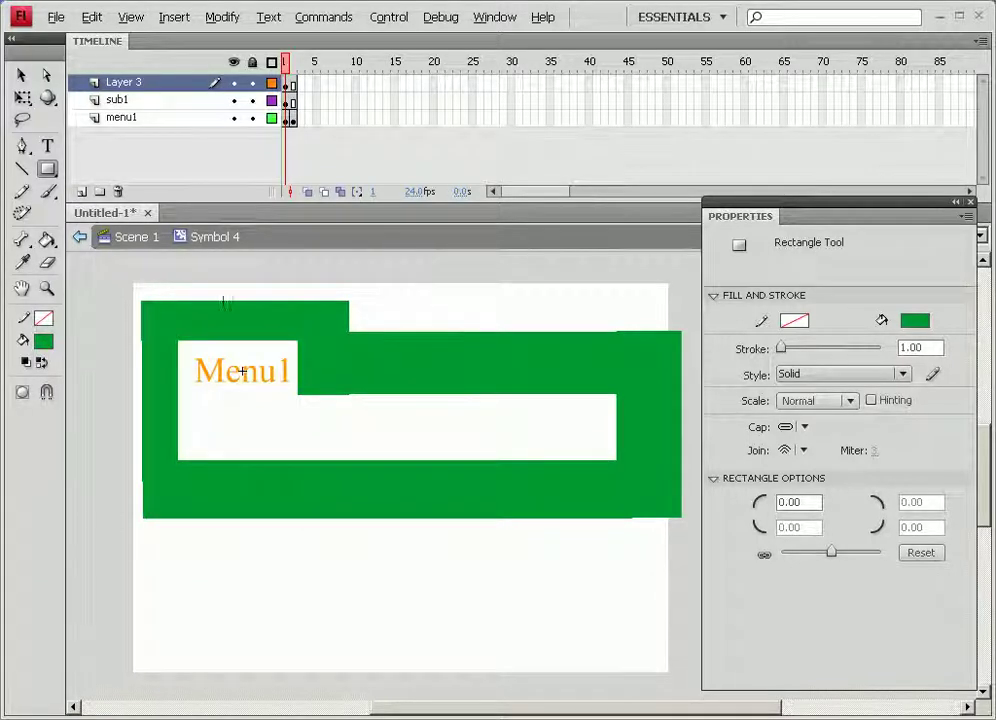
Open the sub1 movie clip below Menu1 for editing in place
click(21, 76)
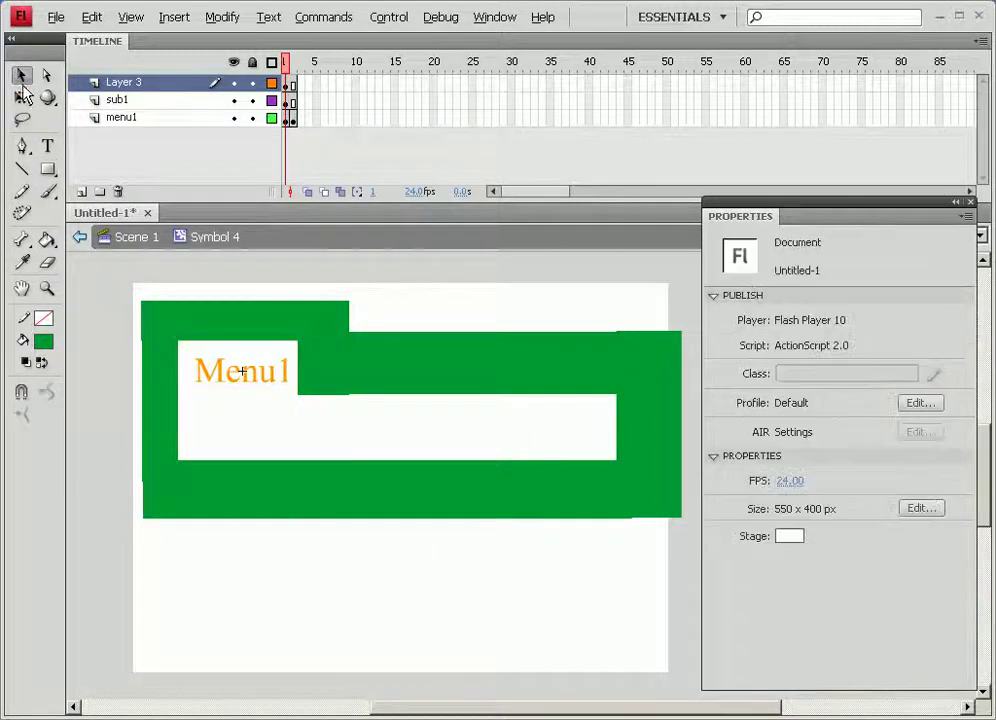
click(320, 430)
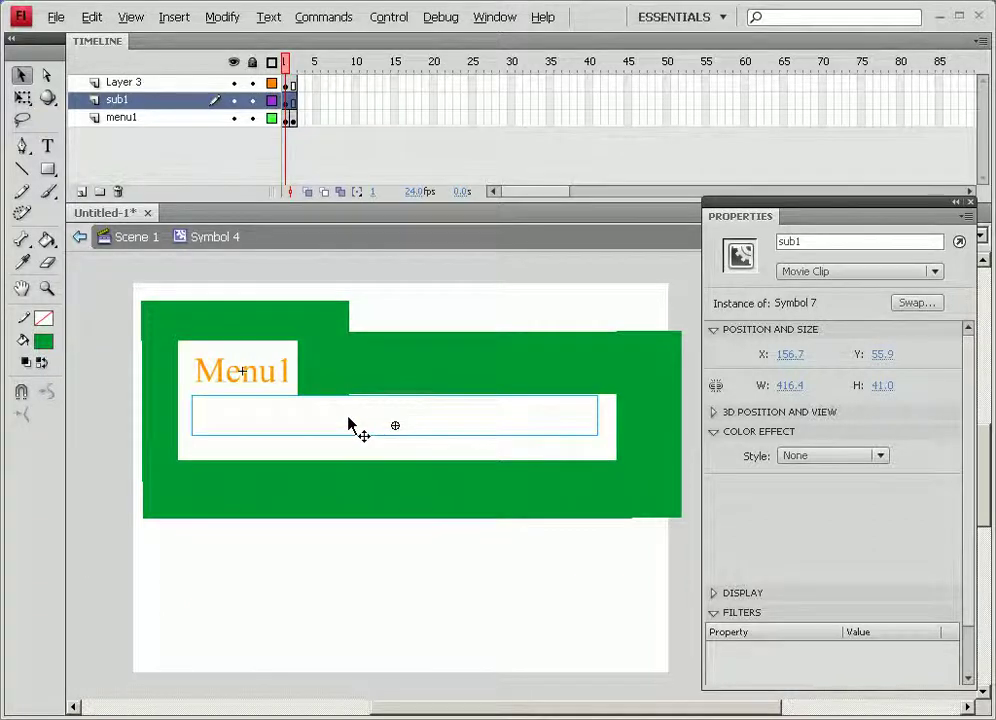
double_click(348, 424)
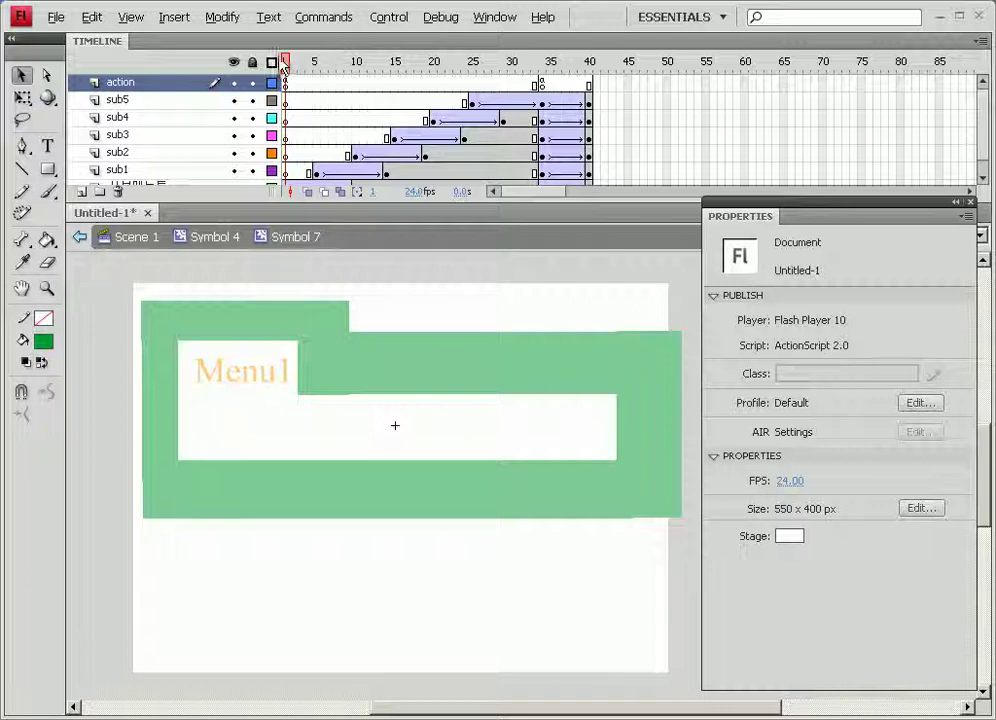
Preview the submenu bar at frame 34 of its movie clip against the green border, and return to Symbol 4
drag(285, 64, 547, 75)
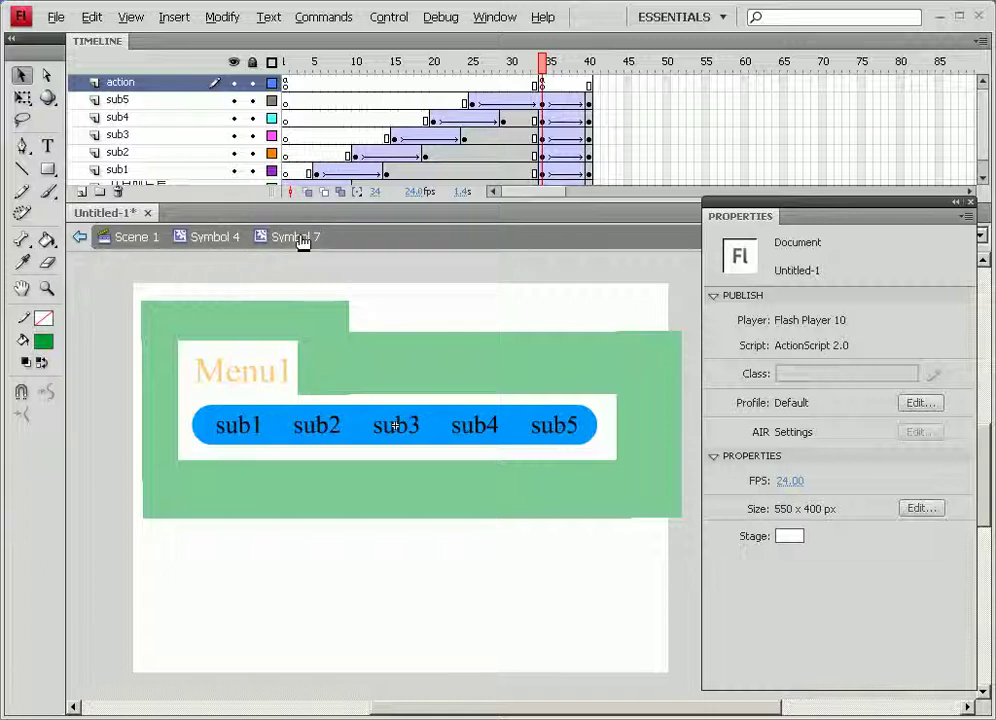
click(229, 240)
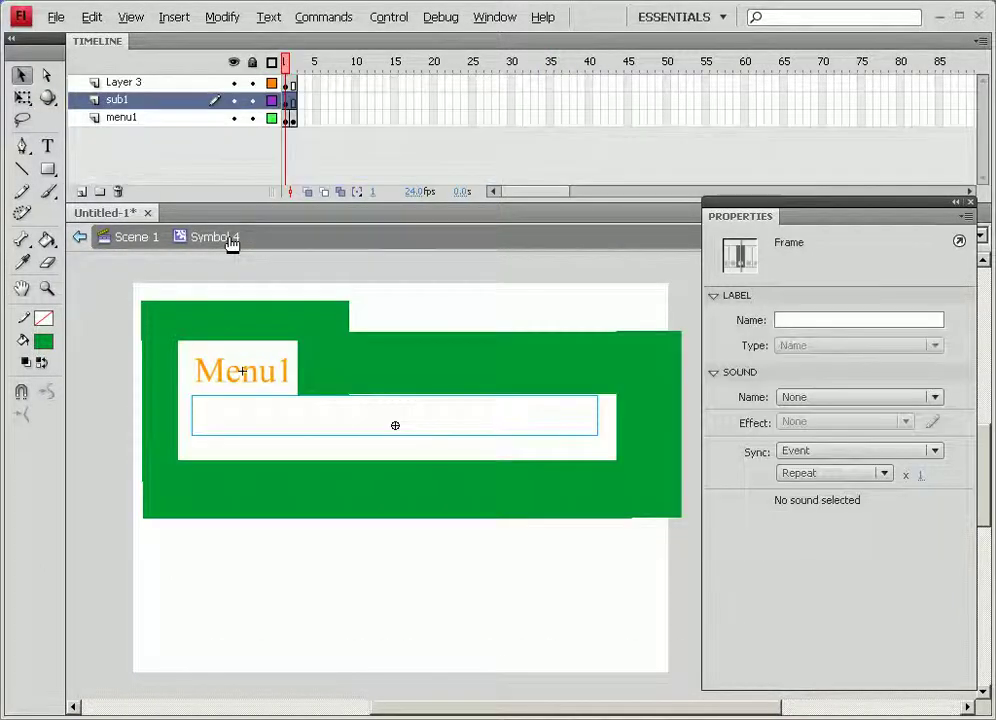
Convert the green border shape around Menu1 and its submenu area into a Button symbol, keeping the default name
click(236, 332)
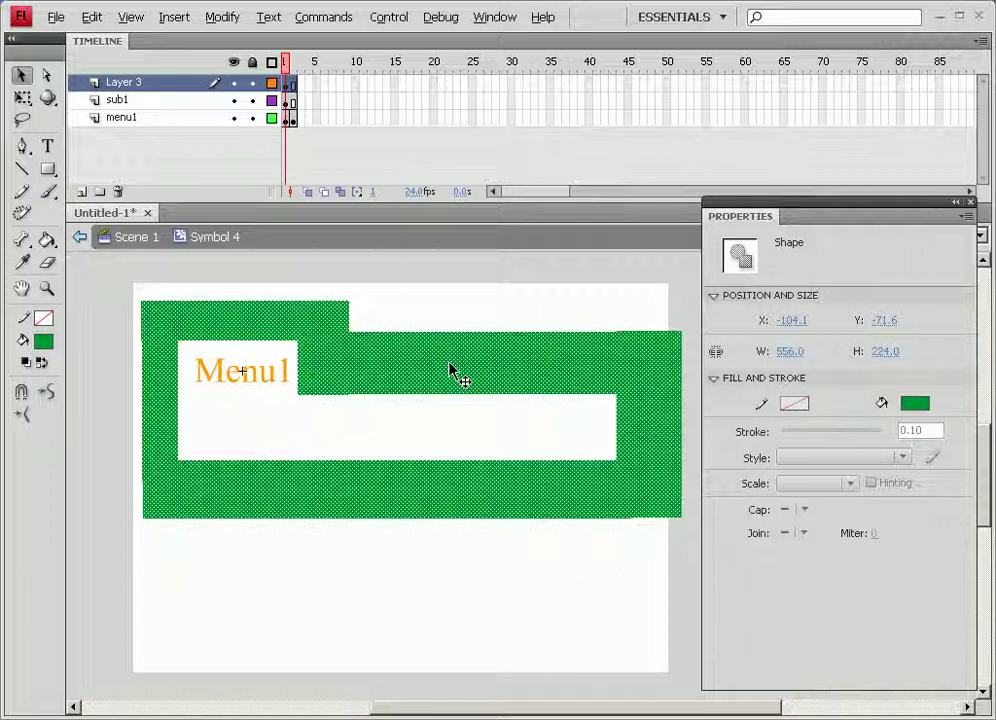
key(F8)
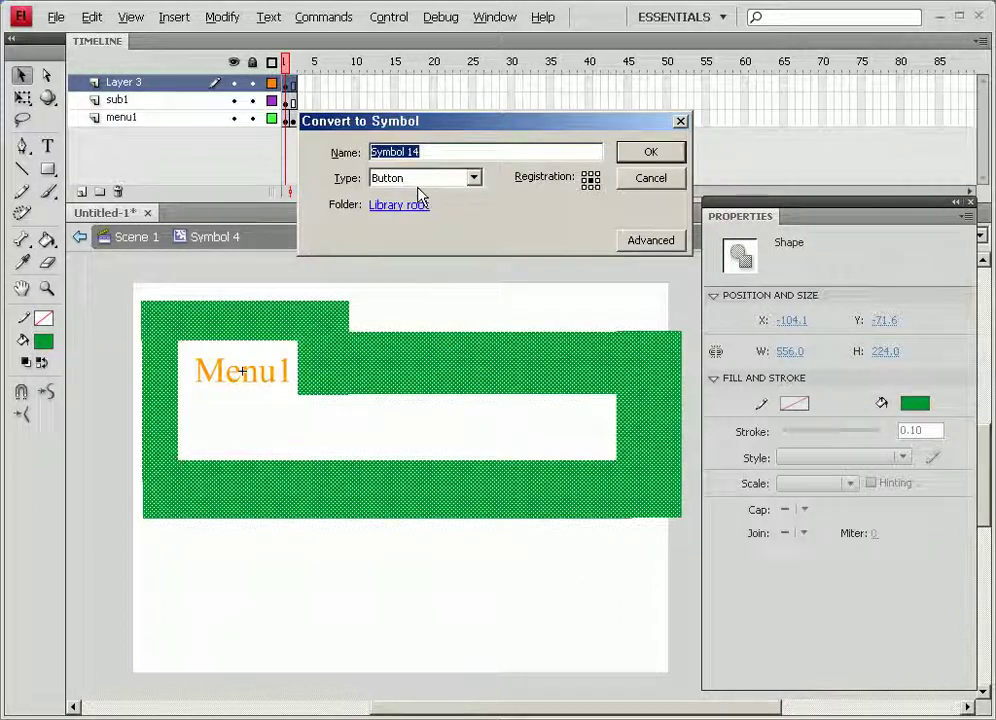
click(654, 156)
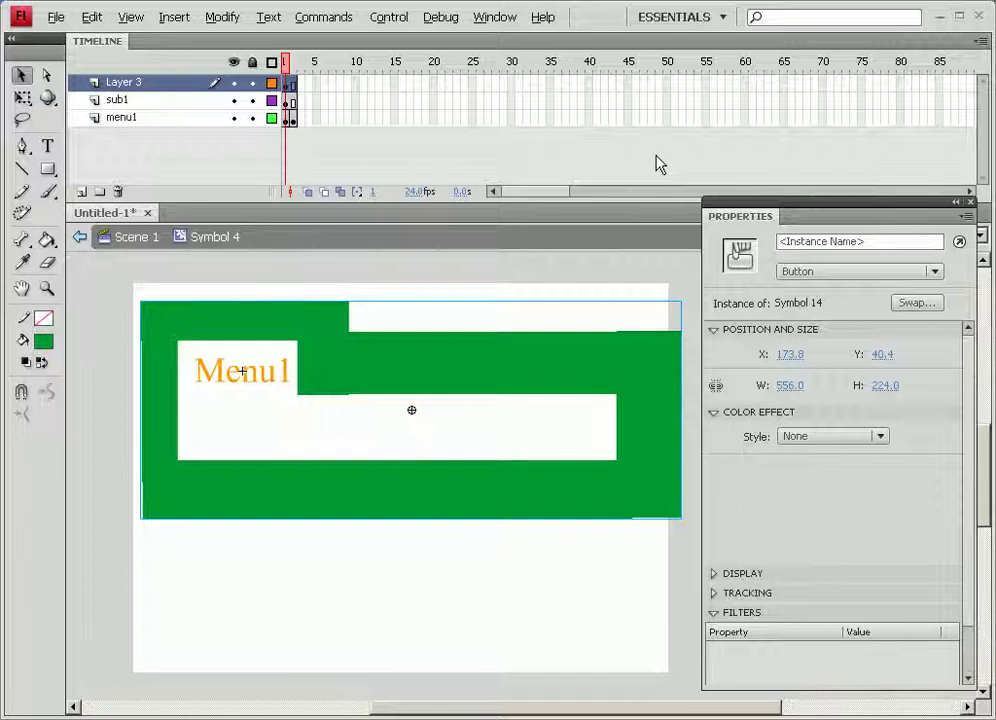
Add a new layer above Layer 3, which holds the green border button, in Symbol 4
click(292, 62)
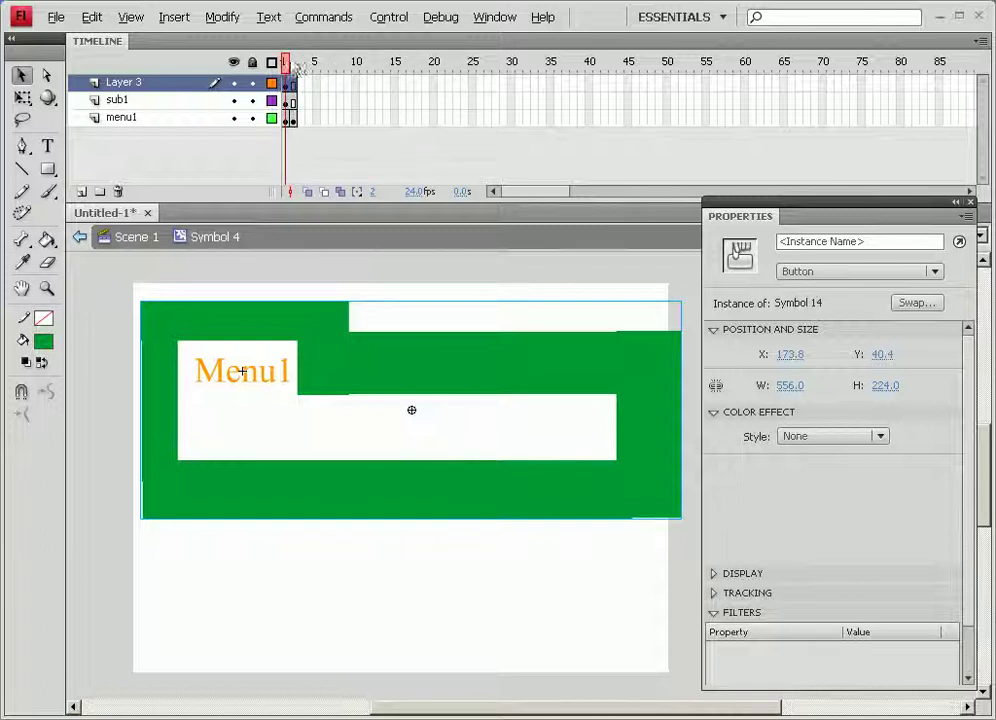
click(285, 83)
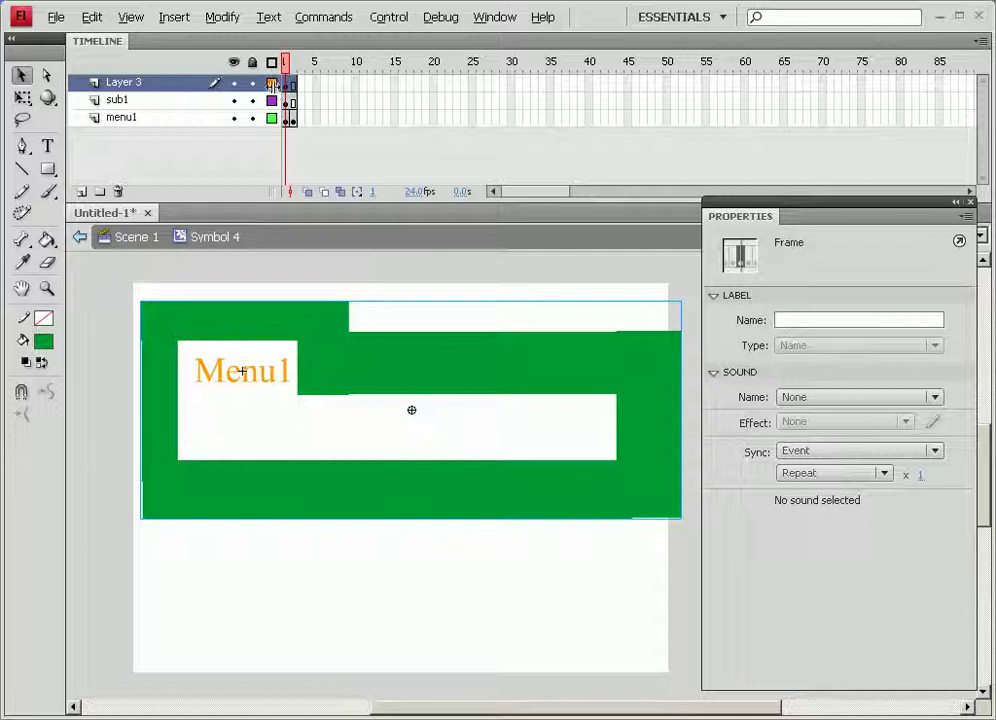
click(82, 191)
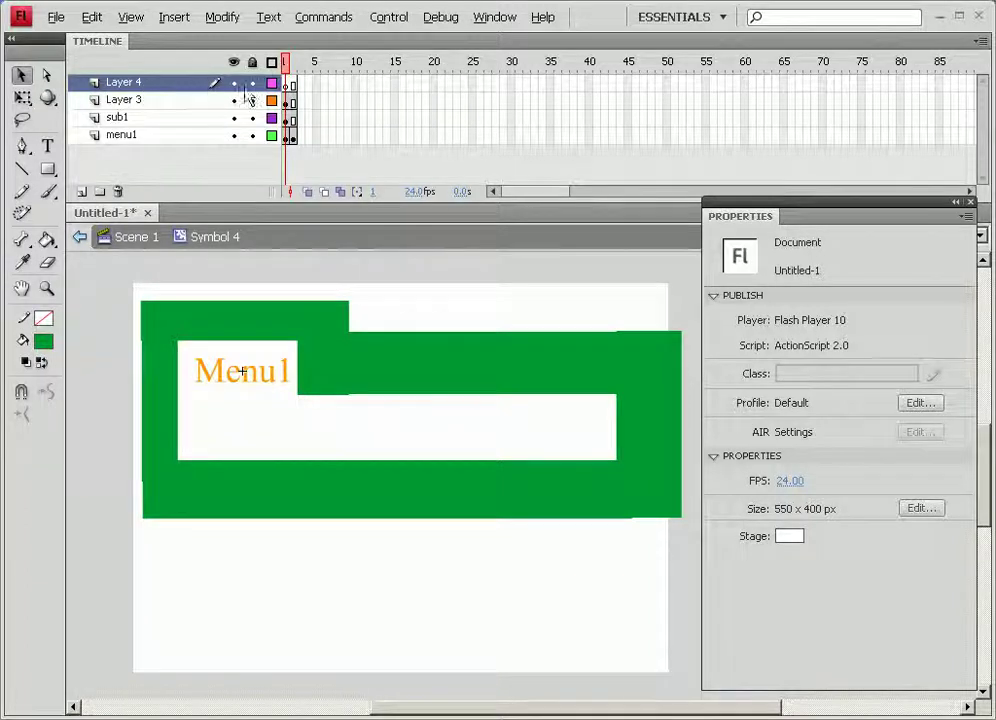
Add a stop(); script to frame 1 of Layer 4
click(288, 84)
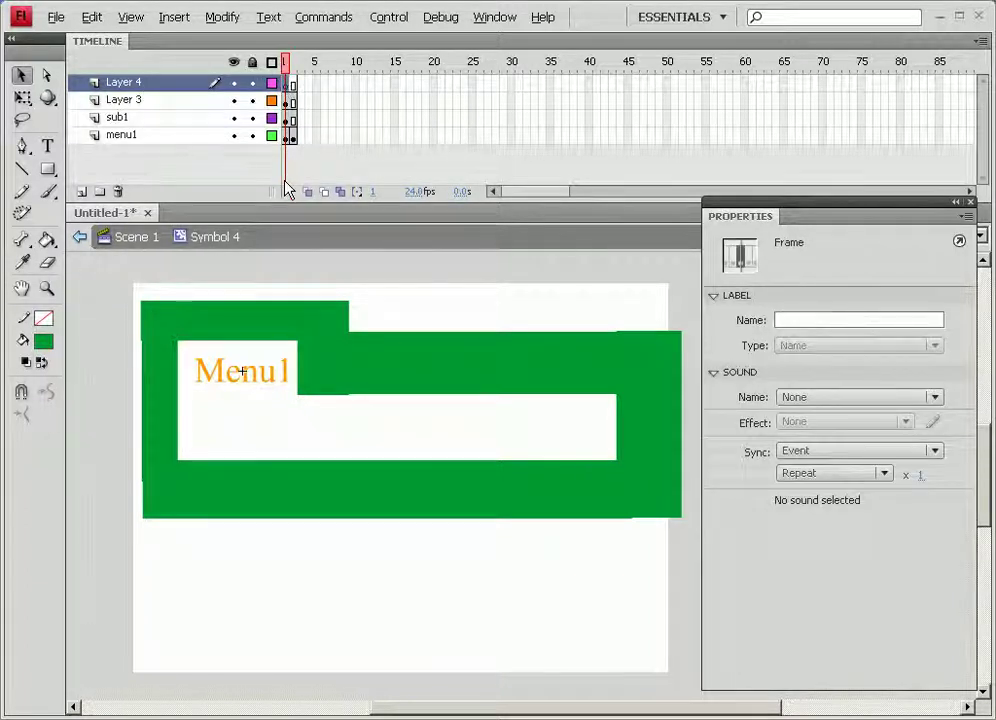
right_click(286, 82)
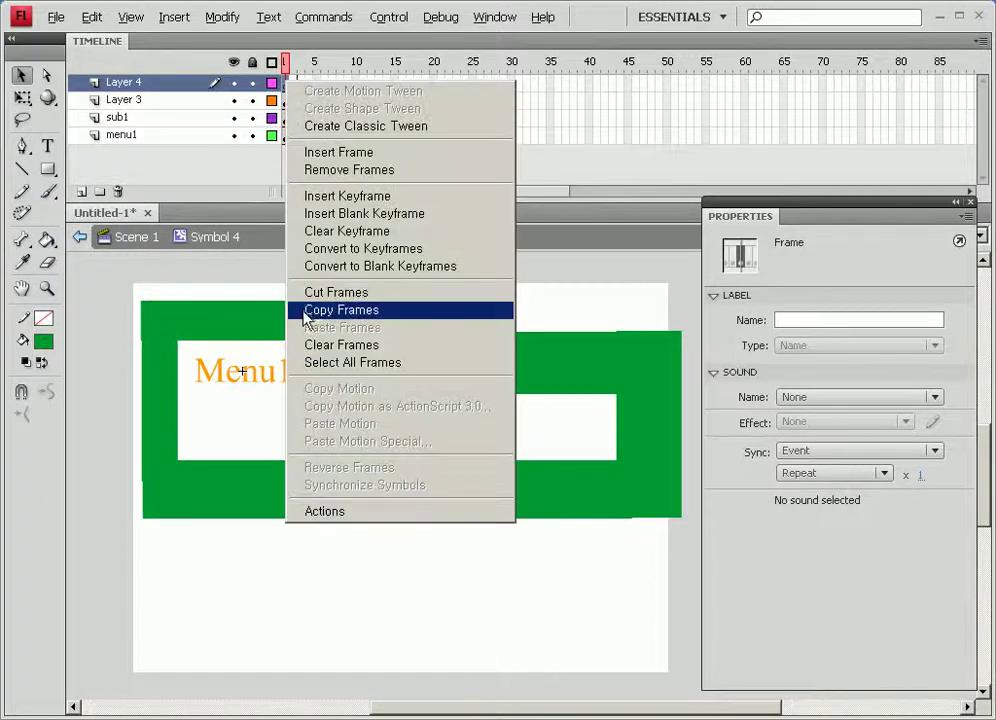
click(322, 511)
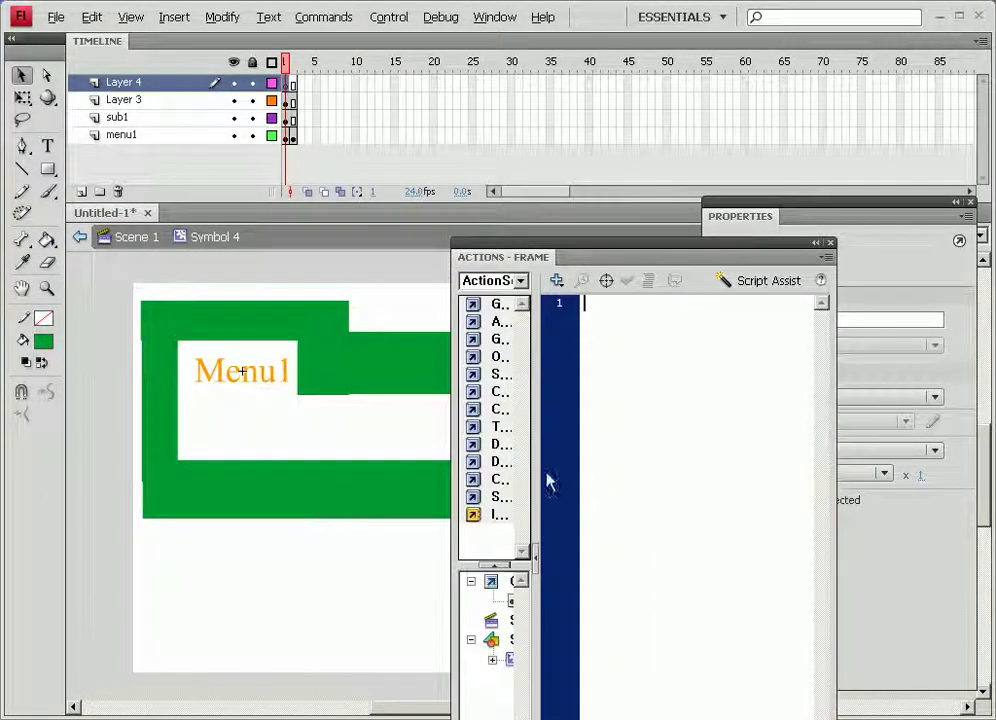
text(stop)
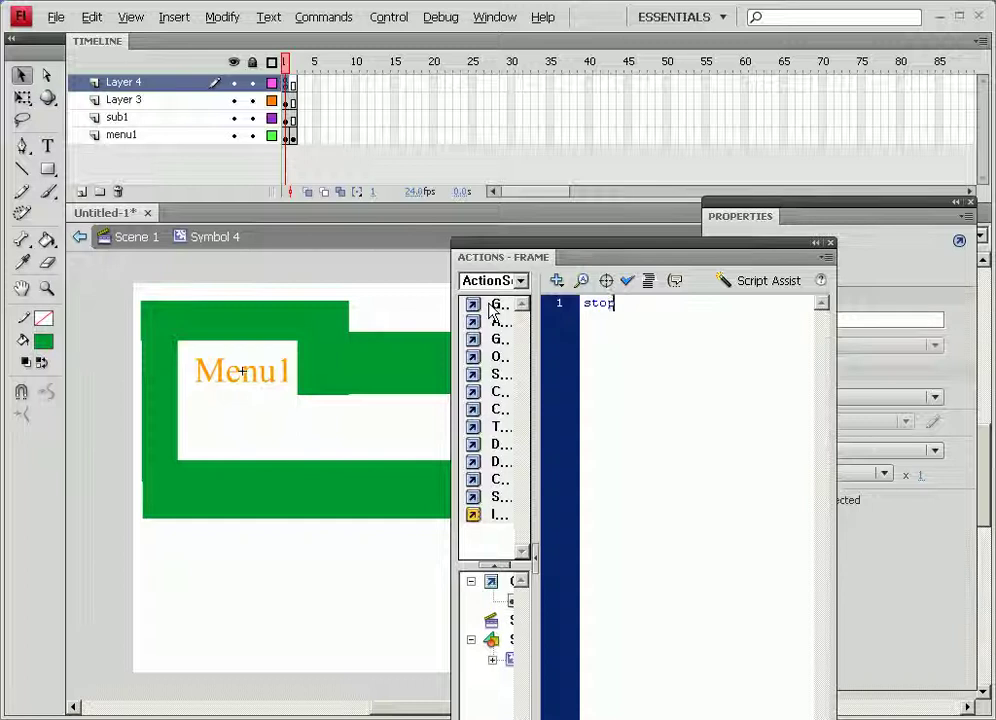
text(();)
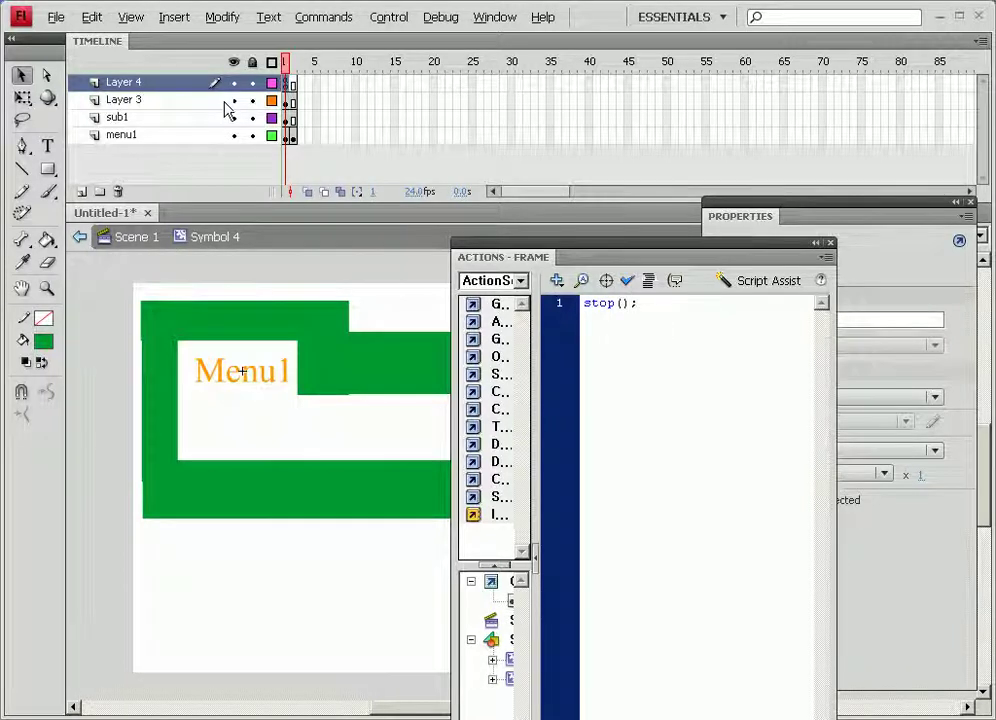
Insert a keyframe at frame 2 of Layer 4 and give it a stop(); script
click(293, 84)
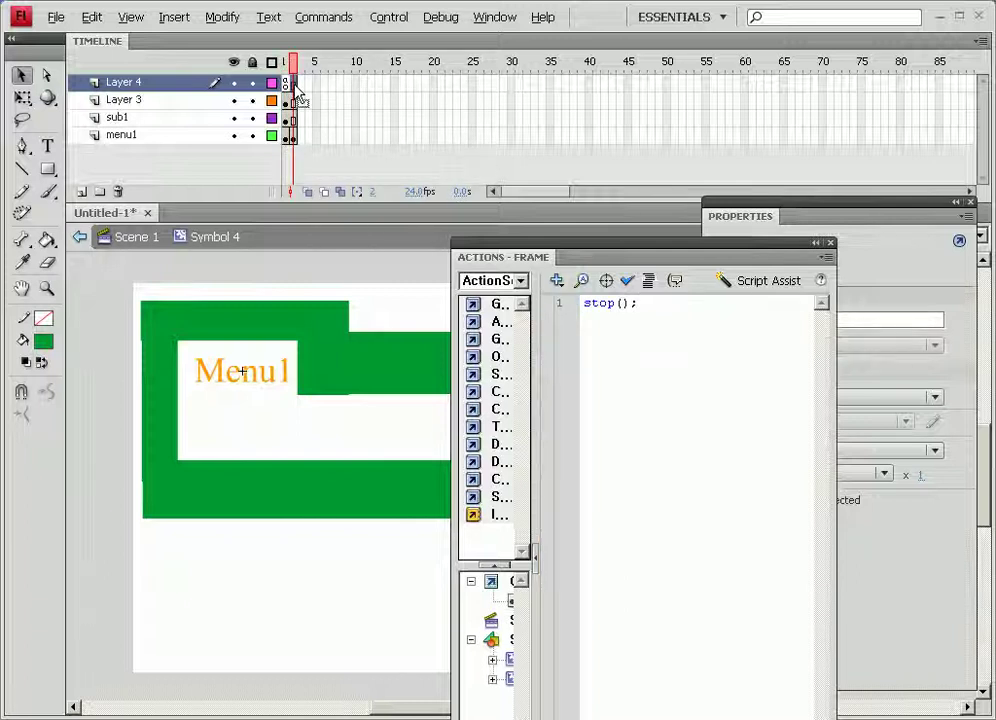
right_click(296, 90)
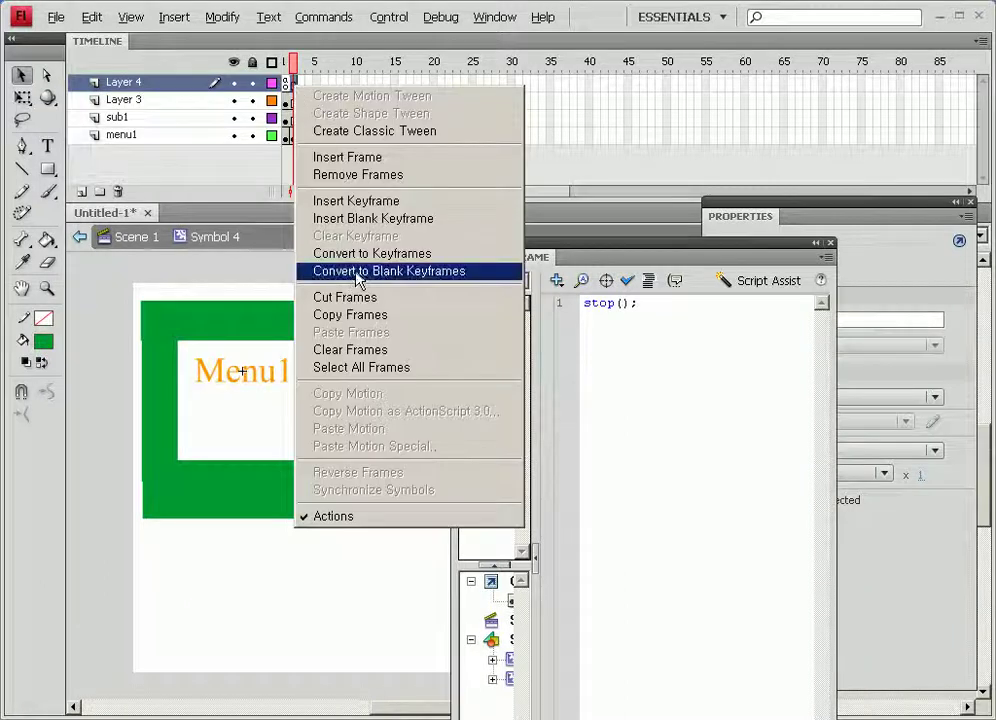
click(336, 203)
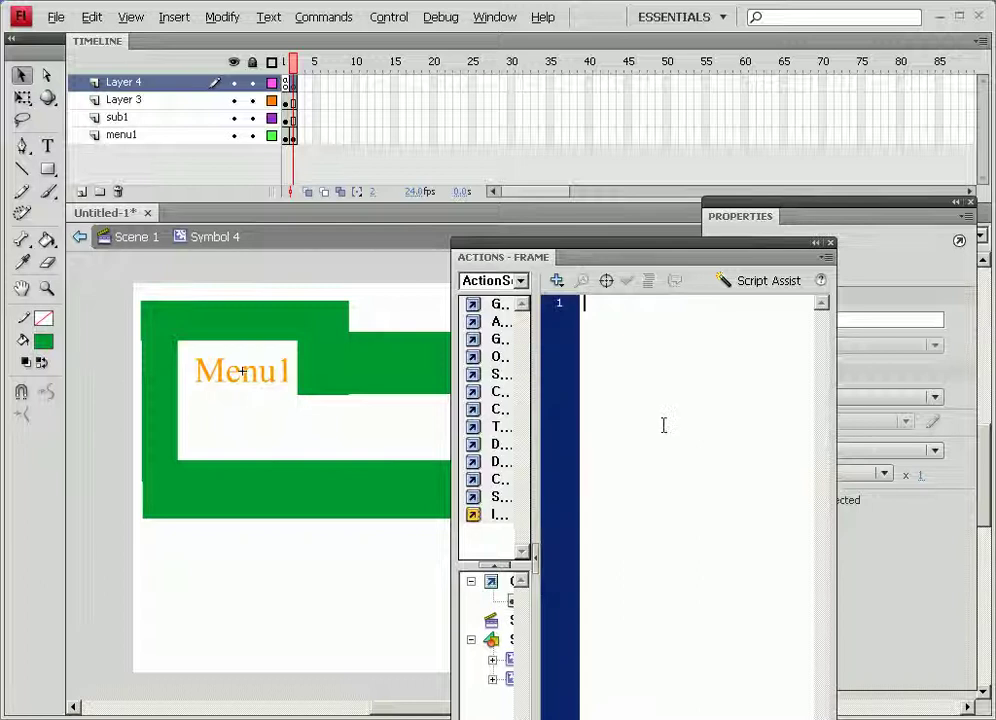
text(stop)
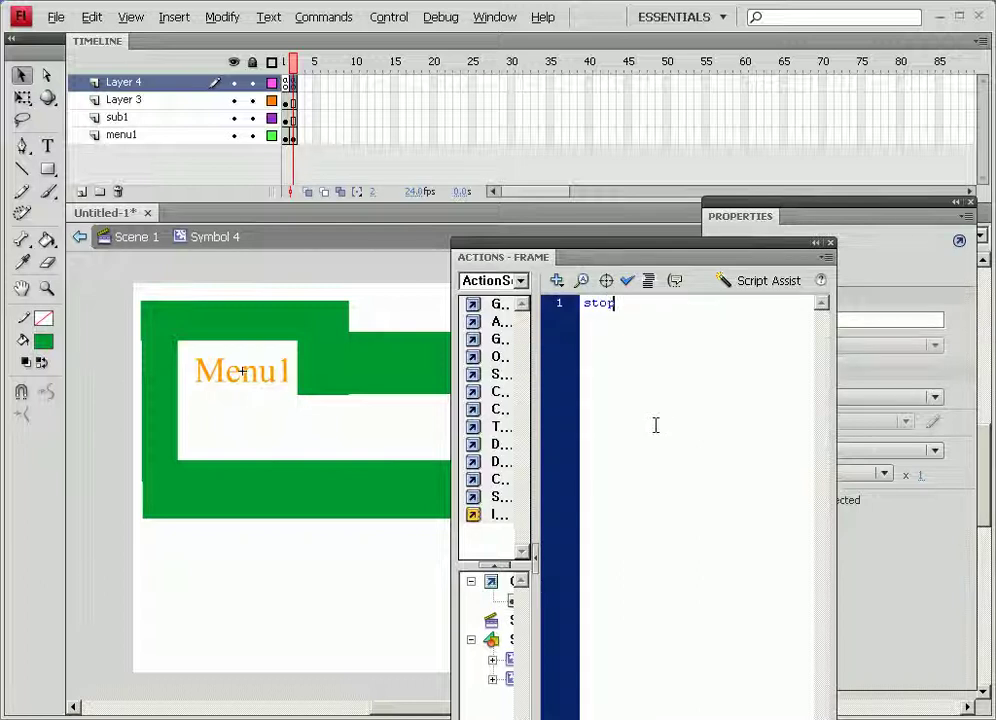
text(()
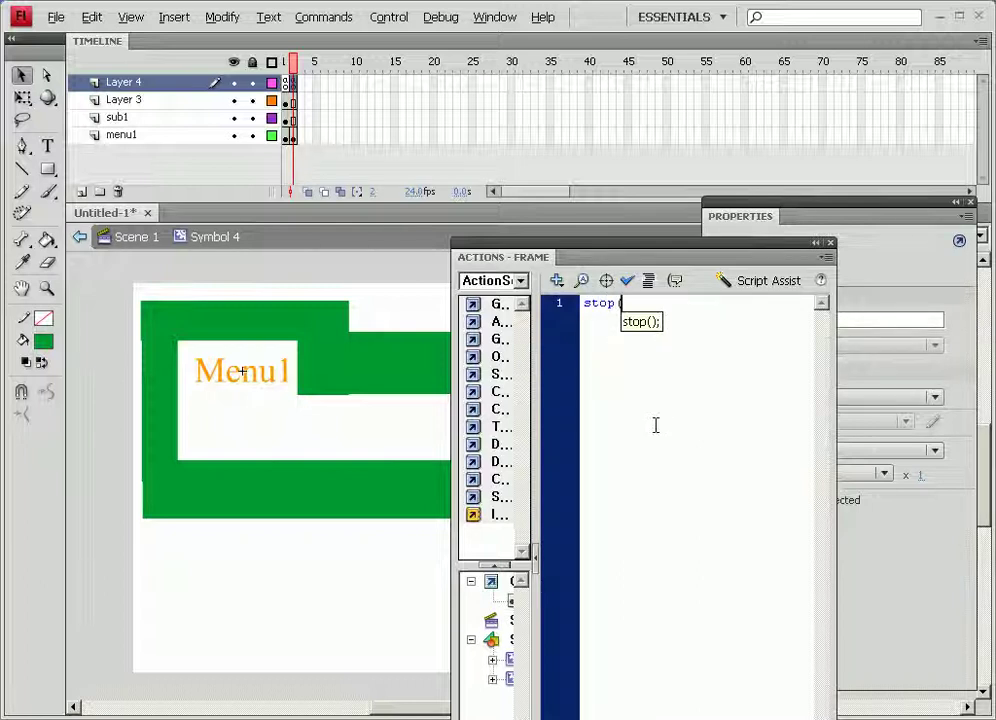
text();)
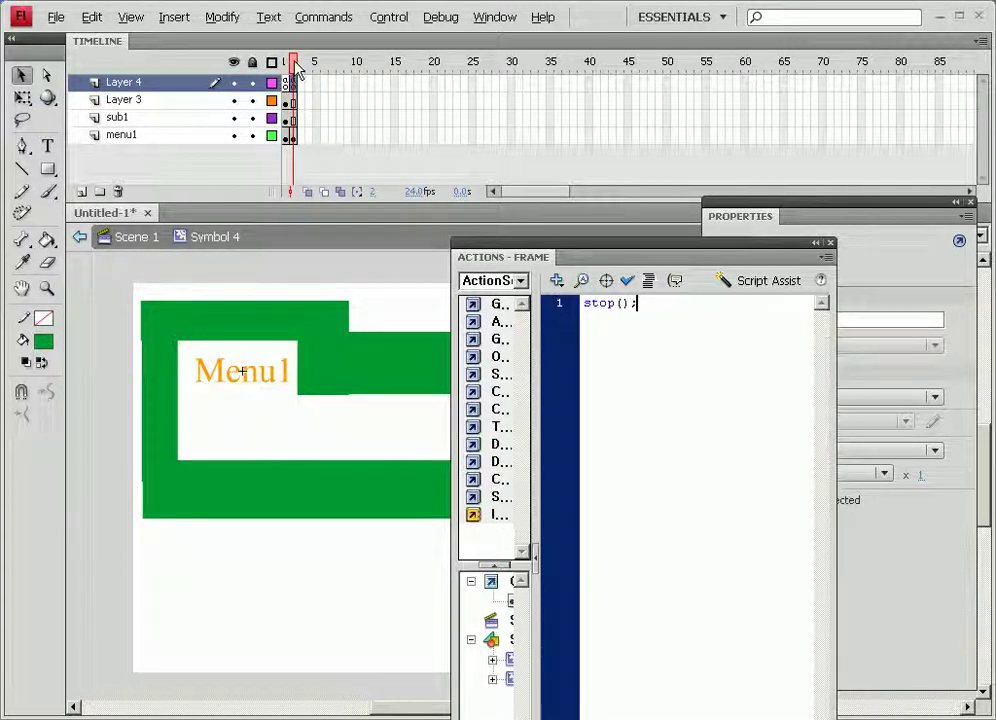
Select the Menu1 button on frame 1, widen the script editor and start its script with on(rollOver){
drag(297, 68, 287, 66)
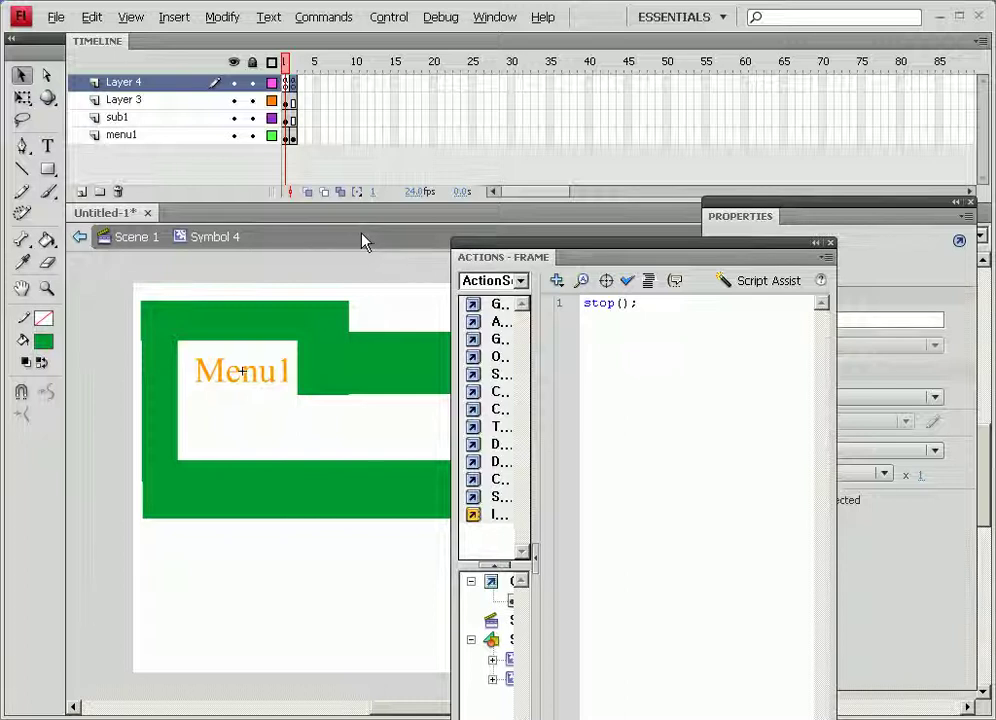
double_click(205, 383)
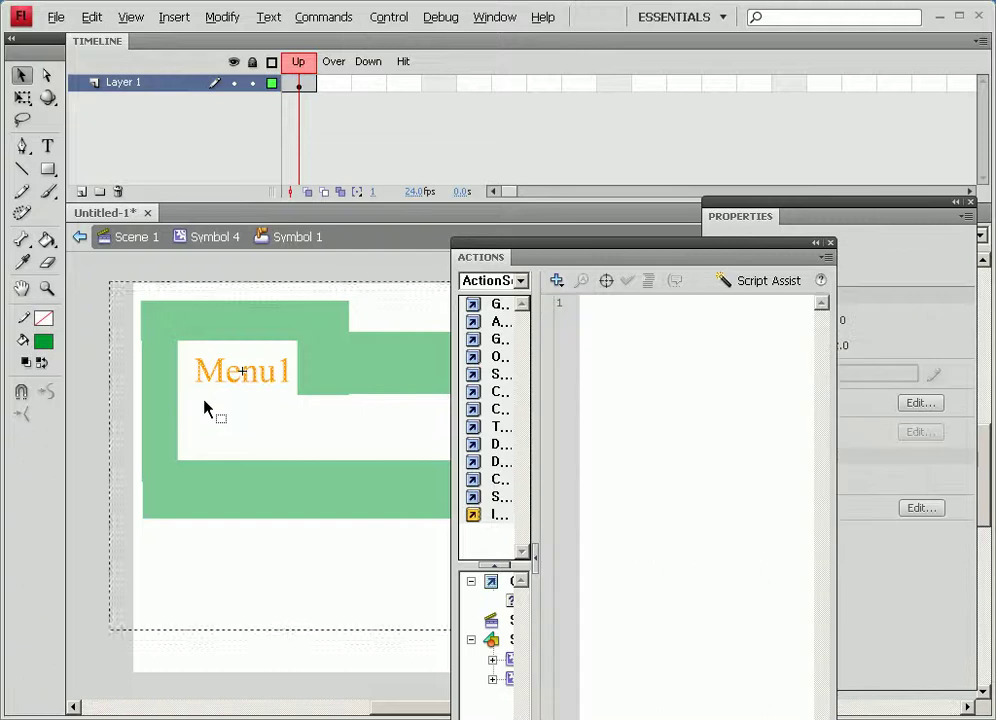
double_click(205, 410)
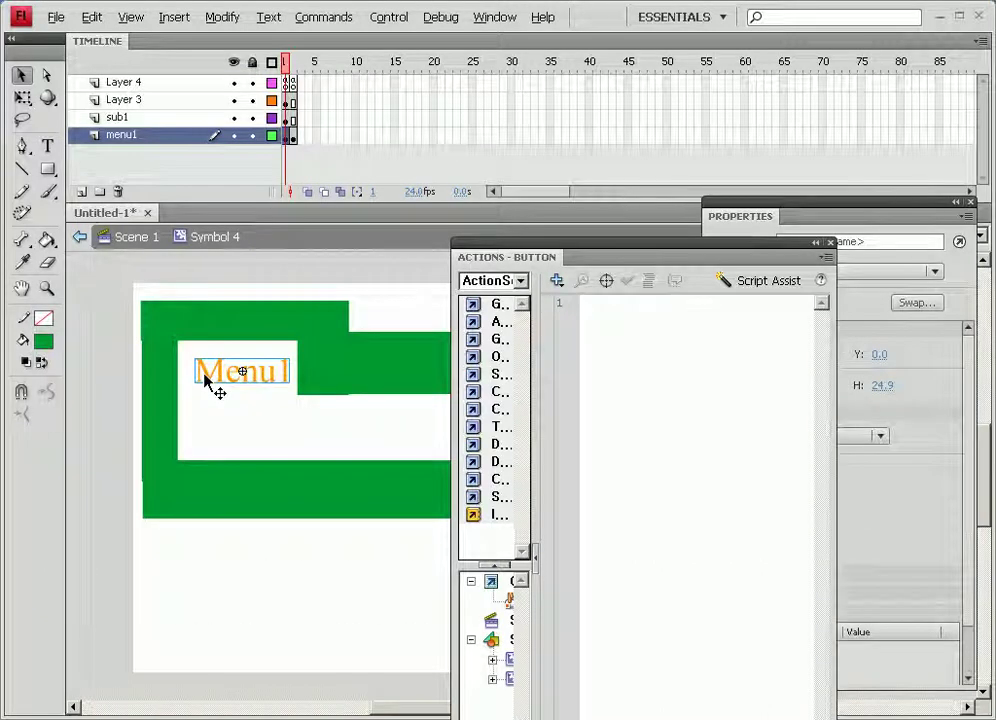
click(624, 379)
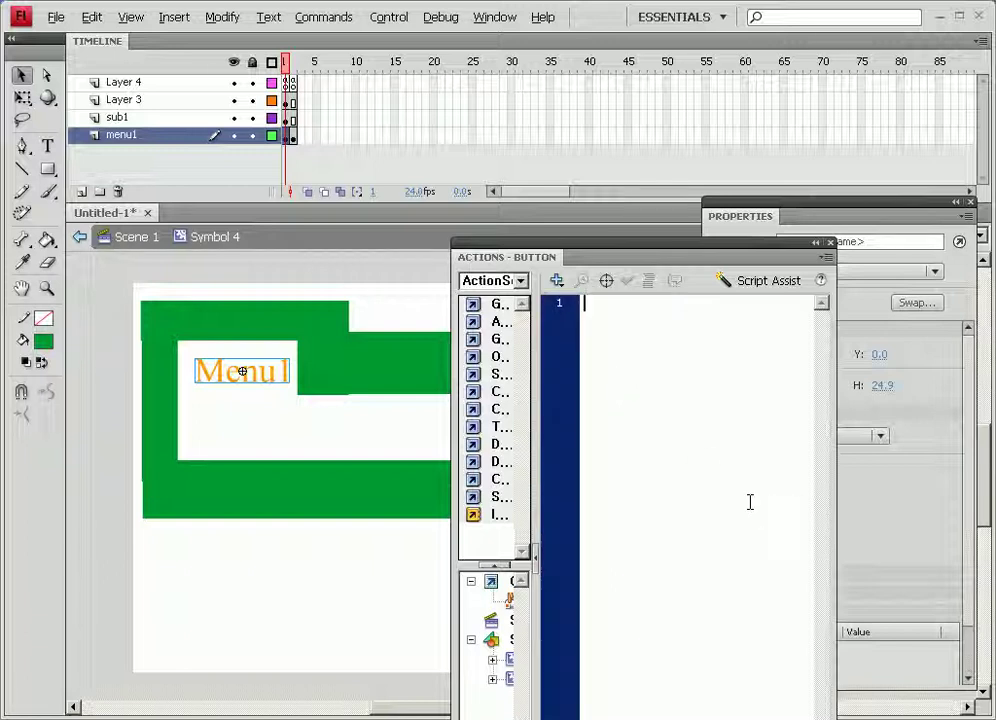
drag(834, 349, 995, 349)
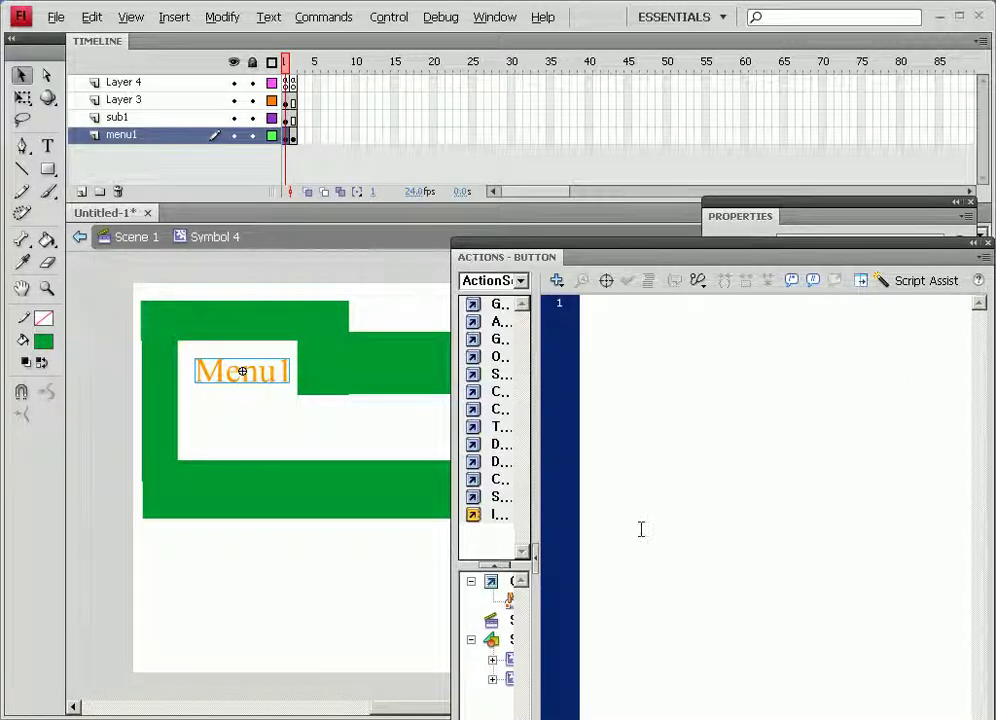
text(on)
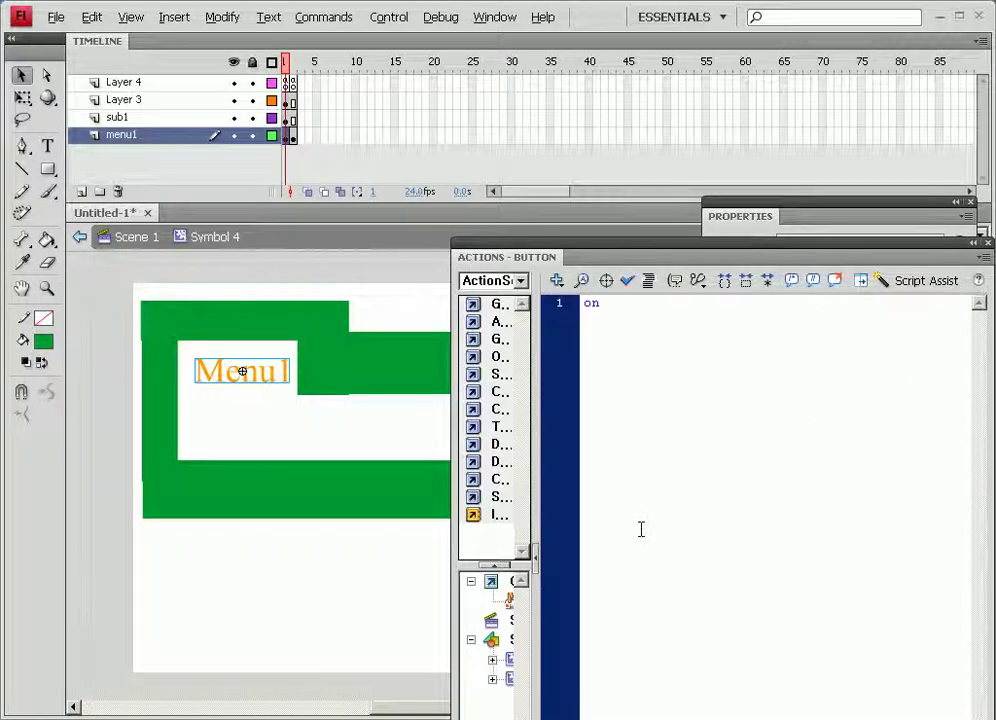
text( ()
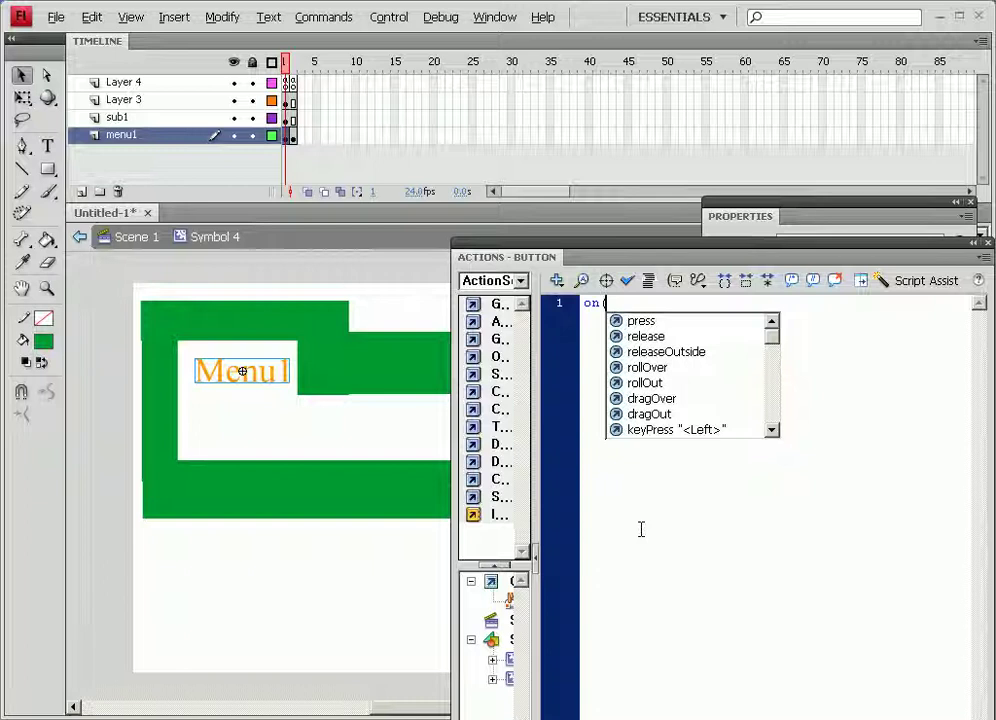
key(Down)
key(Down)
key(Down)
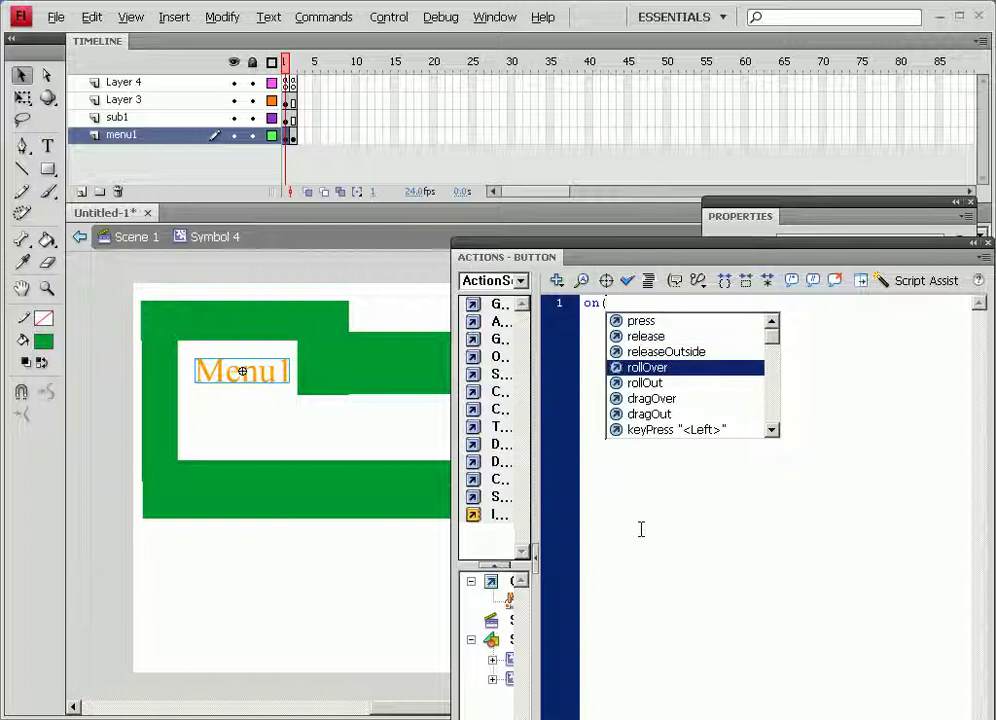
key(Return)
text(){)
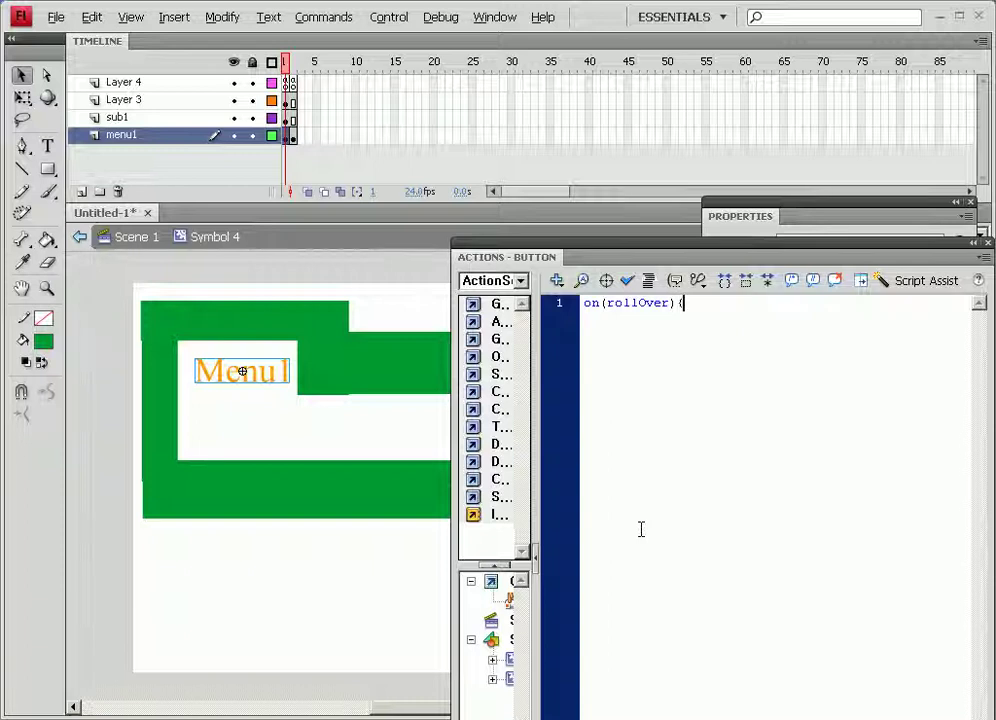
Add _root.m1.sub1.gotoAndPlay(2); to the Menu1 button's rollOver handler and close the block with a brace
key(Return)
text(_root.)
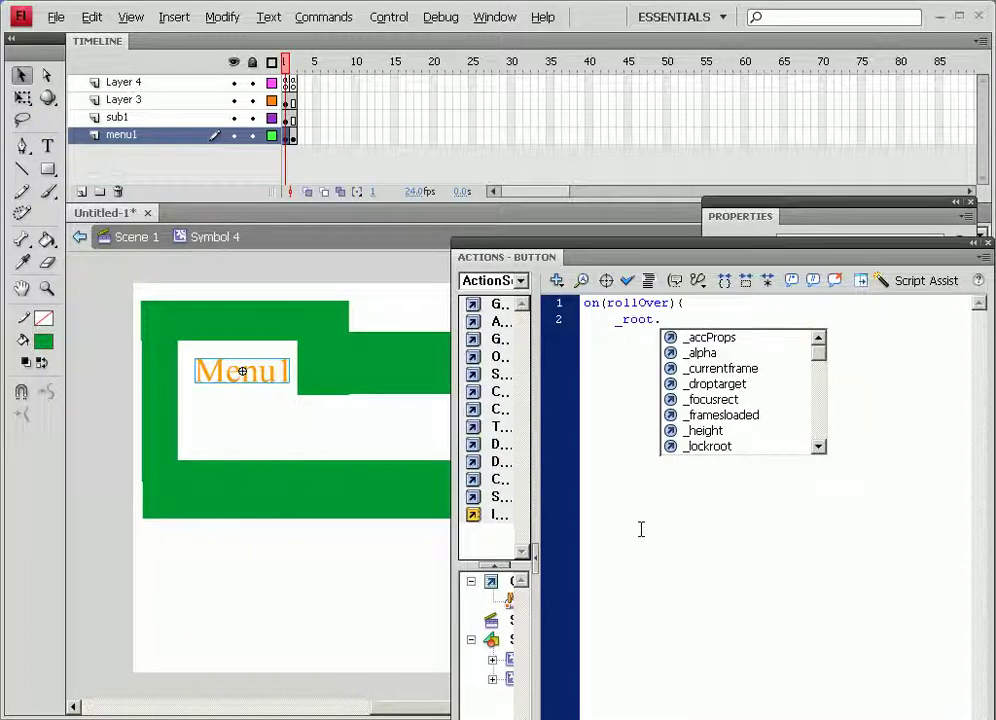
text(m1.)
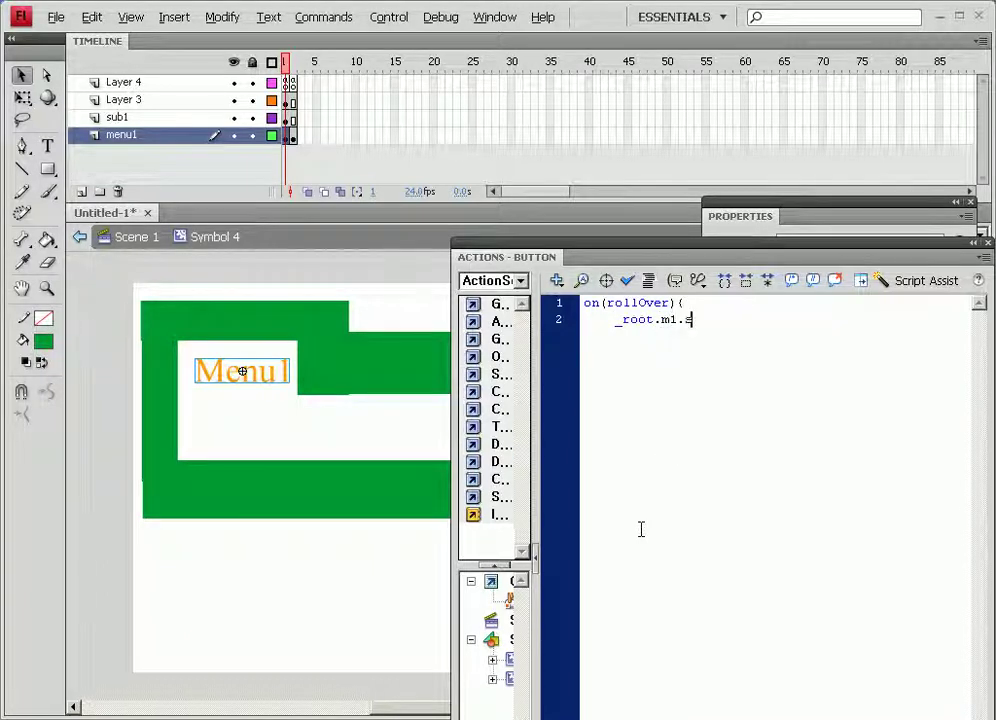
text(sub1.go)
key(BackSpace)
key(BackSpace)
text(toA)
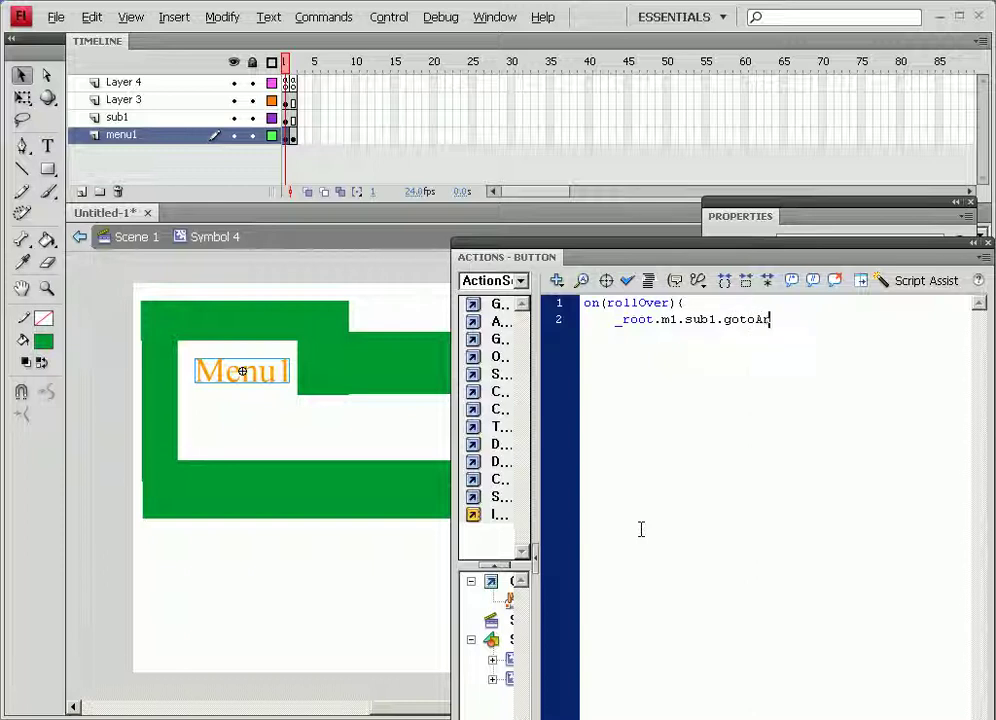
text(ndPlay())
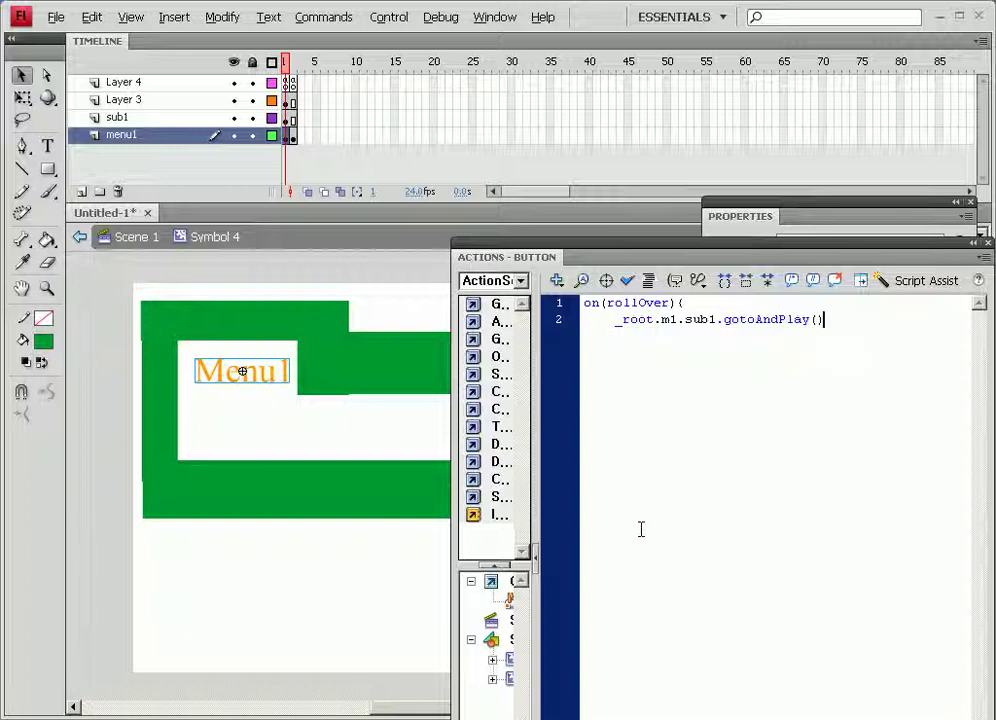
text(;)
key(Left)
key(Left)
text(2)
key(End)
key(Return)
text(})
Examine the submenu clip's timeline from frame 2 to frame 34, then return to Symbol 4
click(338, 425)
double_click(338, 425)
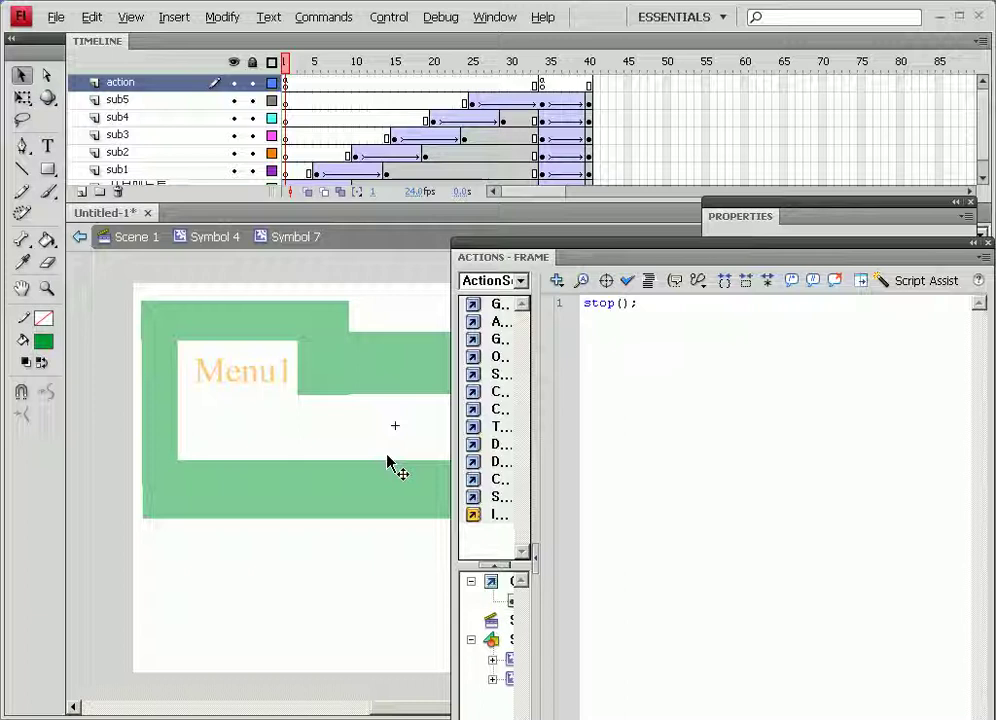
click(293, 62)
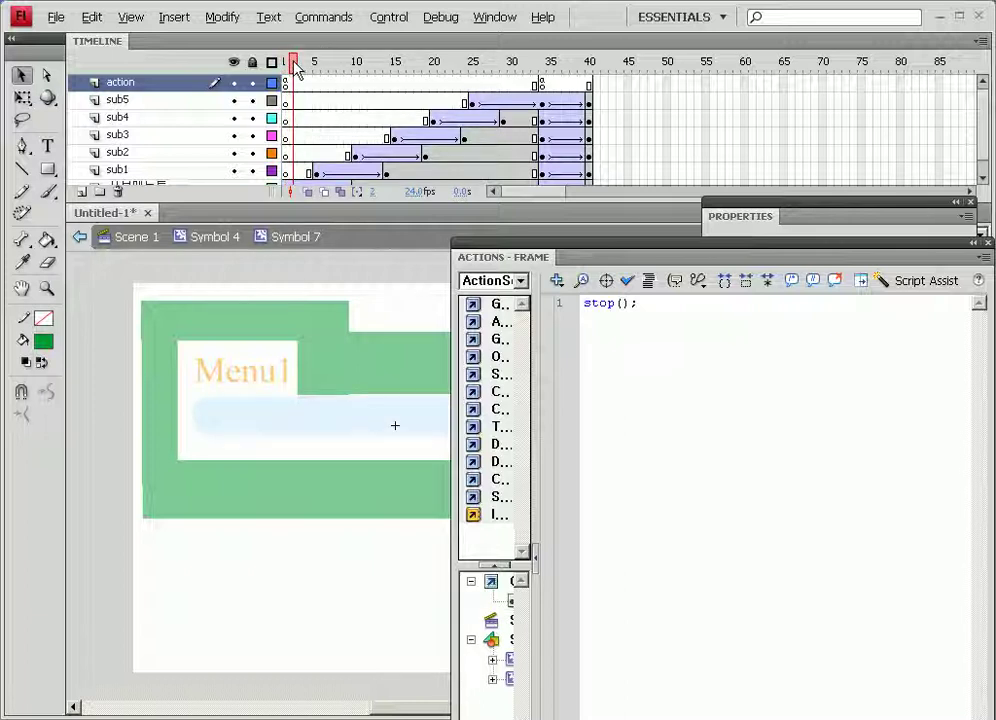
drag(294, 65, 544, 68)
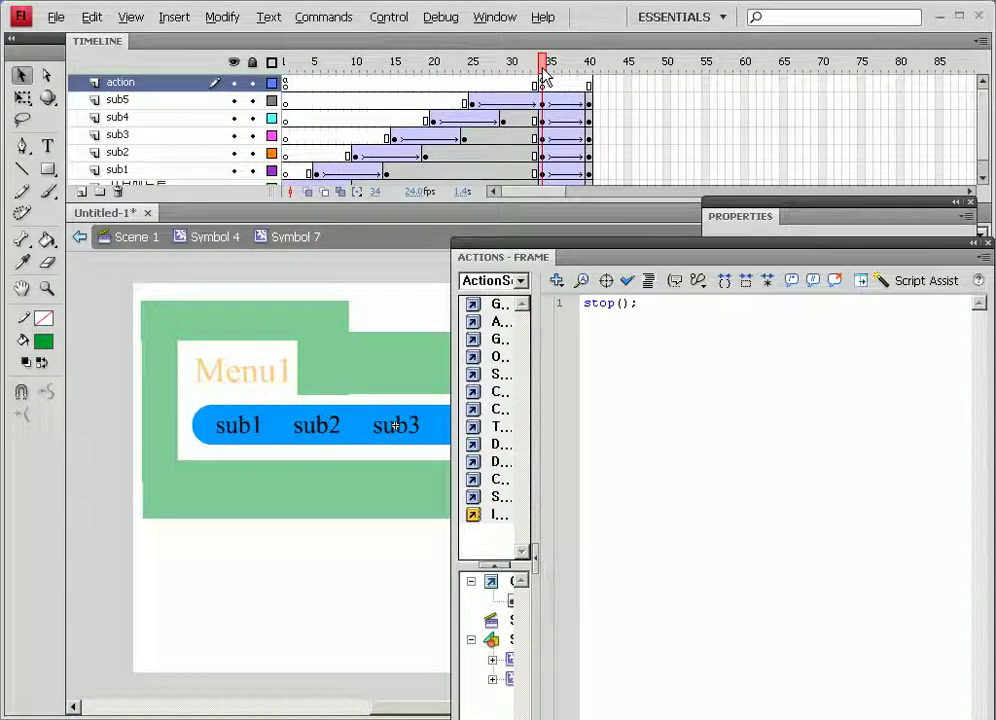
click(210, 246)
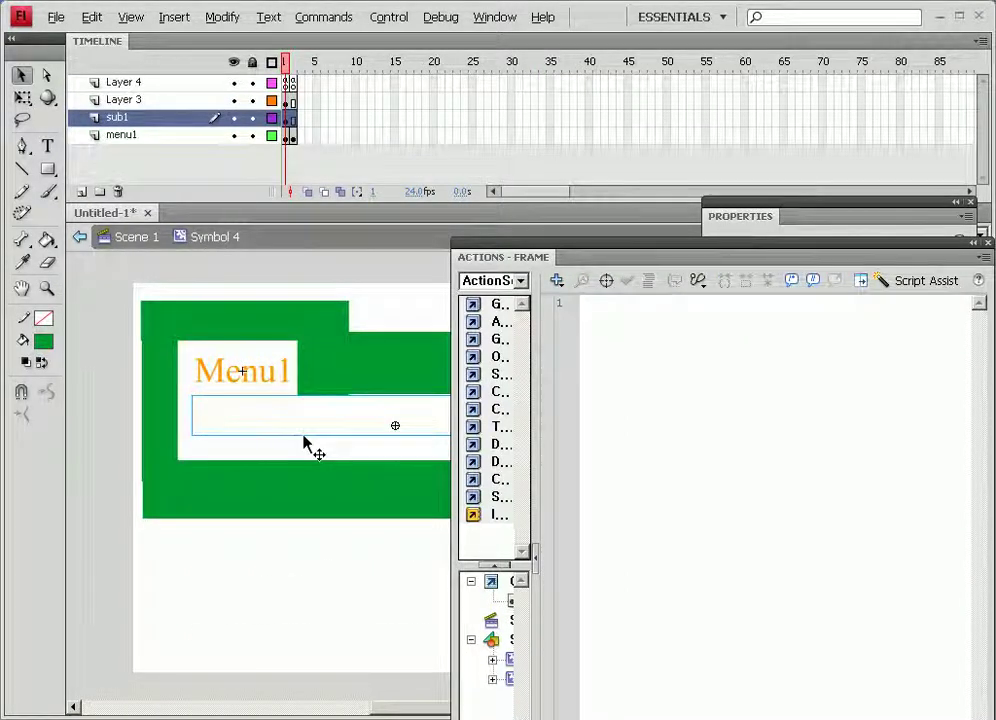
Test the movie, check how the submenu reacts to rolling over Menu1, and close the preview
key(ctrl+Return)
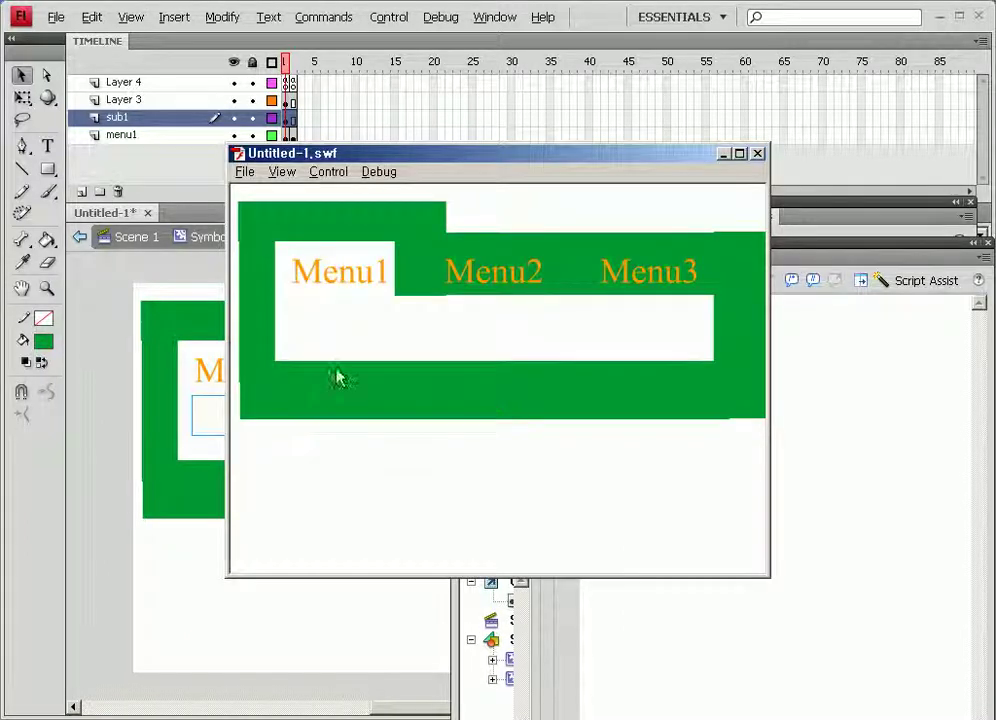
mouse_move(338, 280)
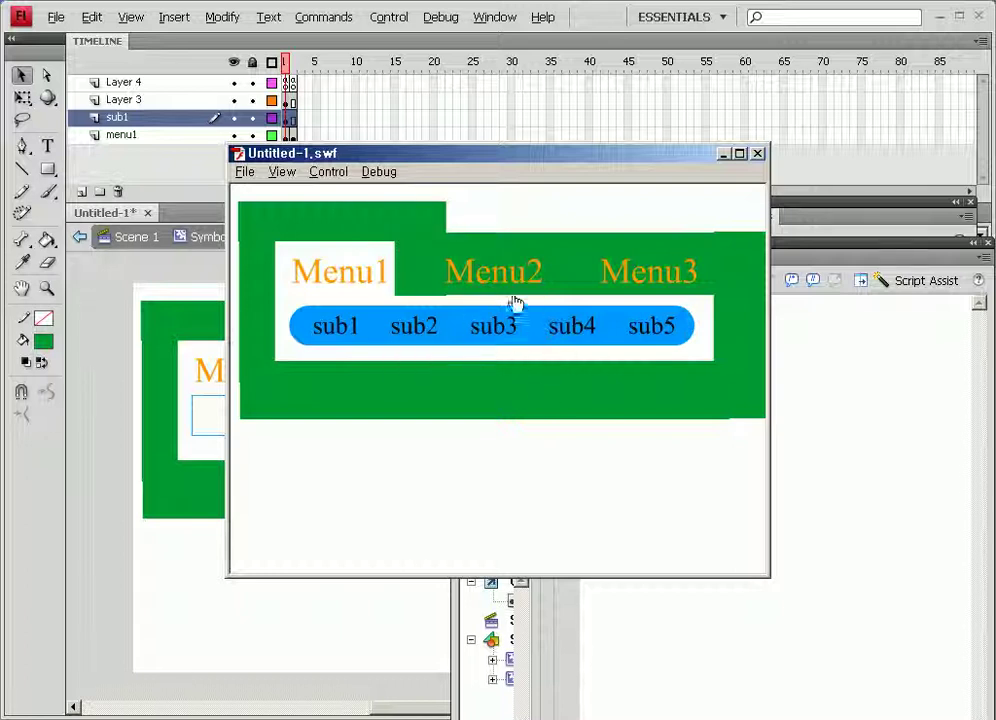
click(757, 153)
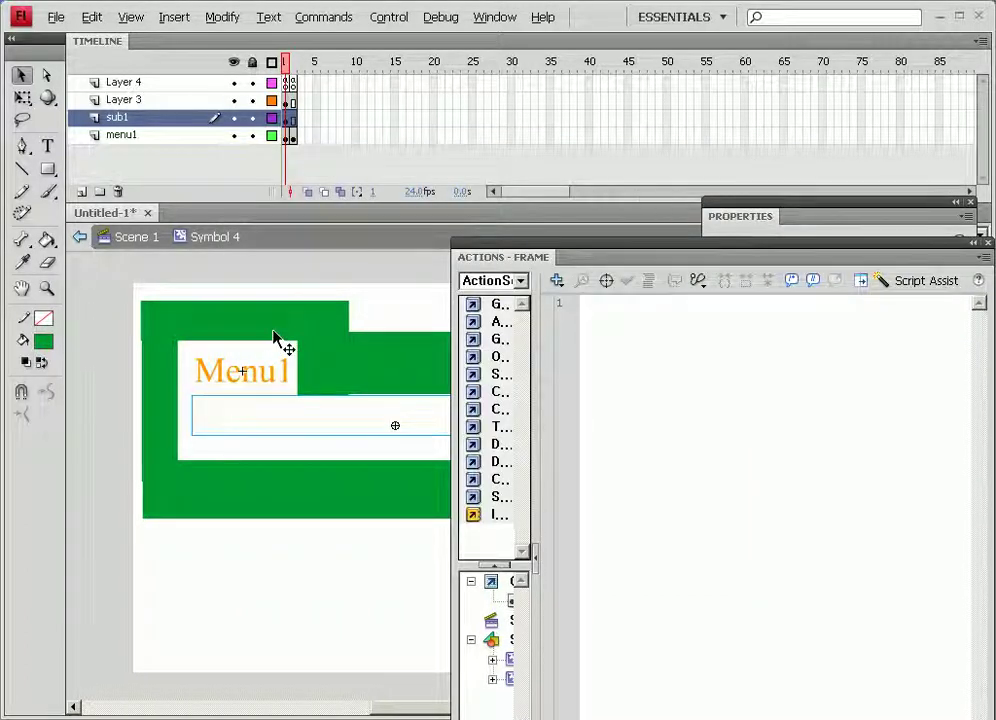
Select the green border button on Layer 3 and start its script with on(rollOver){
drag(380, 288, 338, 327)
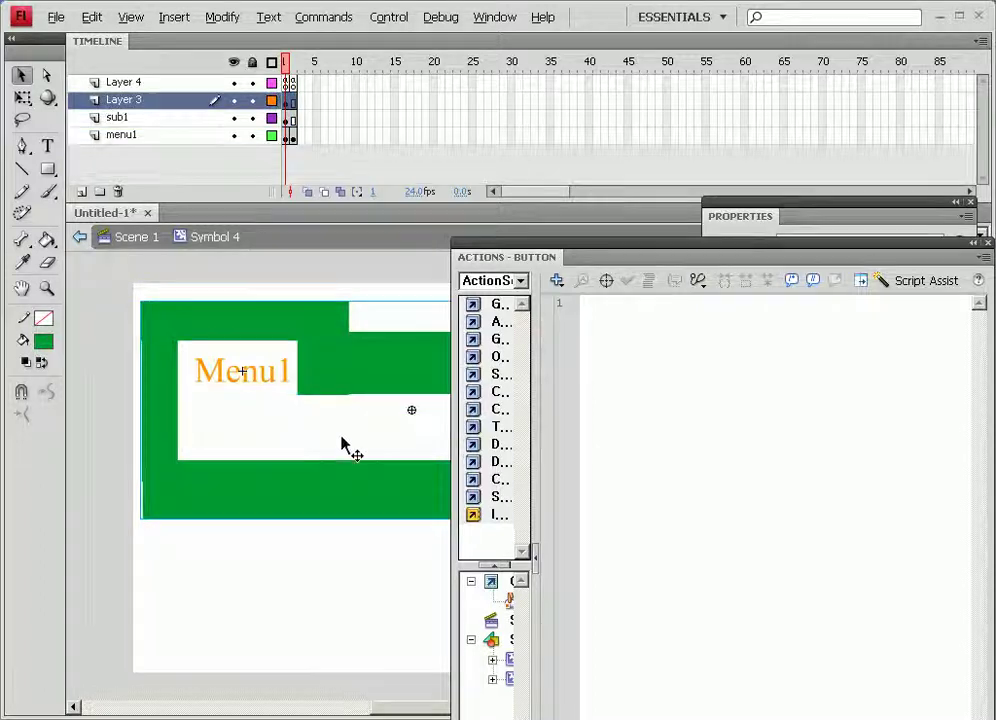
click(654, 450)
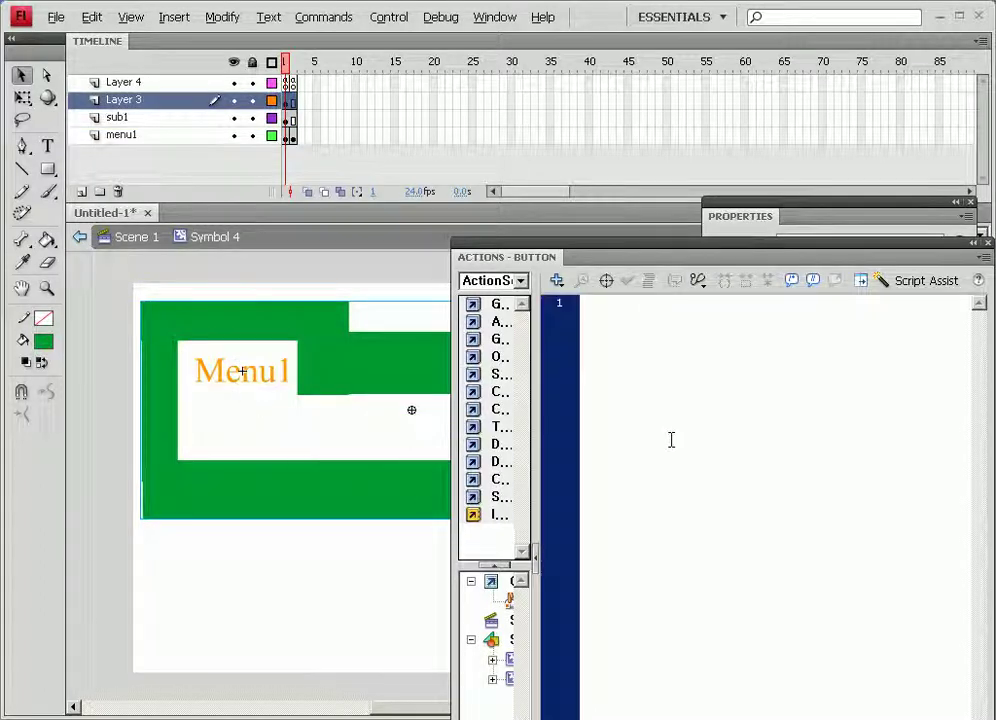
text(on()
key(Down)
key(Down)
key(Down)
key(Down)
key(Return)
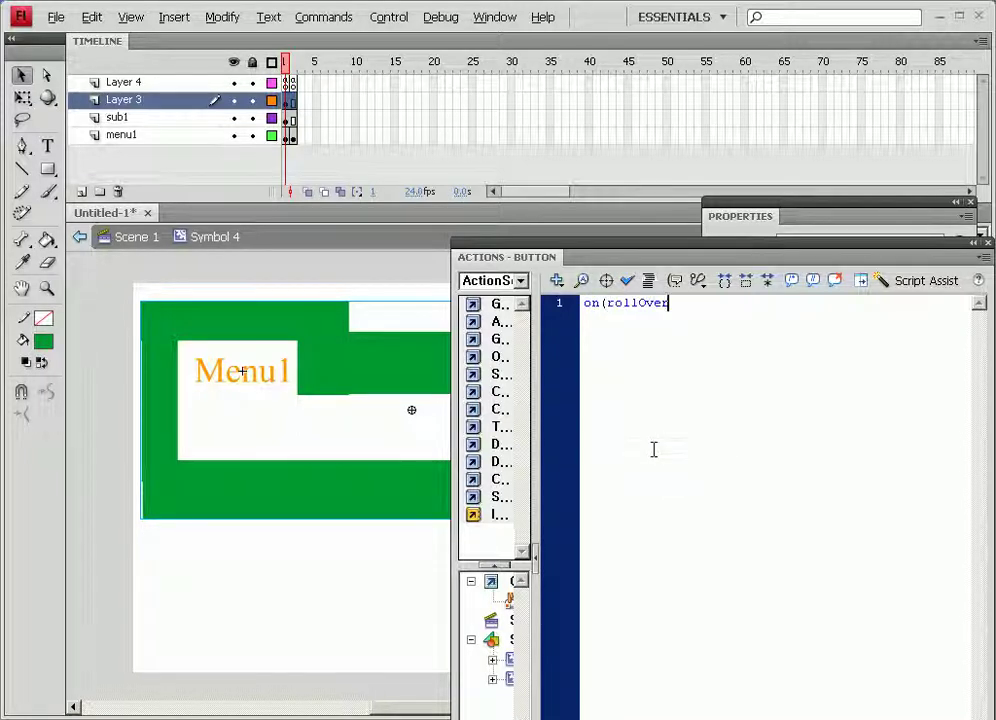
text(){)
key(Return)
Add _root.m1.sub1.gotoAndPlay(); with an empty frame argument to the border button's rollOver handler and close the block with a brace
text(_root.m1.sub1.gotoAndPlay())
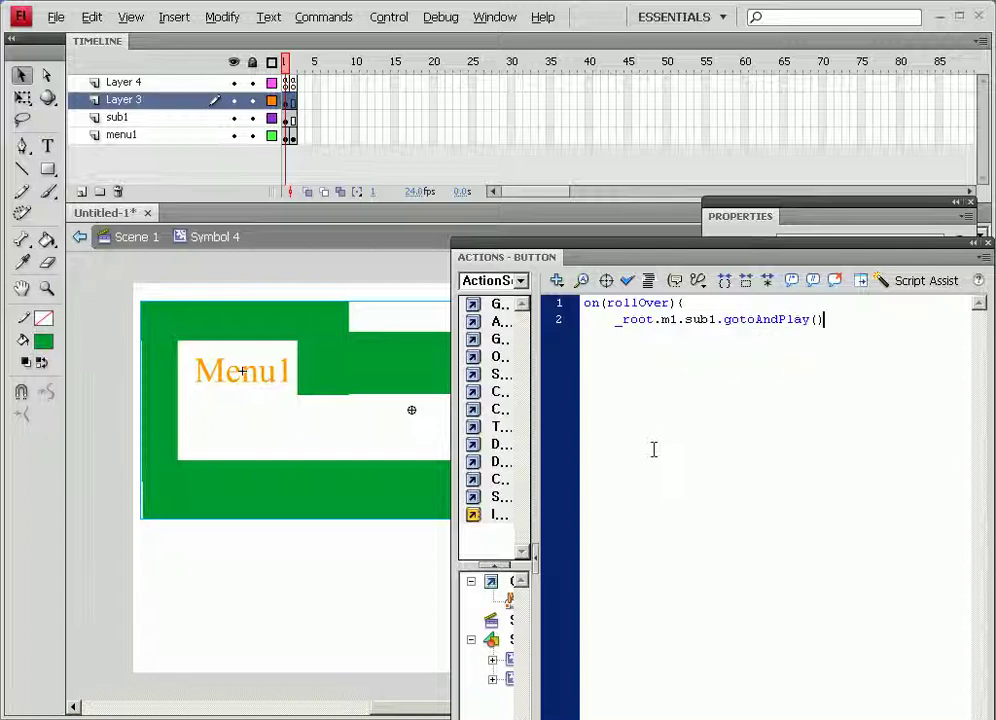
text(;)
key(Return)
text(})
Open the submenu clip, examine its closing animation from frame 34 to frame 40, and return to Symbol 4
click(340, 424)
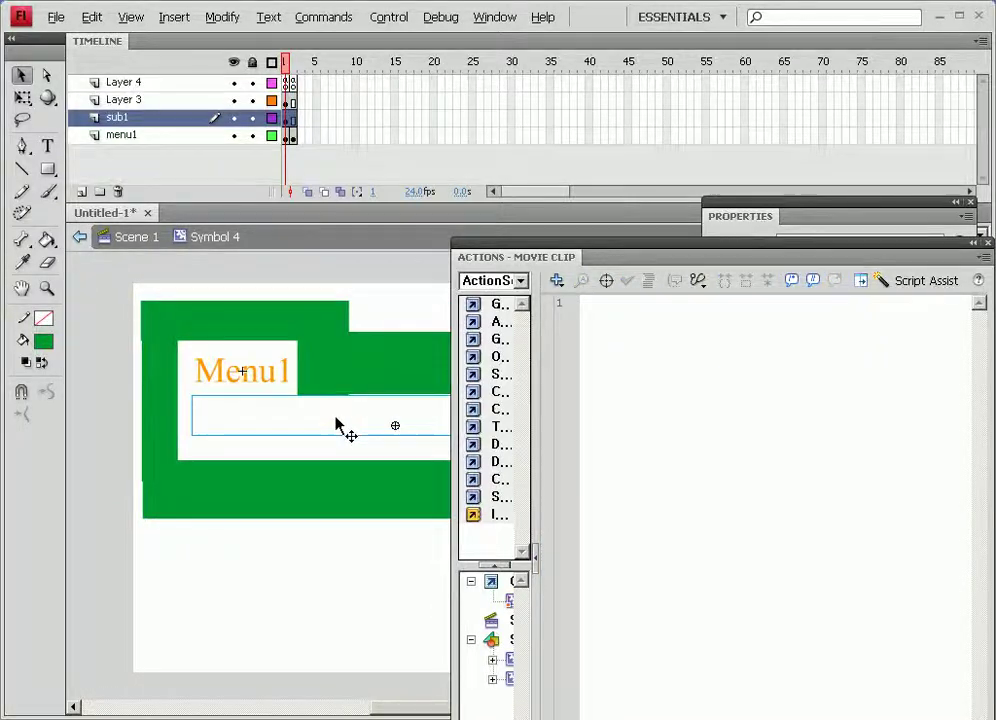
double_click(336, 424)
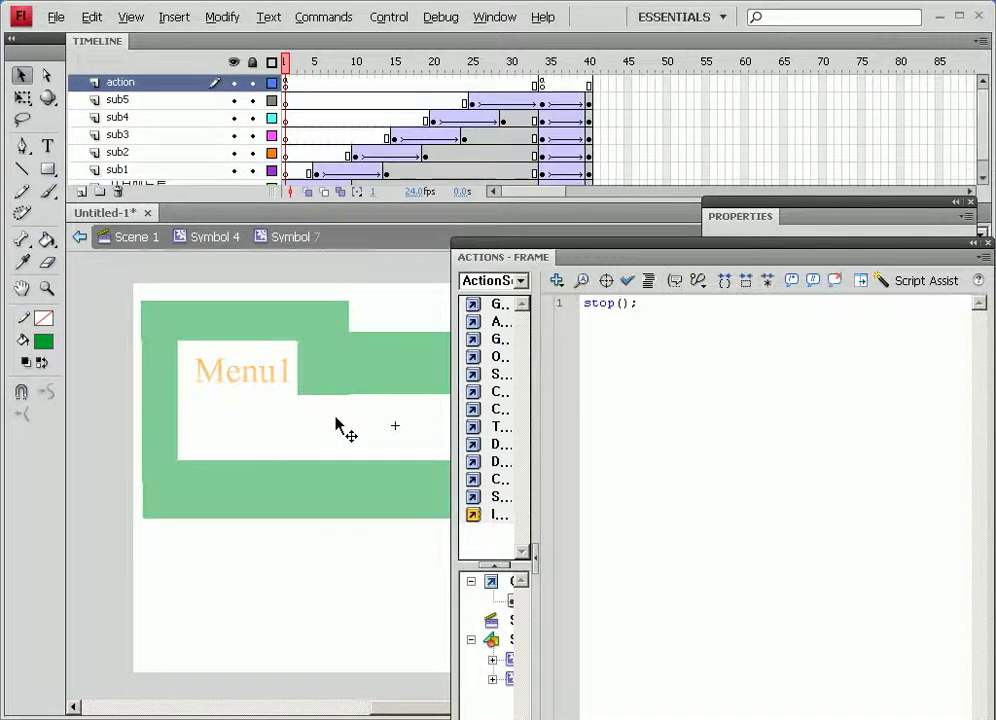
click(542, 64)
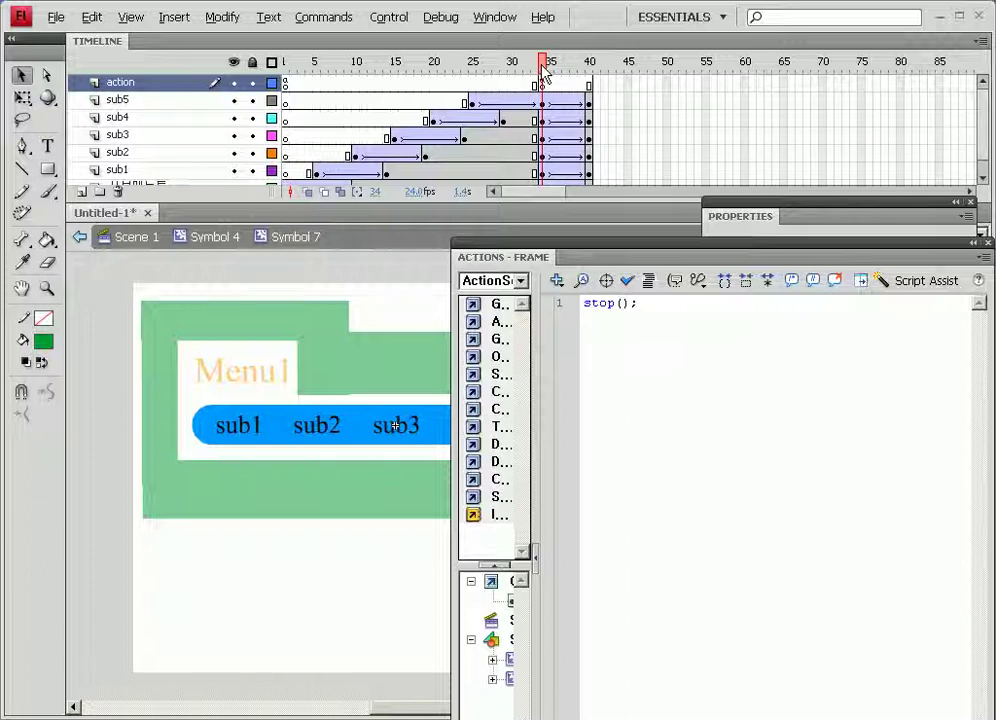
drag(543, 72, 601, 78)
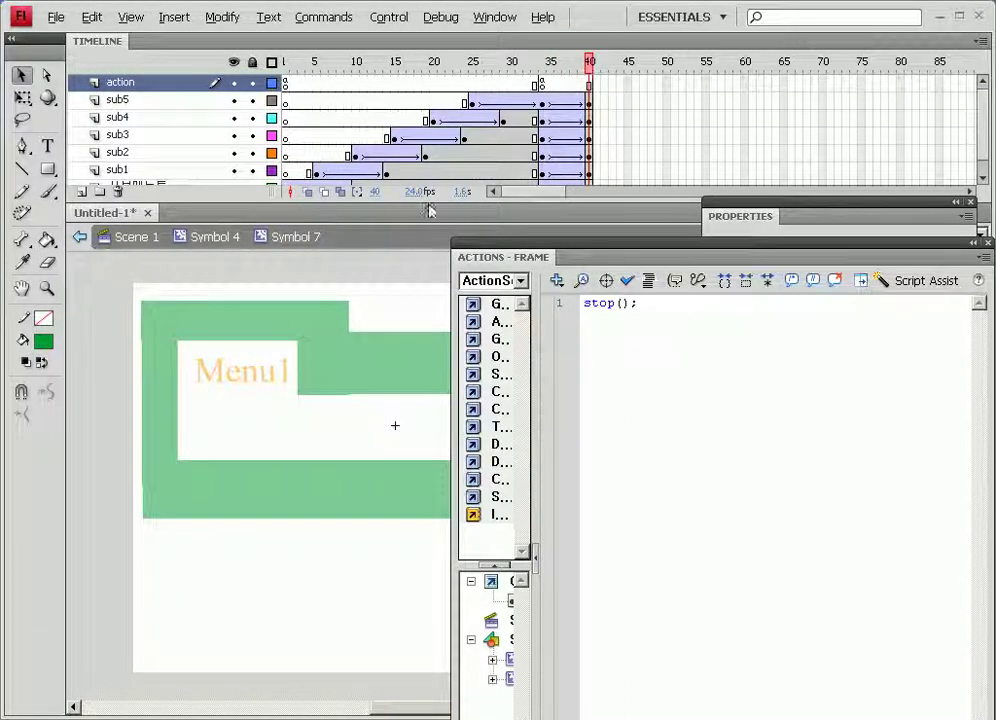
click(220, 250)
Set the gotoAndPlay frame argument in the green border button's rollOver script to 35
click(382, 413)
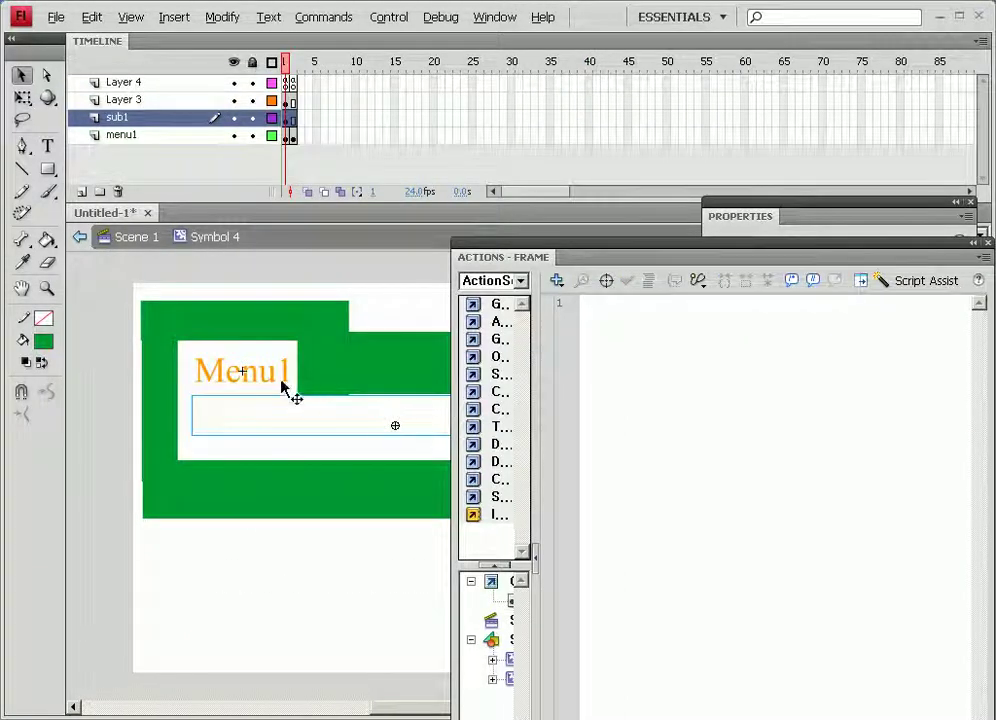
click(340, 335)
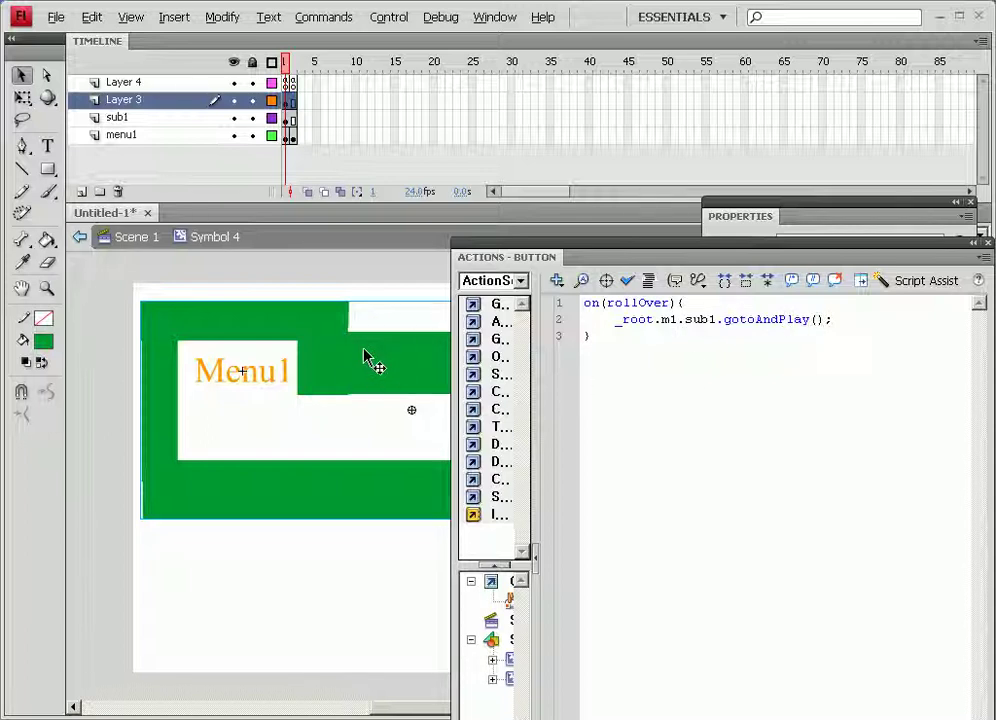
click(816, 320)
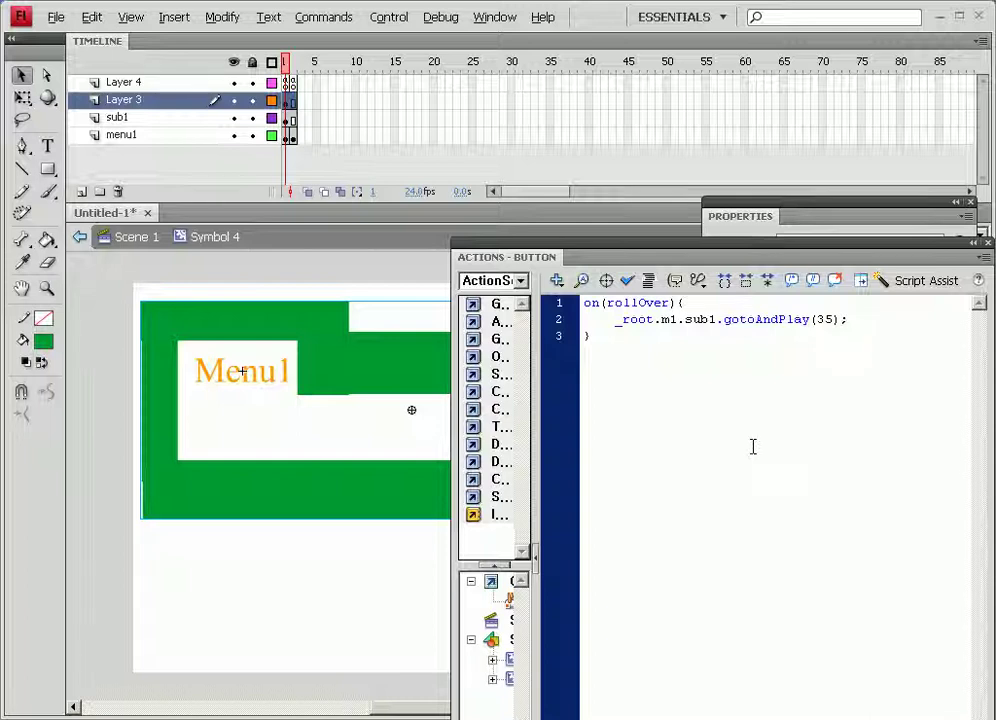
Test the movie by rolling over Menu1 and the green border, then close the preview
key(ctrl+Return)
mouse_move(421, 336)
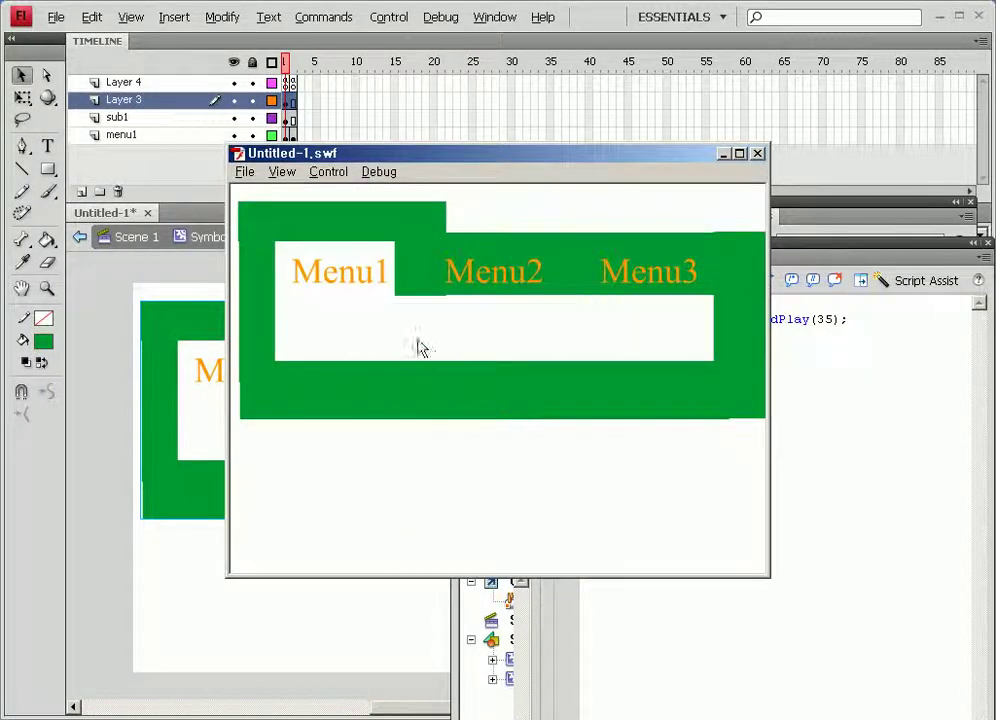
mouse_move(349, 289)
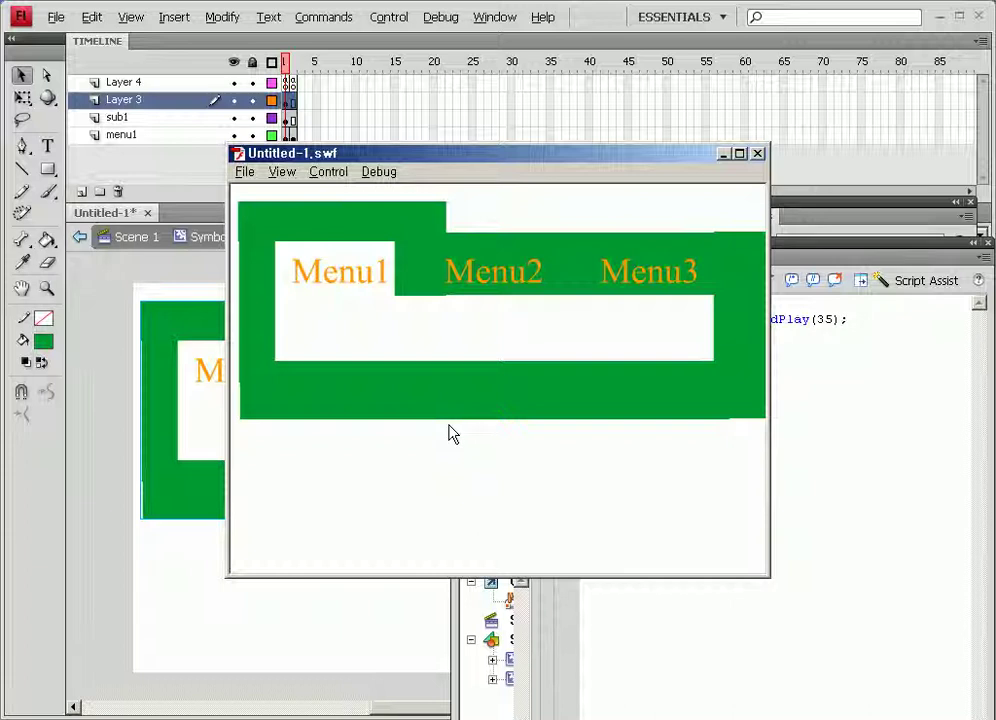
mouse_move(426, 426)
mouse_move(380, 271)
click(757, 154)
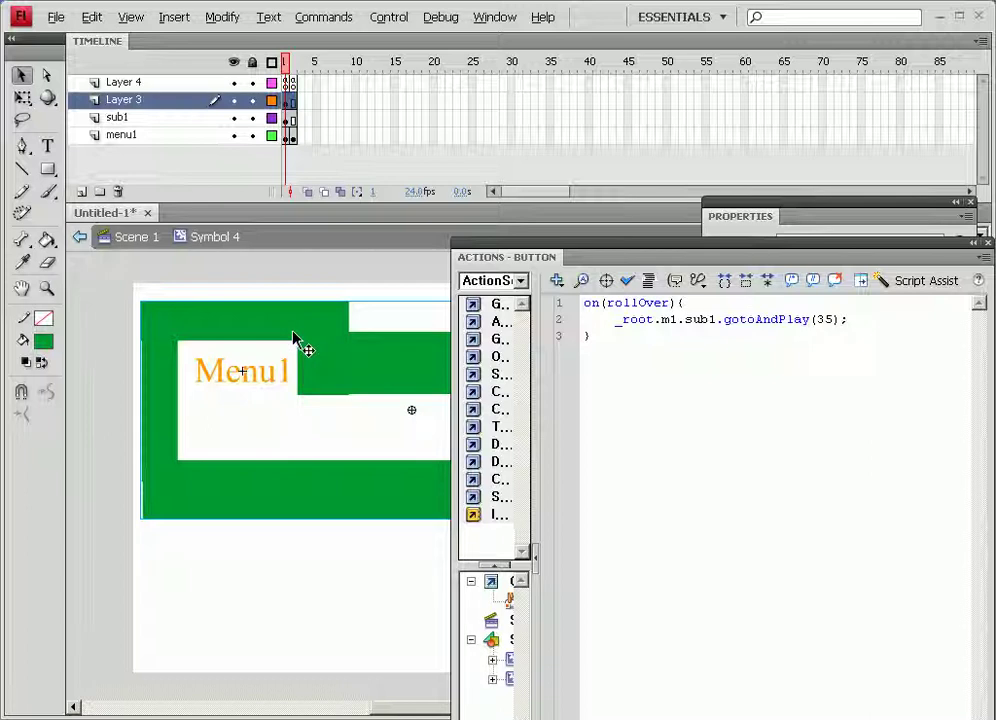
Move the border button's keyframe on Layer 3 from frame 1 to frame 2 and test rolling over Menu1 in the preview
click(288, 110)
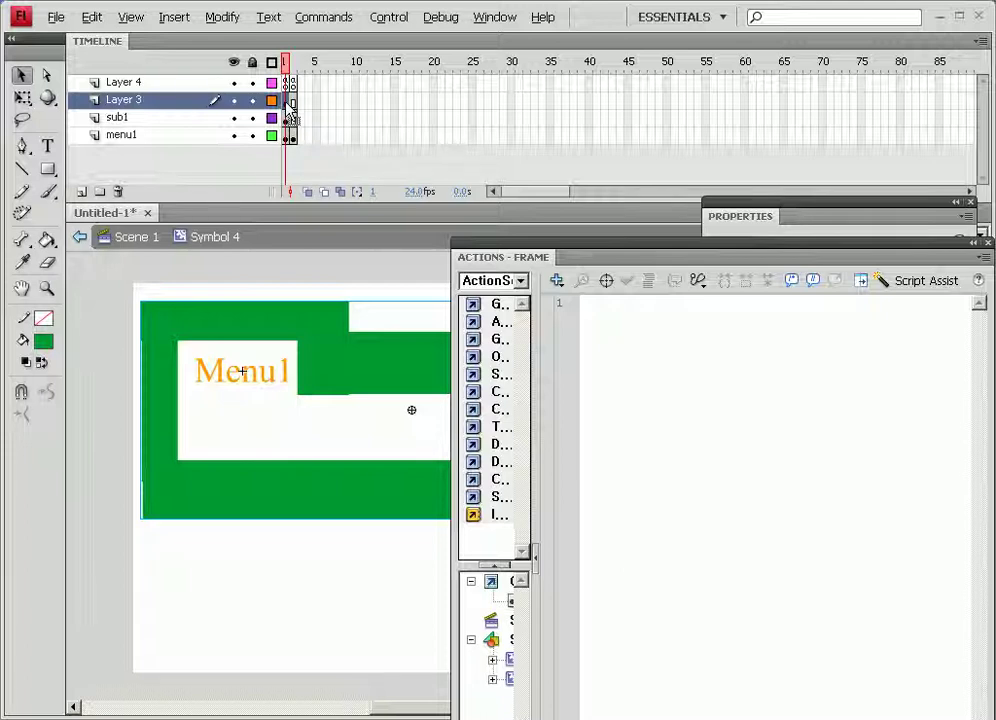
click(292, 104)
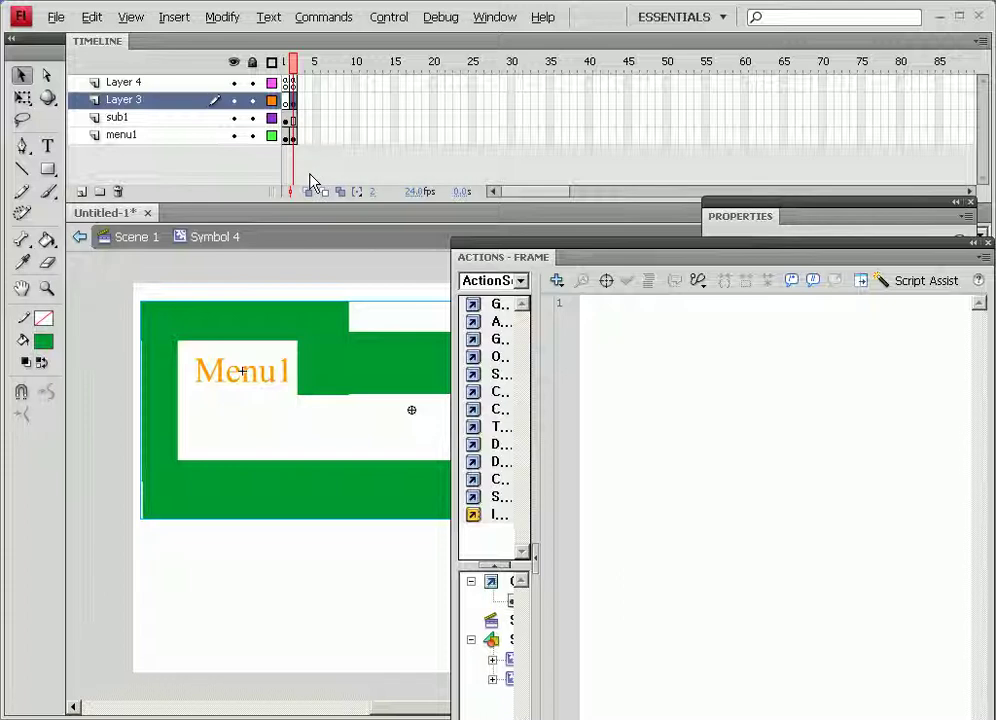
key(ctrl+Return)
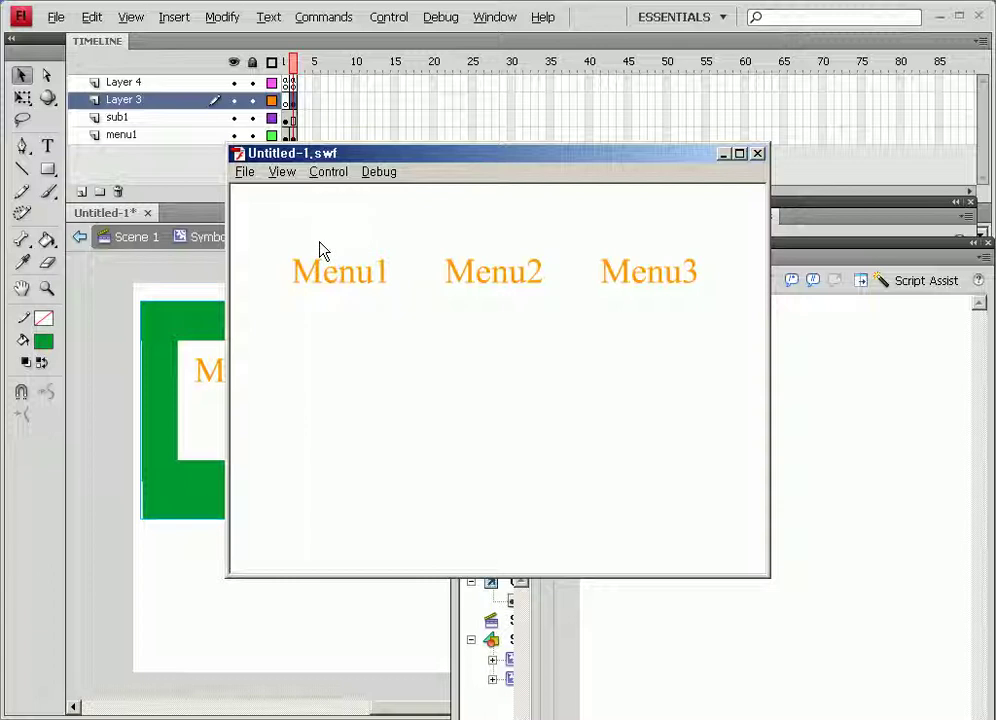
mouse_move(320, 278)
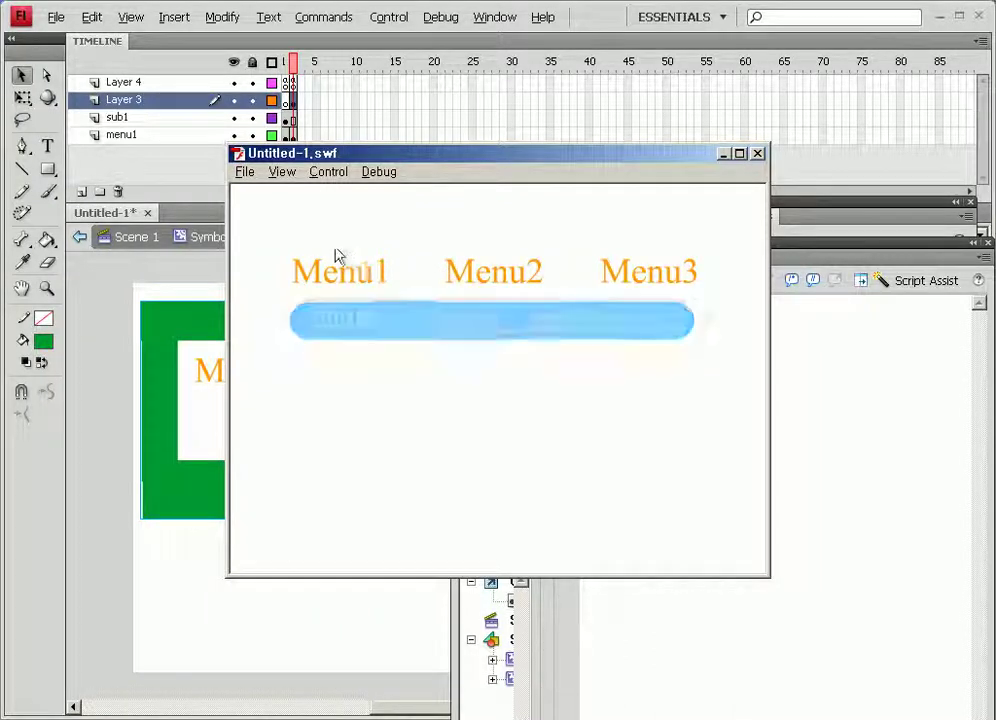
click(757, 155)
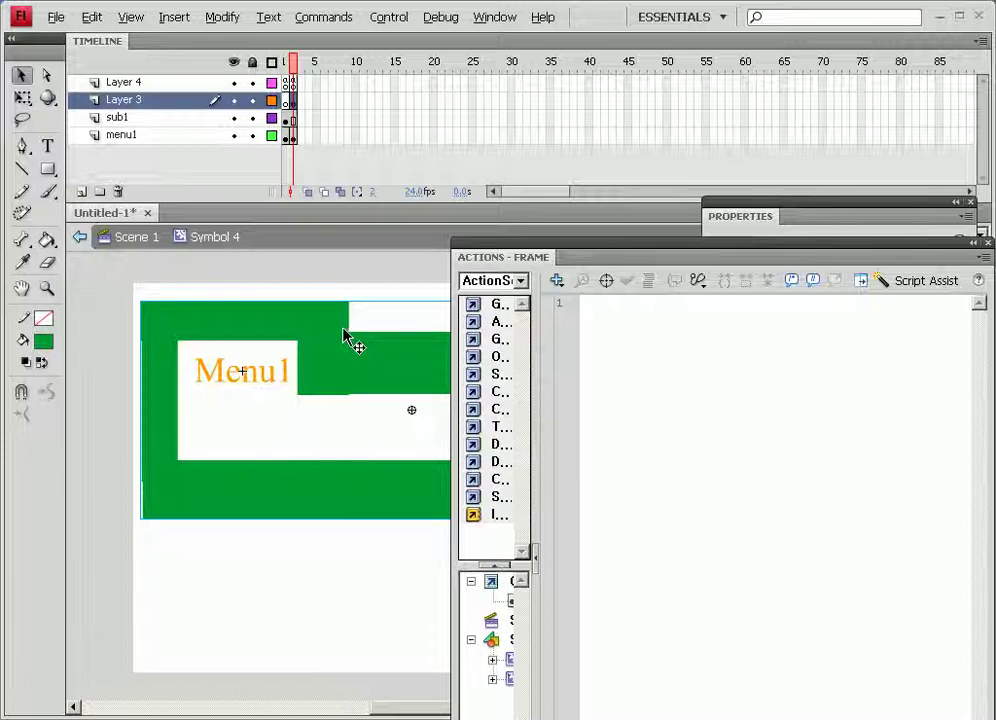
Select the Menu1 button on frame 1 and insert an empty line after gotoAndPlay(2); in its rollOver script
click(286, 67)
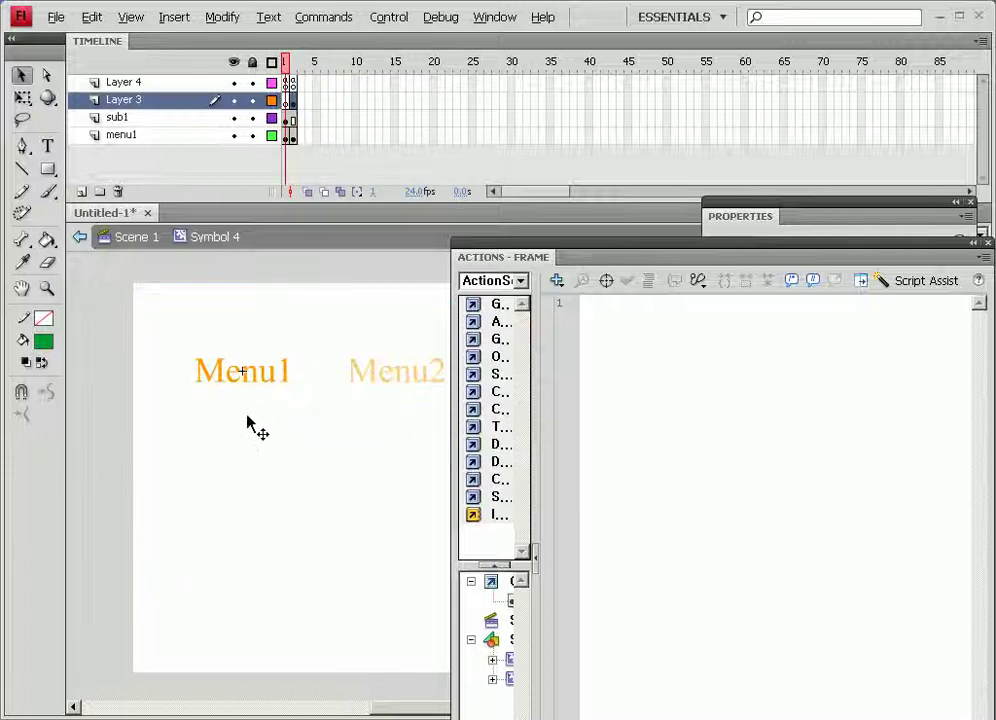
drag(240, 405, 262, 385)
key(ctrl+z)
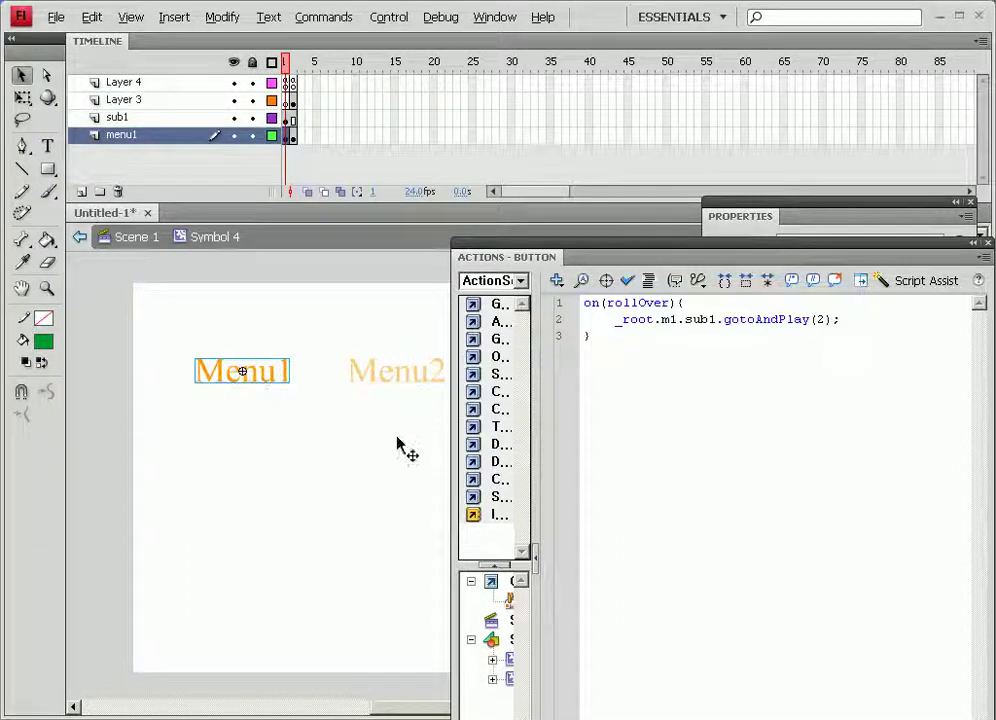
click(866, 320)
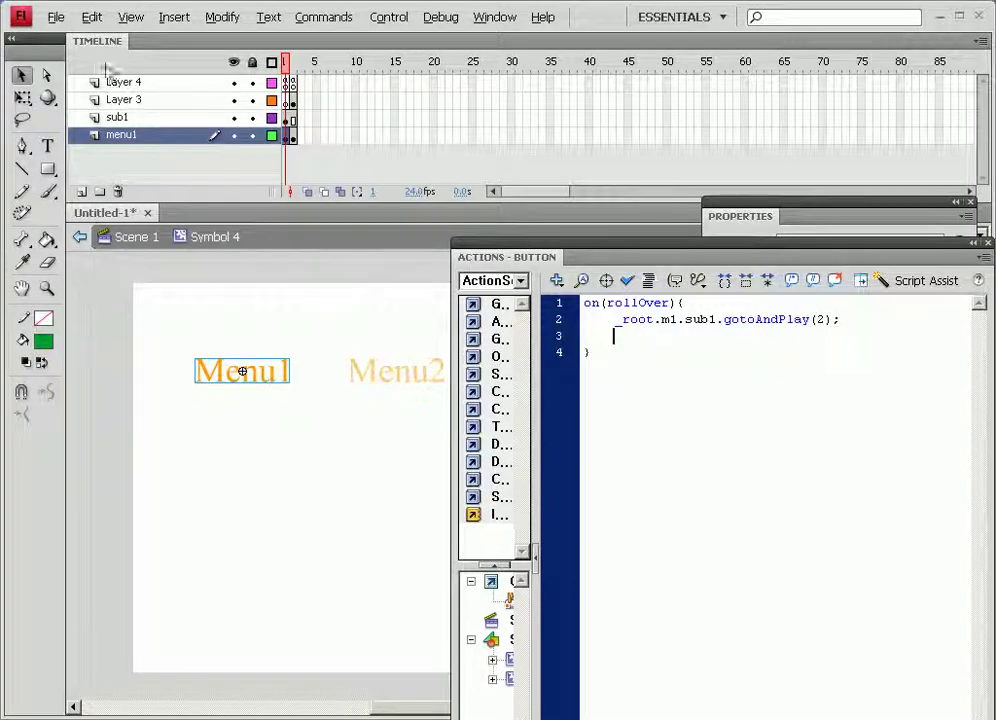
Add gotoAndStop(2); below the gotoAndPlay(2); line in the rollOver handler of the Menu1 button on frame 1
click(295, 64)
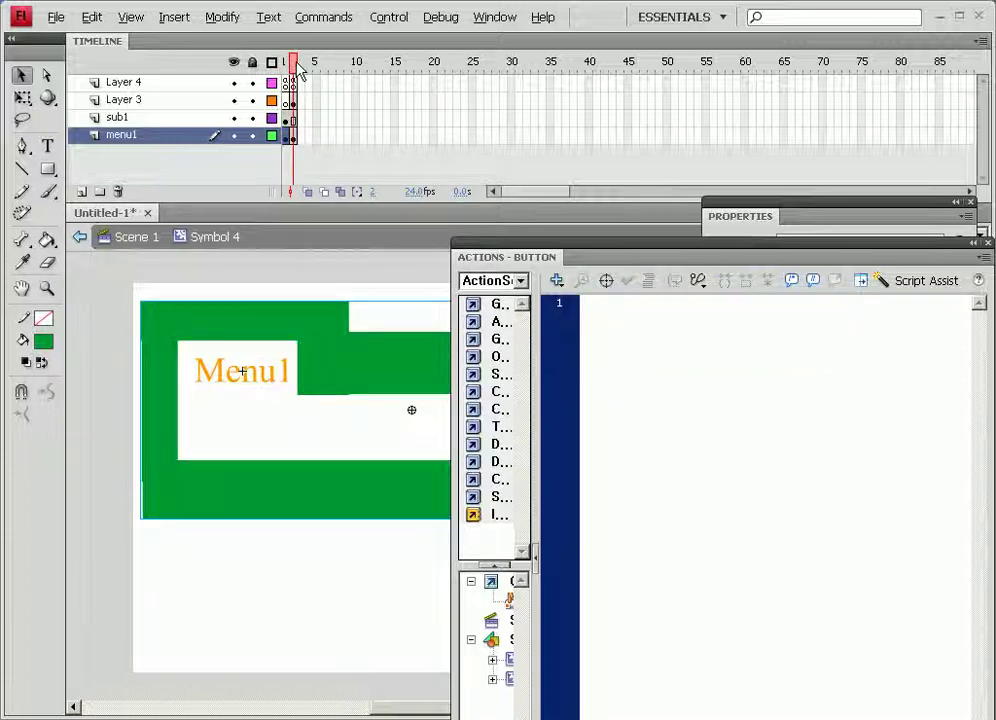
click(287, 66)
click(296, 66)
click(287, 66)
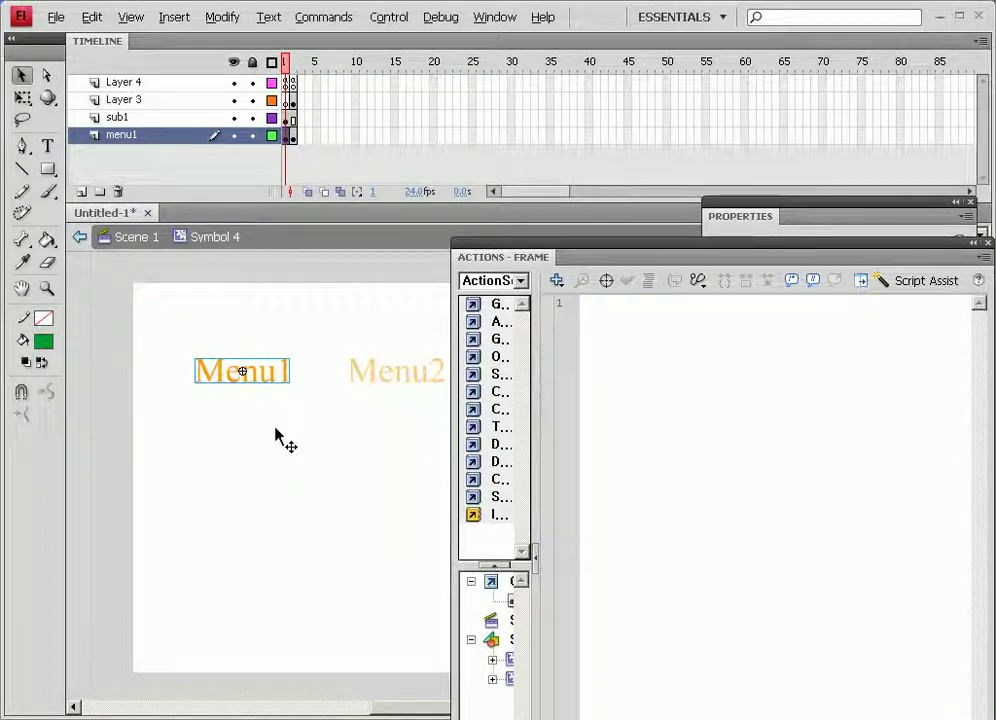
click(272, 367)
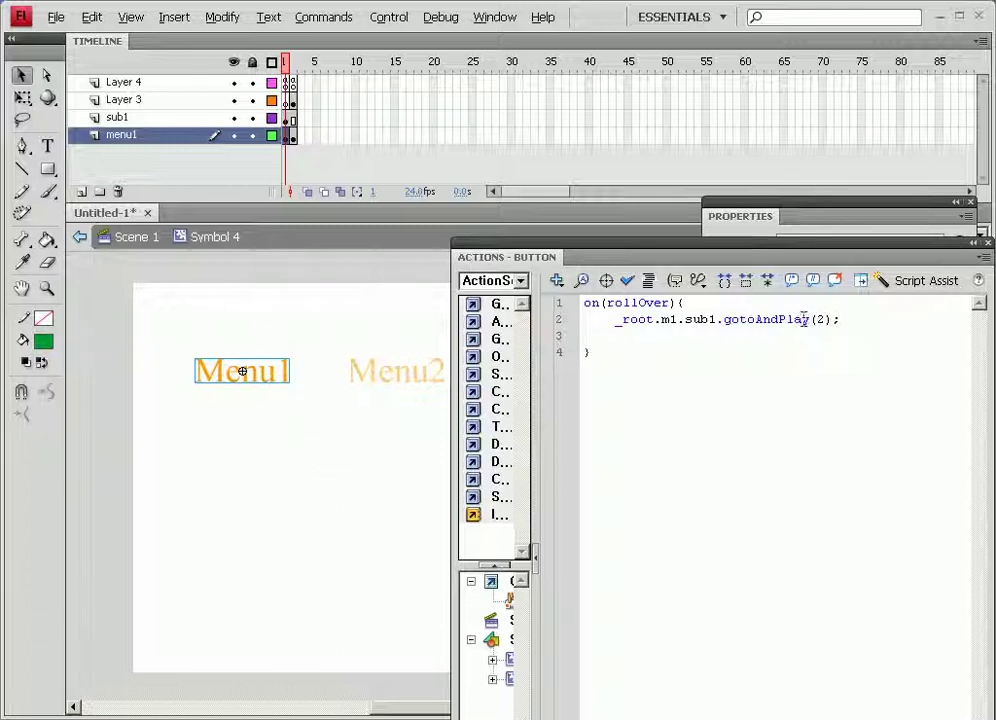
click(846, 328)
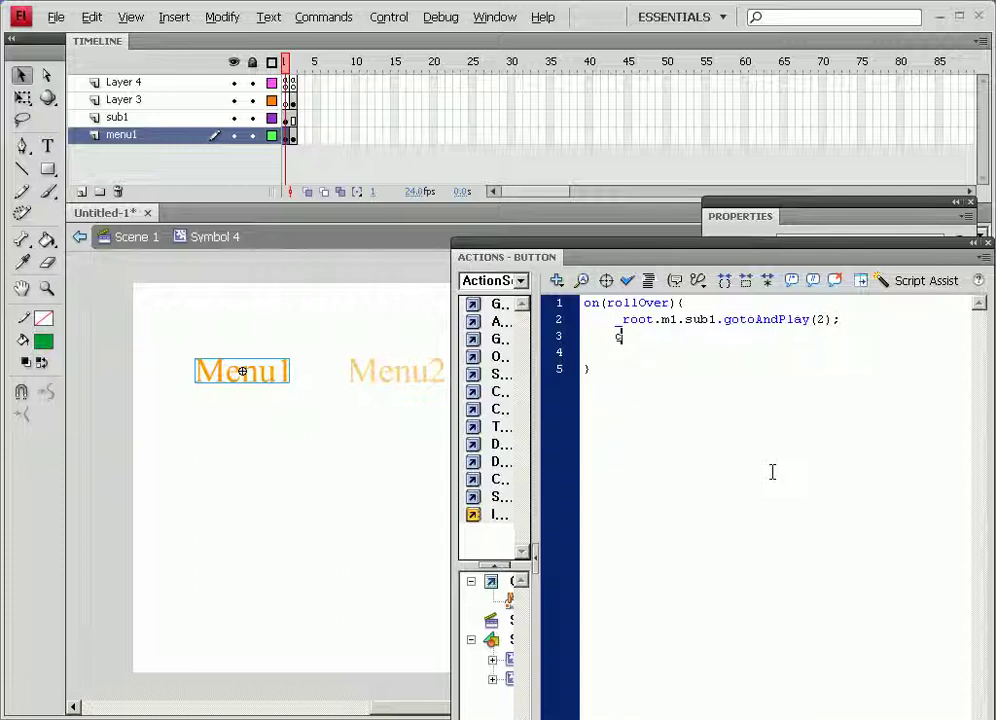
text(o)
key(BackSpace)
text(2)
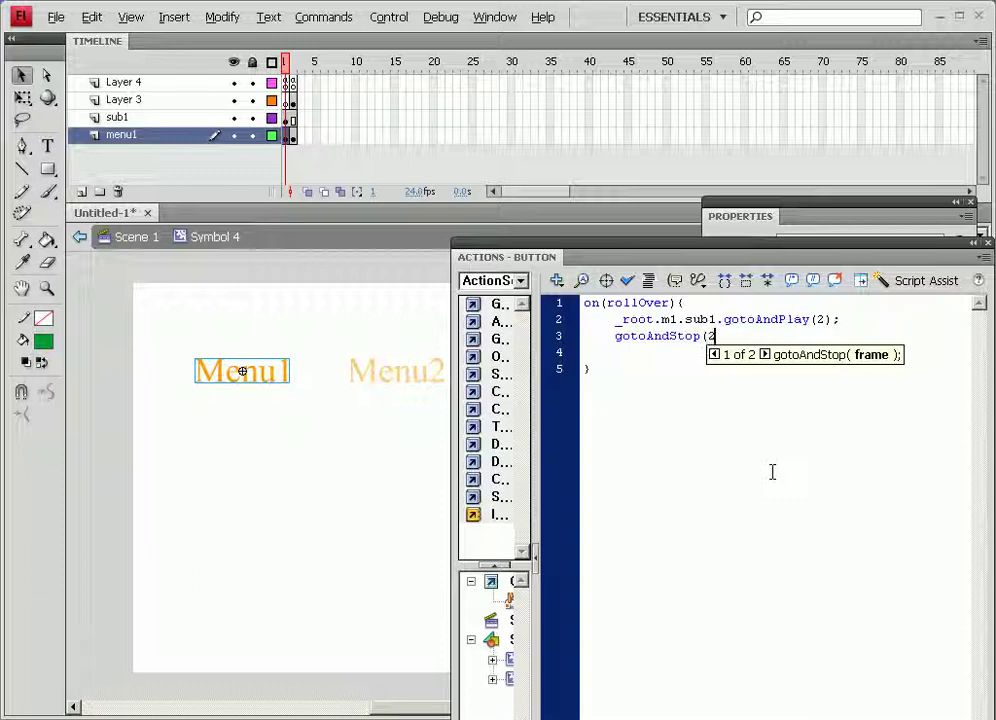
text();)
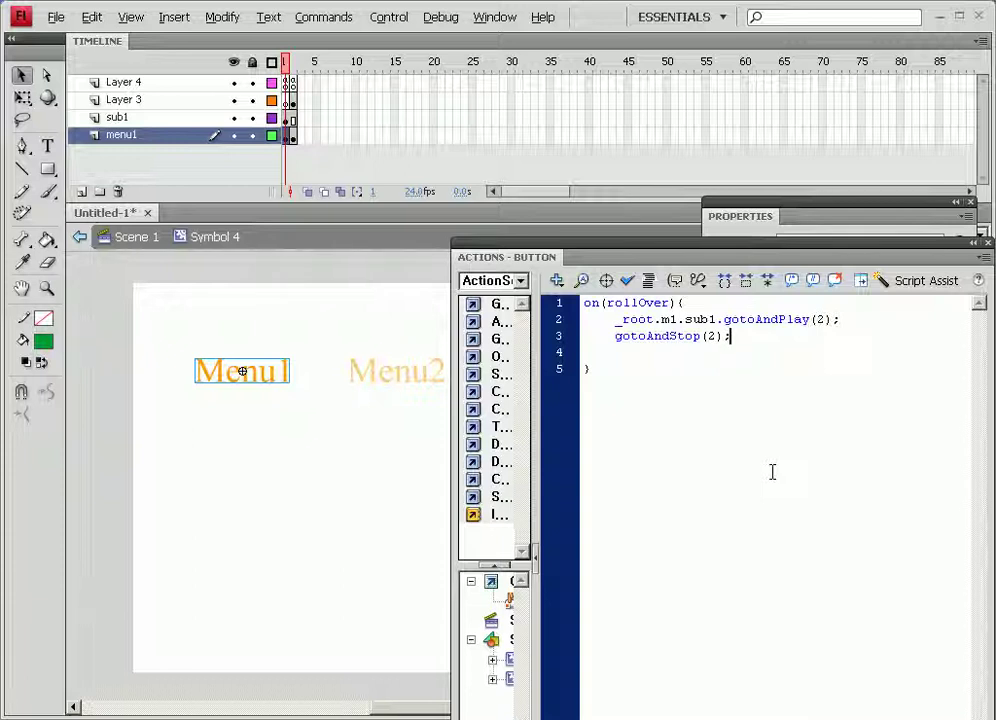
Test the movie, check how the green border reacts to rolling over Menu1, and close the preview
key(ctrl+Return)
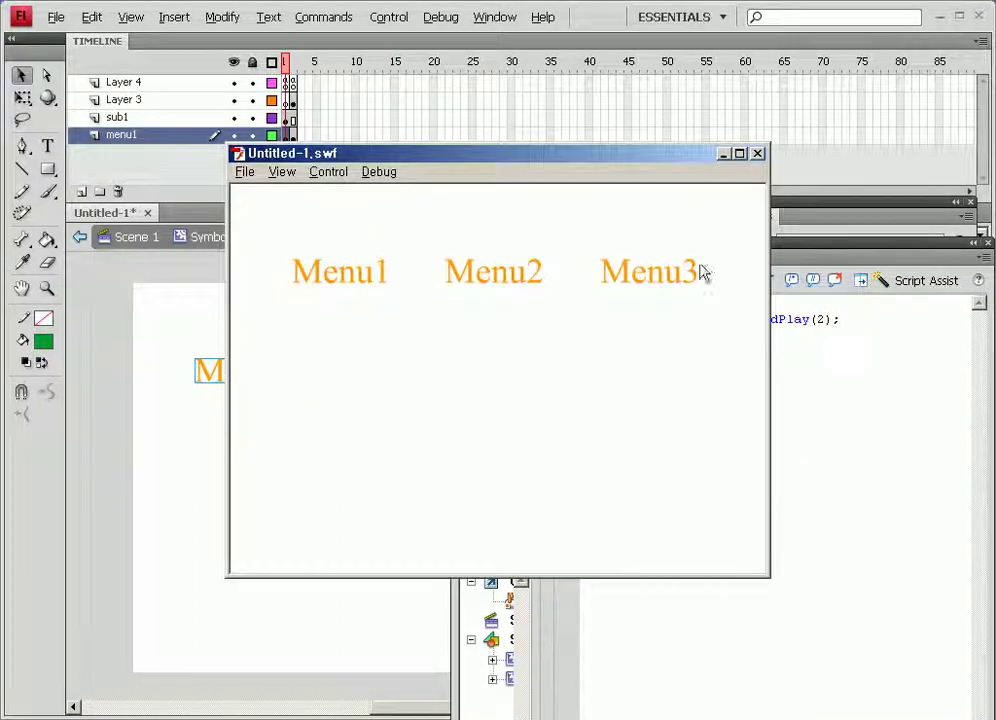
mouse_move(373, 289)
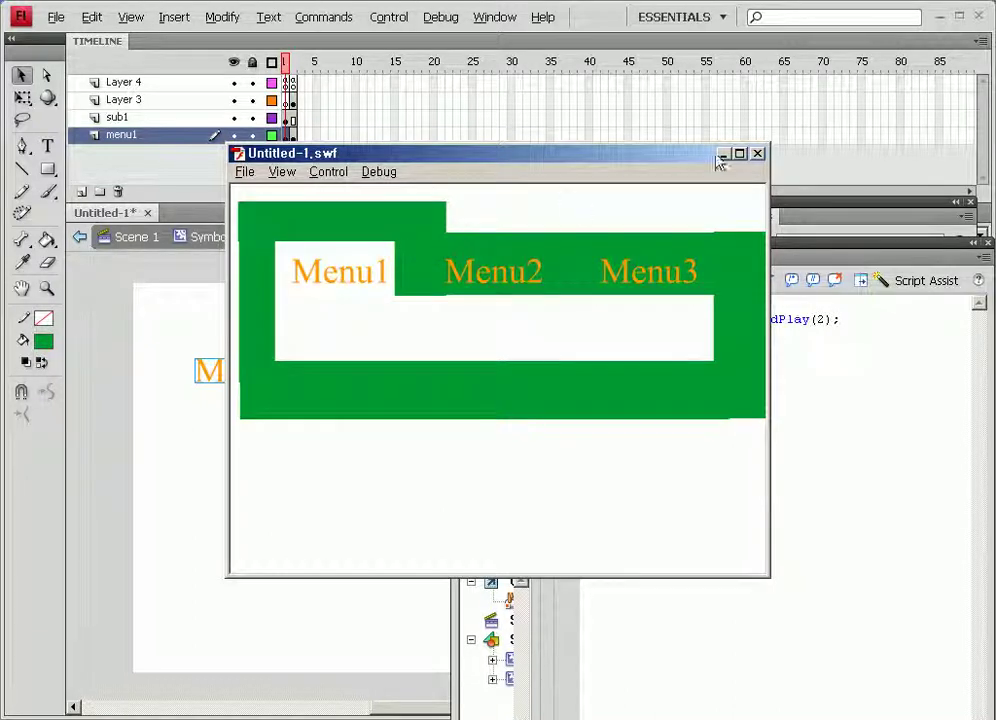
click(757, 154)
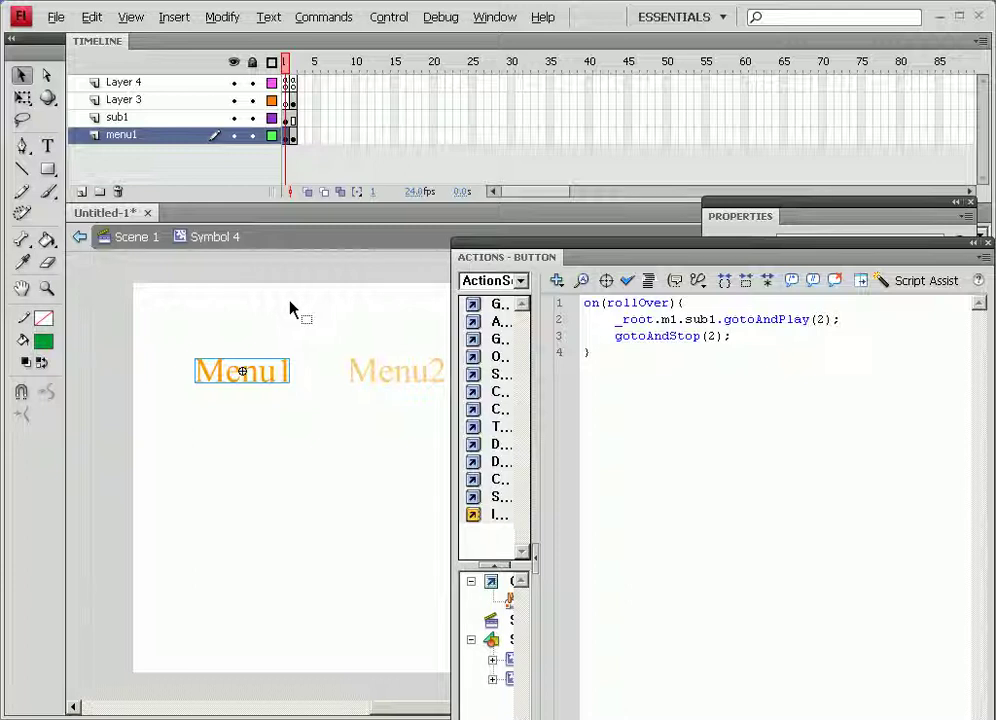
Add gotoAndStop(1); below the gotoAndPlay(35); line in the rollOver script of the green border button on frame 2
click(293, 62)
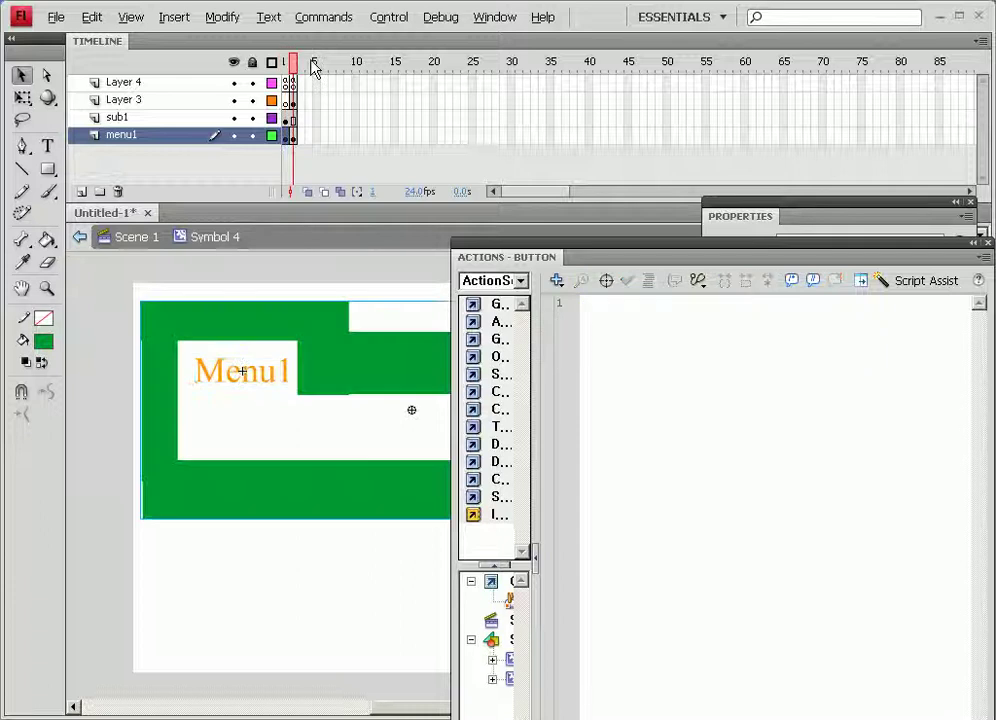
click(285, 287)
click(312, 331)
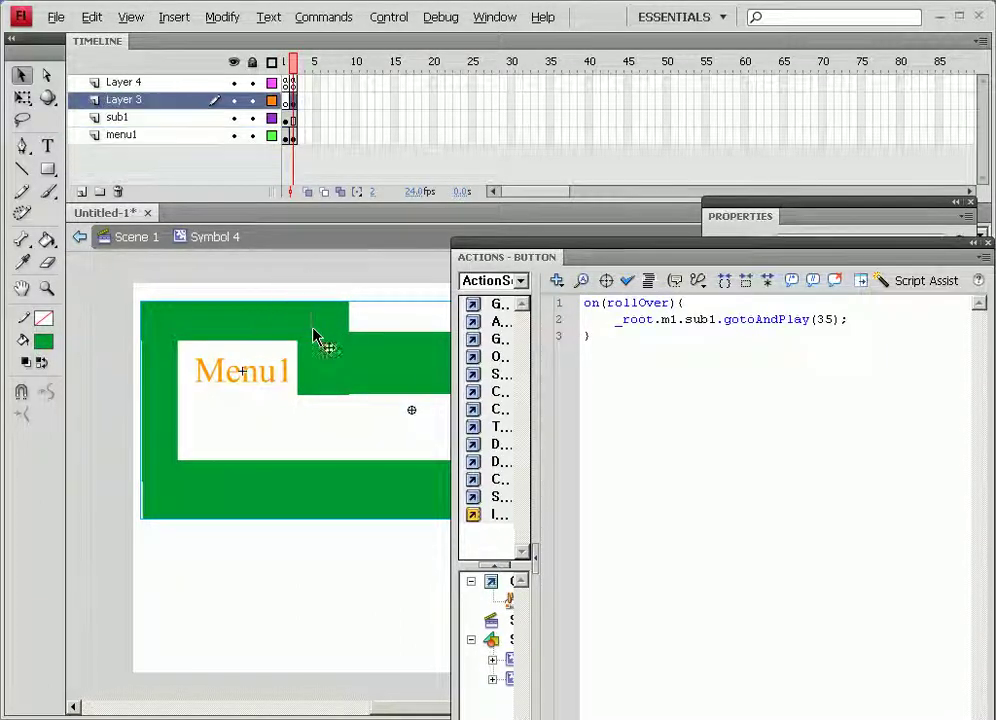
click(860, 320)
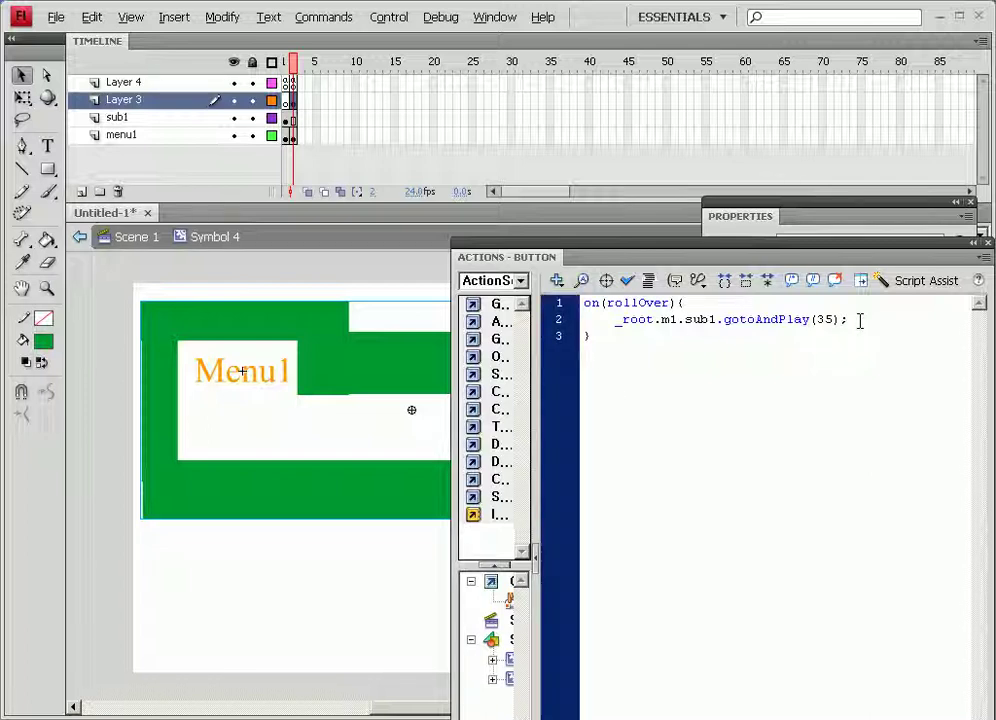
key(Return)
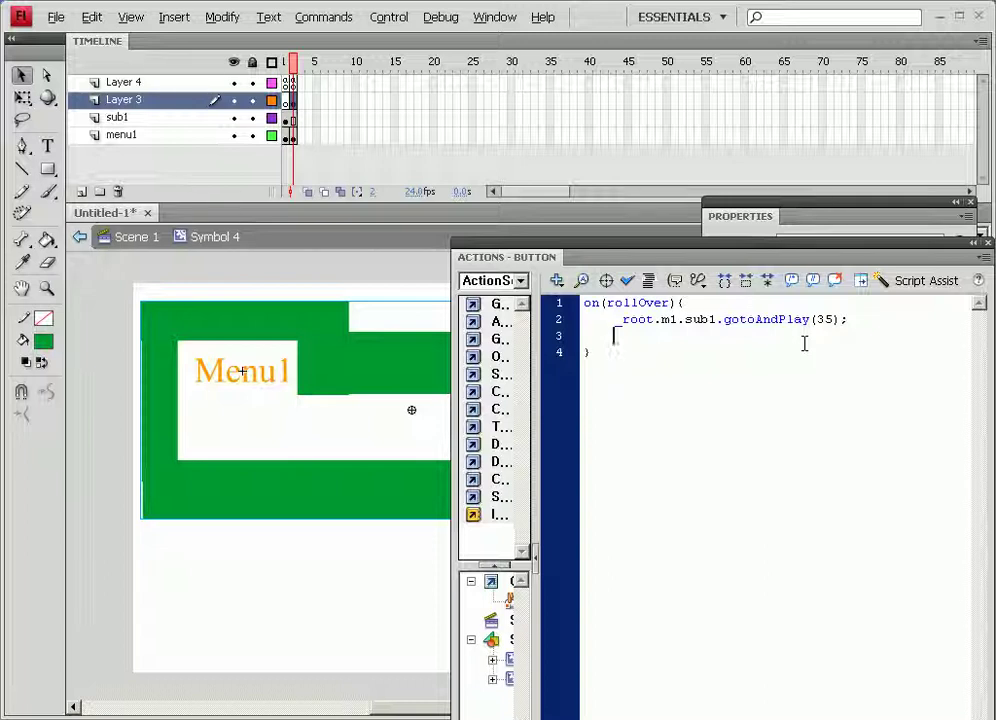
text(gotoAndStop)
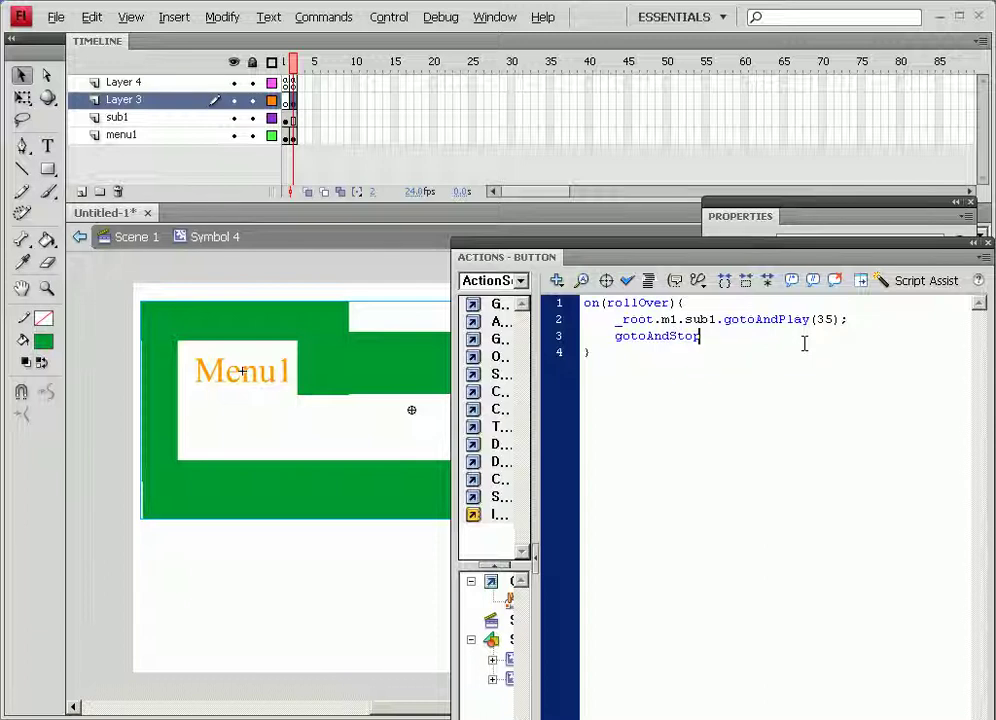
text(()
text((1))
Test the movie, check how the submenu opens and closes around Menu1, and close the preview
key(ctrl+Return)
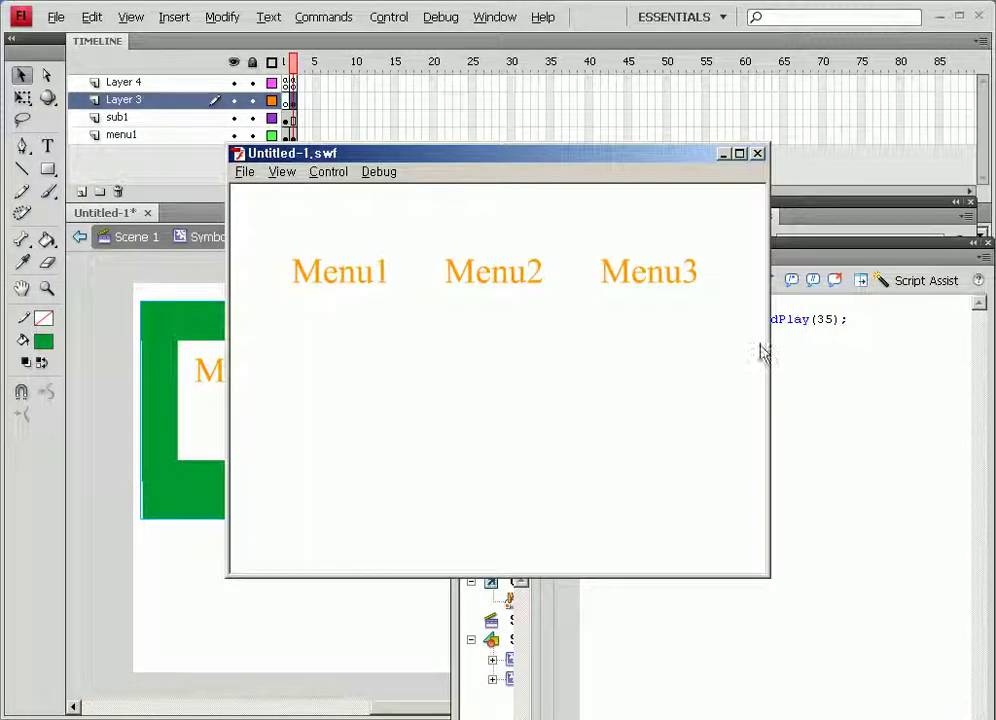
mouse_move(367, 289)
mouse_move(383, 270)
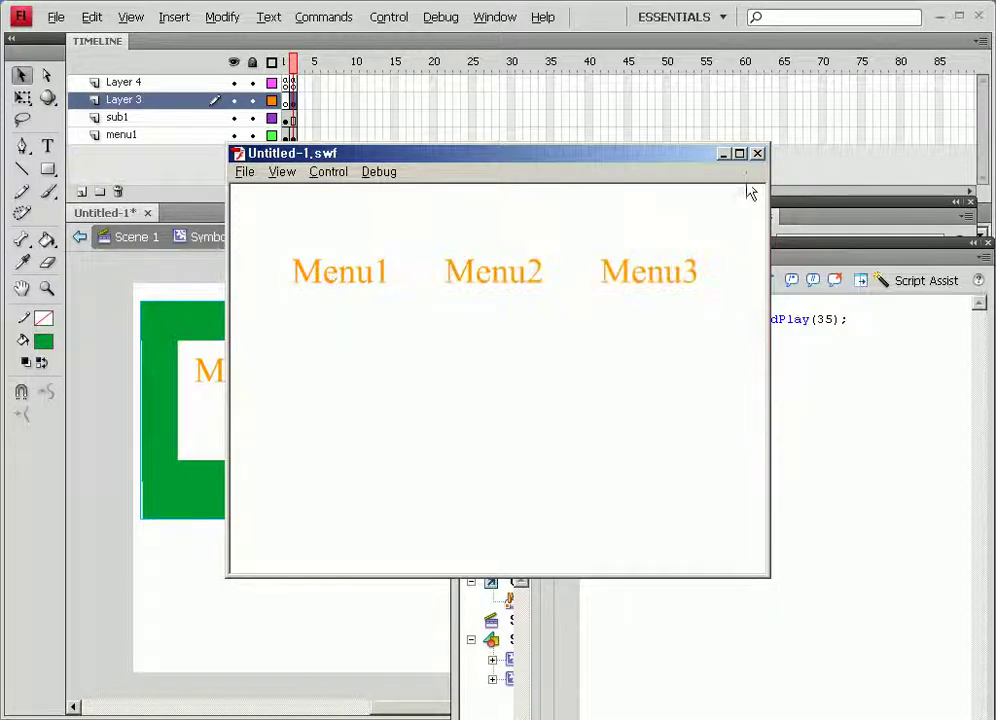
click(757, 154)
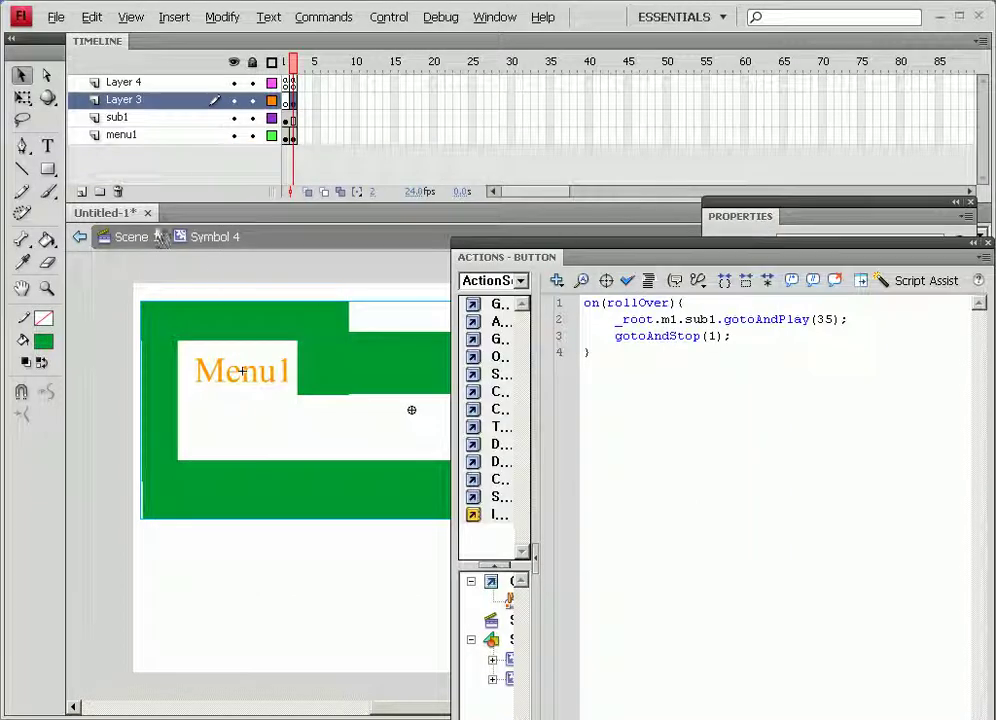
Move the green border button's keyframe from the Up state to the Hit state and return to the Menu1 movie clip
double_click(306, 342)
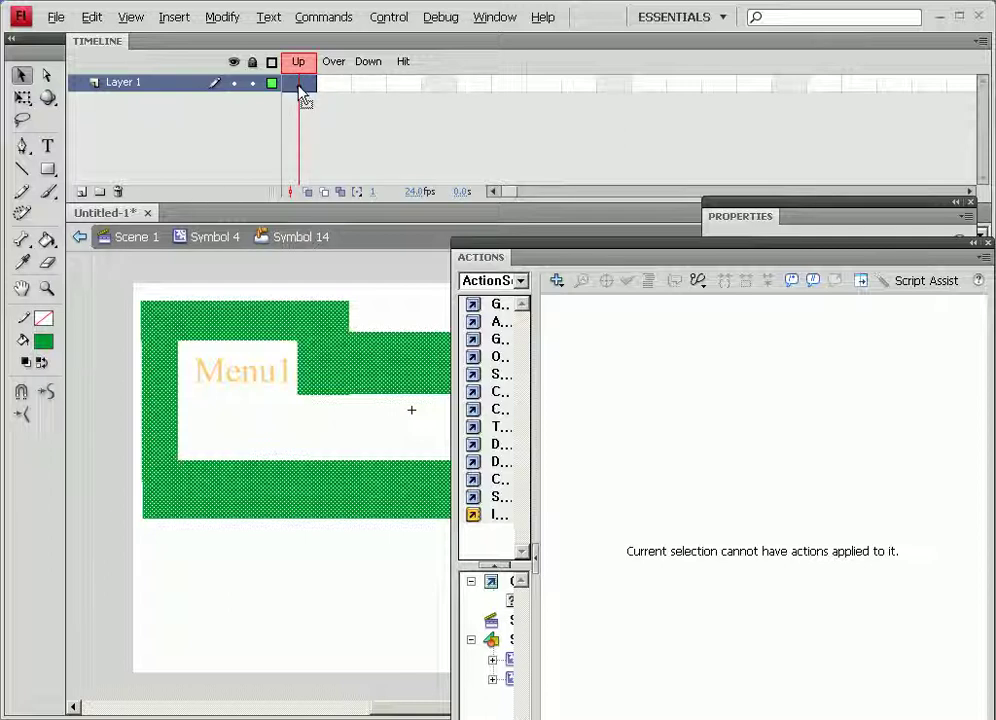
drag(301, 89, 403, 100)
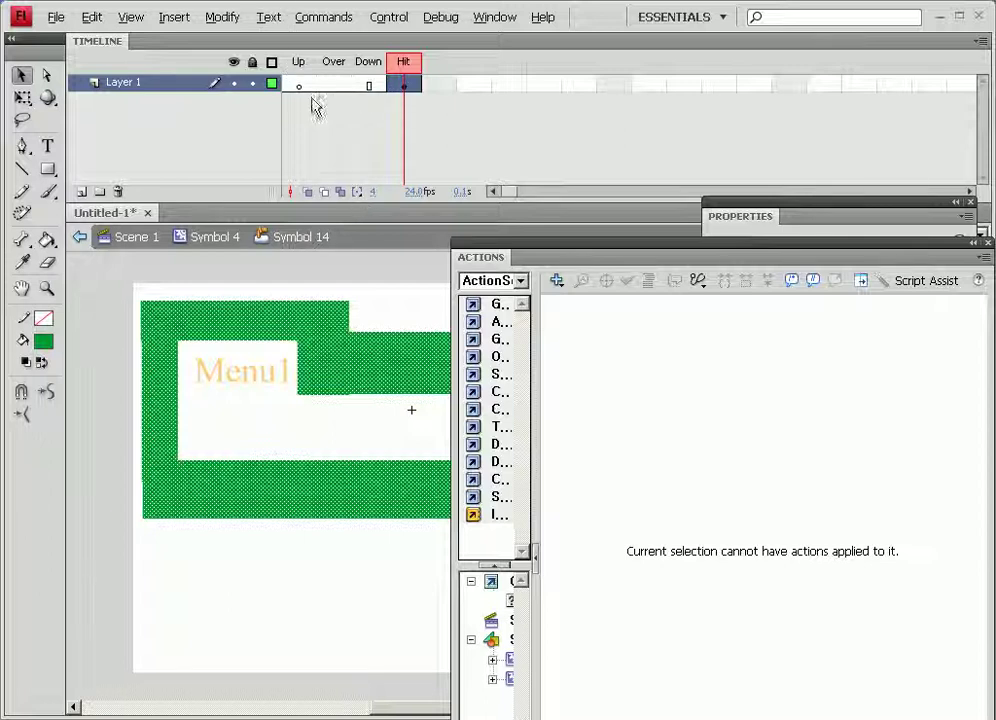
click(210, 237)
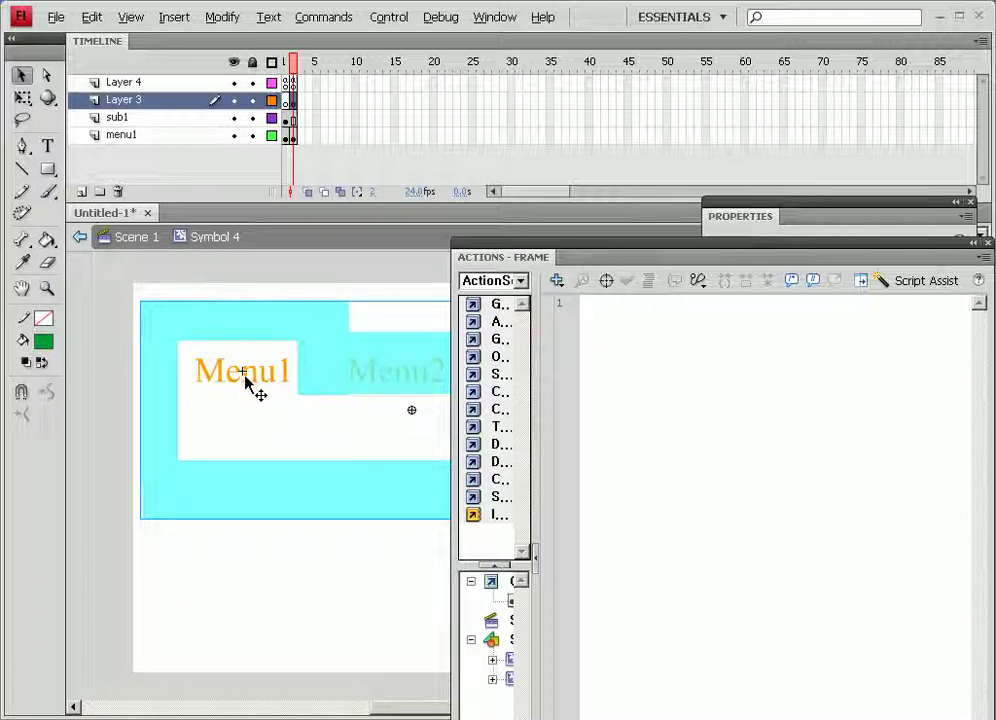
Test the movie with the hit-only border button, roll over Menu1, and close the preview
key(ctrl+Return)
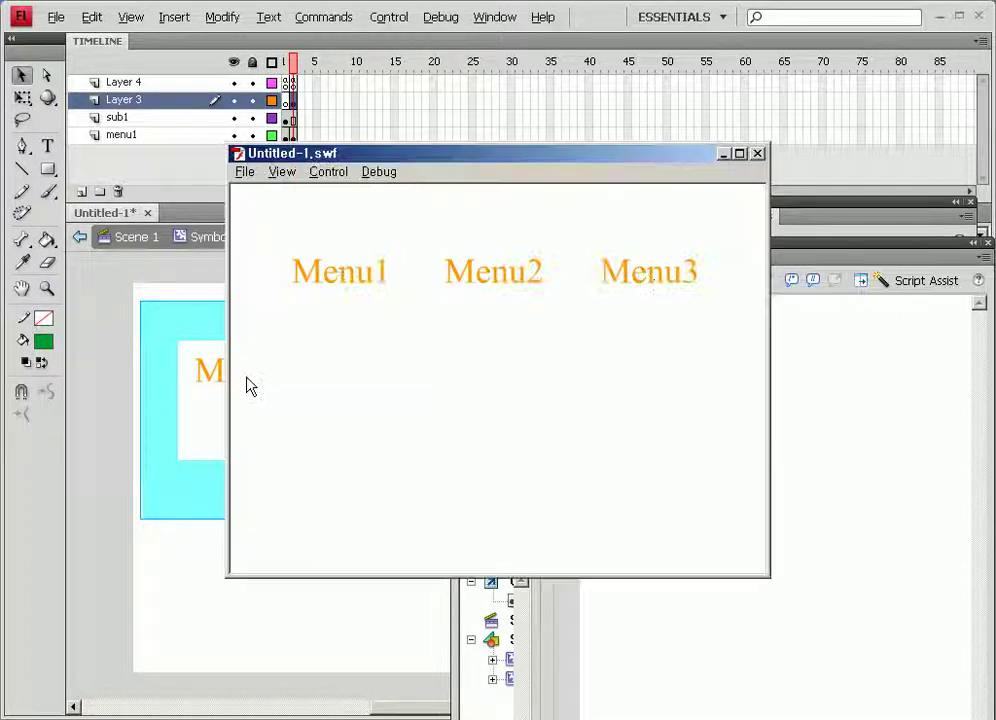
mouse_move(313, 268)
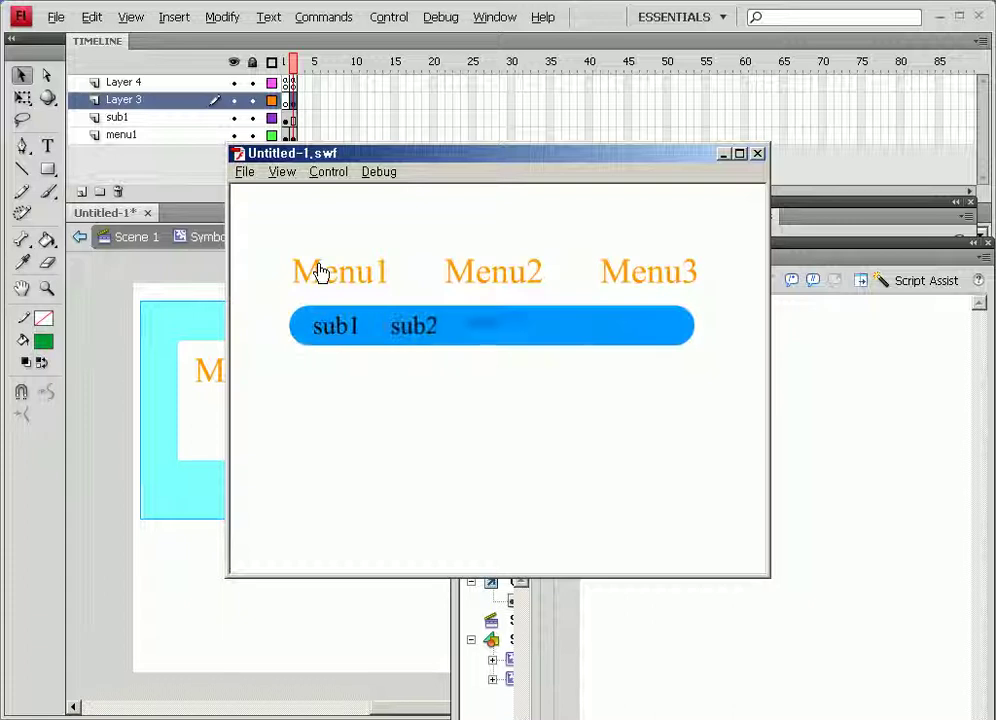
mouse_move(357, 289)
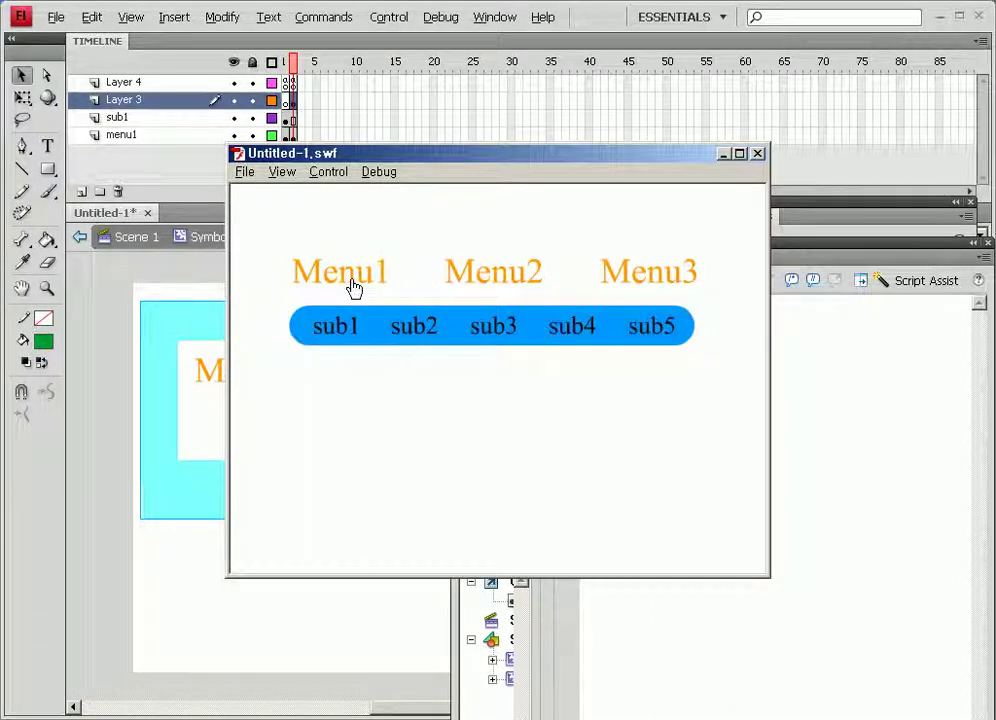
click(757, 154)
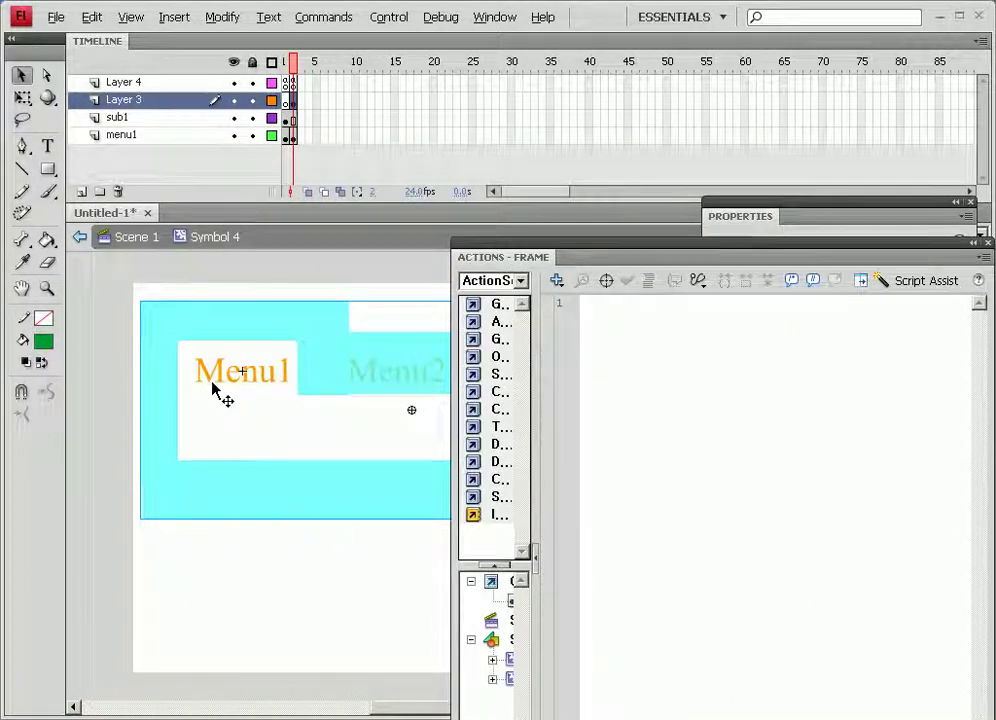
Return to Scene 1, look inside the Menu2 movie clip, and close the script editor
click(134, 240)
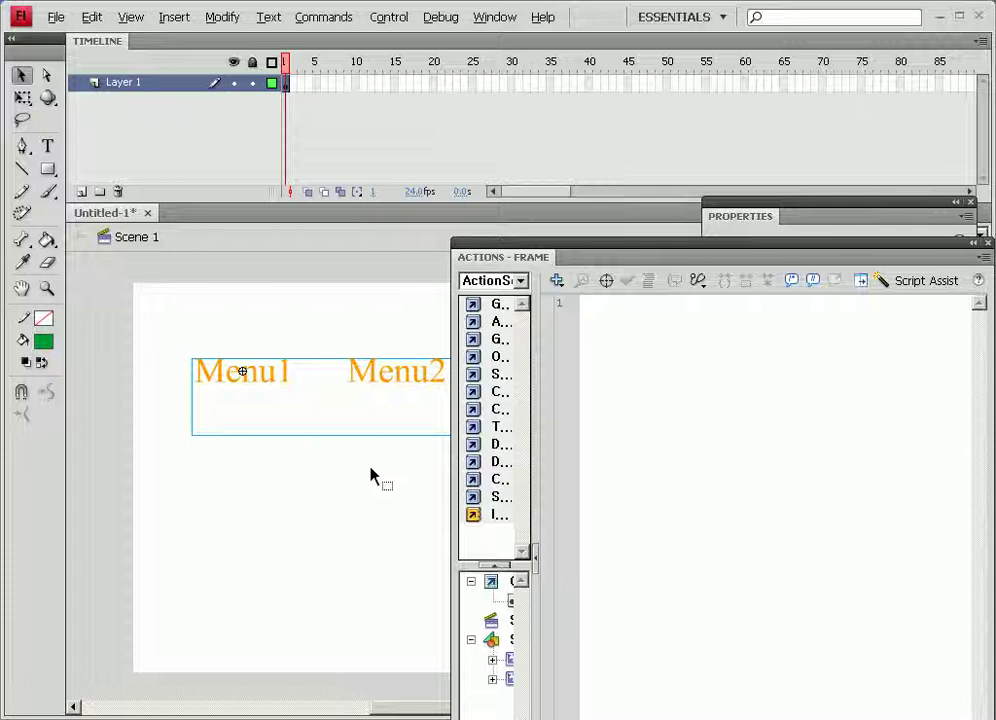
double_click(385, 377)
click(330, 416)
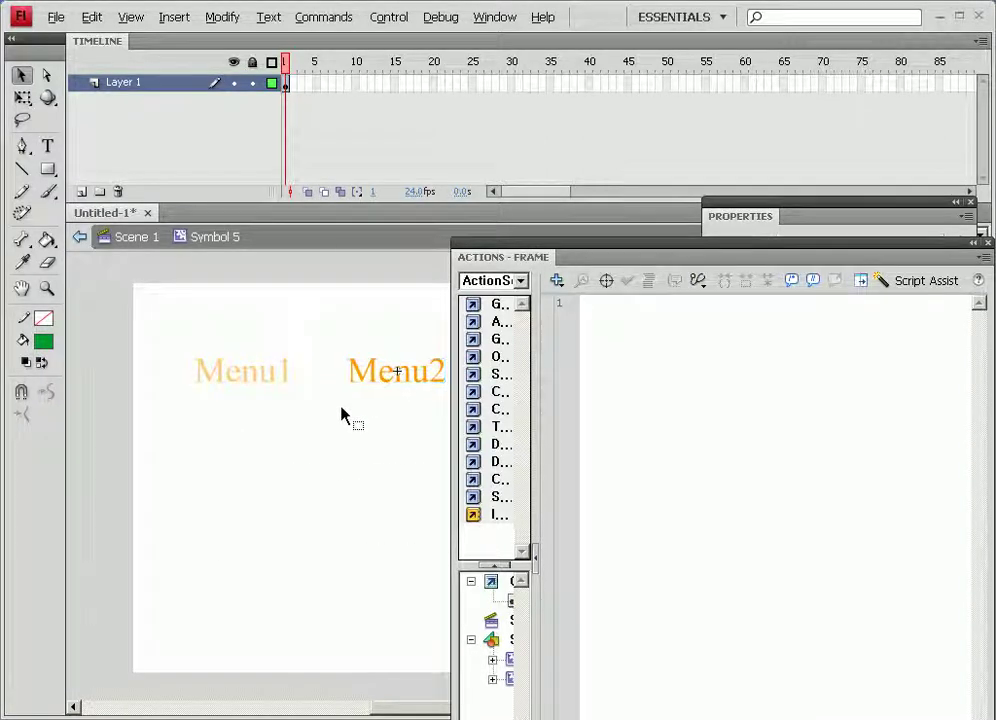
click(135, 238)
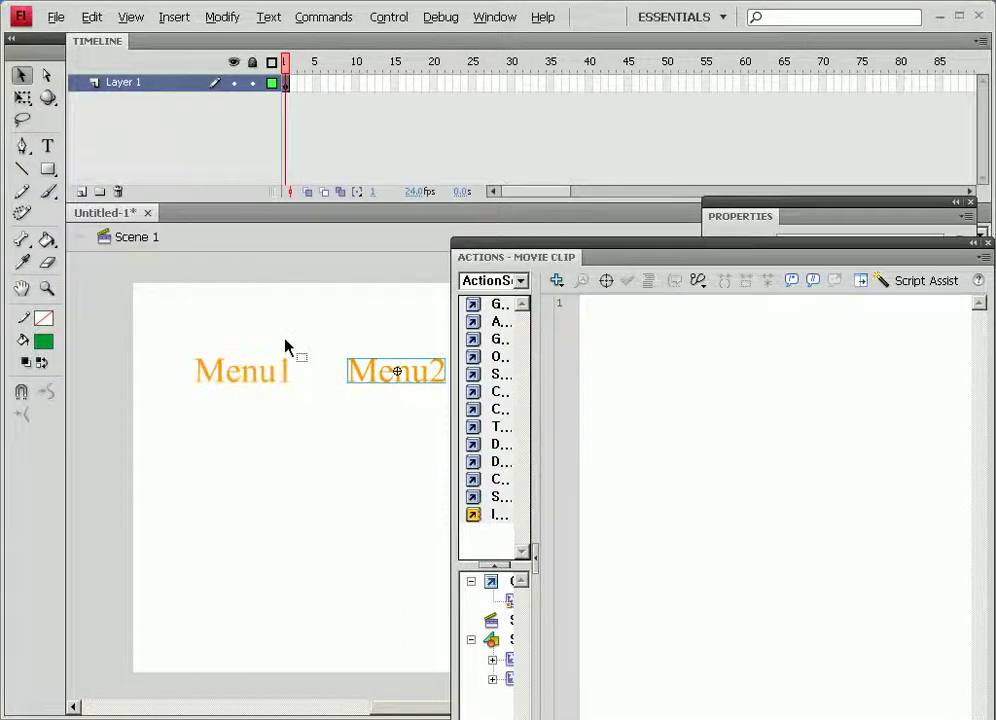
click(988, 243)
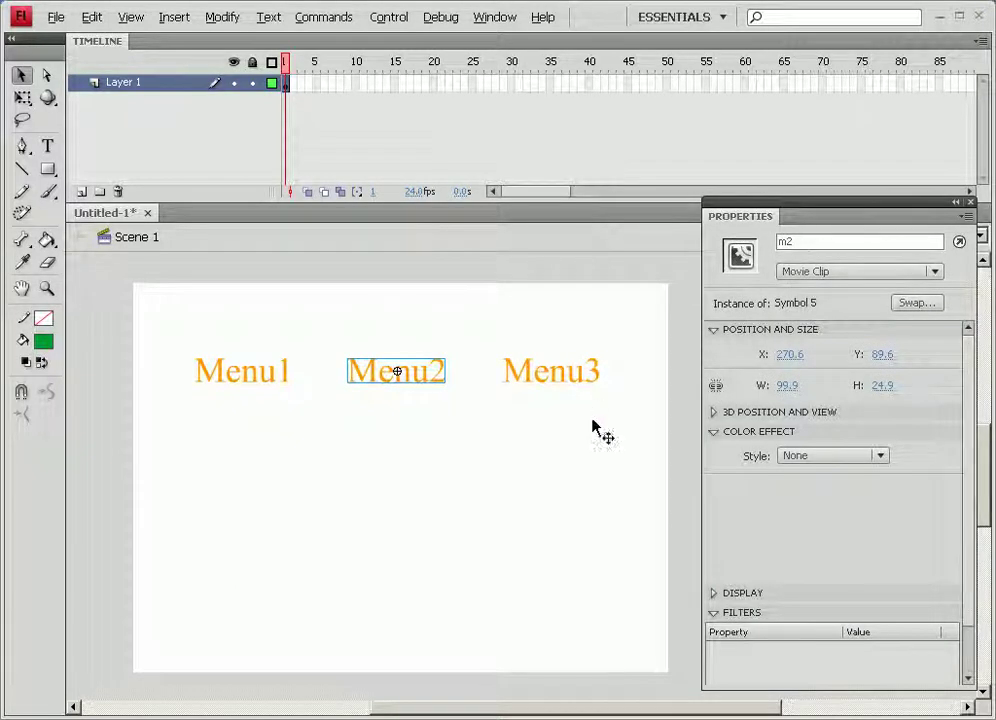
Open the Menu2 movie clip for editing and insert a keyframe on frame 2 of its layer
double_click(437, 385)
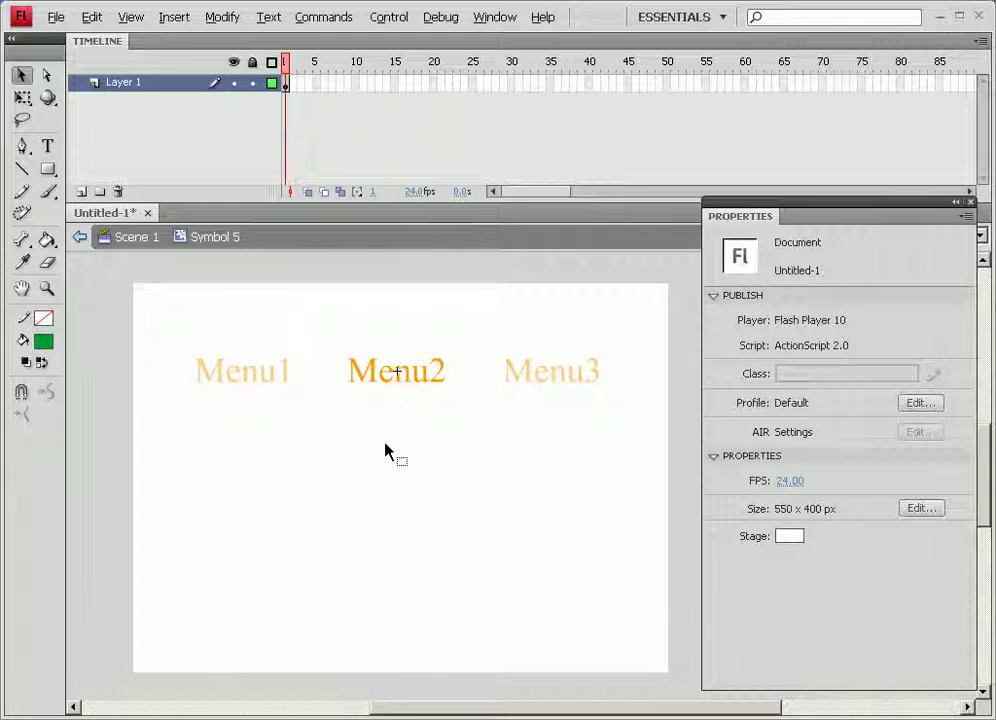
click(294, 85)
key(F6)
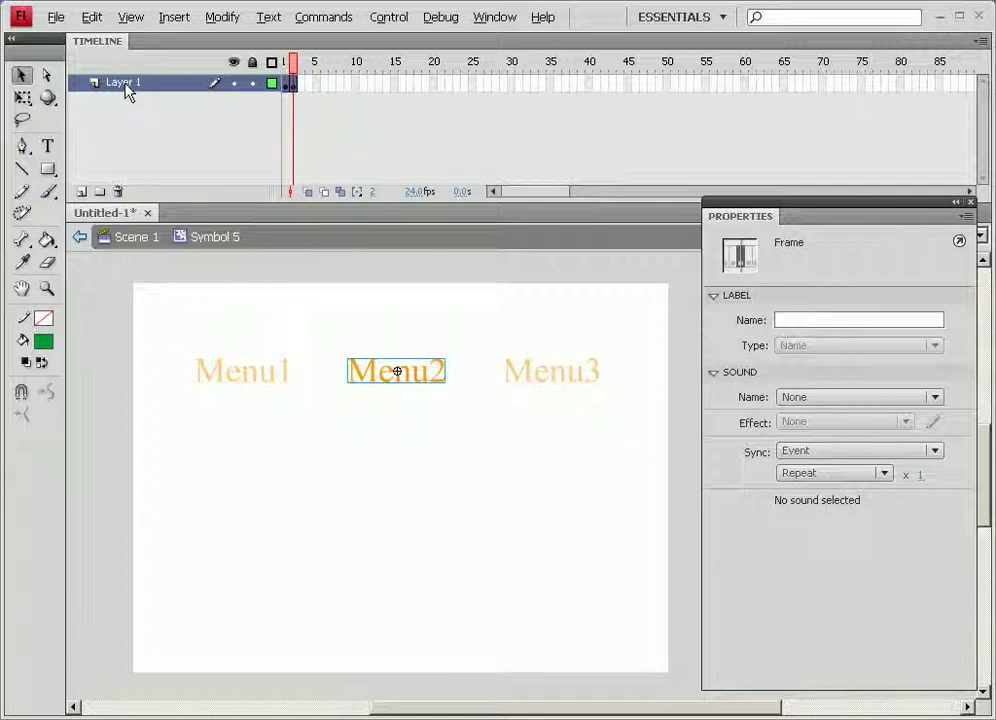
Rename Layer 1 of the Menu2 clip as menu2 and add a new layer above it
double_click(125, 88)
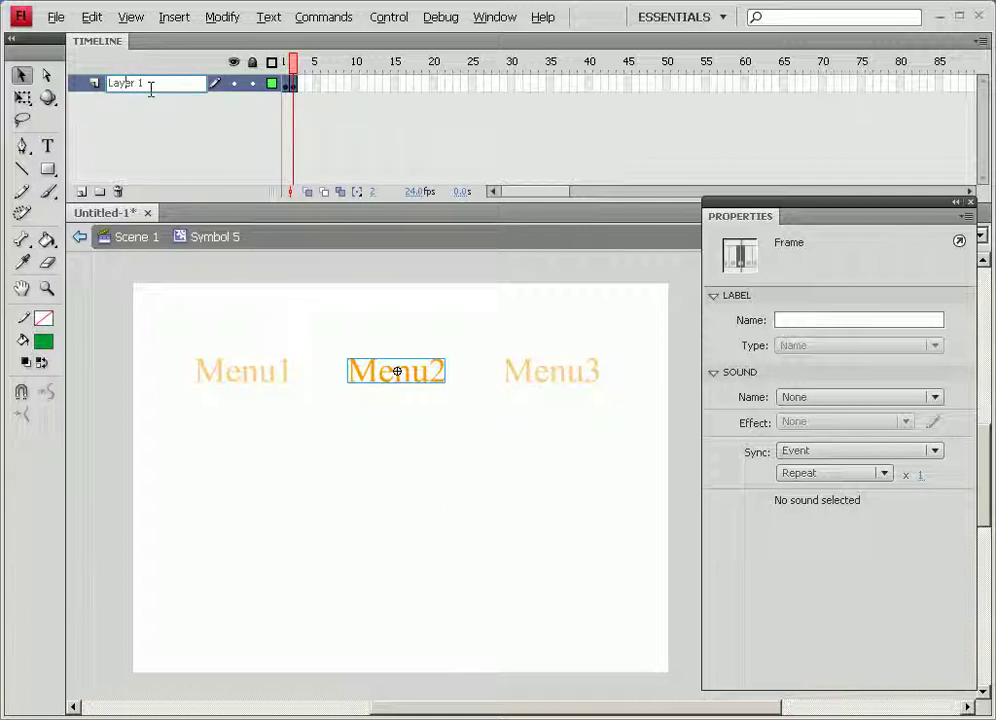
drag(151, 88, 30, 84)
text(menu2)
key(Return)
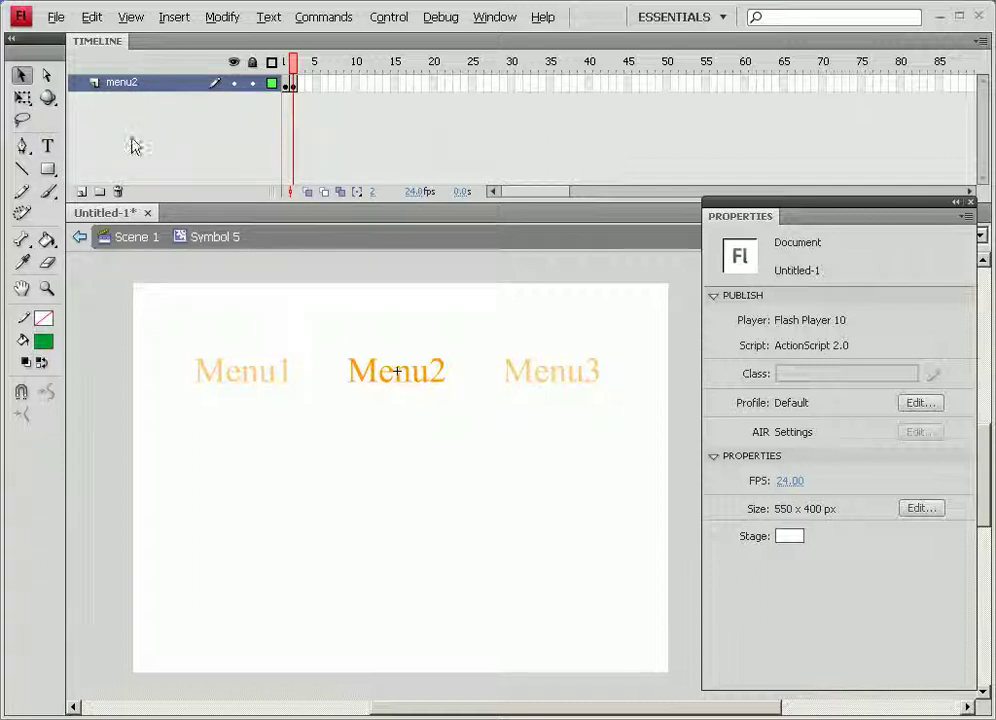
click(82, 191)
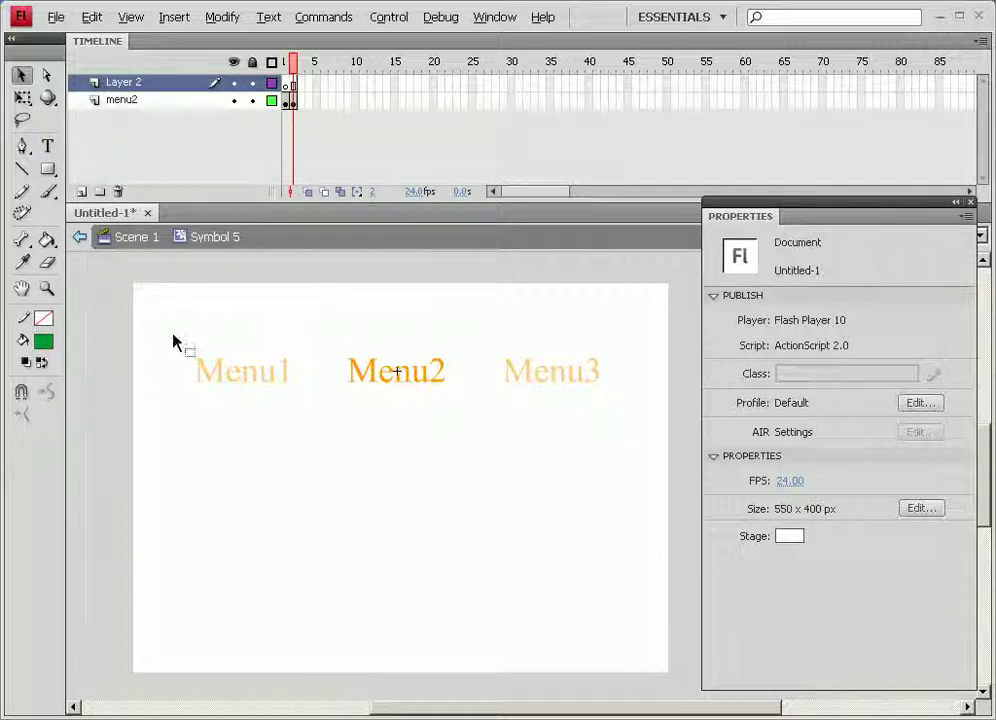
Draw a green rectangle about 432 x 45 px with a corner radius of 30 below the menu texts on Layer 2
click(50, 171)
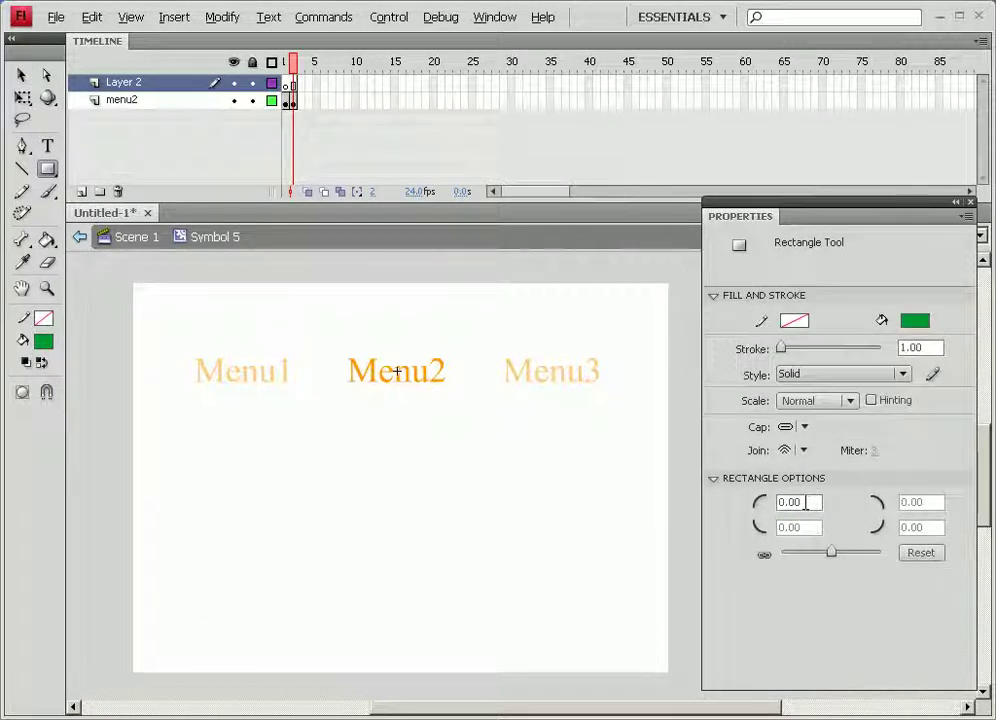
click(805, 502)
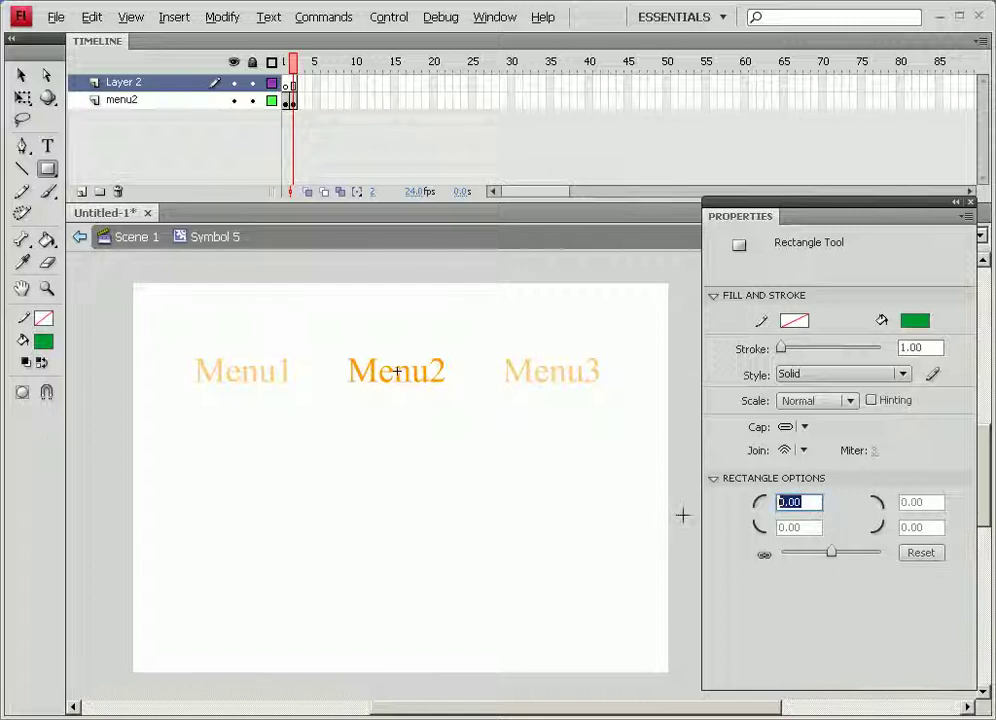
text(30₩)
key(BackSpace)
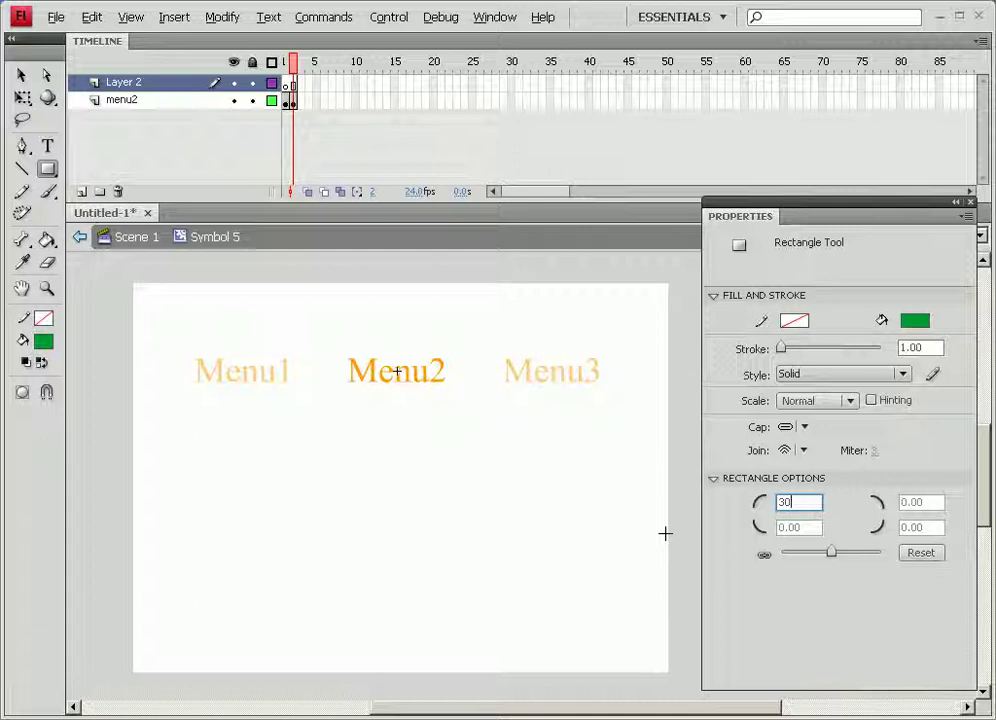
key(Return)
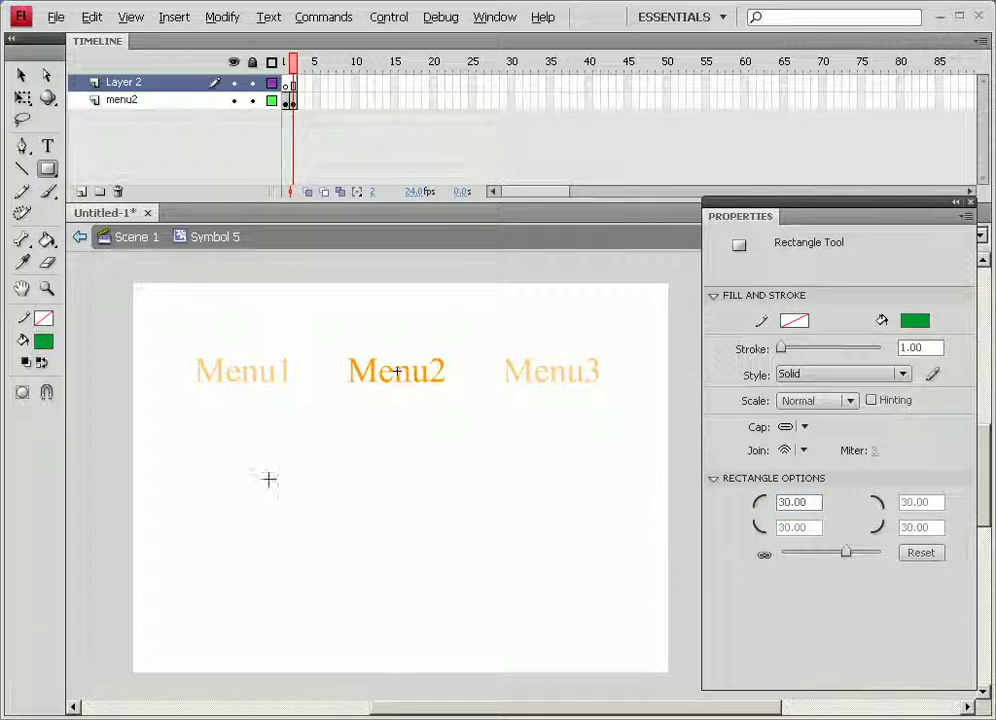
drag(191, 395, 610, 437)
Convert the green rounded bar into a movie clip symbol
click(21, 77)
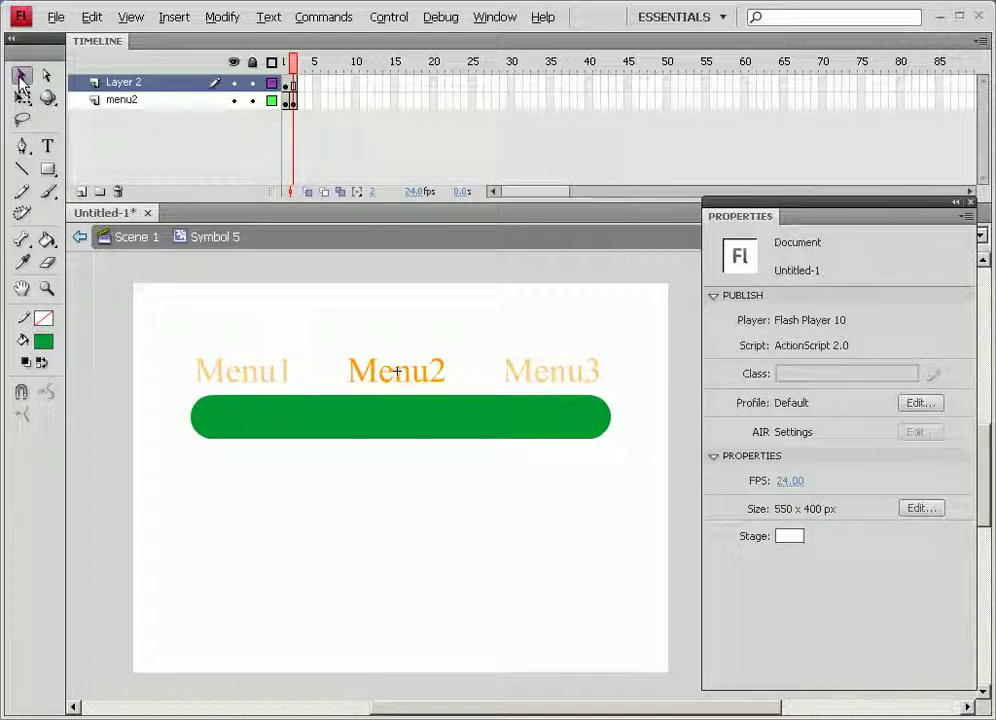
click(396, 434)
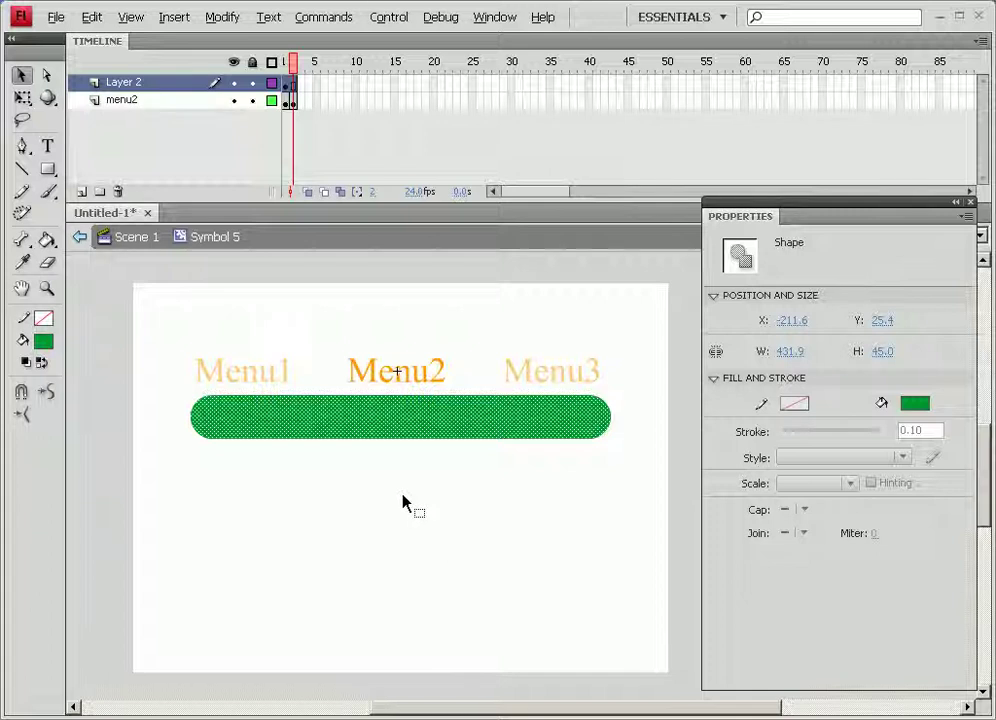
key(F8)
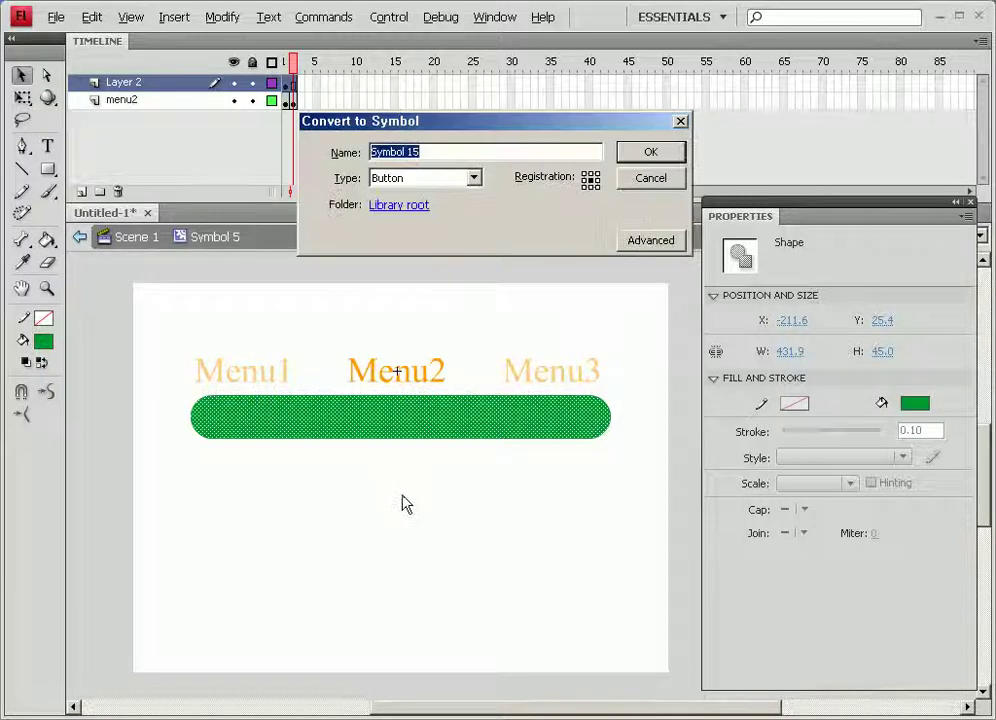
click(474, 178)
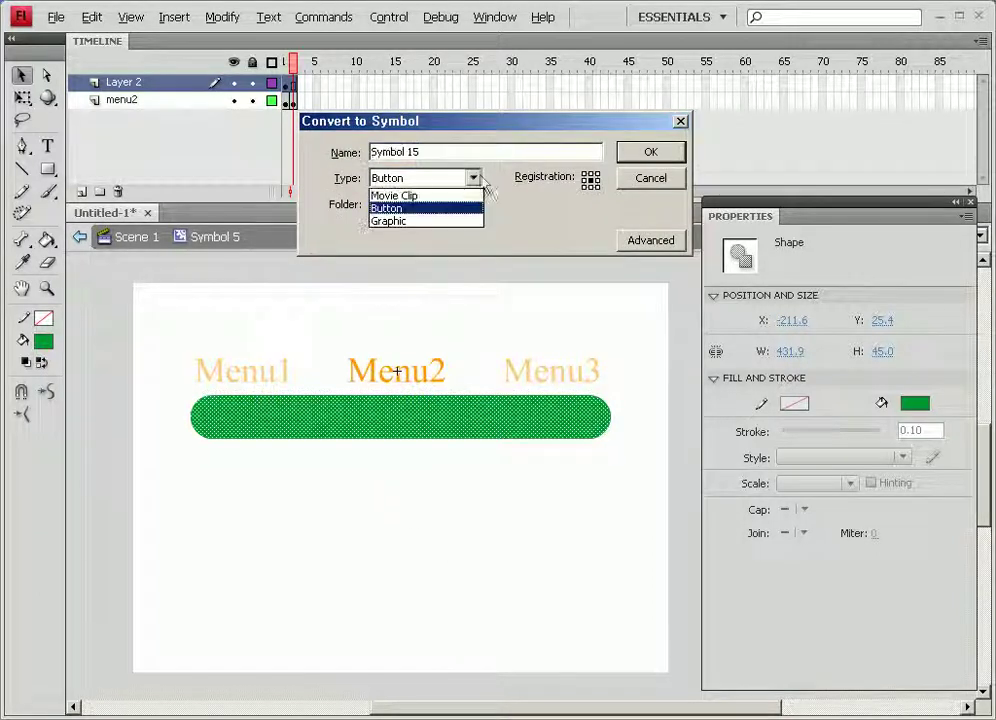
click(429, 197)
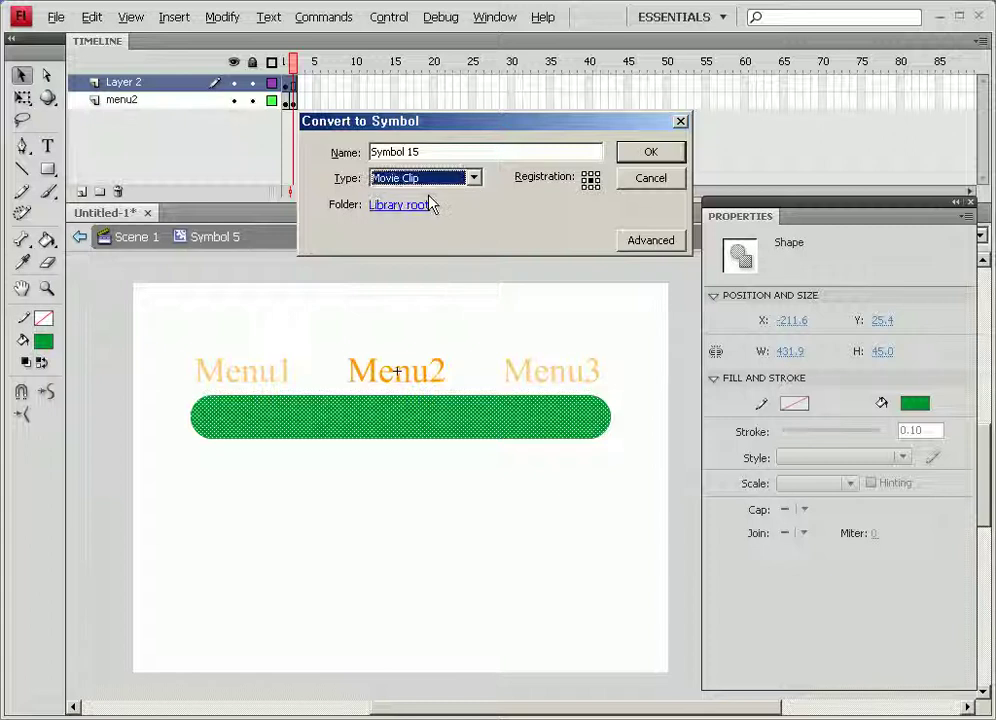
click(652, 154)
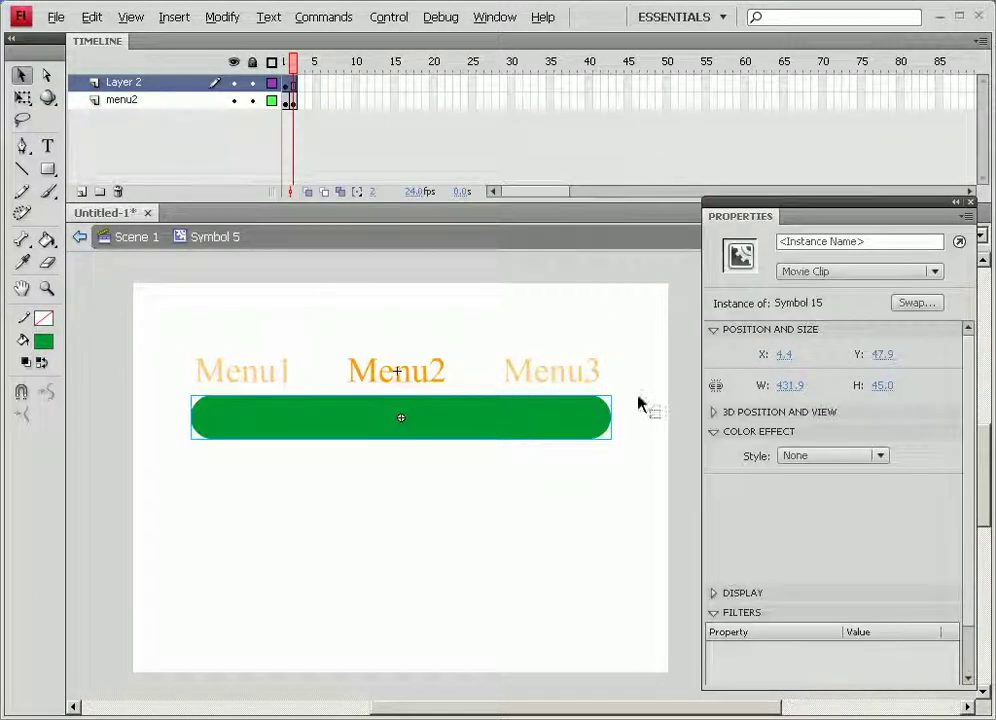
Give the green bar movie clip on frame 2 the instance name sub2
click(816, 241)
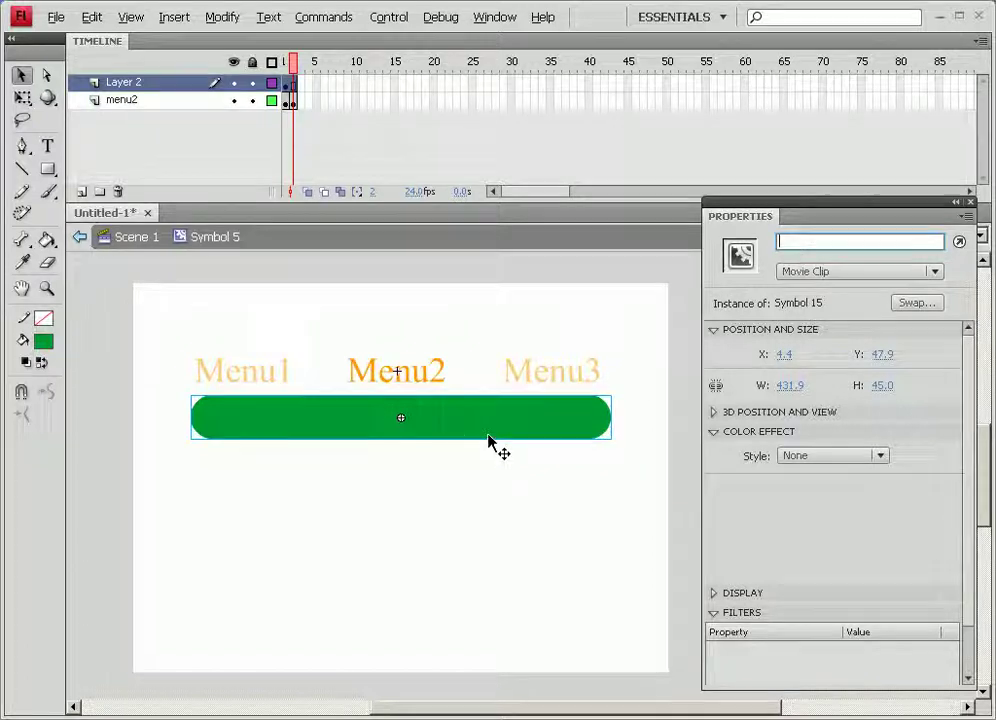
click(815, 245)
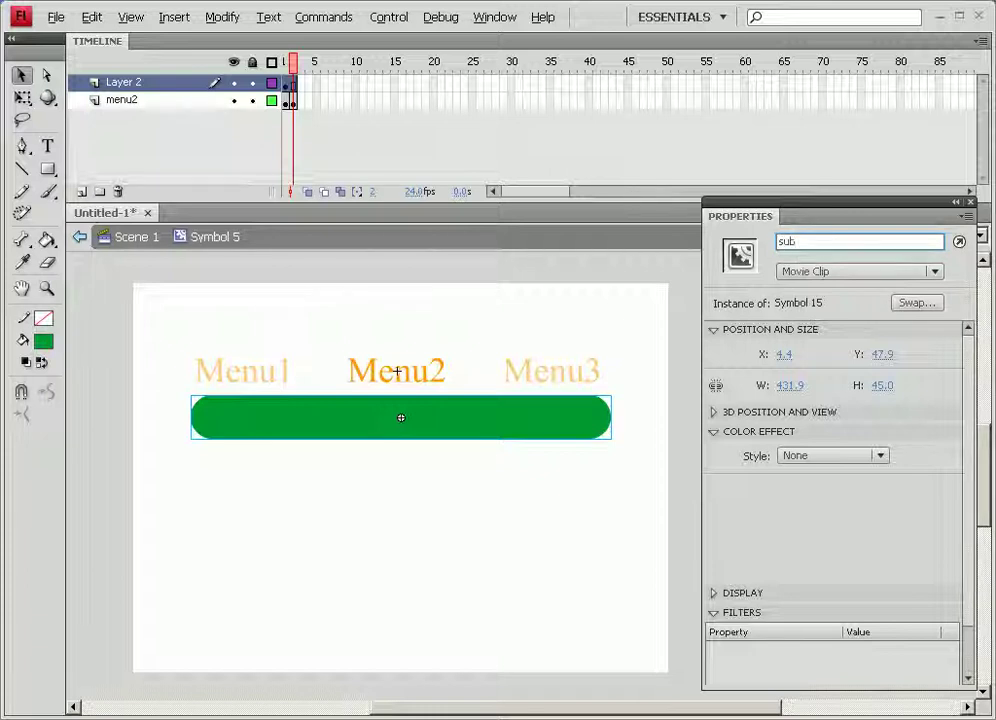
text(sub2)
key(Return)
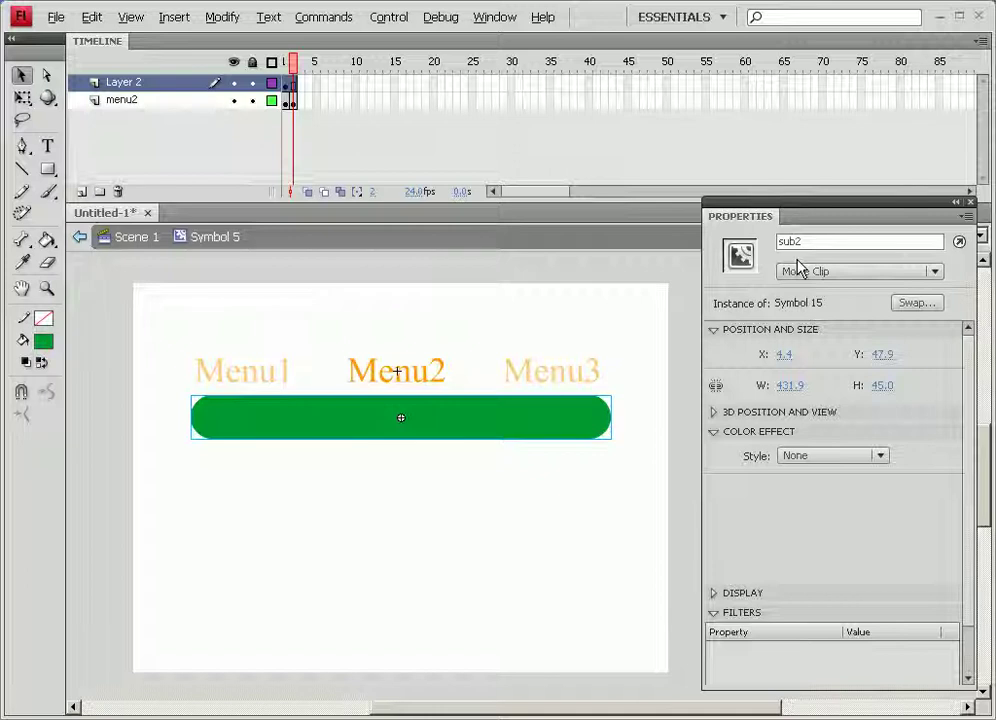
Rename Layer 2 of the Menu2 clip as sub2
click(122, 88)
double_click(122, 85)
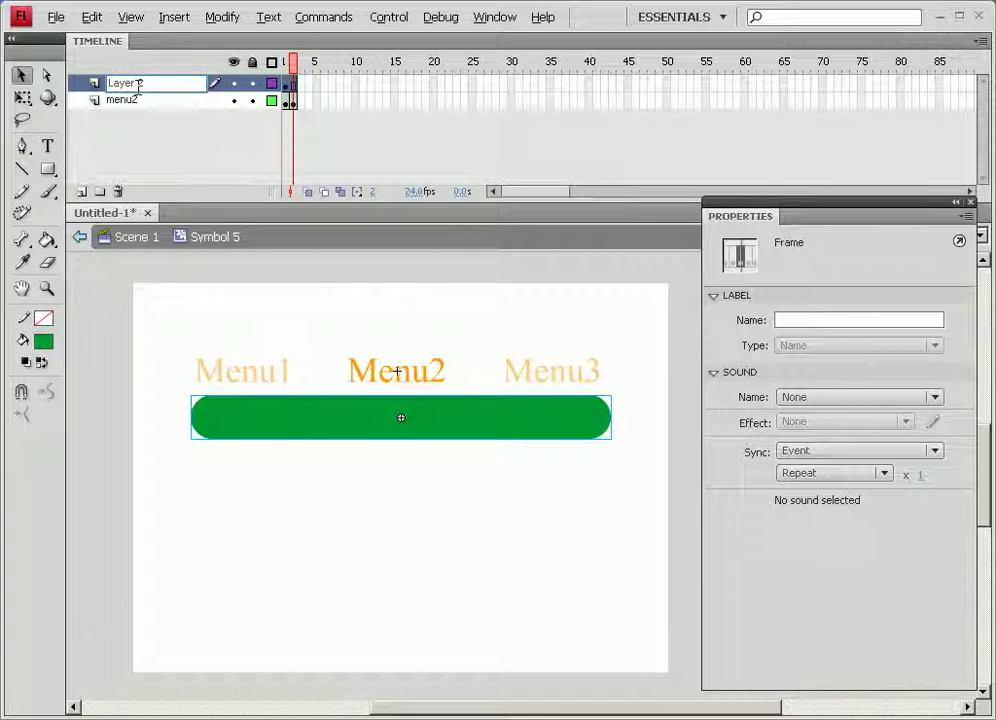
text(bgb)
key(BackSpace)
key(BackSpace)
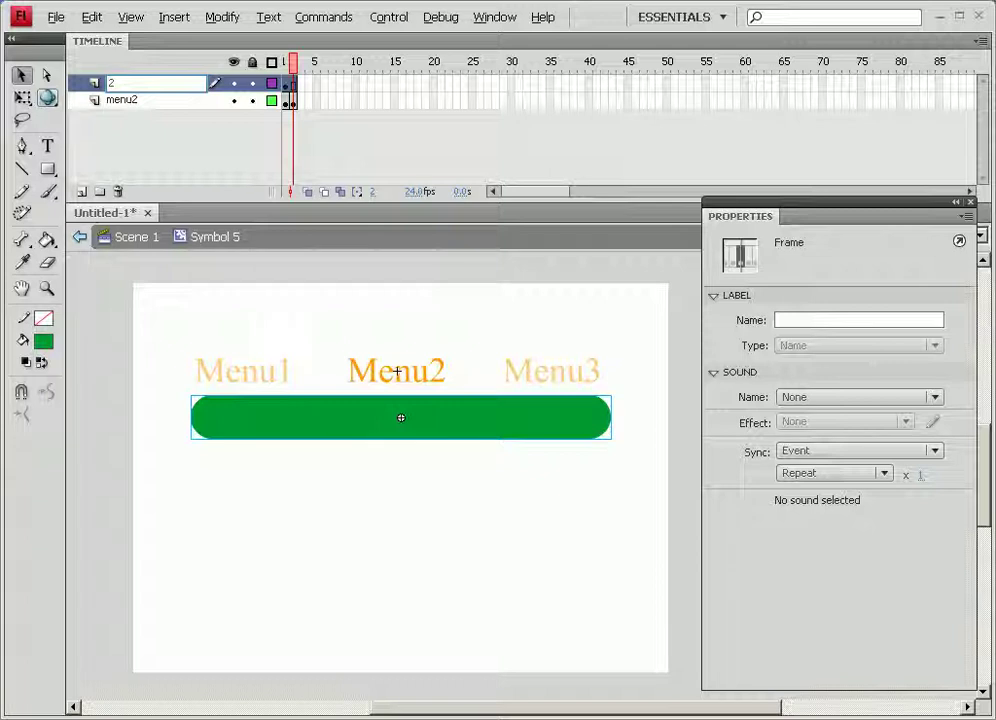
key(Return)
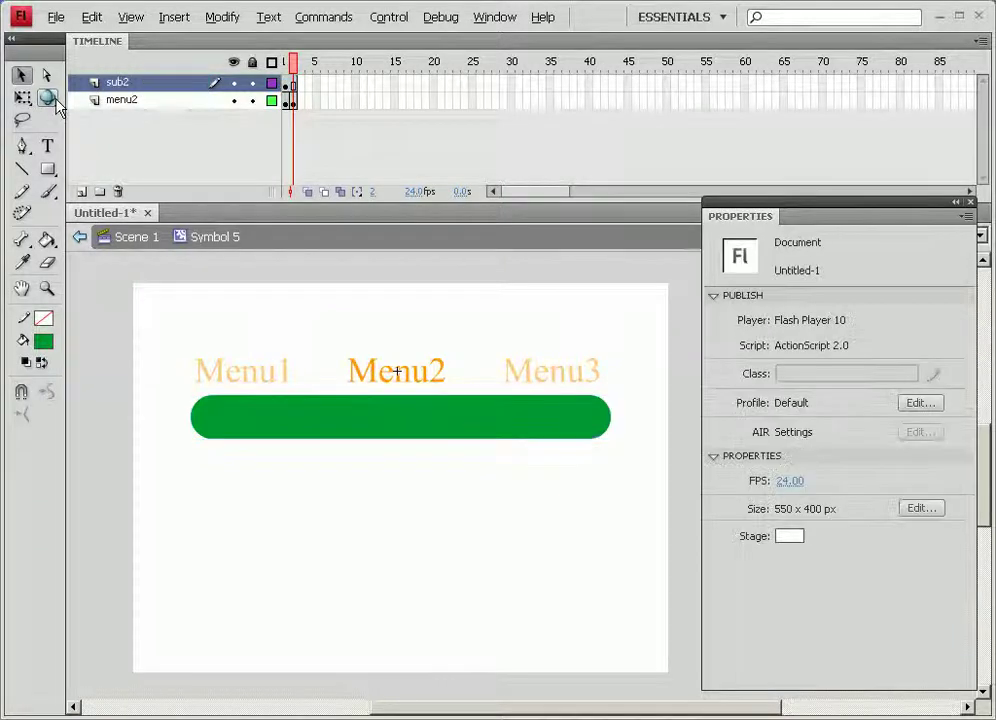
Open the green bar movie clip for editing and convert its shape into a graphic symbol
click(276, 423)
double_click(276, 423)
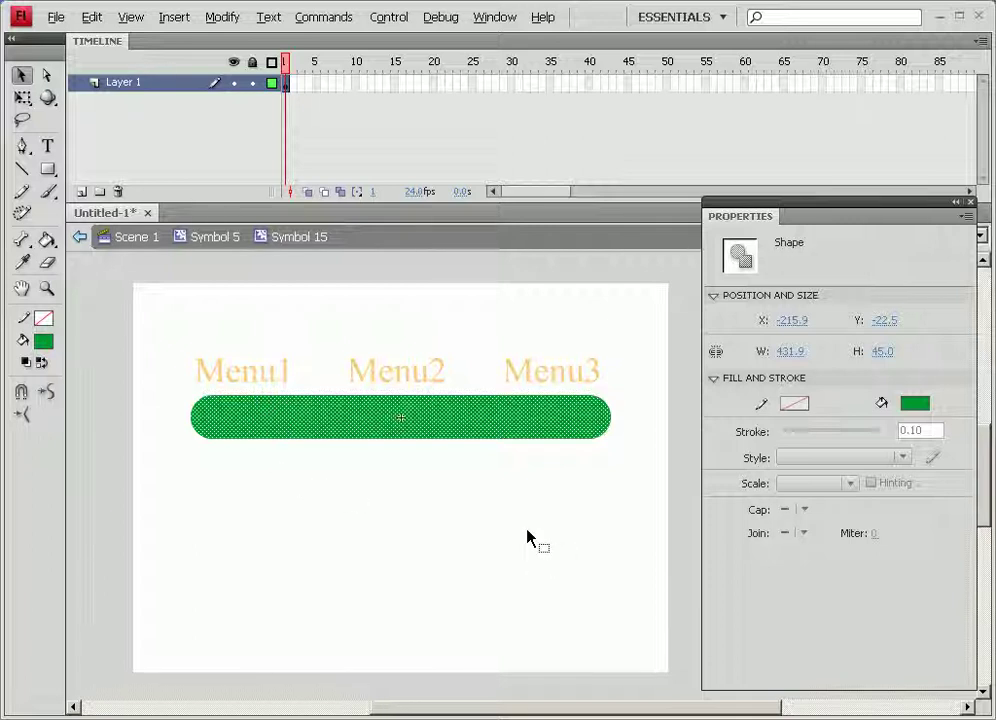
key(F8)
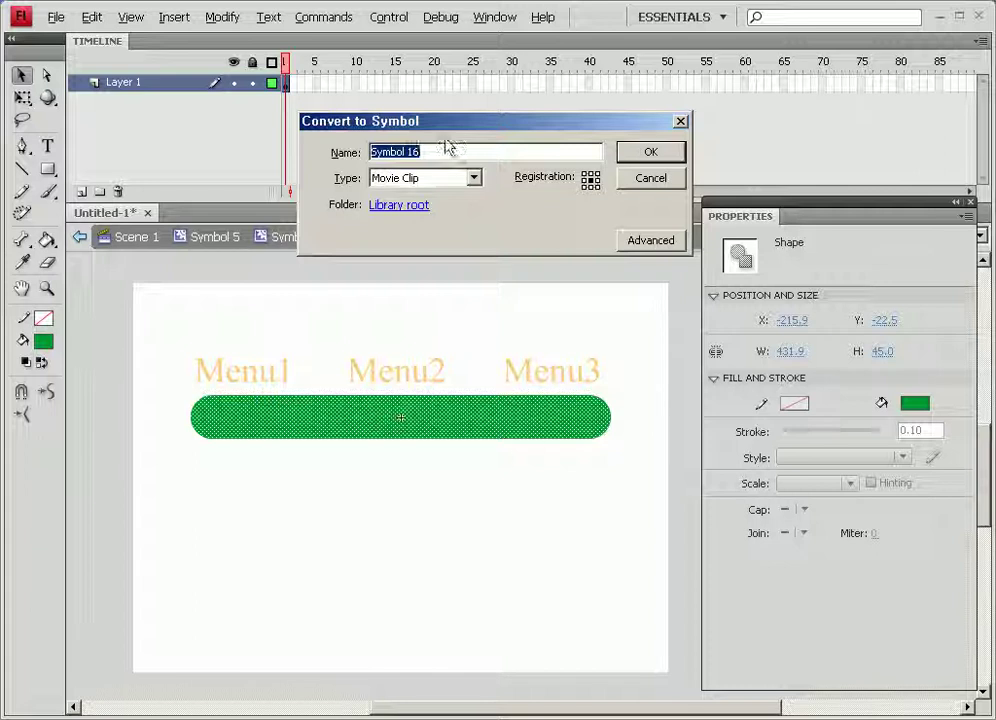
click(398, 182)
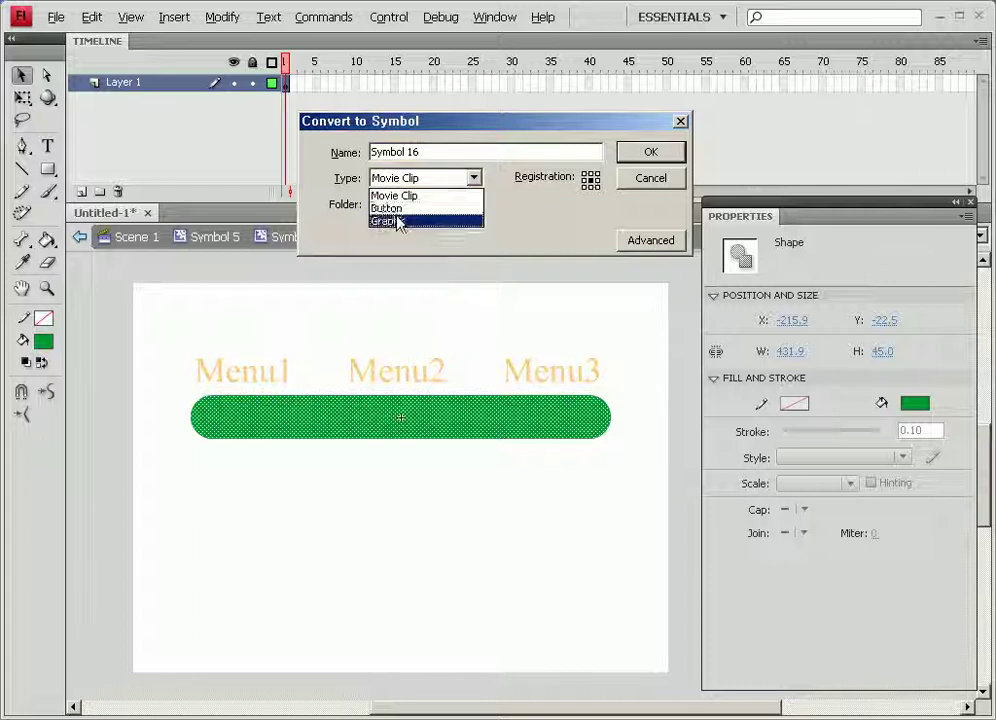
click(398, 221)
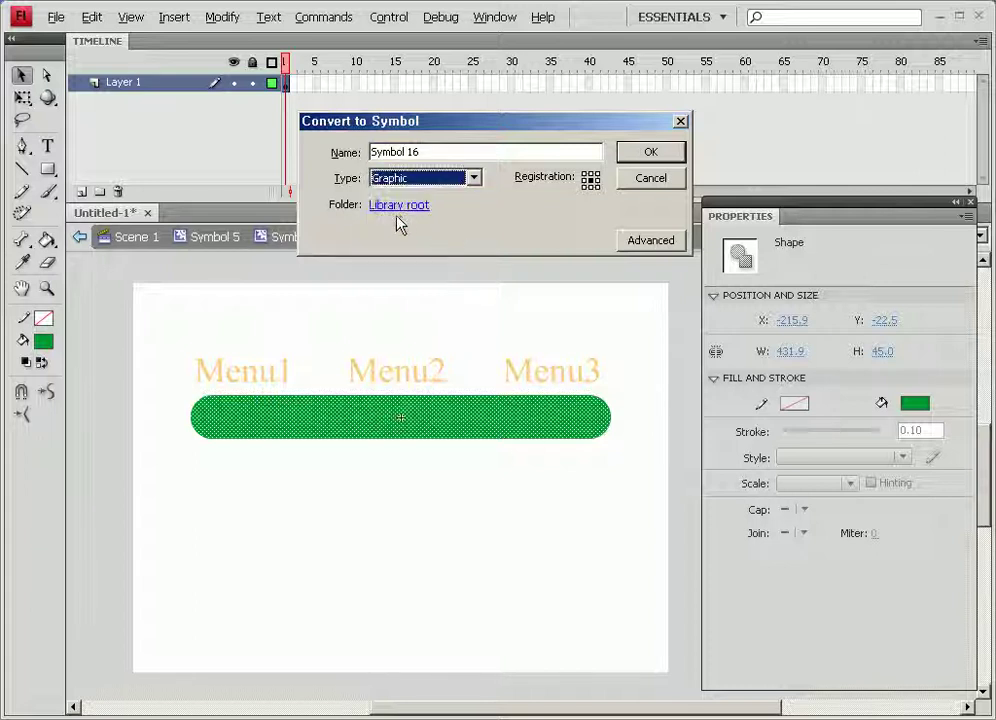
click(661, 155)
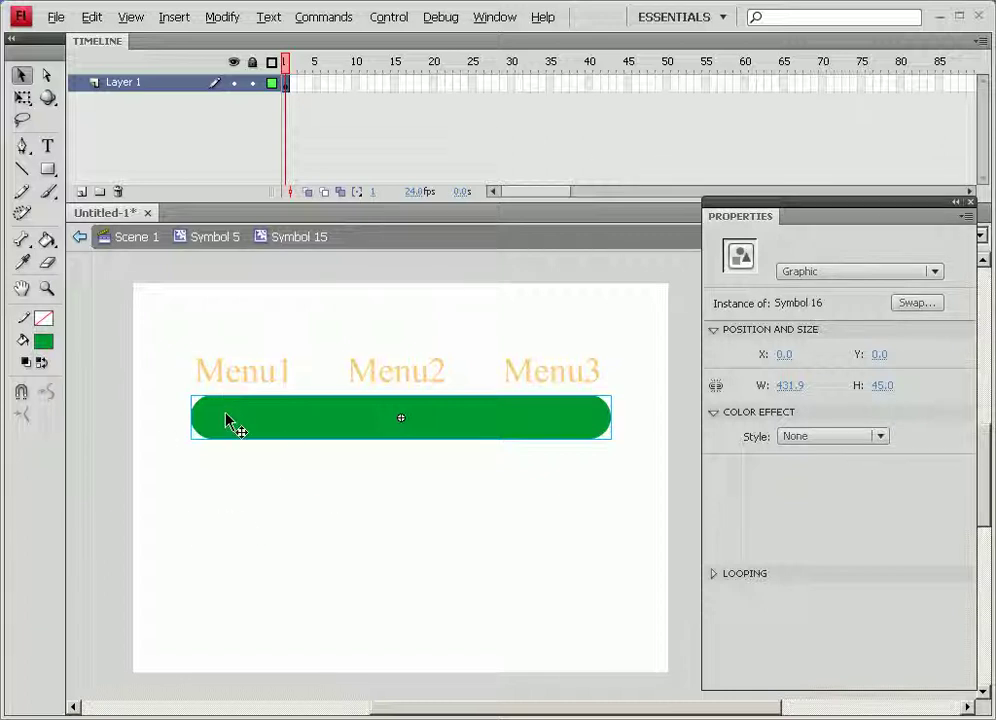
Rename Layer 1 of the green bar clip as 서브메뉴틀 and add a new layer above it
double_click(124, 84)
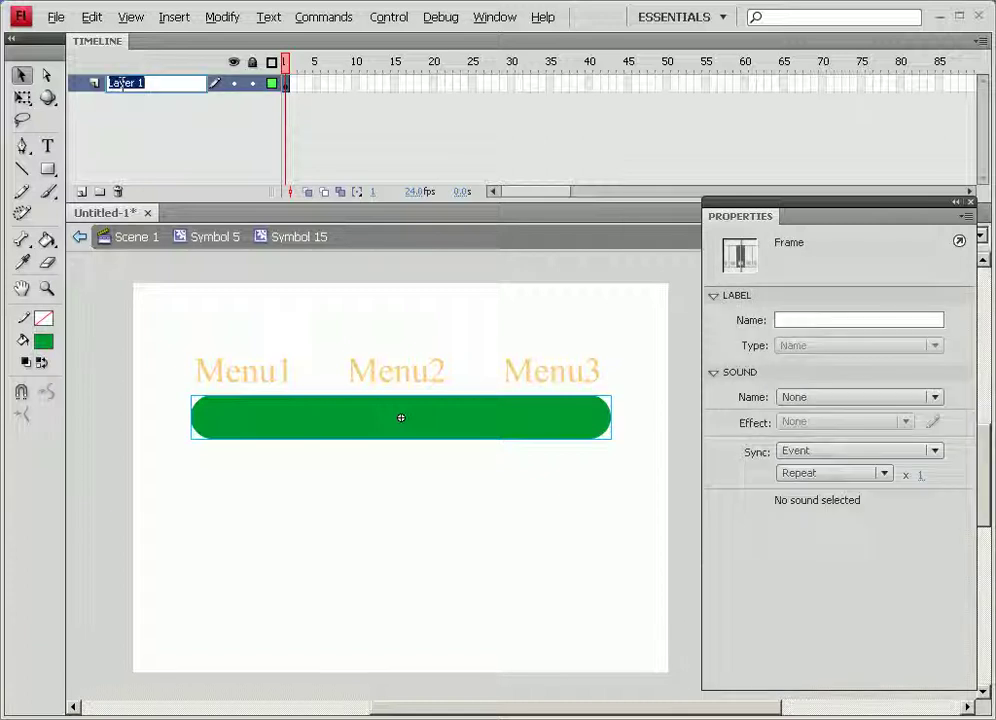
text(tuA)
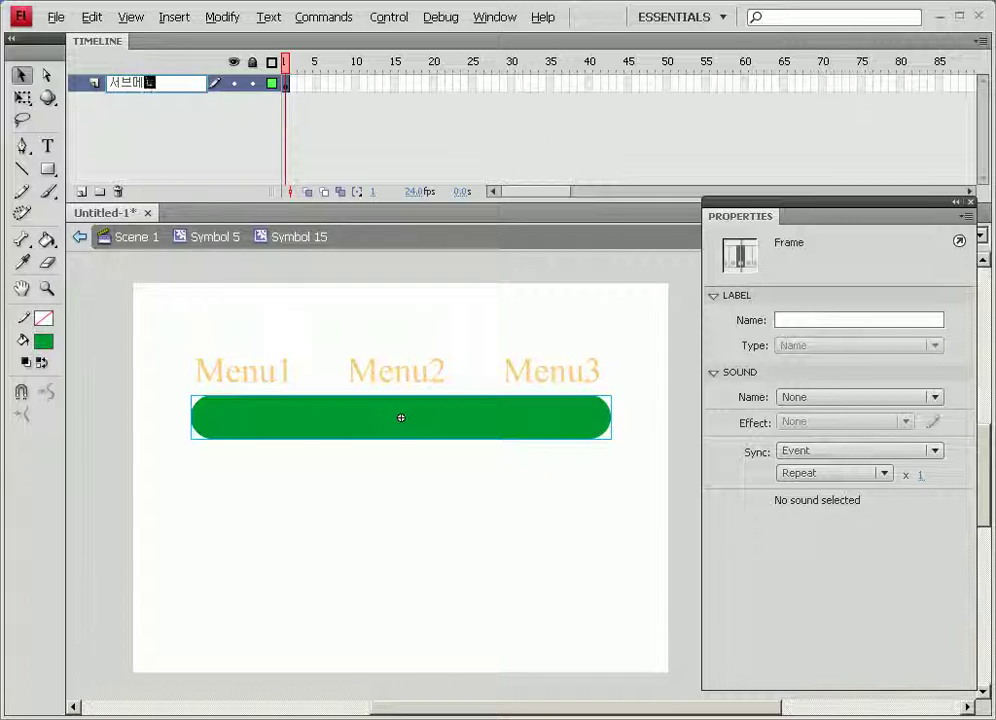
key(BackSpace)
click(125, 92)
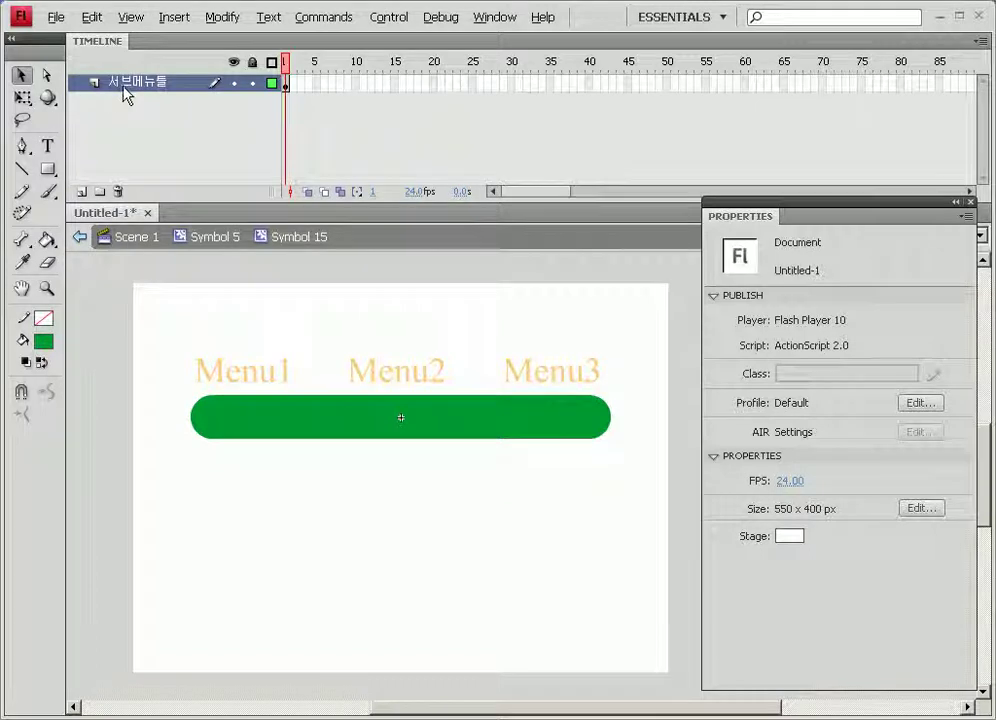
click(82, 191)
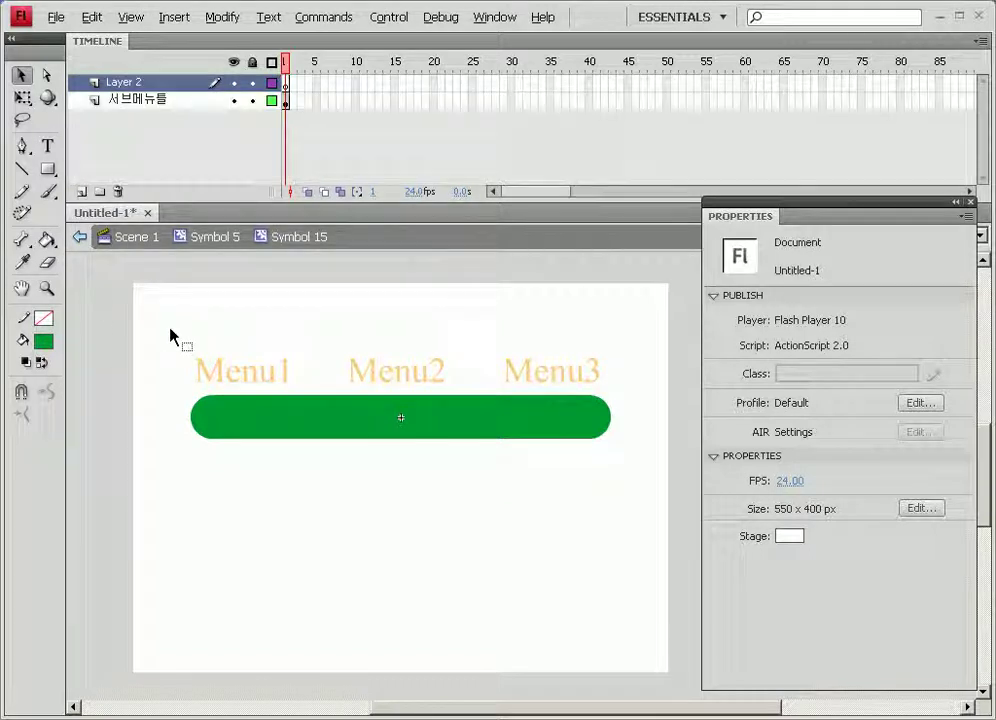
Add the black static text m1 near the left end of the green bar on Layer 2
click(47, 146)
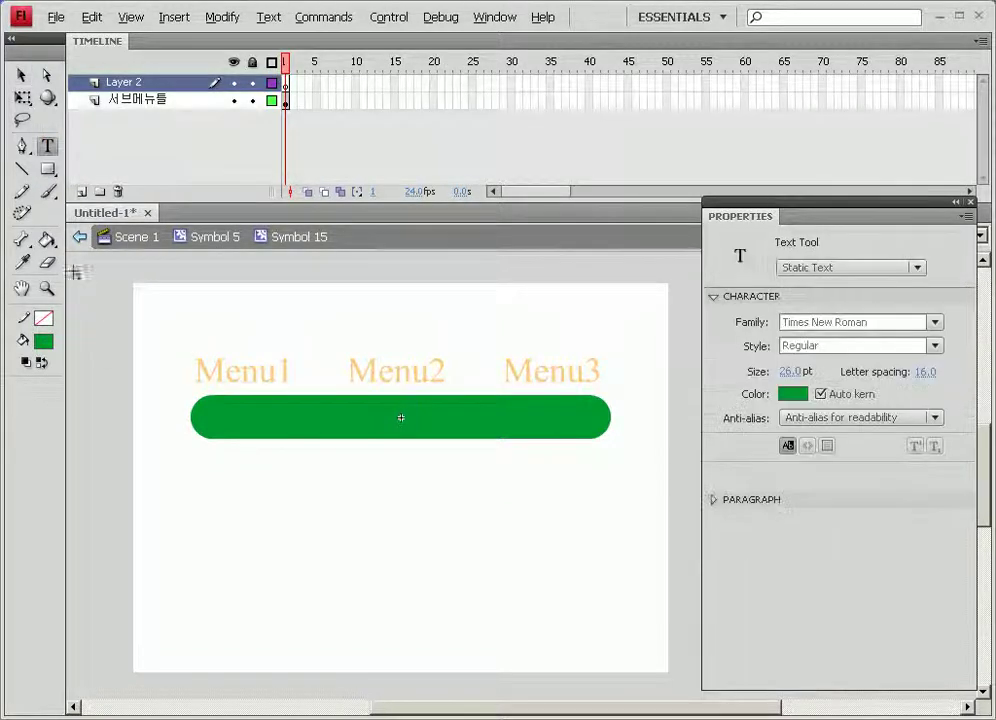
click(43, 341)
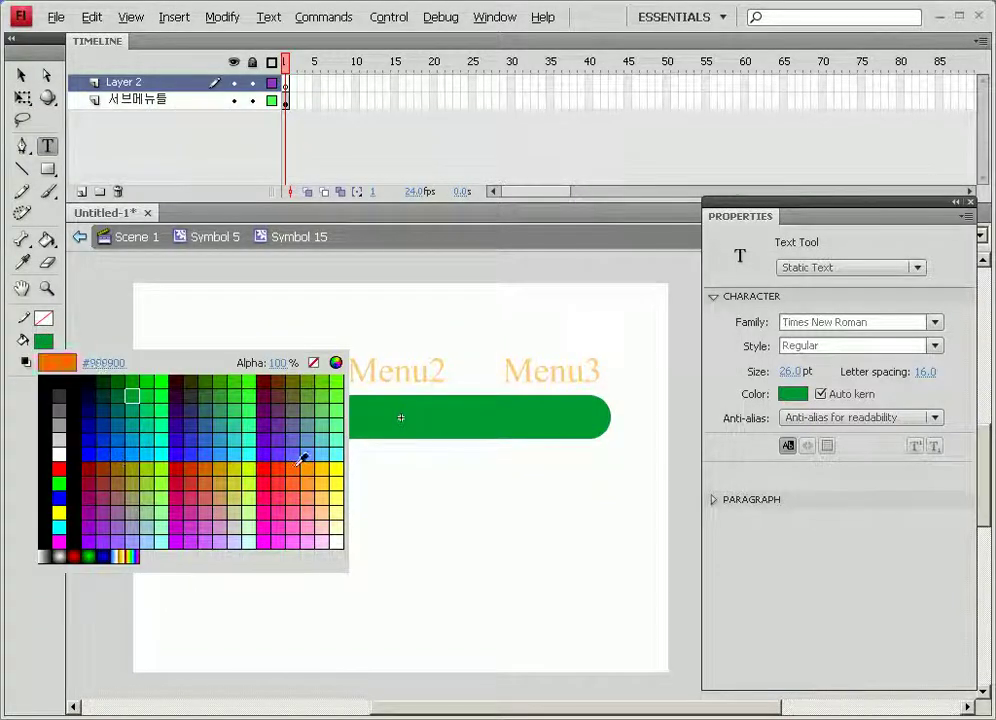
click(59, 395)
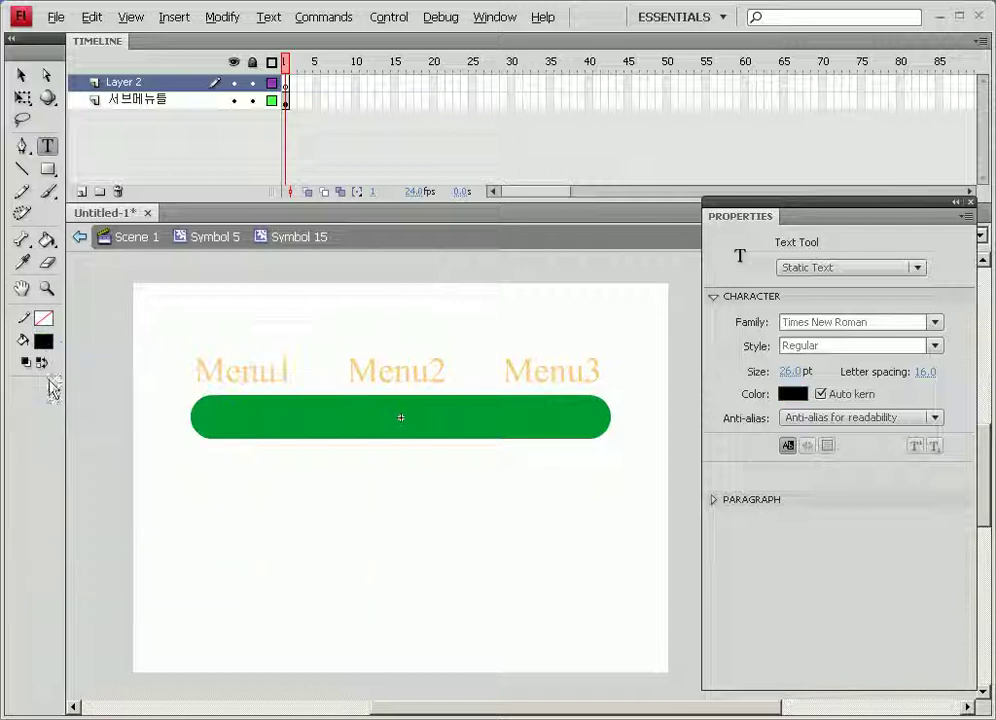
click(227, 429)
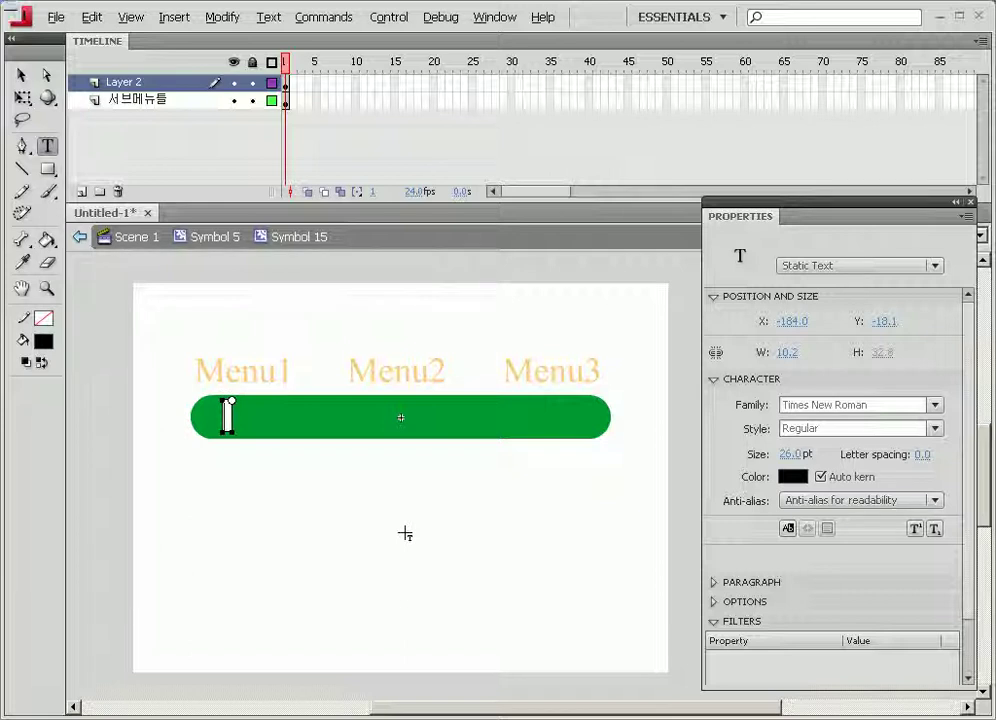
text(-)
key(BackSpace)
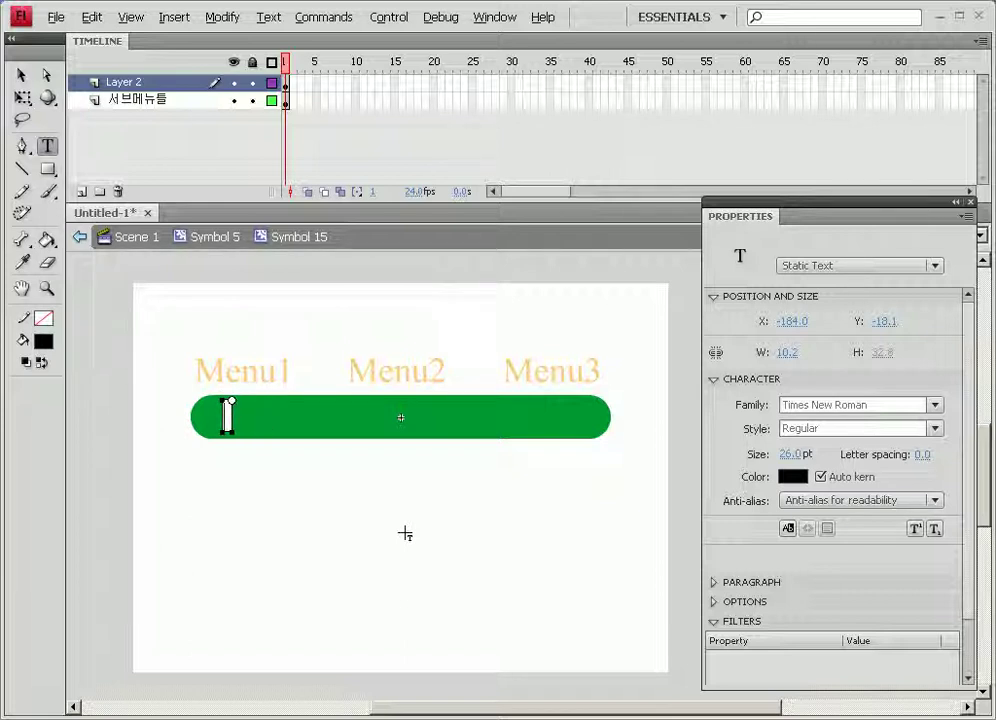
text(m1)
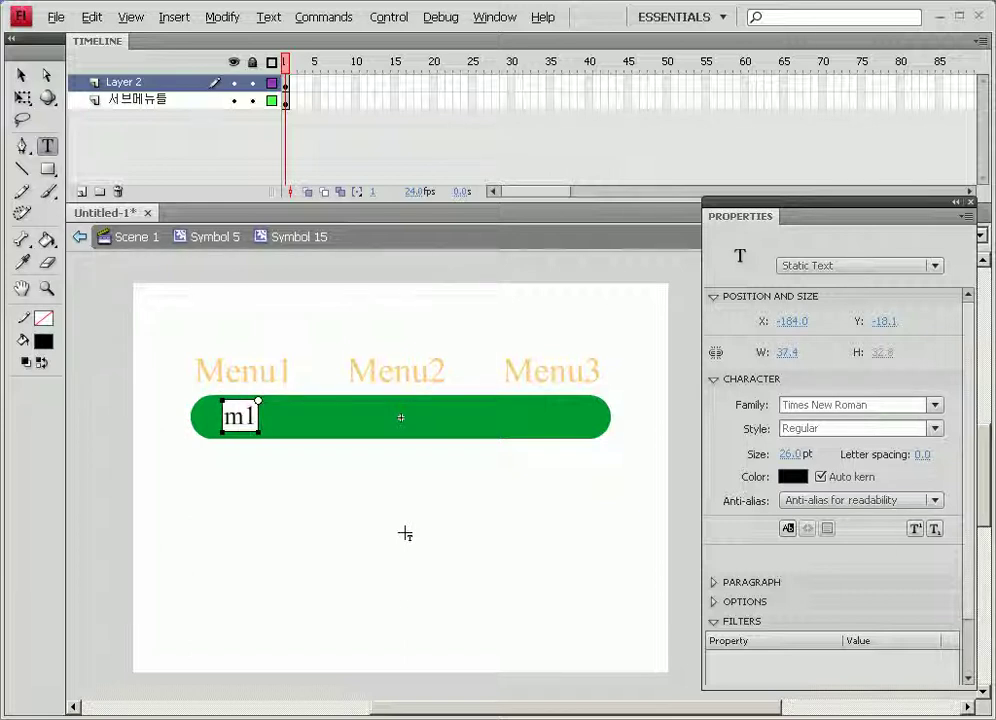
Shift the m1 text slightly right, place three copies evenly along the green bar, and lock the 서브메뉴틀 layer
click(21, 75)
mouse_move(234, 418)
mouse_down()
mouse_move(251, 429)
mouse_move(244, 418)
mouse_up()
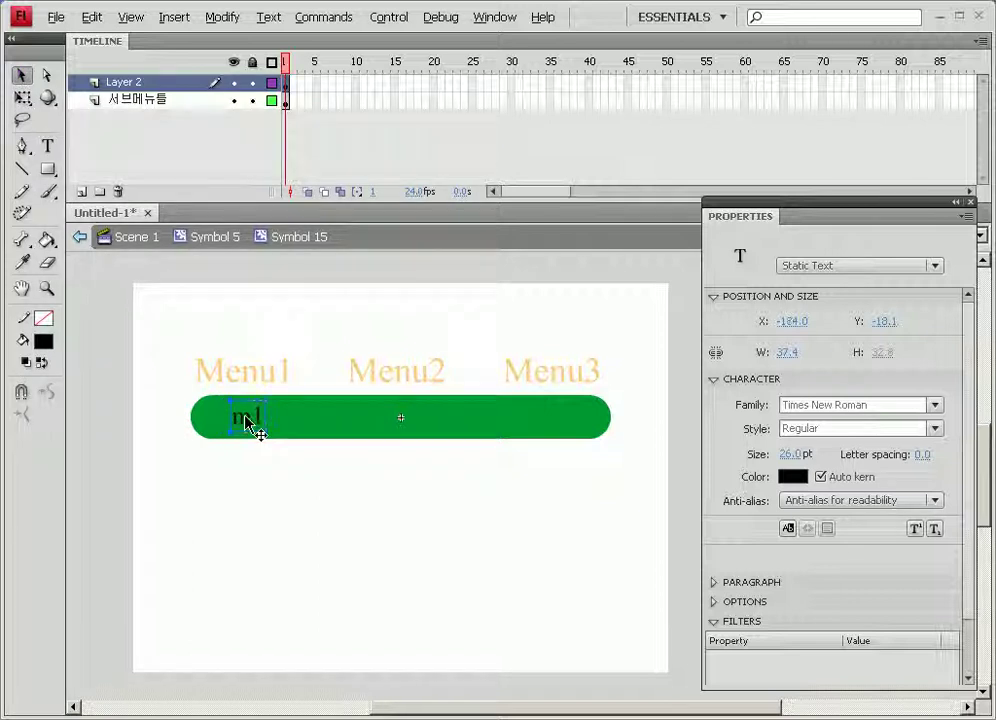
drag(326, 417, 533, 429)
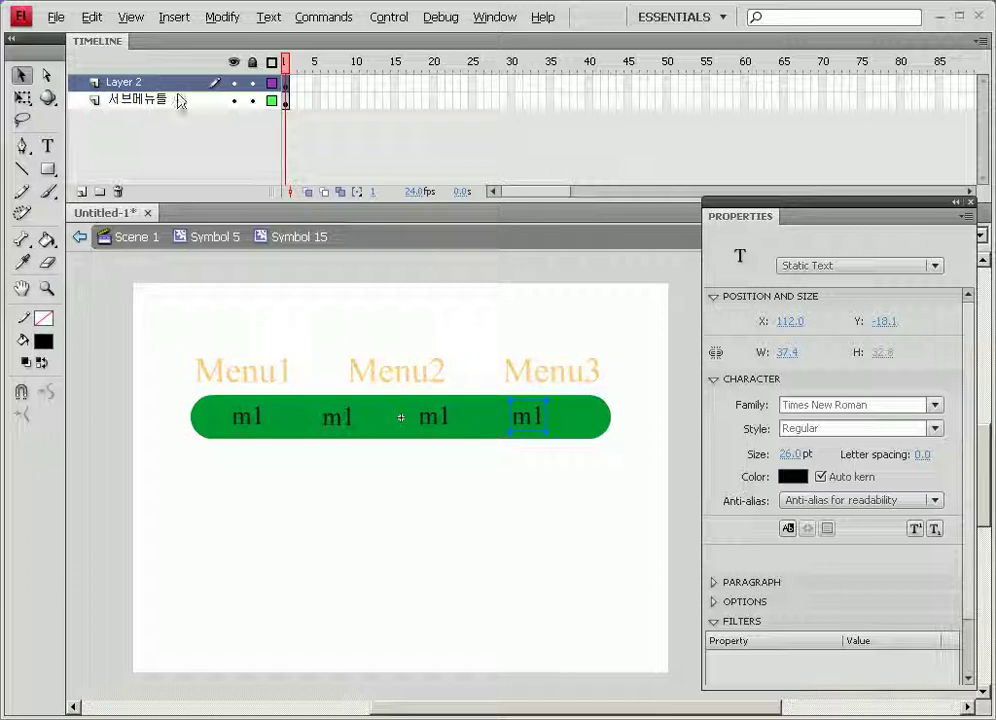
click(252, 100)
drag(196, 379, 620, 457)
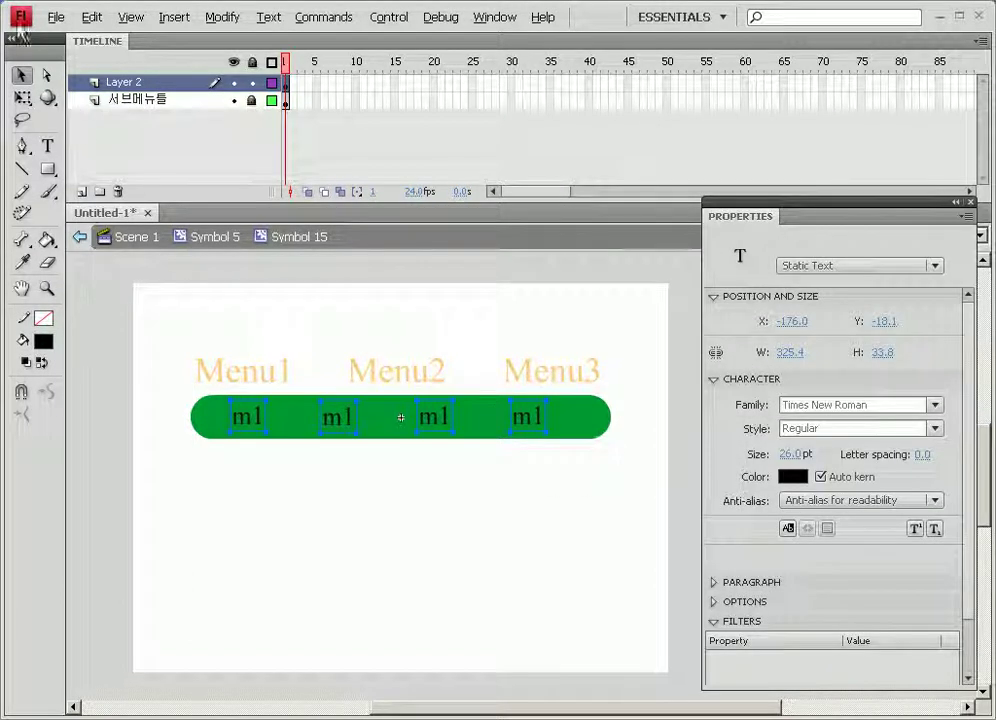
click(240, 24)
click(233, 82)
click(227, 17)
click(250, 82)
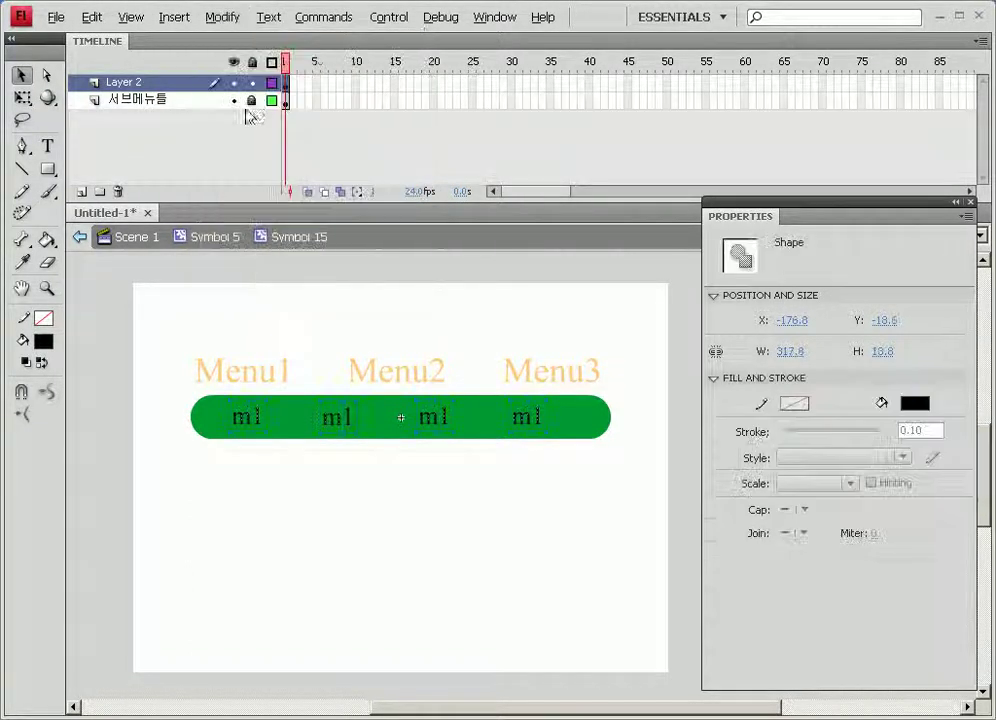
click(218, 468)
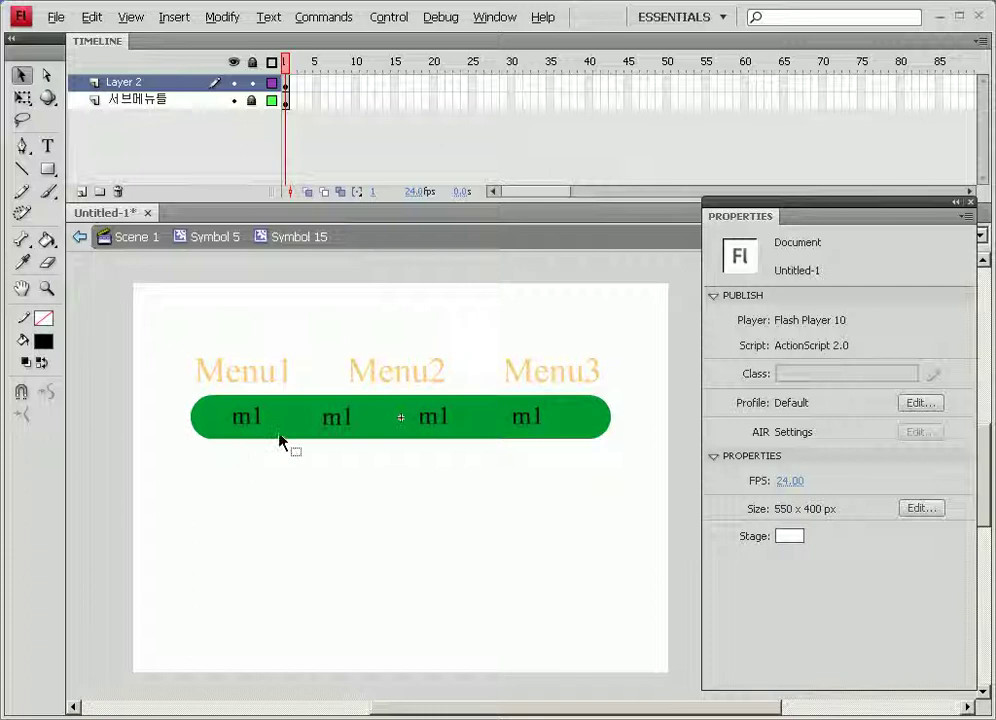
key(ctrl+z)
key(ctrl+z)
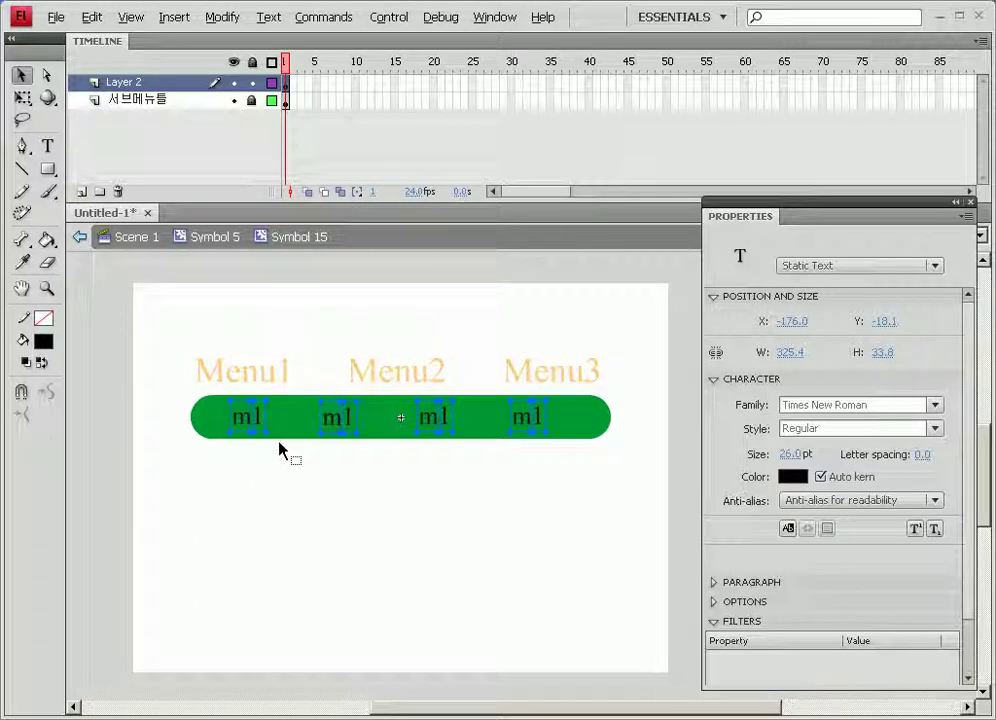
Change the three copied m1 texts to m2, m3 and m4 from left to right
double_click(350, 424)
key(BackSpace)
text(2)
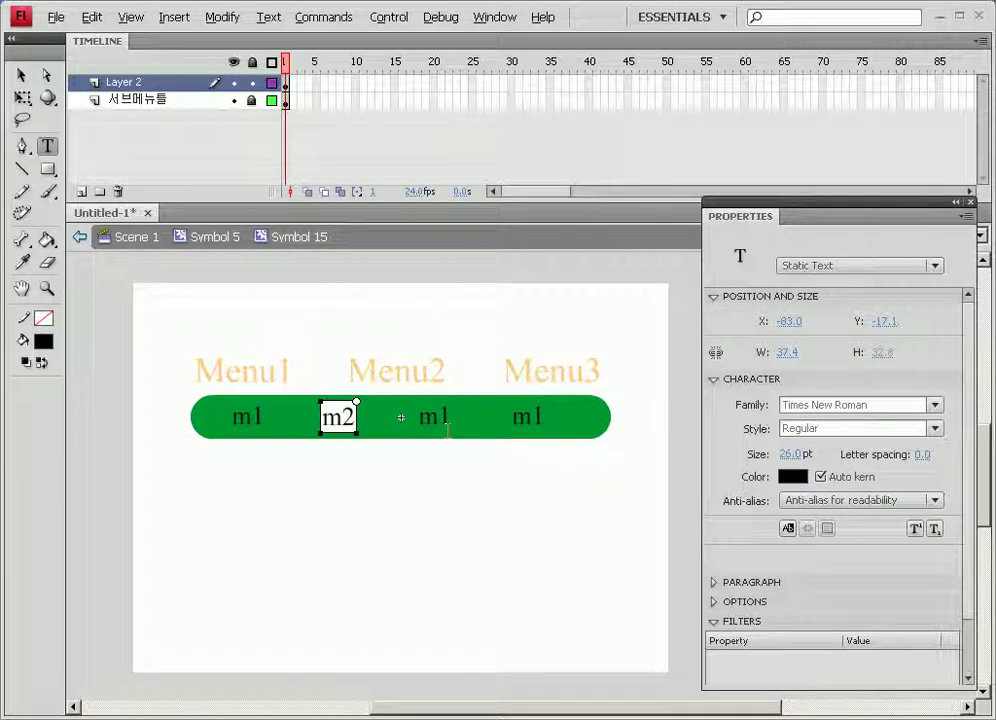
click(447, 424)
key(BackSpace)
text(3)
click(529, 416)
key(BackSpace)
text(4)
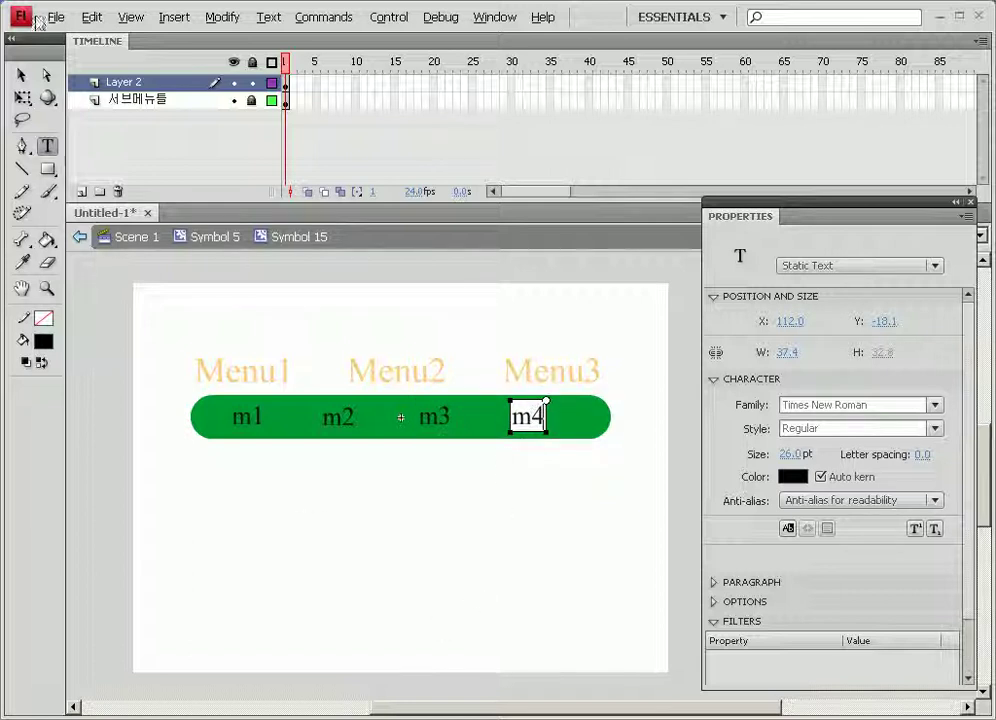
Break the four texts m1 to m4 apart twice so that they turn into shapes
click(21, 75)
click(231, 538)
drag(210, 525, 576, 360)
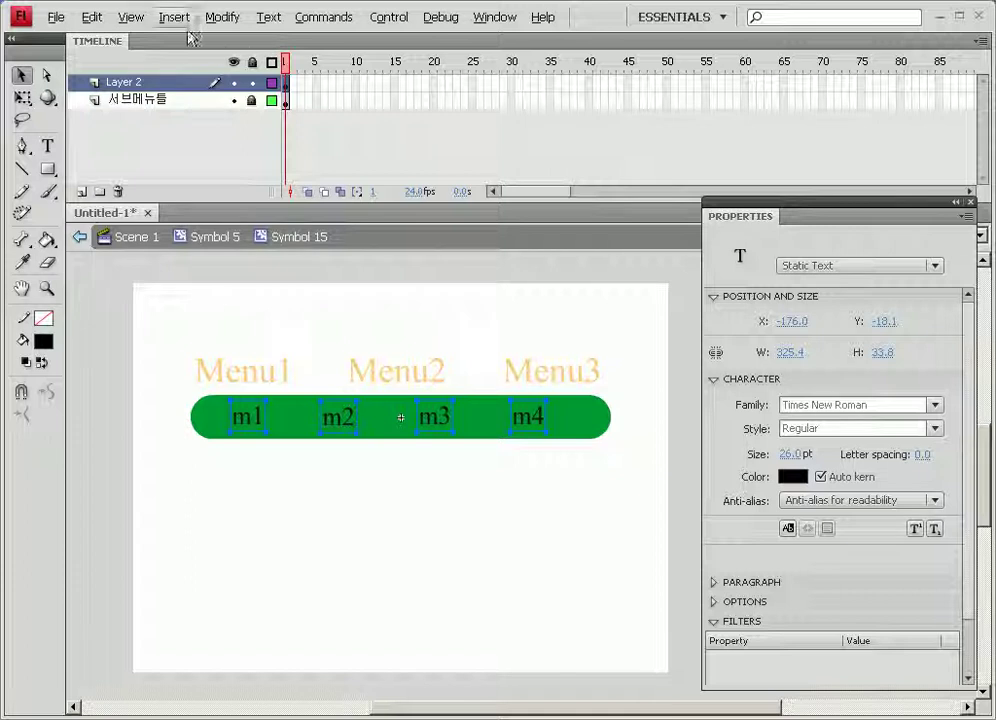
click(215, 18)
click(232, 82)
click(222, 18)
click(240, 82)
Convert the m1 shape into a button symbol
drag(172, 378, 289, 467)
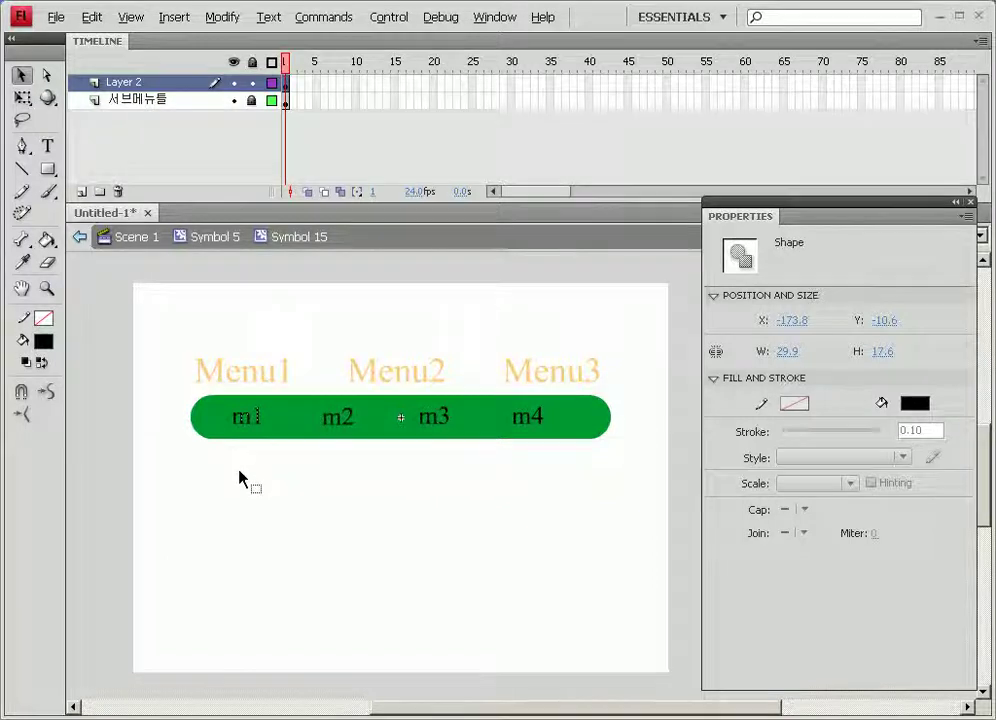
key(F8)
click(474, 177)
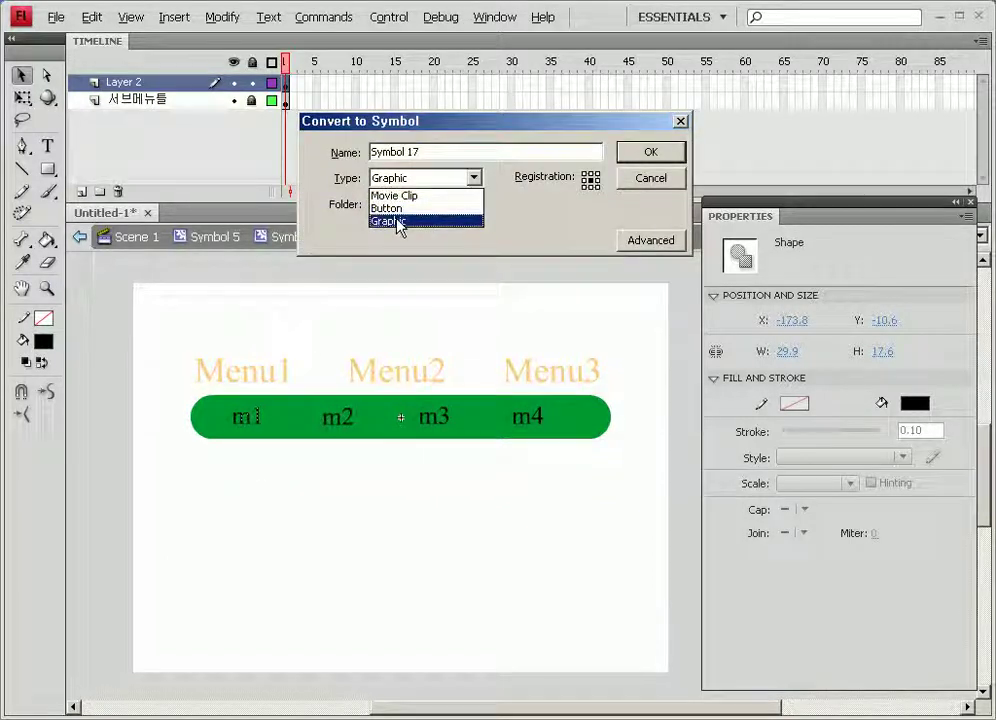
click(390, 209)
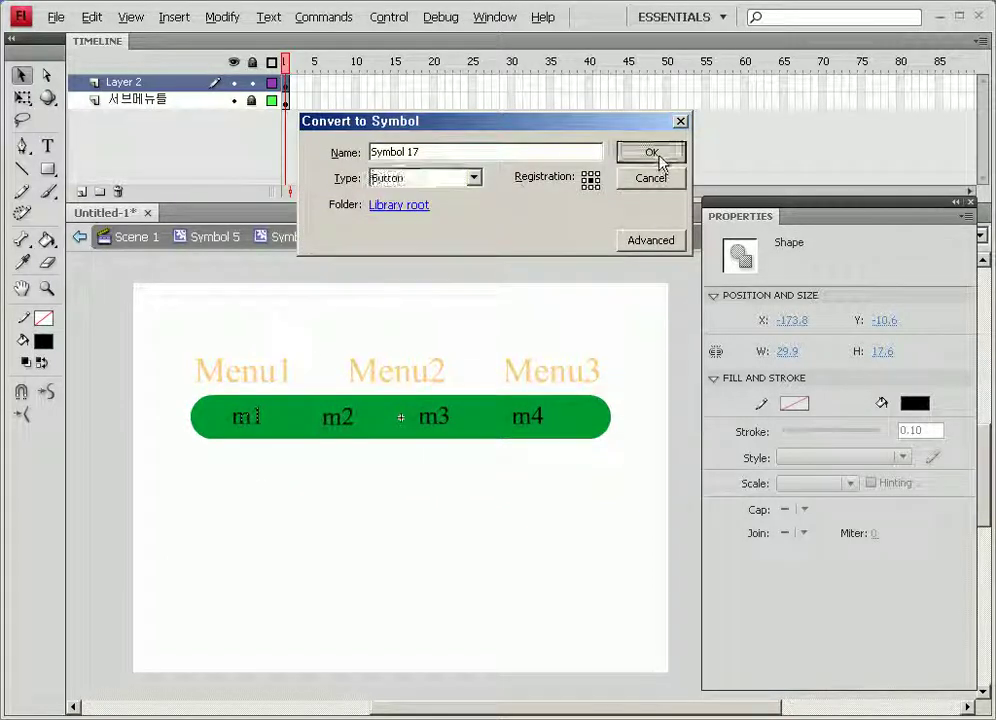
click(659, 157)
Convert the m2 shape into a button symbol
drag(302, 378, 382, 485)
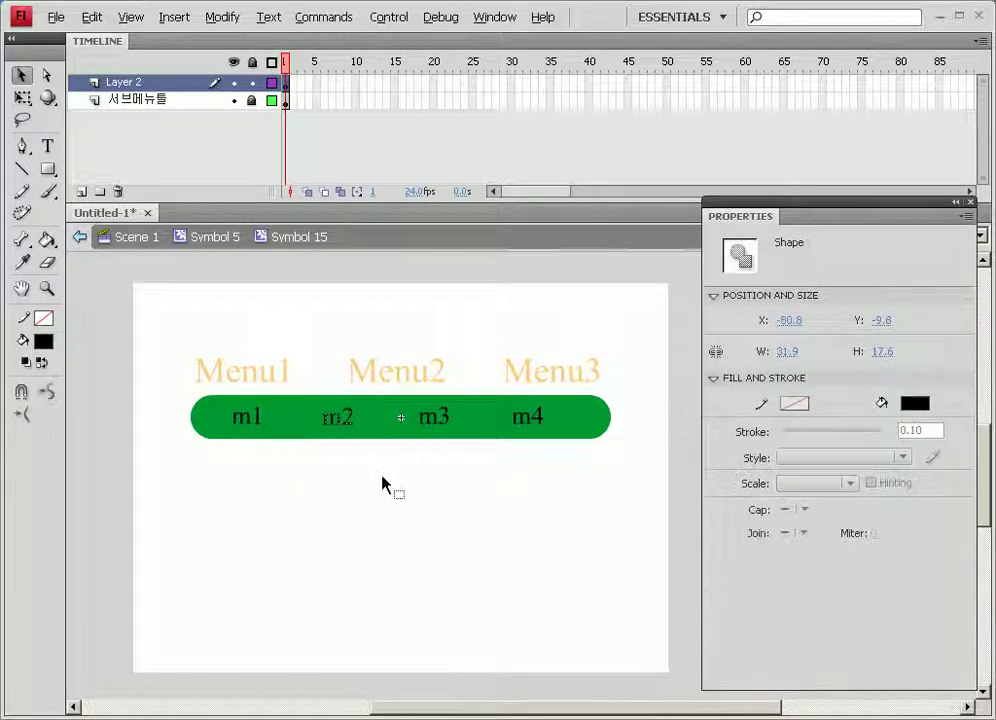
key(F8)
key(Return)
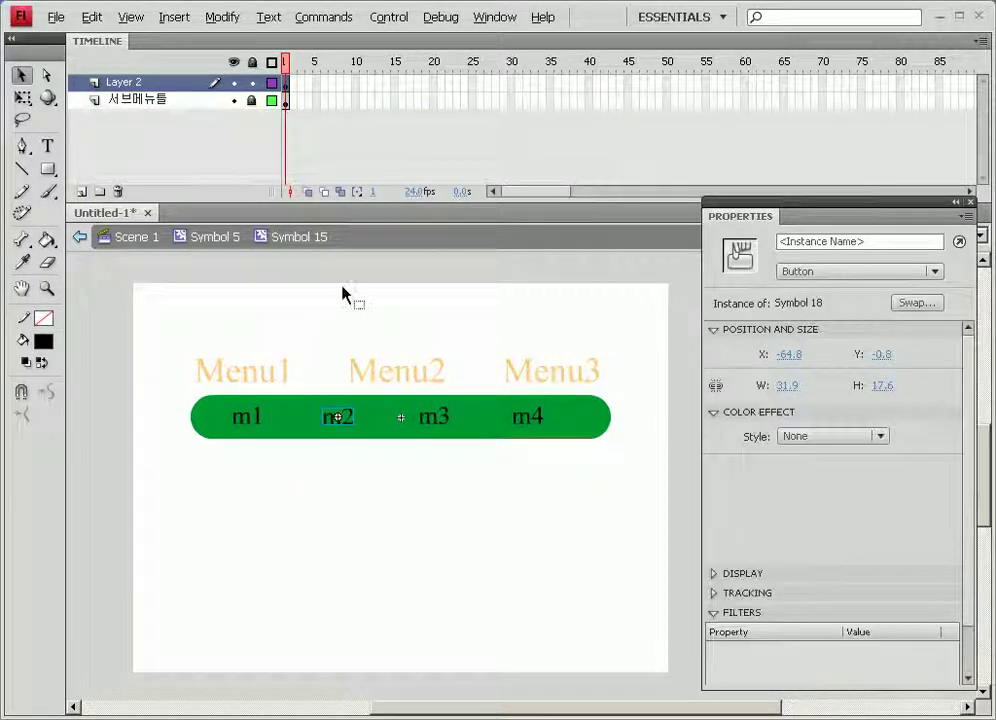
Convert the m3 shape and the m4 shape into separate button symbols
drag(386, 372, 456, 437)
key(F8)
key(Return)
drag(491, 400, 588, 462)
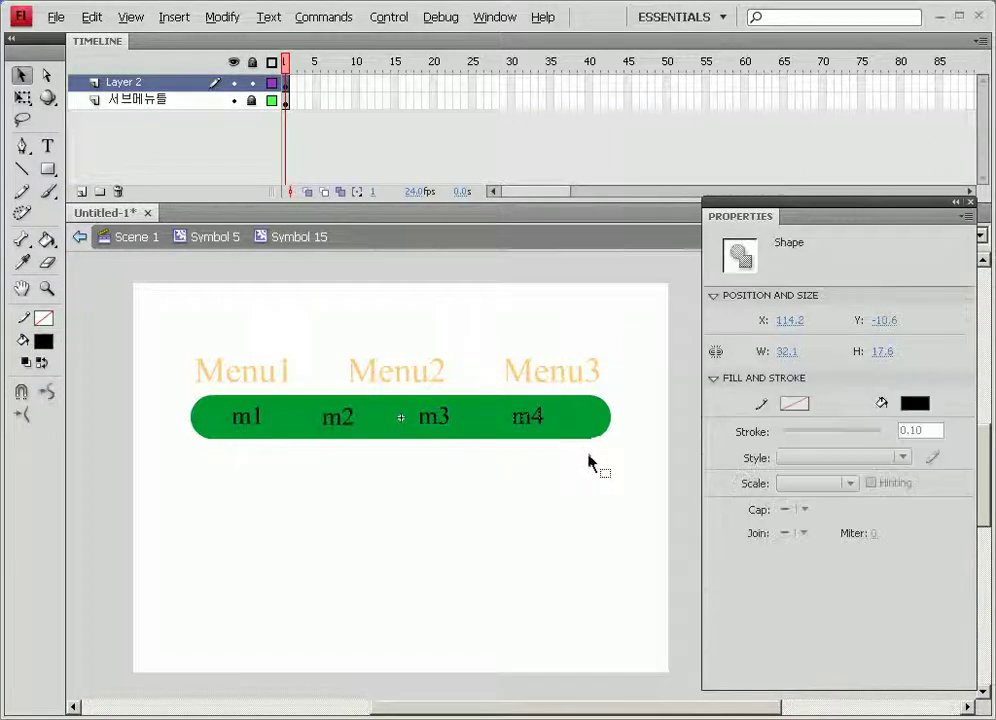
key(F8)
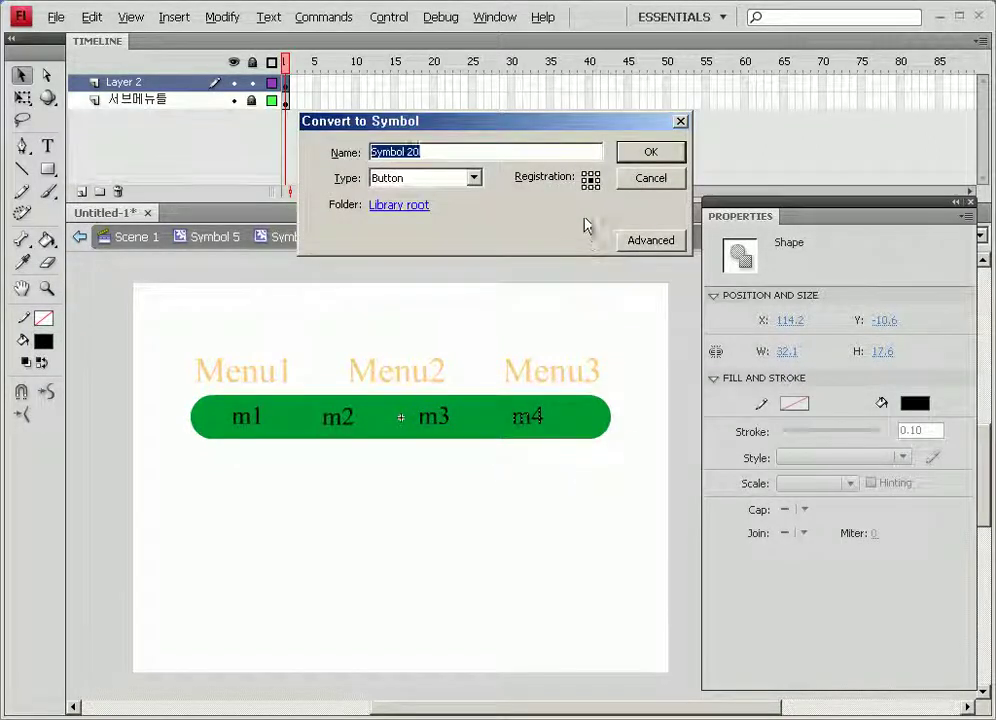
click(651, 153)
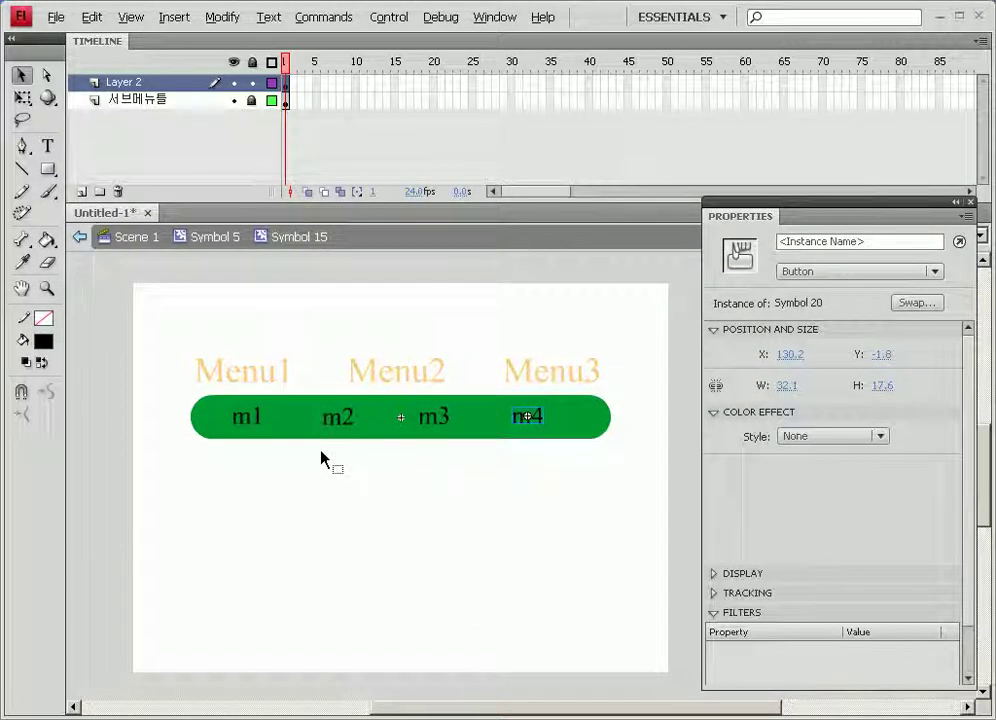
Transfer the m2 button from Layer 2 to a new layer above it, keeping its exact position
drag(296, 368, 380, 458)
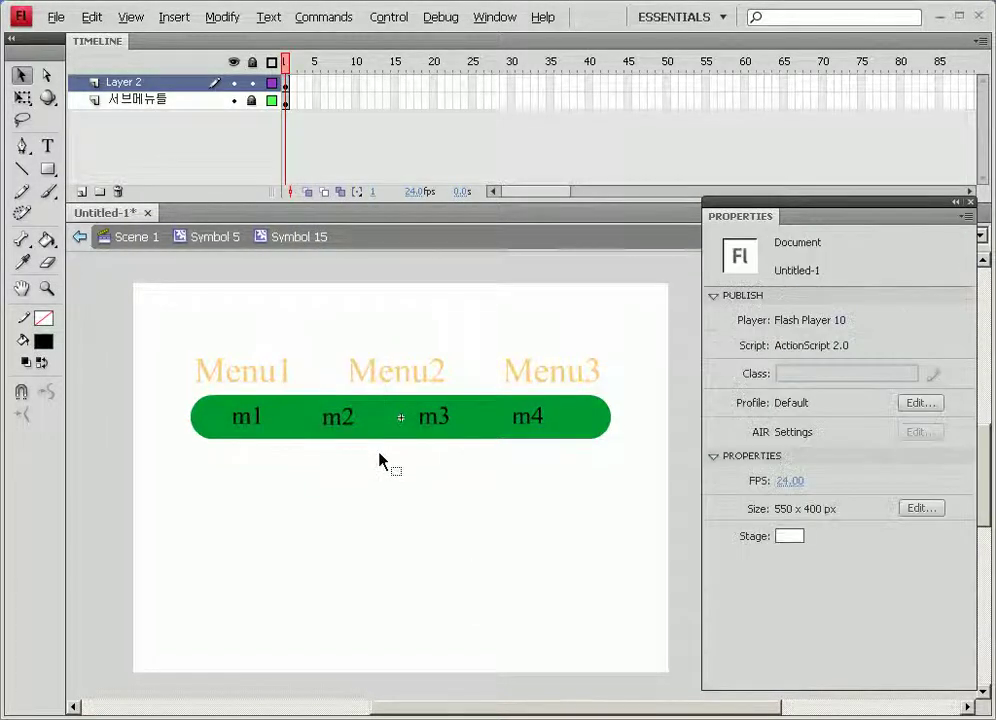
mouse_move(322, 390)
mouse_down()
mouse_move(333, 440)
mouse_move(350, 447)
mouse_up()
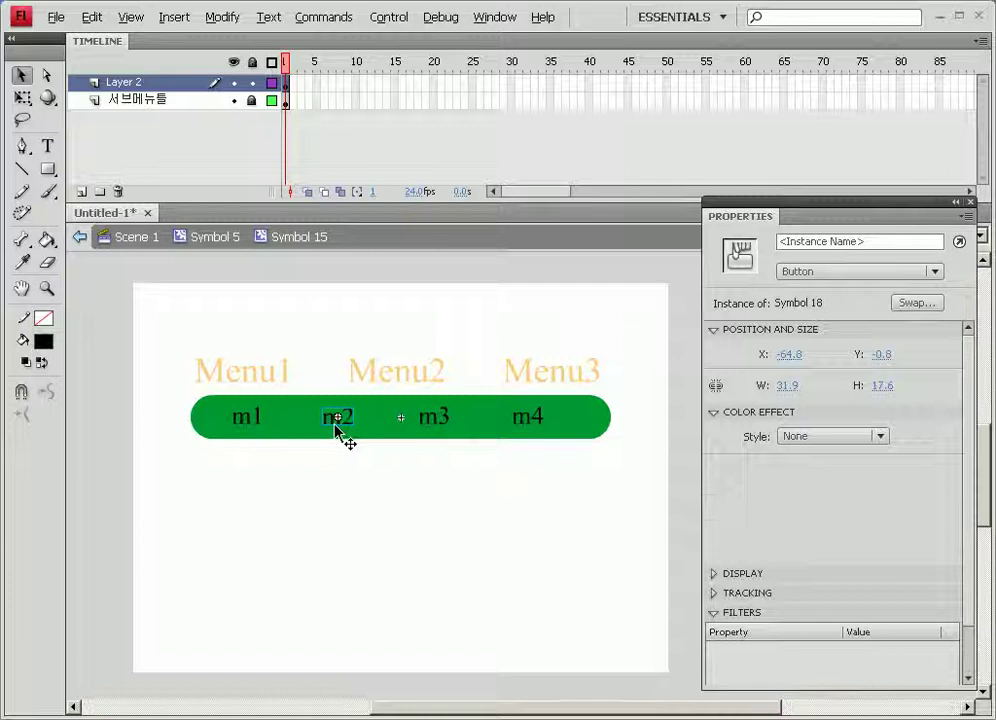
key(Delete)
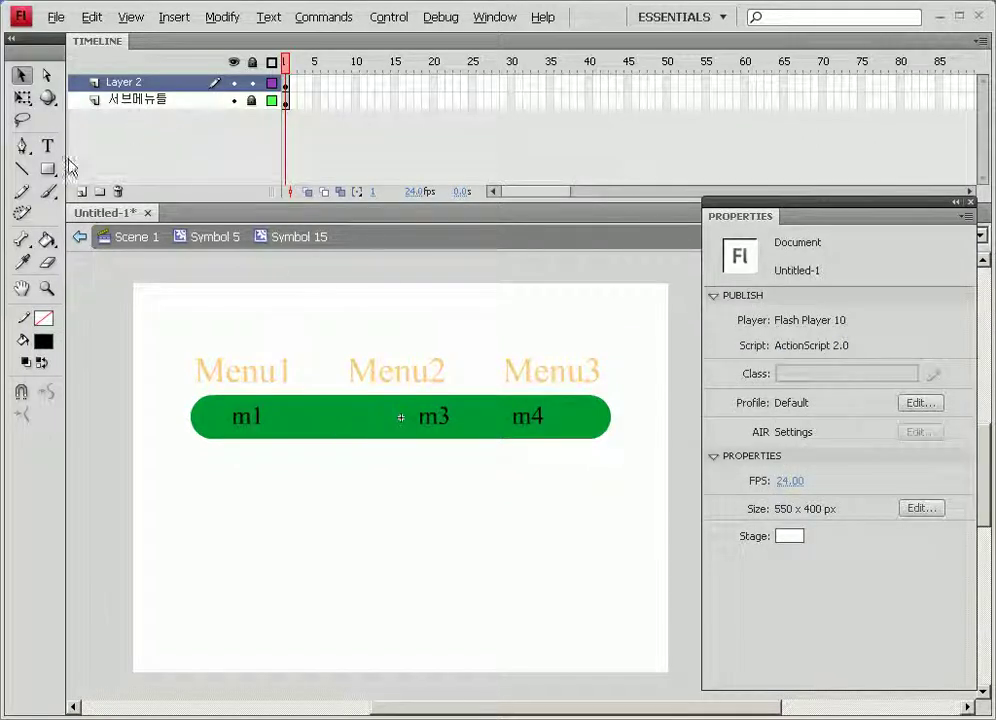
click(82, 191)
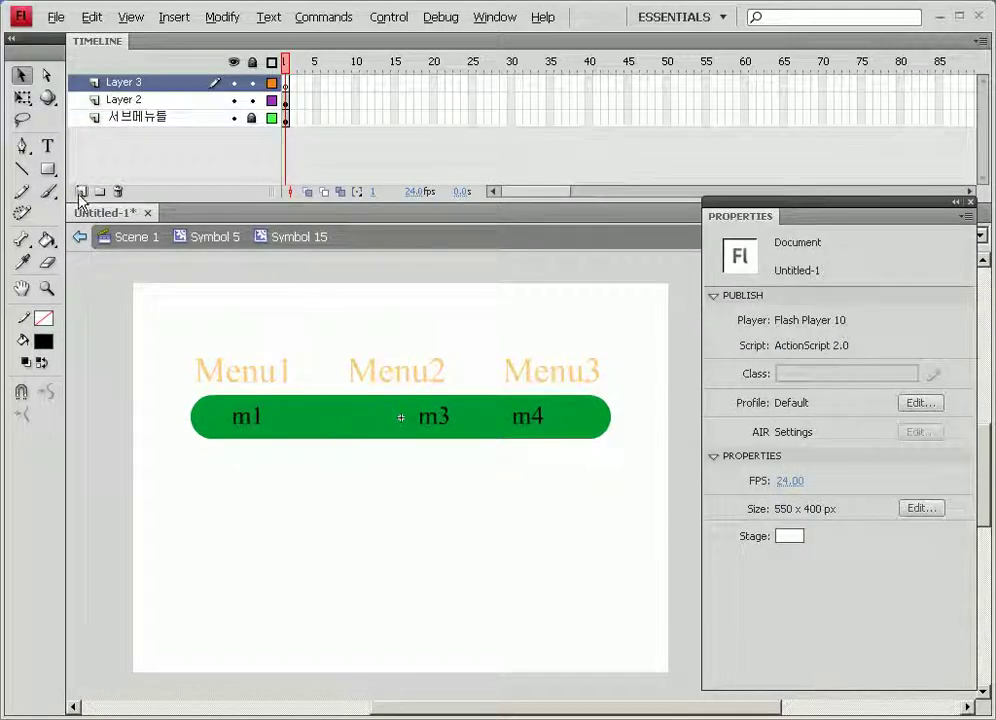
click(88, 17)
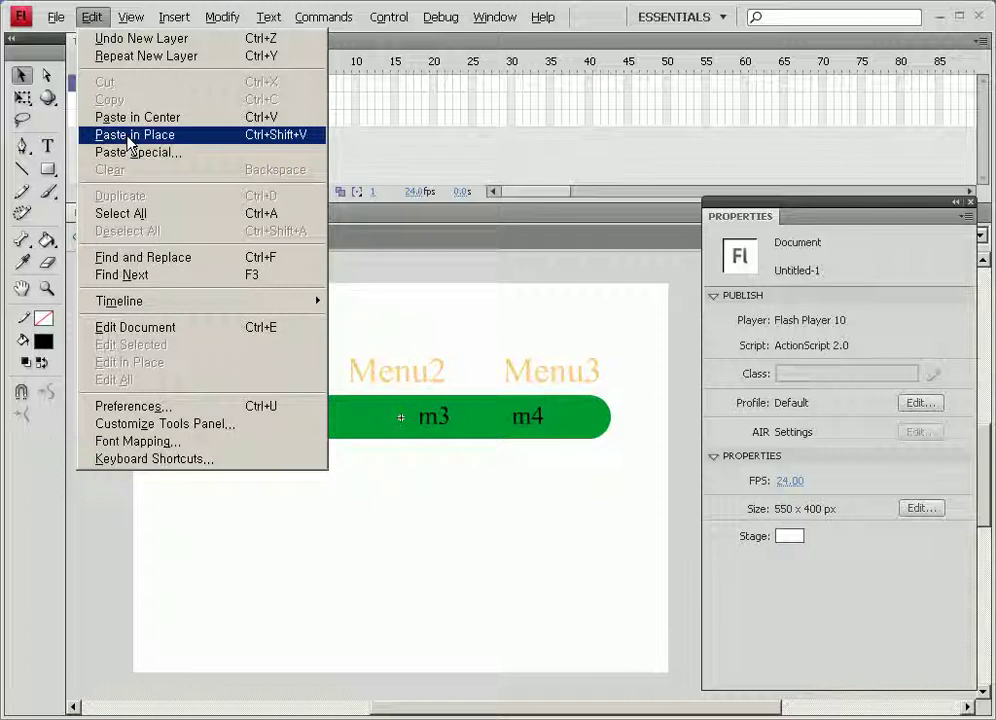
click(130, 135)
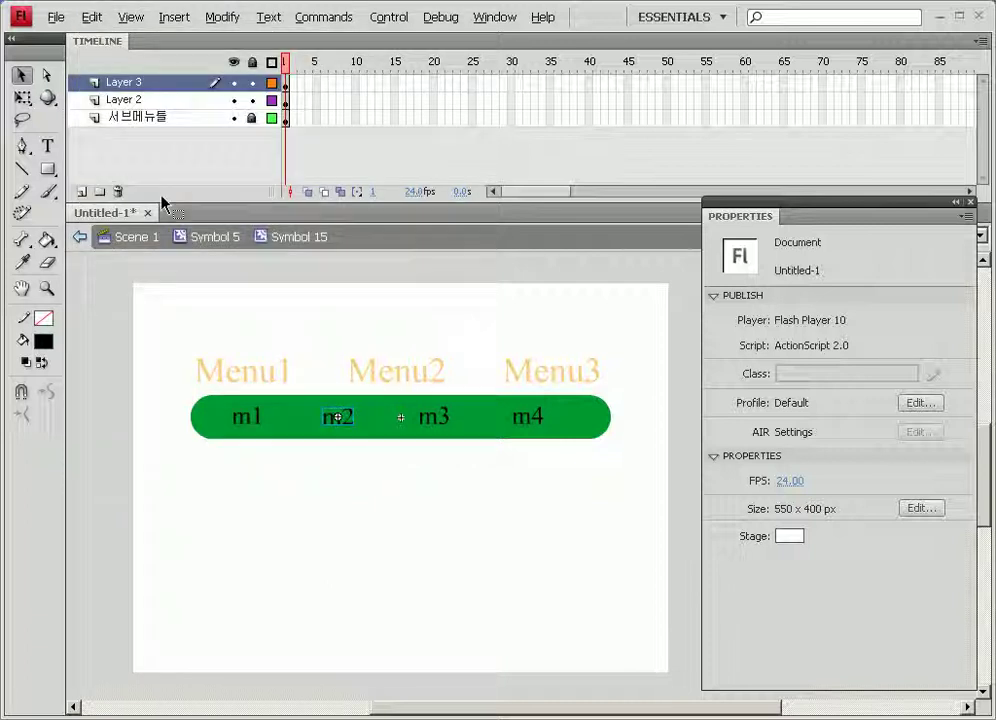
Cut the m3 button from Layer 2 and paste it in place on a new layer above Layer 3
drag(386, 369, 471, 458)
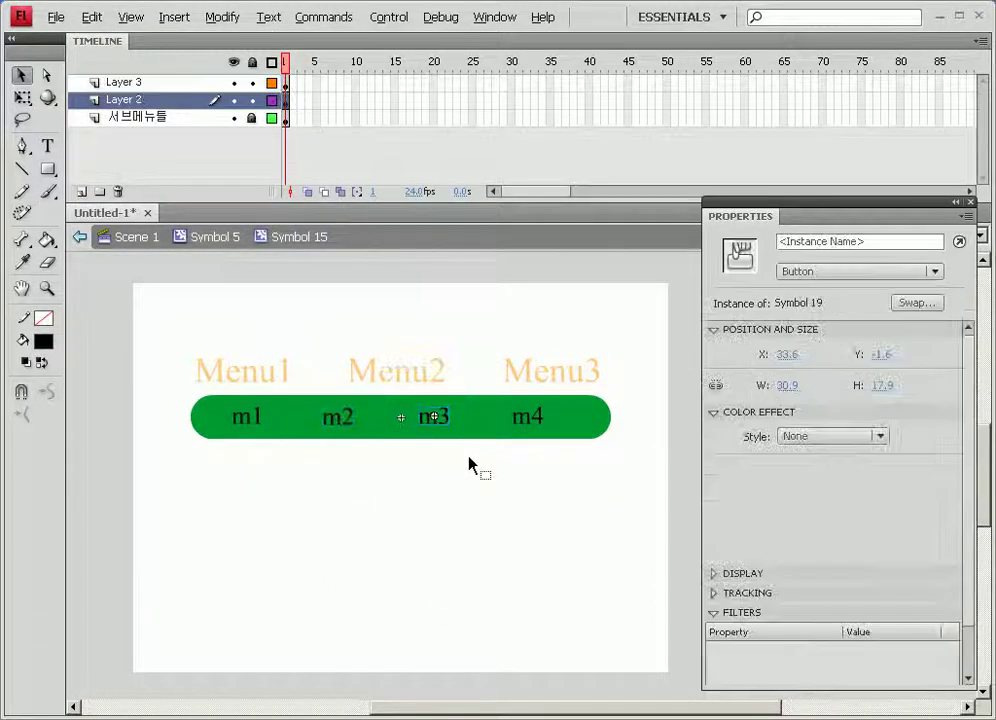
click(91, 17)
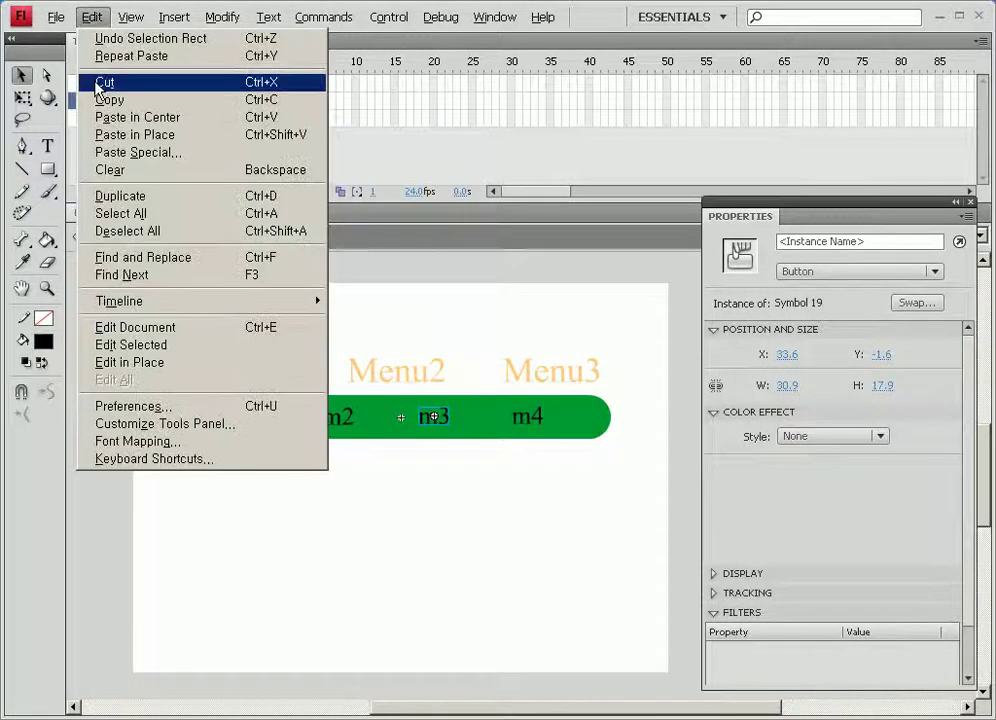
click(102, 82)
click(120, 82)
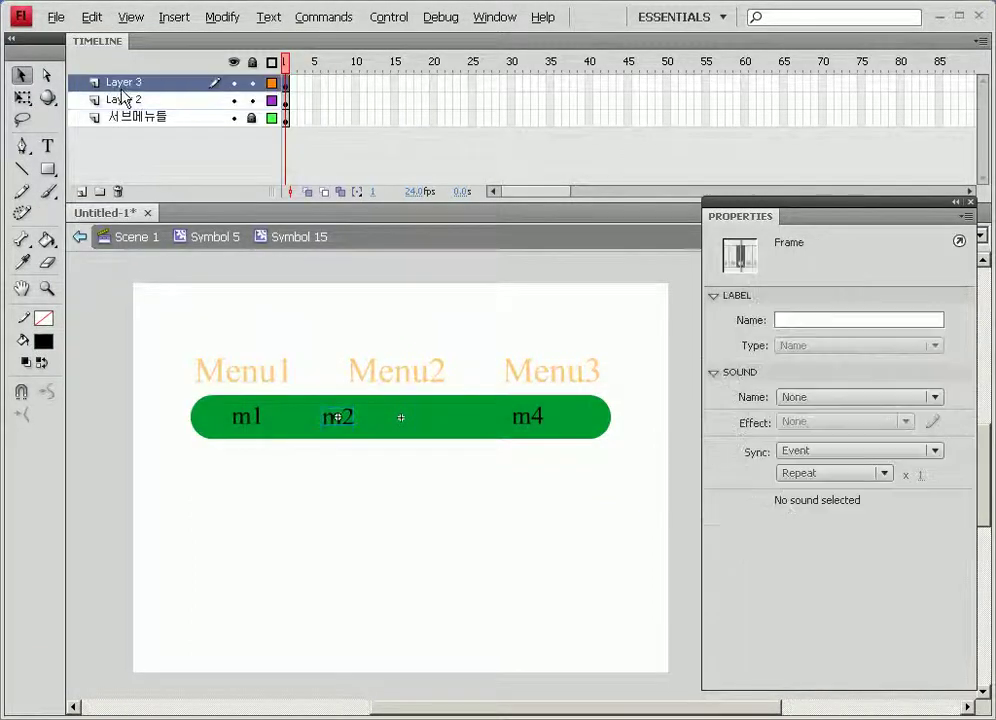
click(81, 191)
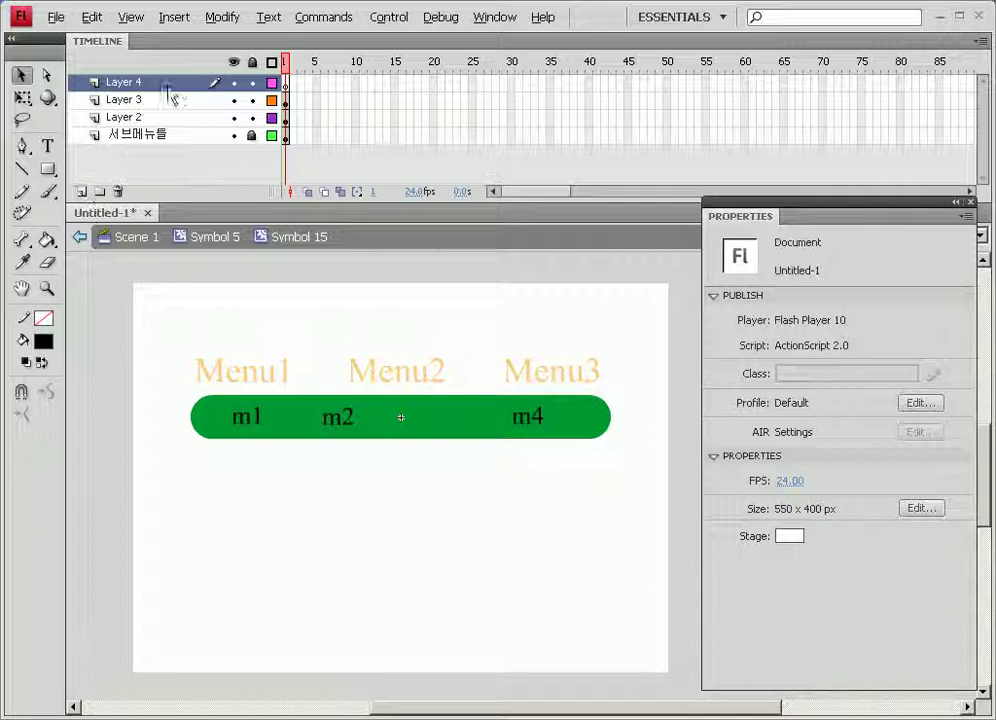
click(91, 17)
click(133, 134)
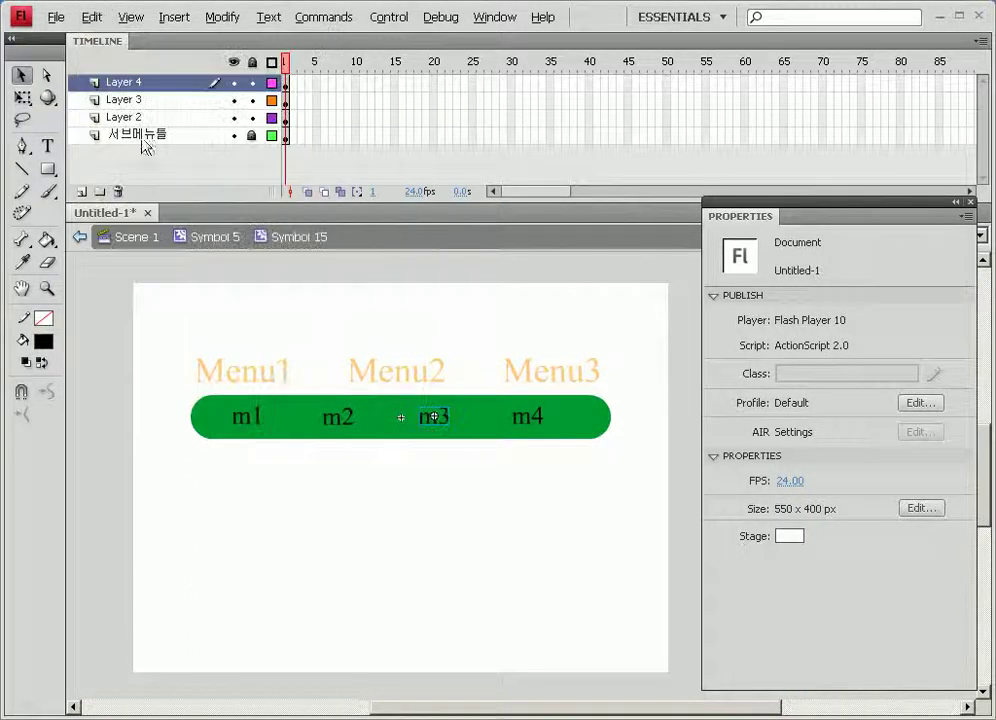
Cut the m4 button from Layer 2 and paste it in place on a new layer above Layer 4
drag(498, 382, 566, 477)
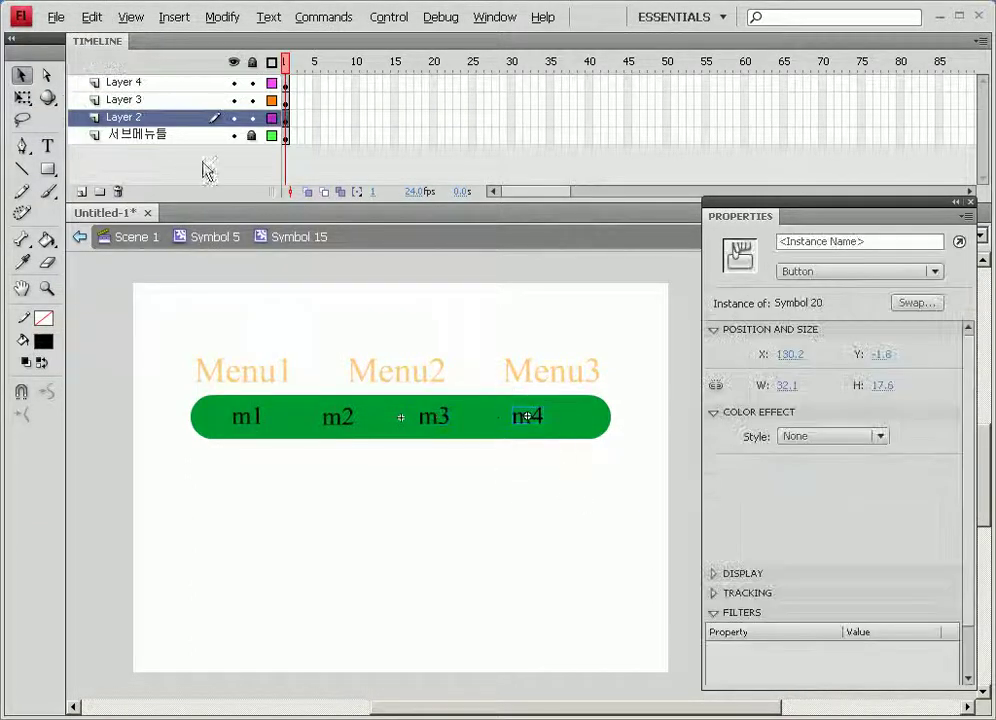
click(91, 17)
click(100, 82)
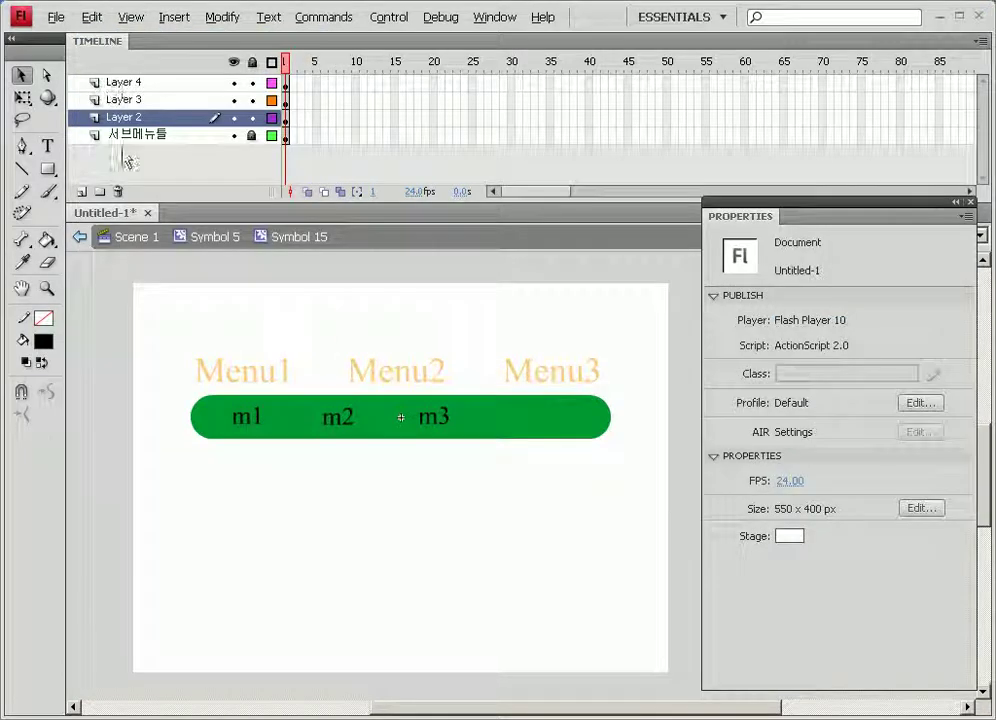
click(100, 82)
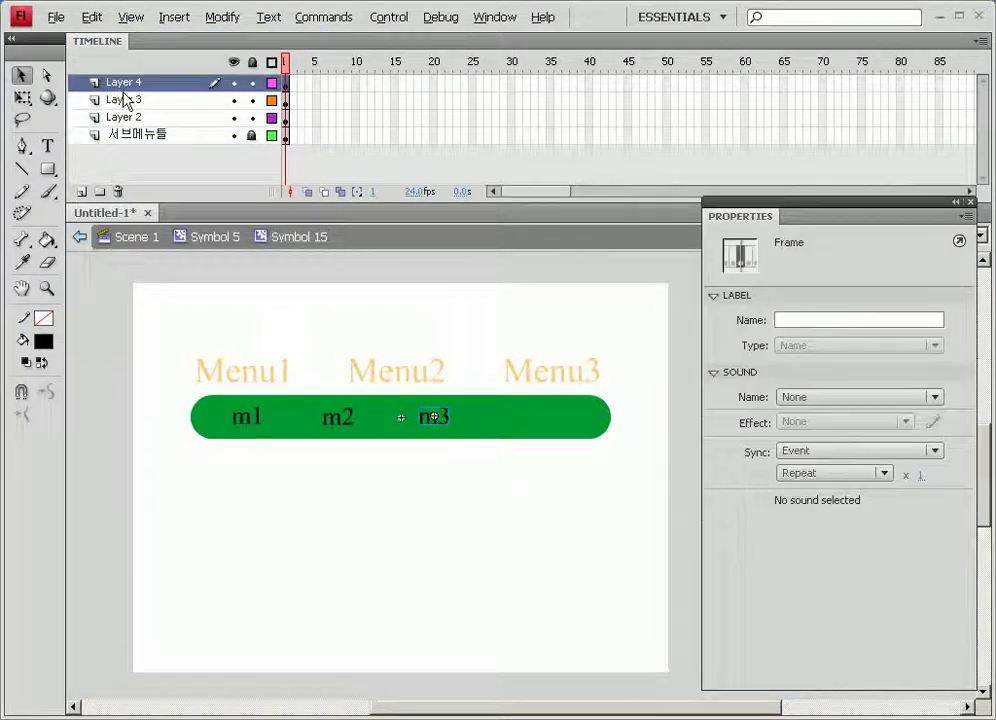
click(82, 191)
click(91, 17)
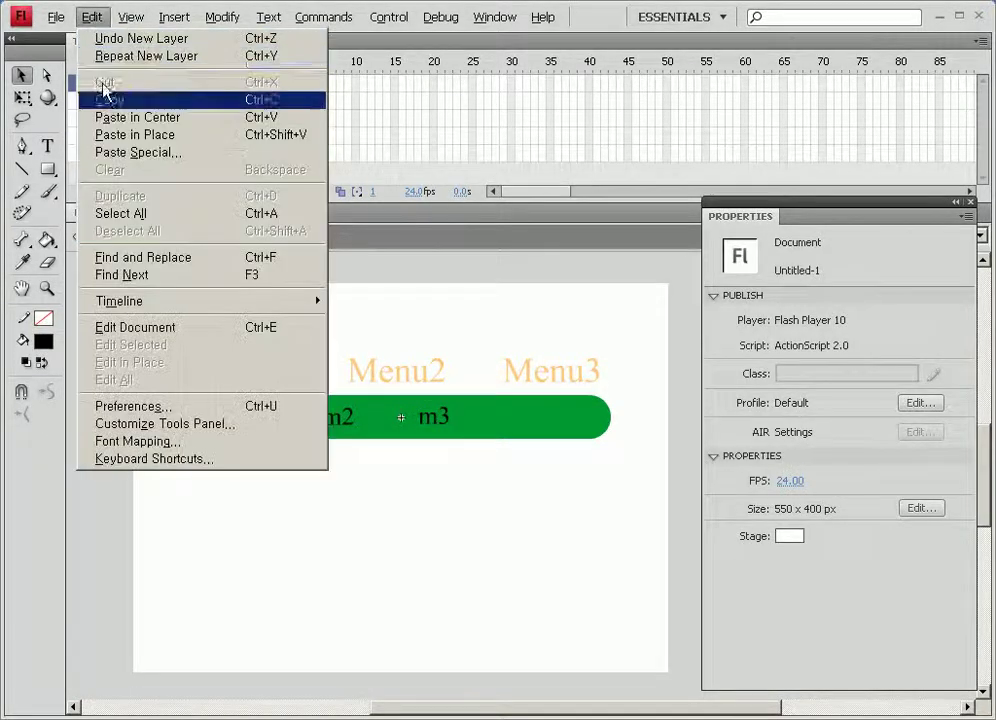
click(117, 135)
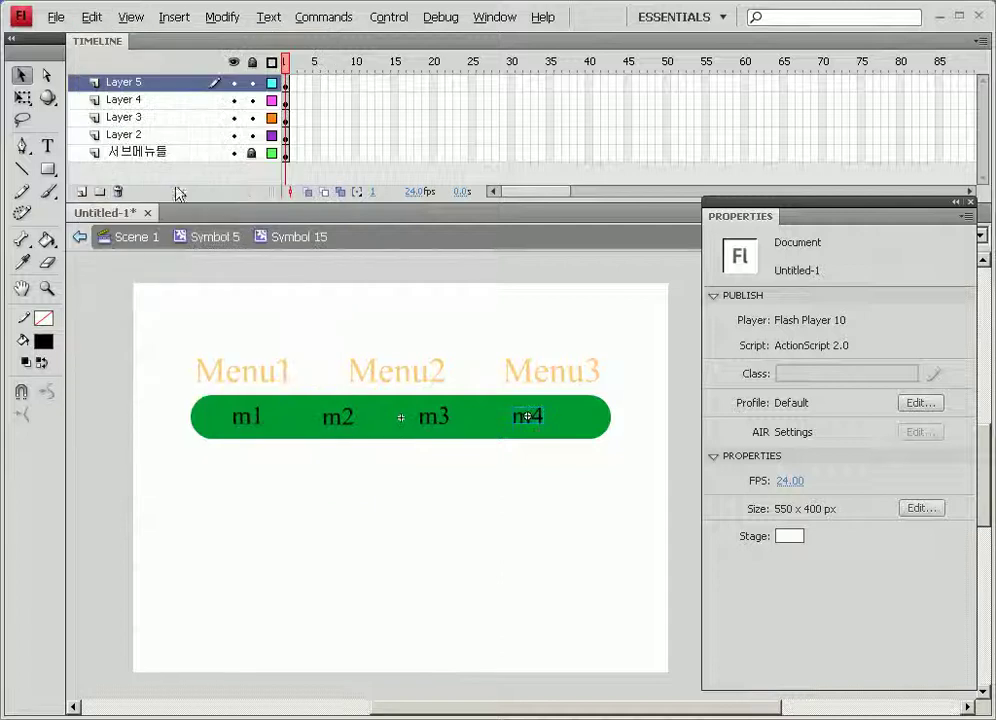
Rename Layer 2, which holds the m1 button, as m1
click(143, 135)
double_click(139, 137)
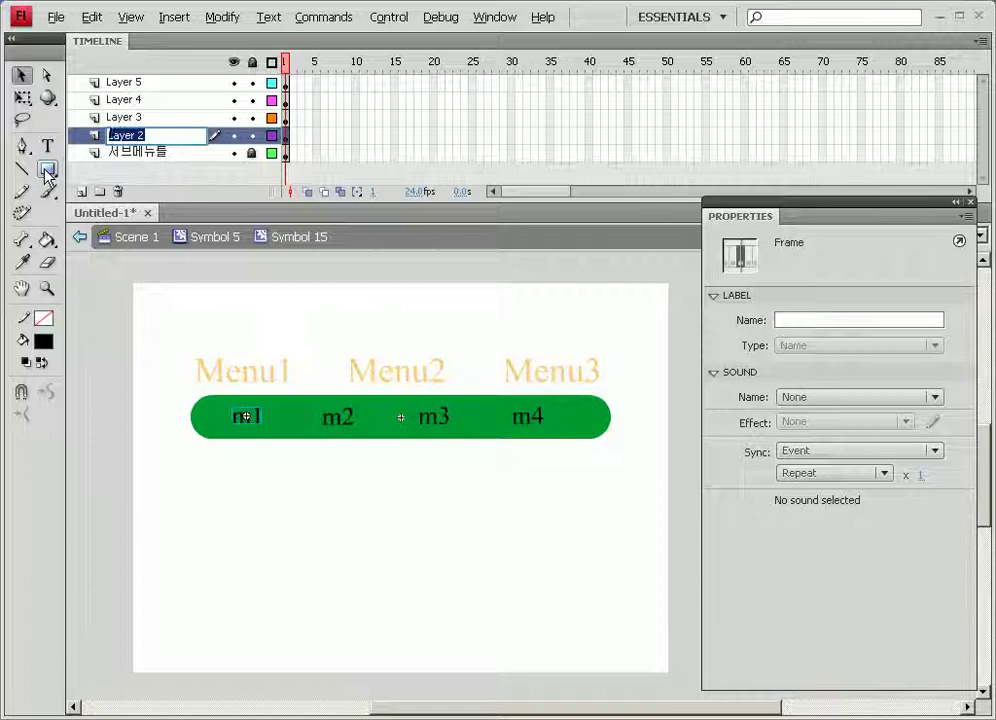
text(m1)
key(BackSpace)
key(BackSpace)
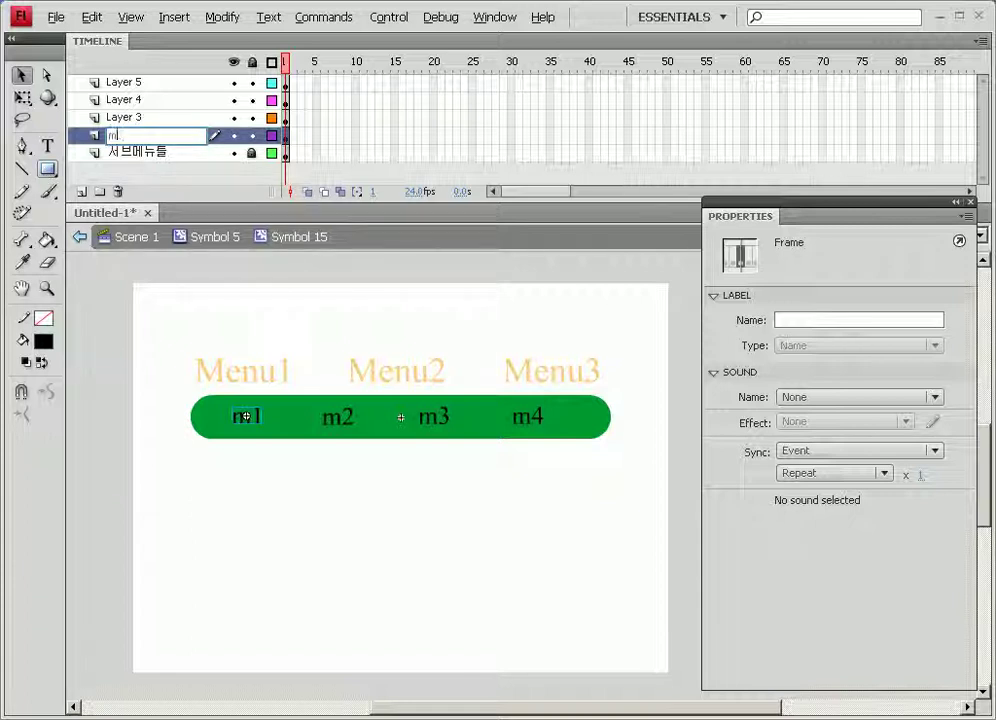
click(246, 416)
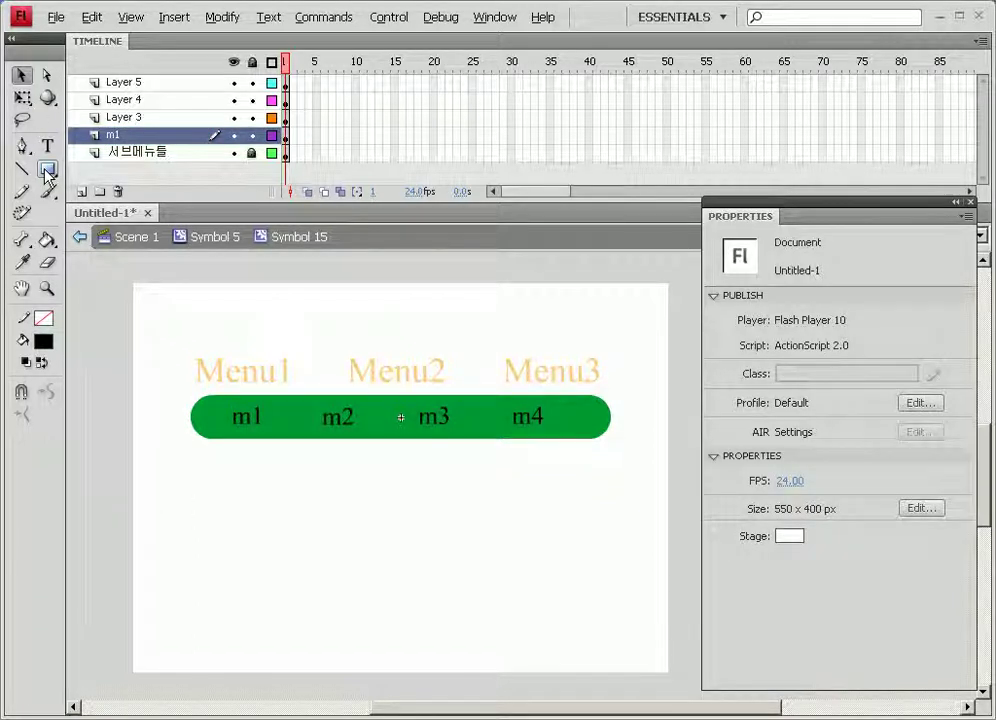
Rename Layer 3, which holds the m2 button, as m2
click(120, 118)
double_click(118, 118)
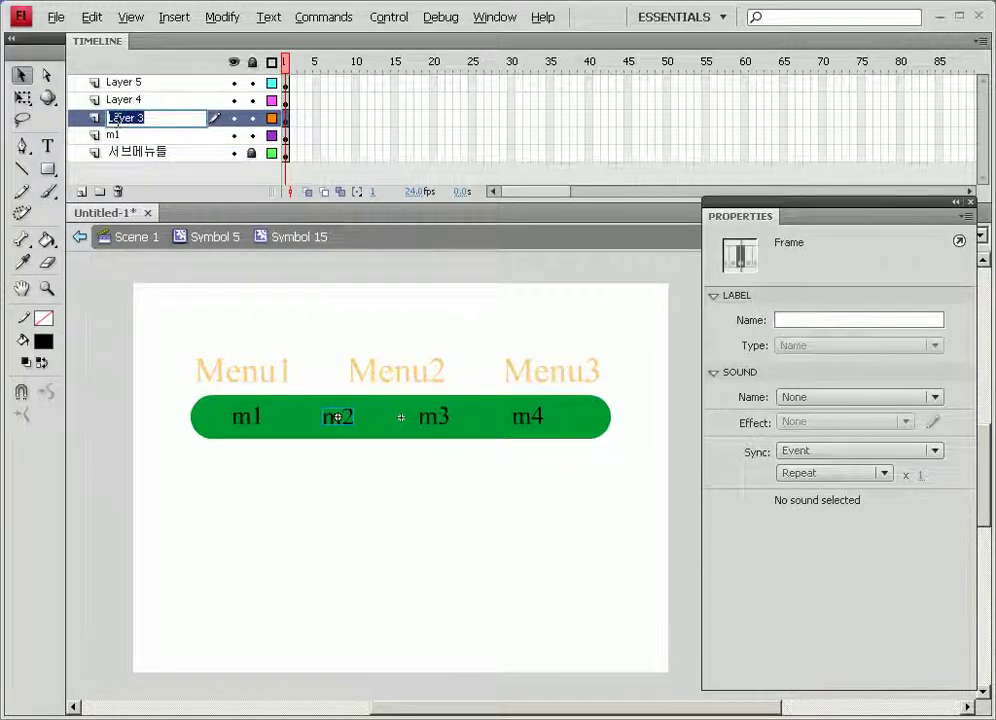
text(m2)
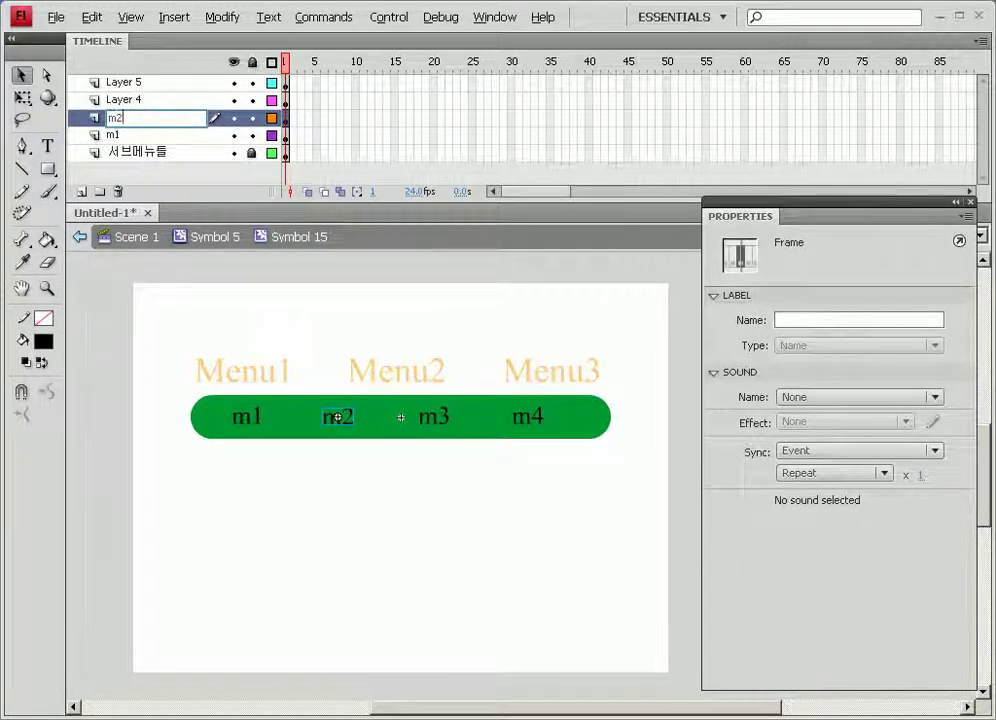
key(Return)
Rename Layer 4, which holds the m3 button, as m3
click(130, 100)
double_click(130, 100)
text(m)
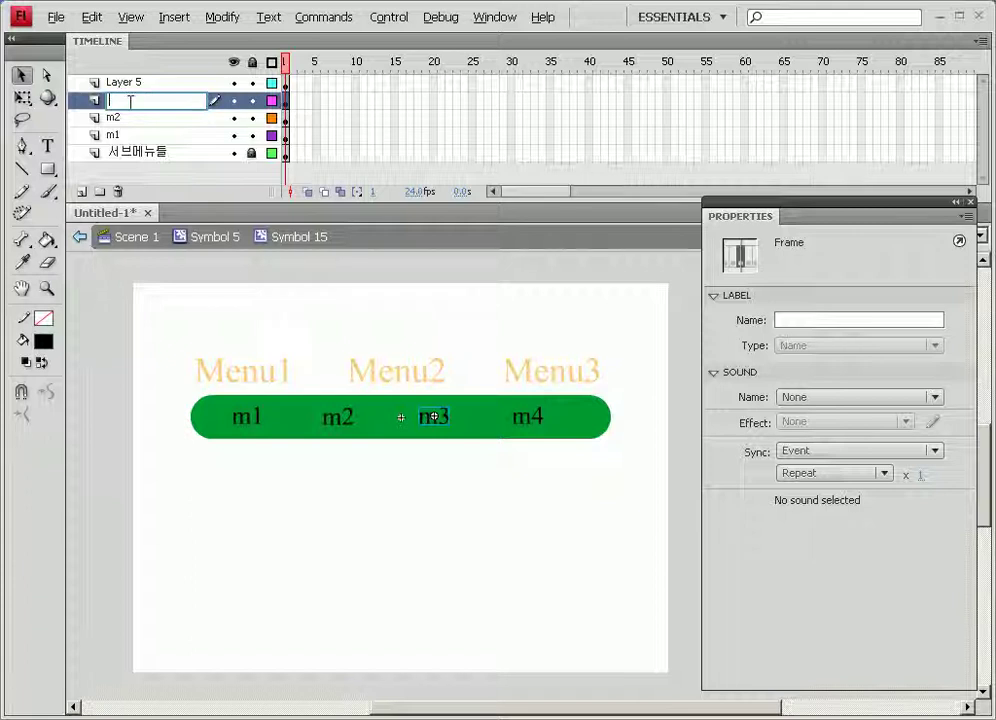
text(3)
key(Return)
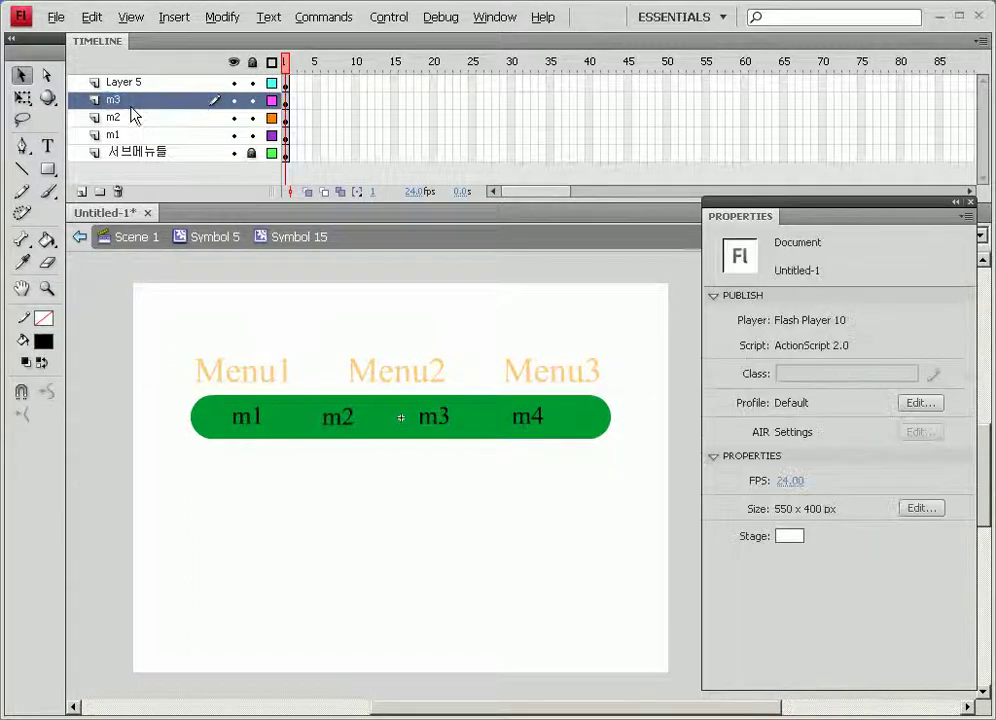
Rename Layer 5, which holds the m4 button, as m4
click(130, 83)
double_click(130, 83)
drag(150, 84, 77, 88)
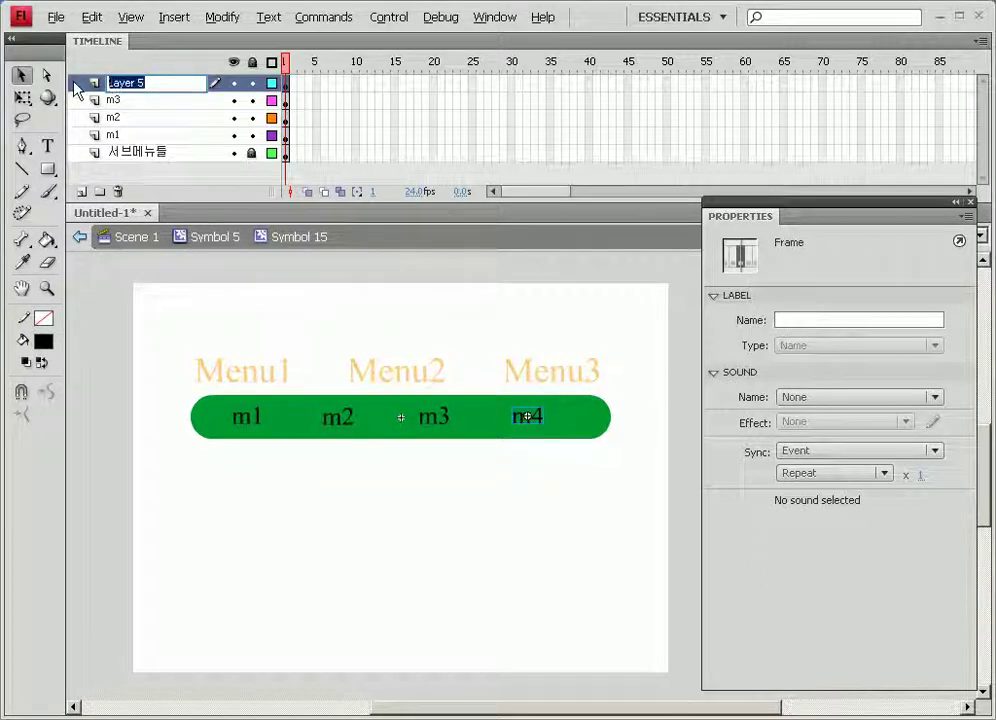
text(m4)
key(Return)
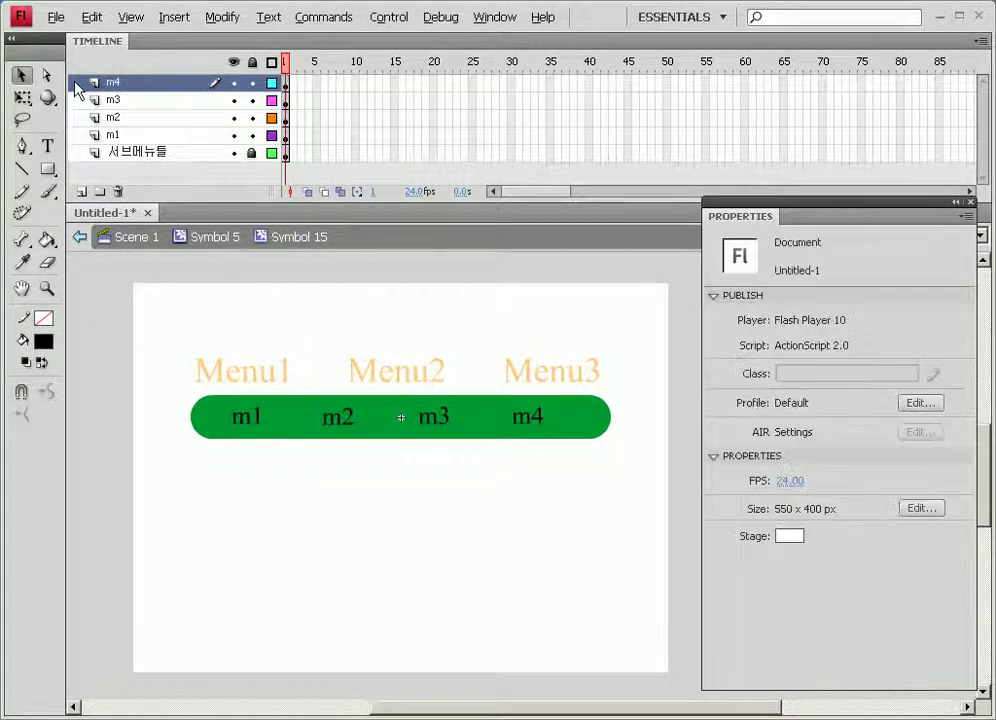
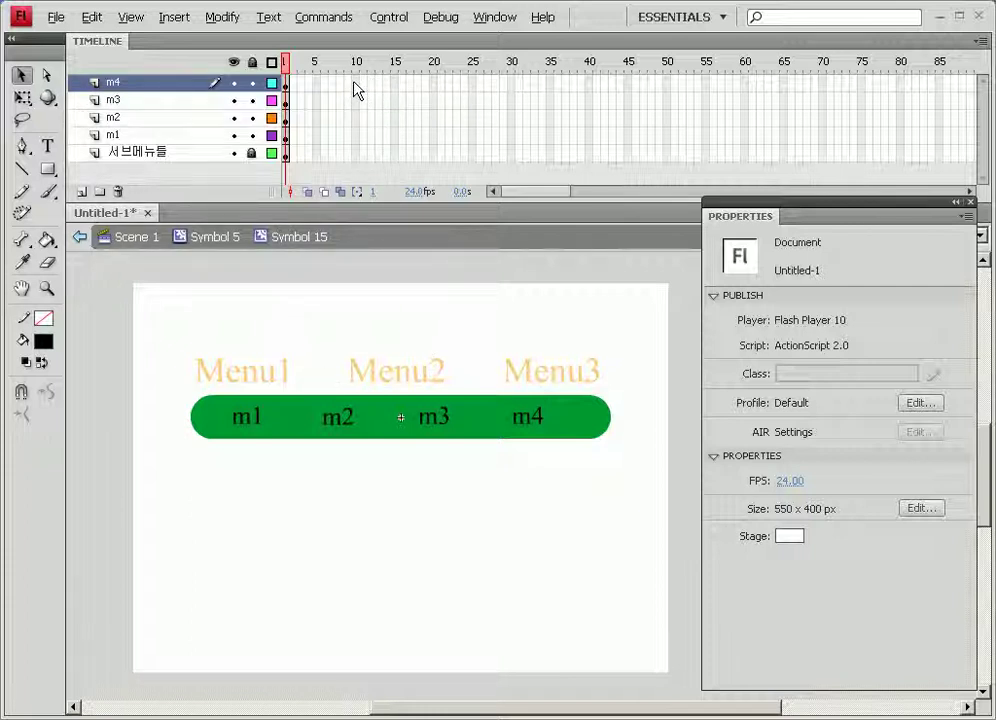
Insert keyframes at frame 10 on all five layers, from m4 down to 서브메뉴틀
drag(356, 90, 357, 168)
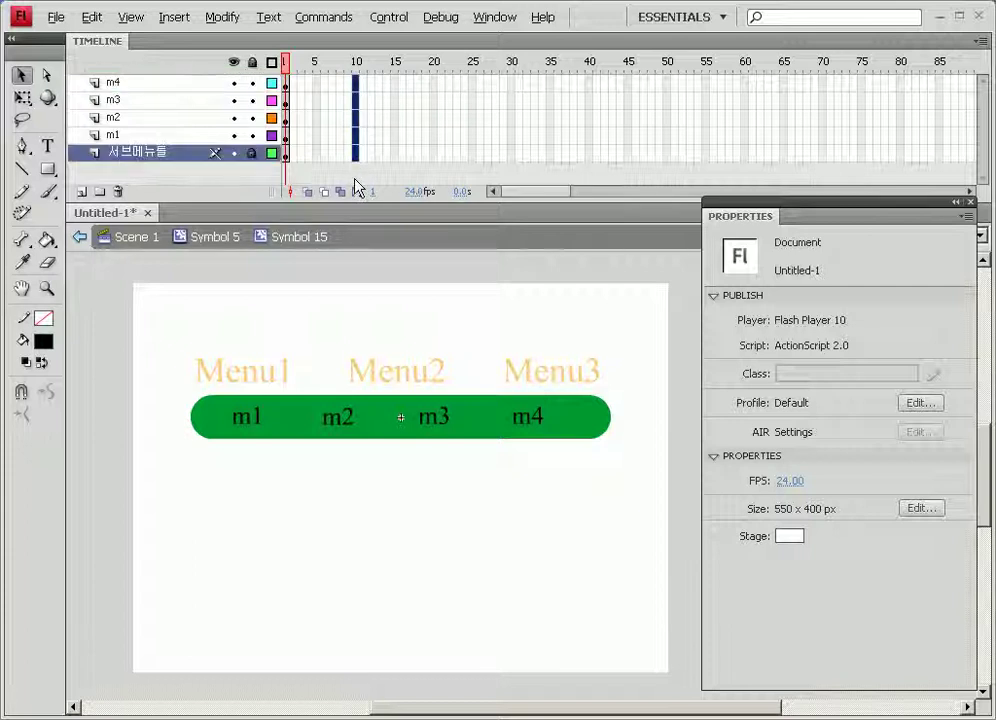
key(F6)
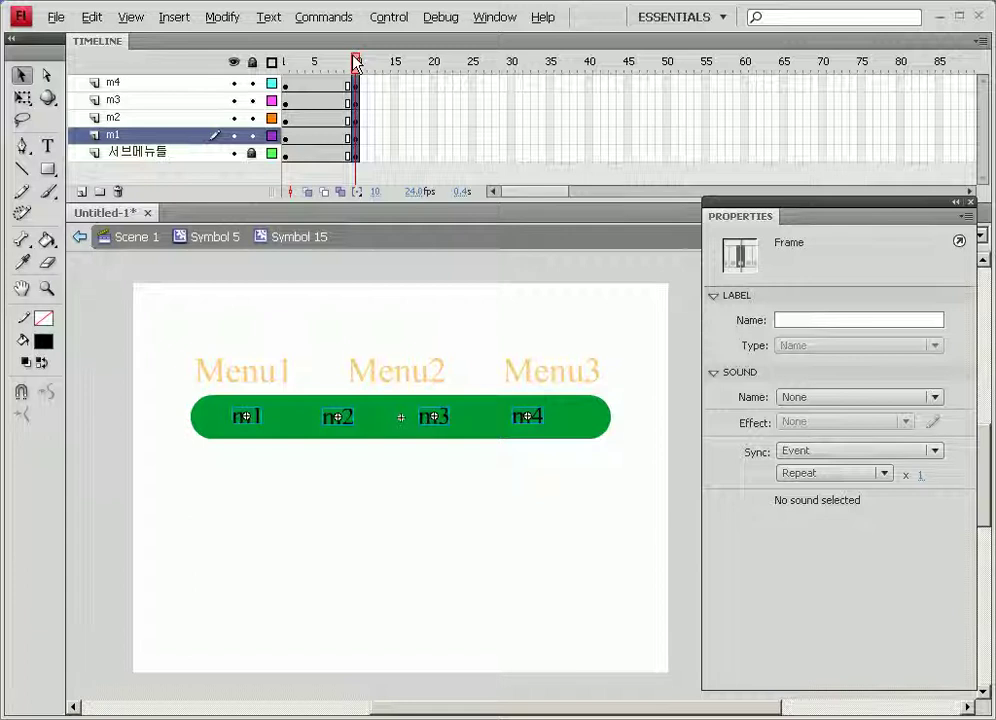
In frame 1, move the green submenu bar and the four m buttons together up 10 px to Y -32.5
click(282, 63)
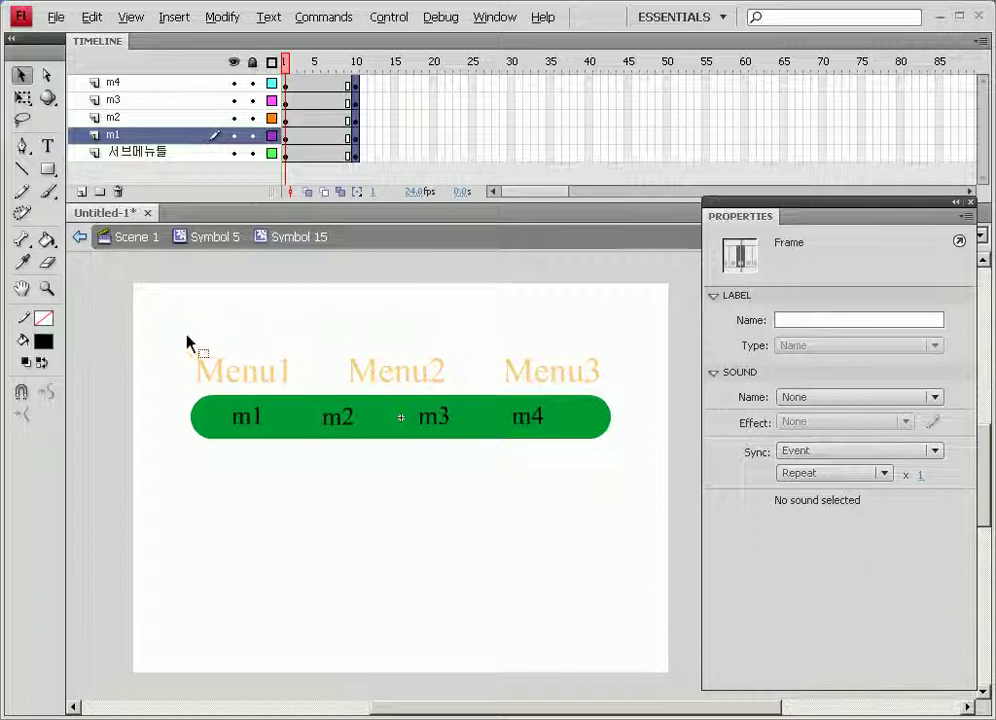
drag(166, 380, 560, 542)
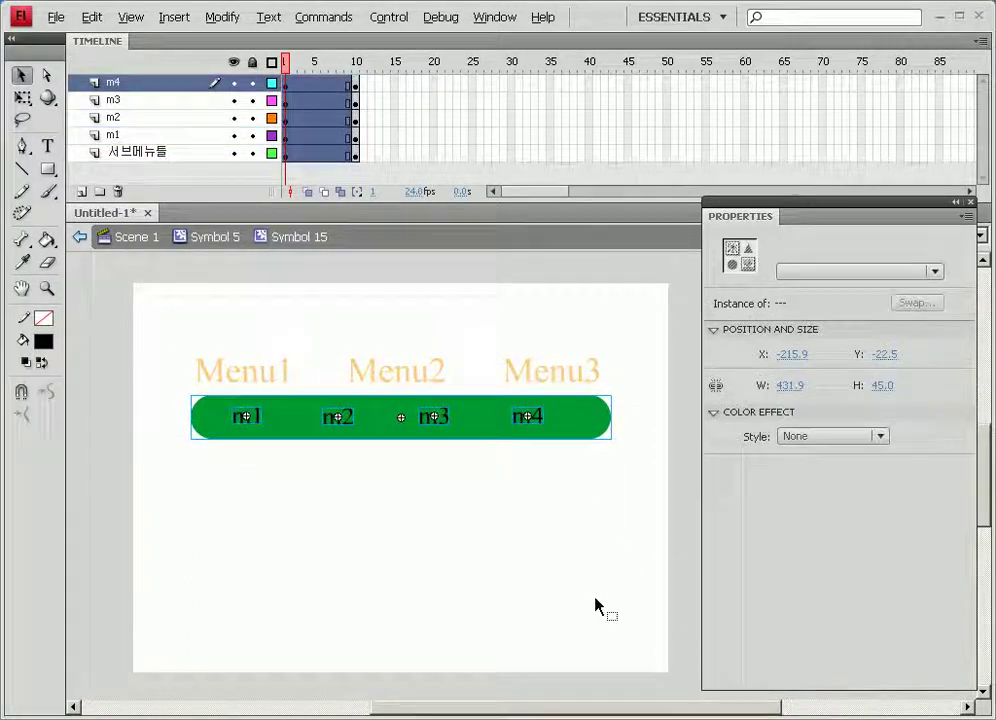
key(Up)
key(Up)
key(Up)
key(Up)
key(Up)
key(Up)
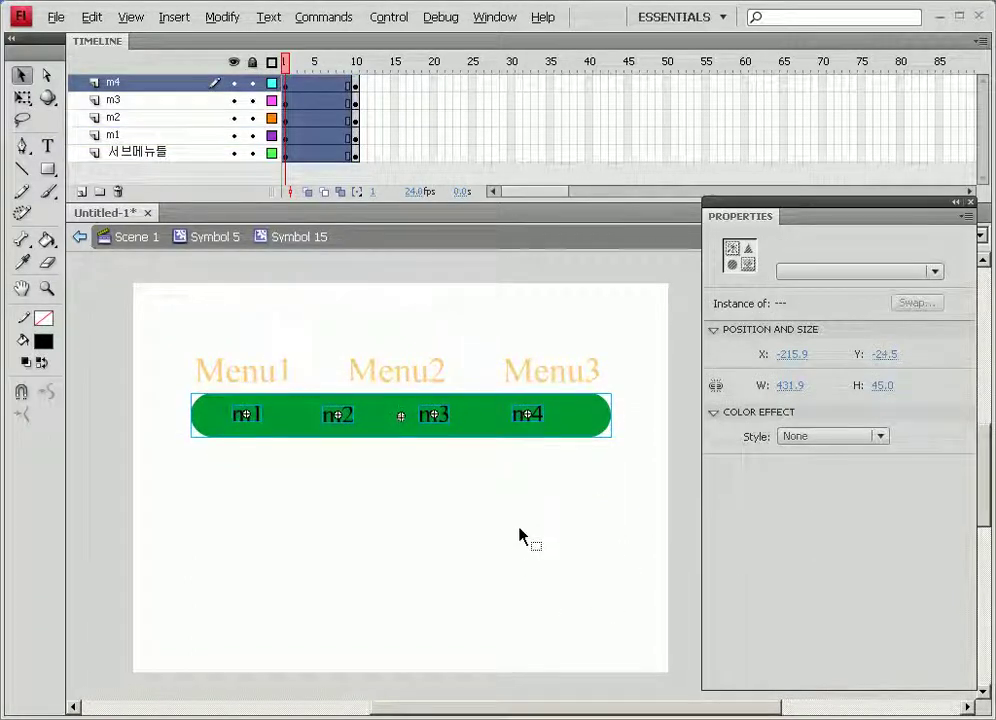
key(Up)
key(Up)
key(Up)
key(Up)
key(Up)
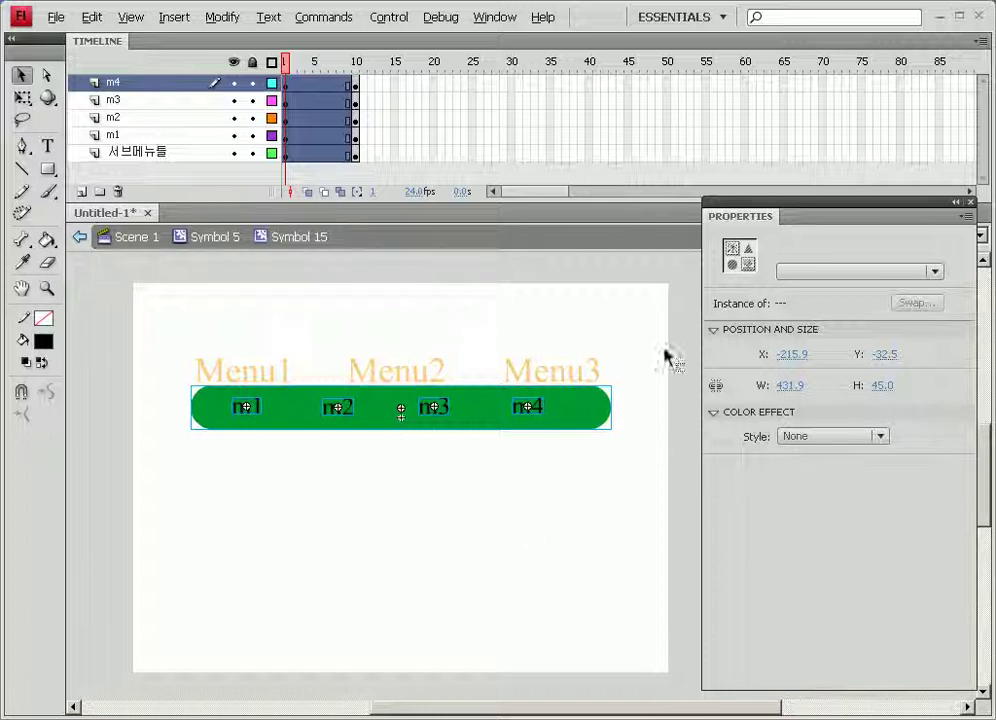
Set the alpha of the frame 1 bar and m buttons to 0% and create classic tweens from frame 1 to 10 on all five layers
click(800, 440)
click(811, 527)
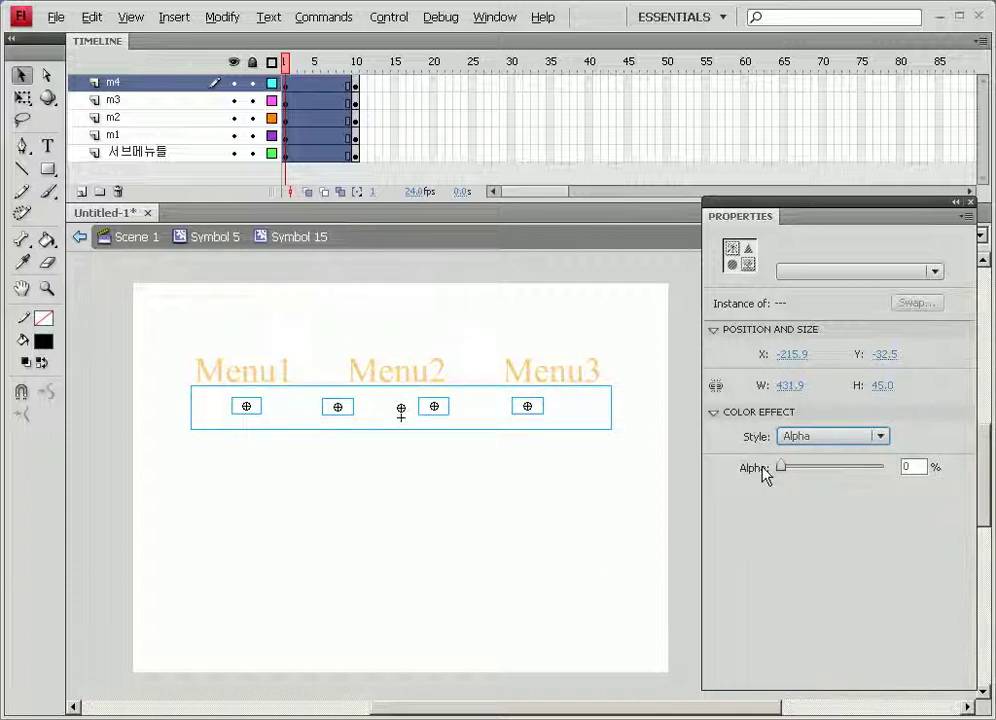
click(386, 100)
drag(320, 88, 318, 169)
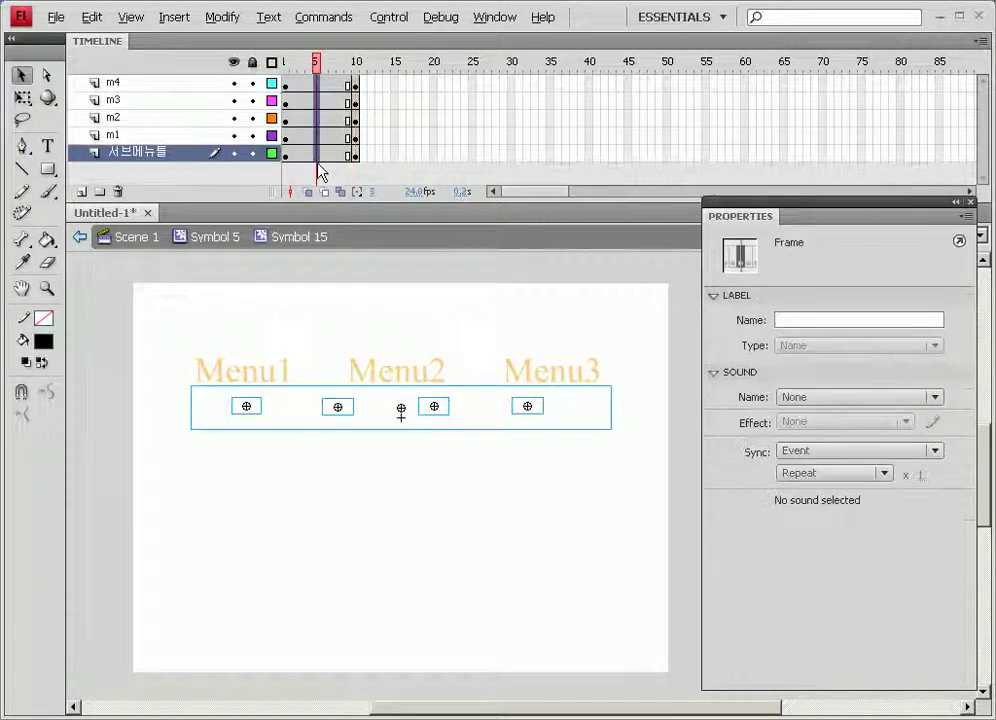
right_click(319, 160)
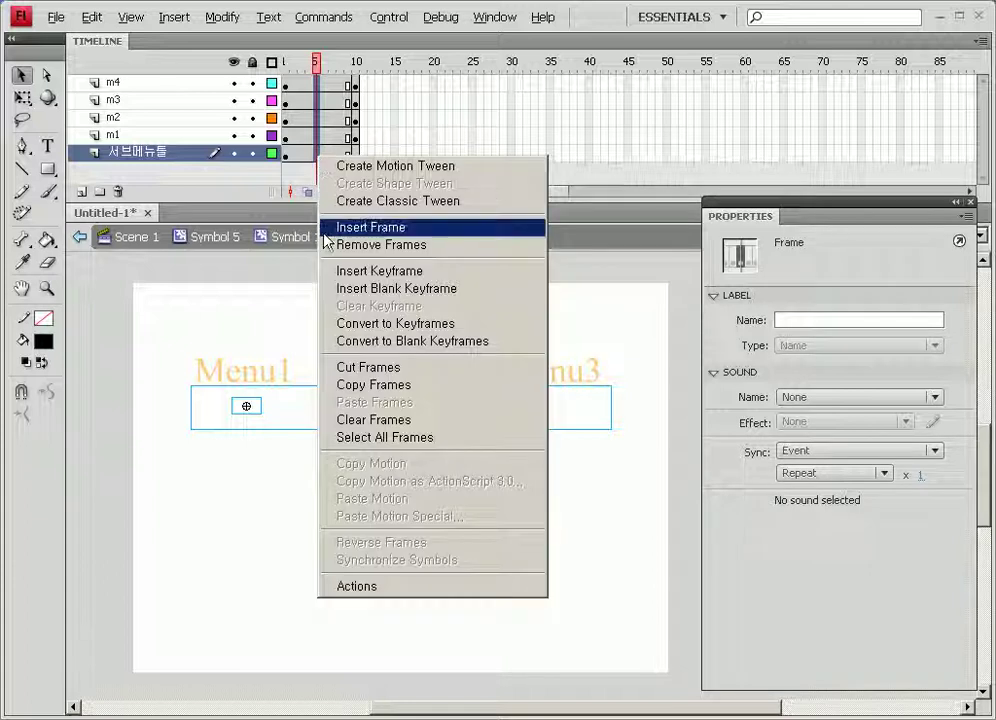
click(334, 202)
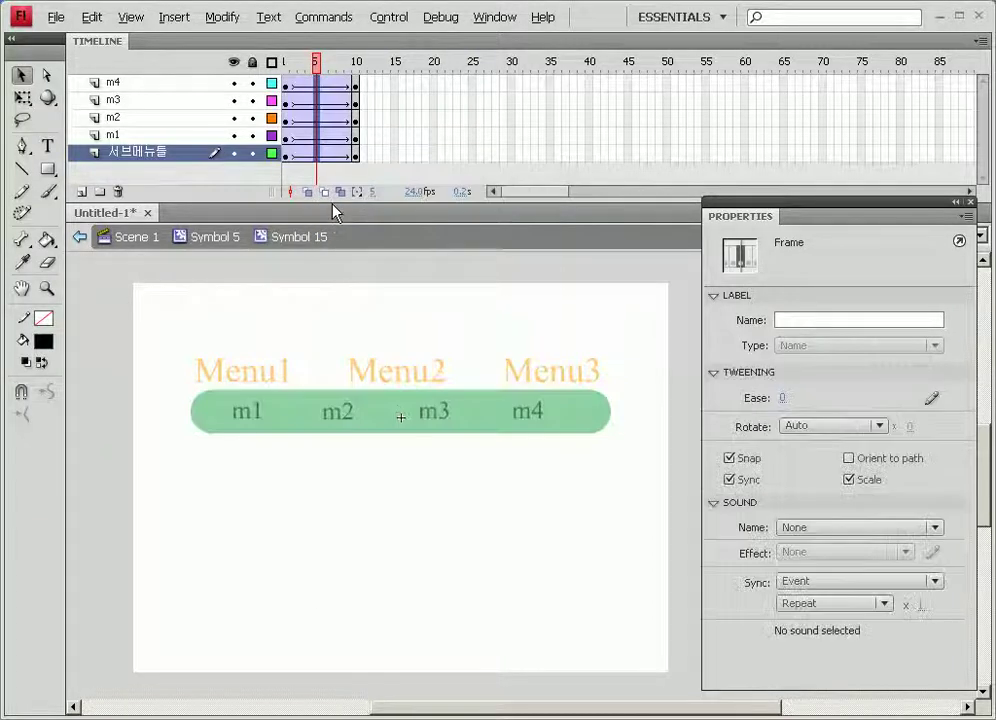
Stagger the button tweens so m1 starts at frame 5, m2 at frame 10, m3 at frame 15 and m4 at frame 20
click(115, 135)
drag(319, 148, 348, 147)
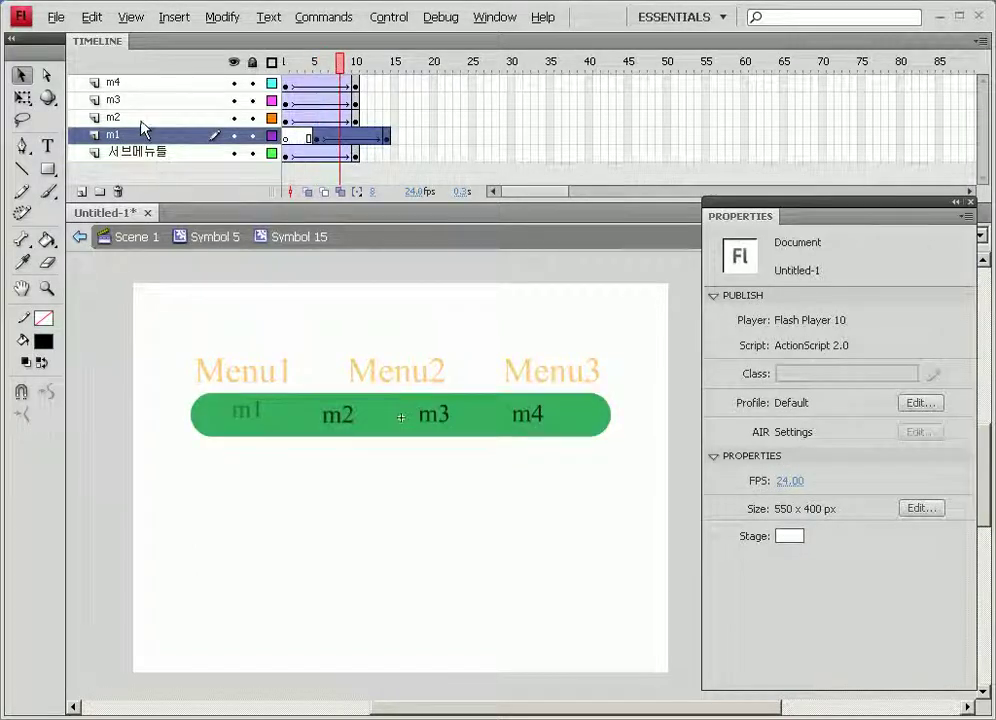
click(140, 119)
drag(300, 119, 370, 119)
click(178, 101)
drag(290, 101, 455, 93)
click(180, 84)
click(320, 85)
Insert keyframes at frame 29 on the four layers below m4, and at frame 35 on all five layers
click(497, 120)
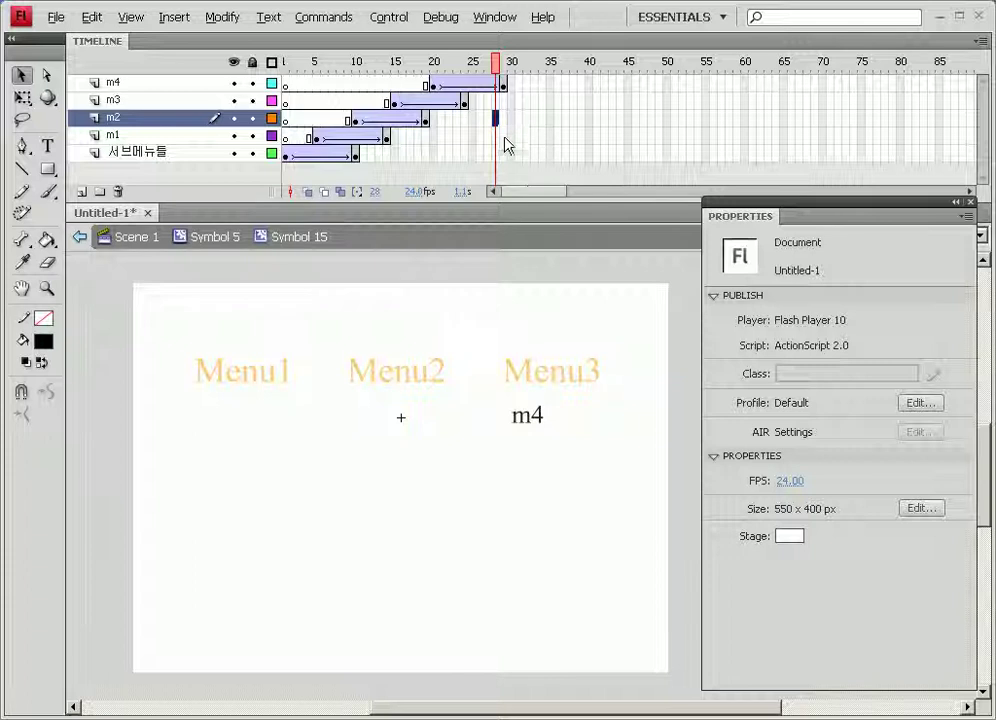
click(505, 86)
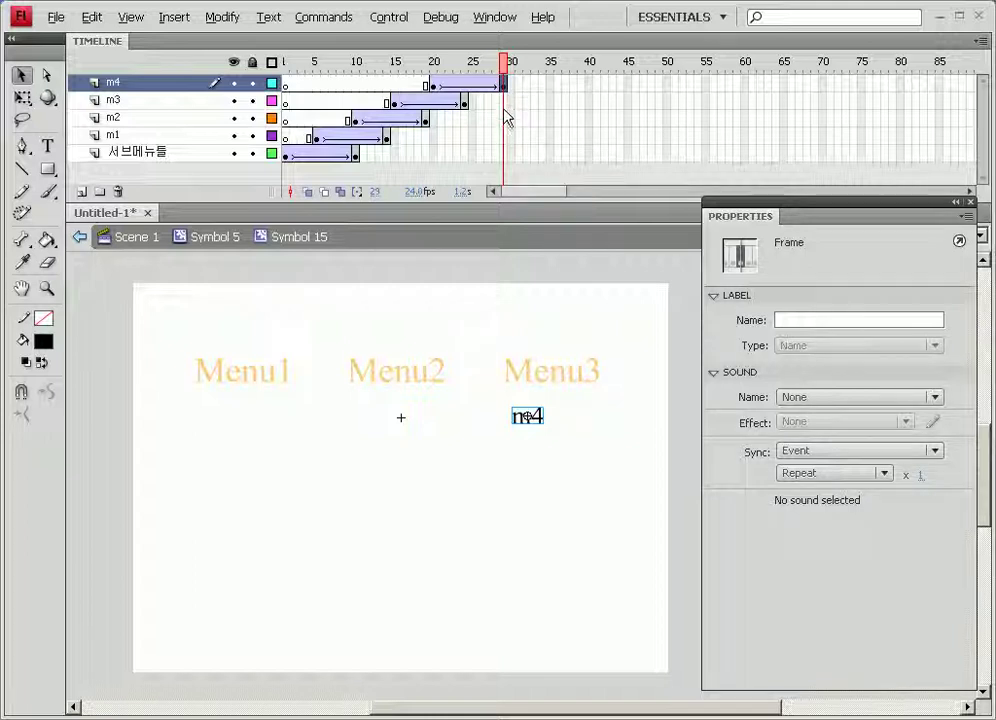
drag(507, 108, 509, 171)
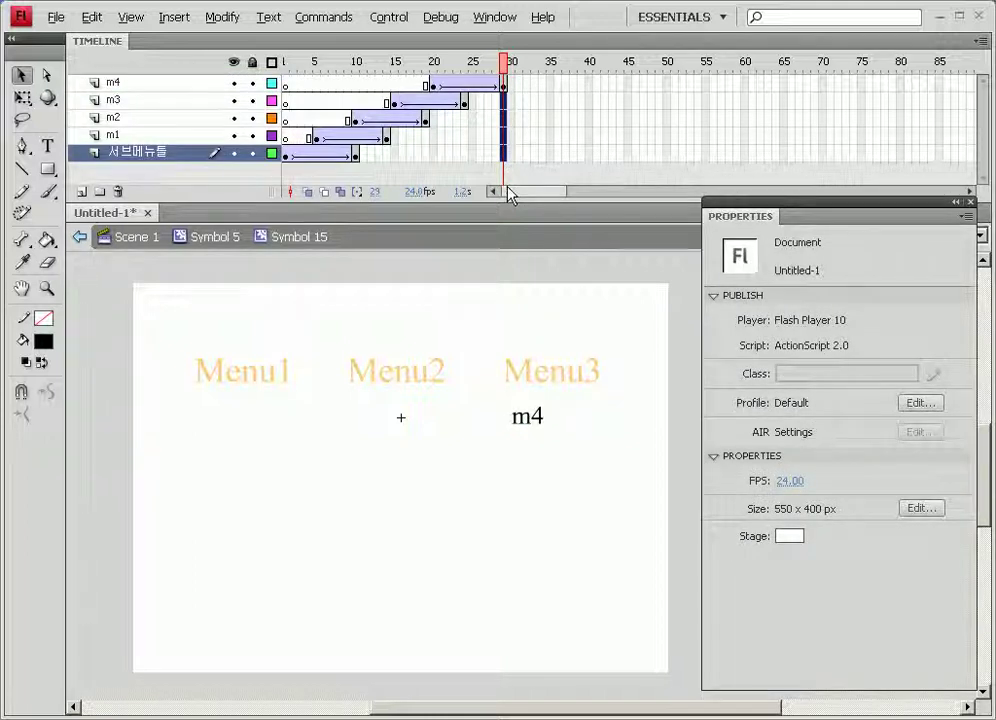
key(F5)
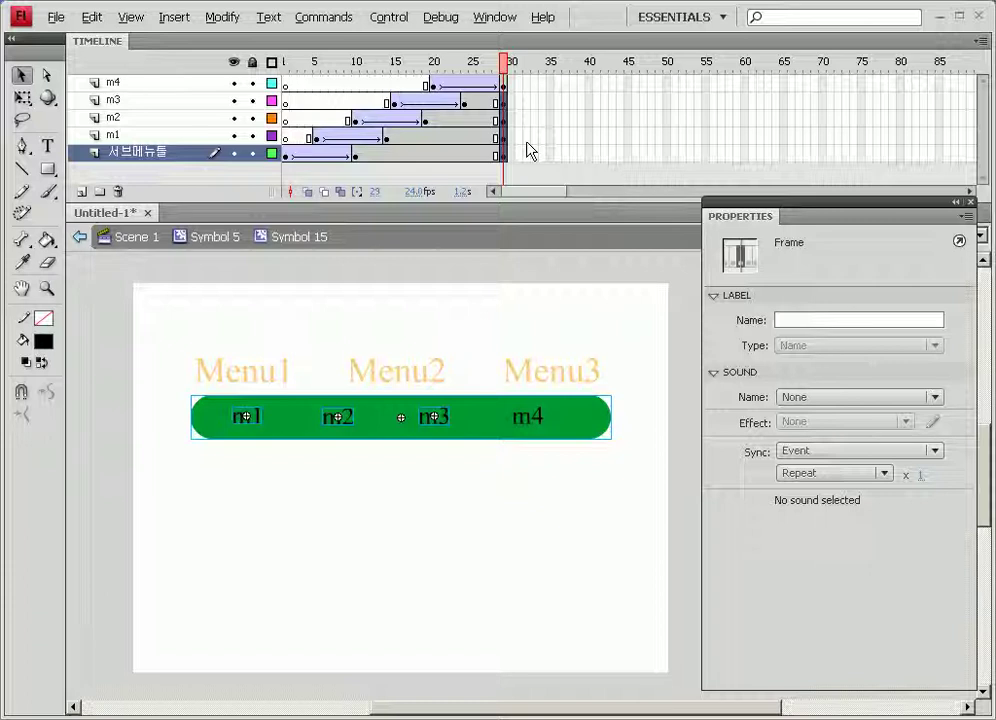
drag(554, 85, 551, 178)
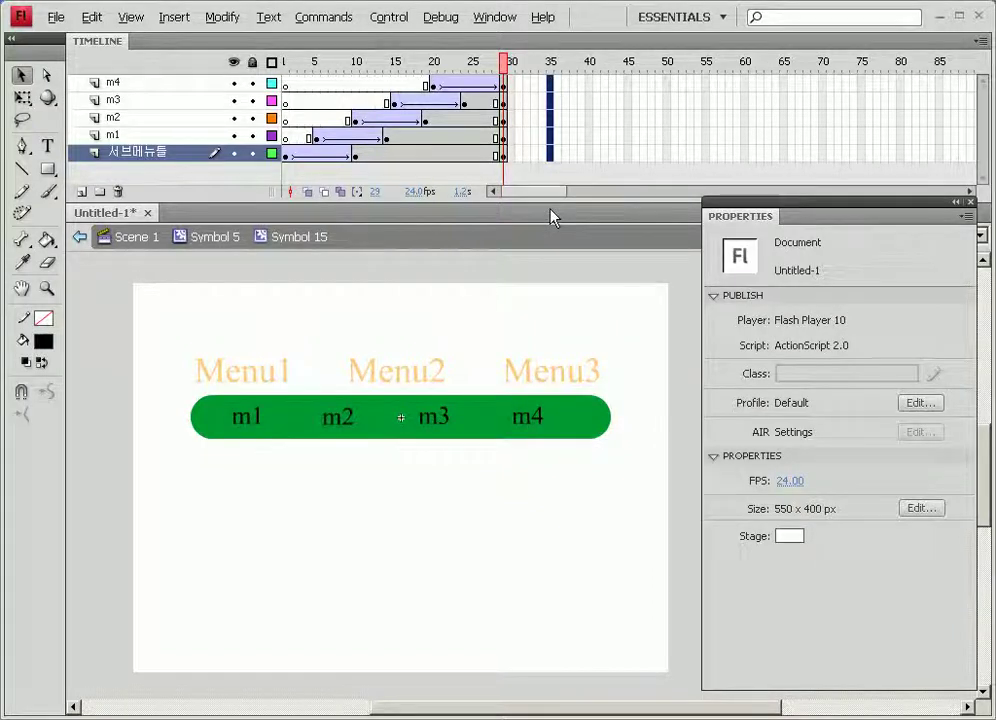
key(F6)
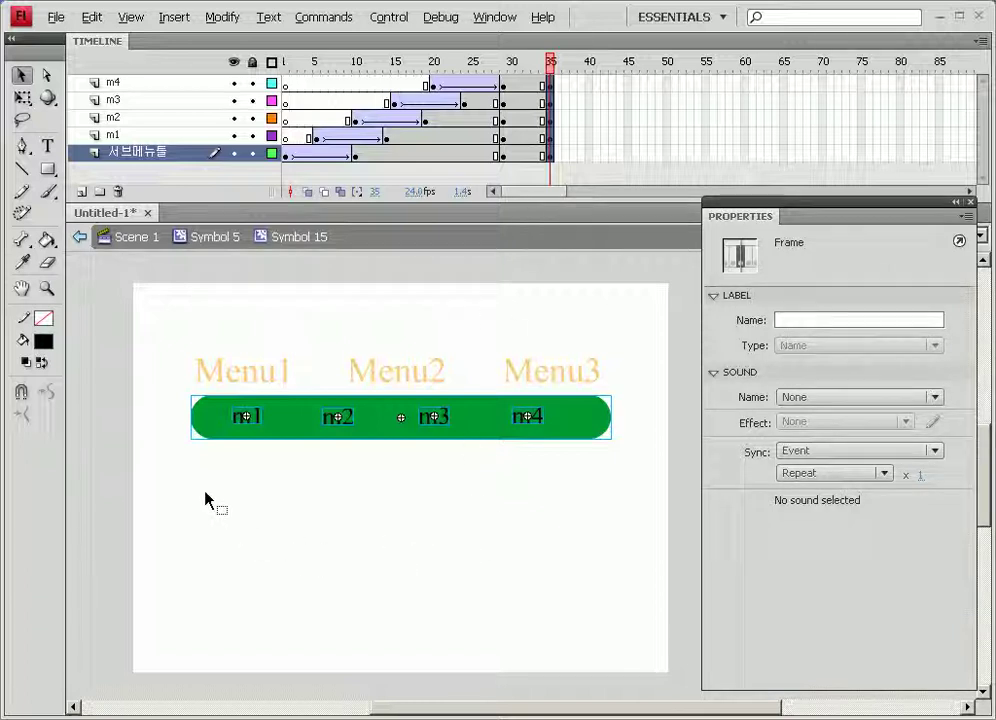
In frame 35, move the green bar and four m buttons up 10 px to Y -32.5 and set their alpha to 0%
drag(151, 380, 613, 490)
key(Up)
key(Up)
key(Up)
key(Up)
key(Up)
key(Up)
key(Up)
key(Up)
key(Up)
key(Up)
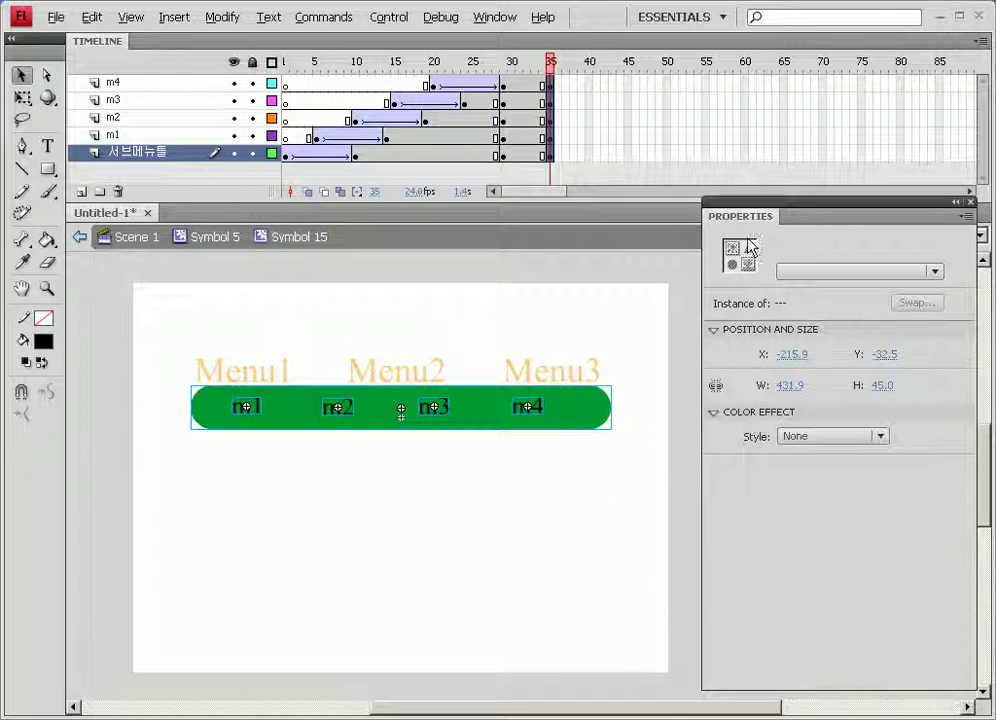
click(800, 436)
click(800, 527)
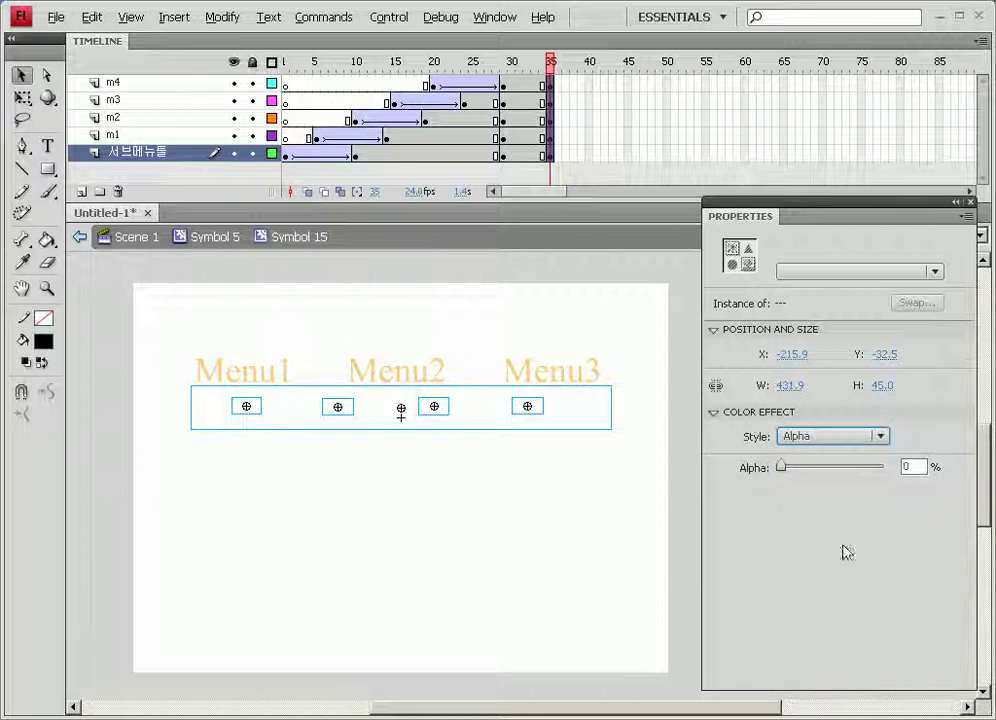
Create classic tweens between frames 29 and 35 on all five layers and play back the submenu animation
click(527, 62)
click(528, 153)
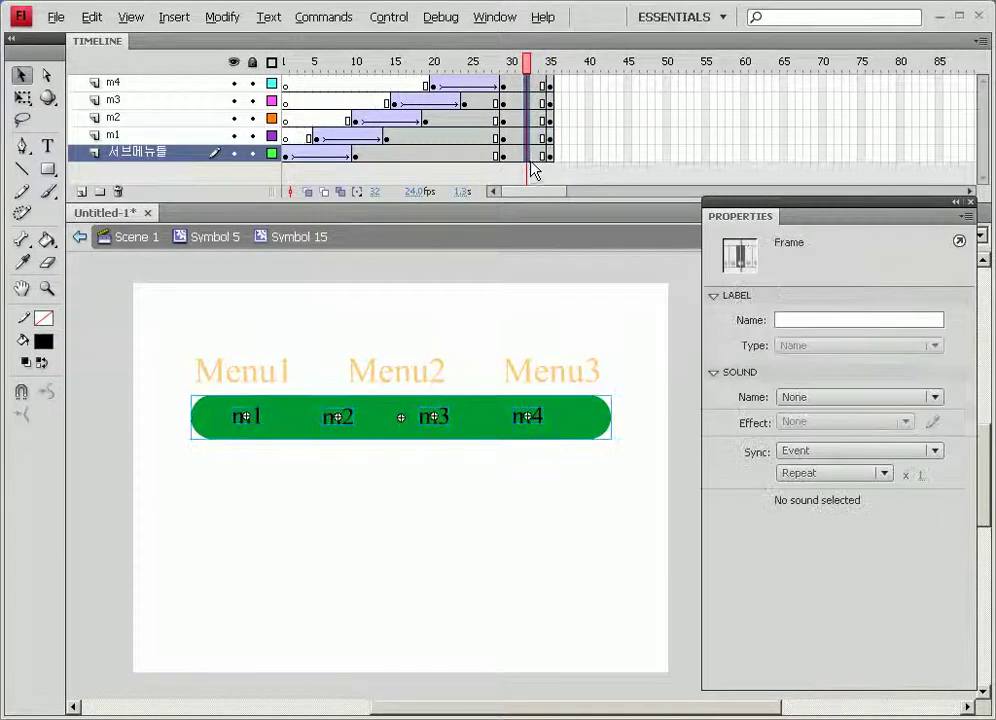
right_click(528, 153)
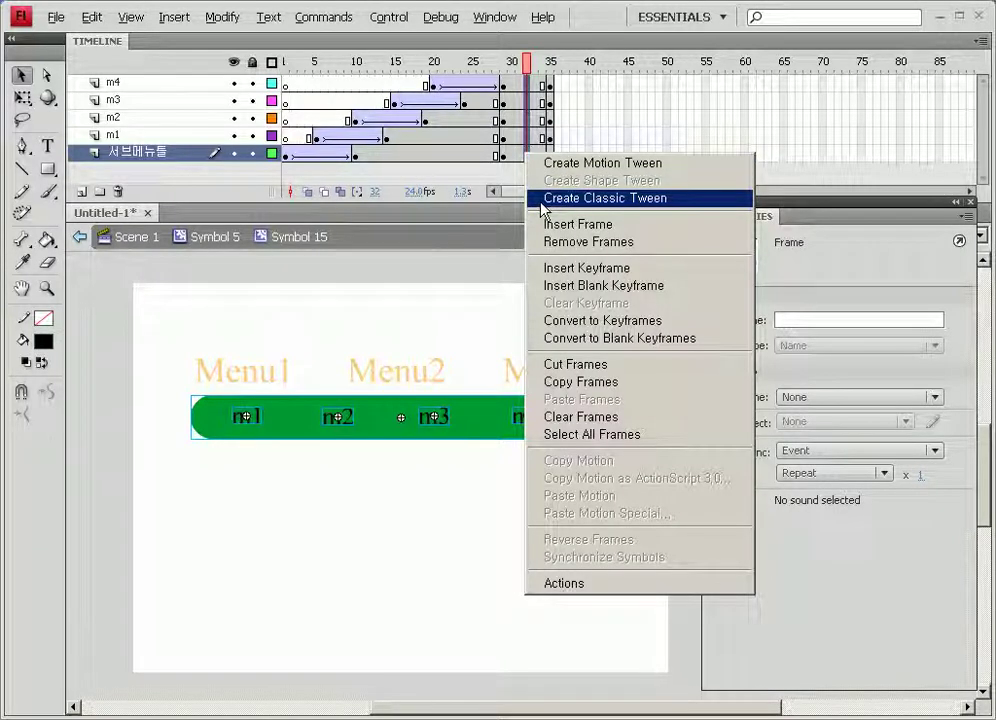
click(543, 200)
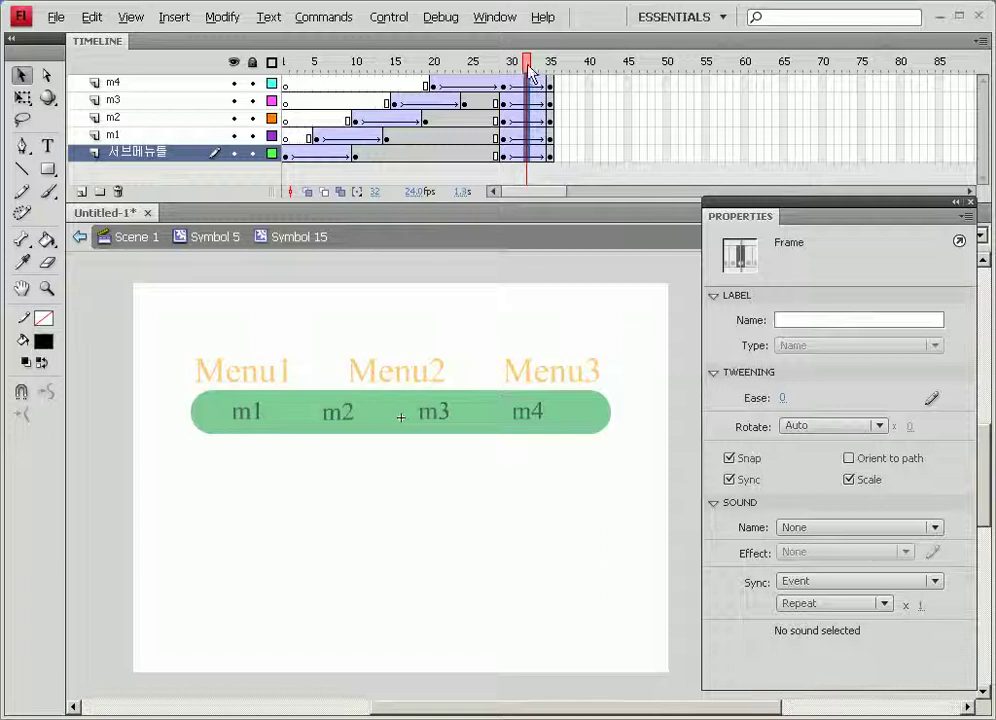
key(Return)
key(Return)
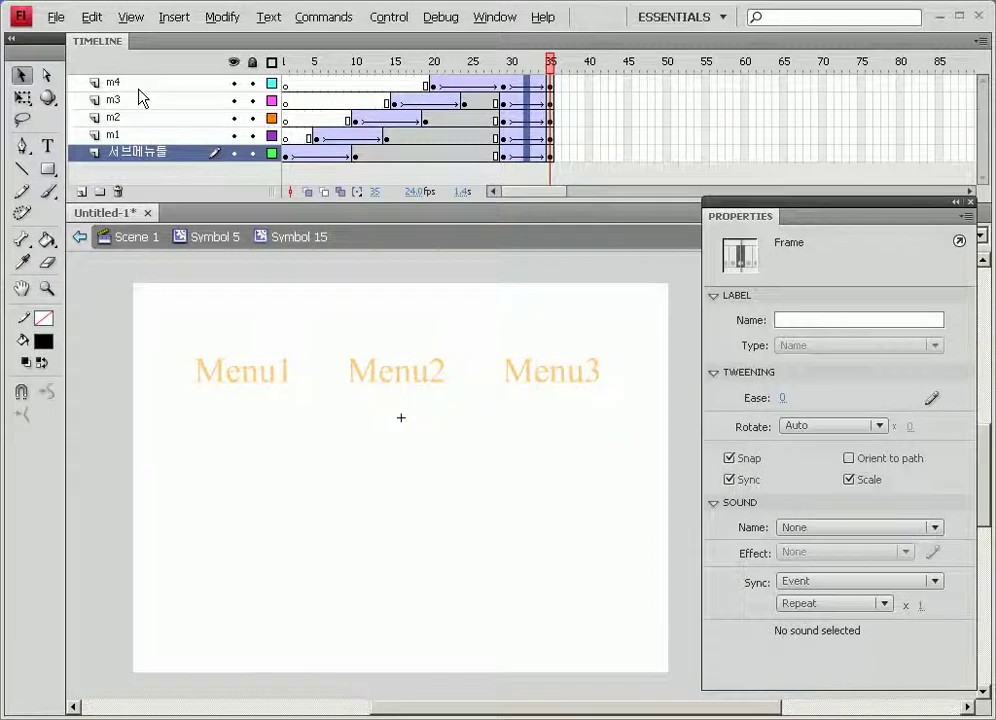
Add a new layer above m4 and give its frame 1 the script stop();
click(110, 82)
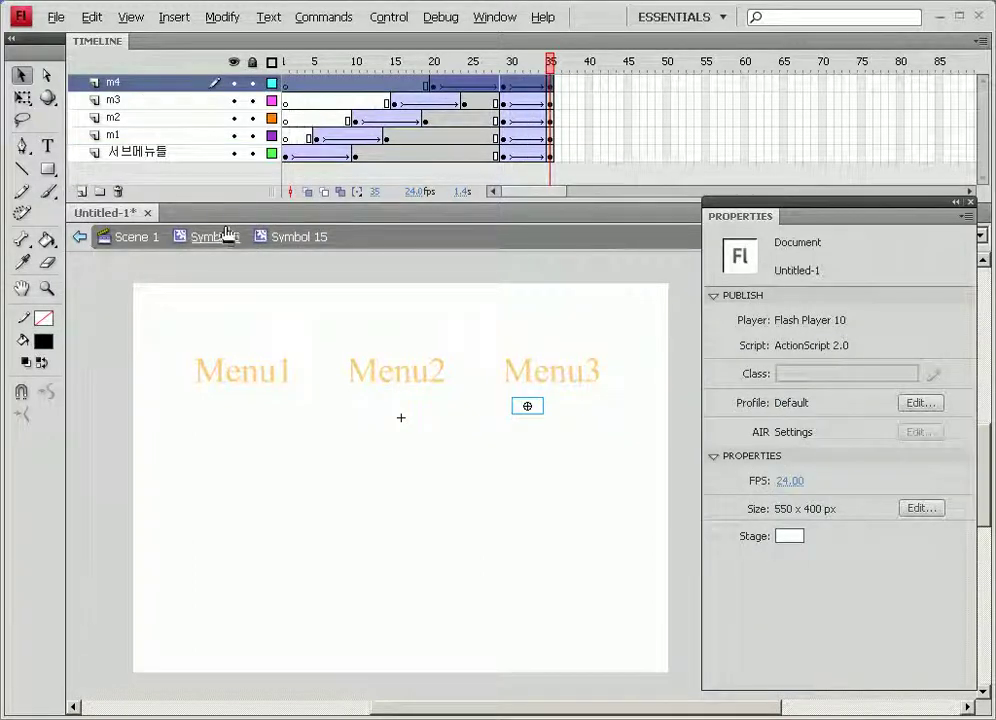
click(82, 192)
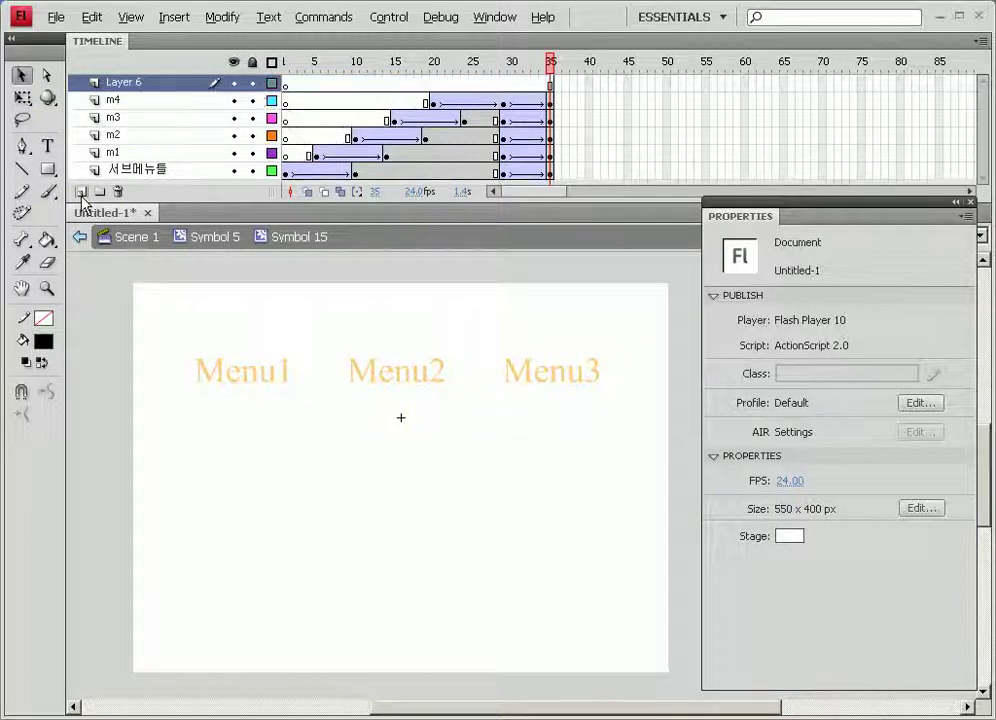
click(287, 85)
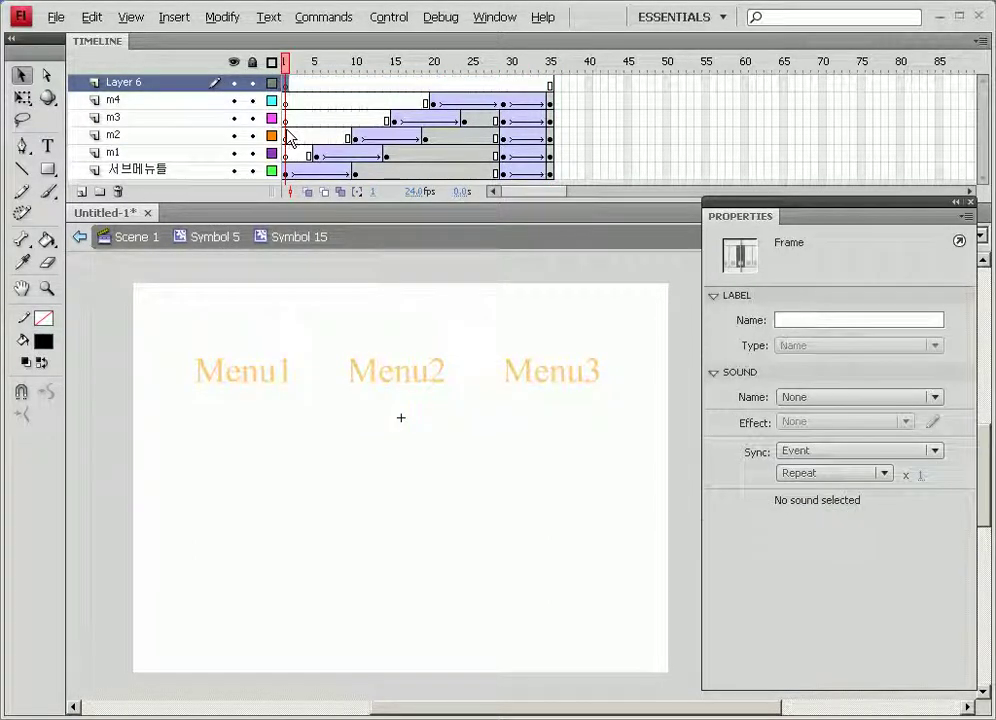
right_click(286, 83)
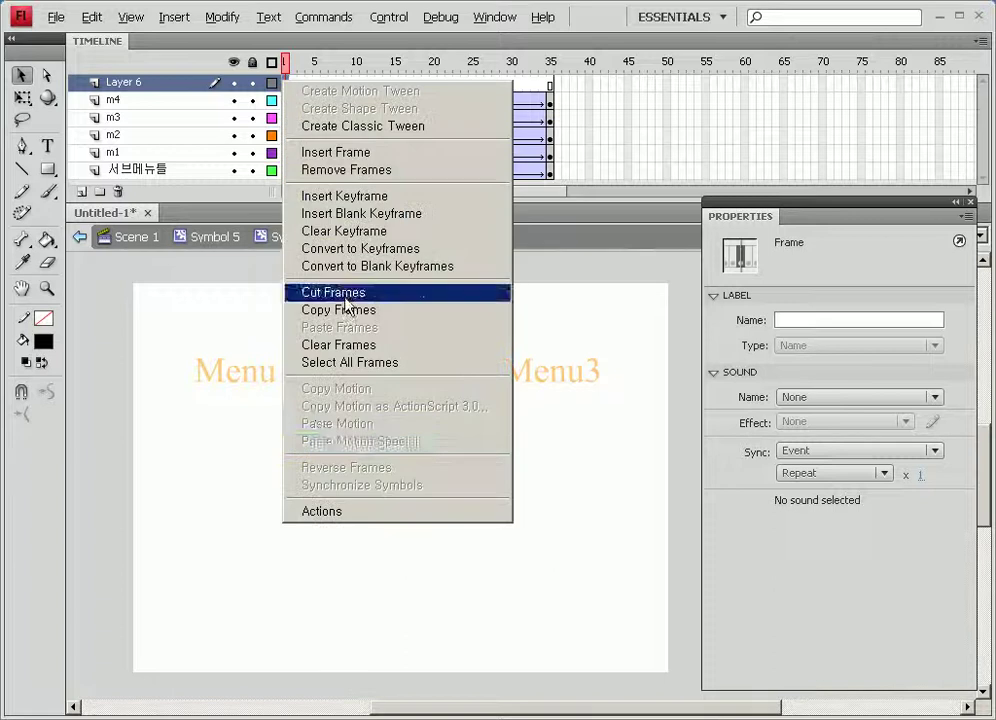
click(313, 511)
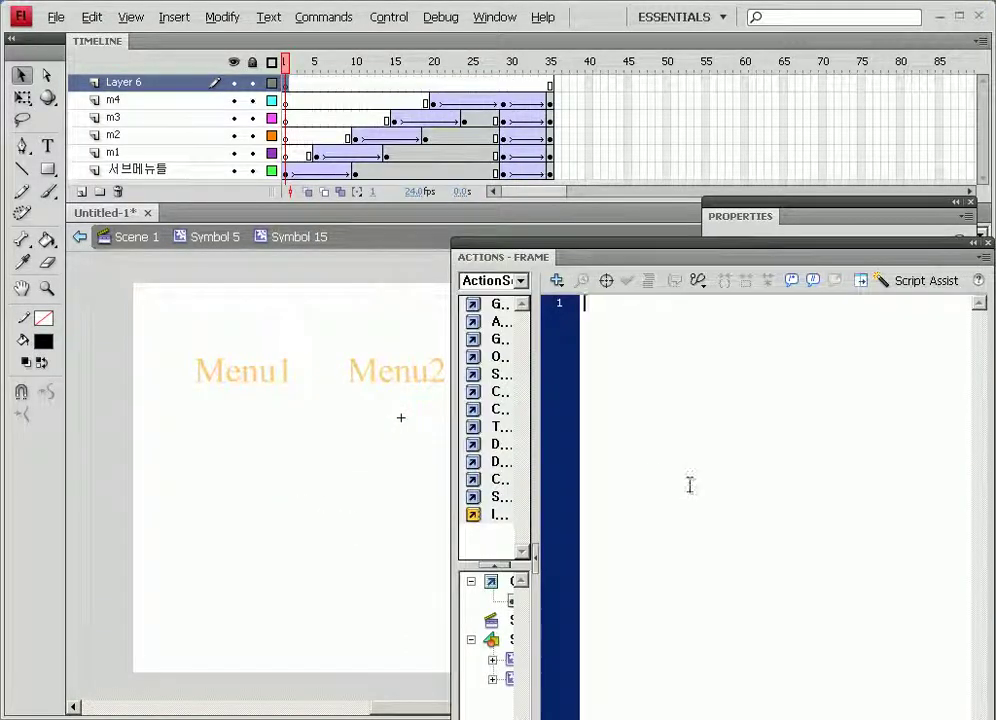
text(stop();)
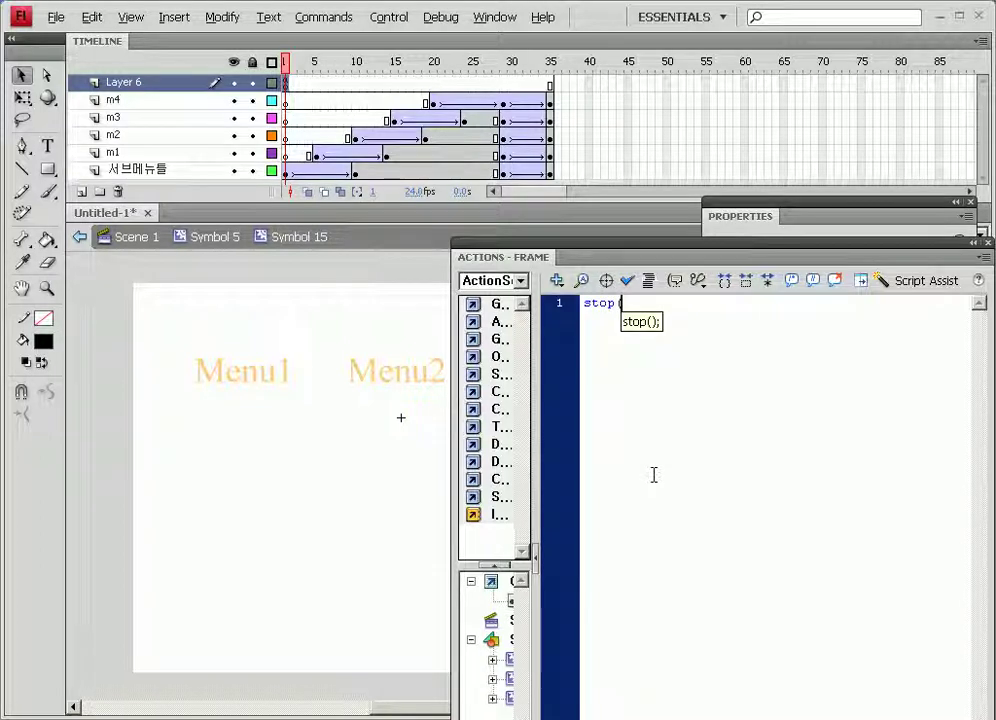
Insert a keyframe at frame 29 of Layer 6 and give it the script stop();
click(503, 85)
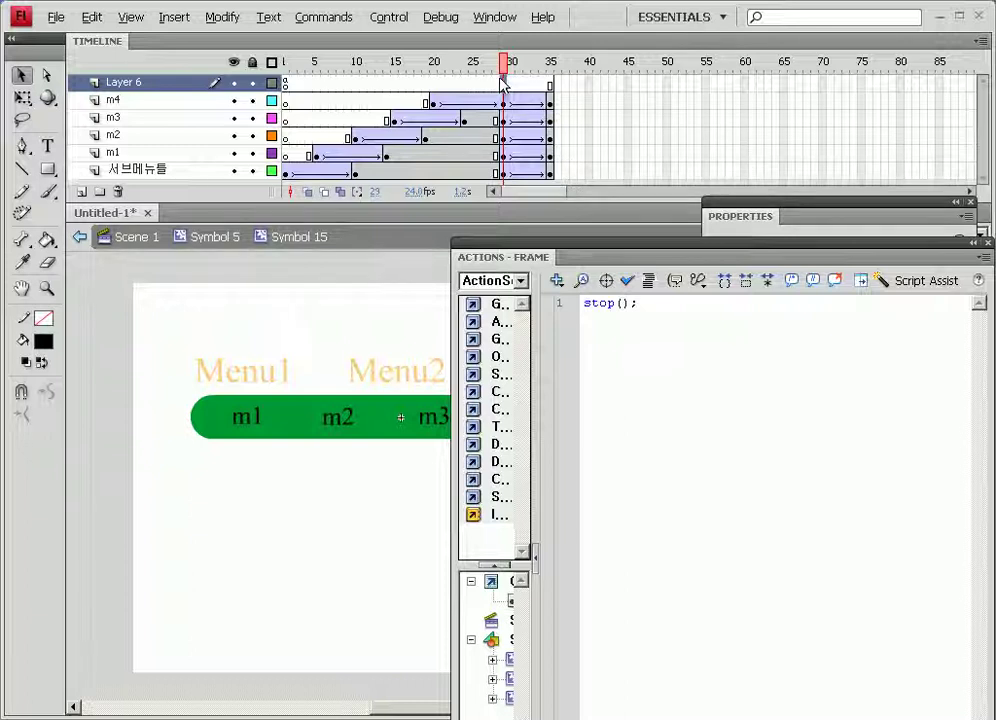
right_click(505, 85)
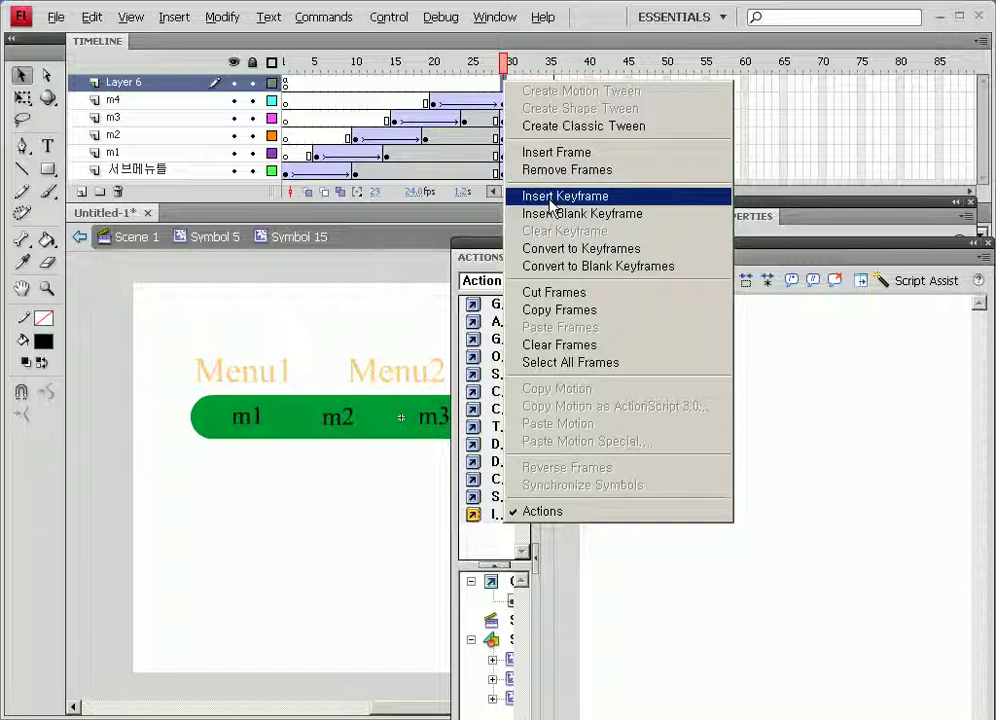
click(551, 197)
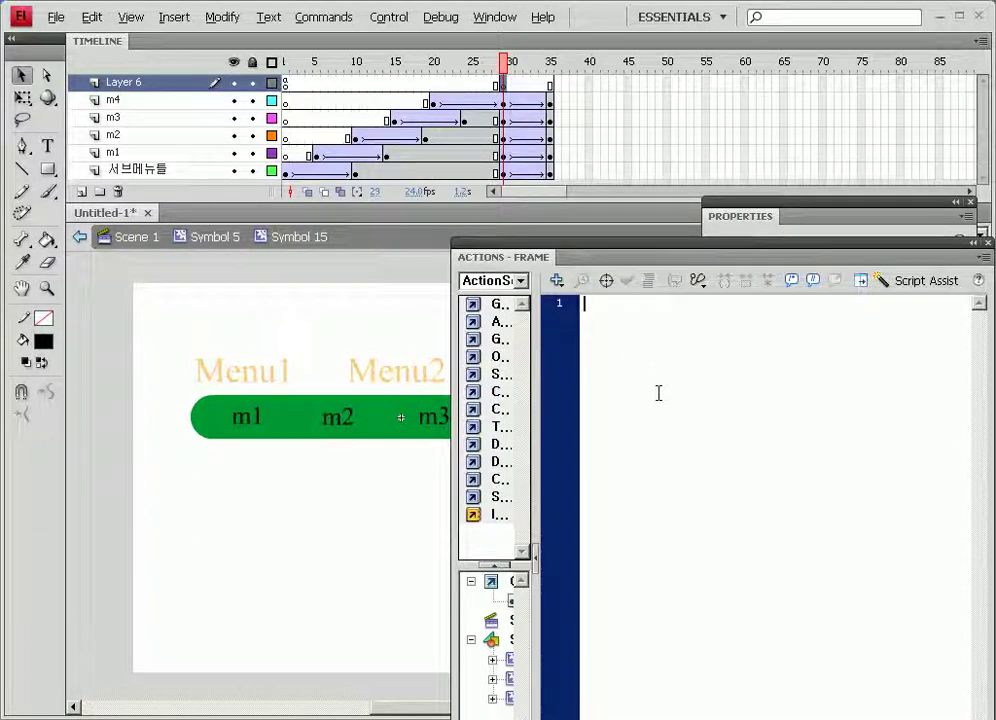
text(stop)
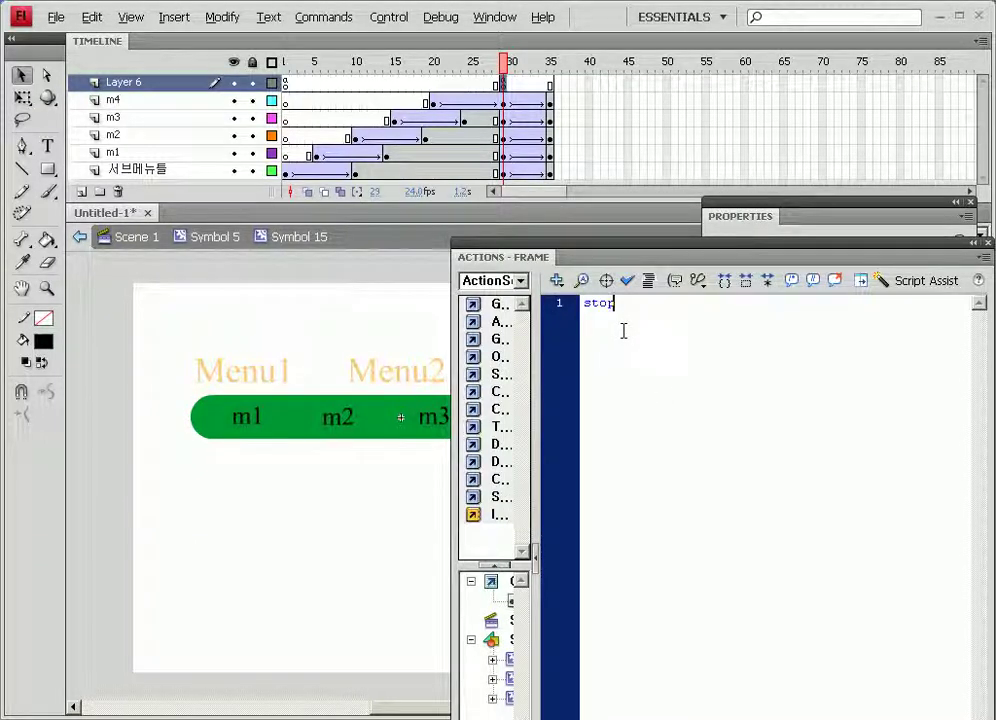
text(();)
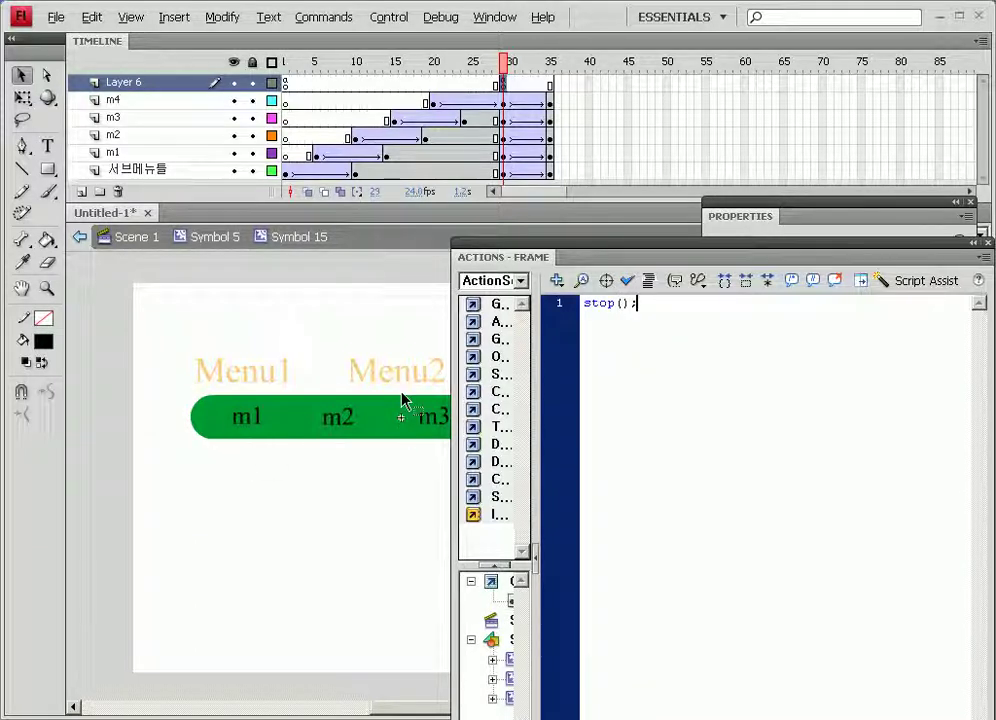
key(F9)
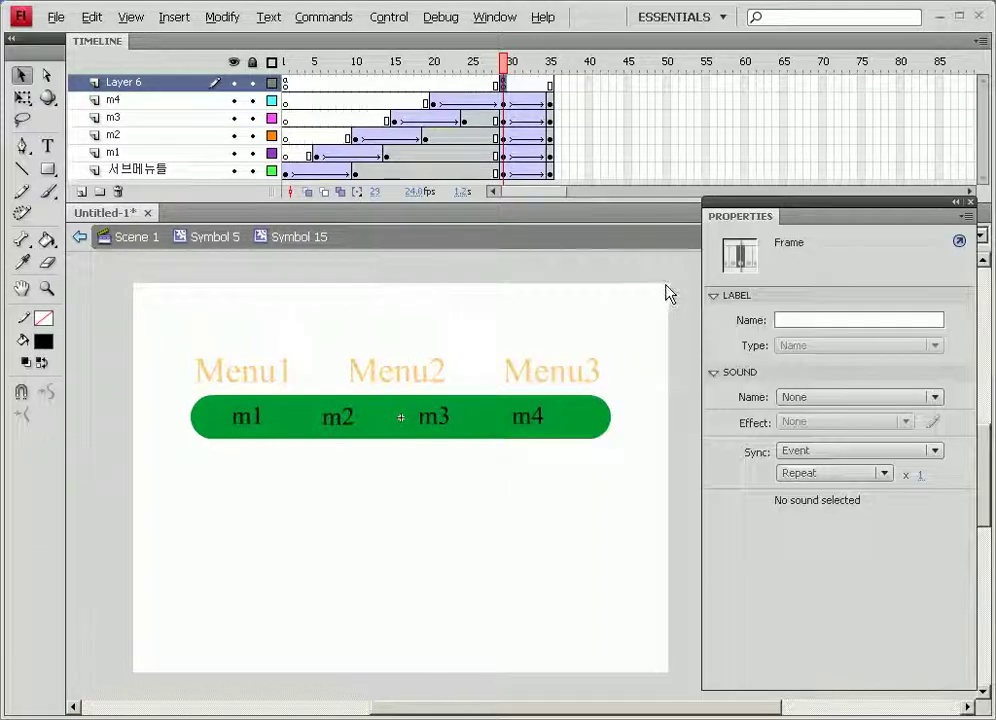
key(F9)
drag(572, 290, 400, 245)
key(F9)
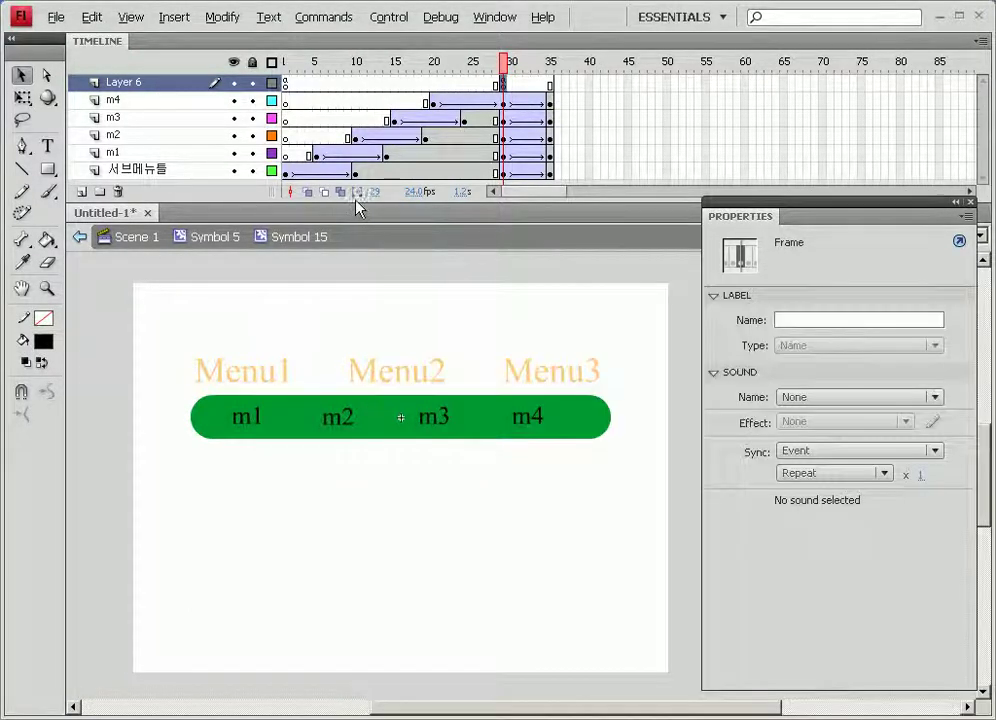
key(F9)
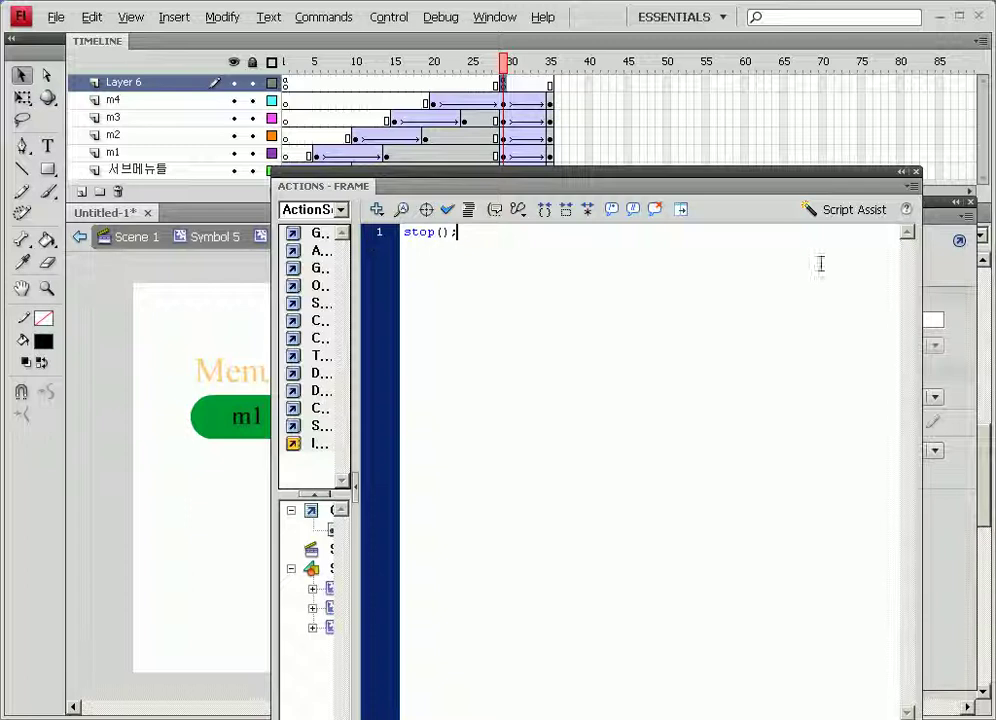
key(F9)
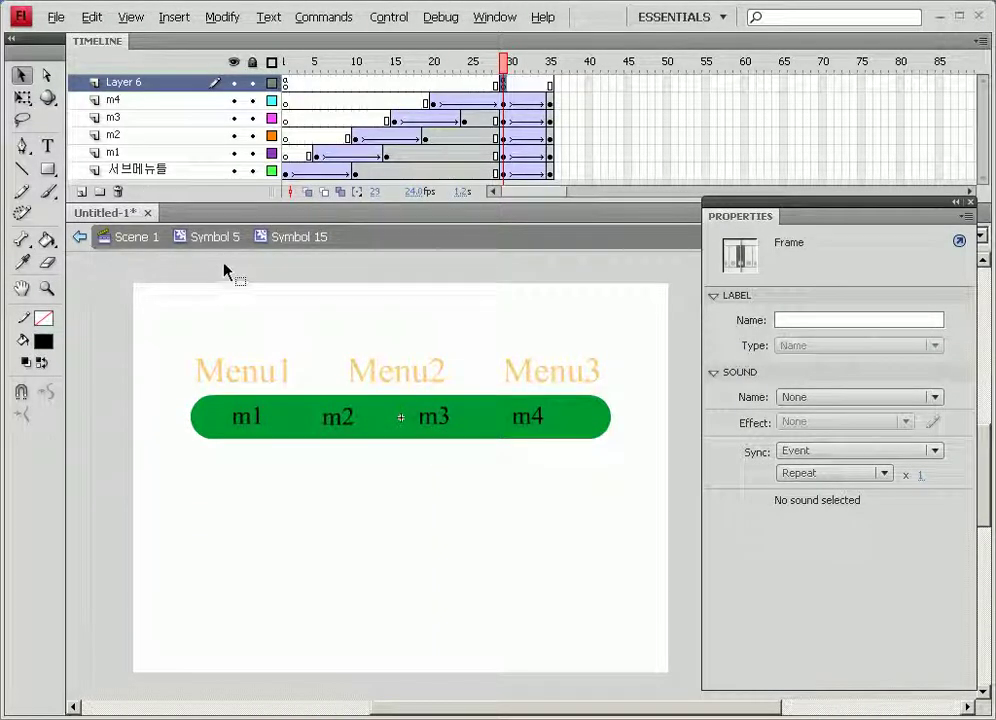
Rename Layer 6 as action and return to editing Symbol 5
double_click(118, 84)
text(a)
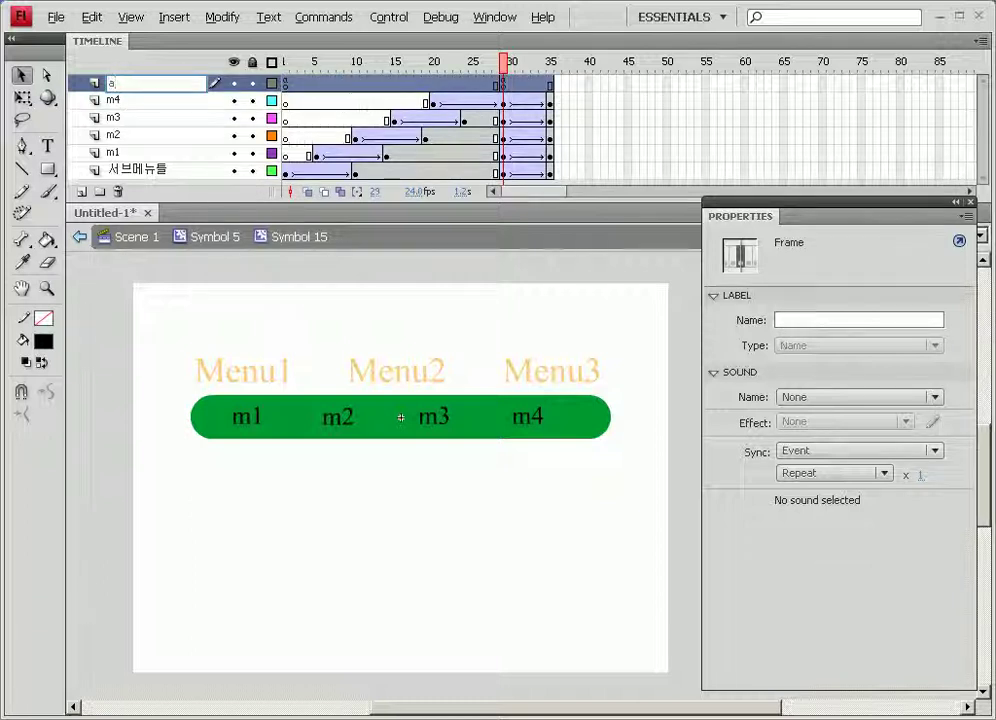
text(ction)
key(Return)
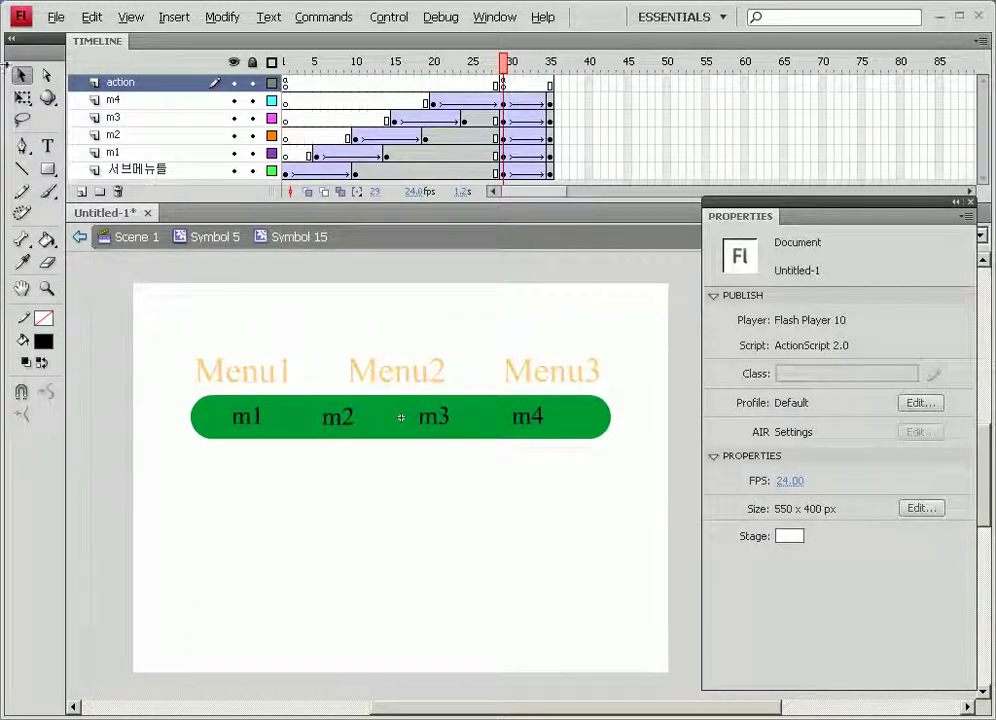
click(222, 240)
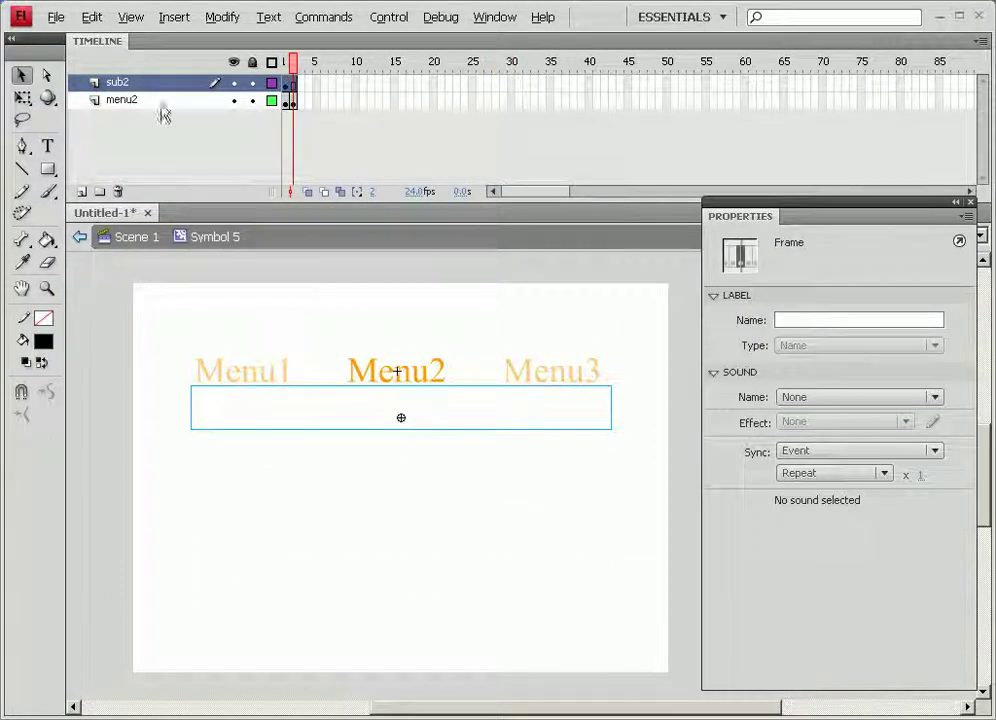
Add a new layer above sub2 and set up the Rectangle tool with a light blue fill and corner radius 0
click(82, 192)
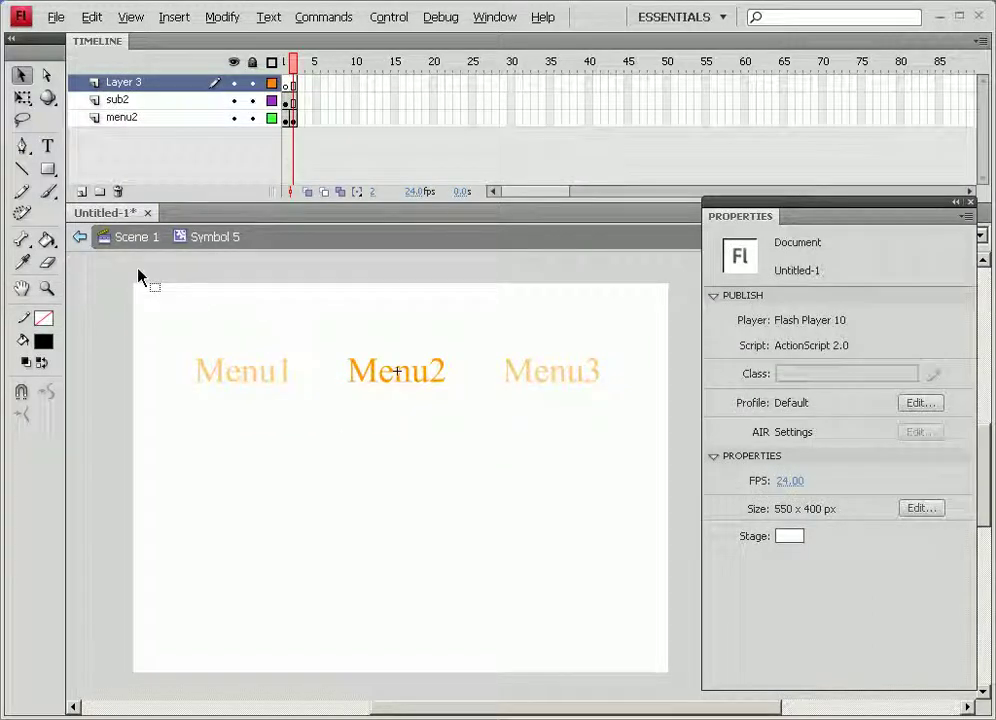
click(47, 169)
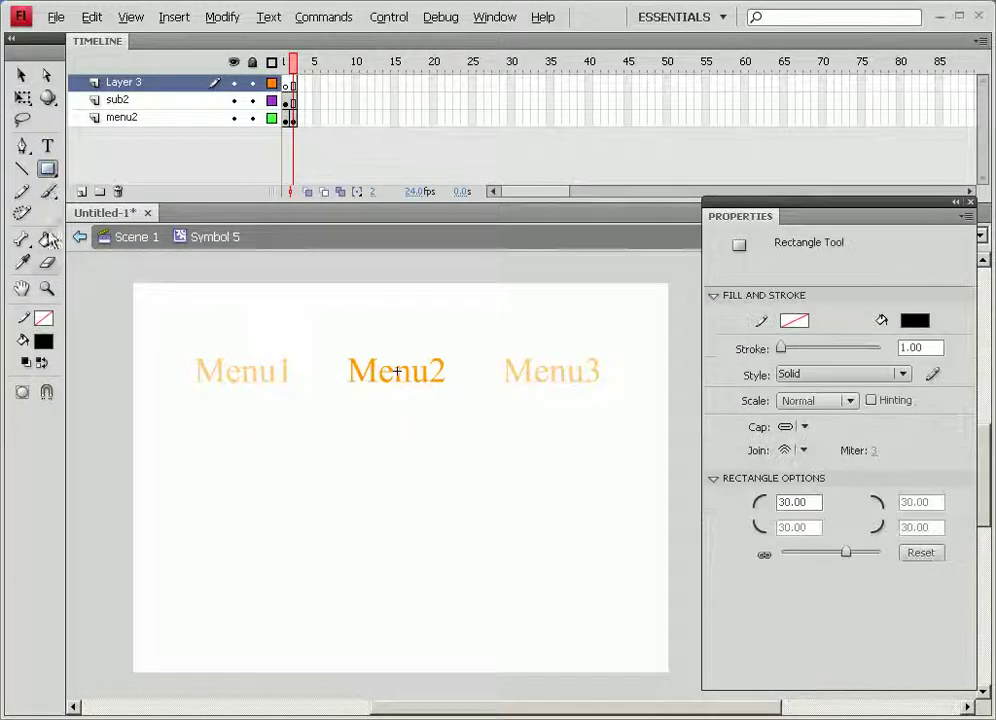
click(43, 341)
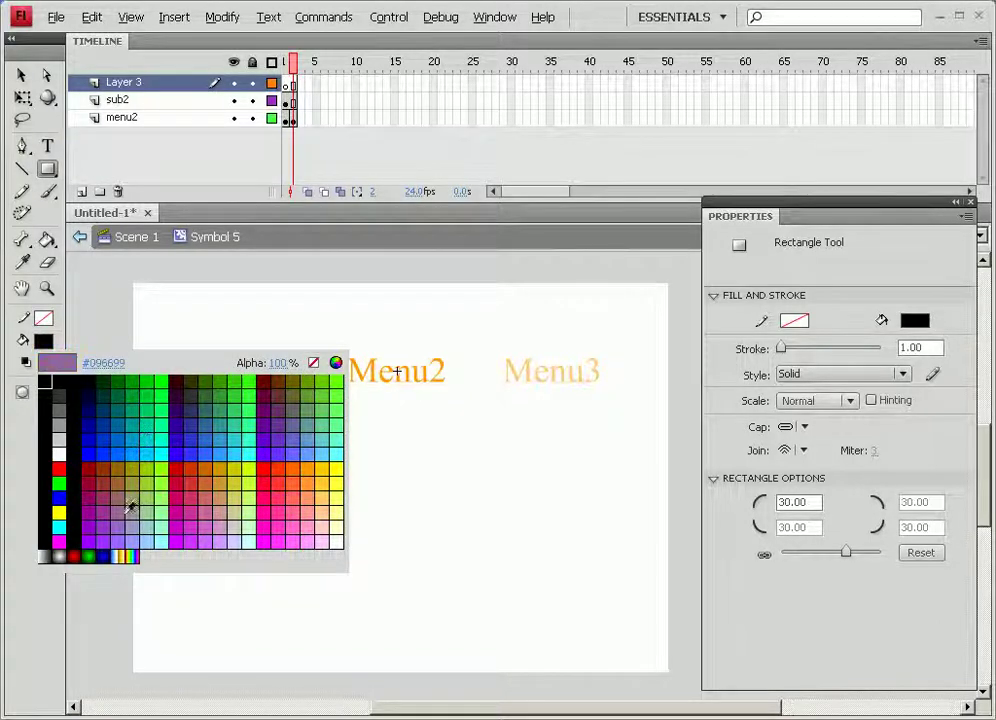
click(160, 518)
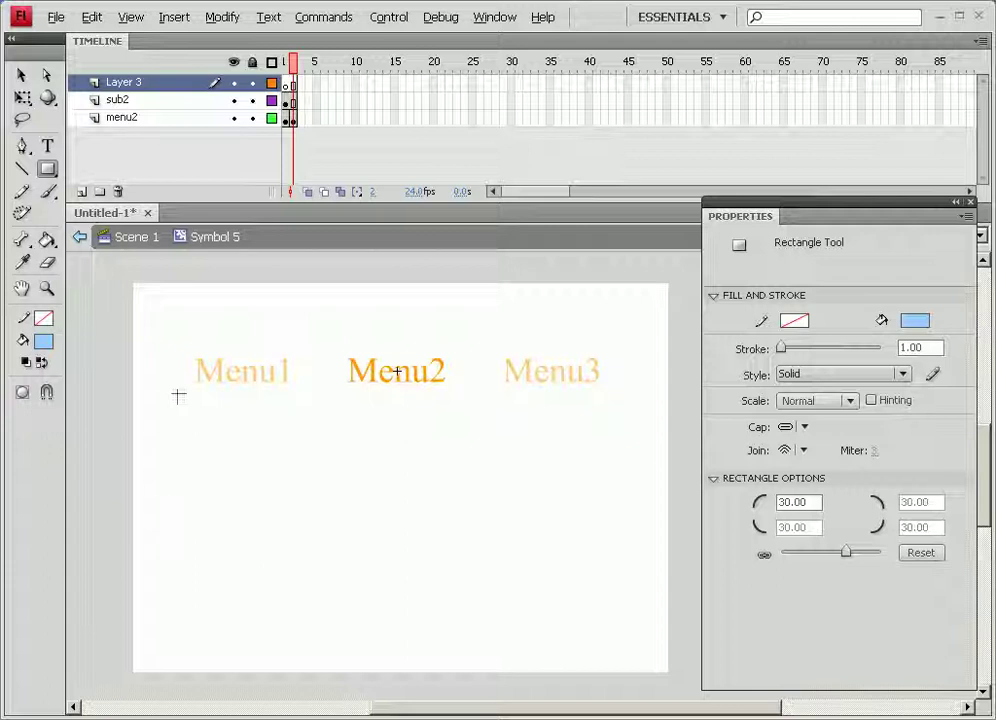
double_click(785, 502)
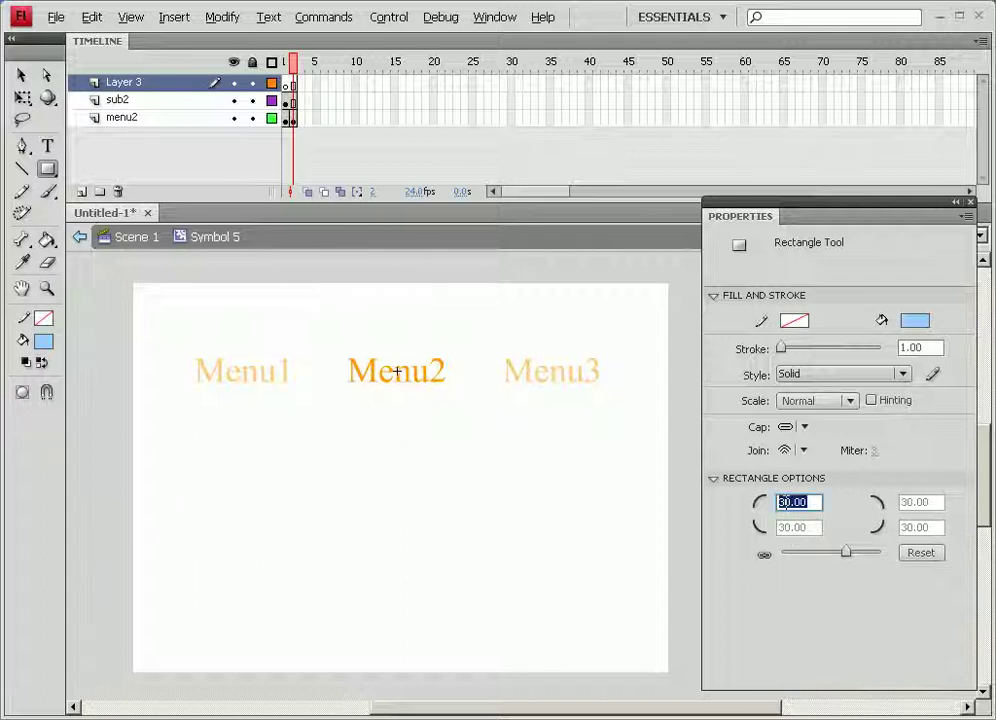
text(0)
key(Return)
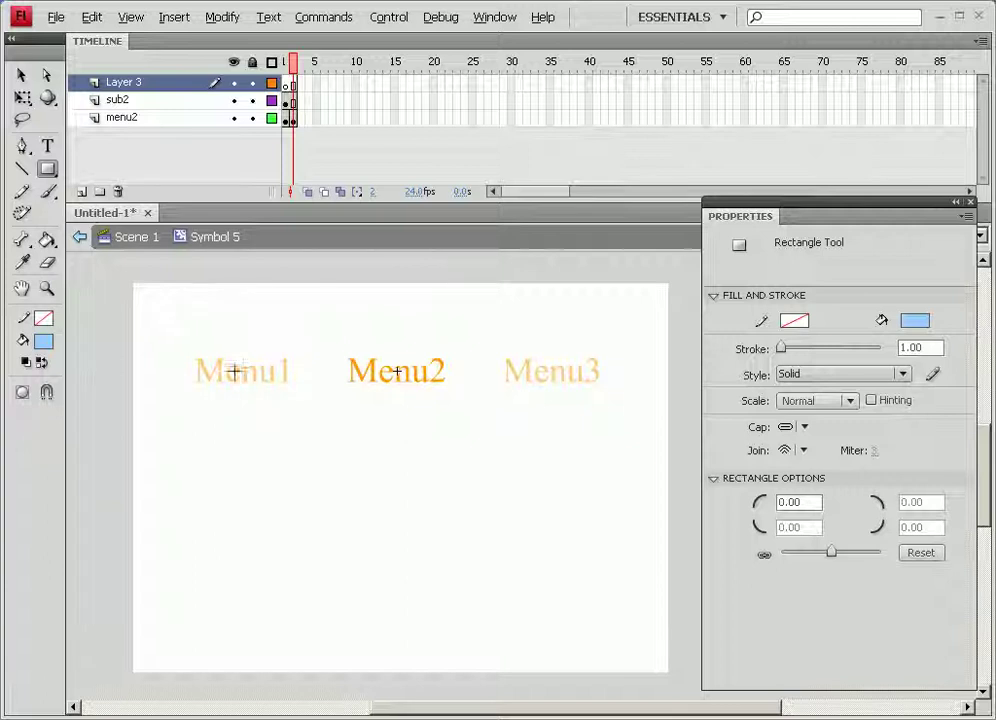
Draw overlapping light blue rectangles on Layer 3 forming a closed border around Menu2 and the submenu area
drag(325, 311, 646, 403)
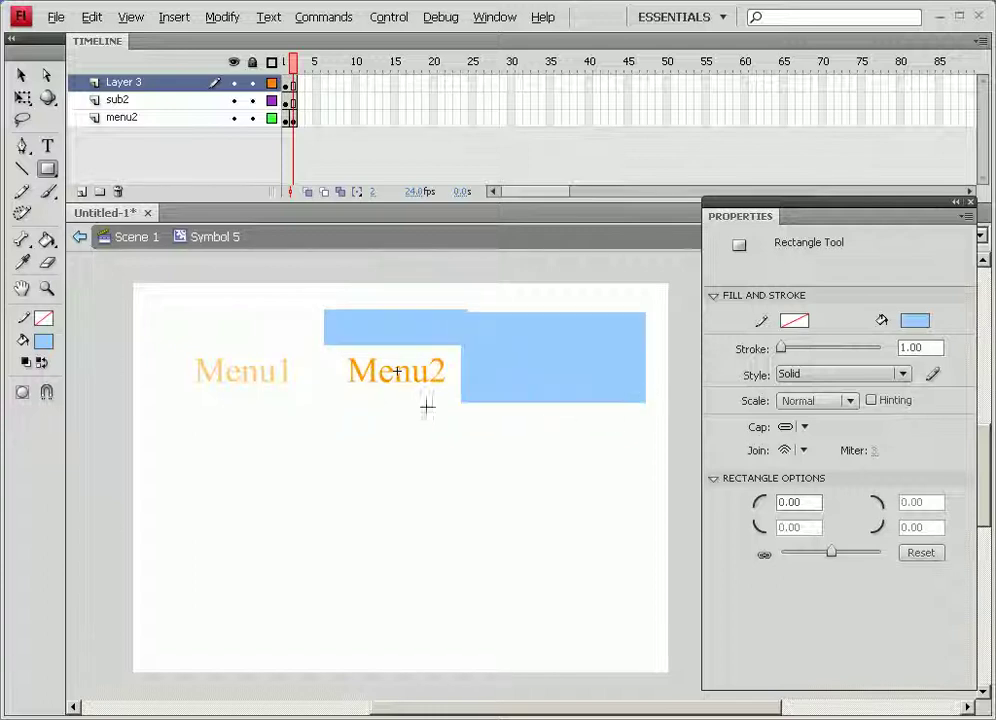
drag(332, 314, 172, 390)
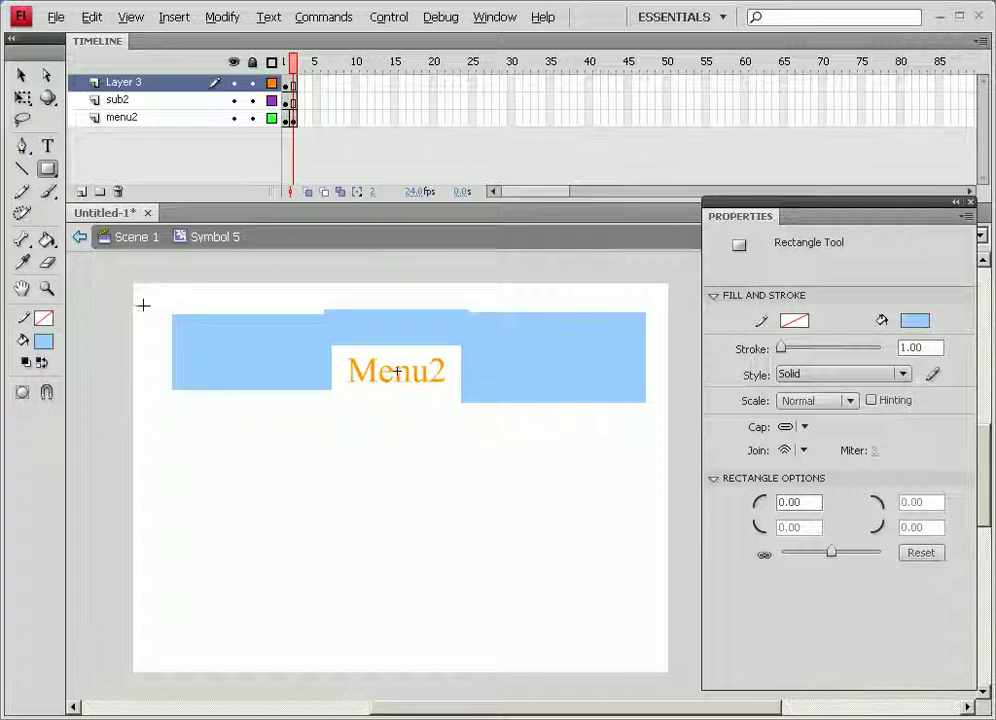
drag(133, 317, 193, 505)
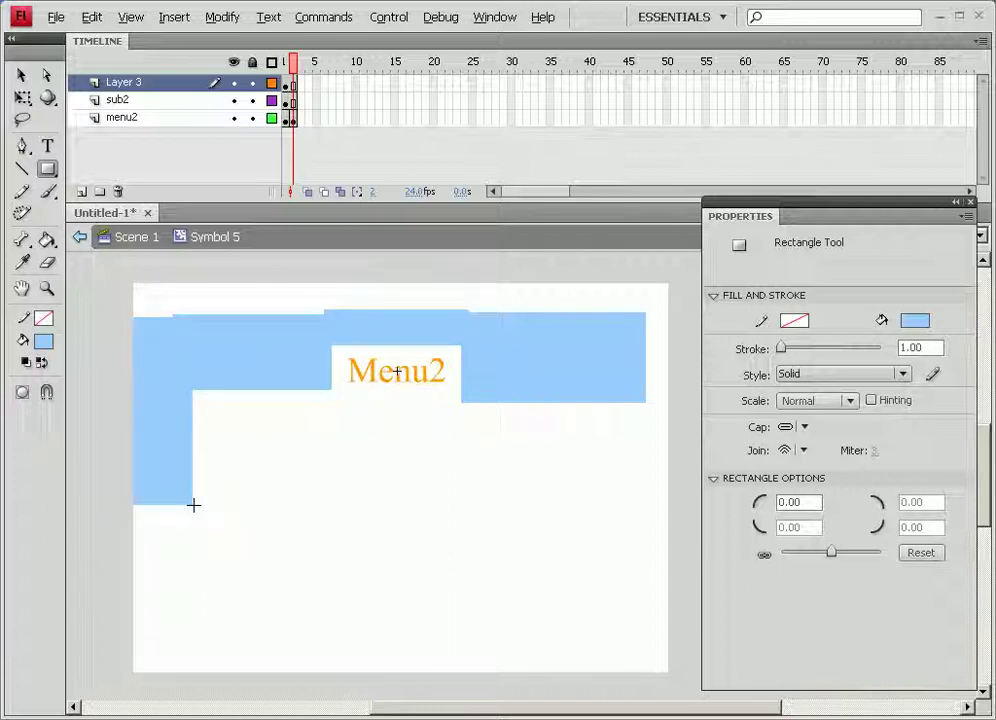
drag(139, 482, 673, 528)
drag(609, 316, 673, 533)
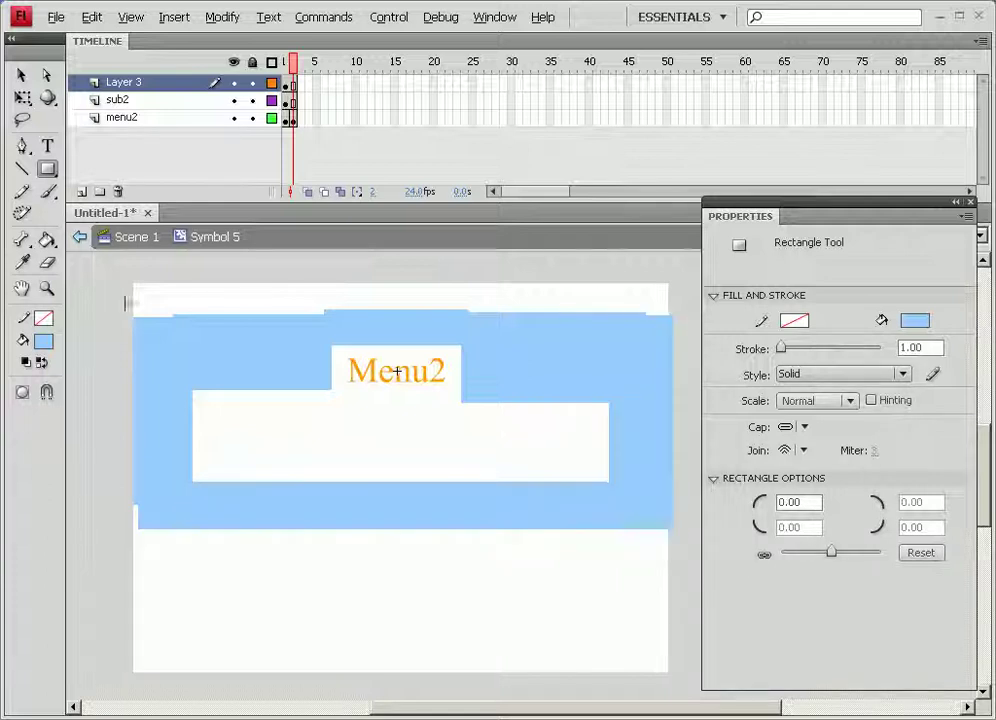
Inspect the Menu2 button and the sub2 clip's frame 29 against the surrounding border, returning to Symbol 5
click(20, 75)
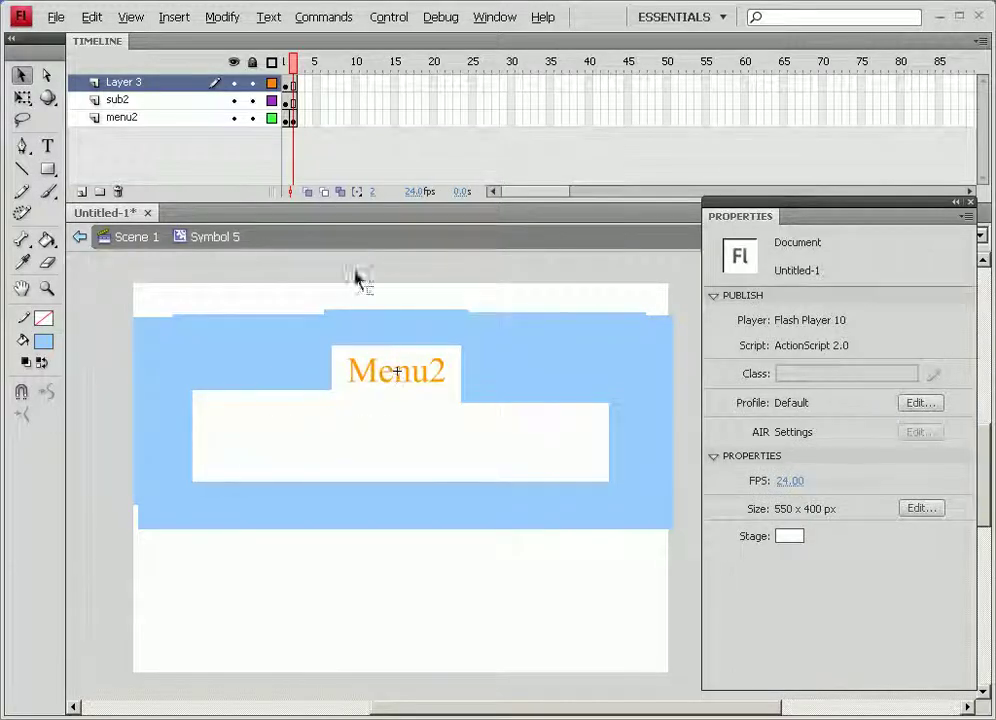
click(397, 374)
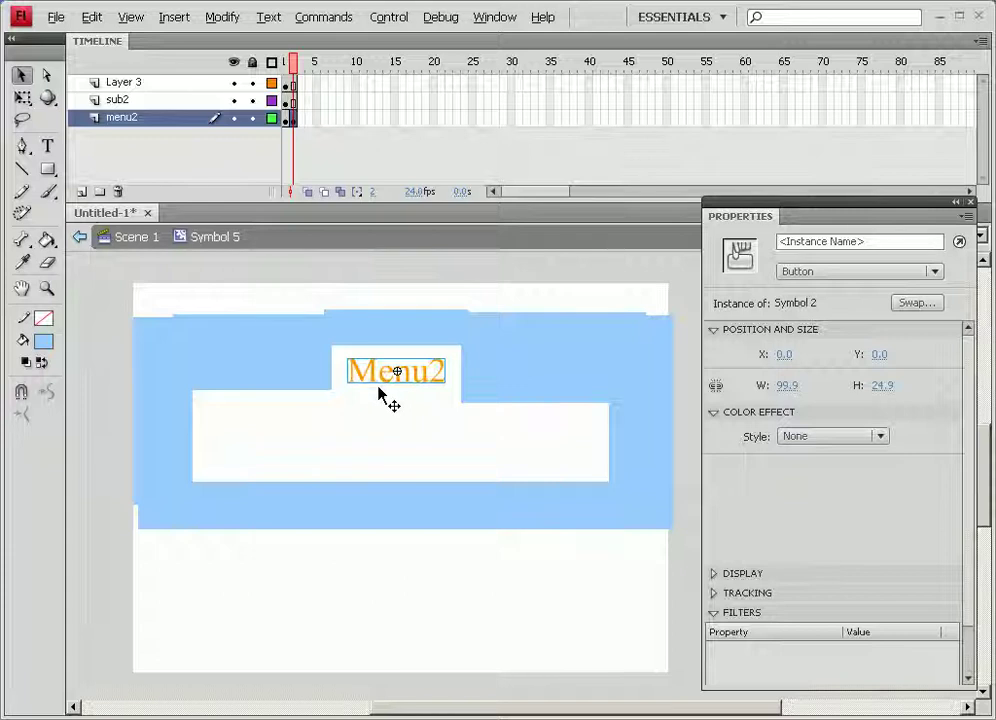
click(364, 434)
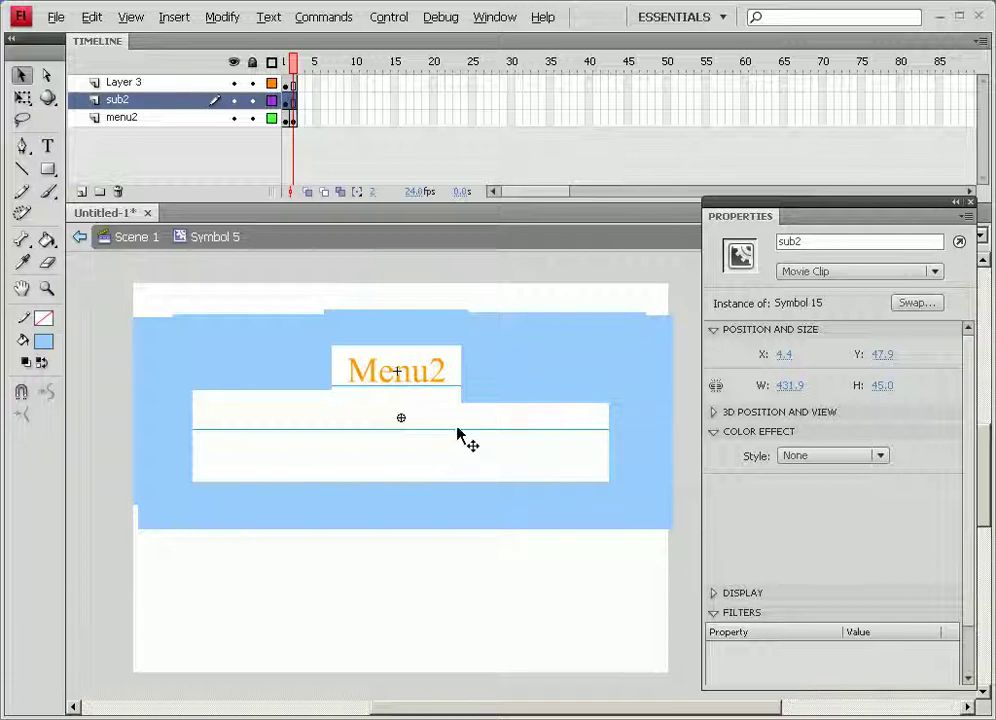
double_click(400, 421)
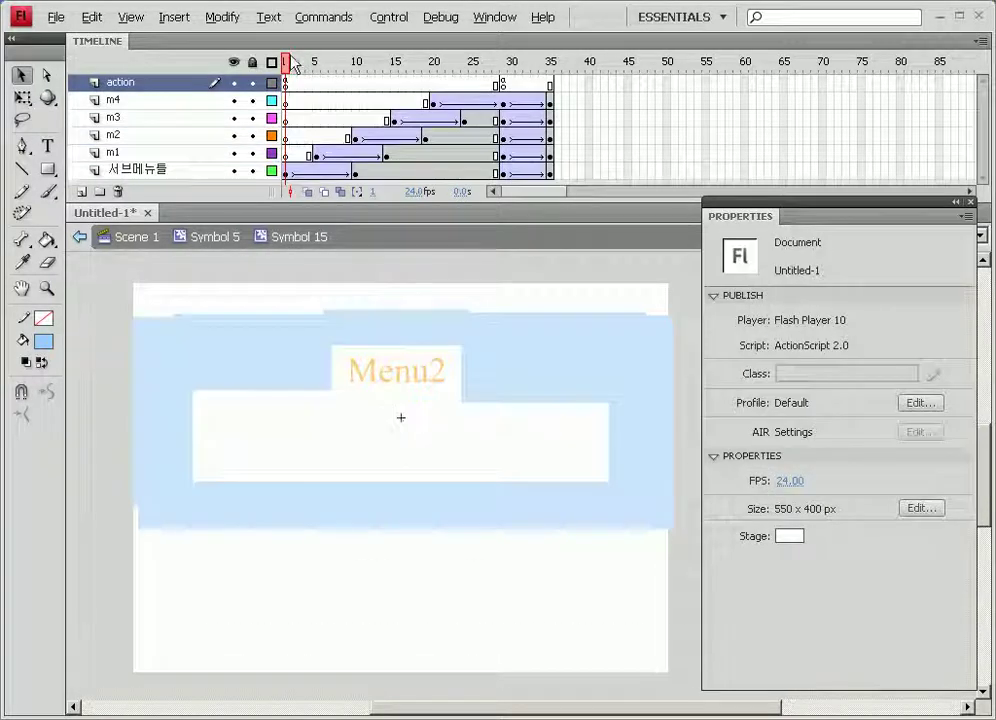
drag(287, 70, 507, 78)
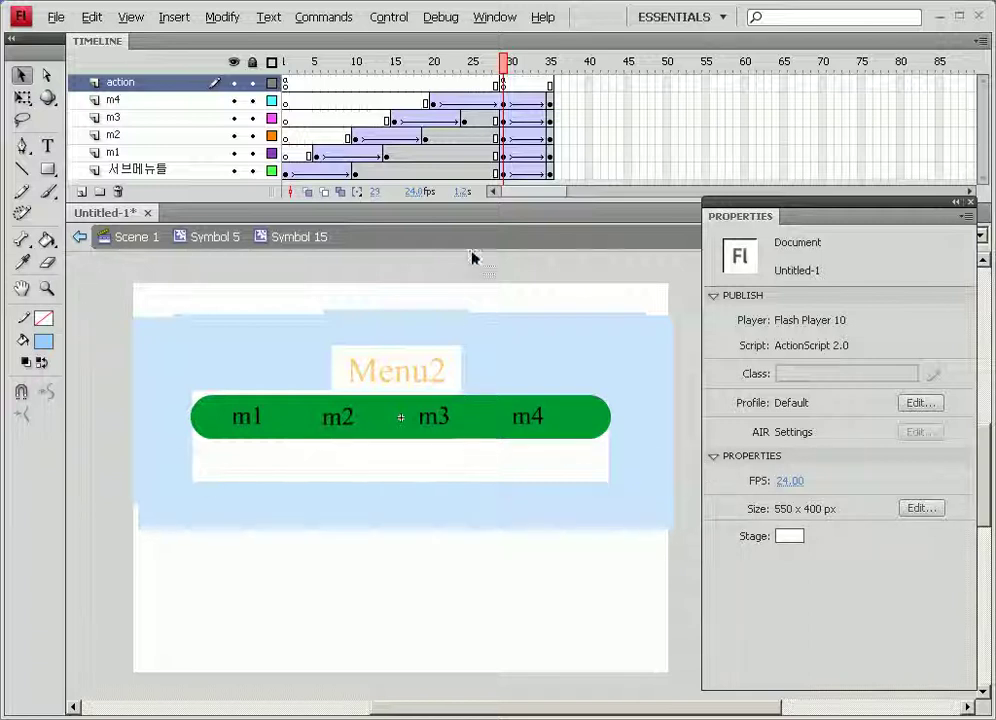
click(238, 246)
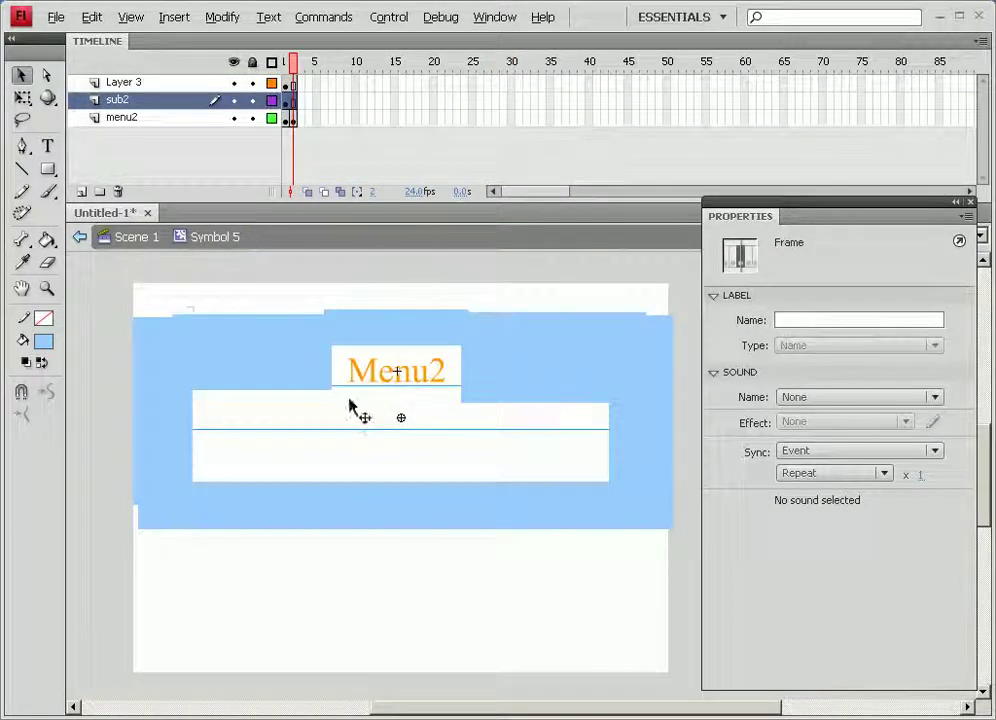
Lock the sub2 and menu2 layers and delete the strip of border overlapping the submenu area below Menu3
click(253, 101)
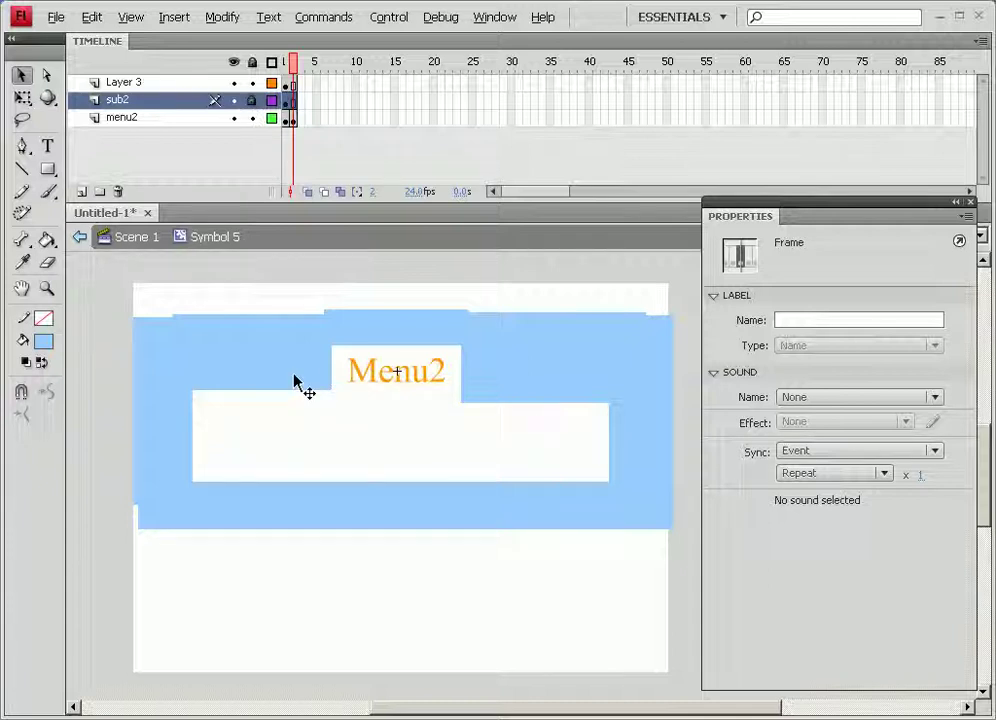
click(252, 118)
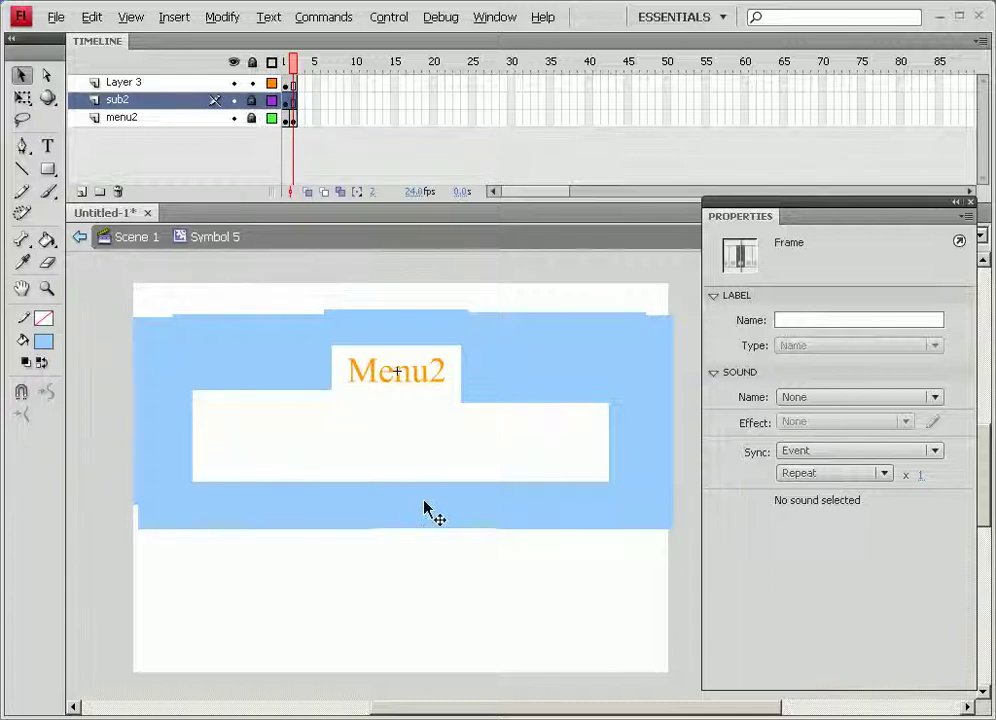
drag(437, 421, 611, 391)
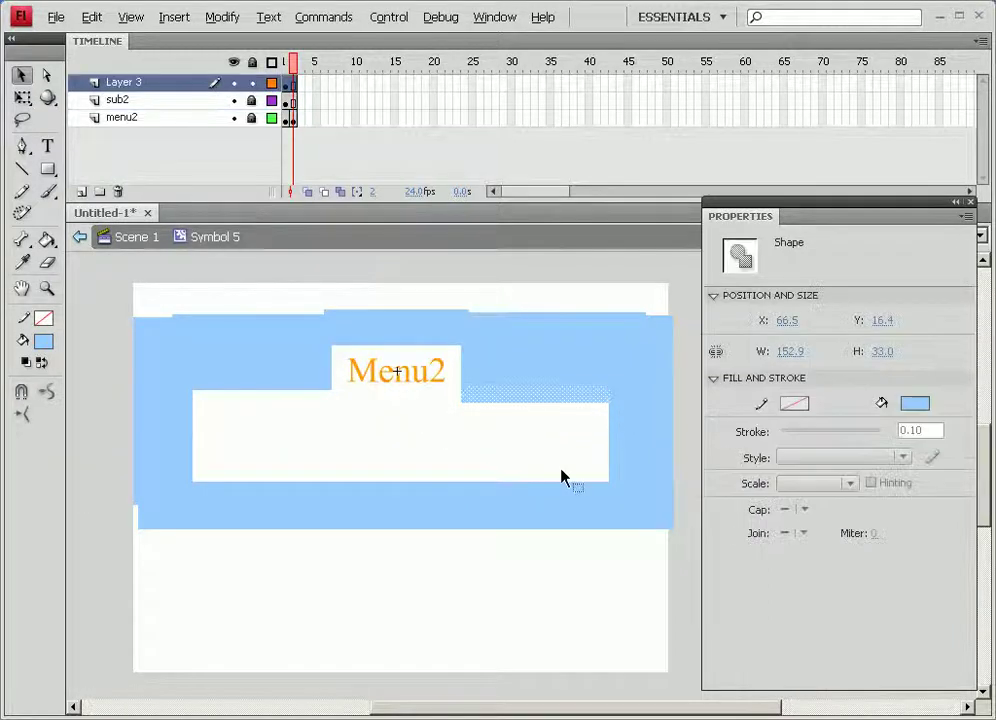
key(Delete)
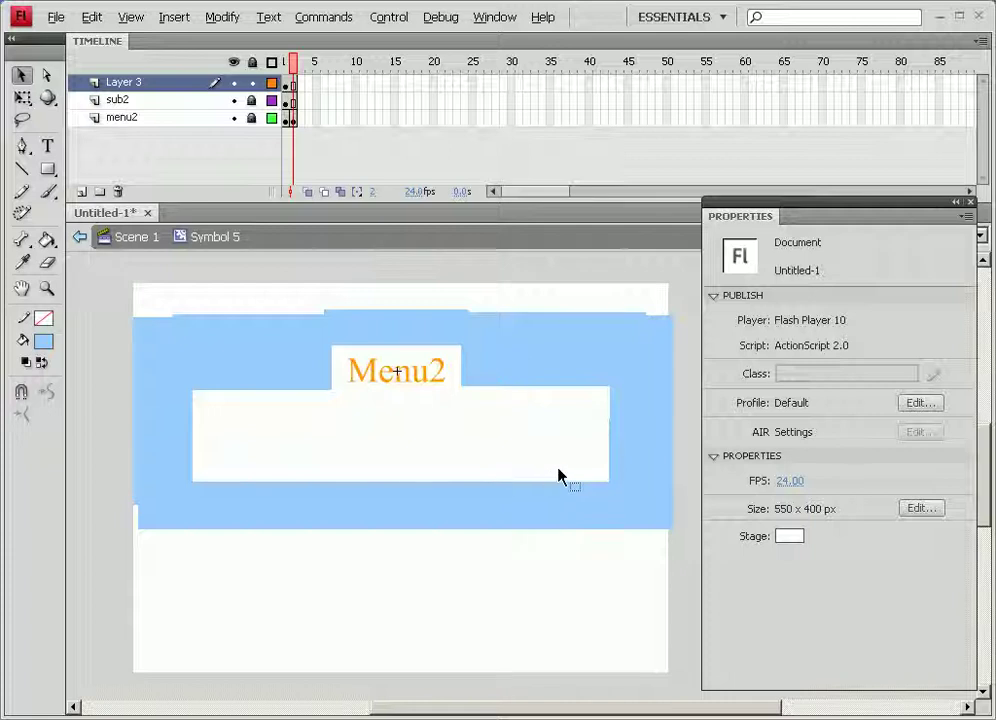
Draw a light blue rectangle along the border's lower inner edge to narrow the submenu opening
click(47, 169)
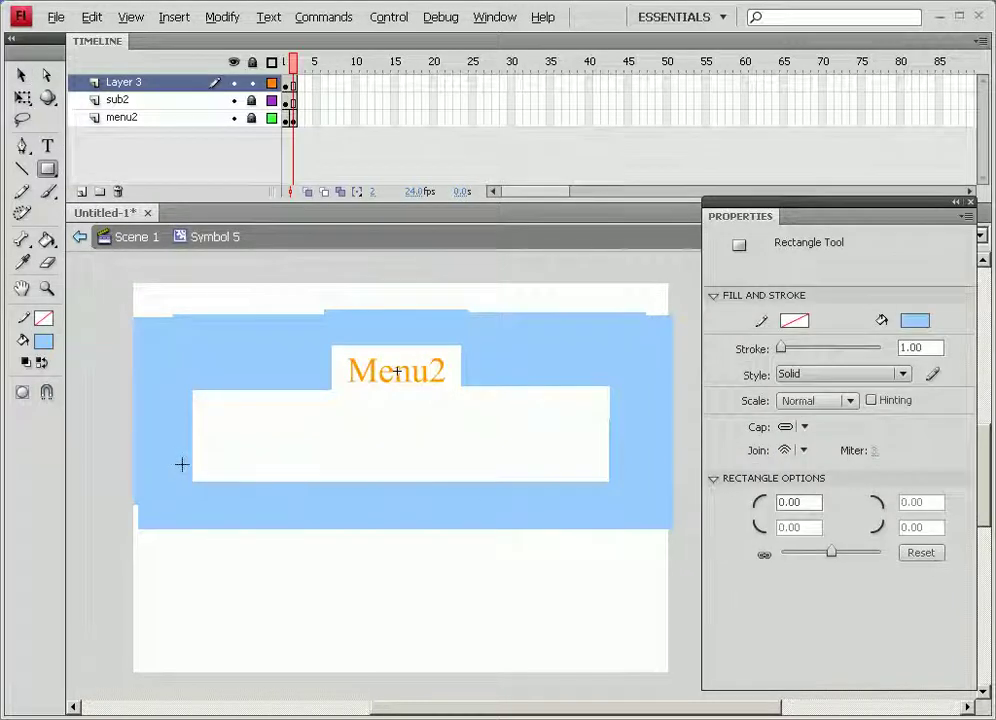
drag(182, 466, 620, 487)
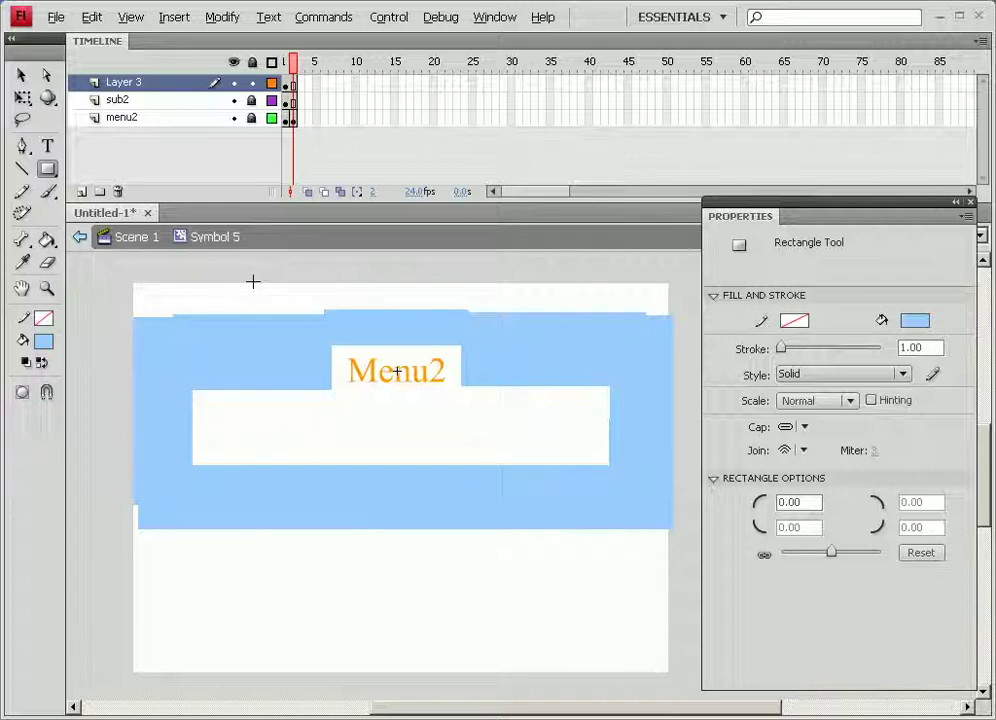
click(21, 75)
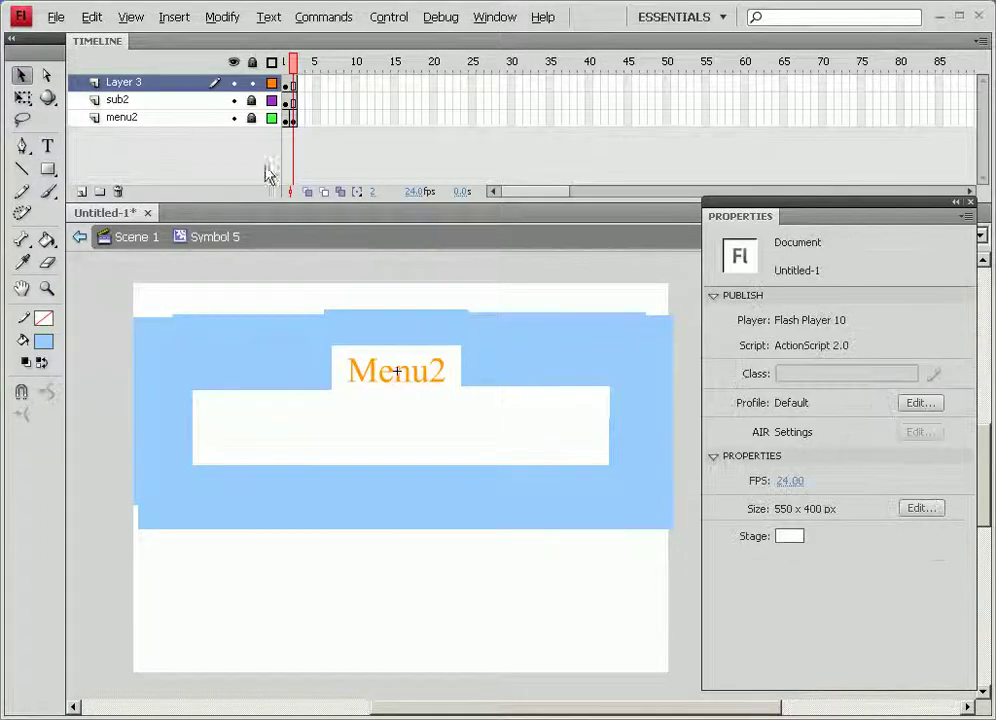
Unlock sub2, check the border against frame 29 of its clip, and lock the layer again in Symbol 5
click(252, 100)
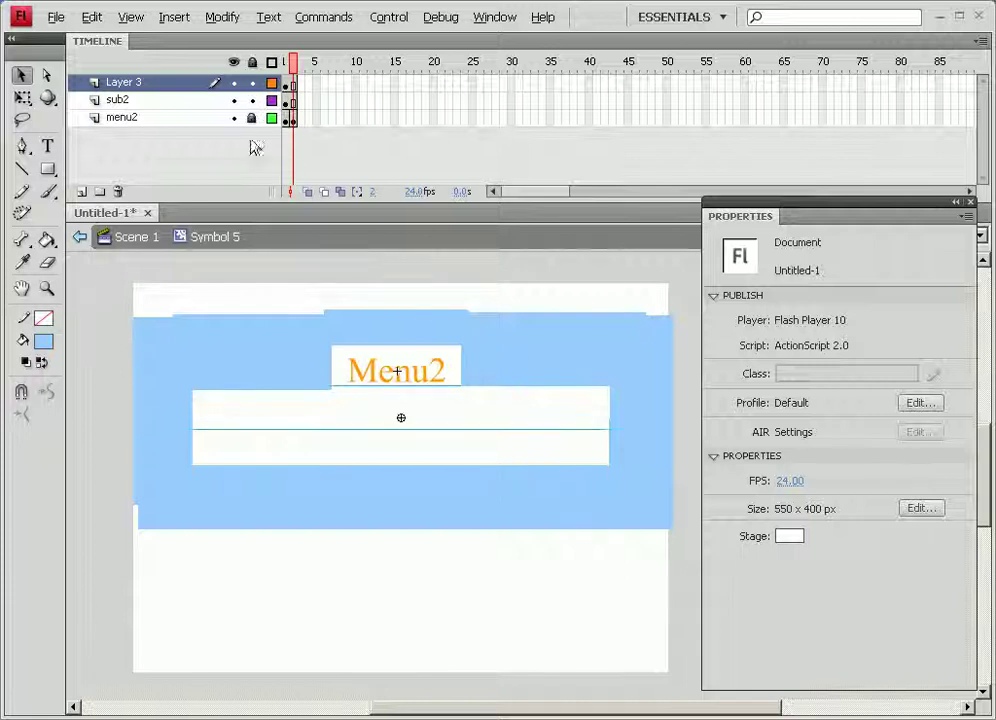
click(388, 417)
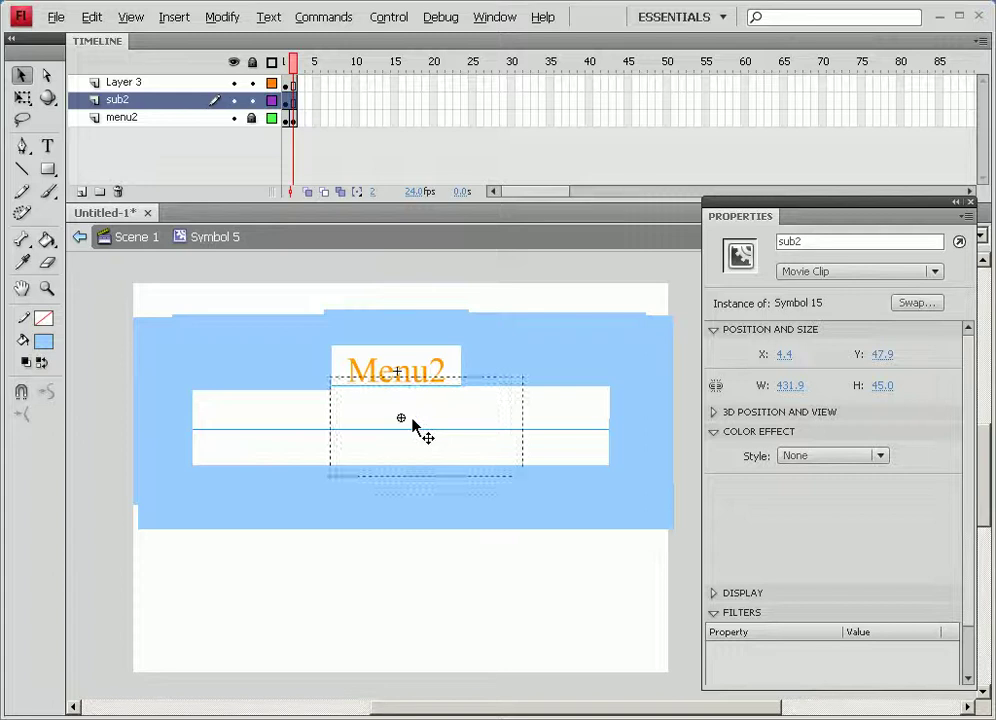
double_click(413, 427)
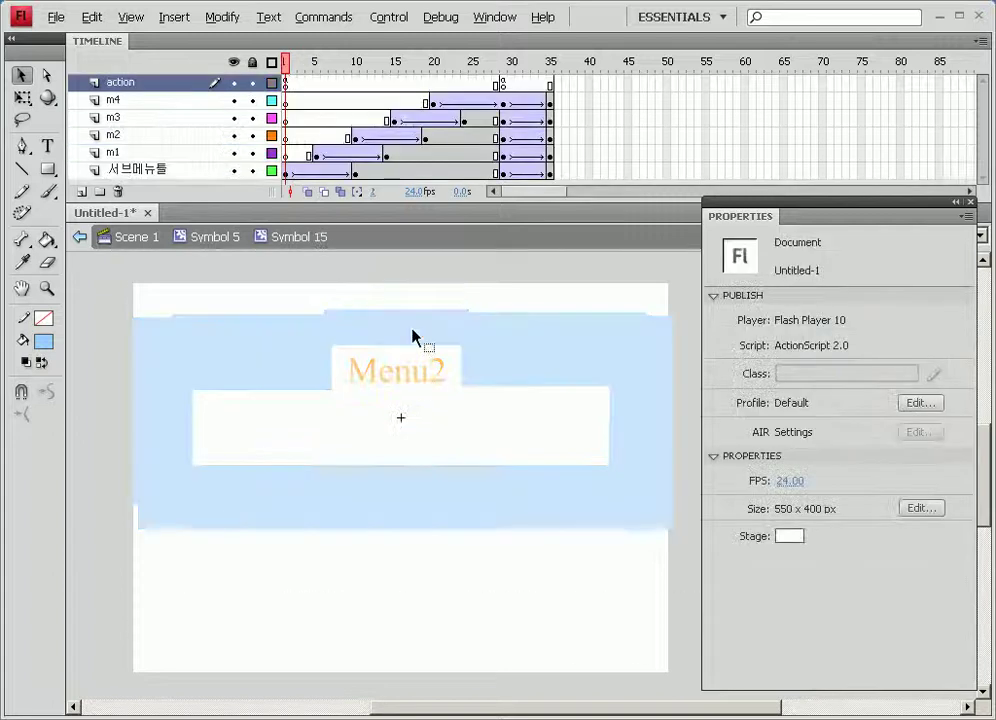
click(504, 80)
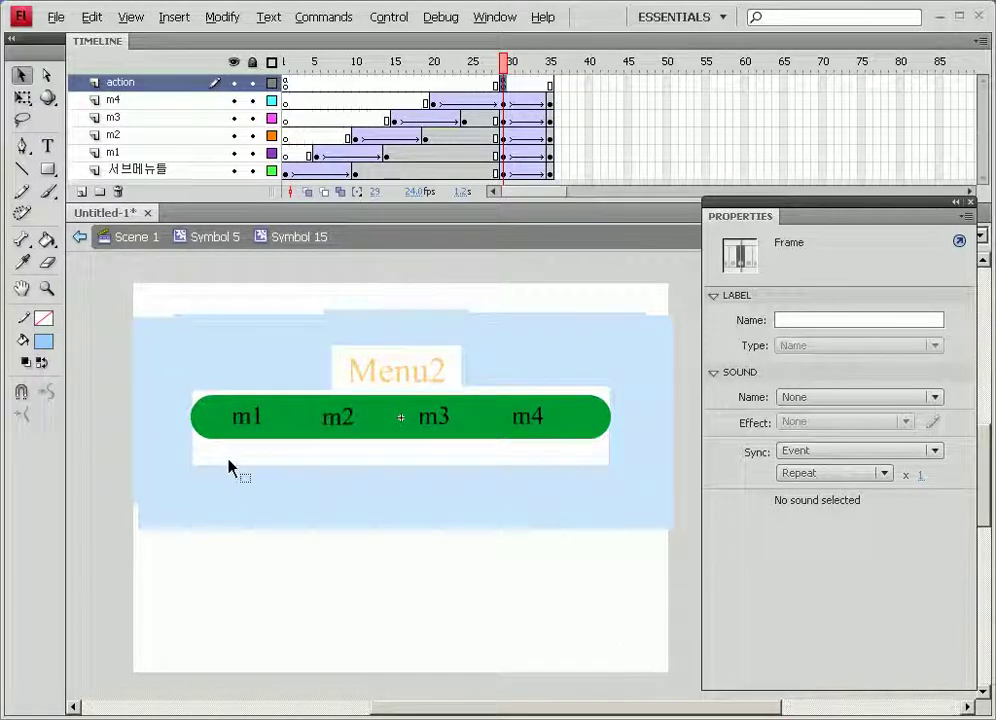
click(226, 238)
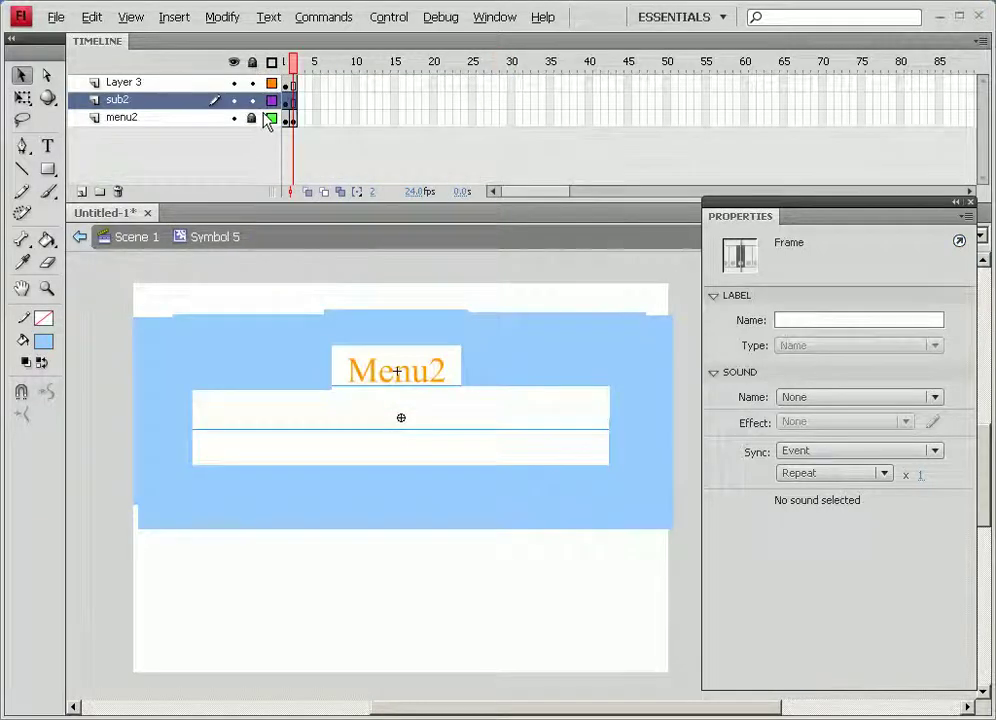
click(252, 101)
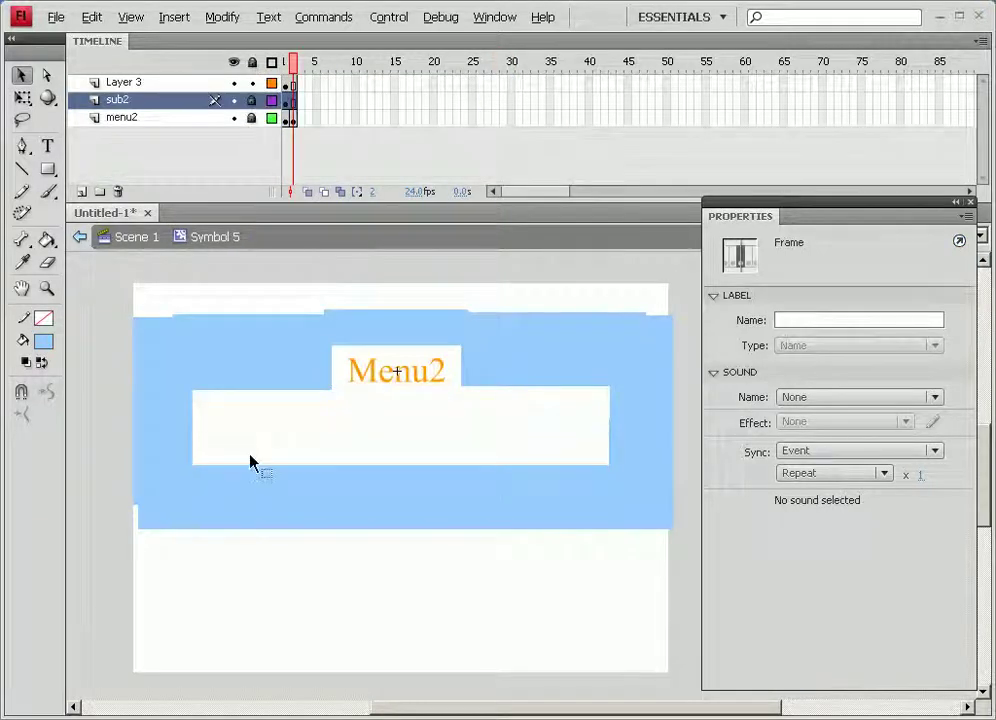
Move the border's left section about 14 px outward and remove the thin sliver left at the opening's edge
drag(89, 287, 192, 582)
click(165, 433)
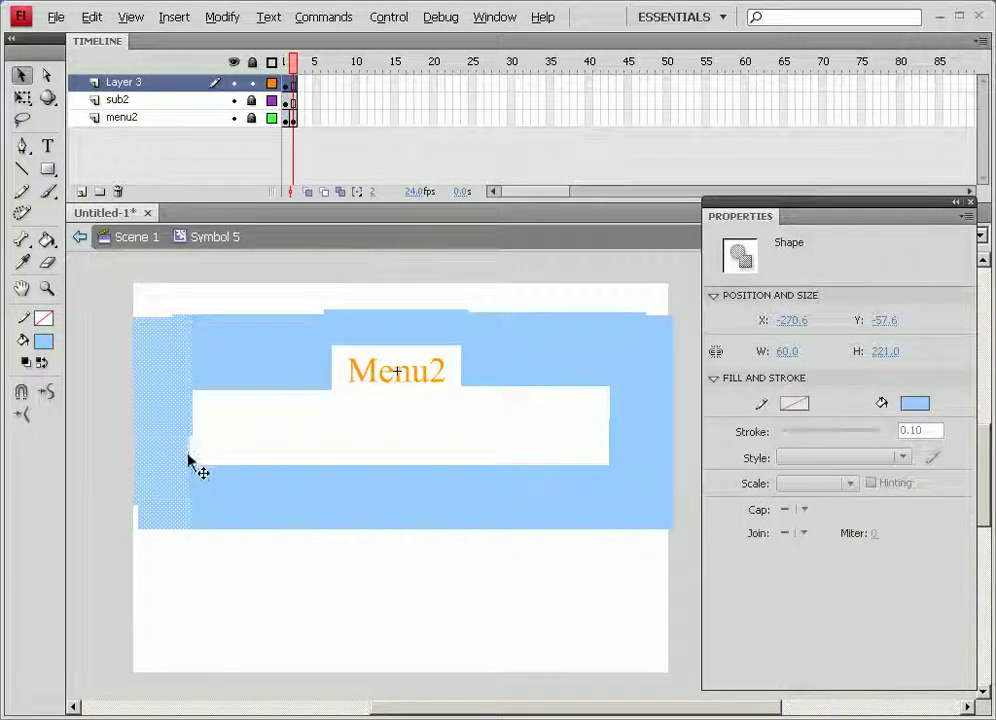
drag(182, 462, 167, 456)
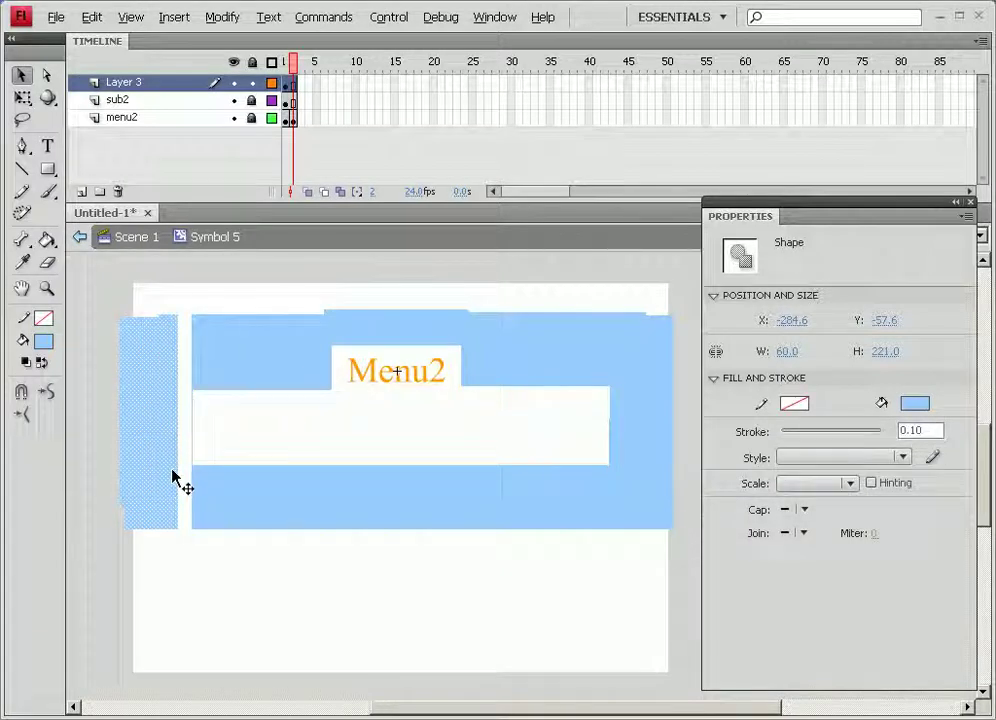
click(196, 440)
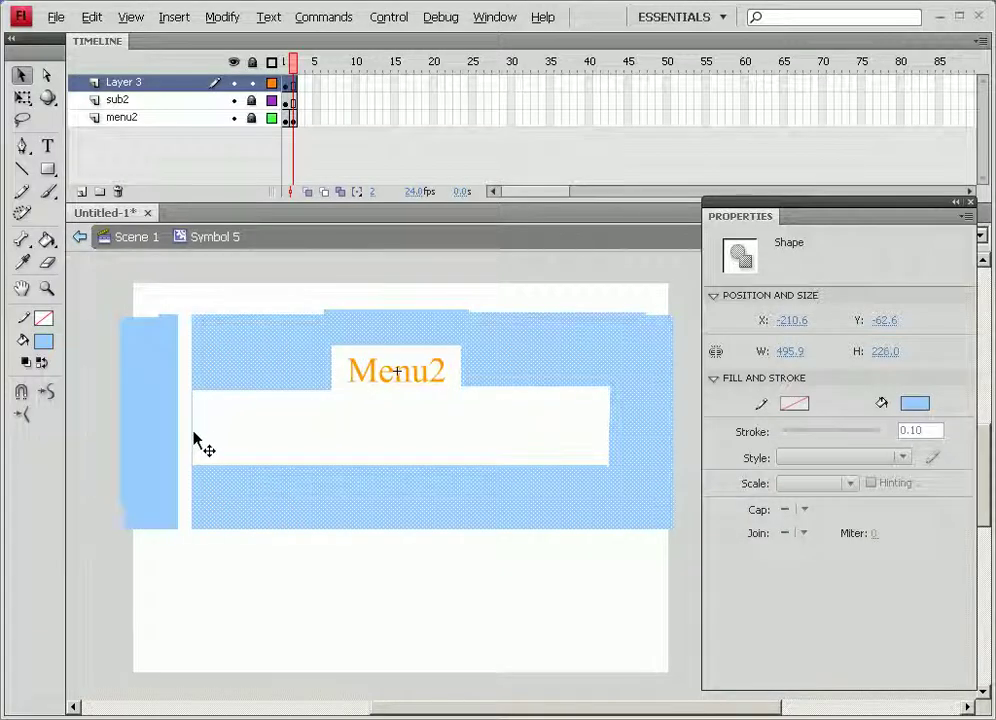
drag(185, 397, 198, 473)
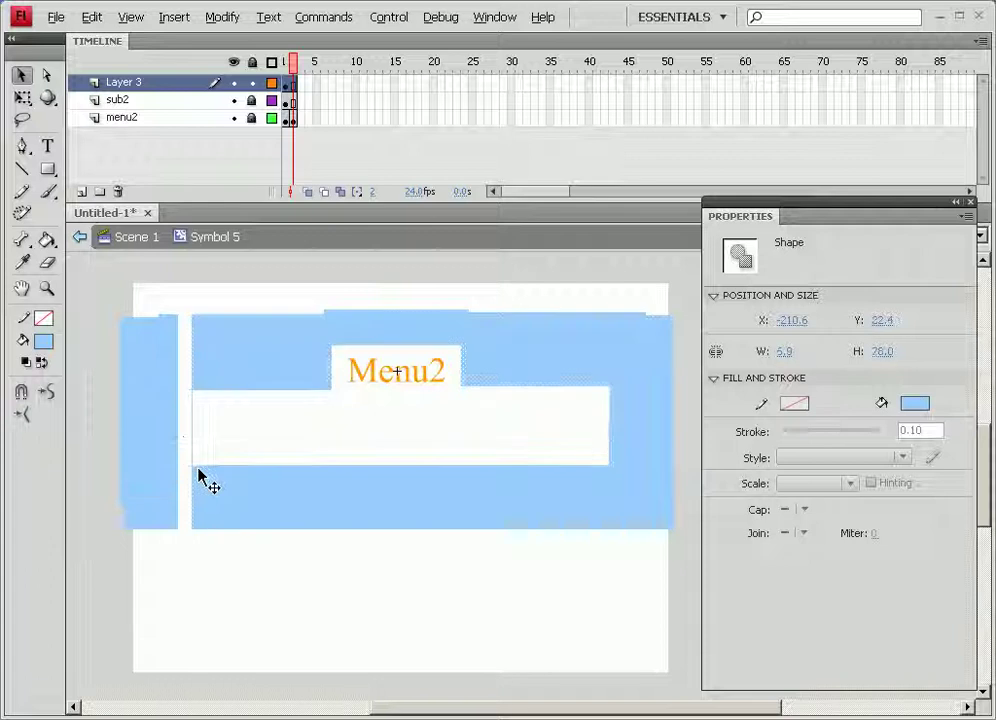
click(197, 450)
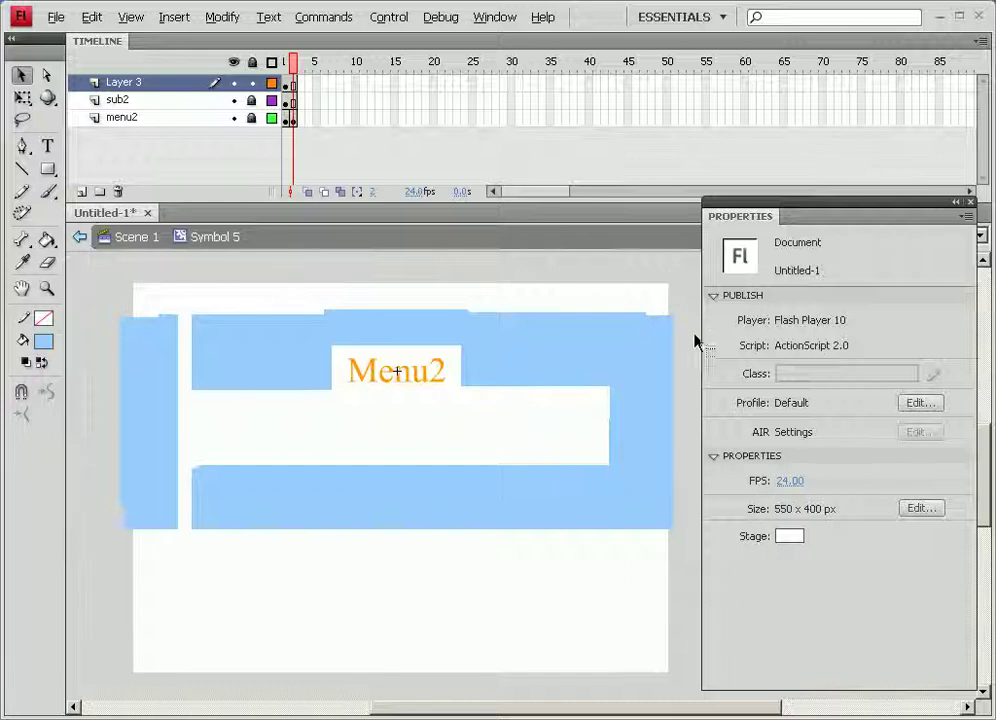
Move the border's right section about 18 px outward and fill the four resulting gaps with light blue rectangles
mouse_move(686, 293)
mouse_down()
mouse_move(678, 567)
mouse_move(660, 582)
mouse_move(609, 572)
mouse_up()
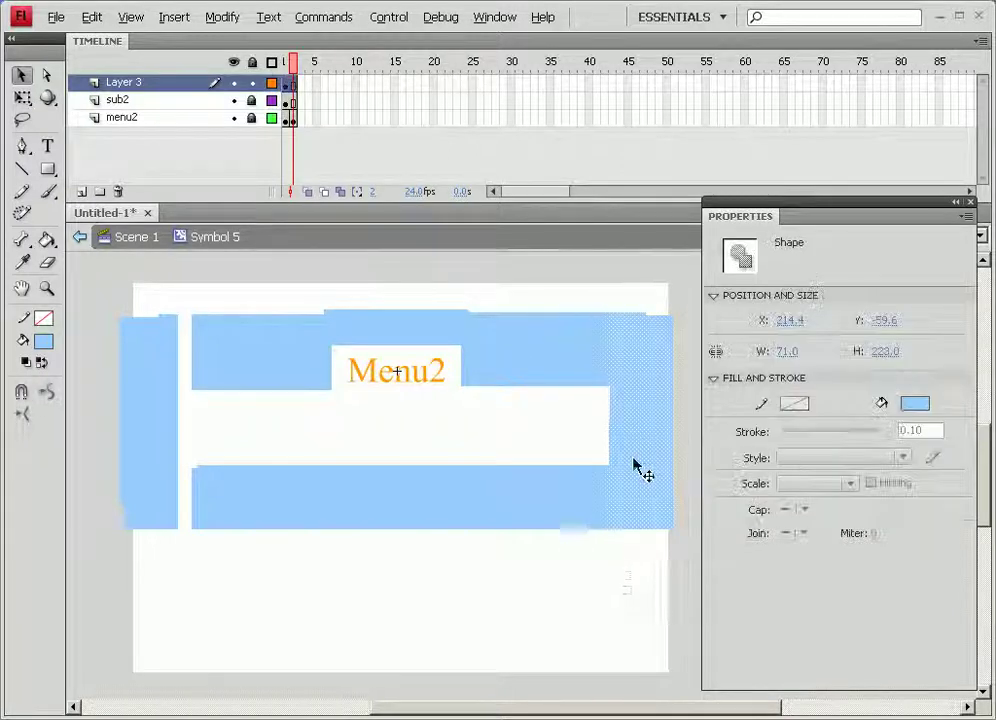
drag(636, 462, 654, 464)
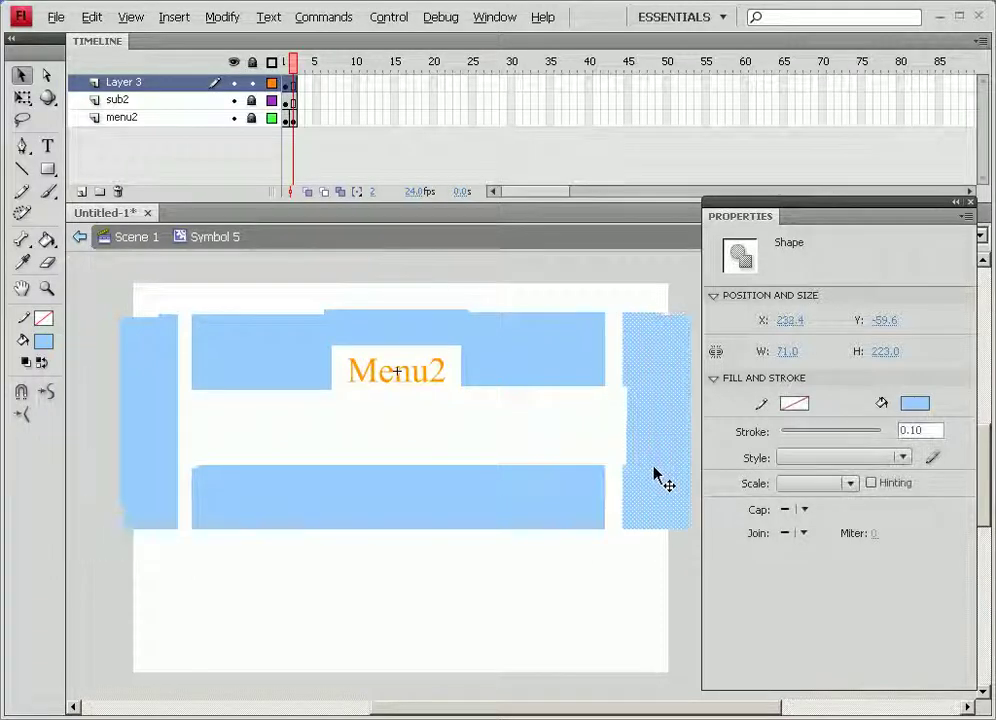
click(50, 171)
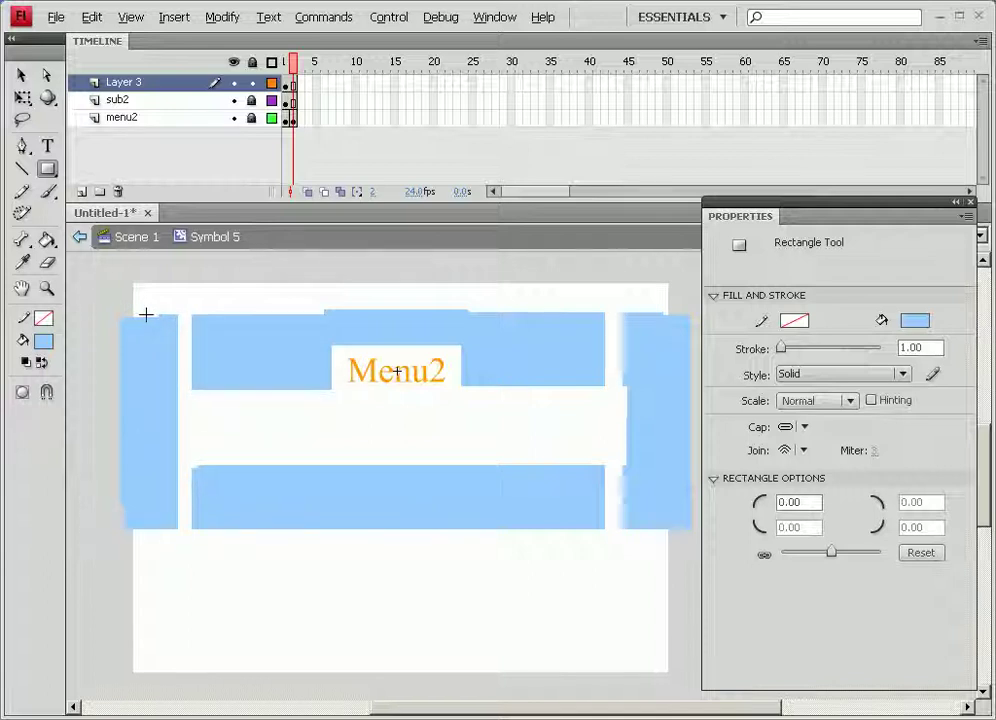
drag(151, 315, 220, 390)
drag(173, 467, 211, 531)
drag(584, 314, 641, 386)
drag(597, 467, 641, 529)
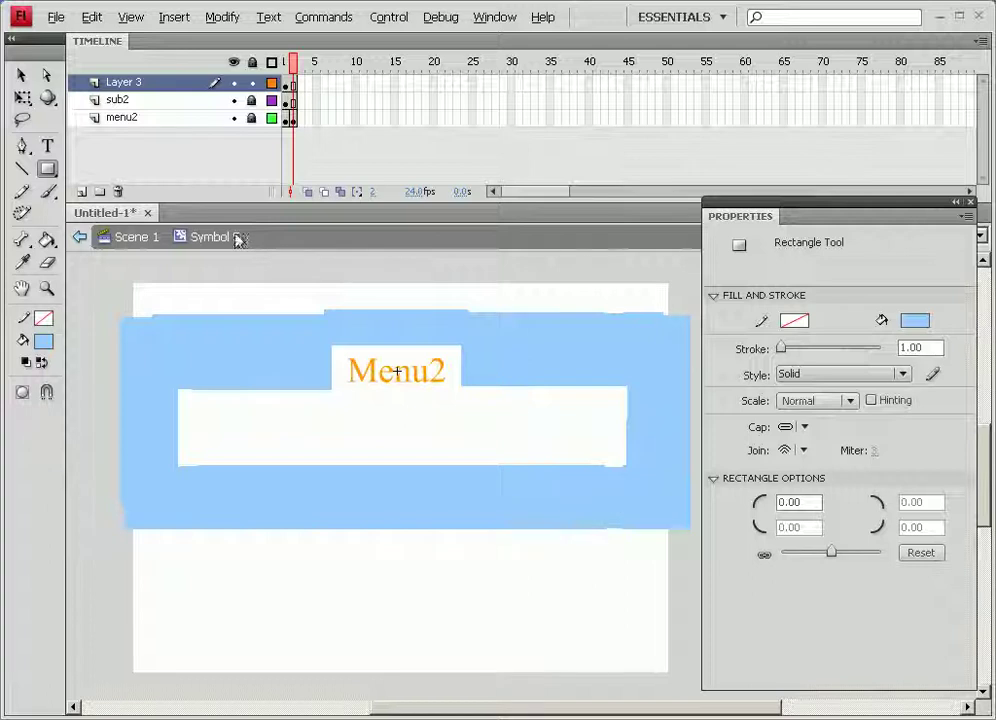
click(21, 75)
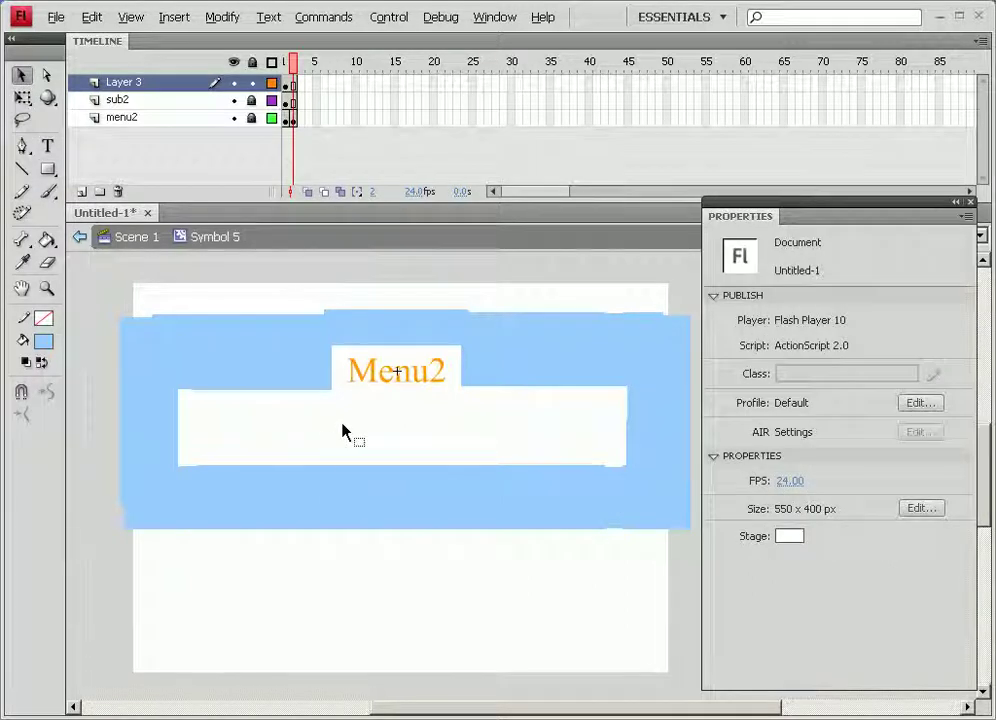
Unlock sub2, compare the widened border opening with the submenu at frame 29 of its clip, and return to Symbol 5
click(251, 100)
click(400, 412)
double_click(387, 421)
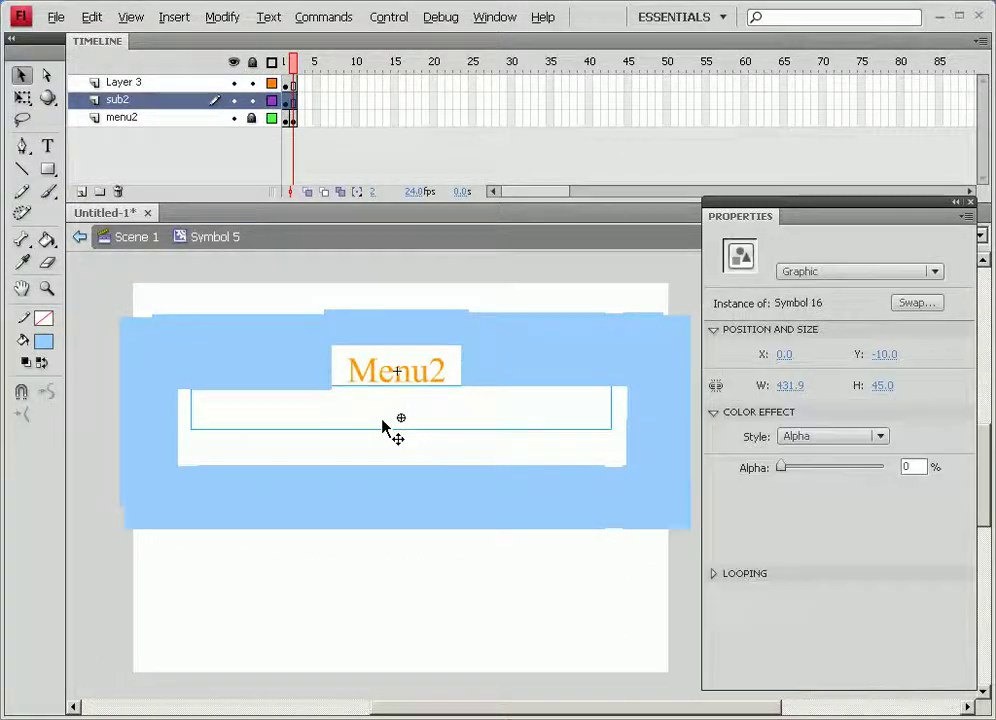
drag(298, 67, 506, 77)
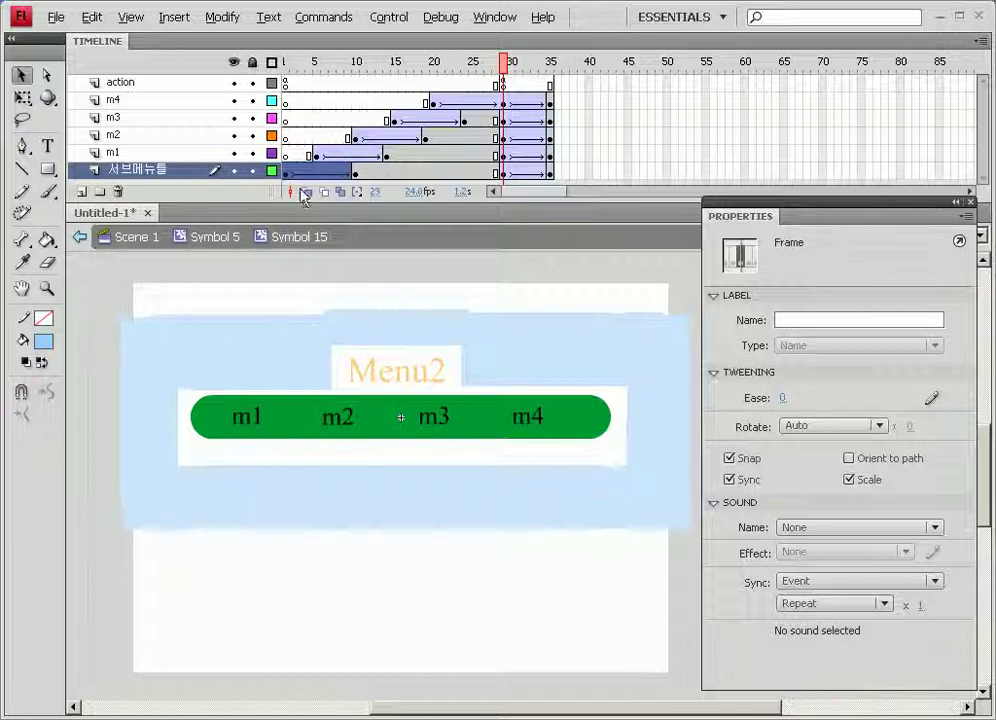
click(236, 242)
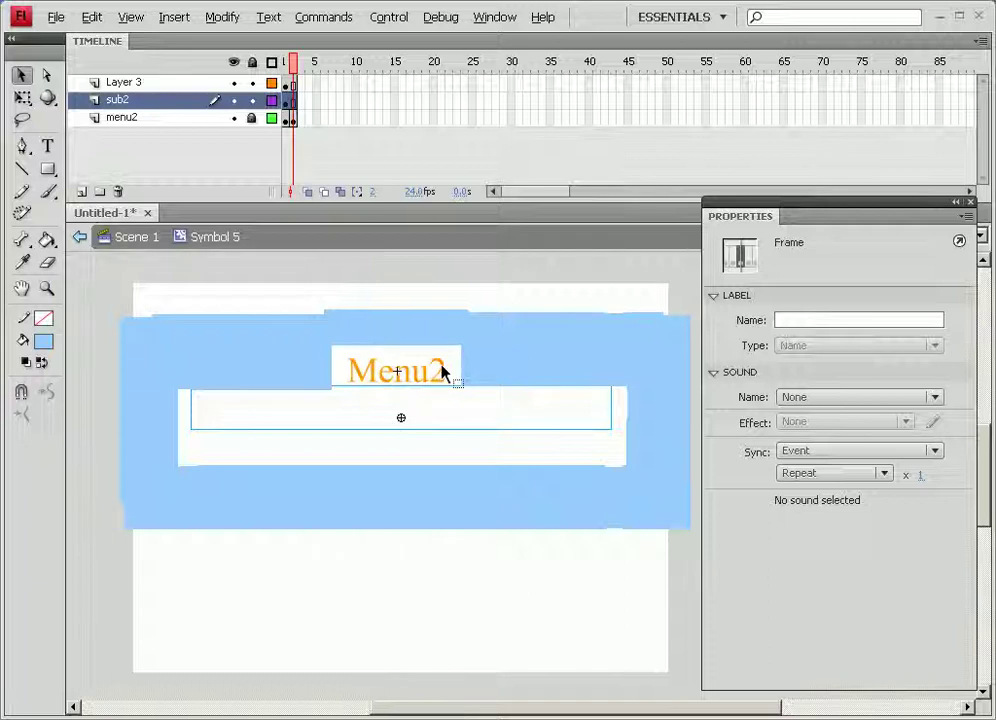
Convert the light blue border shape around Menu2 into a button symbol
click(528, 371)
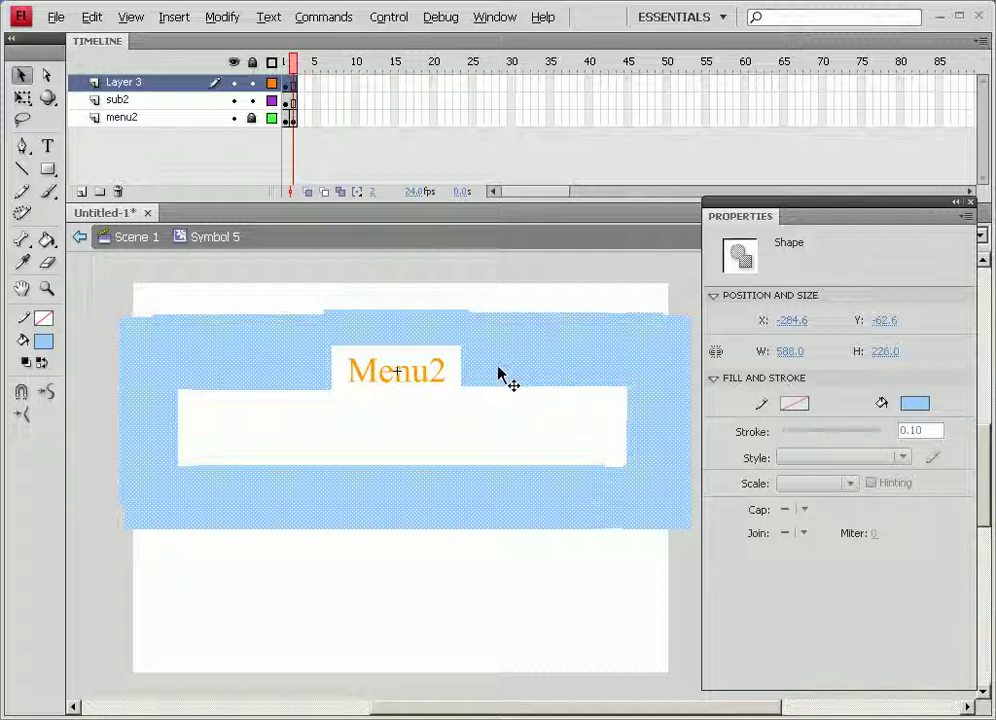
key(F8)
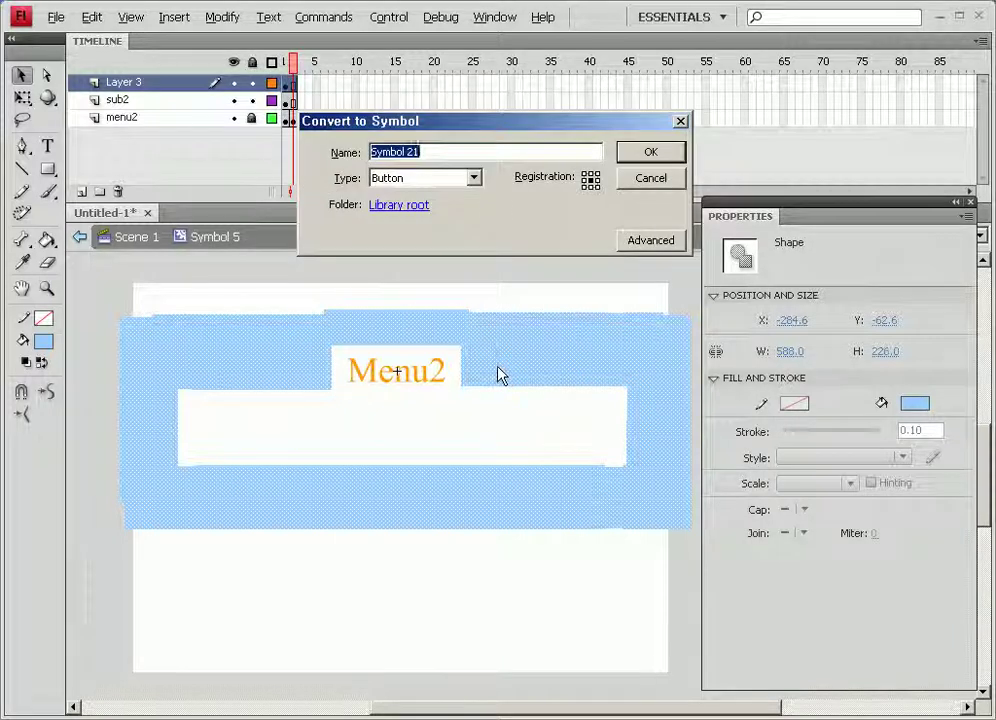
click(632, 159)
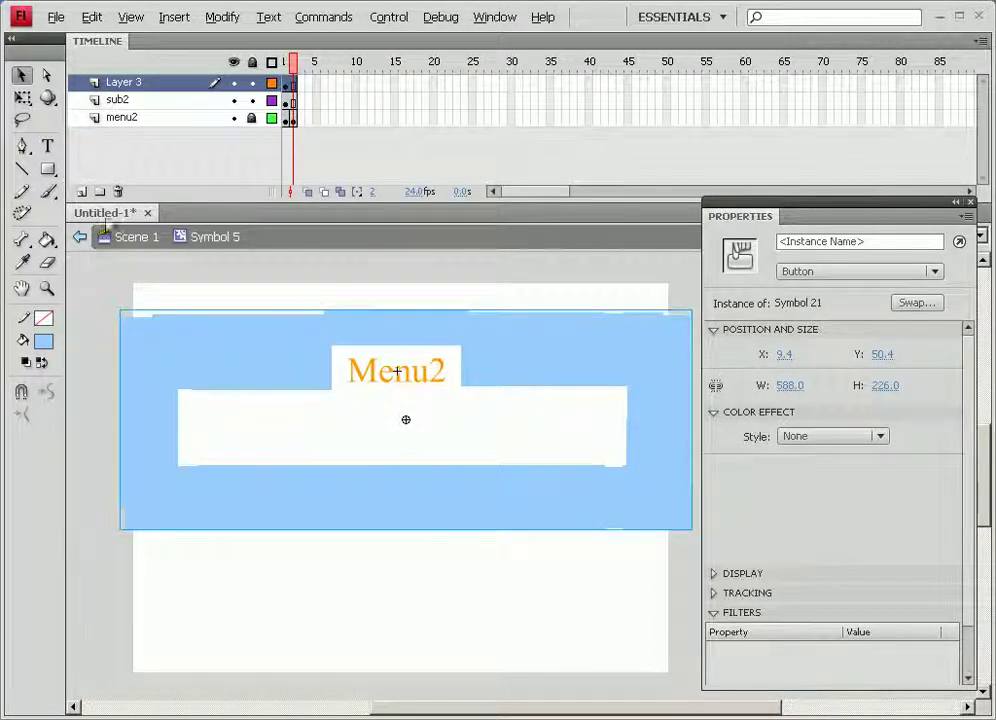
Add a new layer above Layer 3 and put a stop(); action on its frame 1
click(83, 191)
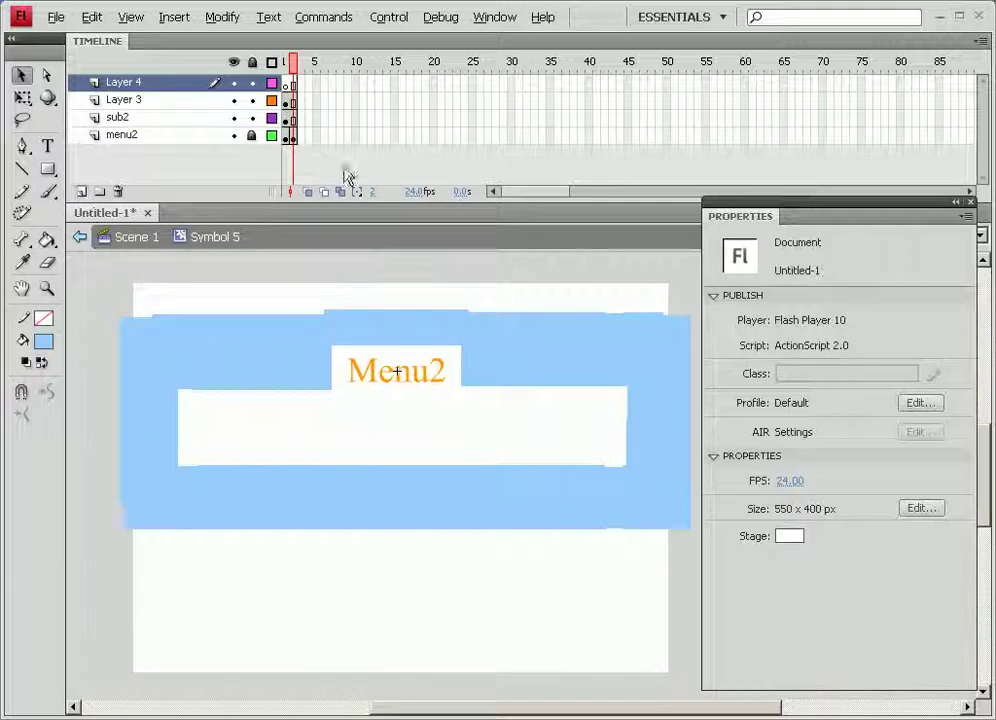
click(287, 84)
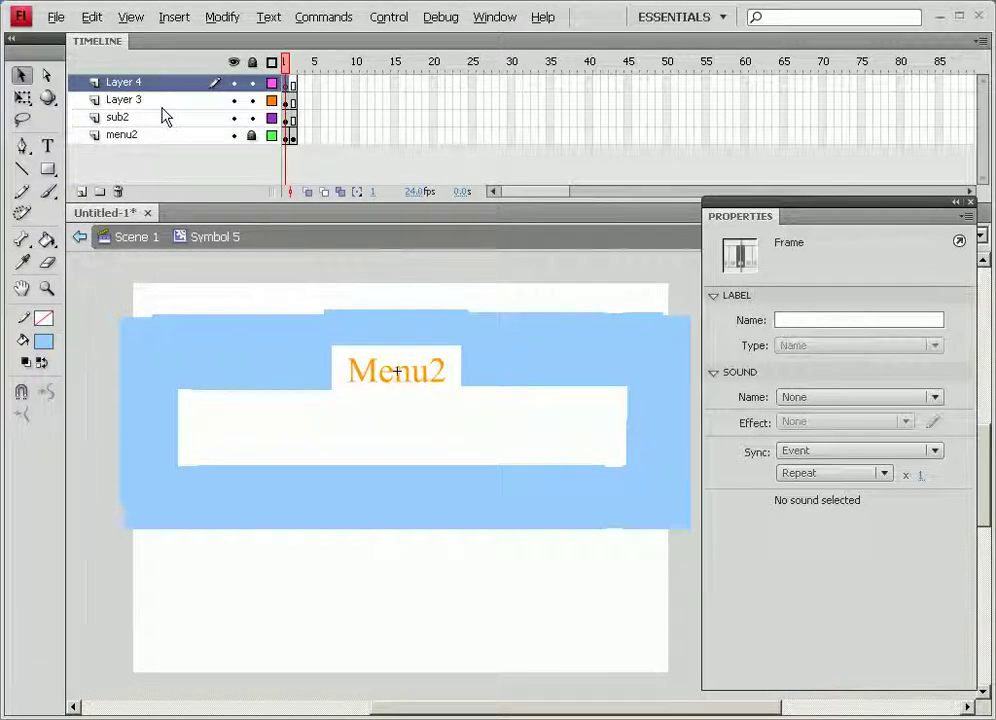
right_click(288, 88)
click(358, 519)
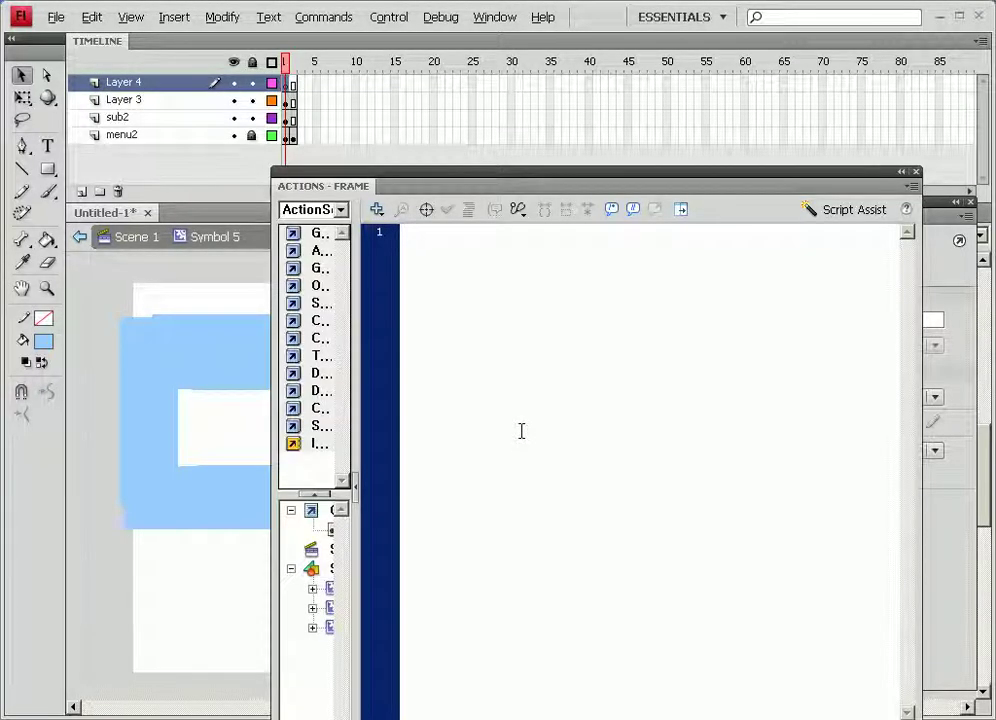
text(s)
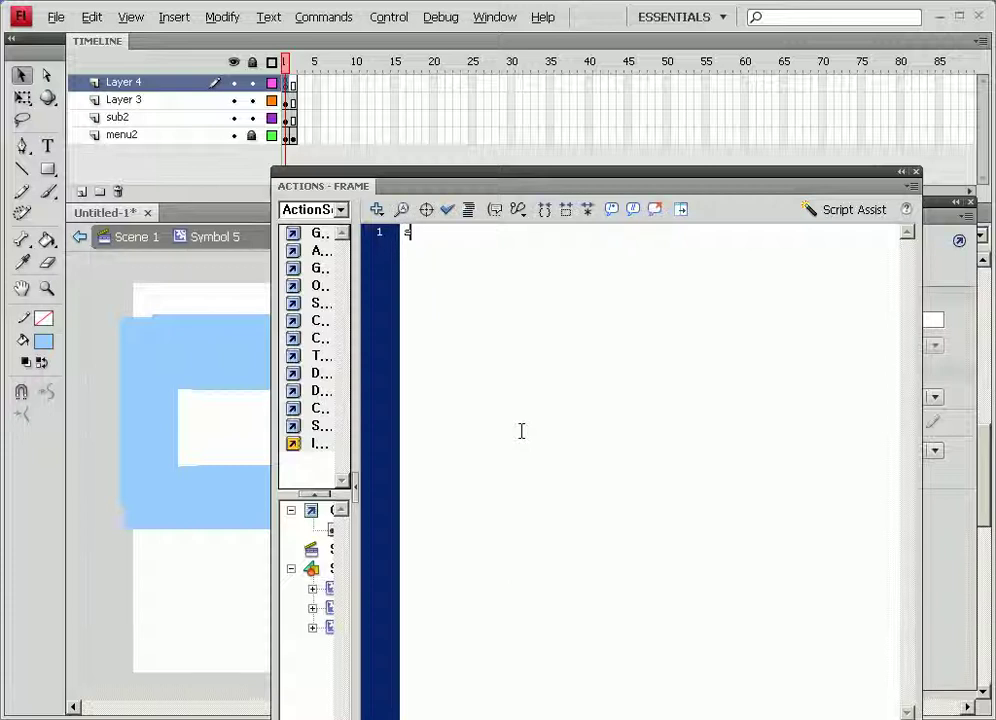
text(top();)
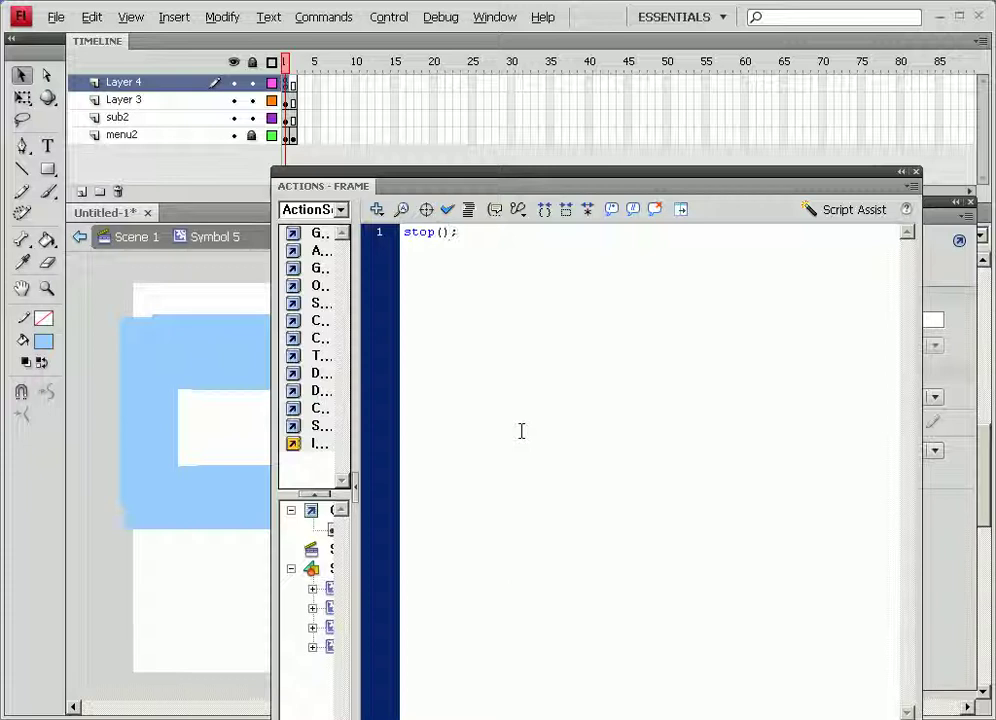
Insert a blank keyframe at frame 2 of Layer 4 and give it a stop(); action
click(293, 84)
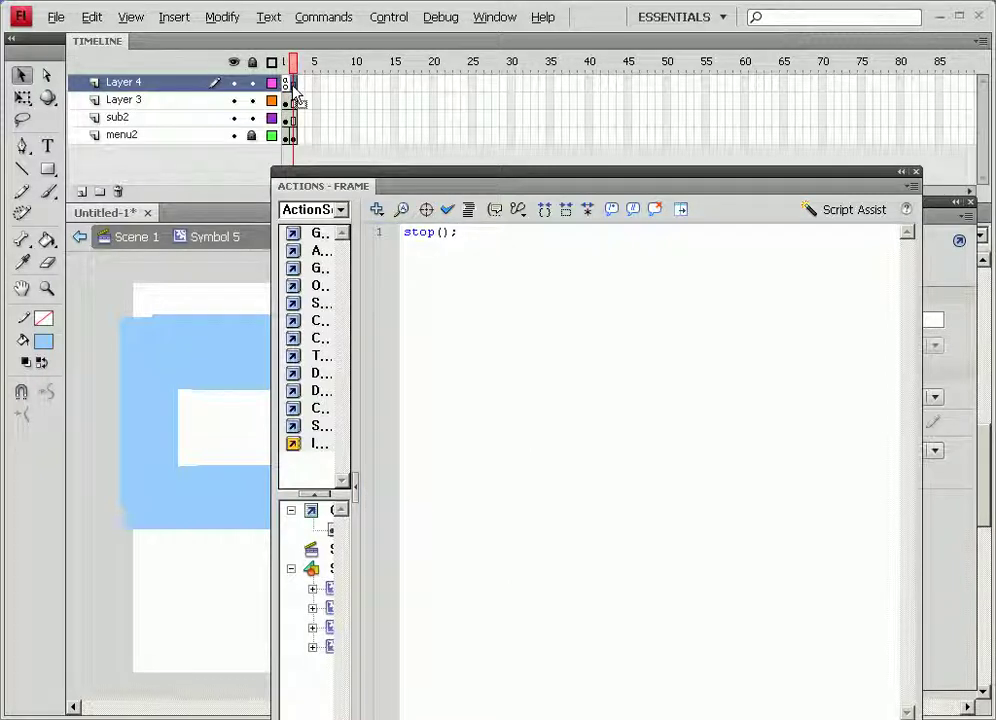
click(295, 92)
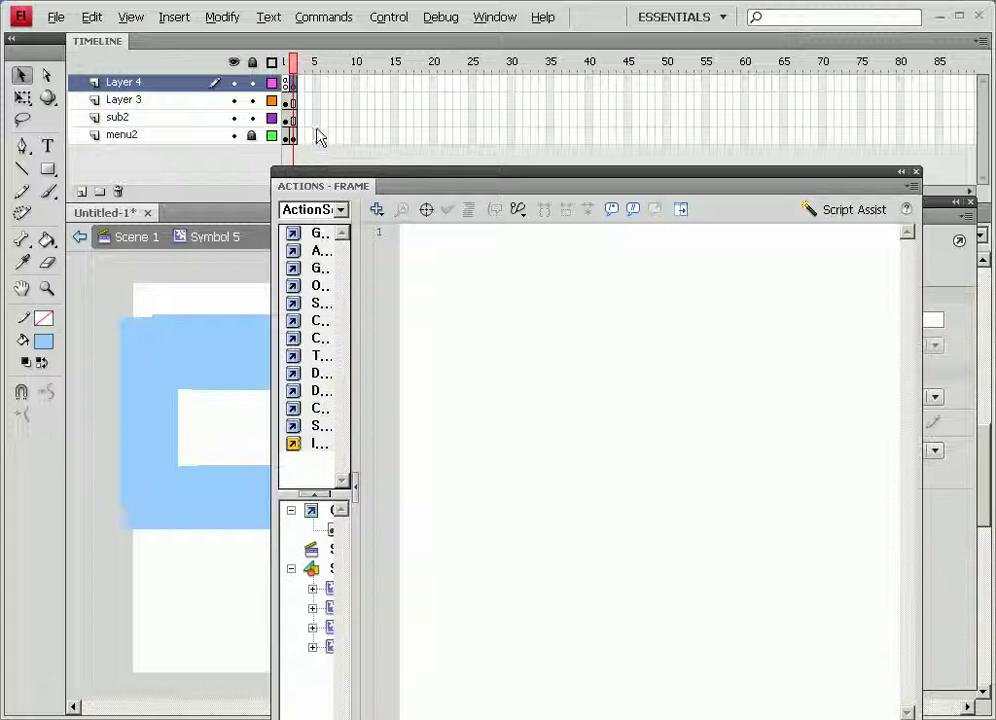
click(523, 318)
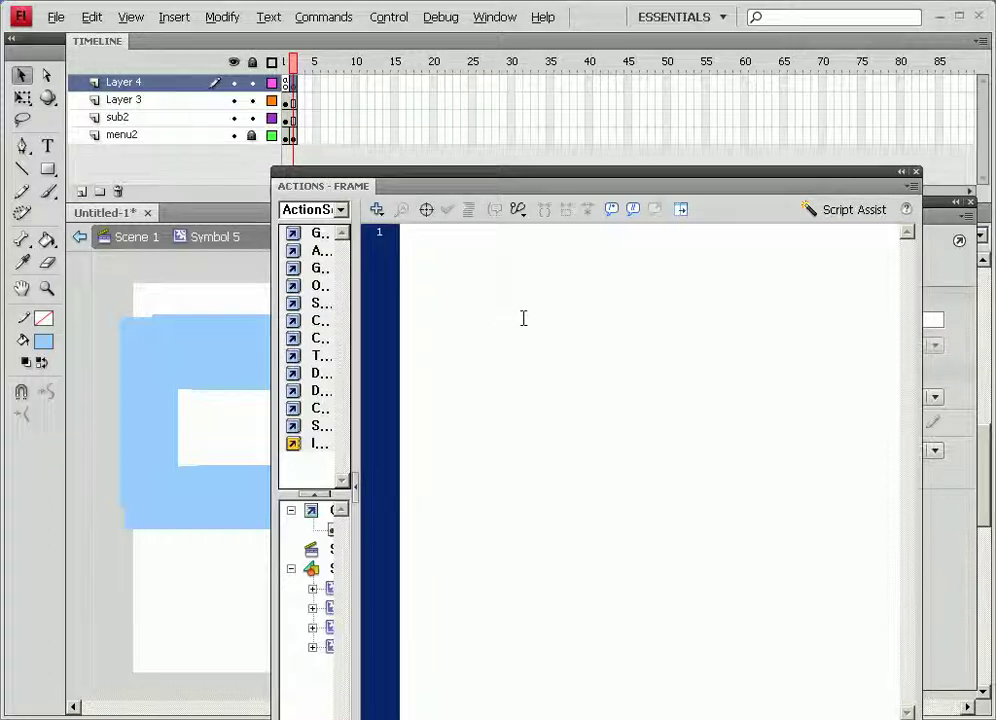
text(stop();)
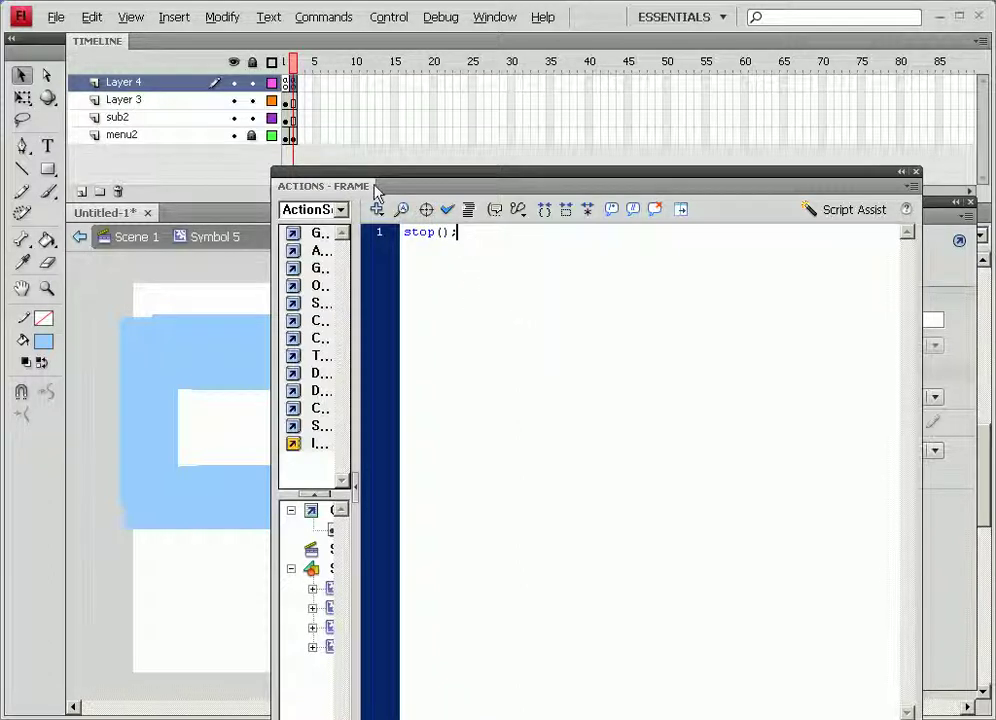
key(F9)
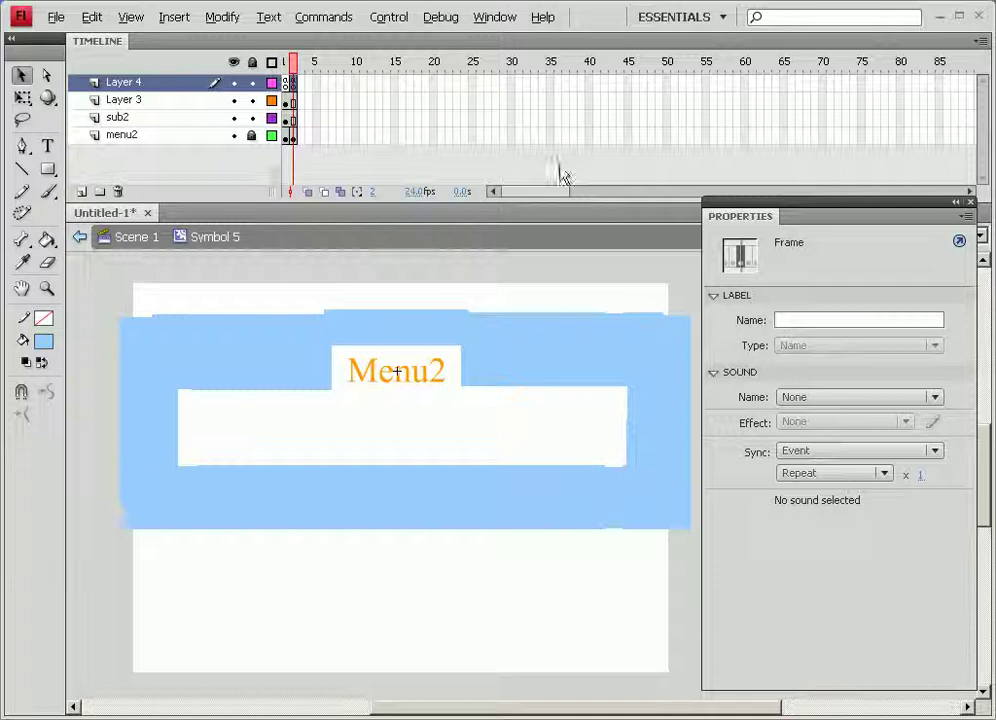
key(F9)
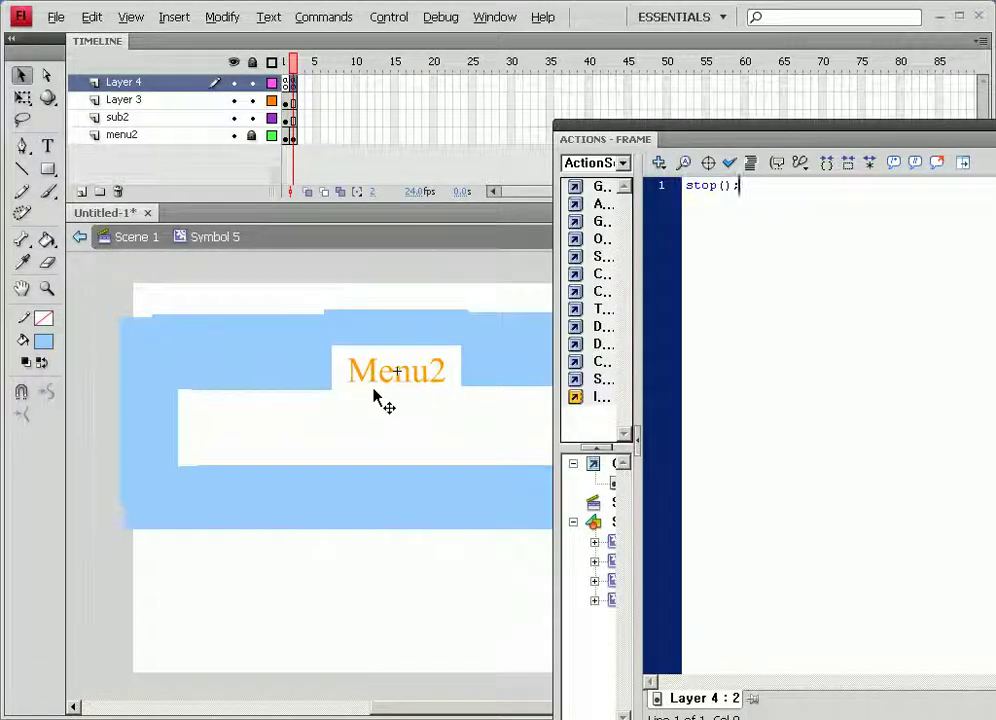
Shift Layer 3's keyframe with the border button from frame 1 to frame 2
drag(374, 357, 389, 365)
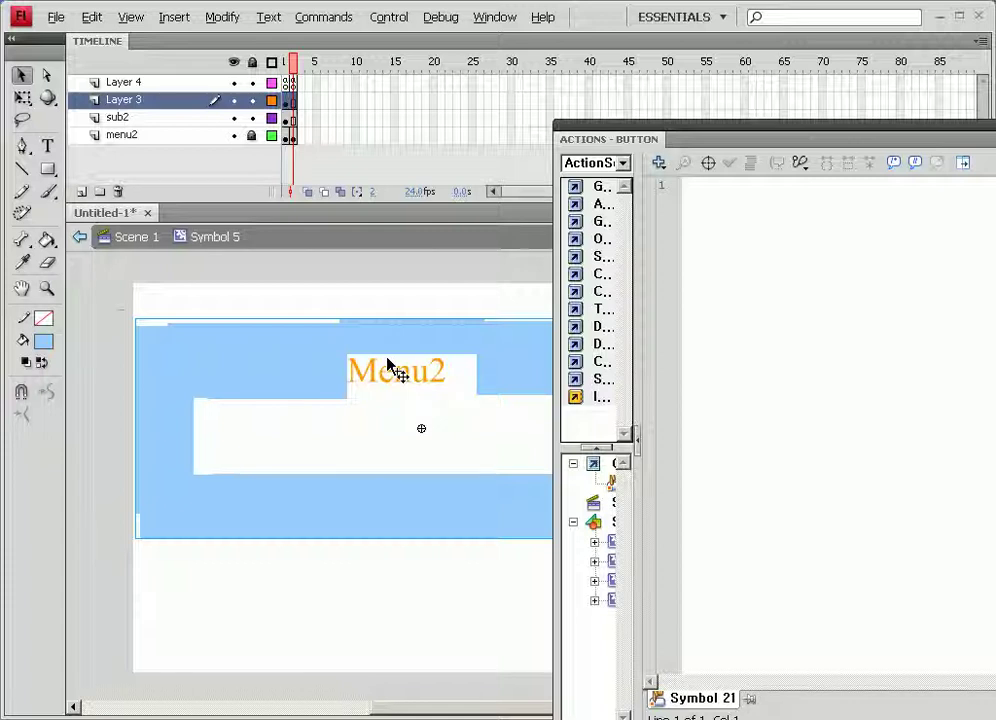
key(ctrl+z)
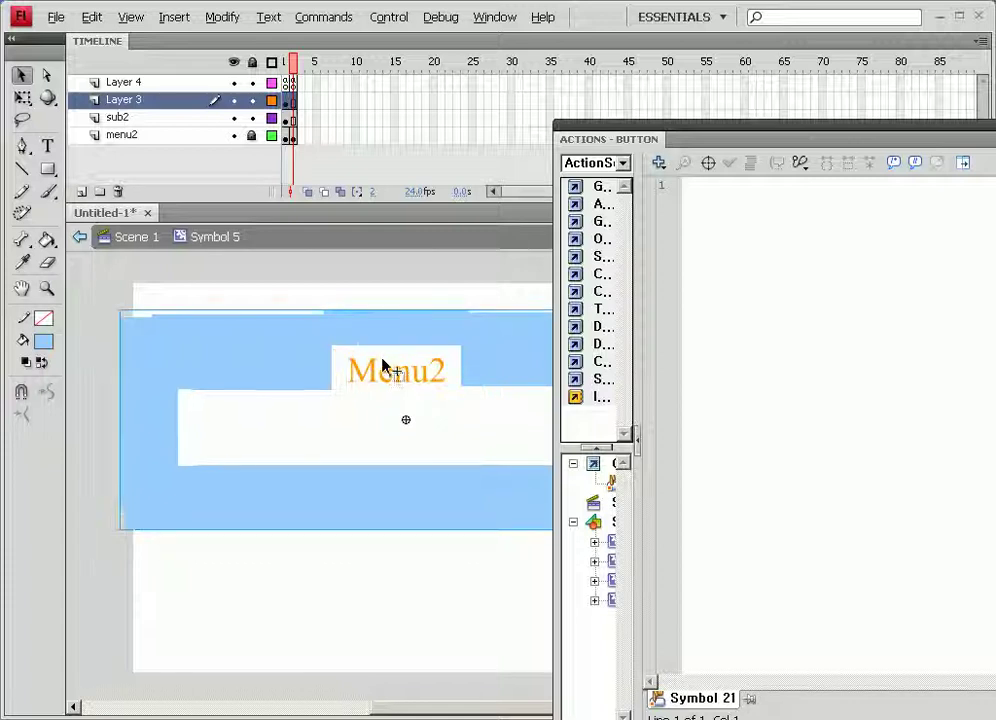
click(288, 104)
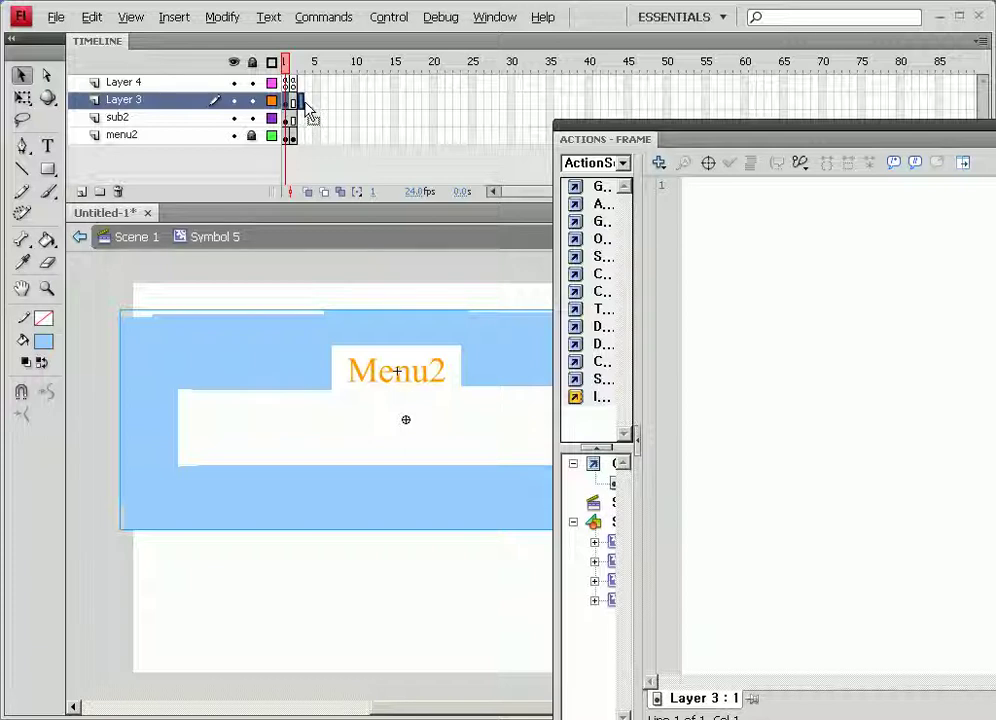
click(293, 101)
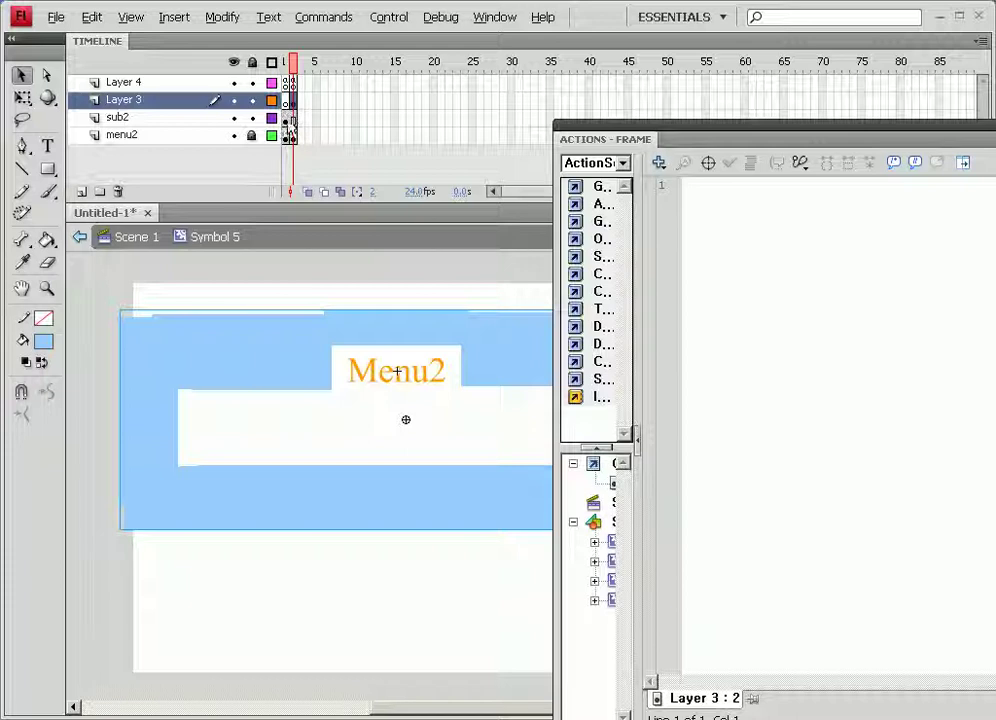
Start an on(rollOver) handler in the script of the Menu2 button on frame 1
click(288, 63)
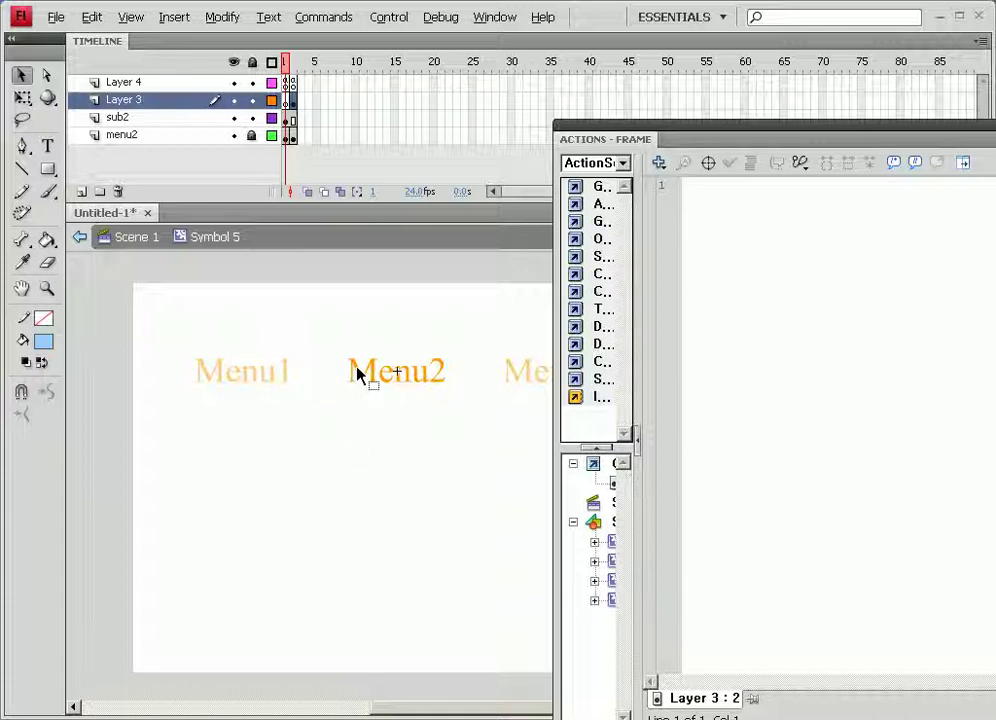
click(436, 414)
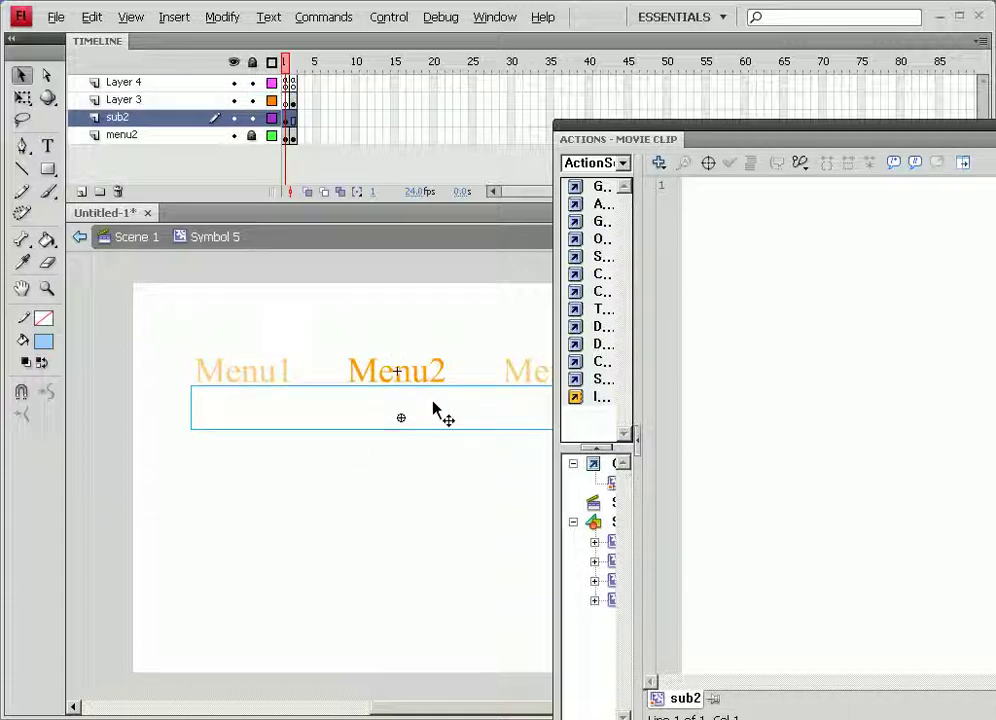
click(405, 375)
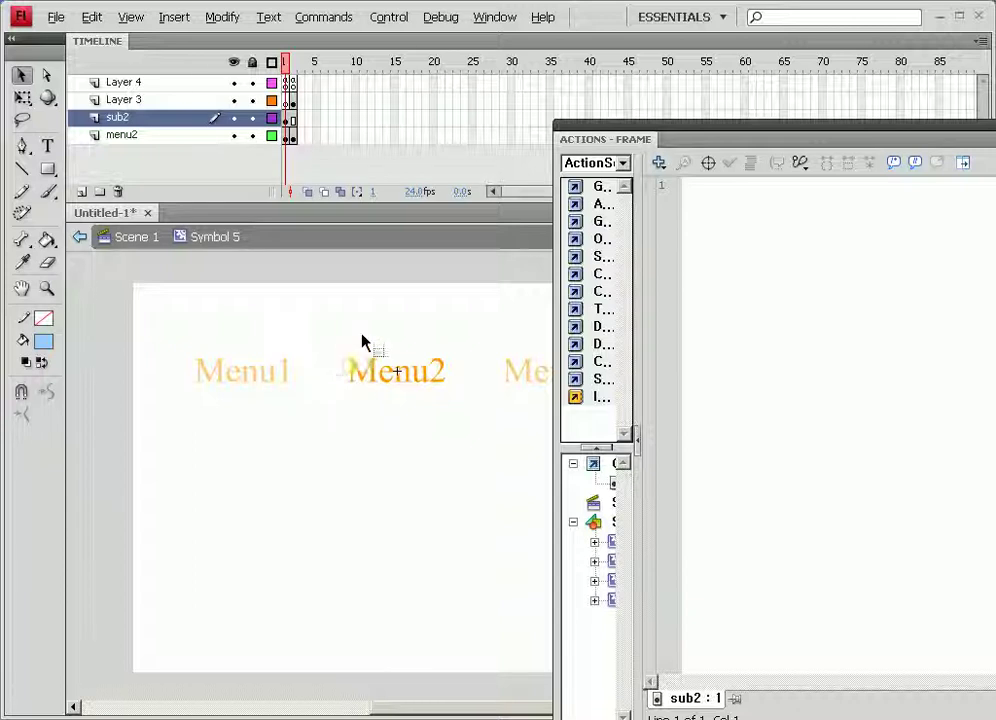
drag(370, 356, 426, 392)
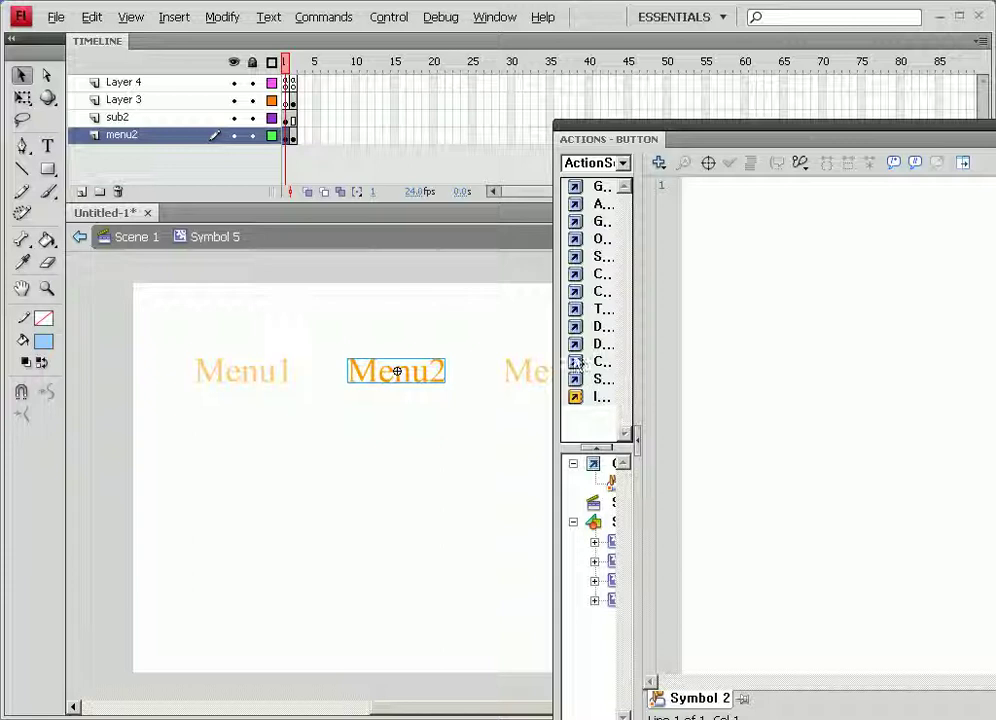
click(773, 331)
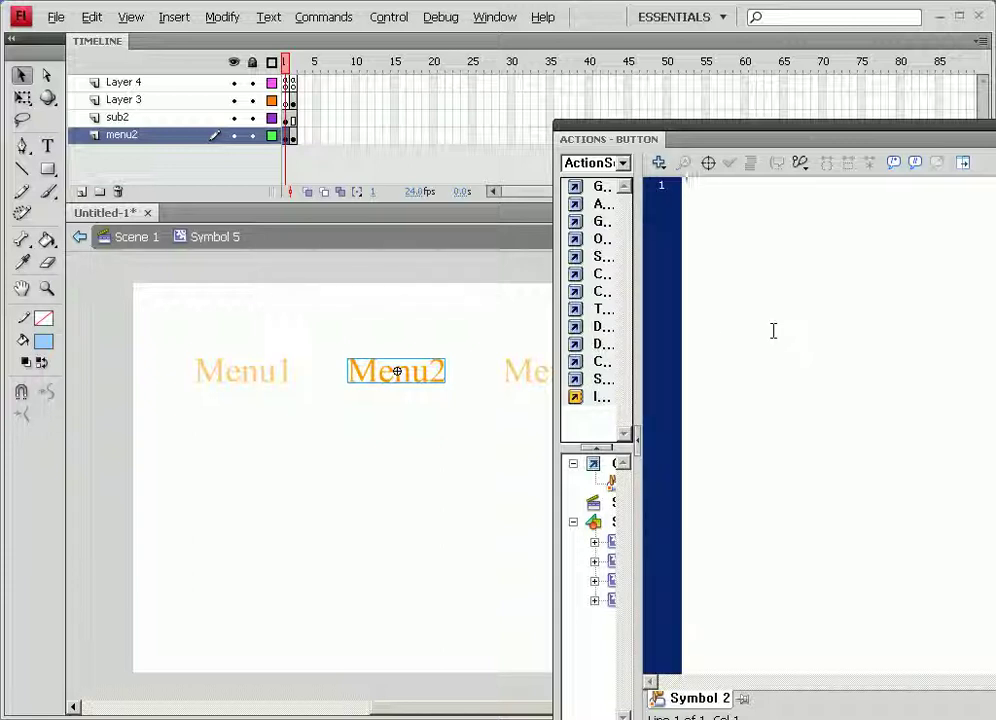
text(on()
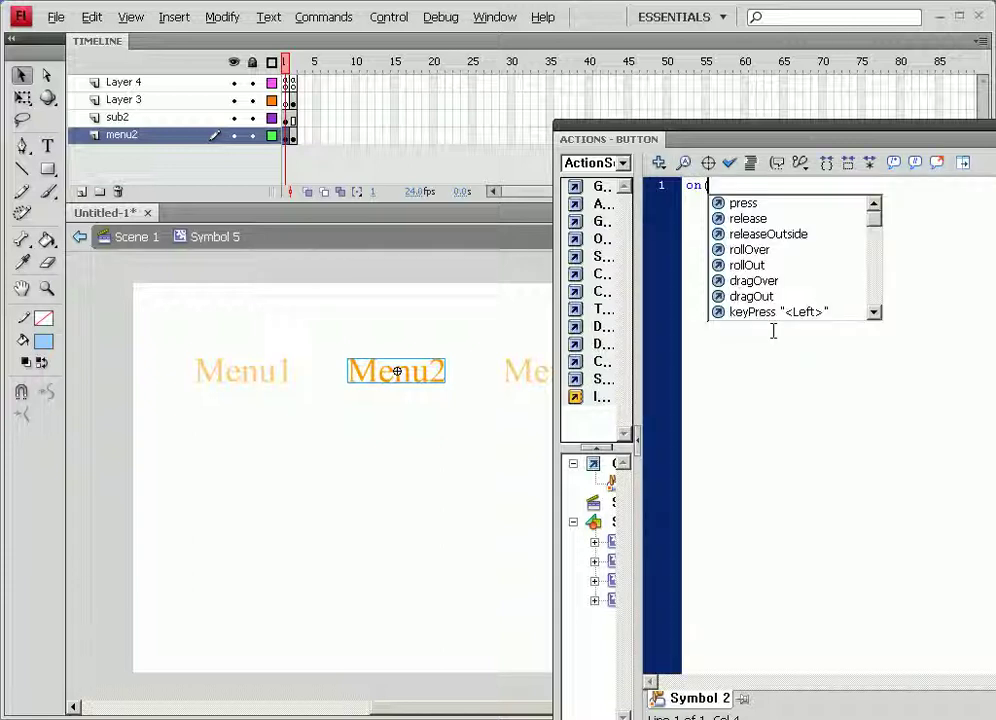
key(Down)
key(Down)
key(Down)
key(Down)
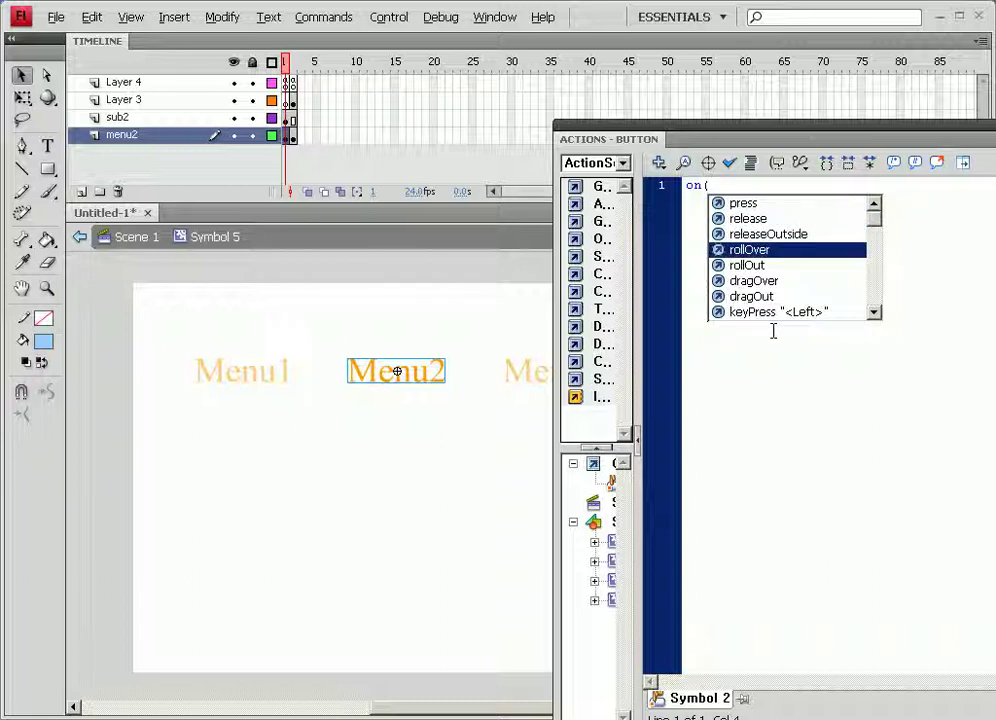
key(Return)
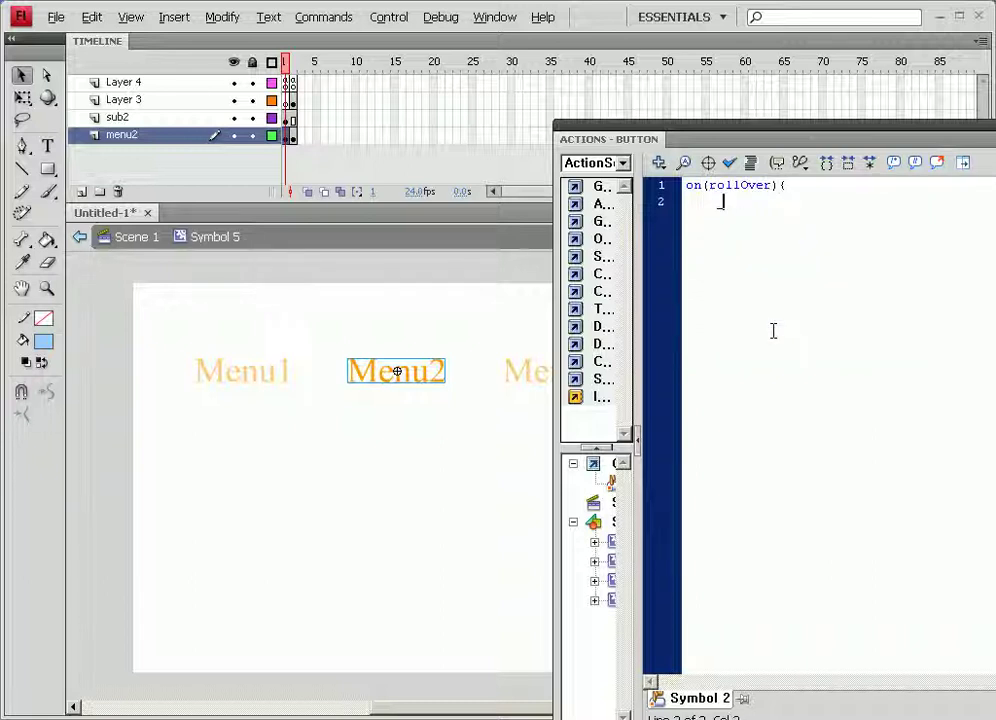
Add the line _root.m2.sub2.gotoAndPlay(2); inside the Menu2 button's rollOver handler
text(_root.)
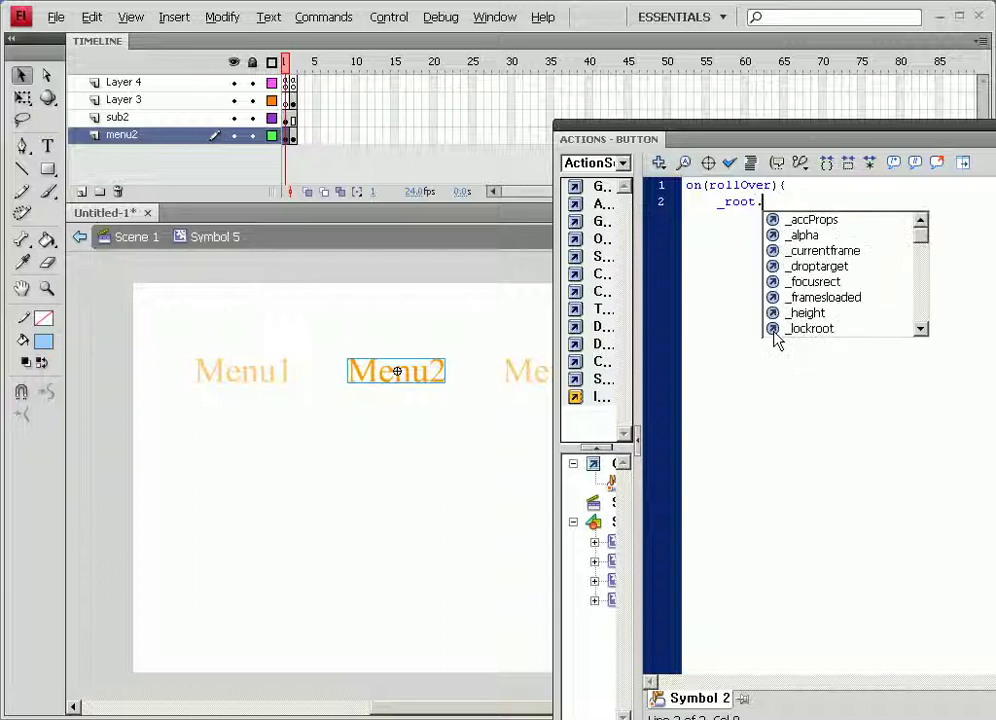
text(m2.)
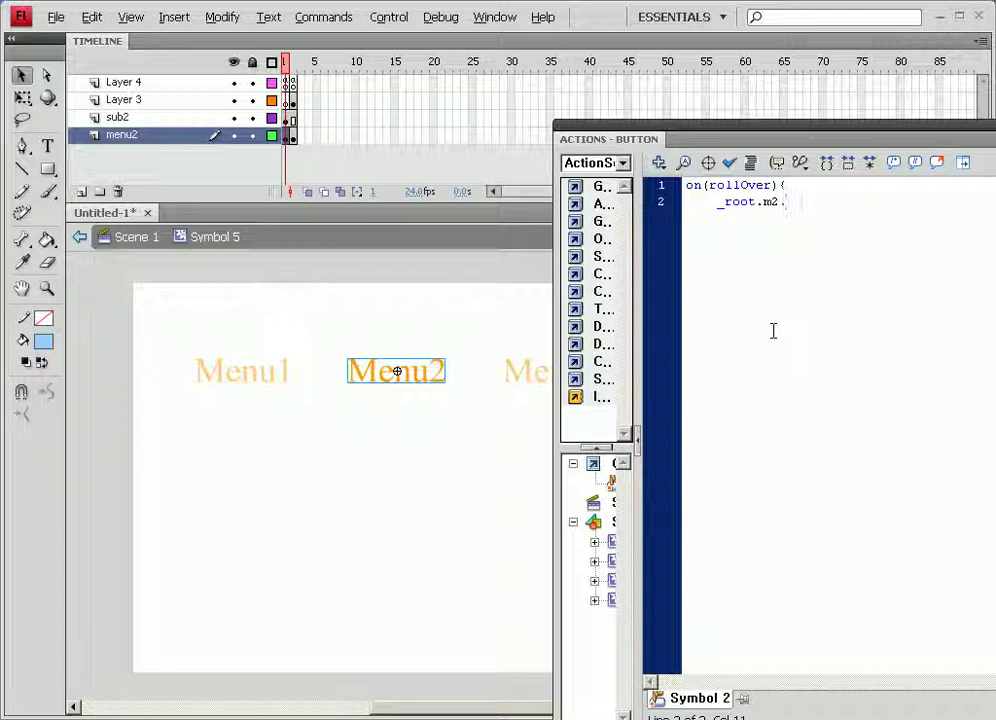
text(sv)
text(b2.)
text(gotoAN)
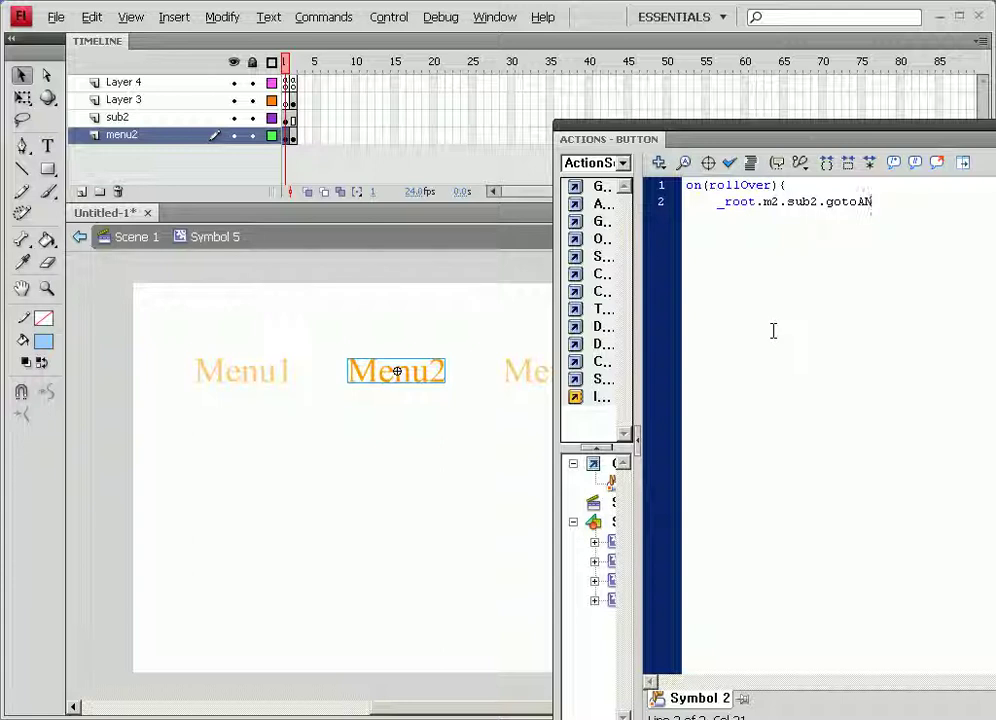
key(BackSpace)
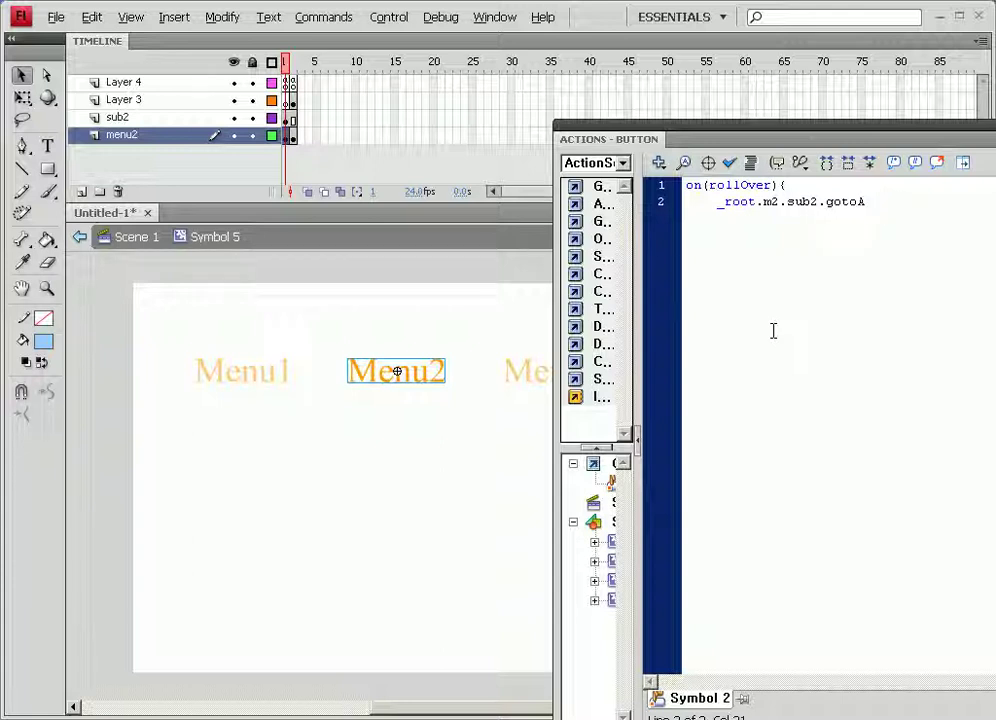
text(P)
key(BackSpace)
text(lay(2);)
key(Return)
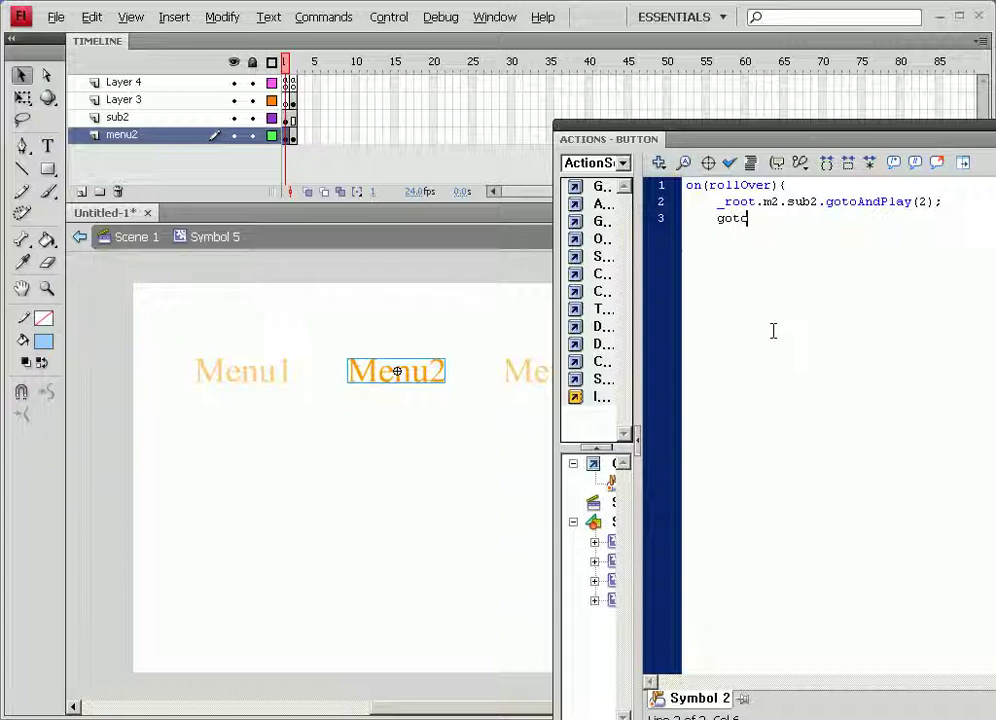
Add gotoAndStop(2); as the second line of the Menu2 rollOver handler and close it with a brace
text(AndStop(2)
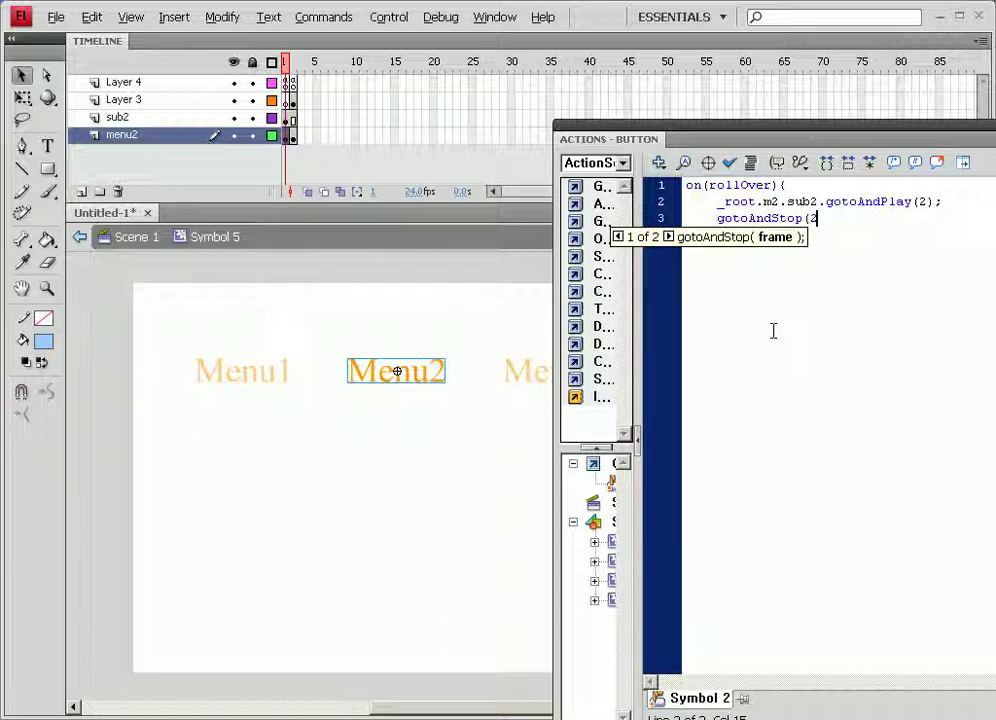
text();)
key(Return)
text(})
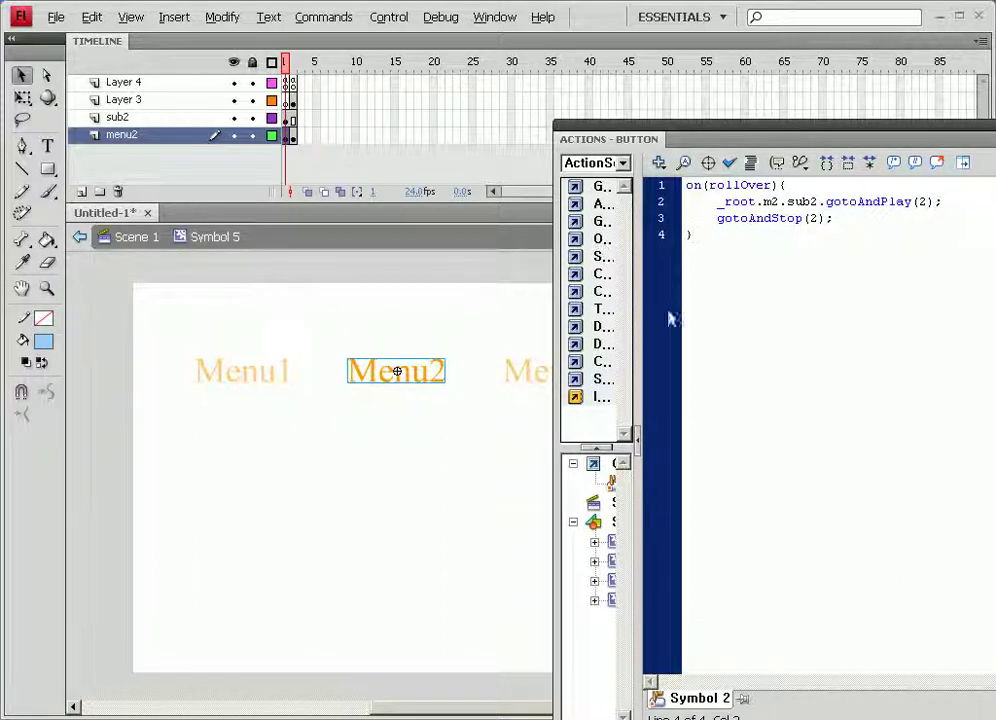
Start an on(rollOver) handler in the script of the light blue border button on frame 2
click(291, 62)
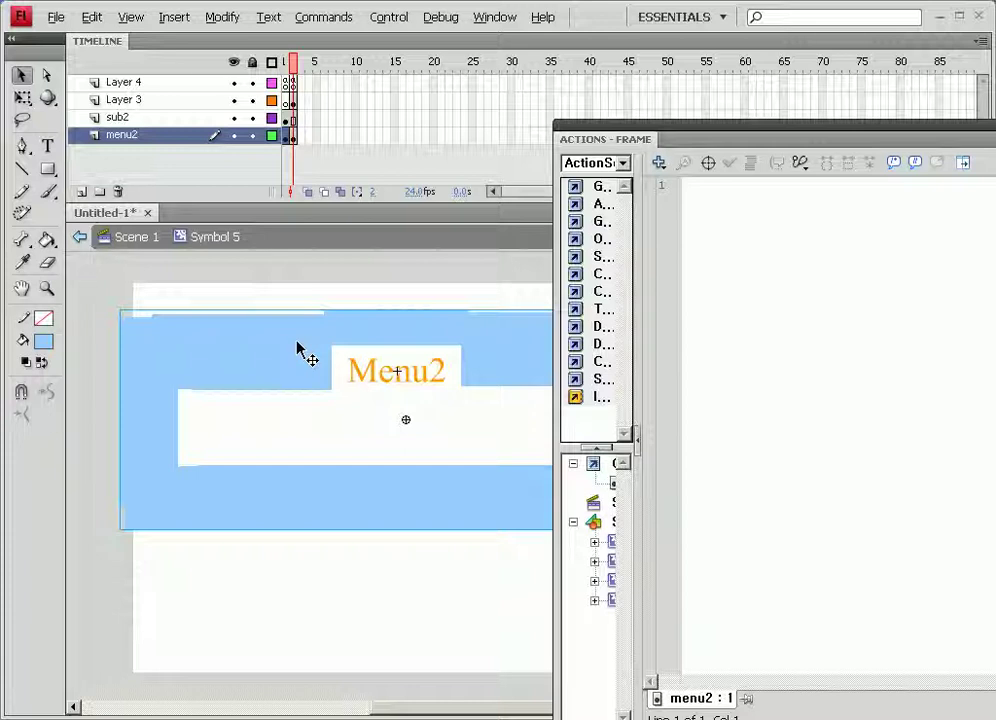
drag(303, 281, 345, 348)
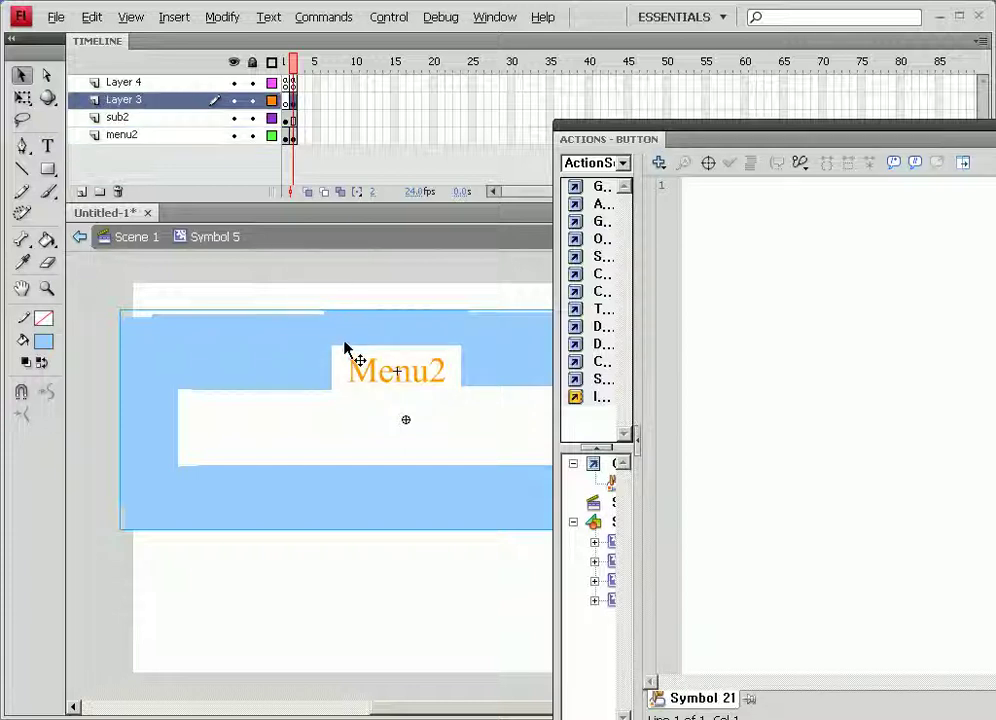
click(800, 333)
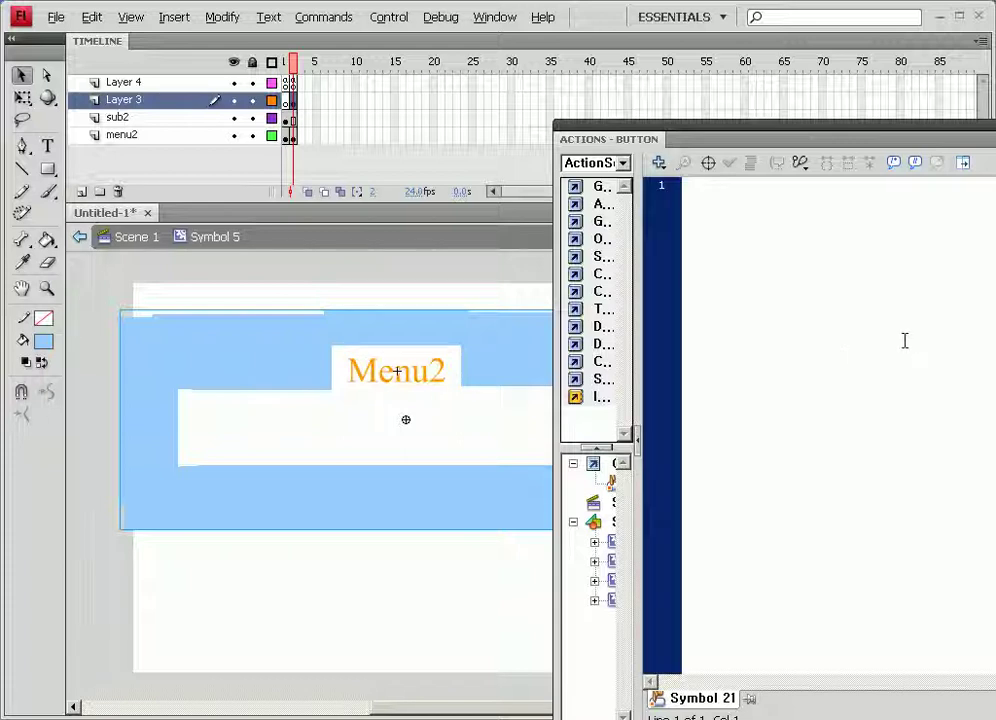
text(on()
key(Down)
key(Down)
key(Down)
key(Down)
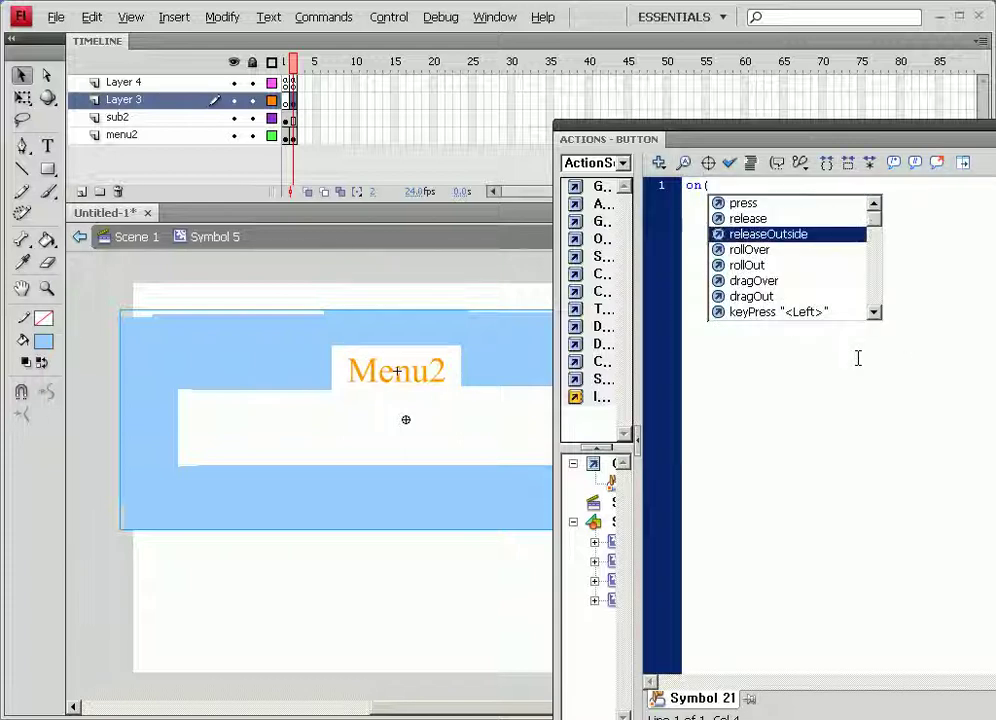
key(Return)
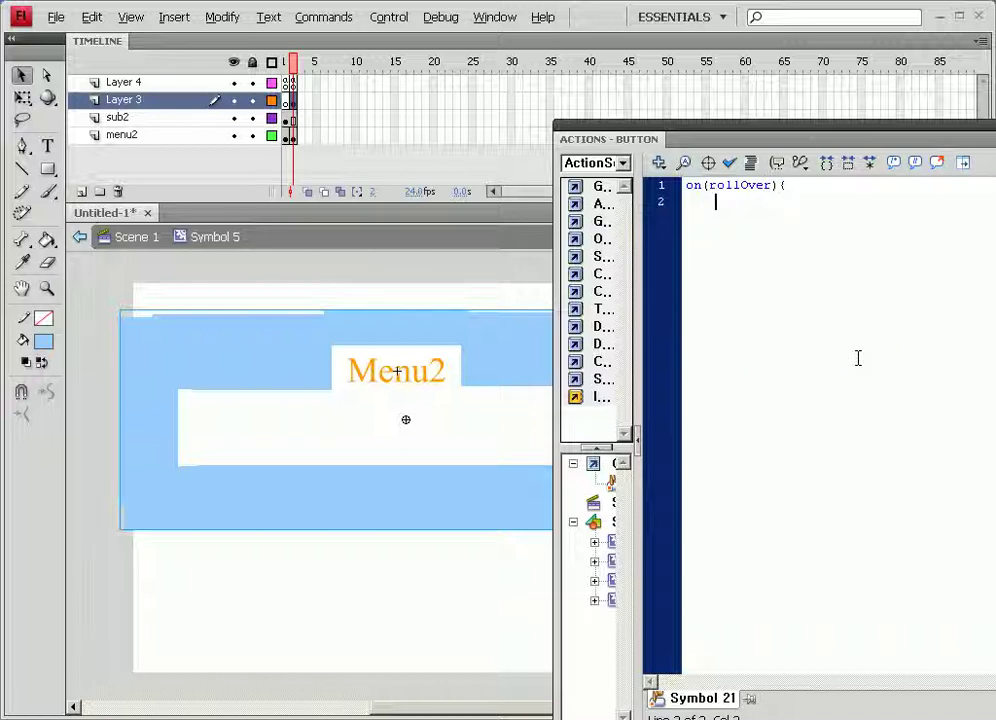
Add _root.m2.sub2.gotoAndPlay(); with an empty frame number to the border button's handler and close the brace
text(_root.)
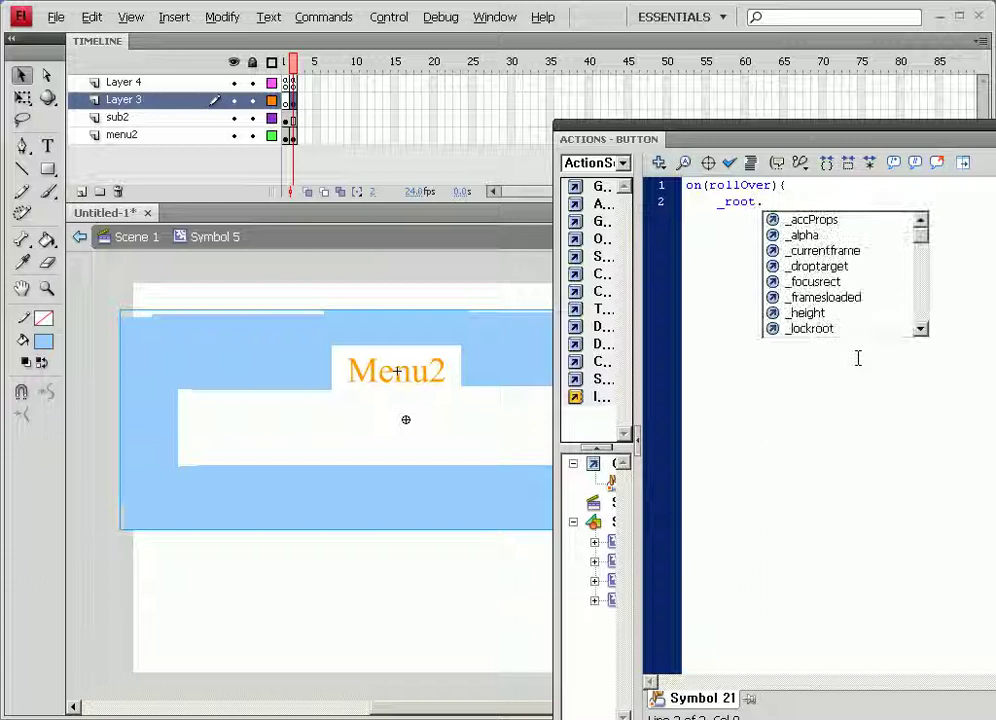
text(m2.sub)
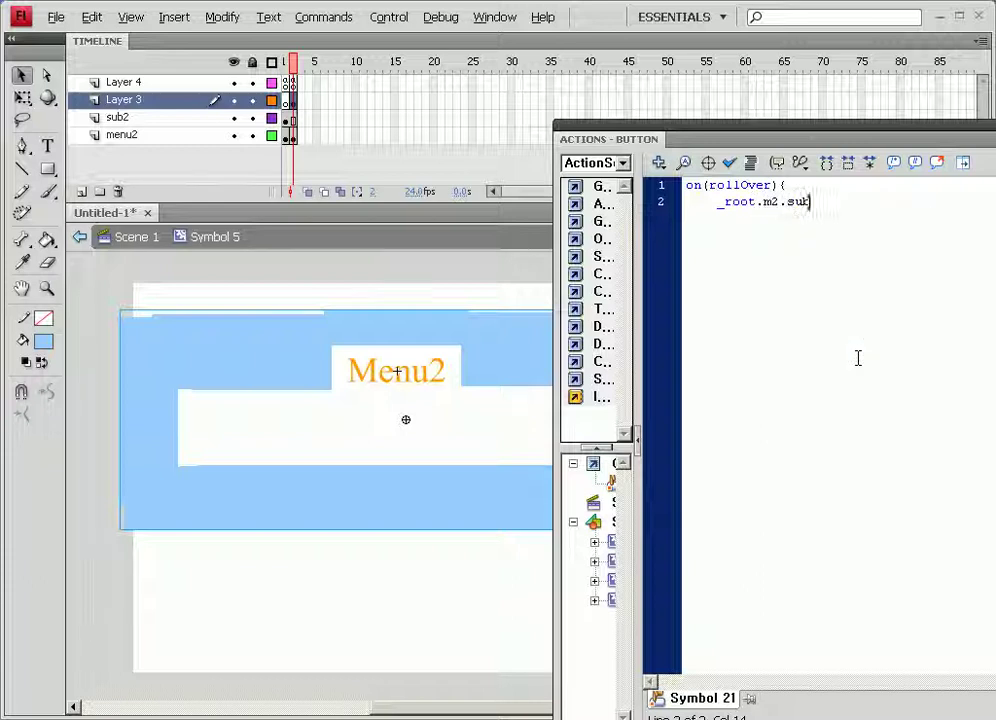
text(2.gotoAndPlay(); )
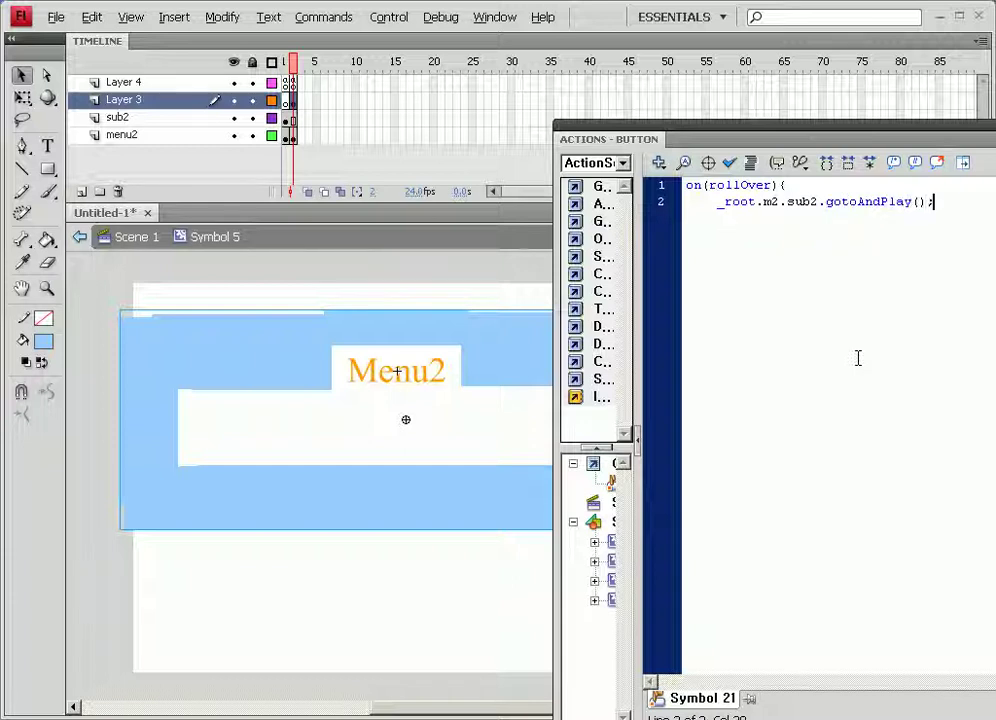
text(})
Examine the sub2 clip's timeline for the frame where its closing animation starts, and return to Symbol 5
click(373, 414)
double_click(373, 414)
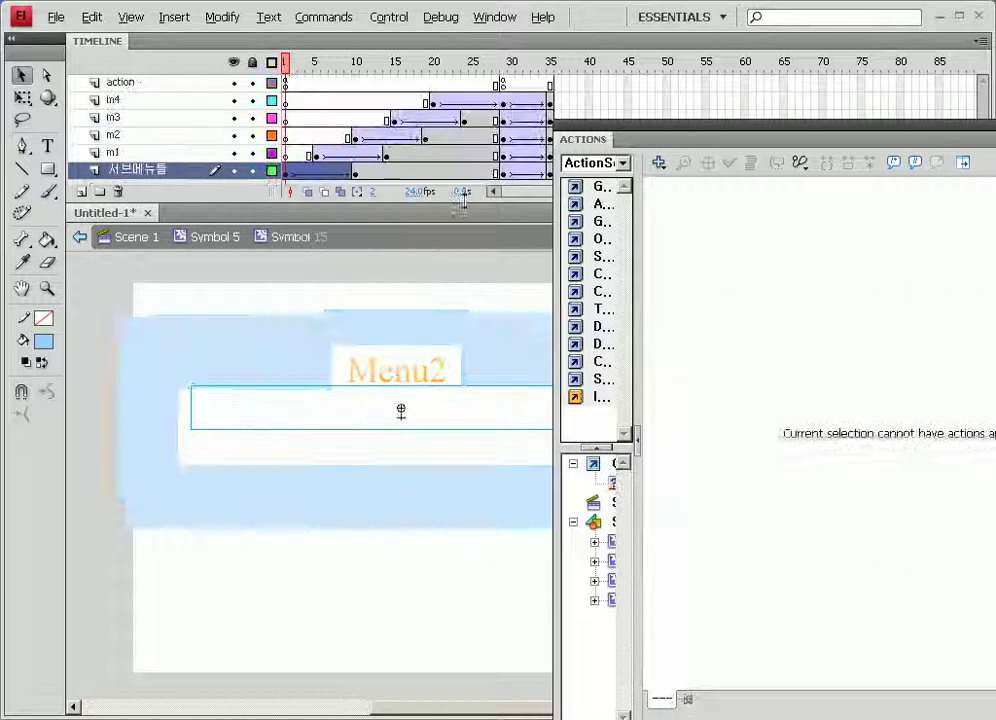
click(503, 85)
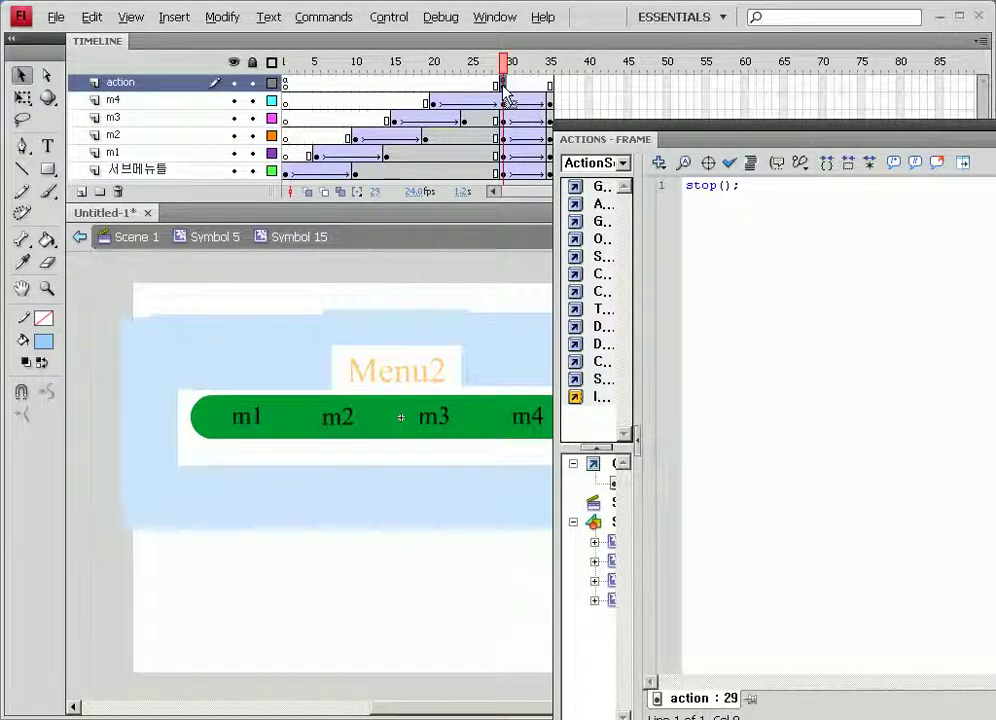
click(511, 63)
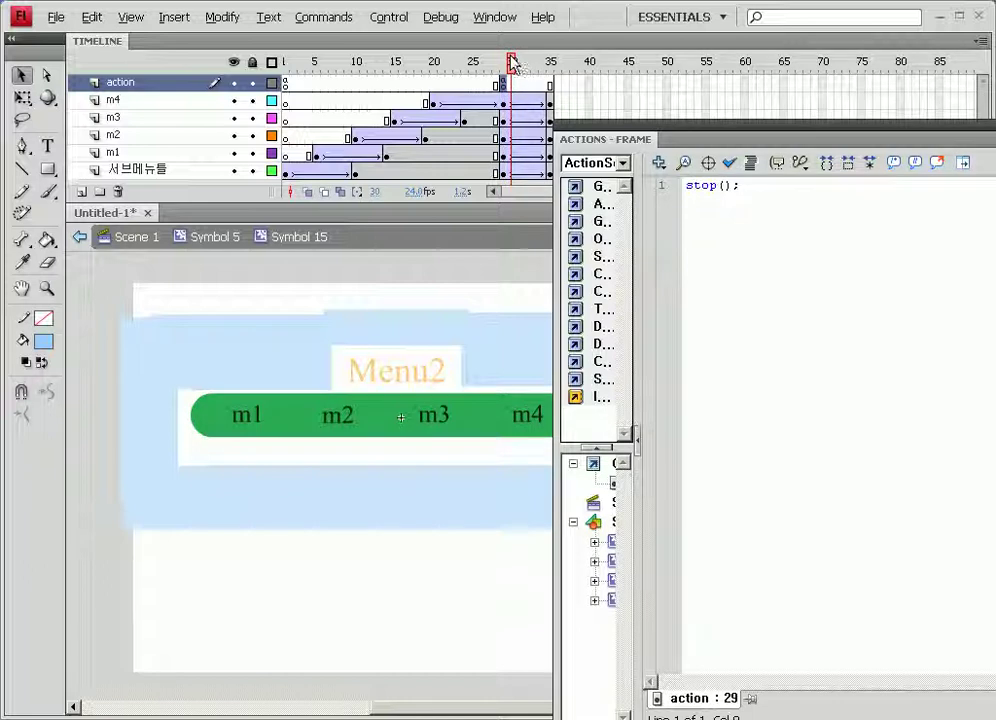
drag(511, 63, 550, 63)
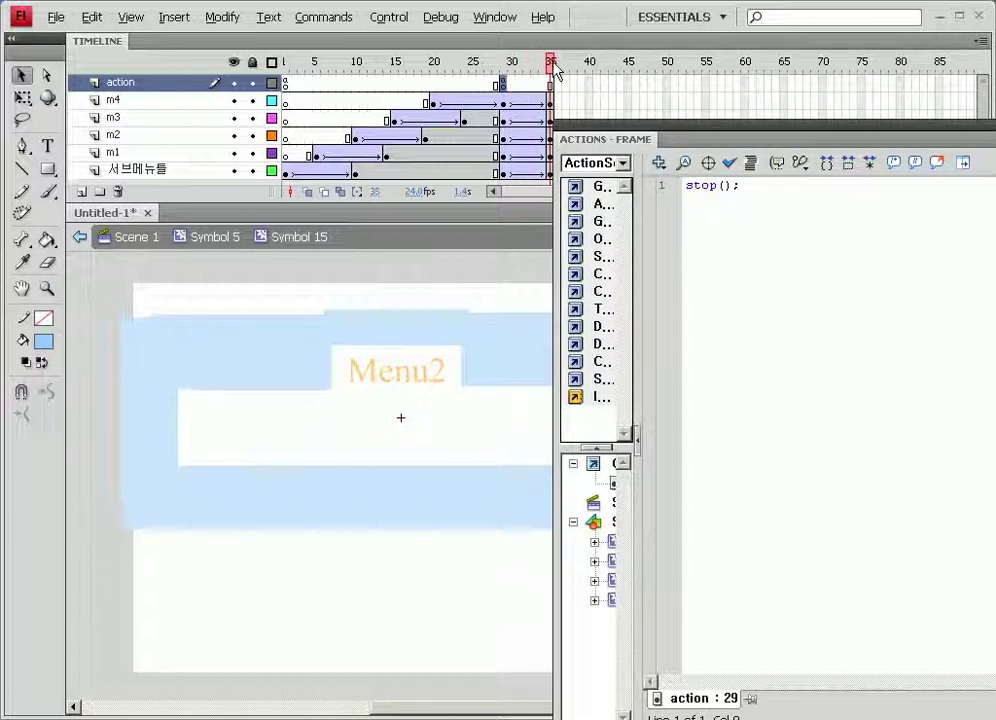
click(211, 238)
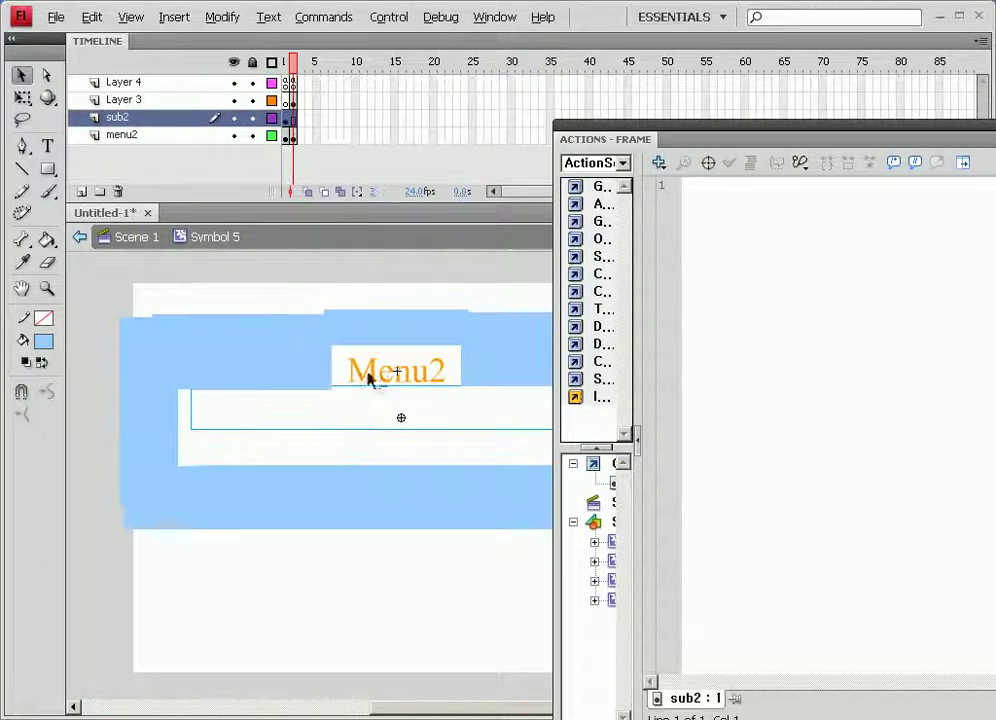
Set the gotoAndPlay frame number in the border button's script to 30
drag(285, 287, 348, 352)
click(910, 218)
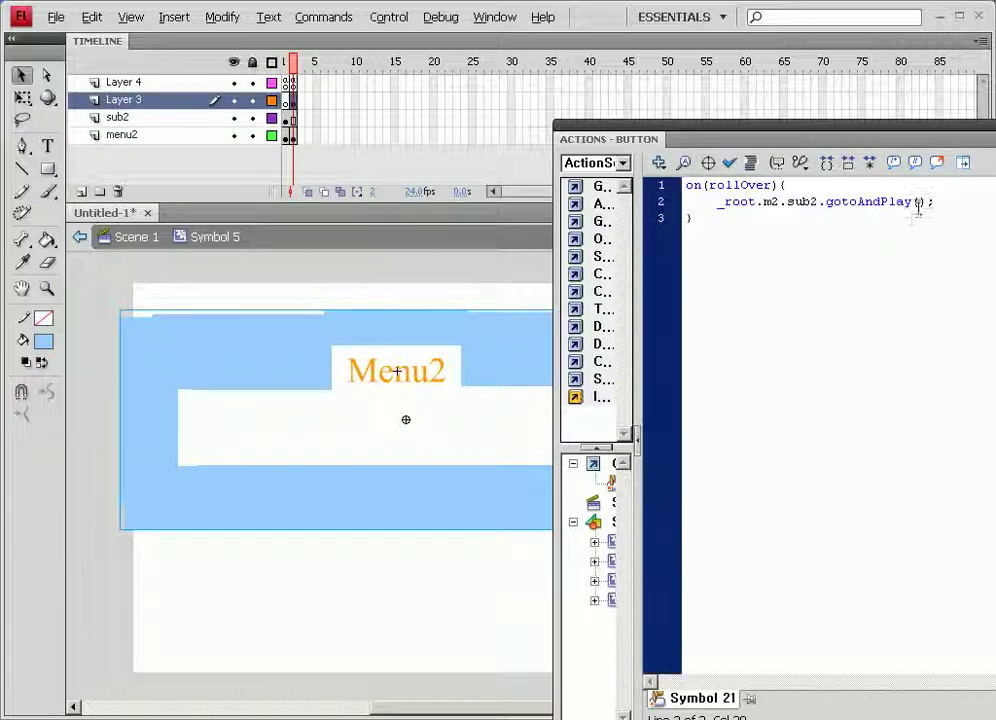
click(922, 202)
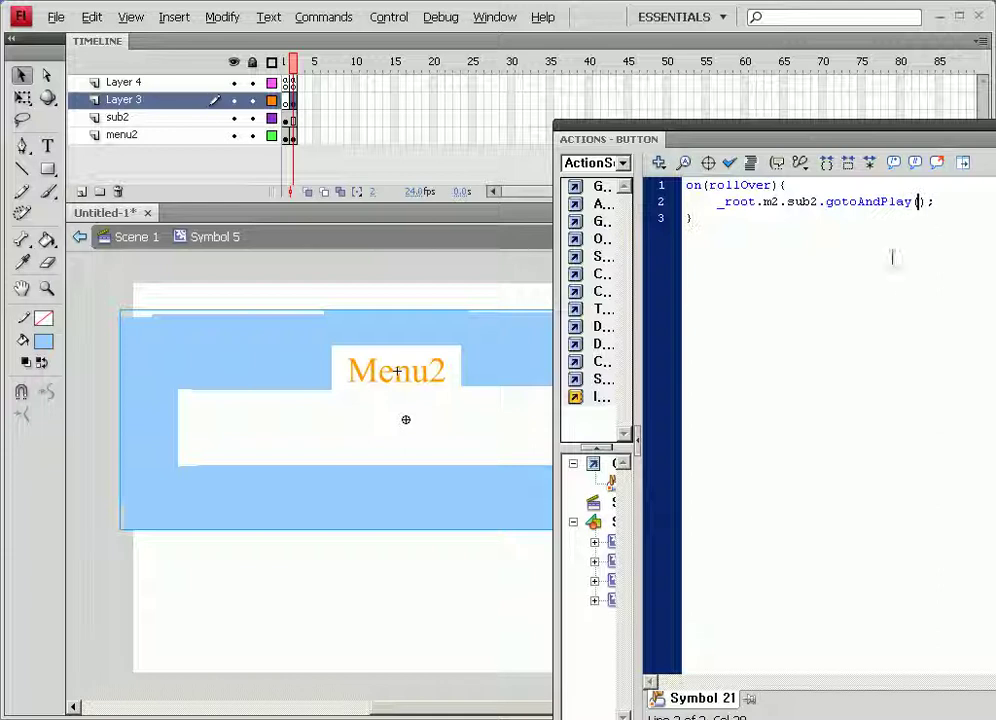
text(30)
Add gotoAndStop(1); below the gotoAndPlay line in the border button's handler and test the movie
key(Return)
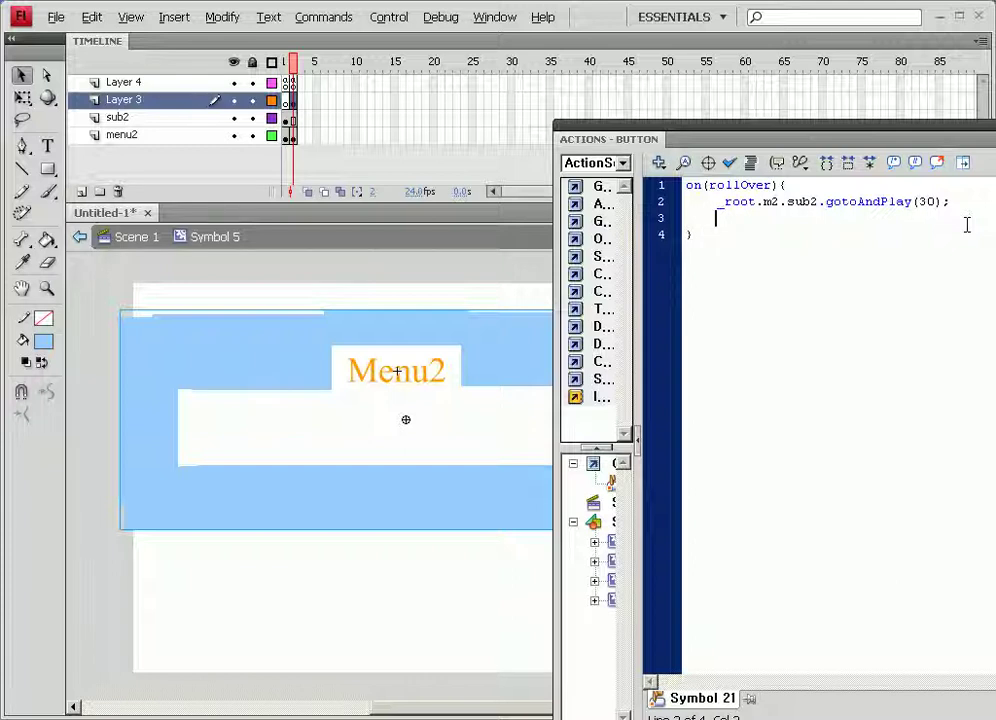
text(to)
text(oto)
text(And)
text(Sto)
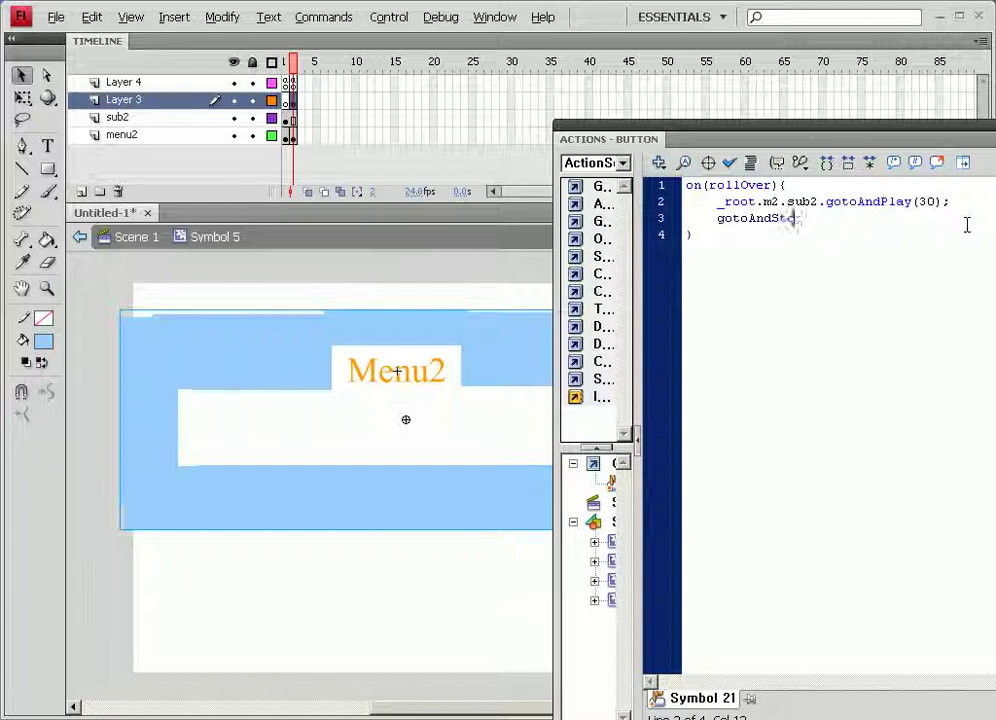
text(p(1)
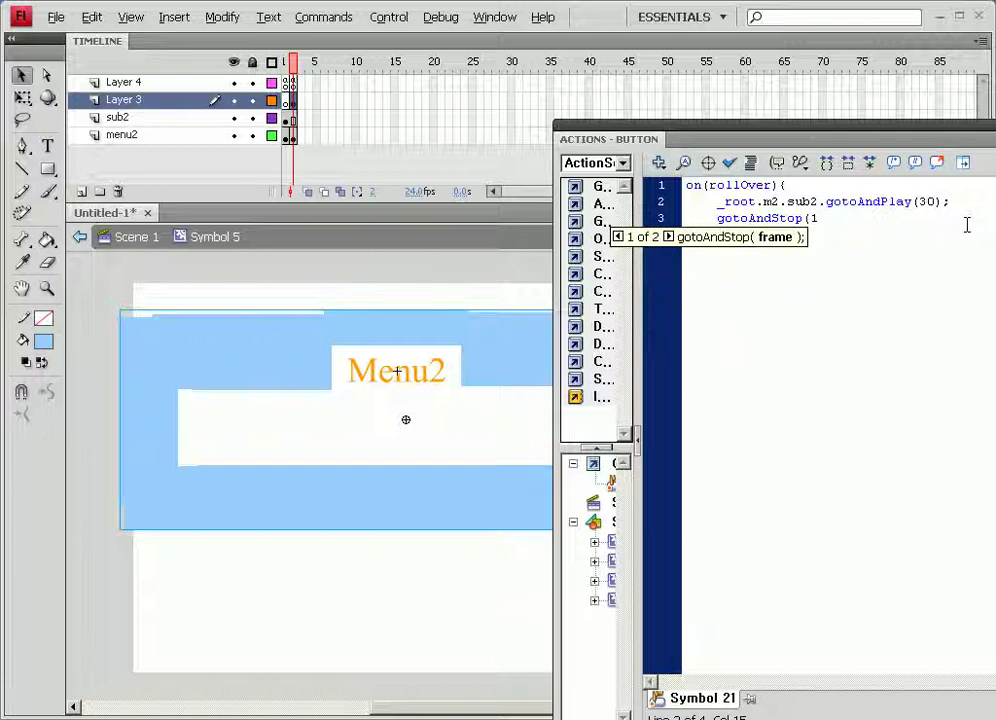
text();)
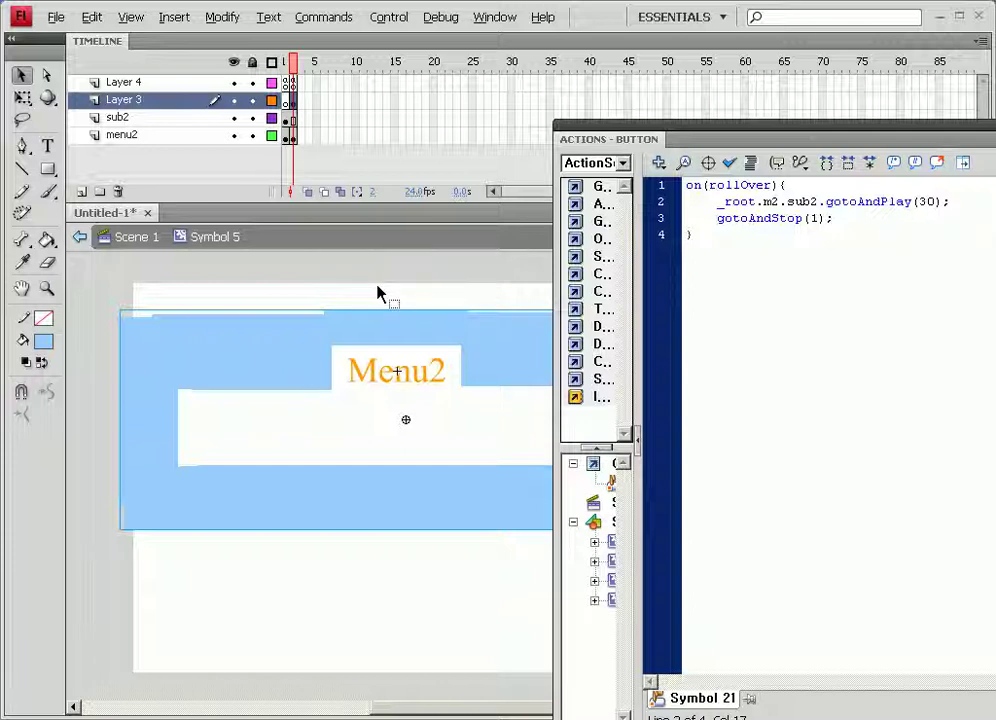
key(ctrl+Return)
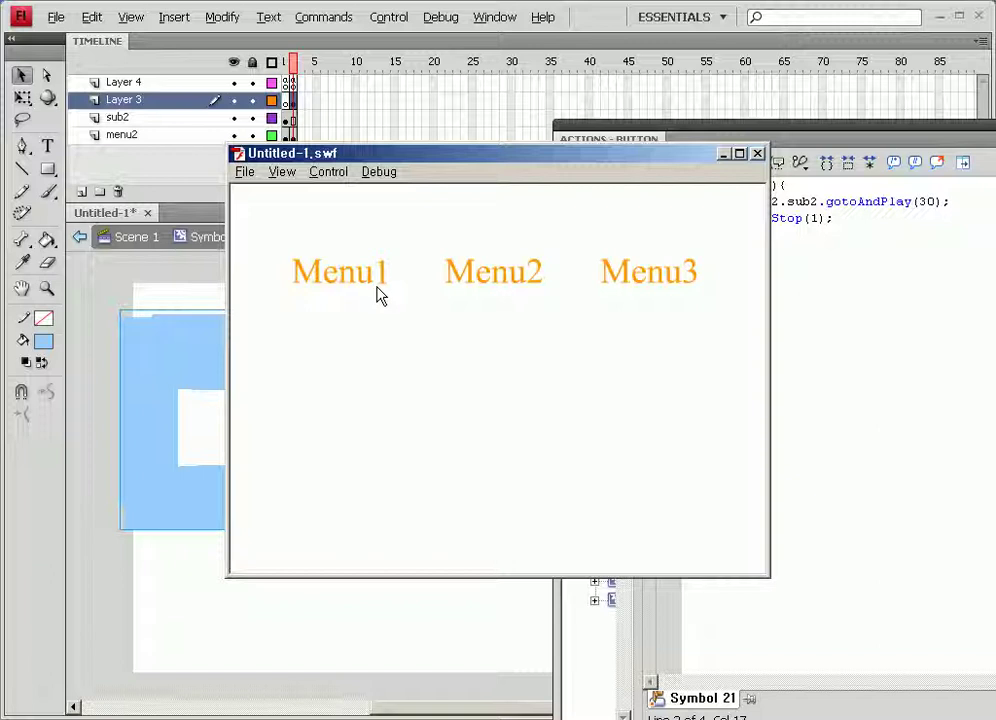
Check the Menu1 and Menu2 rollovers in the test movie and close the preview
mouse_move(373, 285)
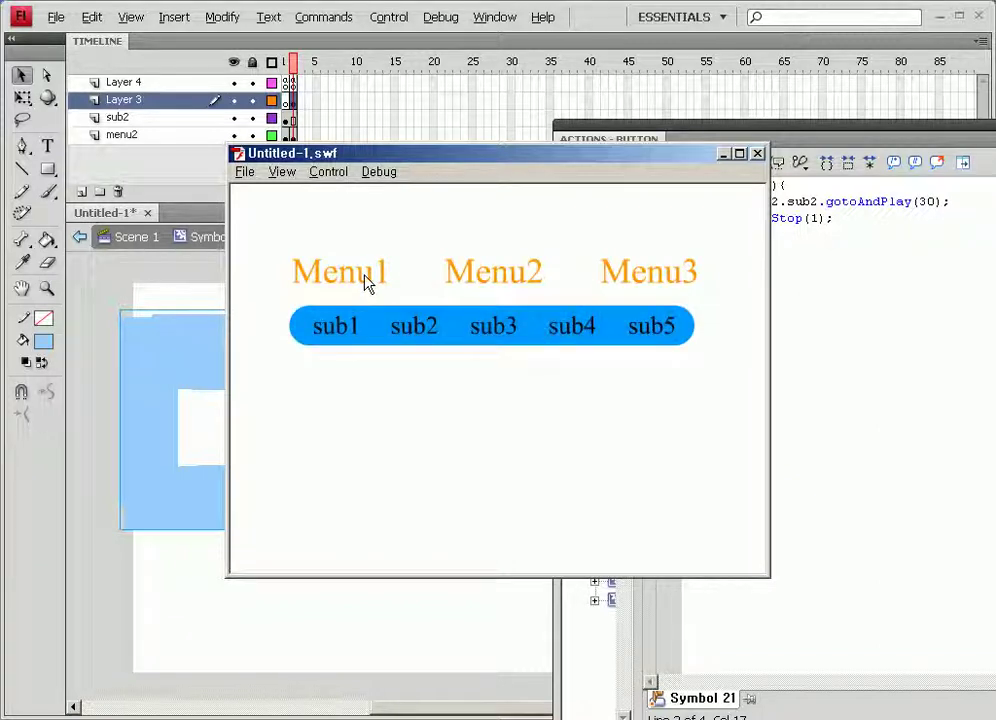
mouse_move(490, 280)
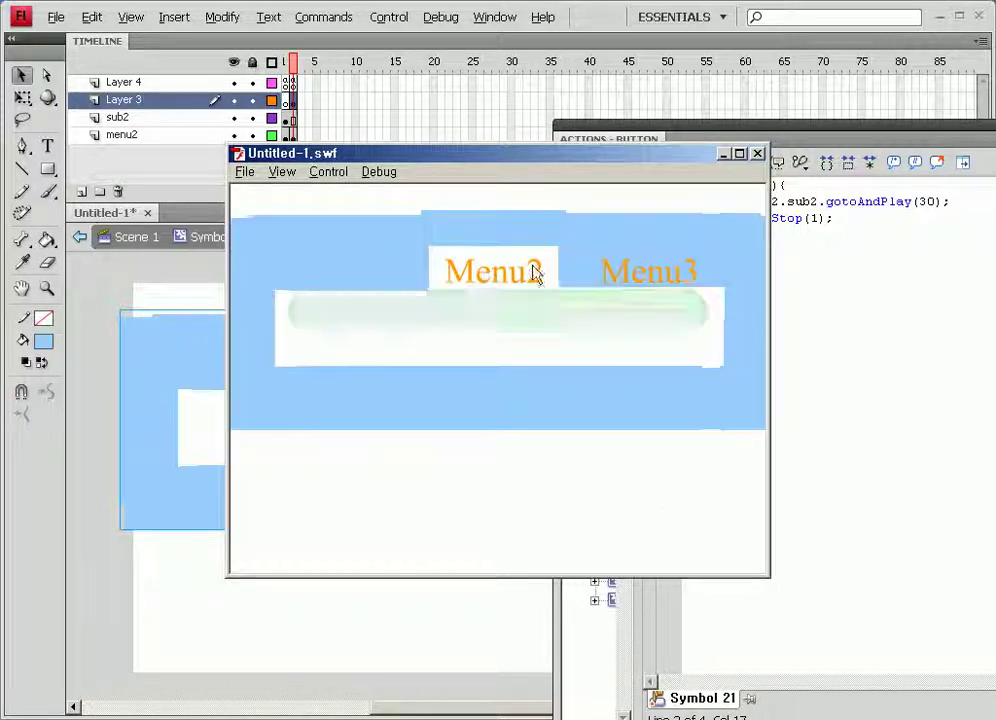
click(758, 154)
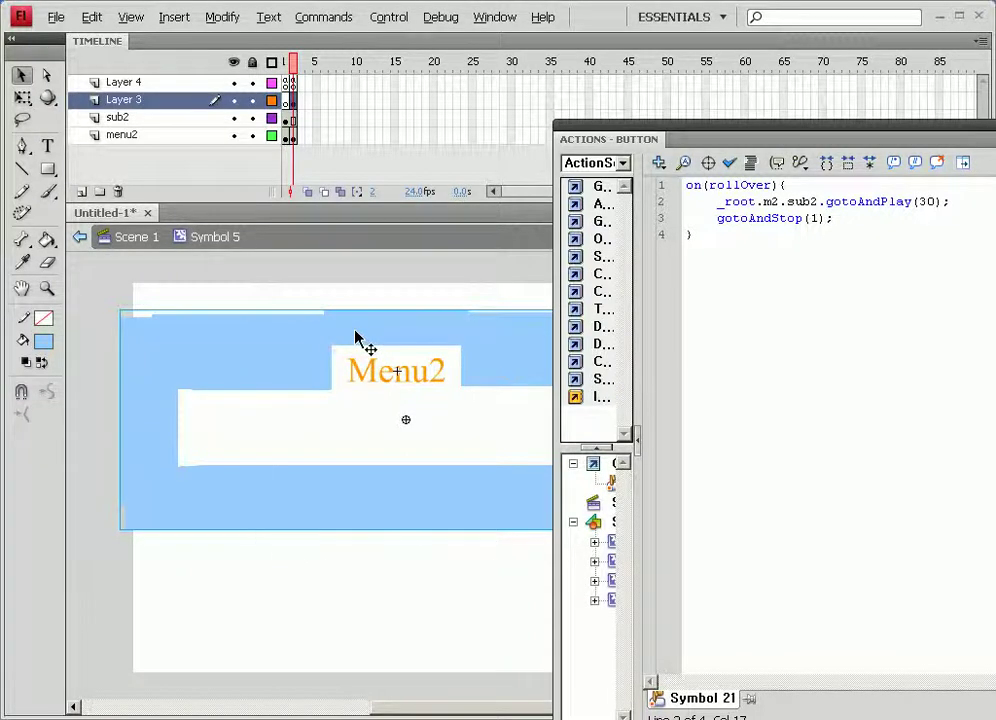
Make the border button around Menu2 invisible by moving its Up keyframe to the Hit frame, and return to Symbol 5
double_click(357, 338)
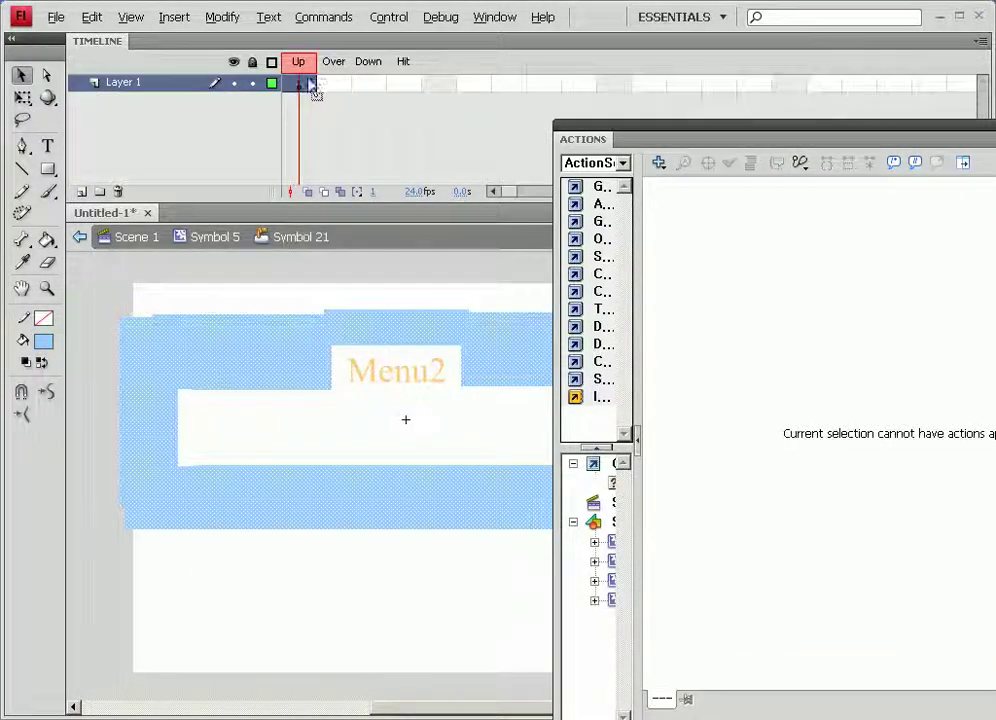
click(401, 86)
key(F6)
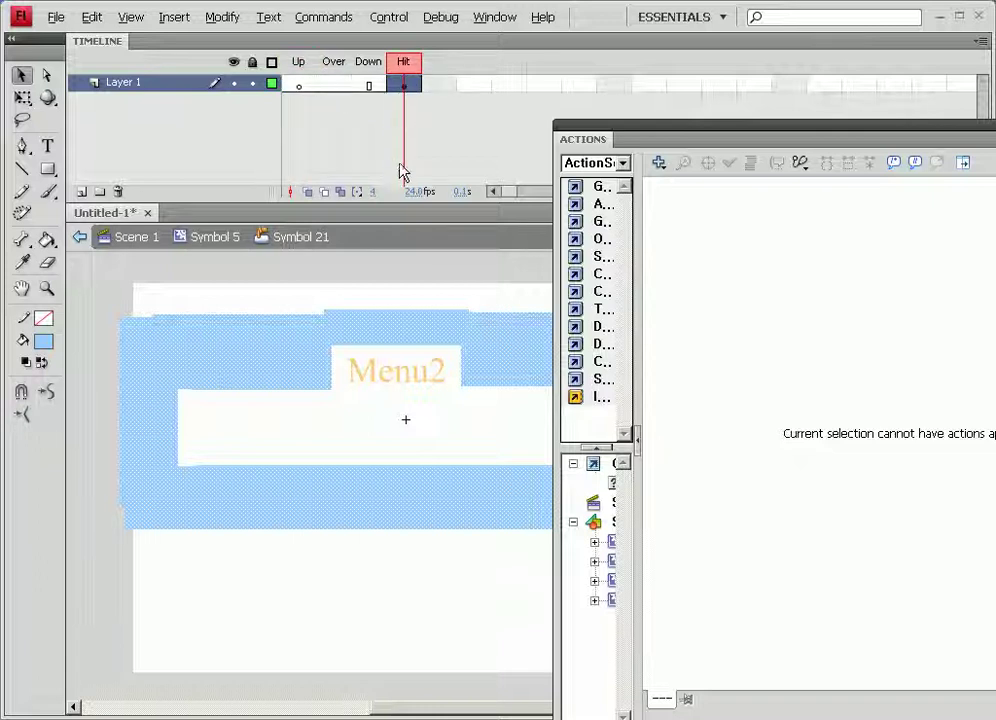
click(200, 242)
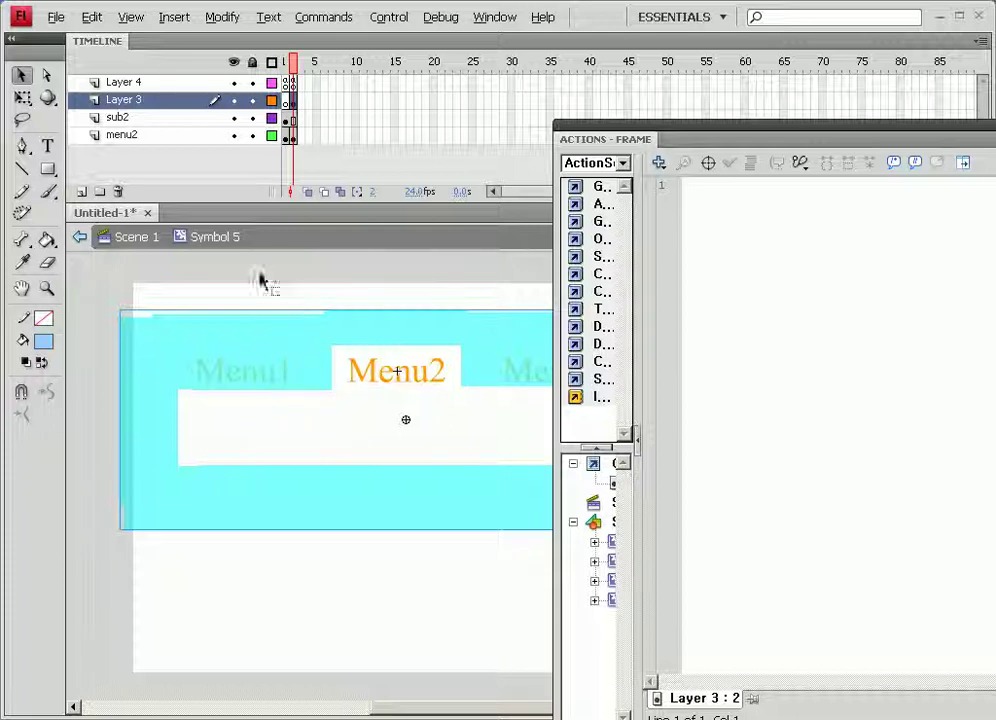
Rename Layer 3 in Symbol 5 as hit버튼
double_click(110, 99)
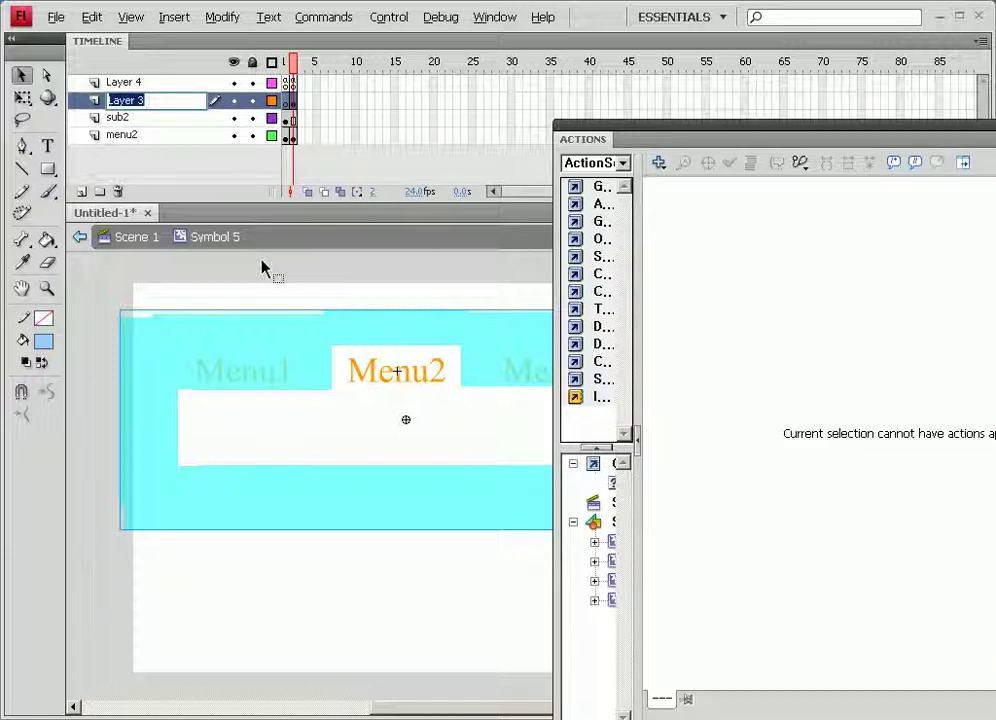
text(h)
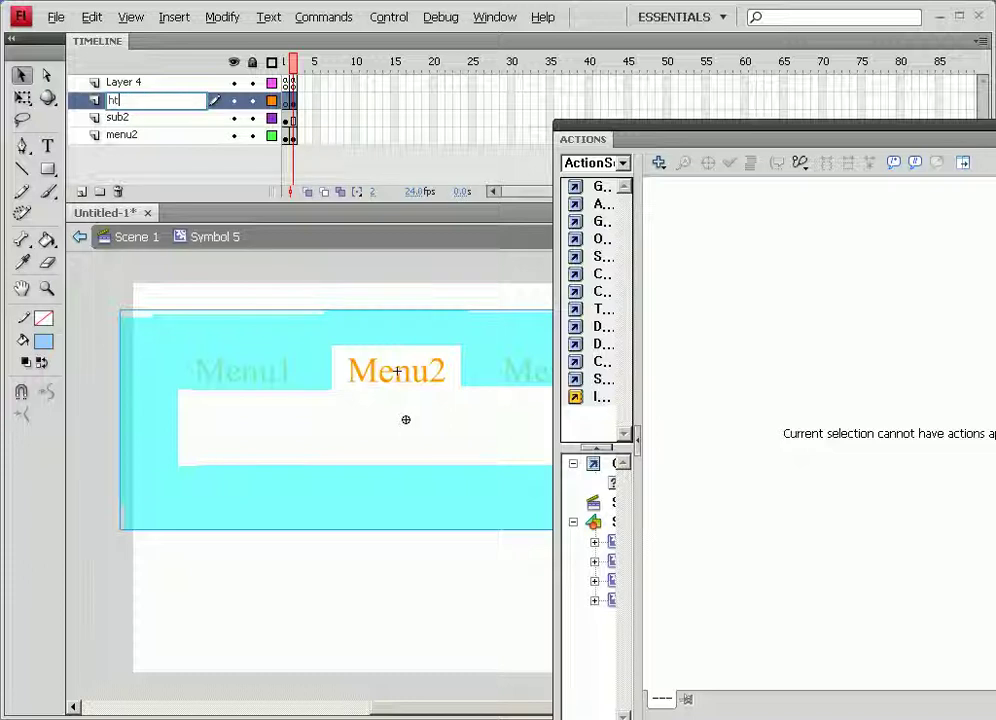
text(i)
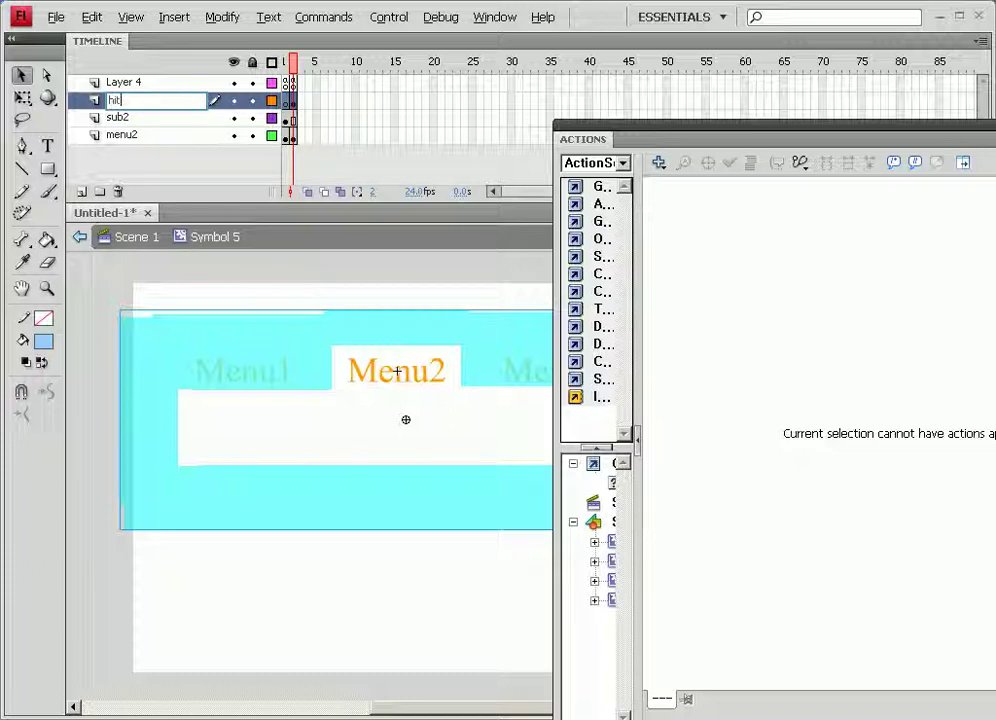
text(t)
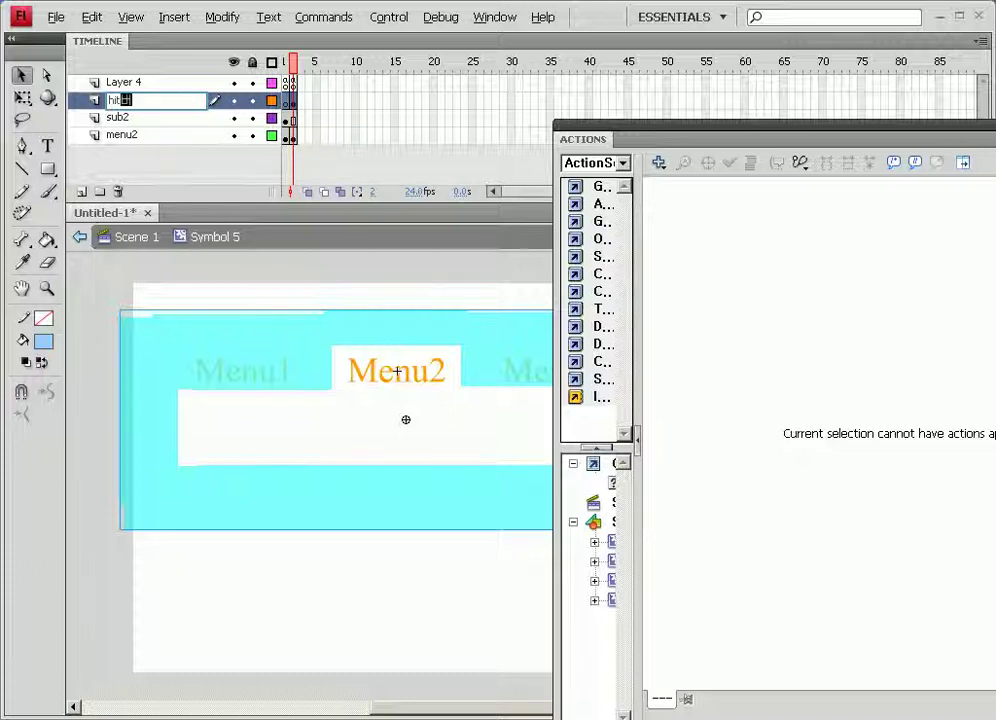
text(e,)
key(BackSpace)
text(튼)
click(262, 267)
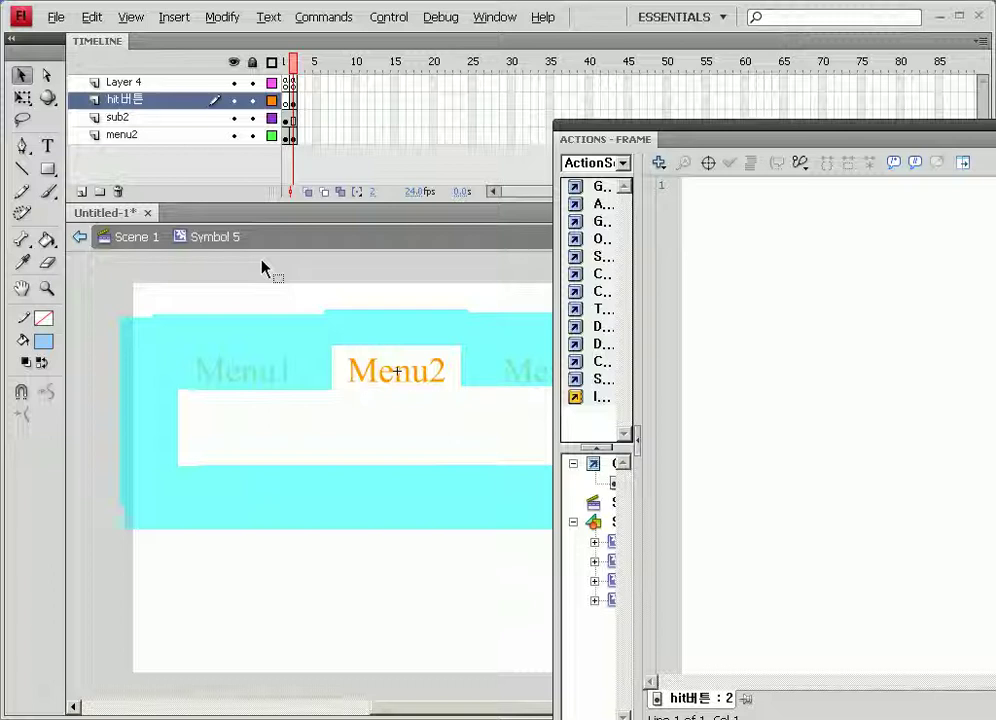
Test the movie's menu rollovers with the invisible border button, close the preview and return to Scene 1
key(ctrl+Return)
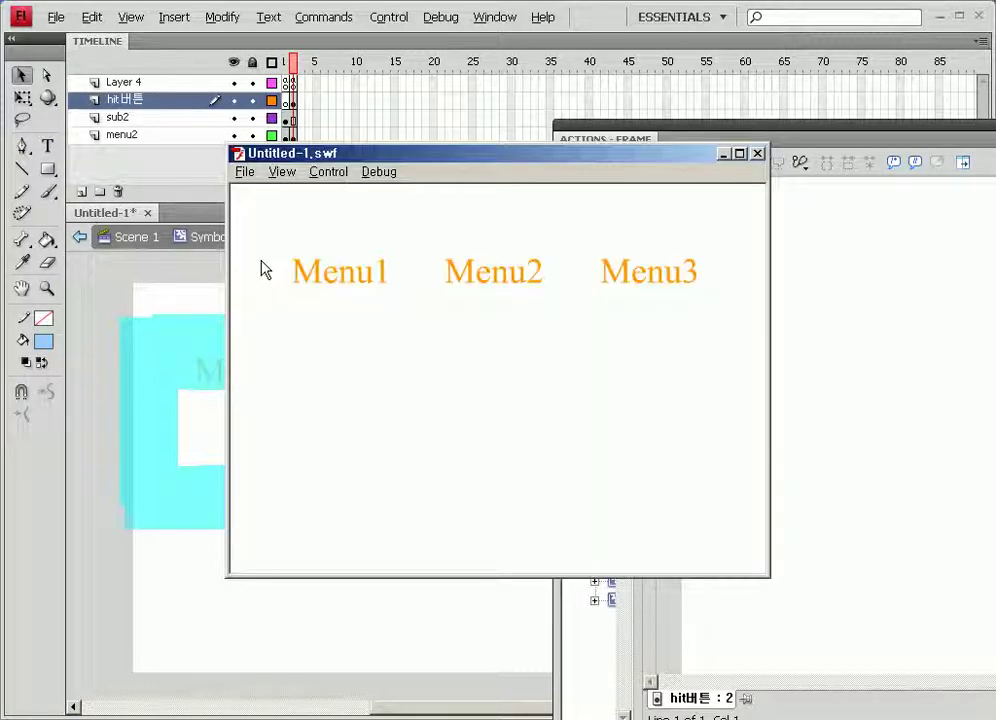
mouse_move(320, 287)
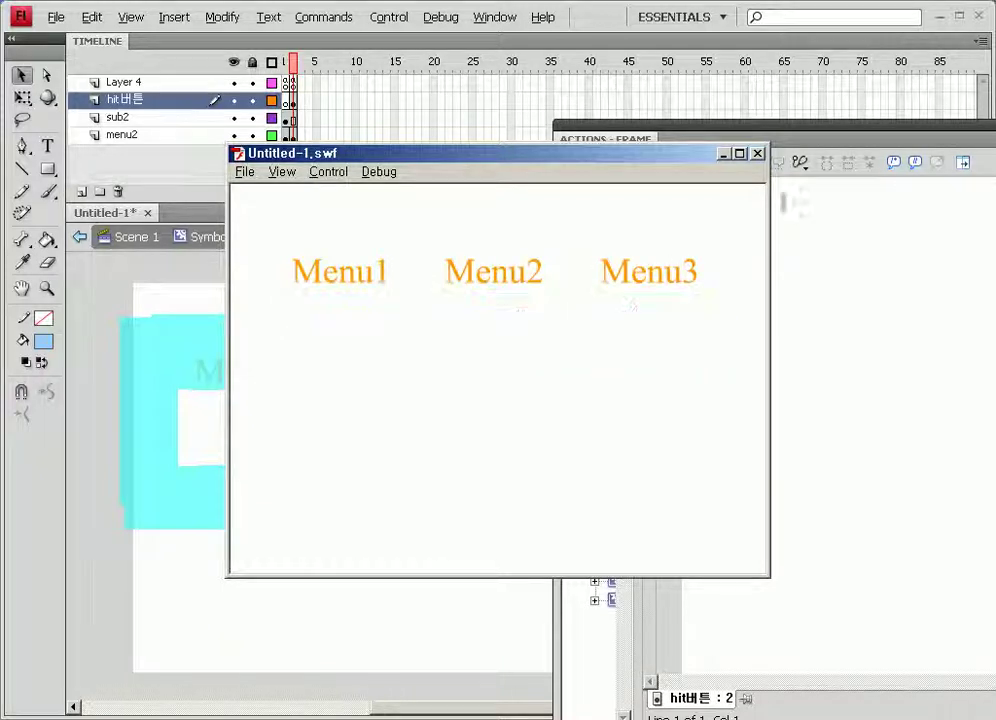
click(758, 154)
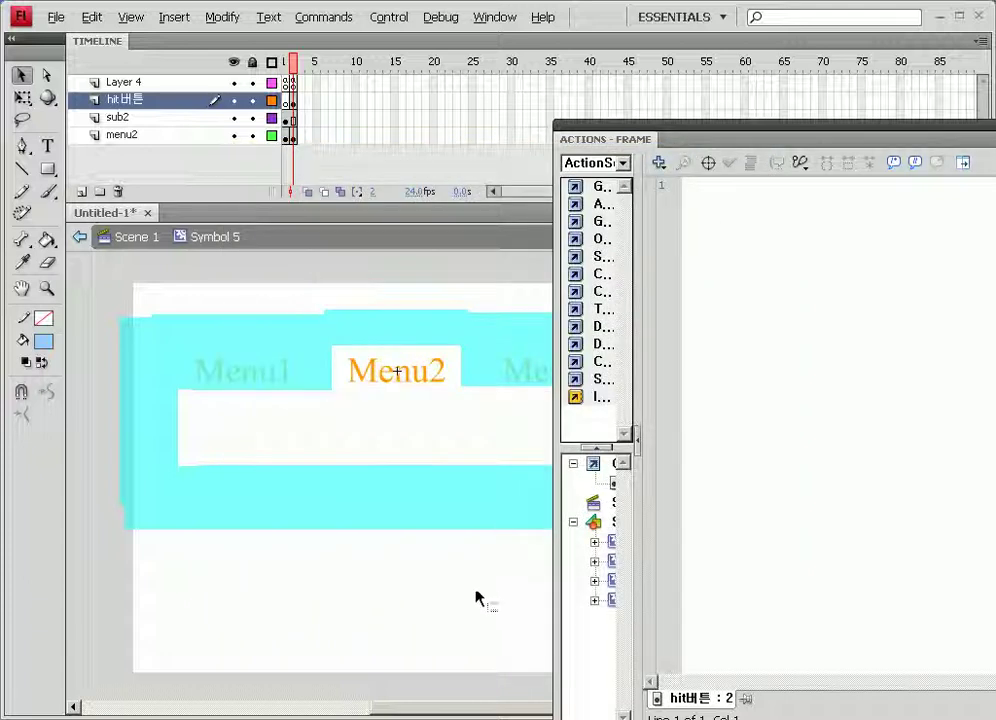
click(137, 240)
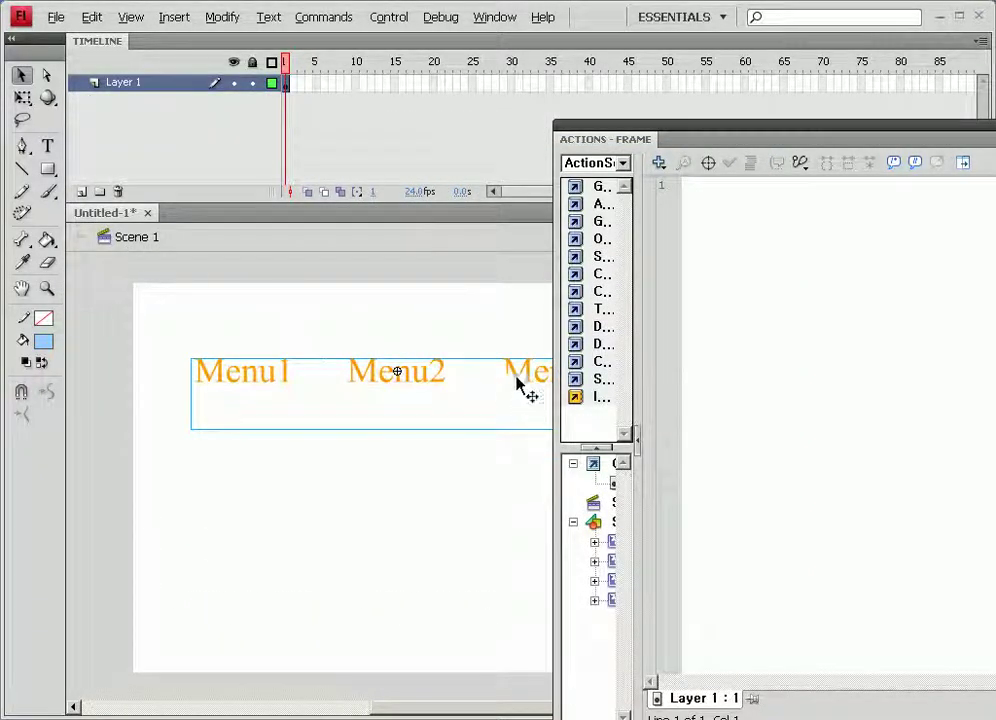